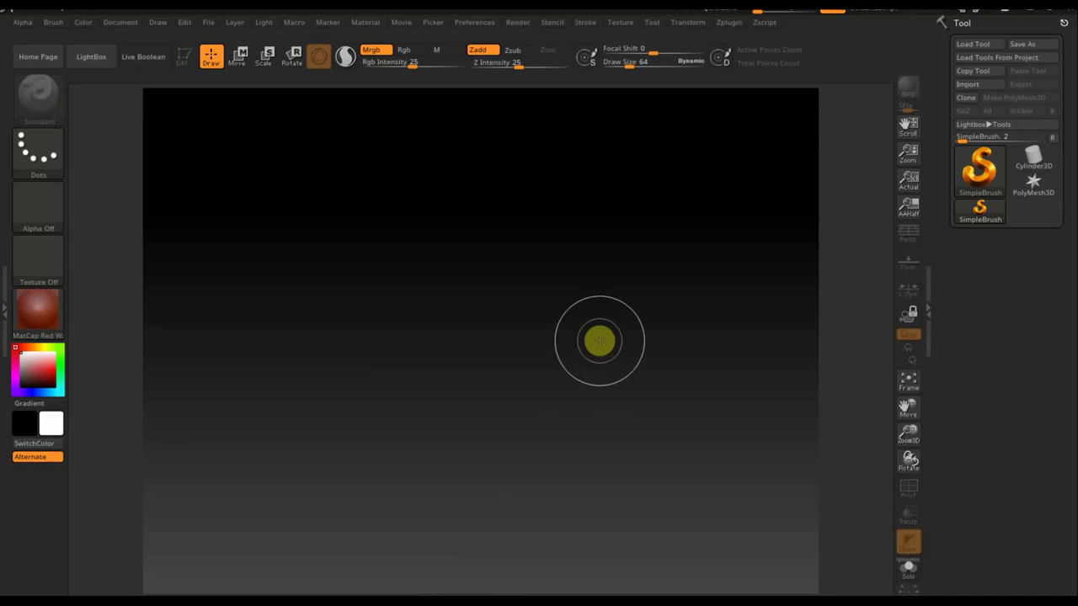
Draw a Cube3D primitive on the canvas and put it in Edit mode
{"action": "left_click", "coordinate": [979, 168]}
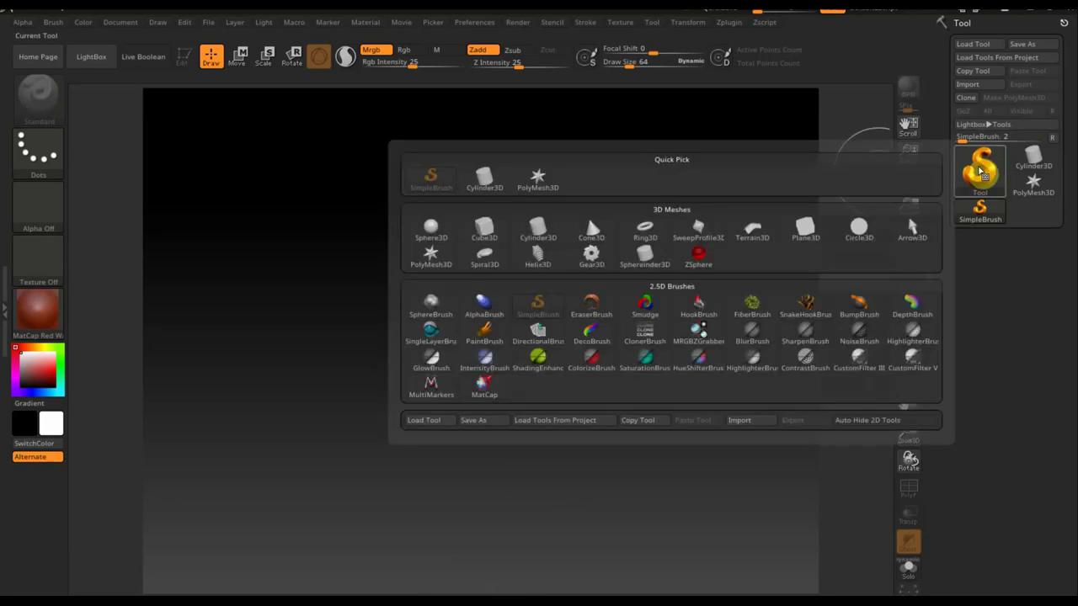
{"action": "left_click", "coordinate": [485, 234]}
{"action": "left_click_drag", "start_coordinate": [474, 329], "coordinate": [478, 463]}
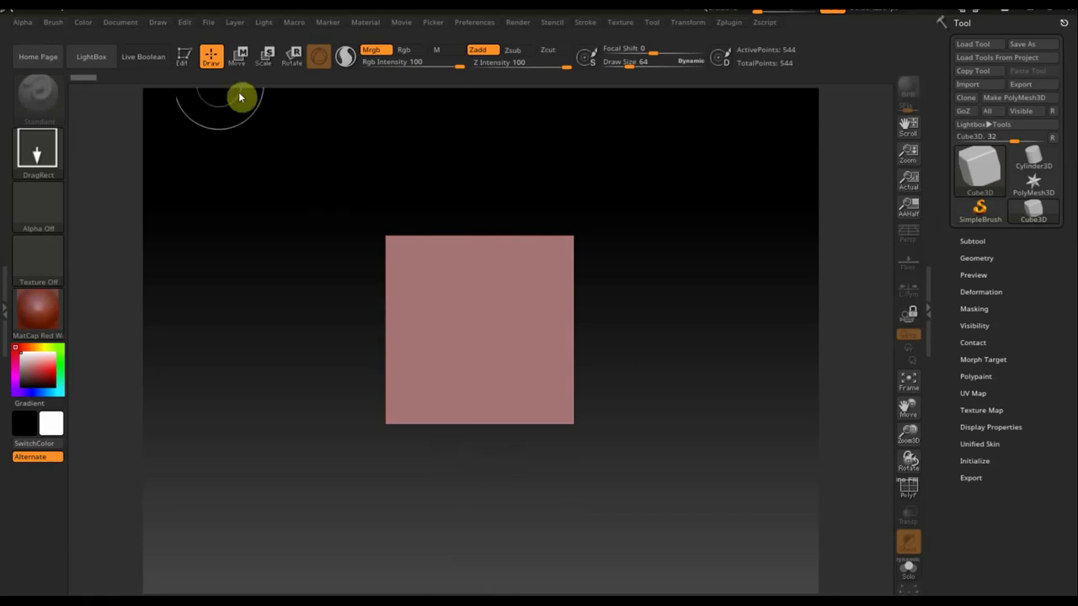
{"action": "left_click", "coordinate": [183, 56]}
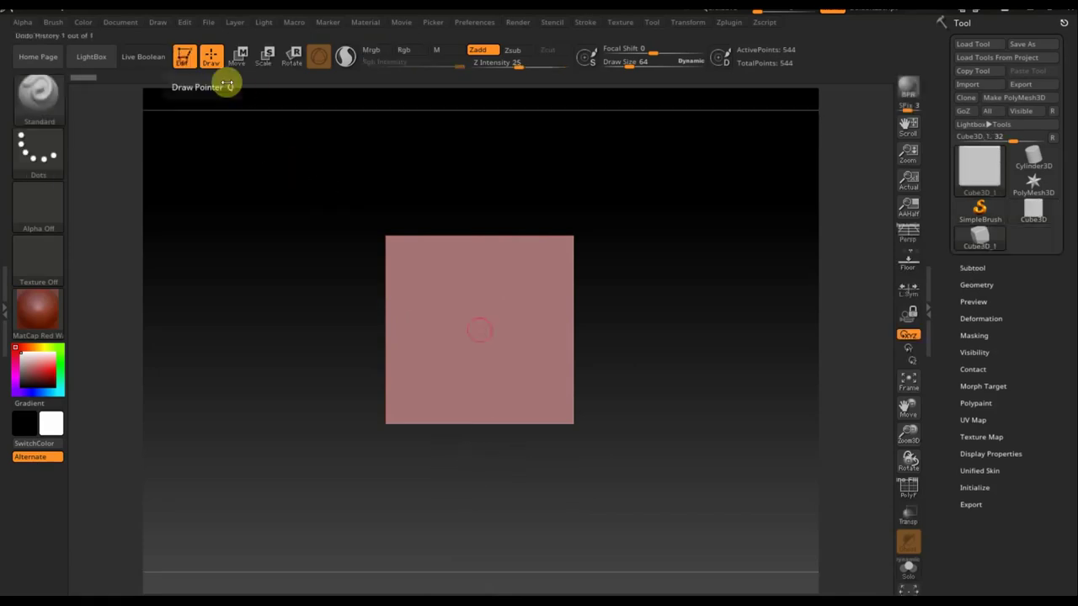
Convert the cube to a PolyMesh3D and subdivide it to 1,986 points with softened edges
{"action": "left_click", "coordinate": [1011, 99]}
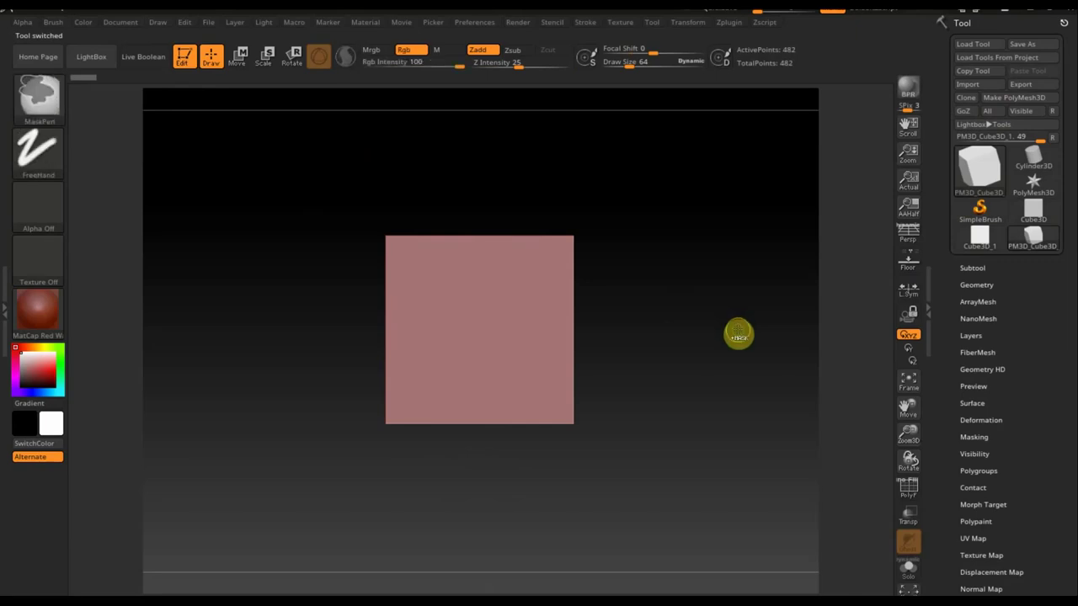
{"action": "key", "text": "ctrl+d"}
{"action": "mouse_move", "coordinate": [664, 335]}
{"action": "left_mouse_down"}
{"action": "mouse_move", "coordinate": [702, 381]}
{"action": "mouse_move", "coordinate": [686, 363]}
{"action": "left_mouse_up"}
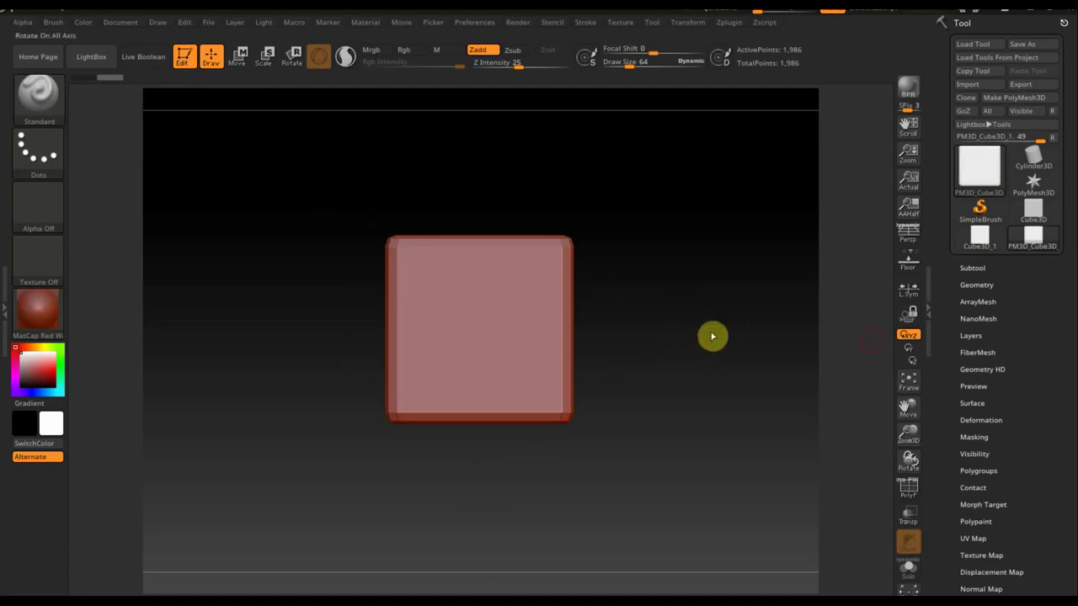
{"action": "left_click", "coordinate": [977, 285]}
Delete the cube's lower subdivision levels and DynaMesh it at resolution 280
{"action": "left_click", "coordinate": [977, 325]}
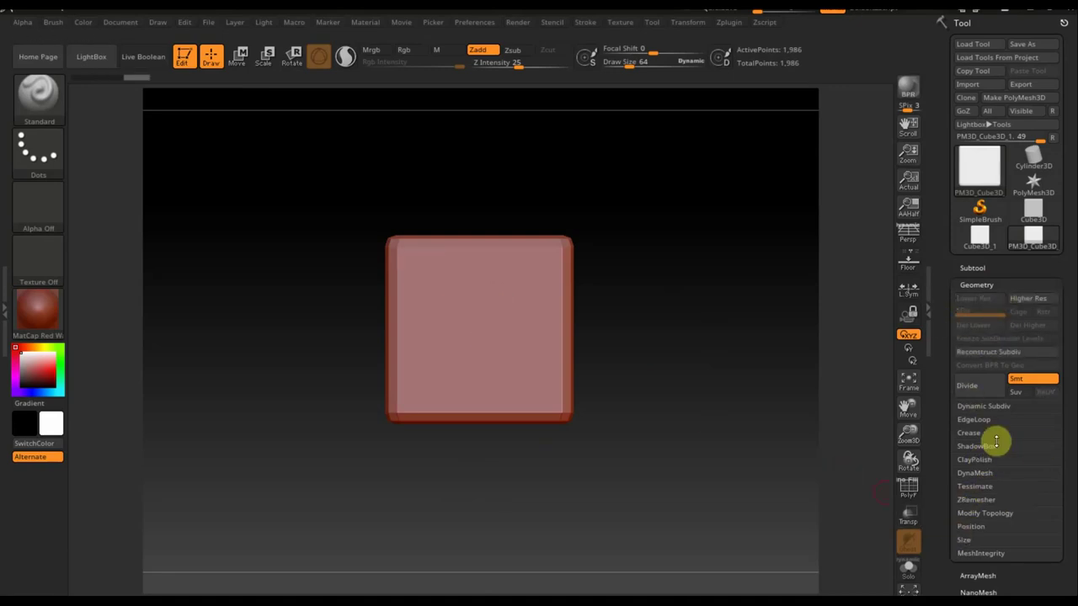
{"action": "left_click", "coordinate": [983, 473]}
{"action": "left_click", "coordinate": [969, 511]}
{"action": "type", "text": "680"}
{"action": "left_click_drag", "start_coordinate": [977, 512], "coordinate": [967, 513]}
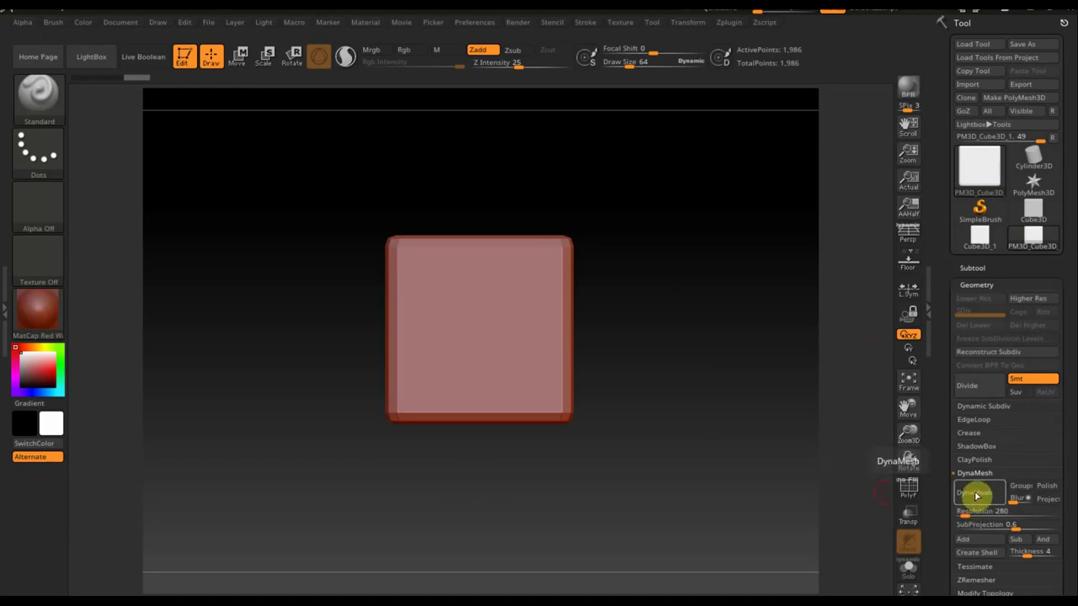
{"action": "left_click", "coordinate": [976, 496]}
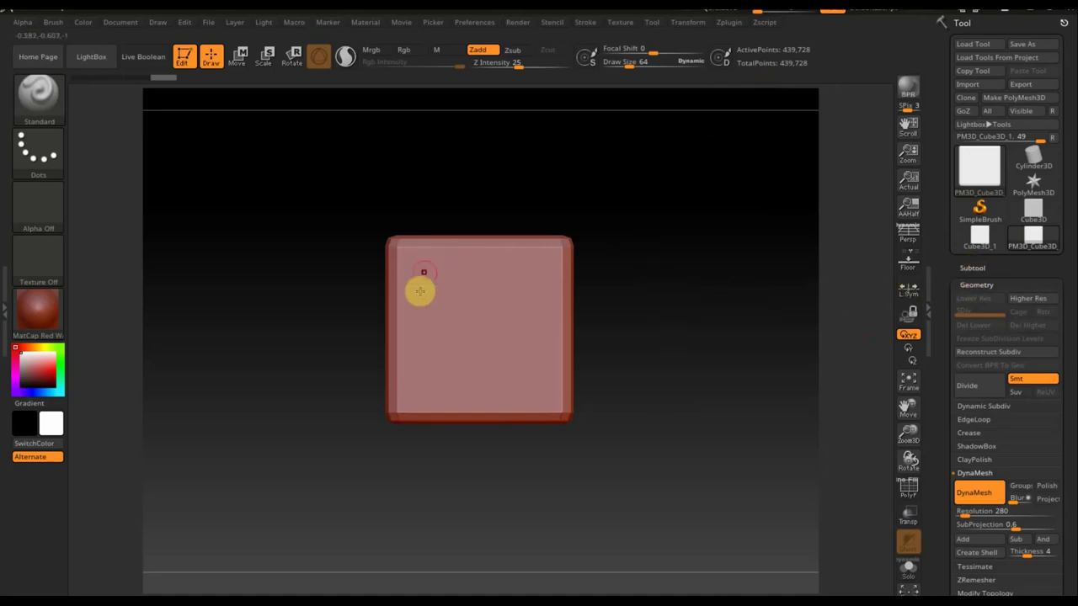
Stretch the cube taller along Y into an upright block, then bring up the building reference photo
{"action": "left_click", "coordinate": [266, 75]}
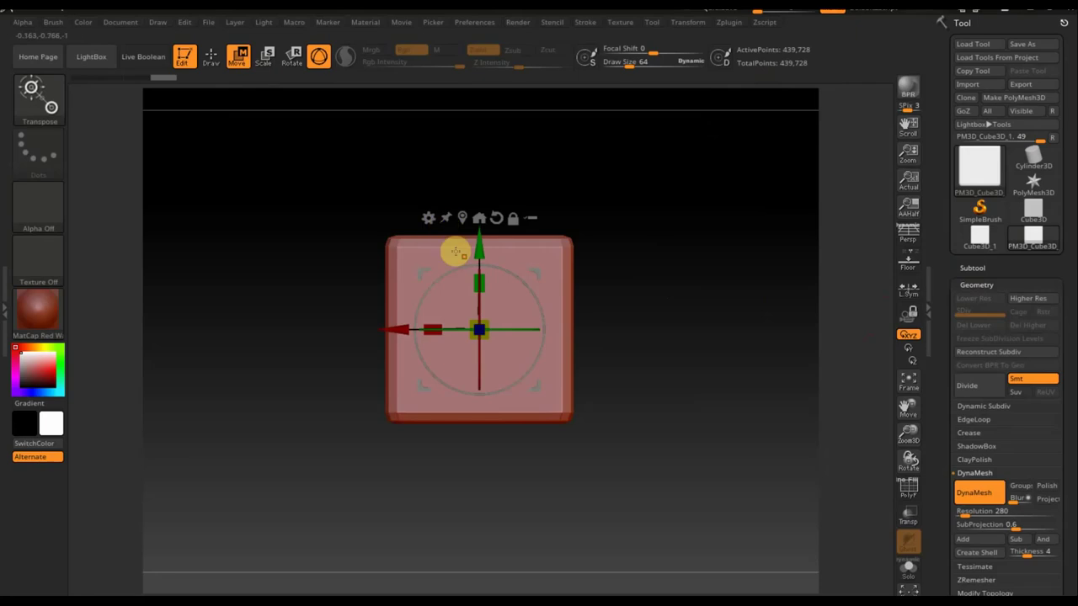
{"action": "left_click_drag", "start_coordinate": [483, 282], "coordinate": [485, 250]}
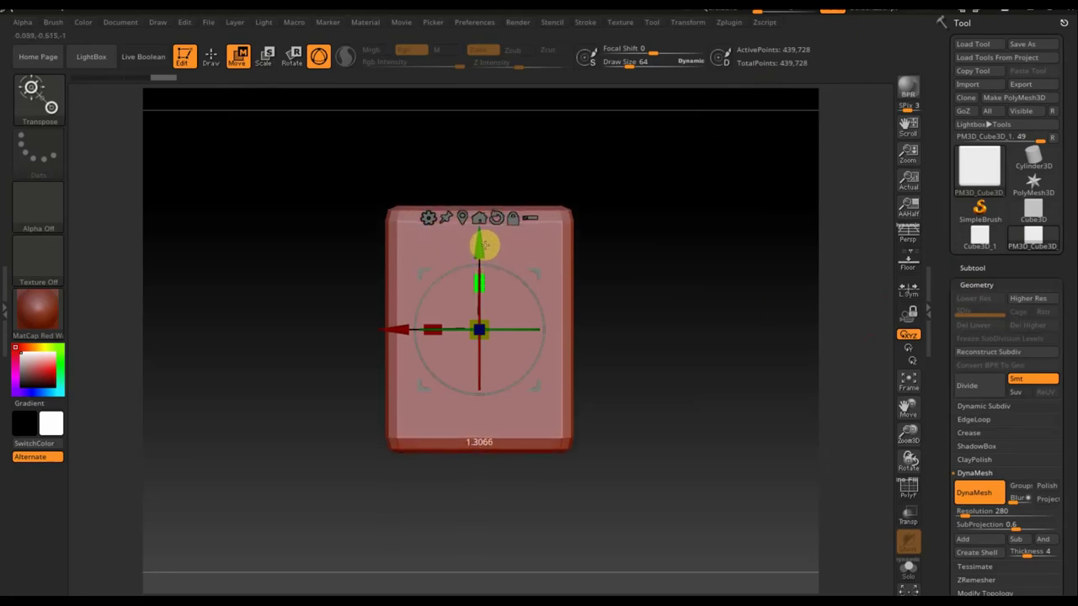
{"action": "left_click", "coordinate": [212, 57]}
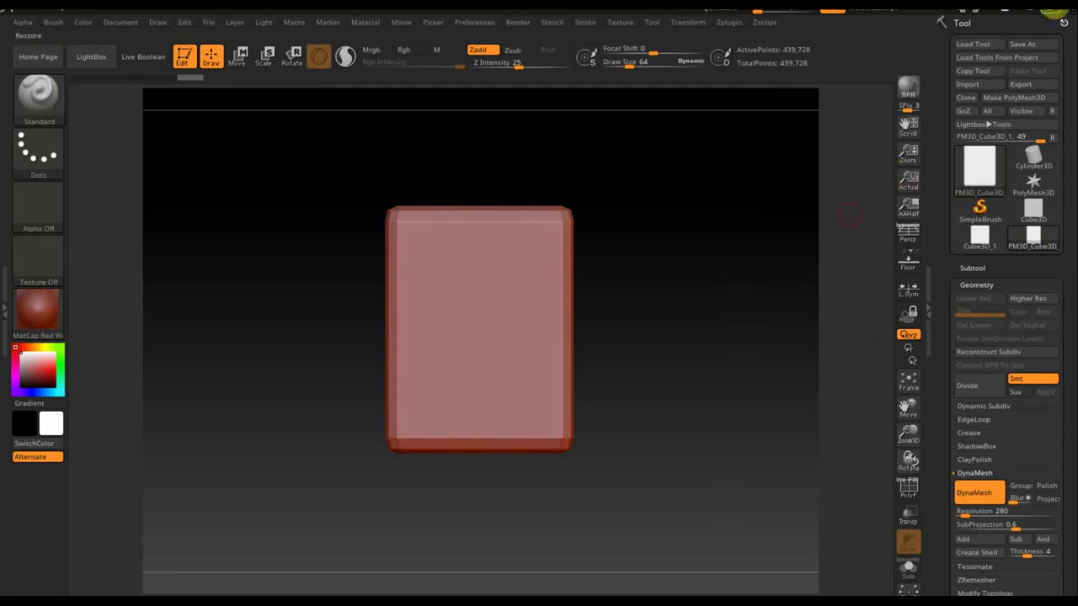
{"action": "left_click", "coordinate": [1030, 12]}
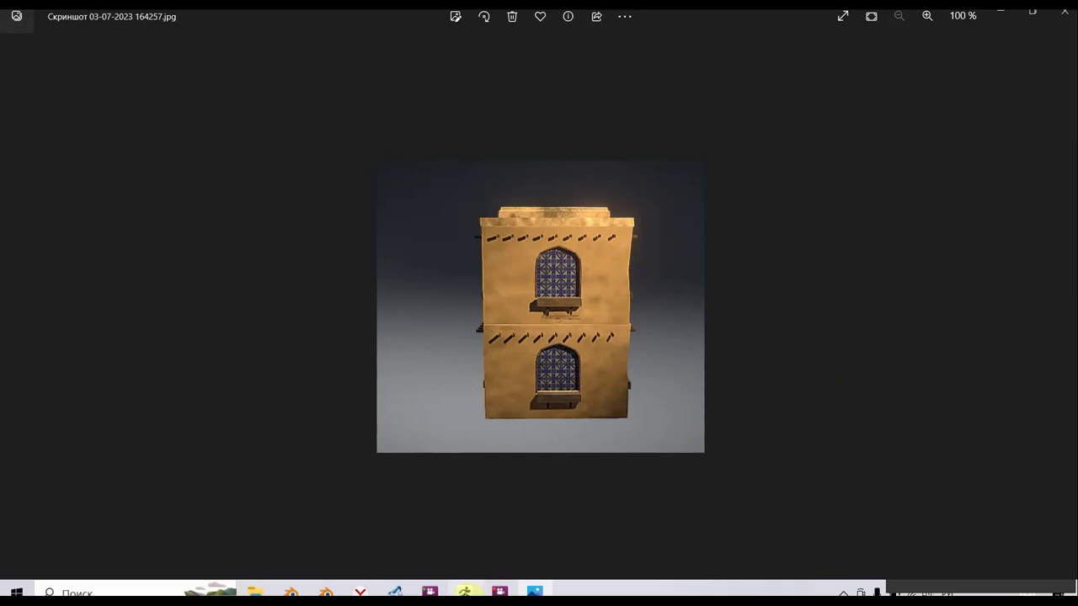
Return to ZBrush after viewing the arched-window building reference photo
{"action": "left_click", "coordinate": [464, 592]}
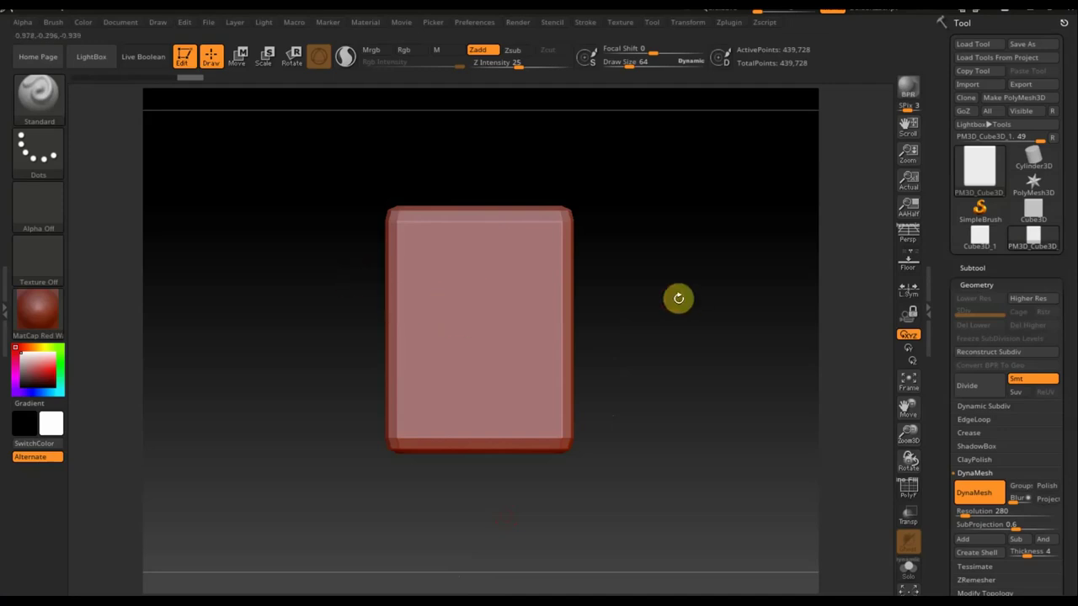
Mask an ellipse on the block's upper front using a circular MaskPen stroke
{"action": "key", "text": "ctrl"}
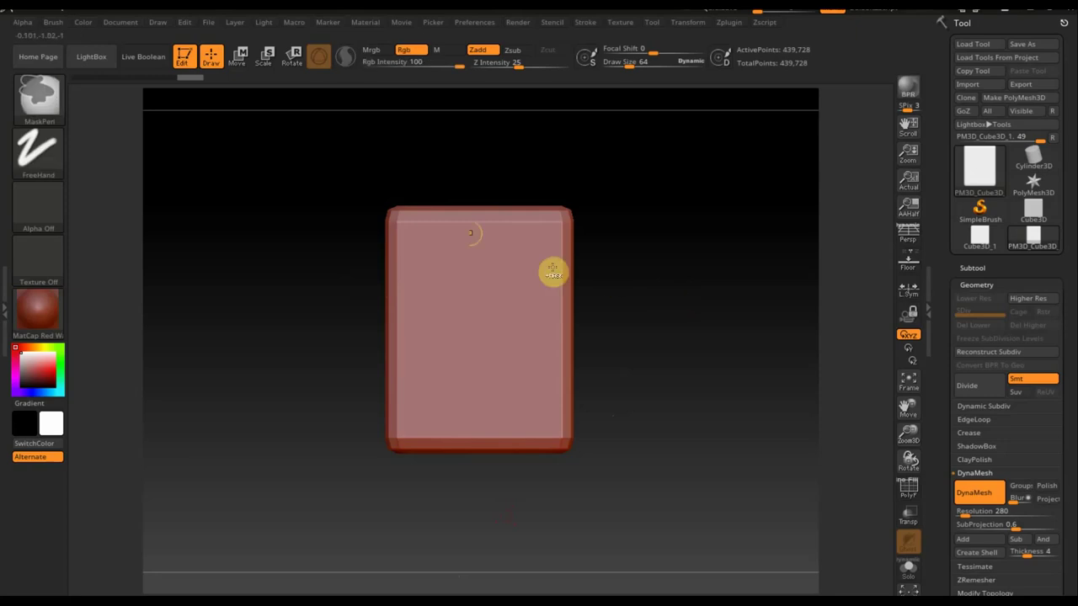
{"action": "left_click", "coordinate": [74, 142], "text": "ctrl"}
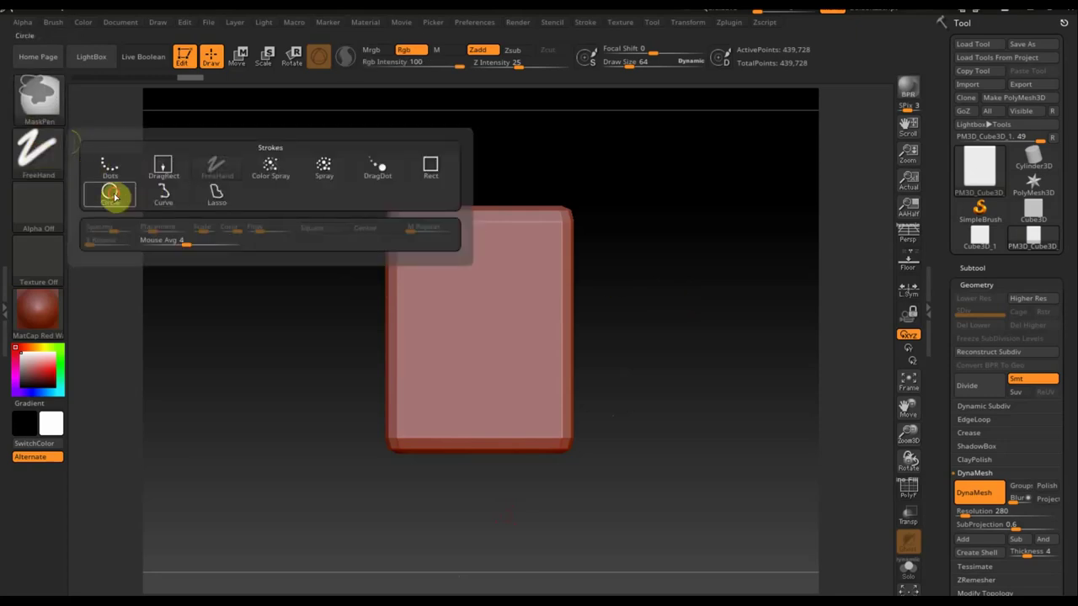
{"action": "left_click", "coordinate": [109, 192], "text": "ctrl"}
{"action": "mouse_move", "coordinate": [310, 322]}
{"action": "left_mouse_down", "text": "ctrl"}
{"action": "mouse_move", "coordinate": [323, 378]}
{"action": "mouse_move", "coordinate": [388, 438]}
{"action": "mouse_move", "coordinate": [514, 385]}
{"action": "mouse_move", "coordinate": [508, 366]}
{"action": "mouse_move", "coordinate": [519, 366]}
{"action": "left_mouse_up", "text": "ctrl"}
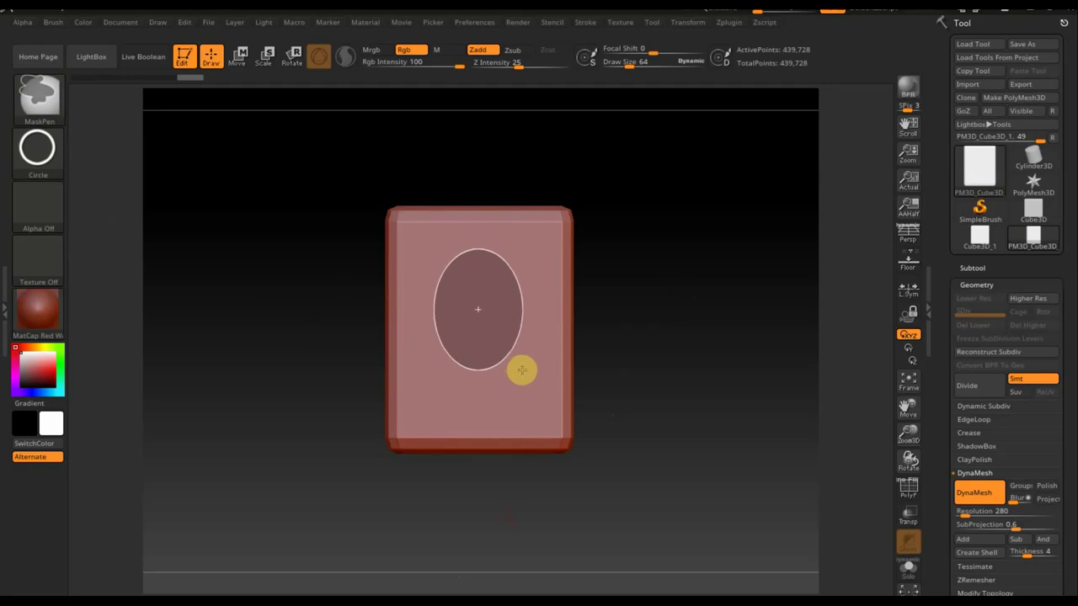
{"action": "left_click_drag", "start_coordinate": [521, 370], "coordinate": [521, 369], "text": "ctrl"}
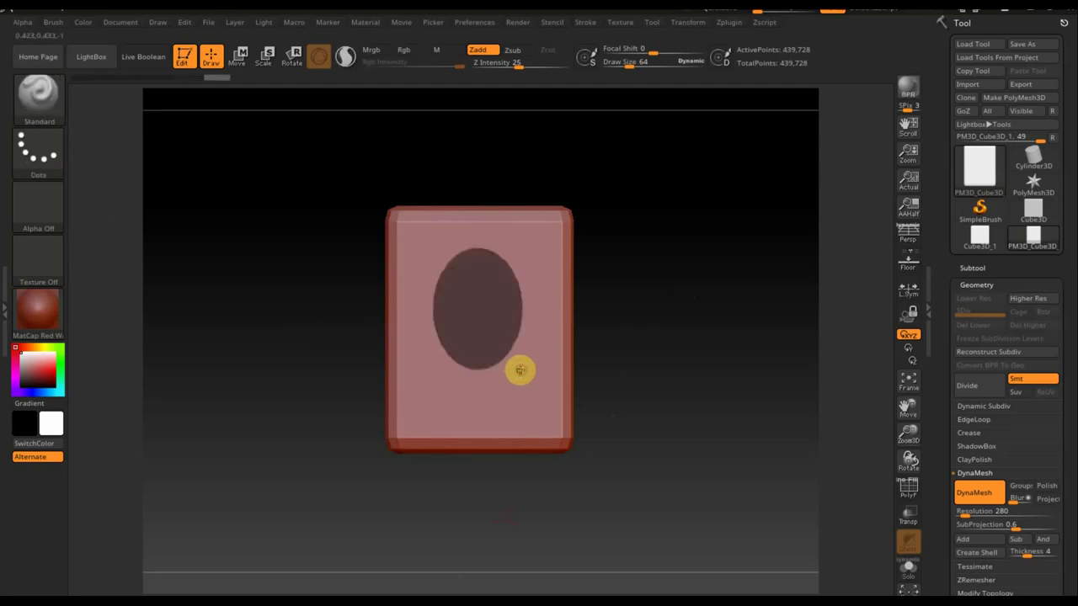
{"action": "mouse_move", "coordinate": [715, 366]}
{"action": "left_mouse_down"}
{"action": "mouse_move", "coordinate": [596, 367]}
{"action": "mouse_move", "coordinate": [696, 377]}
{"action": "left_mouse_up"}
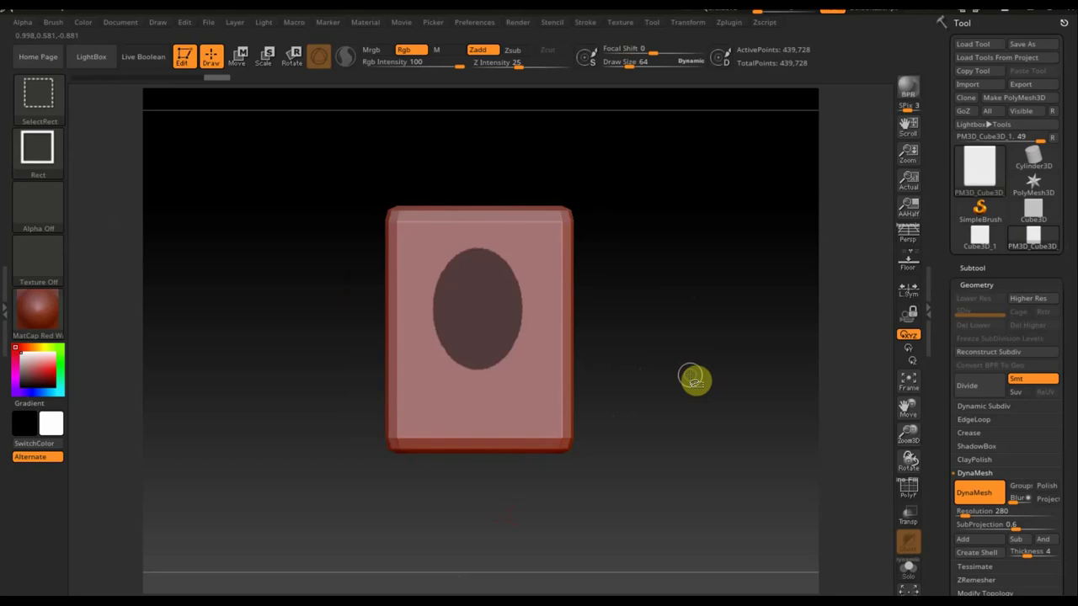
Trim the elliptical mask into an arch with straight sides and a flat bottom
{"action": "key", "text": "ctrl"}
{"action": "left_click", "coordinate": [55, 158]}
{"action": "left_click", "coordinate": [30, 139]}
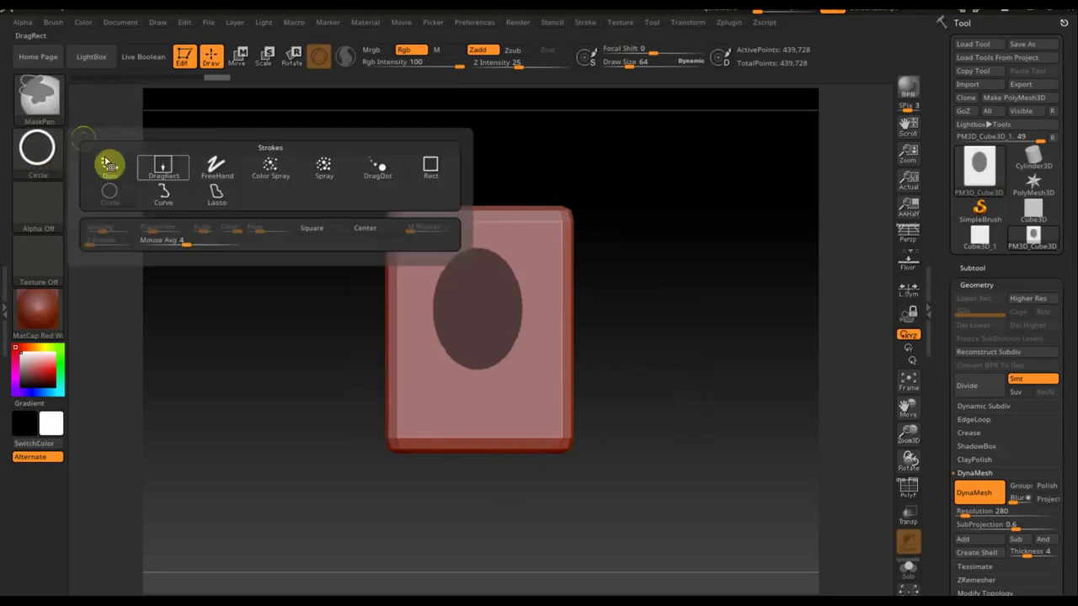
{"action": "left_click", "coordinate": [217, 173]}
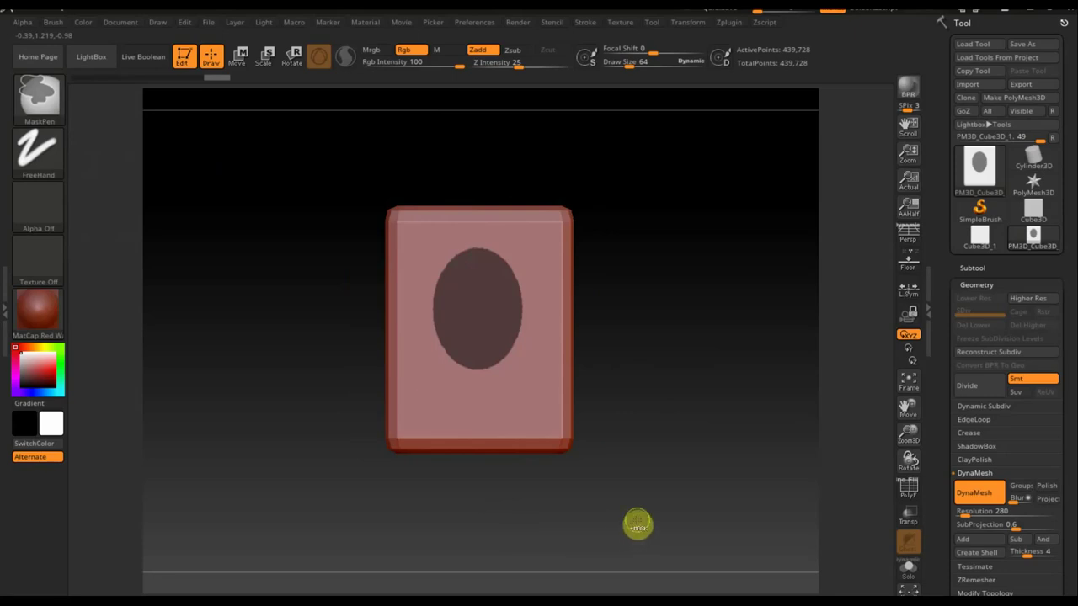
{"action": "left_click_drag", "start_coordinate": [640, 528], "coordinate": [368, 350], "text": "ctrl"}
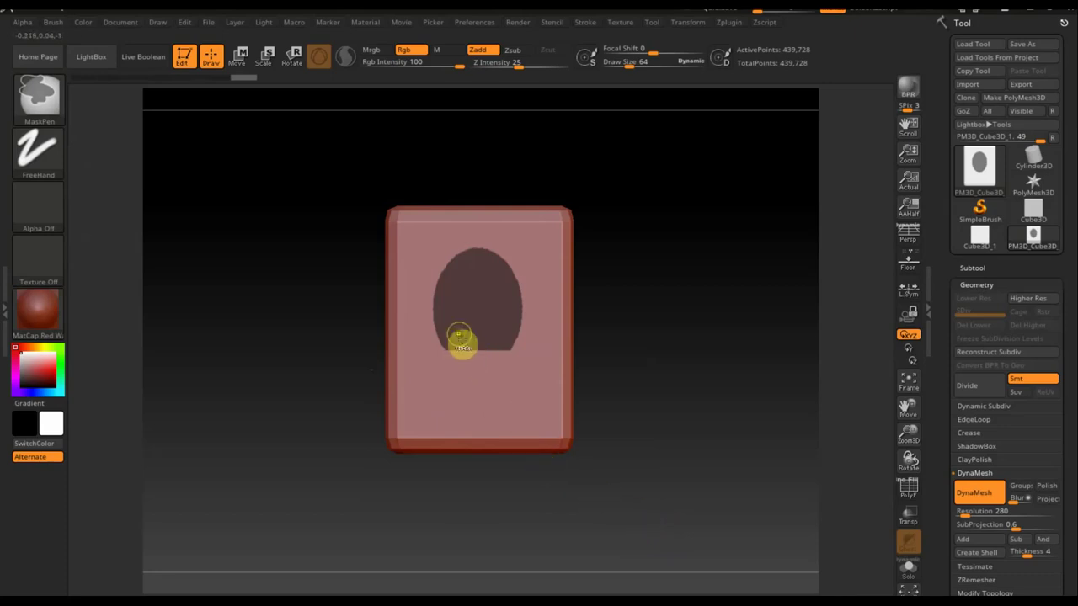
{"action": "key", "text": "ctrl"}
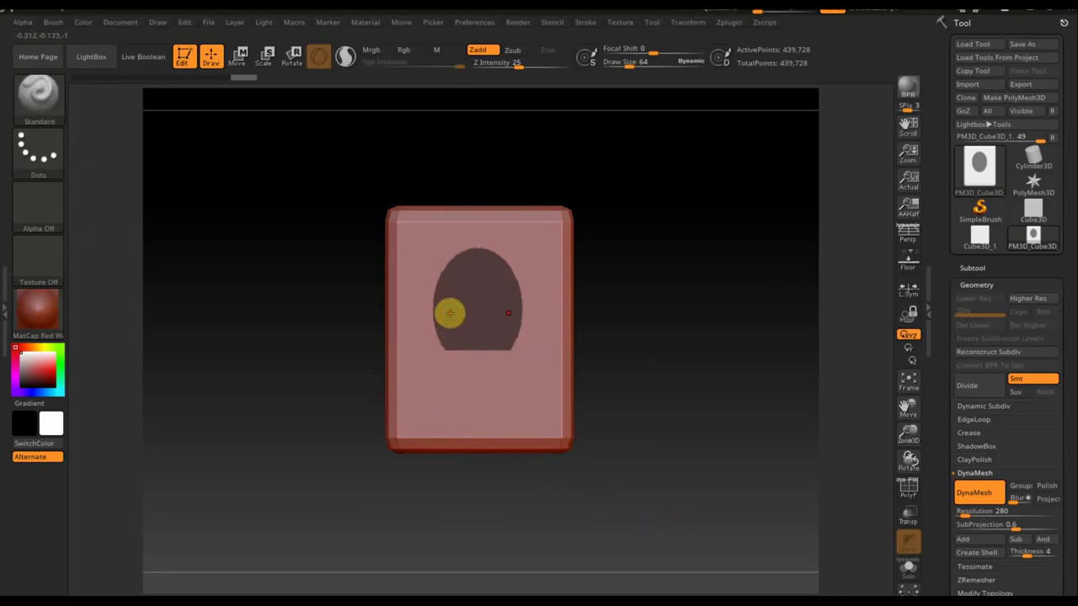
{"action": "key", "text": "ctrl"}
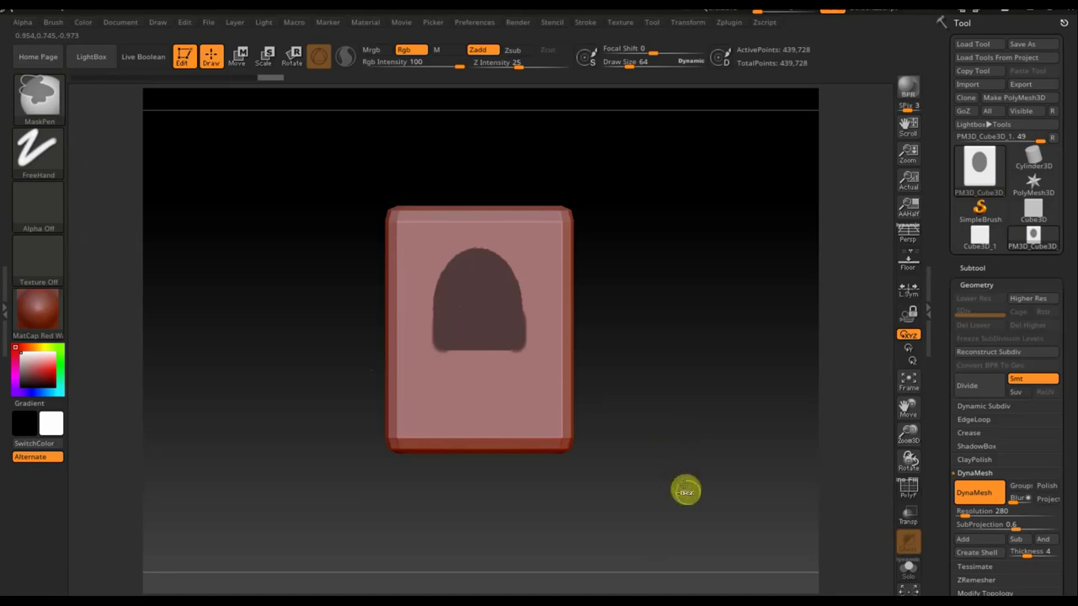
{"action": "left_click_drag", "start_coordinate": [686, 497], "coordinate": [523, 218], "text": "ctrl"}
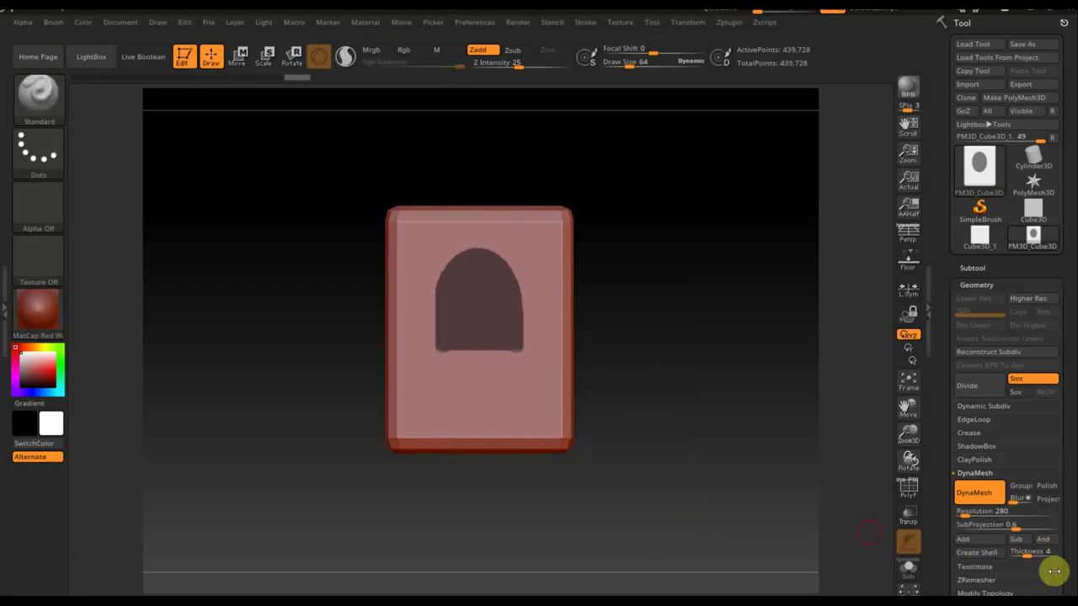
{"action": "scroll", "coordinate": [1068, 548], "scroll_direction": "down", "scroll_amount": 2}
Mirror and weld the model, then check it from the front and top
{"action": "left_click", "coordinate": [999, 505]}
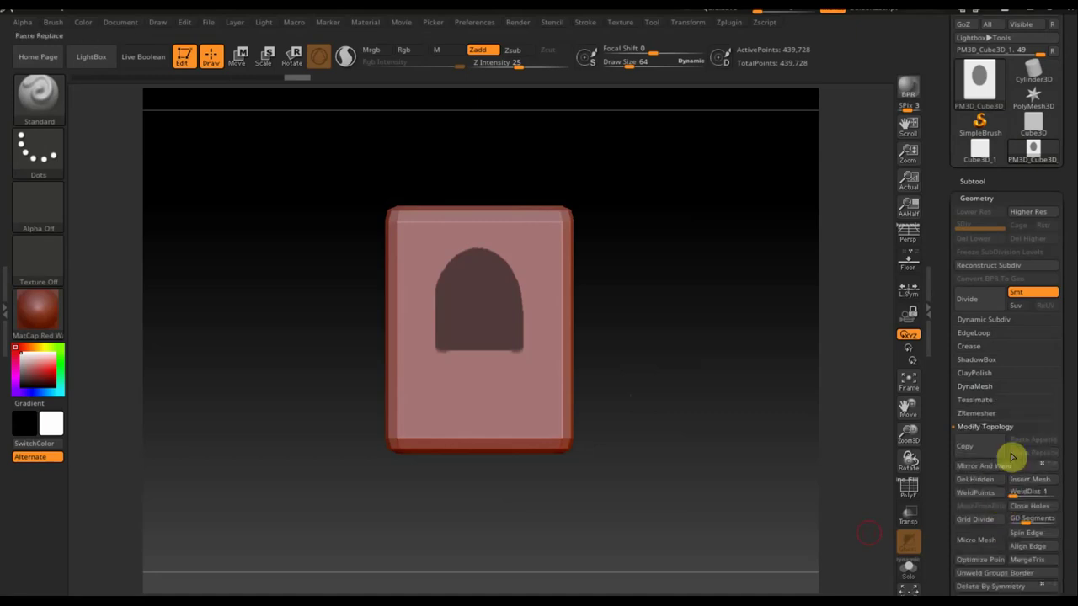
{"action": "left_click", "coordinate": [999, 467]}
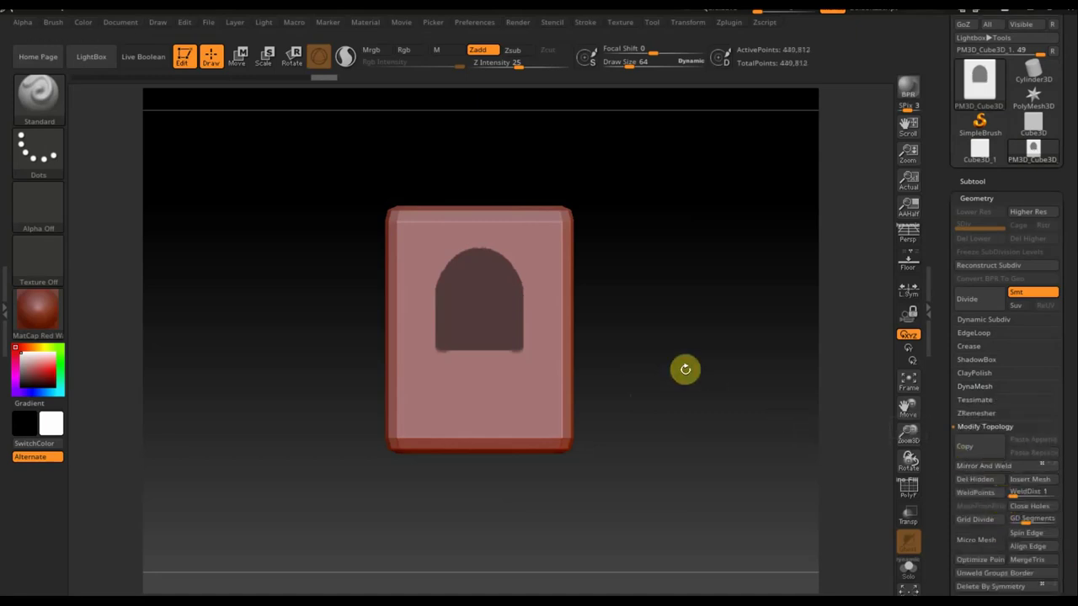
{"action": "mouse_move", "coordinate": [682, 357]}
{"action": "left_mouse_down"}
{"action": "mouse_move", "coordinate": [620, 371]}
{"action": "mouse_move", "coordinate": [736, 385]}
{"action": "mouse_move", "coordinate": [727, 384]}
{"action": "left_mouse_up"}
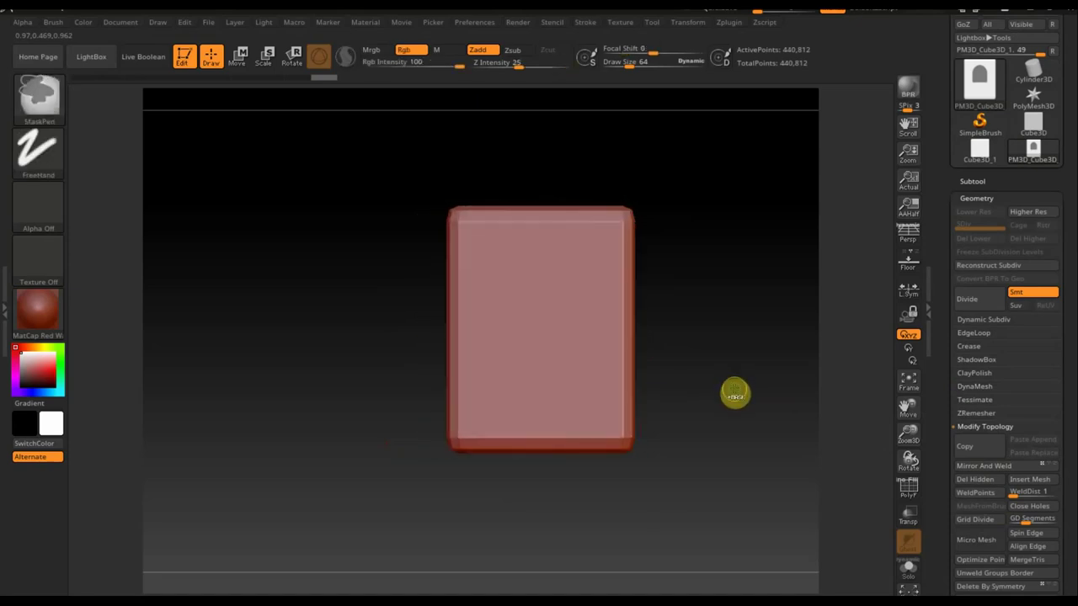
{"action": "left_click", "coordinate": [735, 392], "text": "ctrl"}
{"action": "mouse_move", "coordinate": [748, 388]}
{"action": "left_mouse_down"}
{"action": "mouse_move", "coordinate": [761, 402]}
{"action": "mouse_move", "coordinate": [739, 447]}
{"action": "mouse_move", "coordinate": [753, 456]}
{"action": "left_mouse_up"}
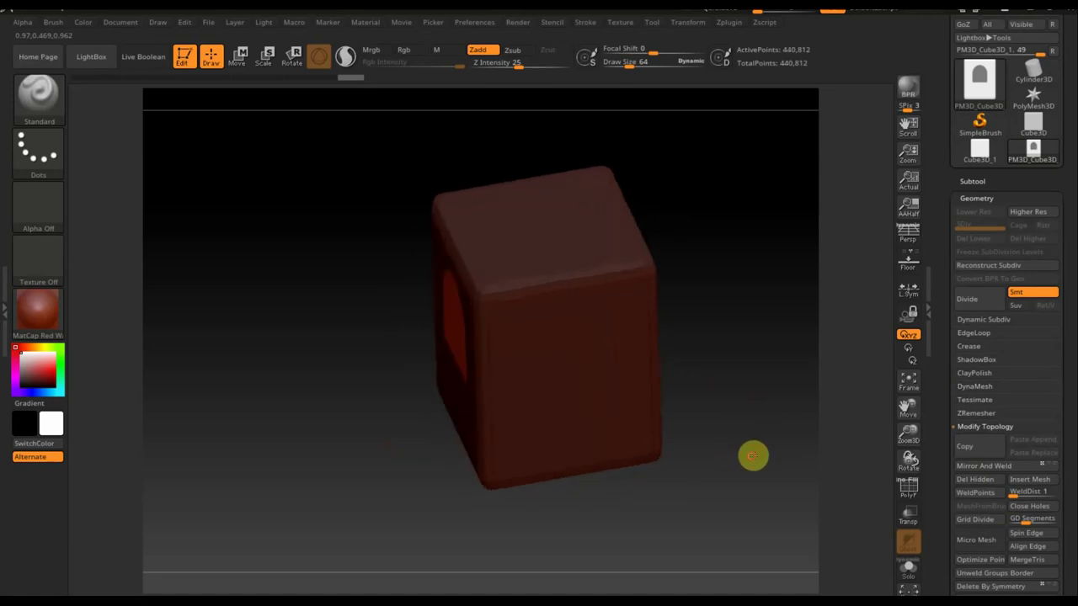
Slightly shrink the arched window opening and compare the front view with the reference photo
{"action": "left_click", "coordinate": [239, 57]}
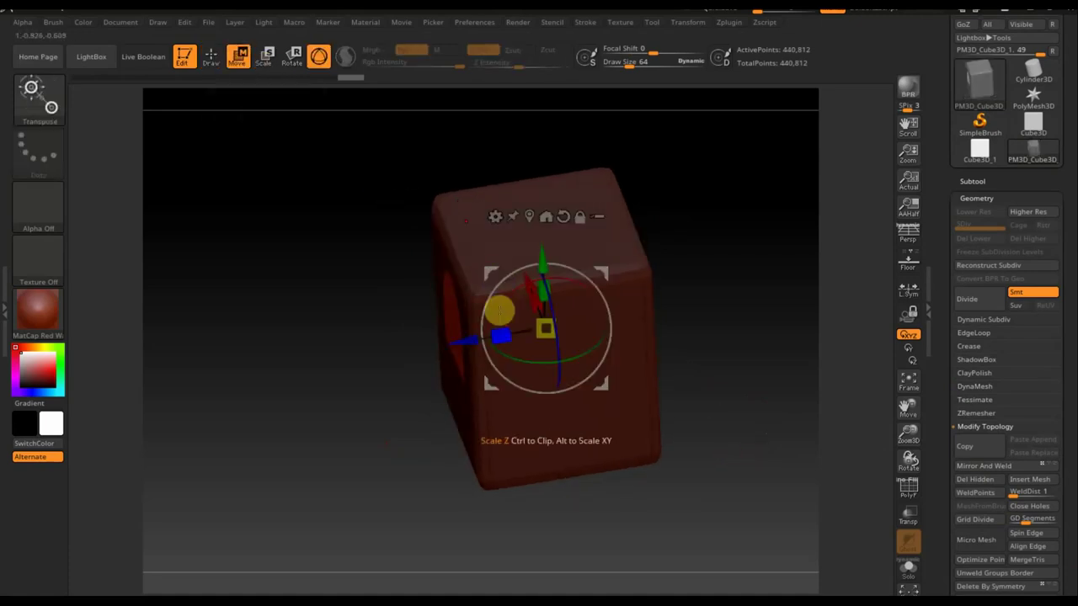
{"action": "left_click_drag", "start_coordinate": [501, 335], "coordinate": [510, 333]}
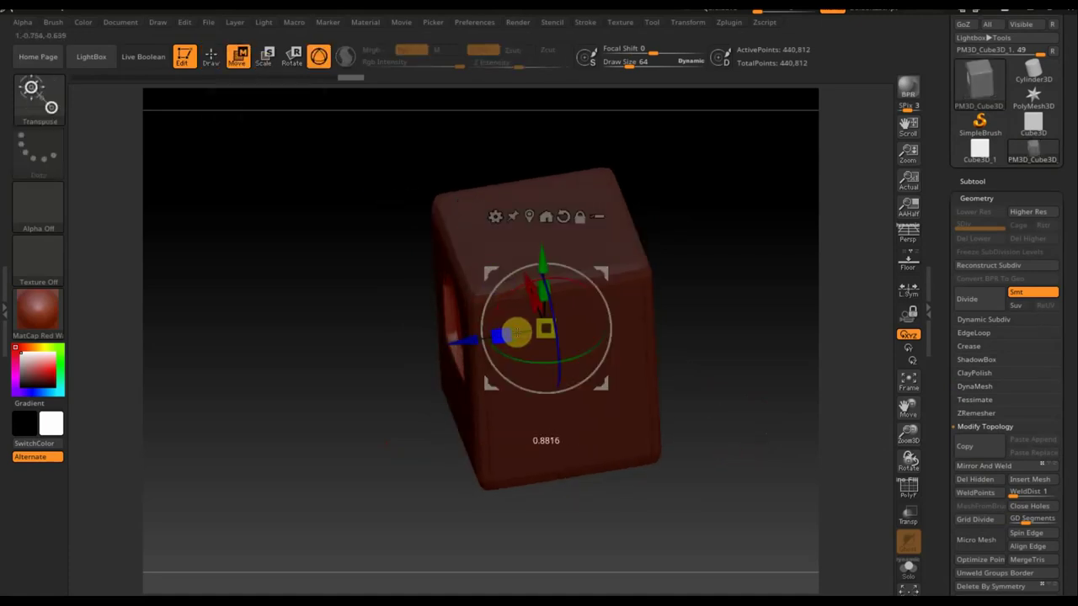
{"action": "mouse_move", "coordinate": [630, 525]}
{"action": "left_mouse_down"}
{"action": "mouse_move", "coordinate": [683, 469]}
{"action": "mouse_move", "coordinate": [691, 492]}
{"action": "left_mouse_up"}
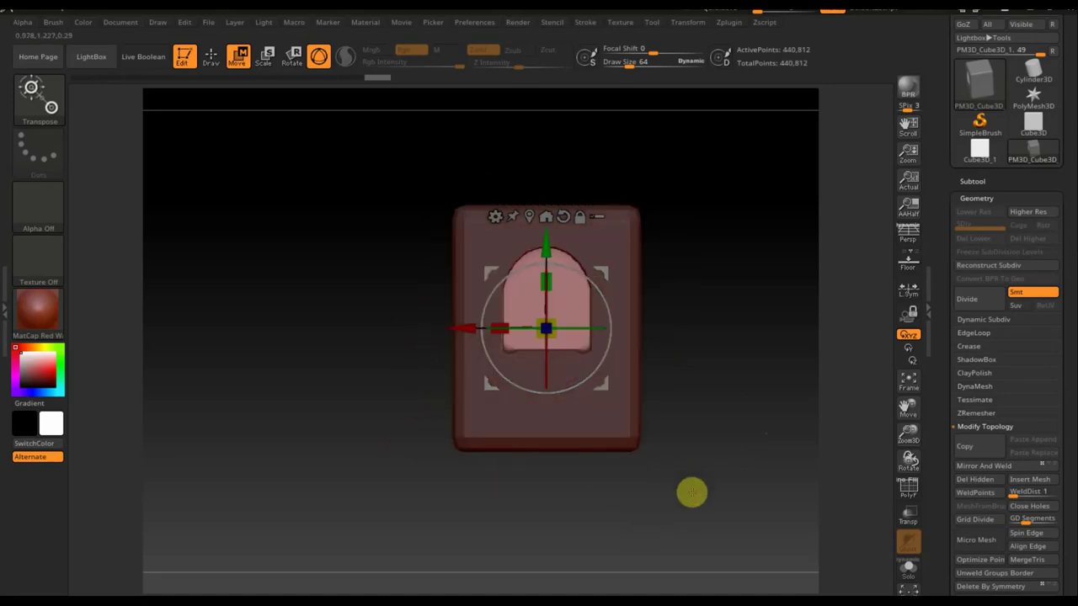
{"action": "left_click", "coordinate": [210, 57]}
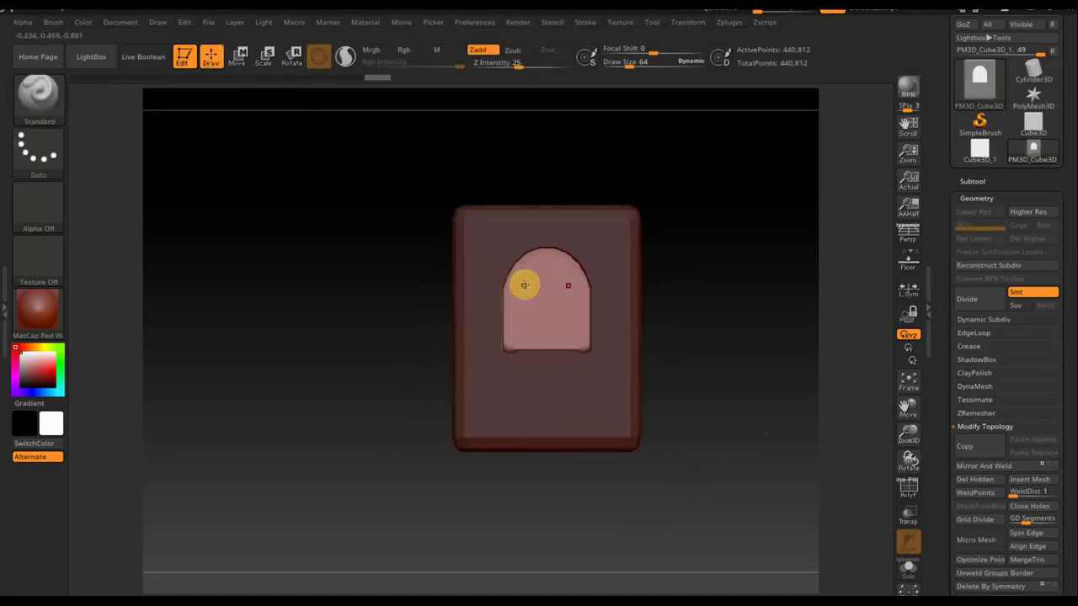
{"action": "mouse_move", "coordinate": [720, 315]}
{"action": "left_mouse_down", "text": "alt"}
{"action": "mouse_move", "coordinate": [627, 324]}
{"action": "mouse_move", "coordinate": [675, 351]}
{"action": "left_mouse_up", "text": "alt"}
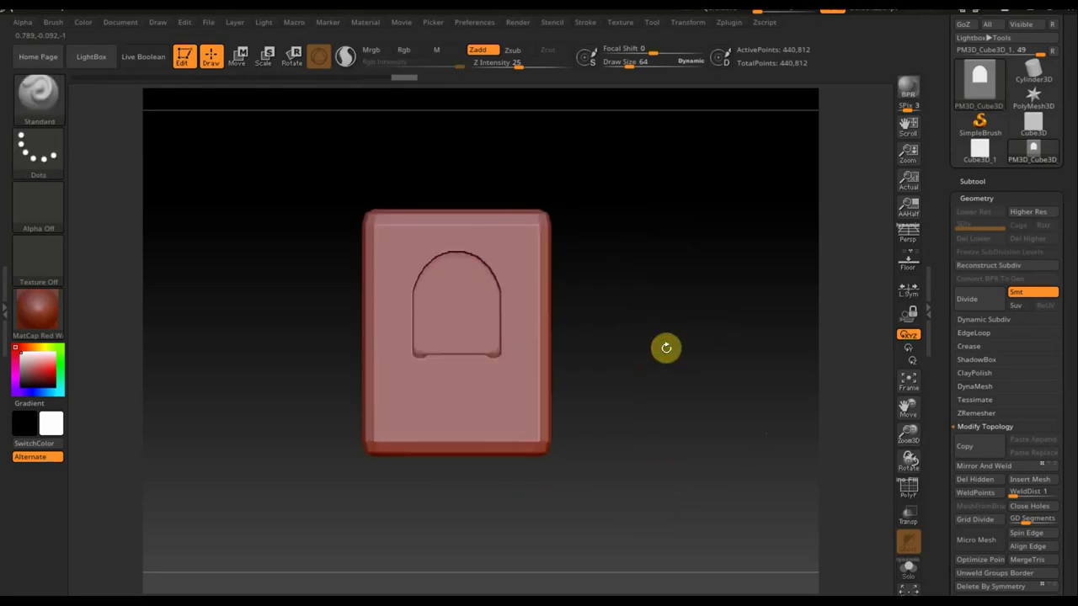
{"action": "left_click", "coordinate": [1033, 12]}
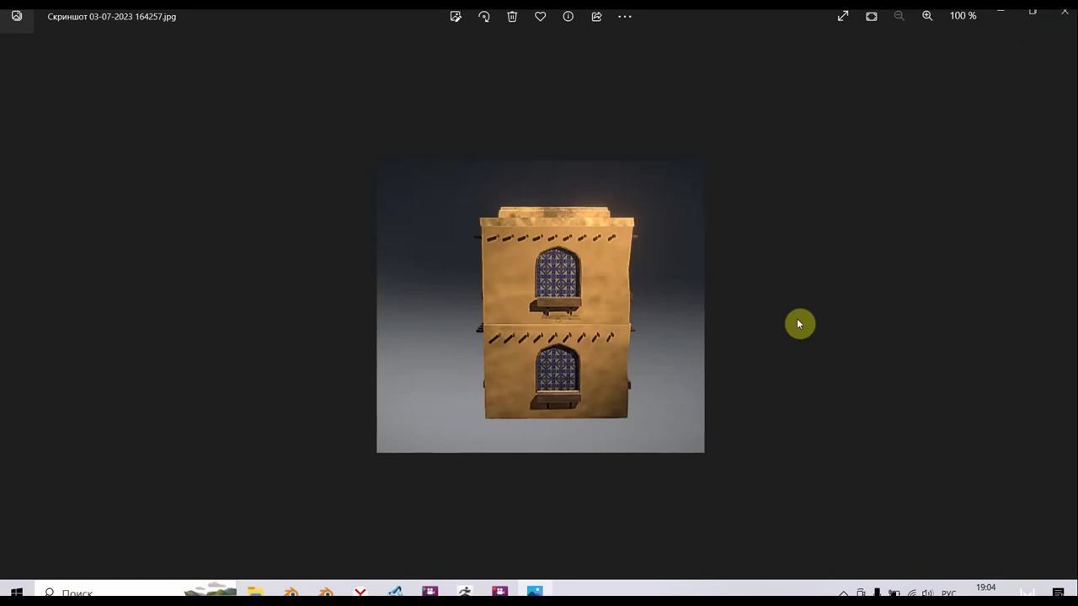
{"action": "left_click", "coordinate": [464, 592]}
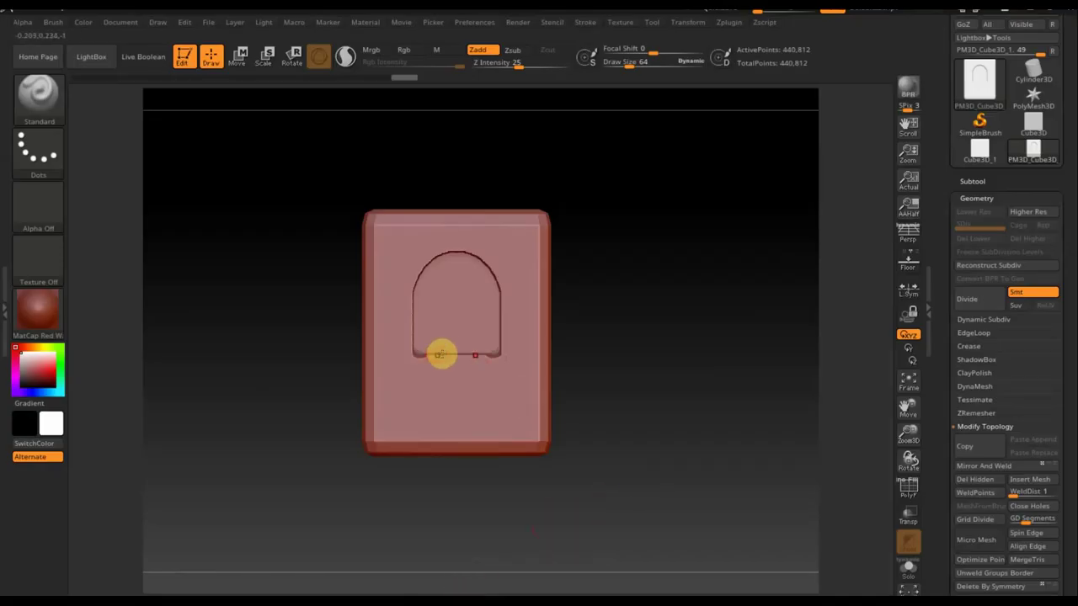
Mask a band beneath the window, invert the mask, and pull the band outward into a sill
{"action": "mouse_move", "coordinate": [675, 371]}
{"action": "left_mouse_down", "text": "ctrl"}
{"action": "mouse_move", "coordinate": [744, 391]}
{"action": "mouse_move", "coordinate": [497, 379]}
{"action": "left_mouse_up", "text": "ctrl"}
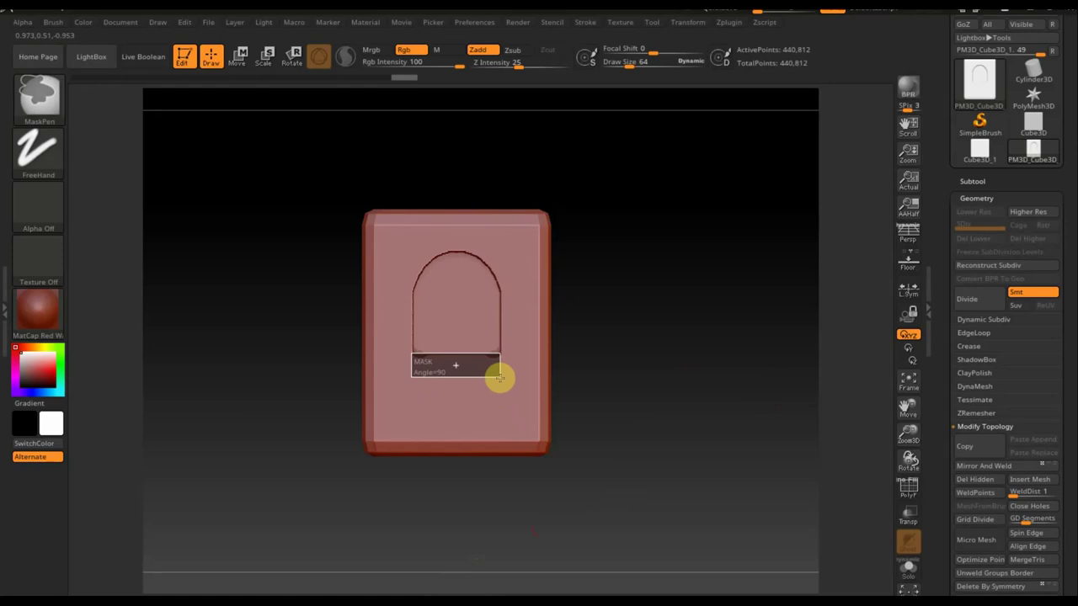
{"action": "left_click_drag", "start_coordinate": [501, 378], "coordinate": [497, 379], "text": "ctrl"}
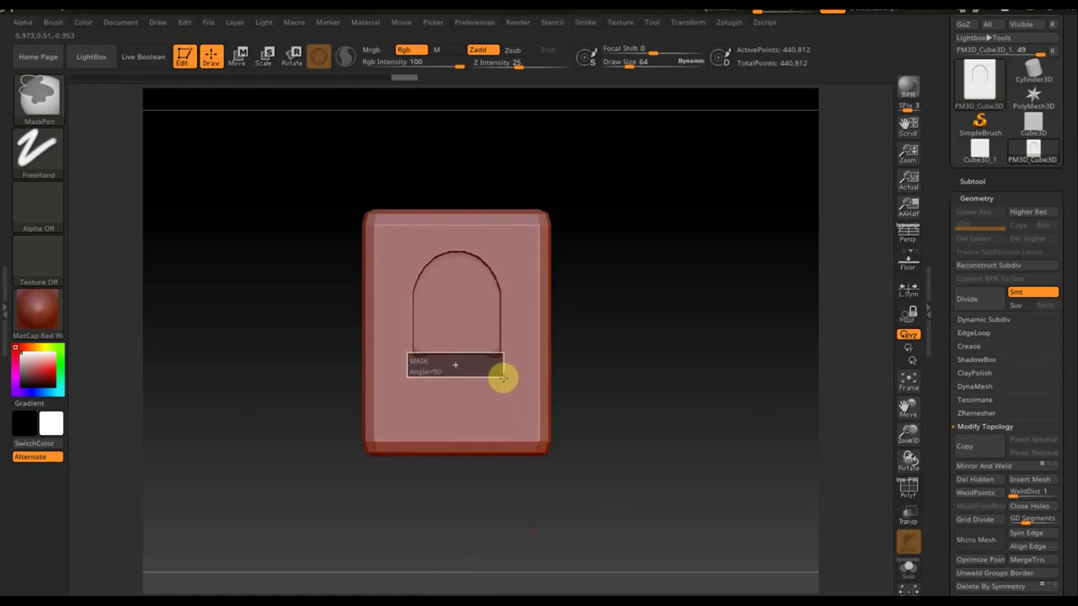
{"action": "mouse_move", "coordinate": [503, 379]}
{"action": "left_mouse_down", "text": "ctrl"}
{"action": "mouse_move", "coordinate": [637, 394]}
{"action": "mouse_move", "coordinate": [645, 375]}
{"action": "left_mouse_up", "text": "ctrl"}
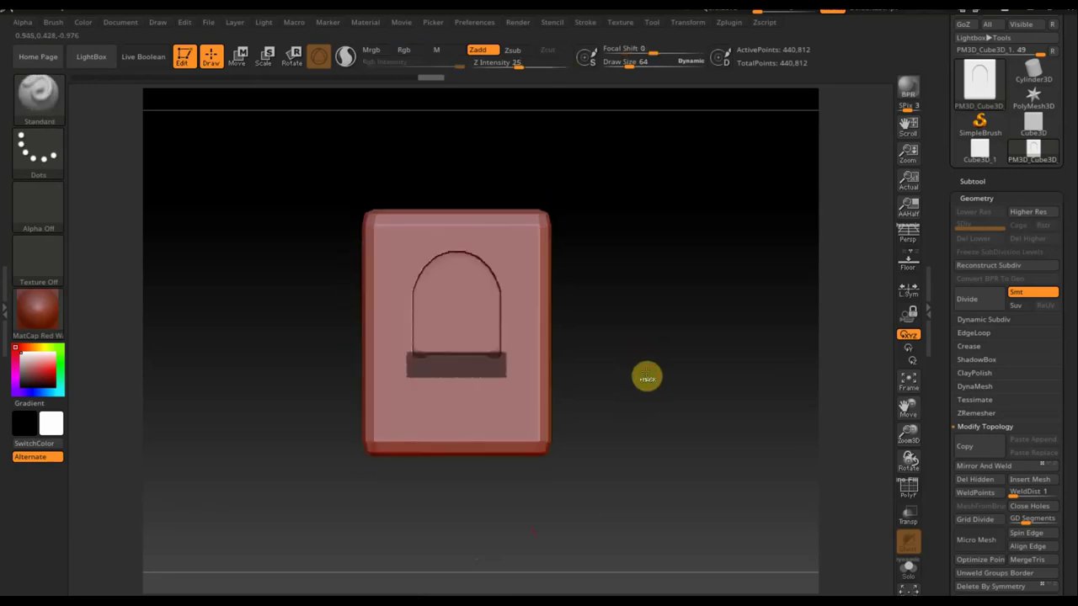
{"action": "left_click", "coordinate": [647, 382], "text": "ctrl"}
{"action": "mouse_move", "coordinate": [646, 374]}
{"action": "left_mouse_down"}
{"action": "mouse_move", "coordinate": [570, 397]}
{"action": "mouse_move", "coordinate": [632, 388]}
{"action": "left_mouse_up"}
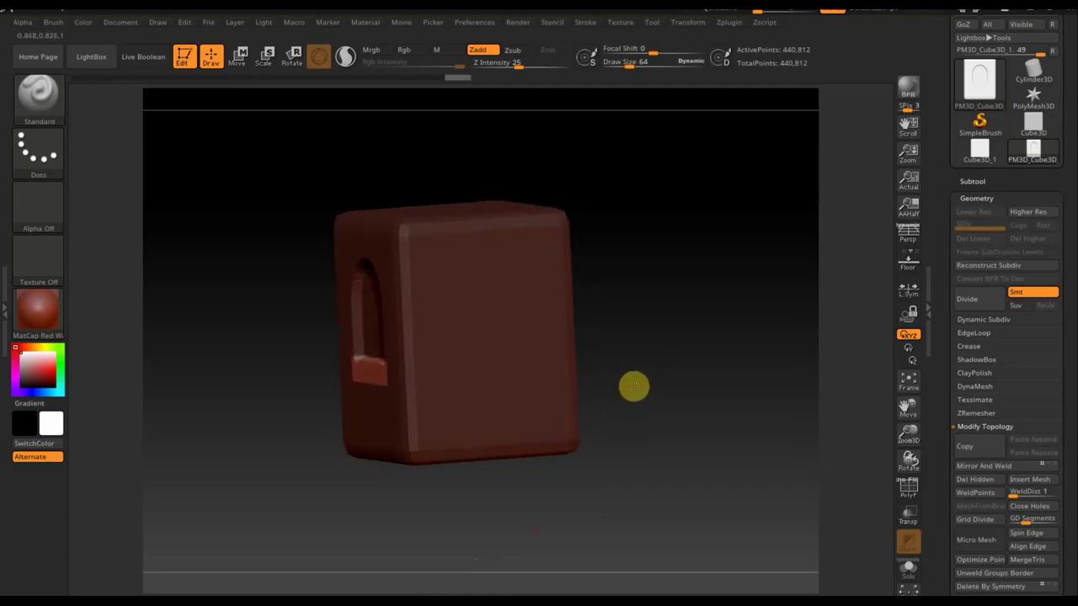
{"action": "left_click", "coordinate": [239, 57]}
{"action": "left_click_drag", "start_coordinate": [416, 331], "coordinate": [408, 331]}
{"action": "mouse_move", "coordinate": [402, 333]}
{"action": "left_mouse_down"}
{"action": "mouse_move", "coordinate": [630, 466]}
{"action": "mouse_move", "coordinate": [677, 457]}
{"action": "mouse_move", "coordinate": [679, 472]}
{"action": "left_mouse_up"}
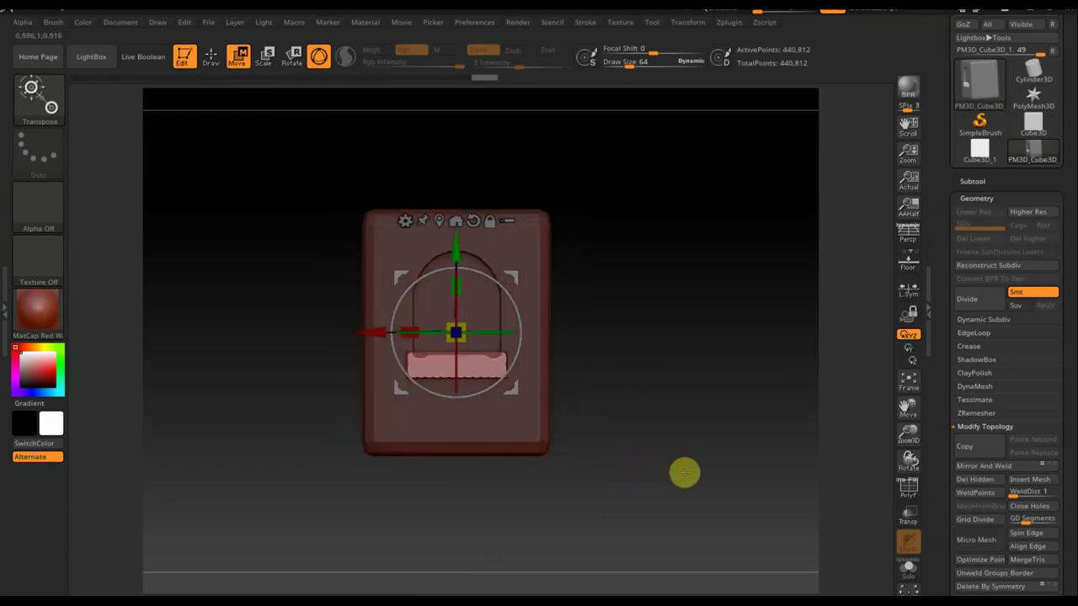
Clear the mask and DynaMesh the block to 551,376 points to fuse the sill
{"action": "key", "text": "ctrl"}
{"action": "left_click", "coordinate": [685, 473], "text": "ctrl"}
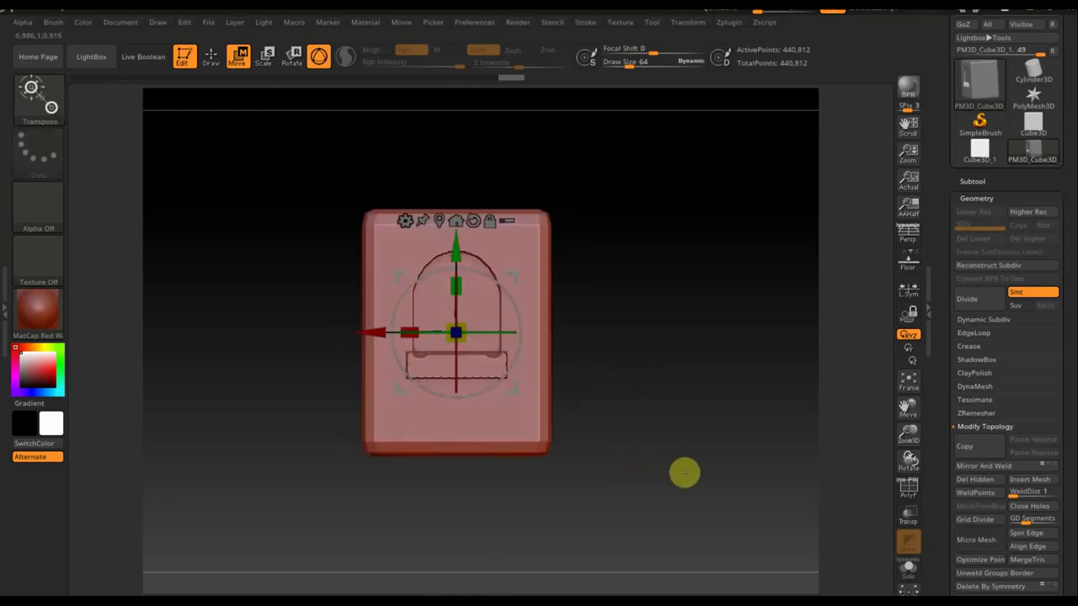
{"action": "left_click", "coordinate": [210, 57]}
{"action": "key", "text": "ctrl"}
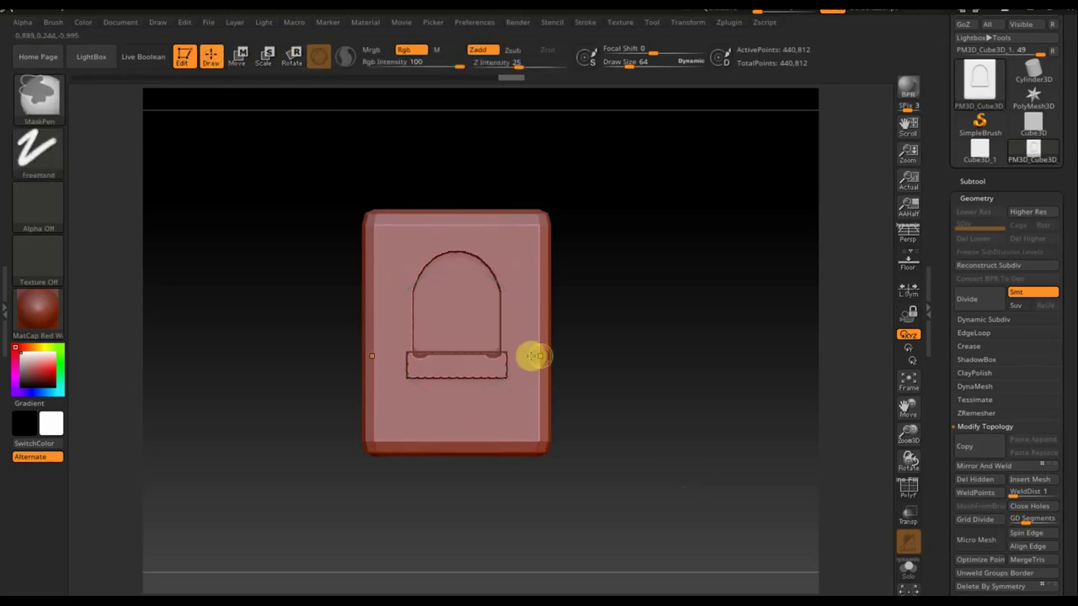
{"action": "mouse_move", "coordinate": [659, 284]}
{"action": "left_mouse_down", "text": "ctrl"}
{"action": "mouse_move", "coordinate": [684, 354]}
{"action": "mouse_move", "coordinate": [674, 357]}
{"action": "left_mouse_up", "text": "ctrl"}
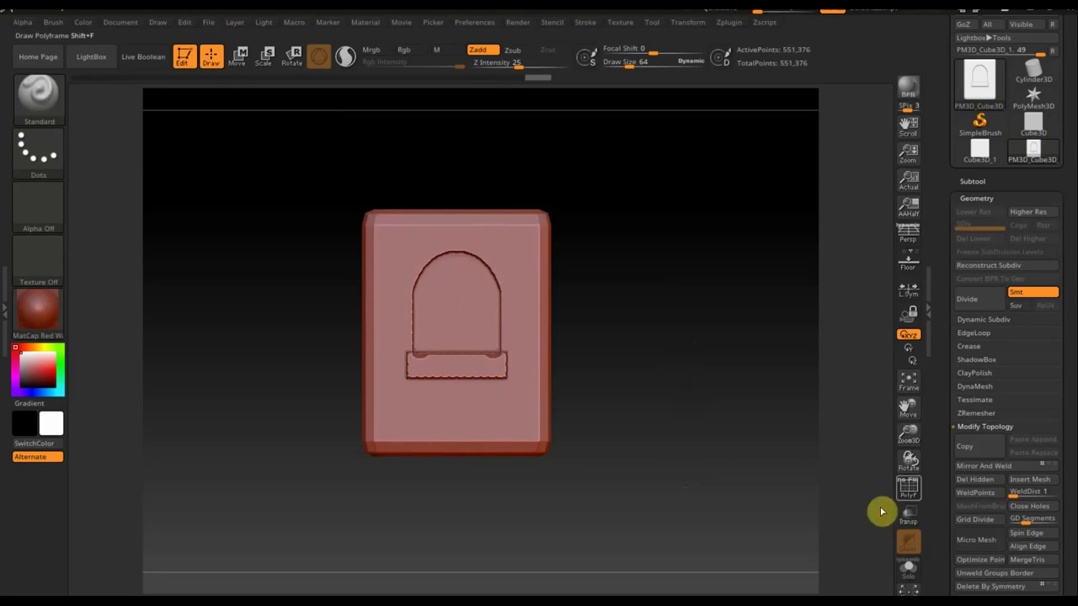
{"action": "left_click", "coordinate": [908, 490]}
{"action": "left_click", "coordinate": [908, 495]}
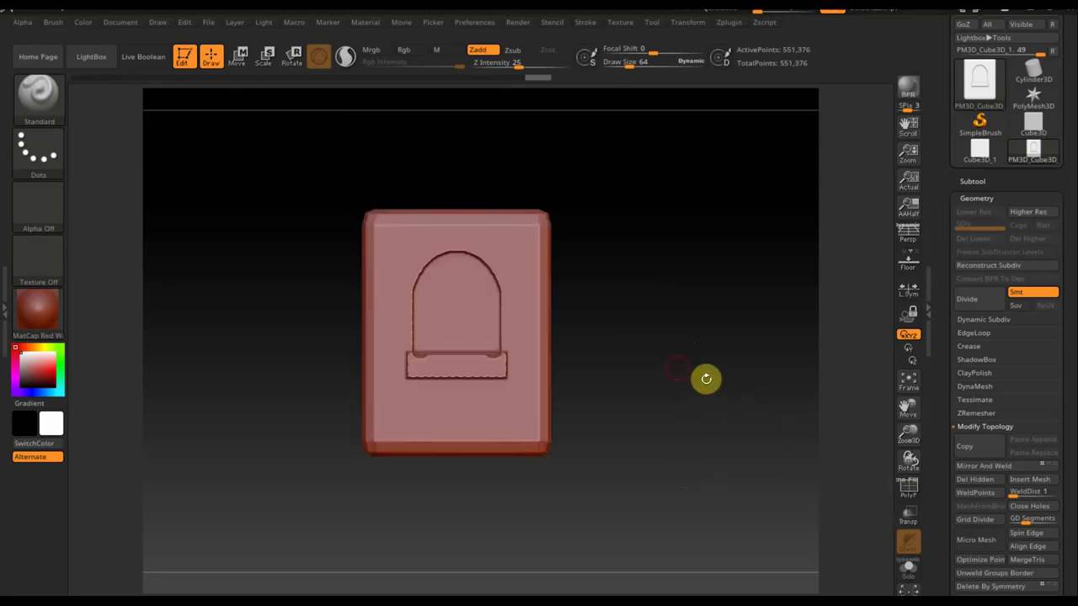
Mask around the window, invert, and stretch the block's sides much wider
{"action": "mouse_move", "coordinate": [725, 534]}
{"action": "left_mouse_down", "text": "ctrl"}
{"action": "mouse_move", "coordinate": [553, 212]}
{"action": "mouse_move", "coordinate": [531, 194]}
{"action": "left_mouse_up", "text": "ctrl"}
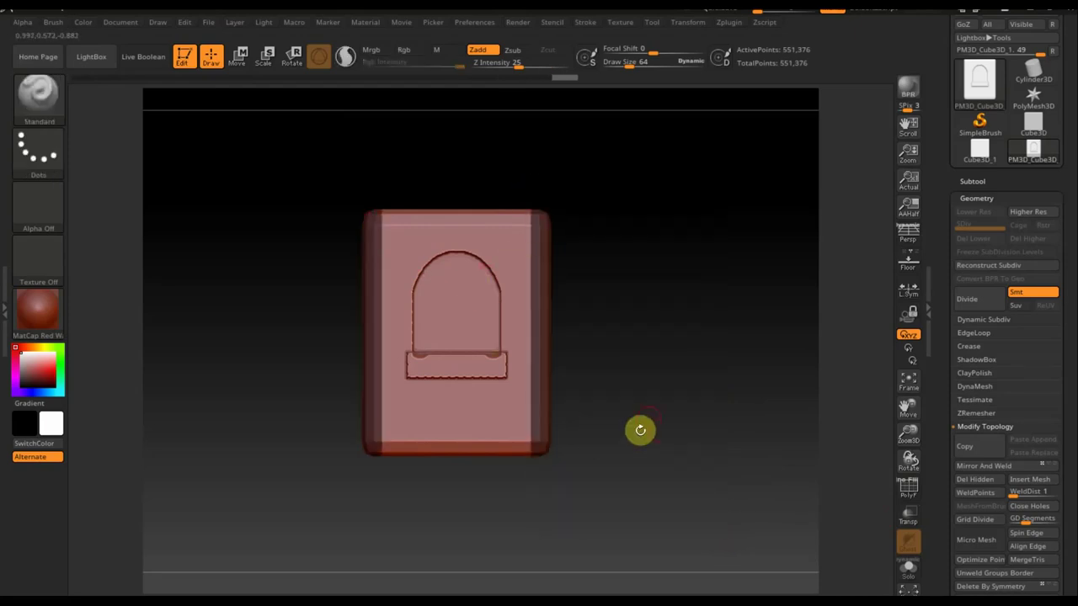
{"action": "left_click", "coordinate": [658, 422], "text": "ctrl"}
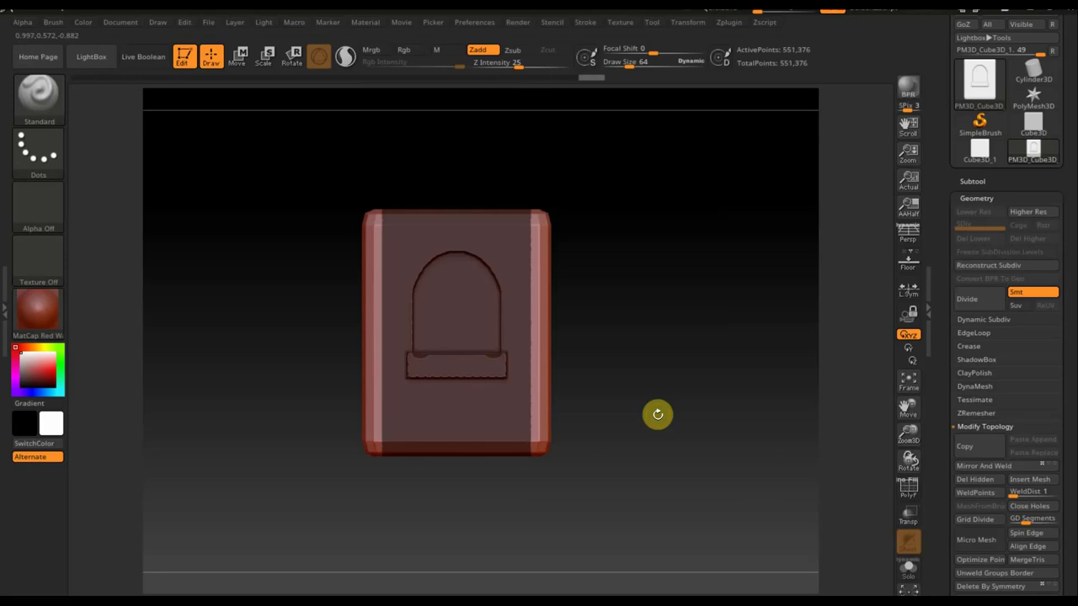
{"action": "left_click", "coordinate": [239, 59]}
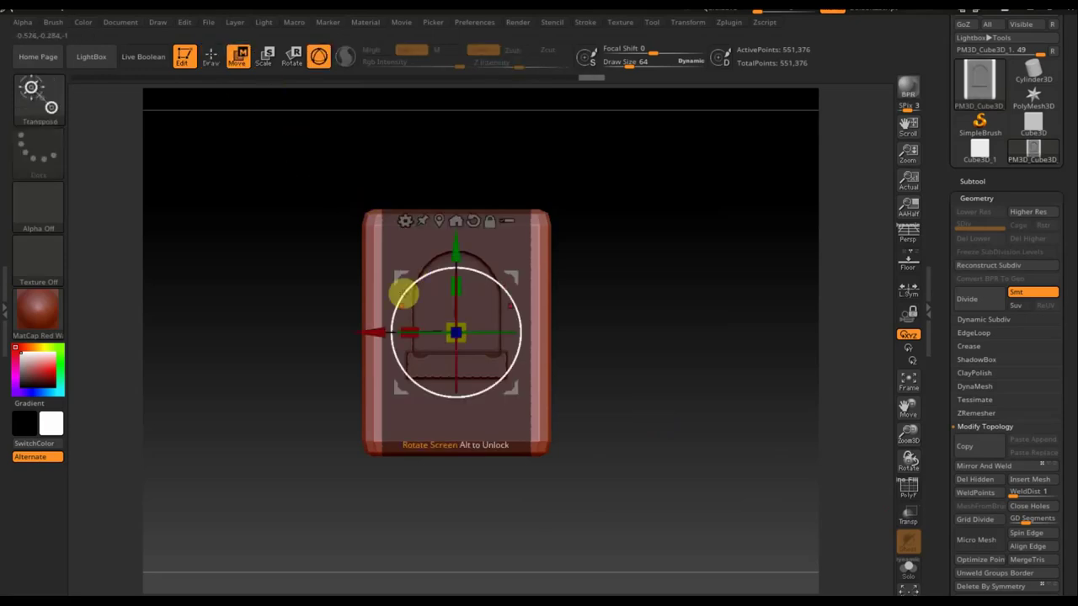
{"action": "left_click_drag", "start_coordinate": [410, 324], "coordinate": [299, 324]}
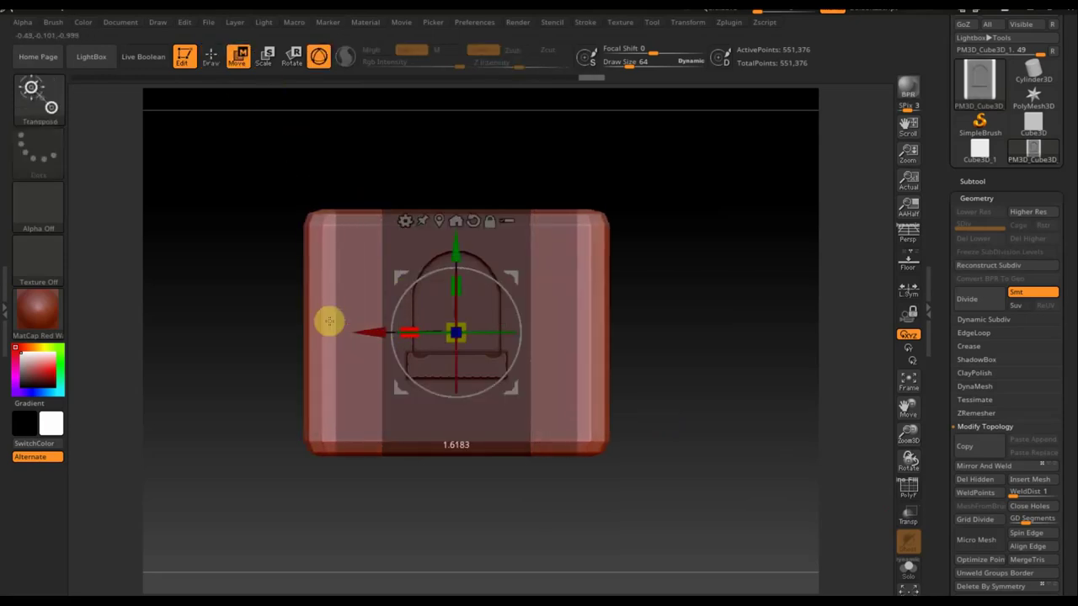
{"action": "left_click_drag", "start_coordinate": [299, 324], "coordinate": [277, 331]}
{"action": "left_click", "coordinate": [711, 311], "text": "ctrl"}
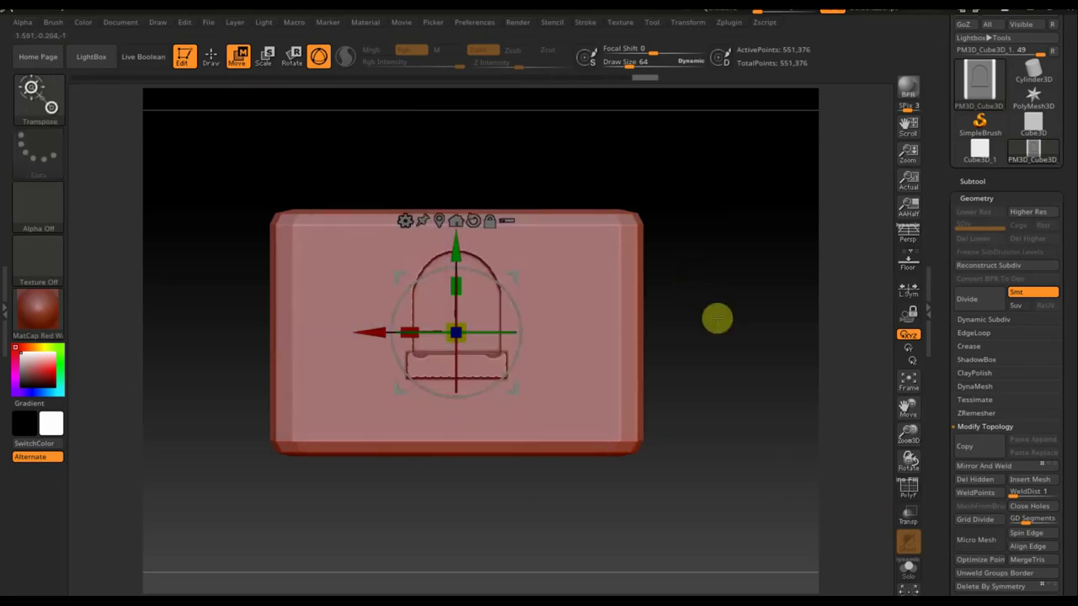
Remesh the widened block to 883,268 points with DynaMesh resolution 128
{"action": "left_click_drag", "start_coordinate": [716, 318], "coordinate": [765, 369], "text": "ctrl"}
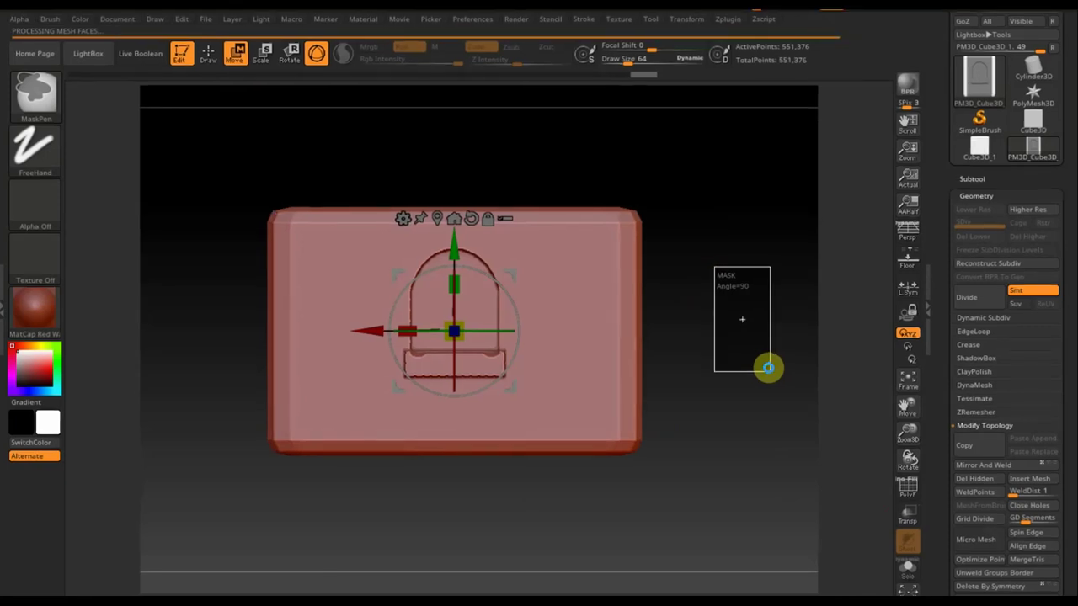
{"action": "left_click_drag", "start_coordinate": [764, 368], "coordinate": [768, 368], "text": "ctrl"}
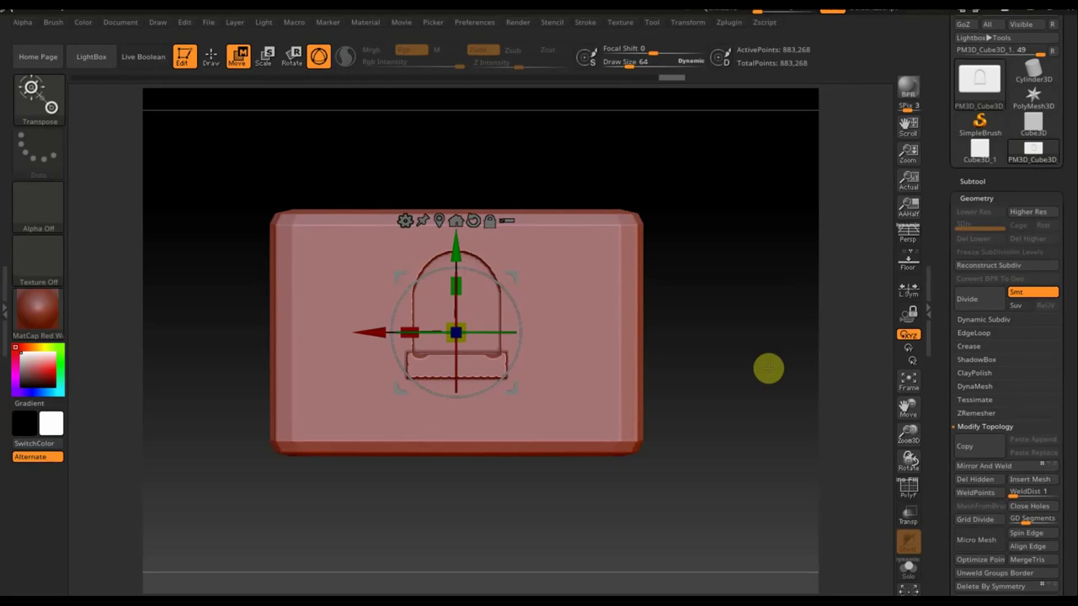
{"action": "left_click", "coordinate": [974, 385]}
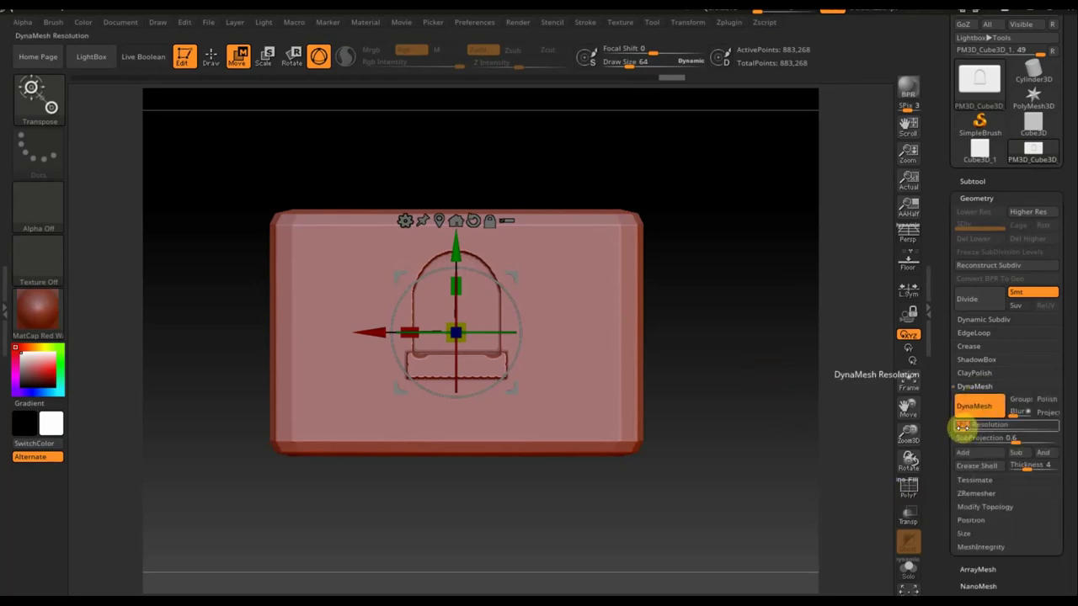
{"action": "left_click", "coordinate": [212, 59]}
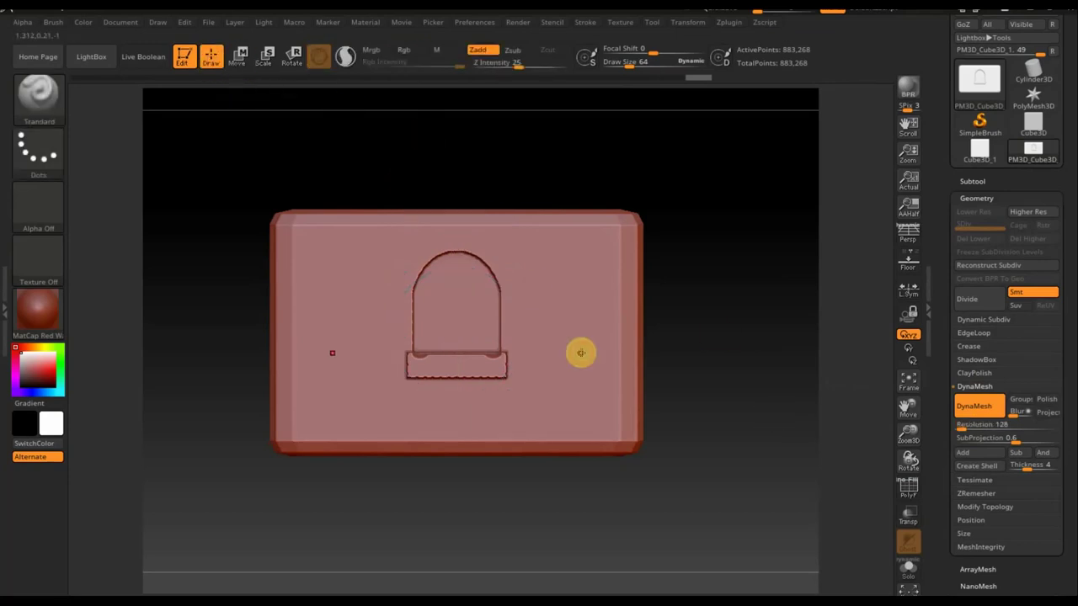
{"action": "left_click", "coordinate": [973, 181]}
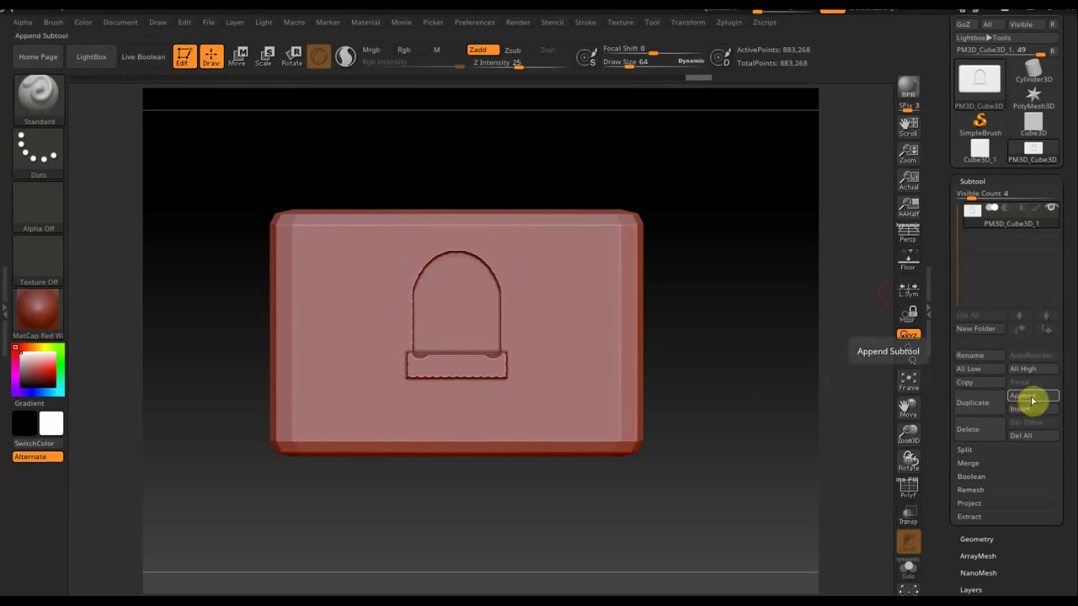
Step back to the narrow block and stretch it wide again into a broad wall-like slab
{"action": "left_click_drag", "start_coordinate": [733, 433], "coordinate": [794, 447]}
{"action": "key", "text": "w"}
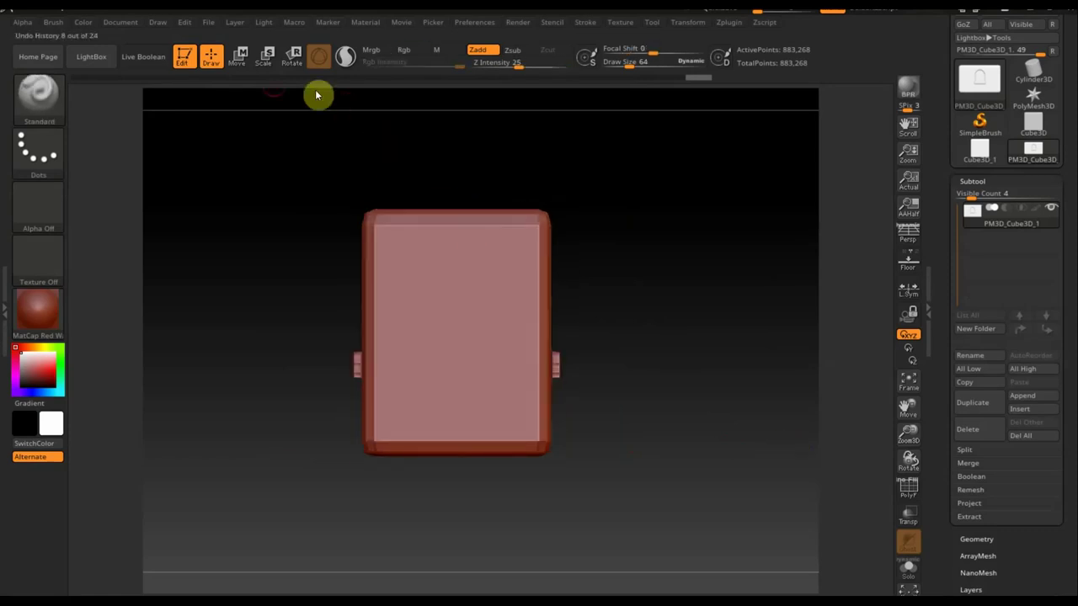
{"action": "mouse_move", "coordinate": [501, 332]}
{"action": "left_mouse_down"}
{"action": "mouse_move", "coordinate": [614, 347]}
{"action": "mouse_move", "coordinate": [650, 366]}
{"action": "mouse_move", "coordinate": [743, 467]}
{"action": "mouse_move", "coordinate": [688, 467]}
{"action": "mouse_move", "coordinate": [707, 497]}
{"action": "left_mouse_up"}
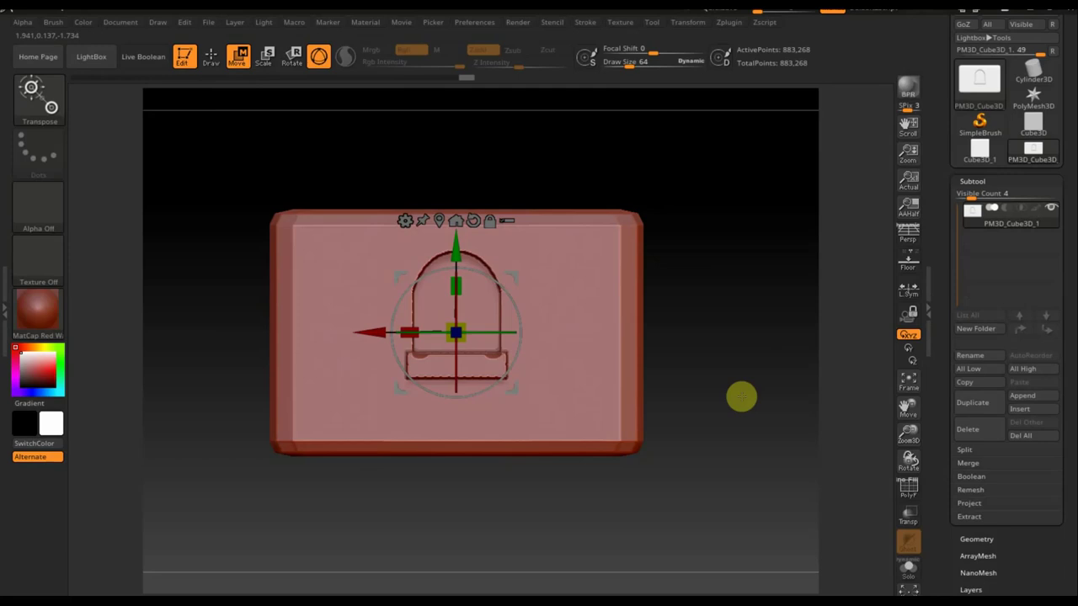
Mask the block body, invert to free the top rim, and scale the rim to about 1.08
{"action": "left_click", "coordinate": [211, 56]}
{"action": "mouse_move", "coordinate": [208, 156]}
{"action": "left_mouse_down", "text": "ctrl"}
{"action": "mouse_move", "coordinate": [538, 245]}
{"action": "mouse_move", "coordinate": [660, 233]}
{"action": "left_mouse_up", "text": "ctrl"}
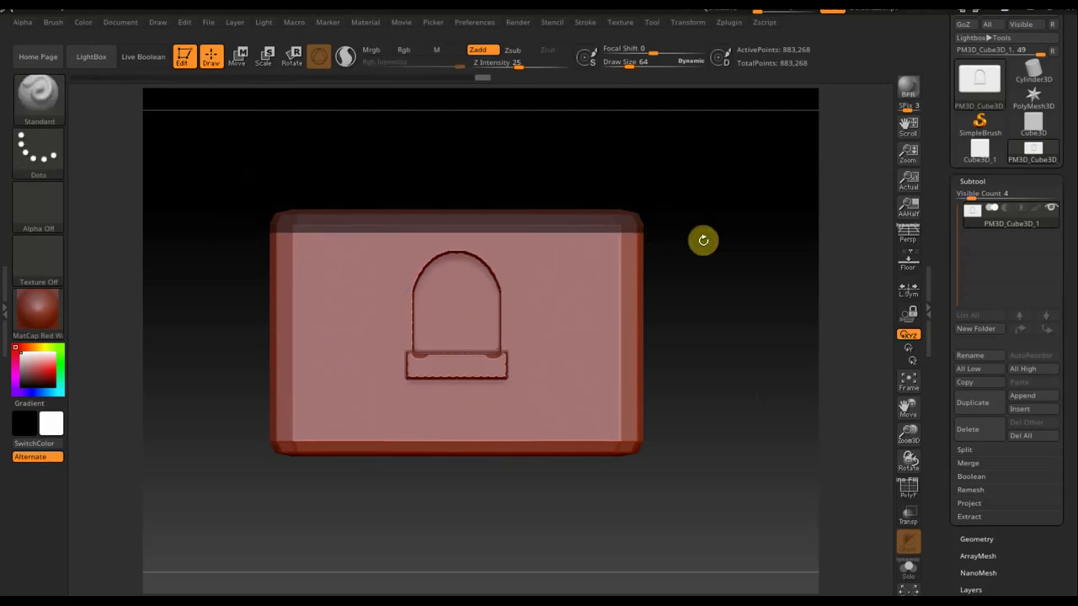
{"action": "key", "text": "ctrl"}
{"action": "left_click", "coordinate": [744, 241], "text": "ctrl"}
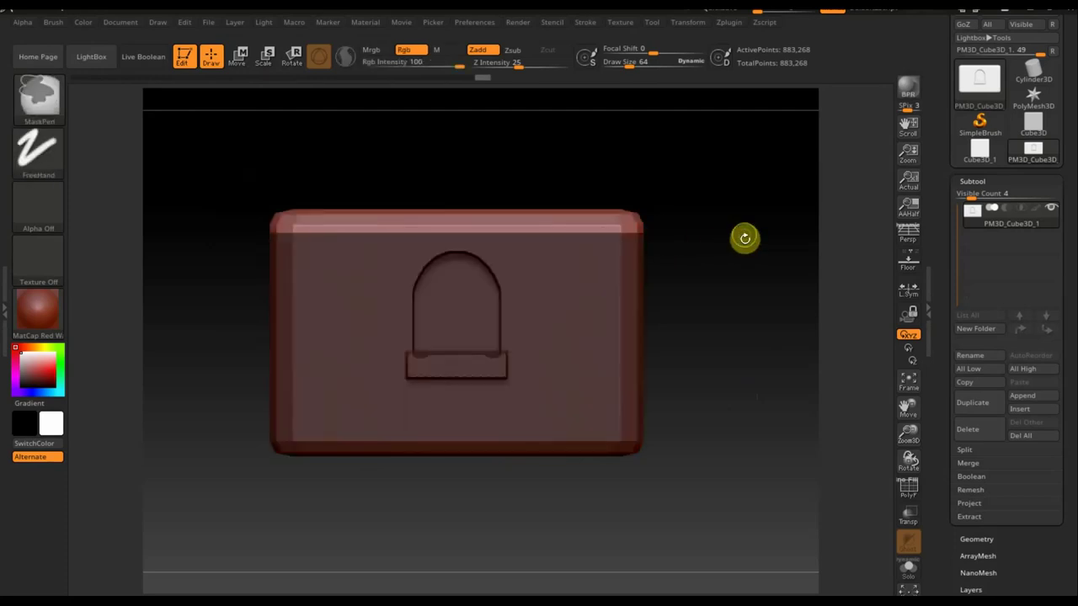
{"action": "left_click", "coordinate": [238, 56]}
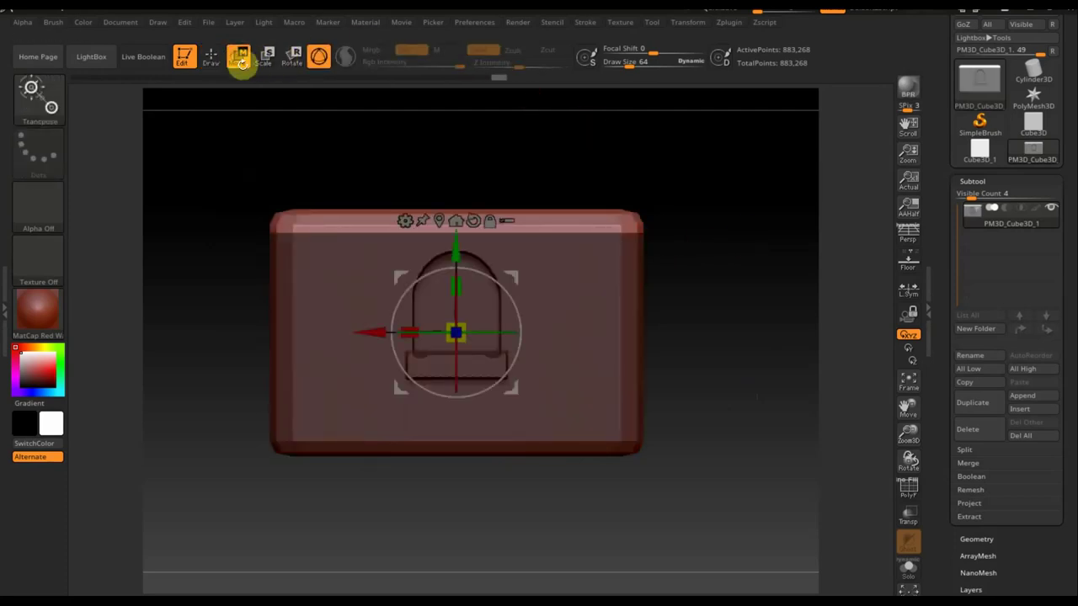
{"action": "left_click_drag", "start_coordinate": [455, 332], "coordinate": [481, 325]}
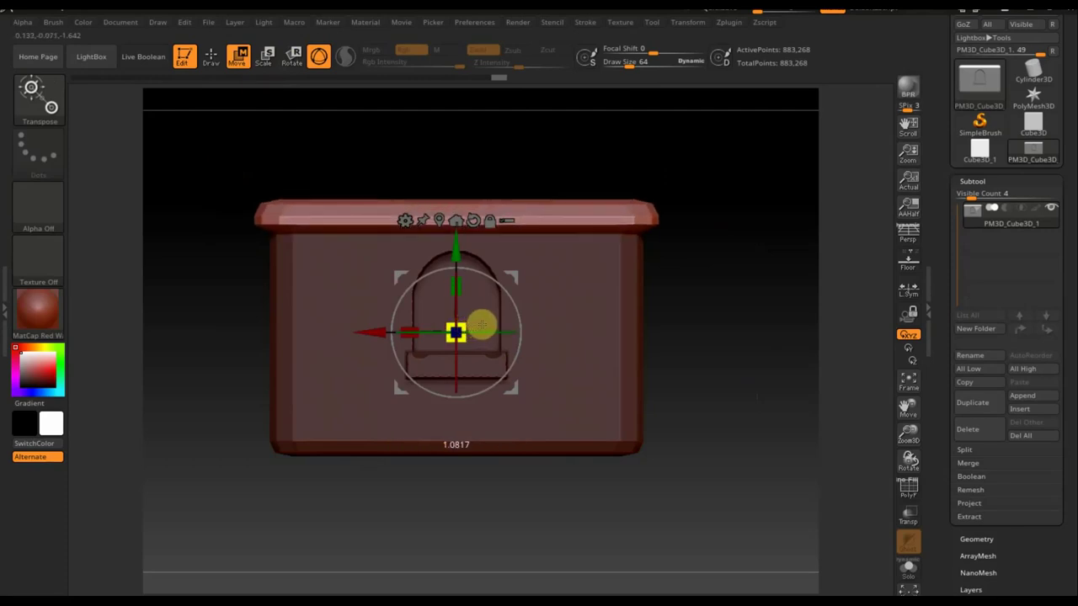
{"action": "left_click_drag", "start_coordinate": [481, 325], "coordinate": [476, 320]}
Raise the top rim slightly into an overhanging ledge and review it from the front and right
{"action": "mouse_move", "coordinate": [673, 337]}
{"action": "left_mouse_down"}
{"action": "mouse_move", "coordinate": [715, 340]}
{"action": "mouse_move", "coordinate": [693, 294]}
{"action": "mouse_move", "coordinate": [668, 320]}
{"action": "mouse_move", "coordinate": [719, 353]}
{"action": "left_mouse_up"}
{"action": "left_click_drag", "start_coordinate": [461, 252], "coordinate": [465, 240]}
{"action": "left_click_drag", "start_coordinate": [724, 278], "coordinate": [781, 314]}
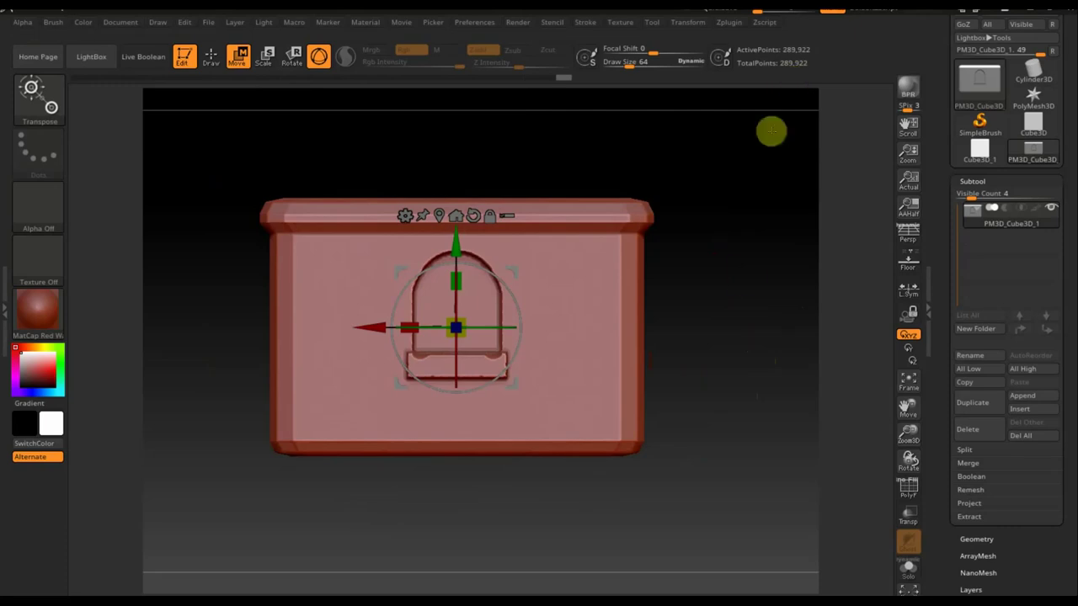
{"action": "left_click_drag", "start_coordinate": [729, 313], "coordinate": [727, 344], "text": "alt"}
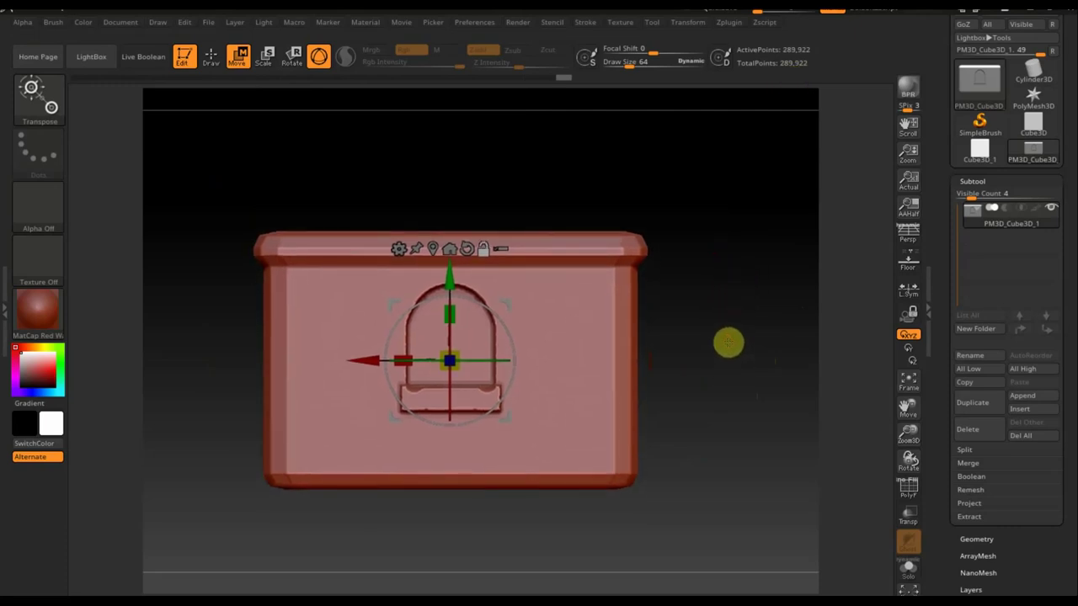
{"action": "mouse_move", "coordinate": [728, 342]}
{"action": "left_mouse_down"}
{"action": "mouse_move", "coordinate": [724, 359]}
{"action": "mouse_move", "coordinate": [773, 364]}
{"action": "mouse_move", "coordinate": [720, 363]}
{"action": "mouse_move", "coordinate": [744, 376]}
{"action": "left_mouse_up"}
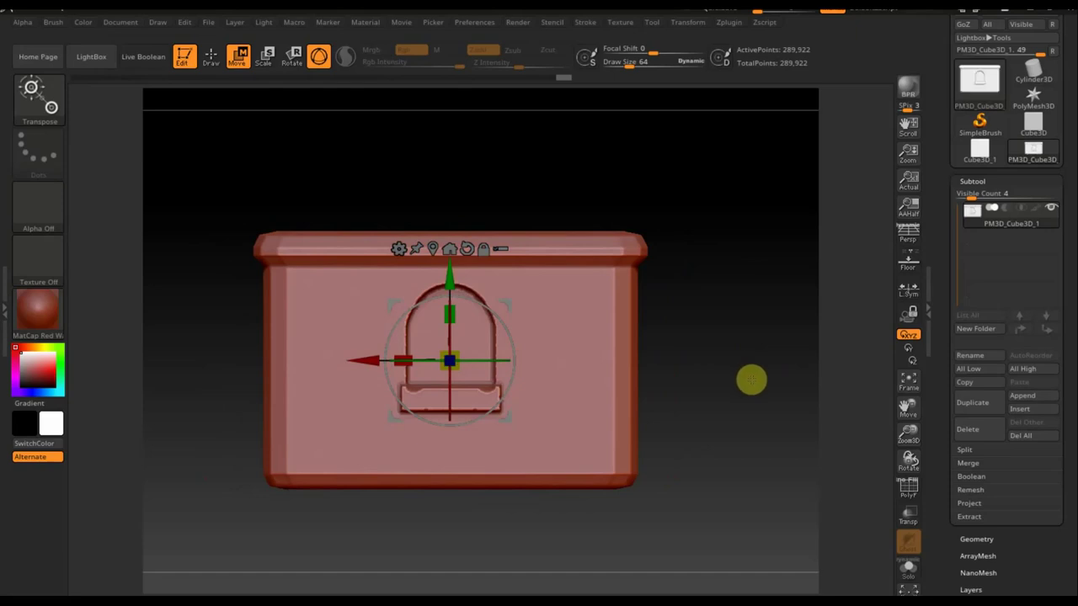
Duplicate the box subtool, turn on the floor grid, then delete the duplicate
{"action": "left_click", "coordinate": [985, 406]}
{"action": "mouse_move", "coordinate": [756, 471]}
{"action": "left_mouse_down", "text": "alt"}
{"action": "mouse_move", "coordinate": [724, 412]}
{"action": "mouse_move", "coordinate": [708, 439]}
{"action": "mouse_move", "coordinate": [607, 388]}
{"action": "left_mouse_up", "text": "alt"}
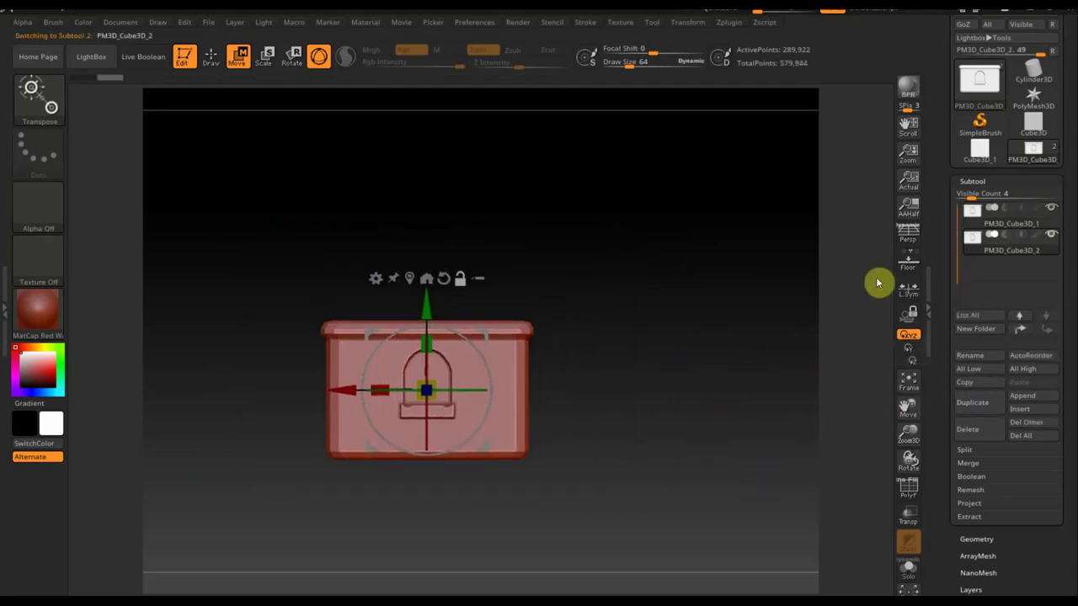
{"action": "left_click", "coordinate": [908, 265]}
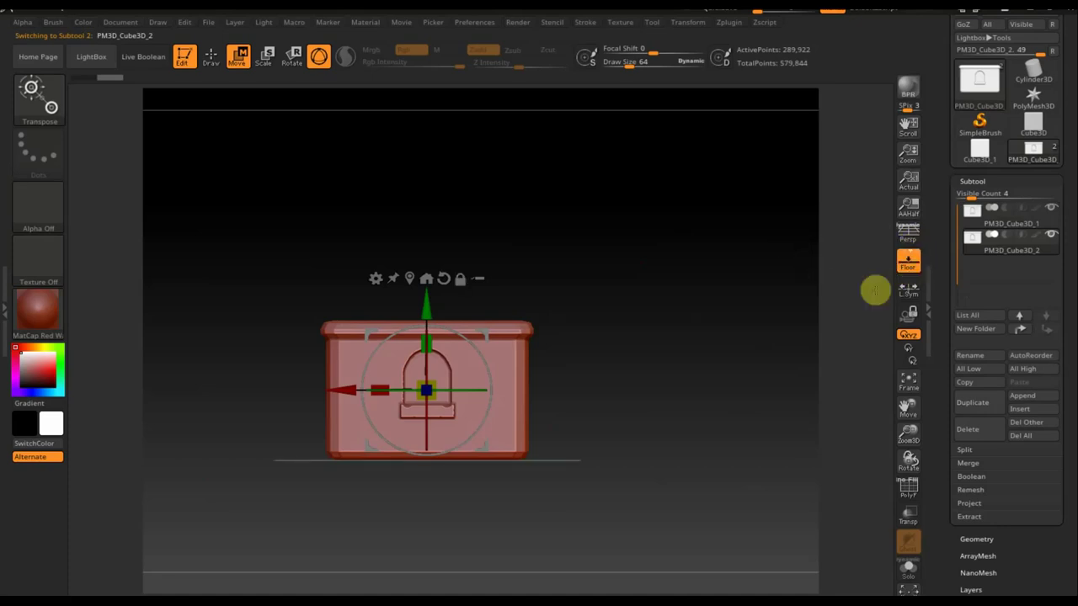
{"action": "left_click", "coordinate": [971, 429]}
{"action": "left_click", "coordinate": [846, 462]}
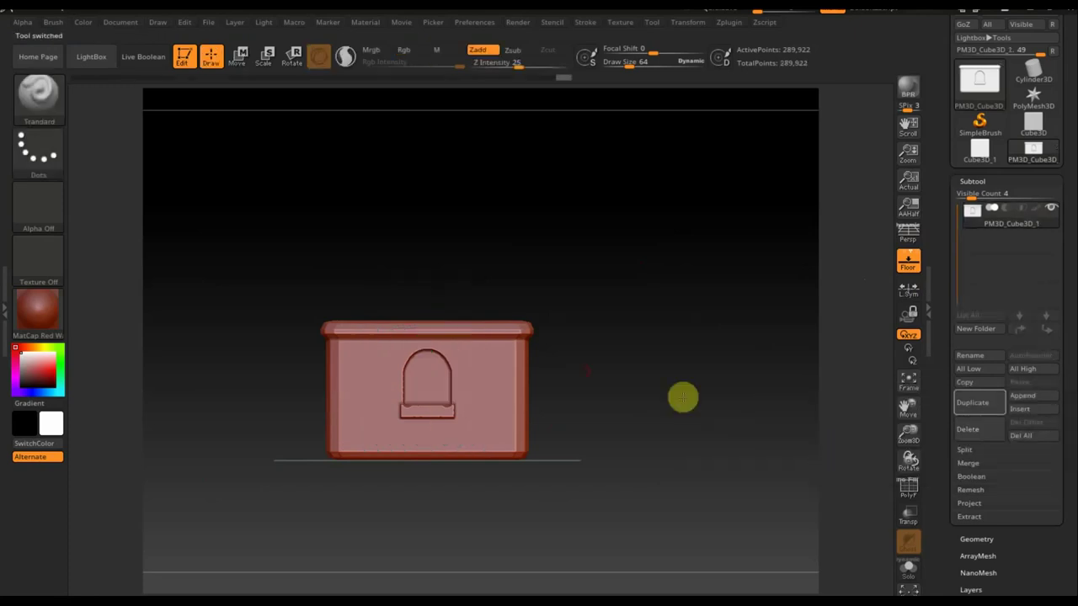
{"action": "mouse_move", "coordinate": [1002, 217]}
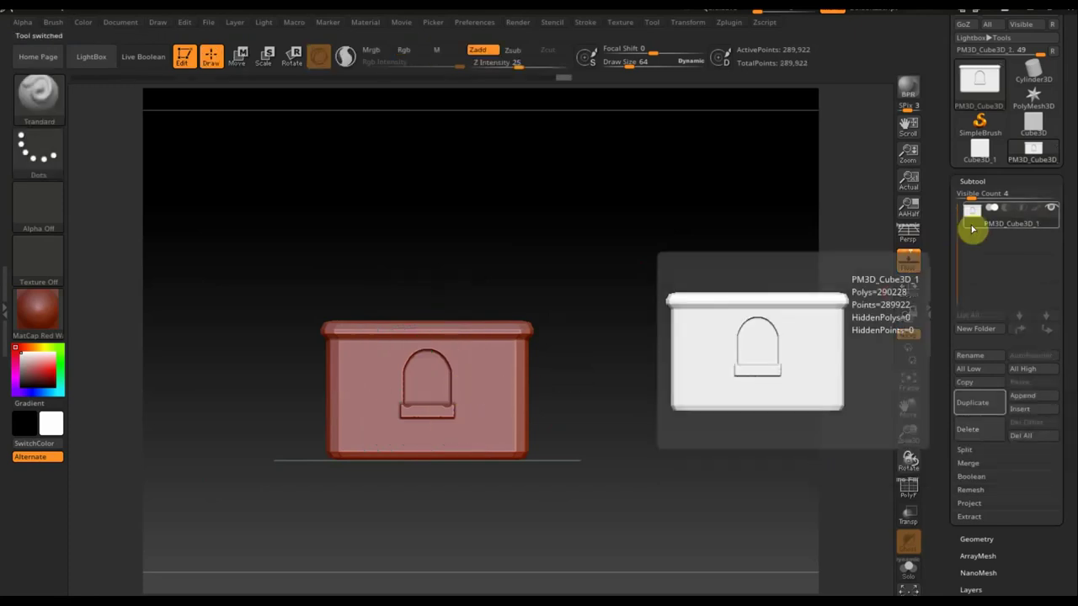
Test-scale the box with the gizmo, undo both changes, and return to Draw mode
{"action": "left_click", "coordinate": [238, 56]}
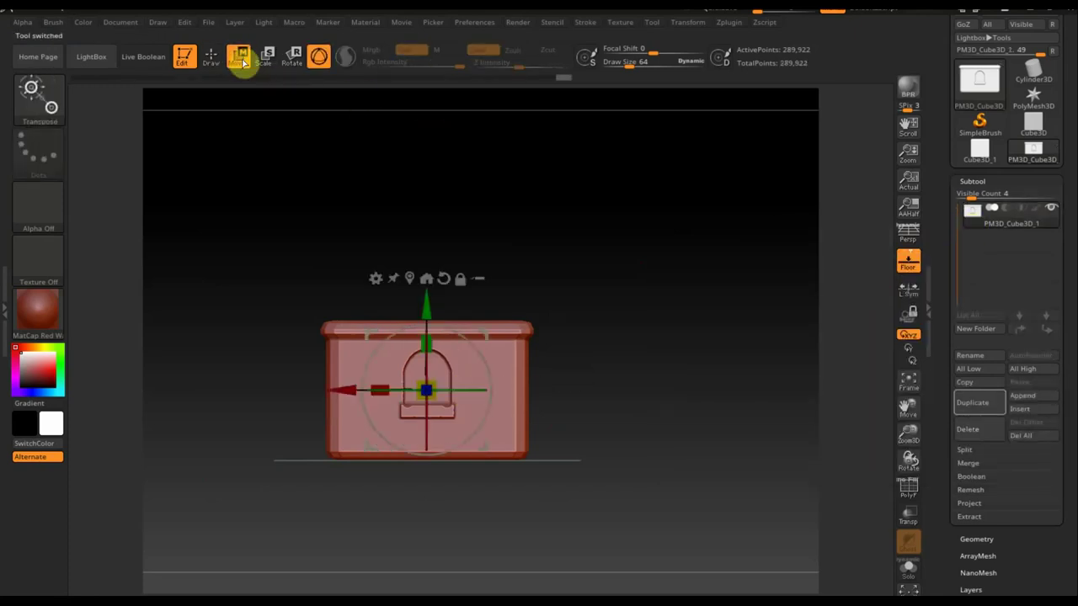
{"action": "left_click_drag", "start_coordinate": [431, 394], "coordinate": [359, 344]}
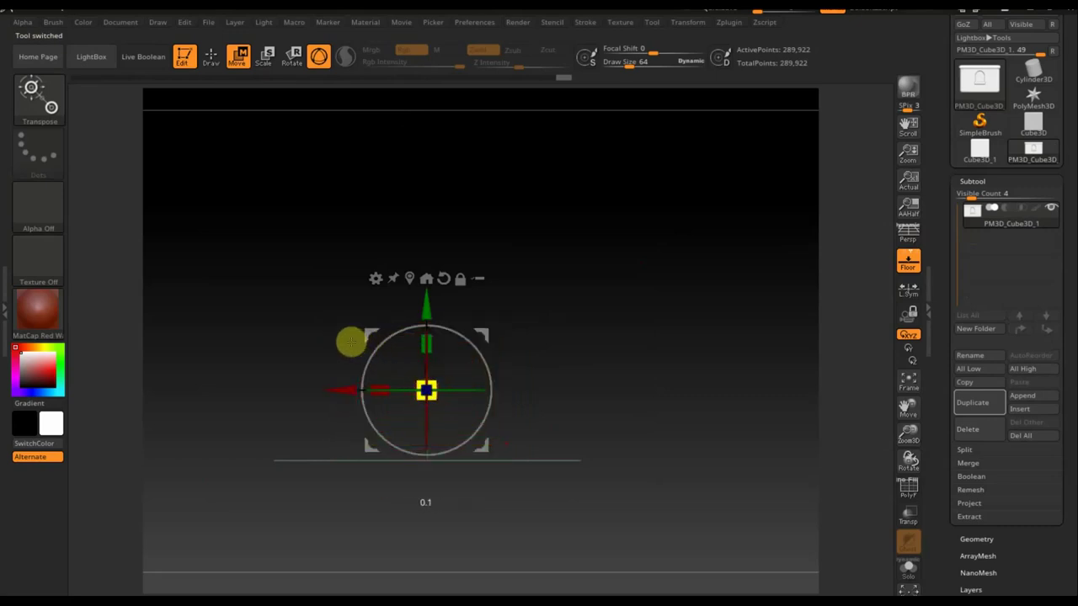
{"action": "key", "text": "ctrl+z"}
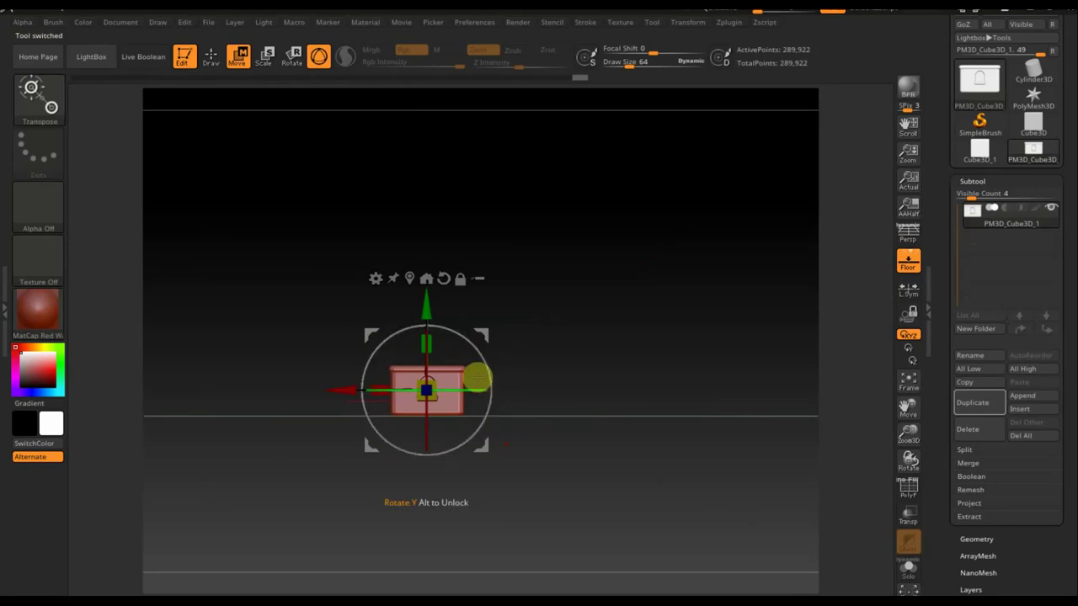
{"action": "left_click_drag", "start_coordinate": [431, 396], "coordinate": [428, 398]}
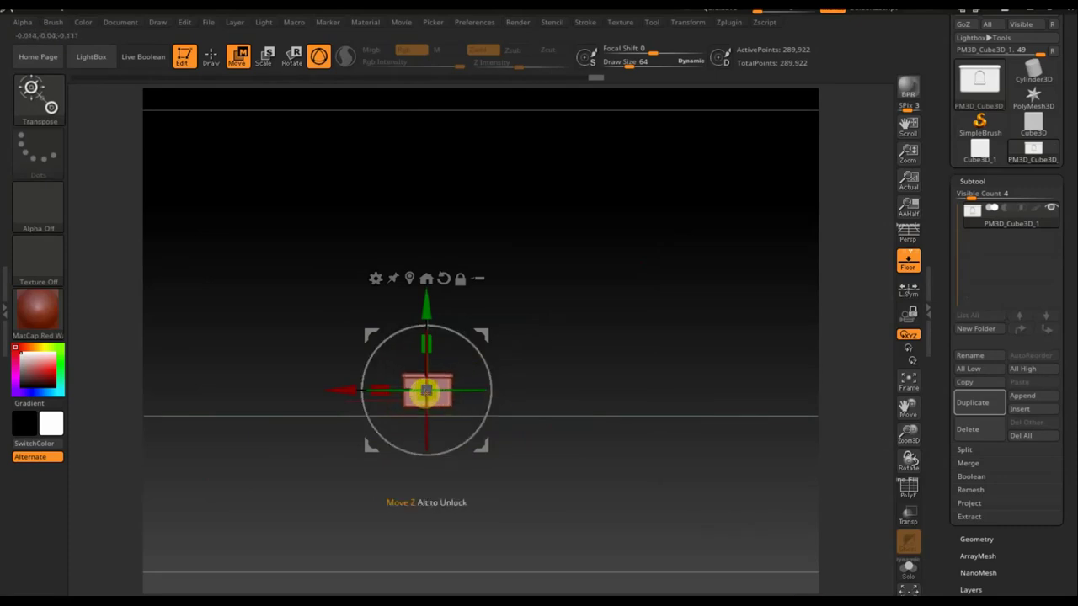
{"action": "key", "text": "ctrl+z"}
{"action": "key", "text": "ctrl+z"}
{"action": "key", "text": "ctrl+z"}
{"action": "key", "text": "ctrl+z"}
{"action": "key", "text": "ctrl+z"}
{"action": "mouse_move", "coordinate": [748, 427]}
{"action": "left_mouse_down"}
{"action": "mouse_move", "coordinate": [741, 444]}
{"action": "mouse_move", "coordinate": [736, 378]}
{"action": "mouse_move", "coordinate": [757, 400]}
{"action": "left_mouse_up"}
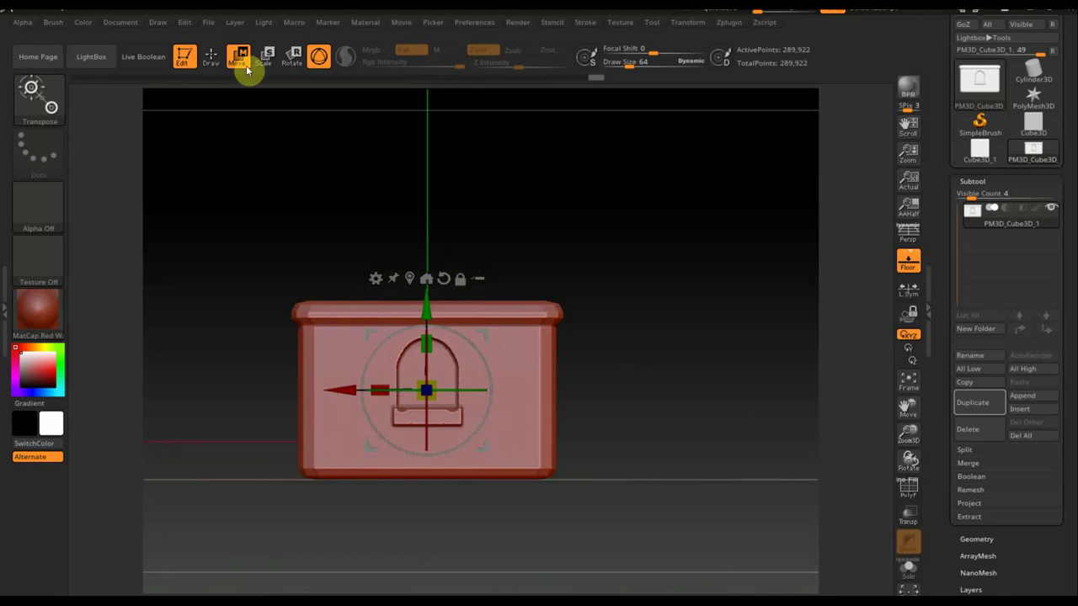
{"action": "left_click", "coordinate": [212, 56]}
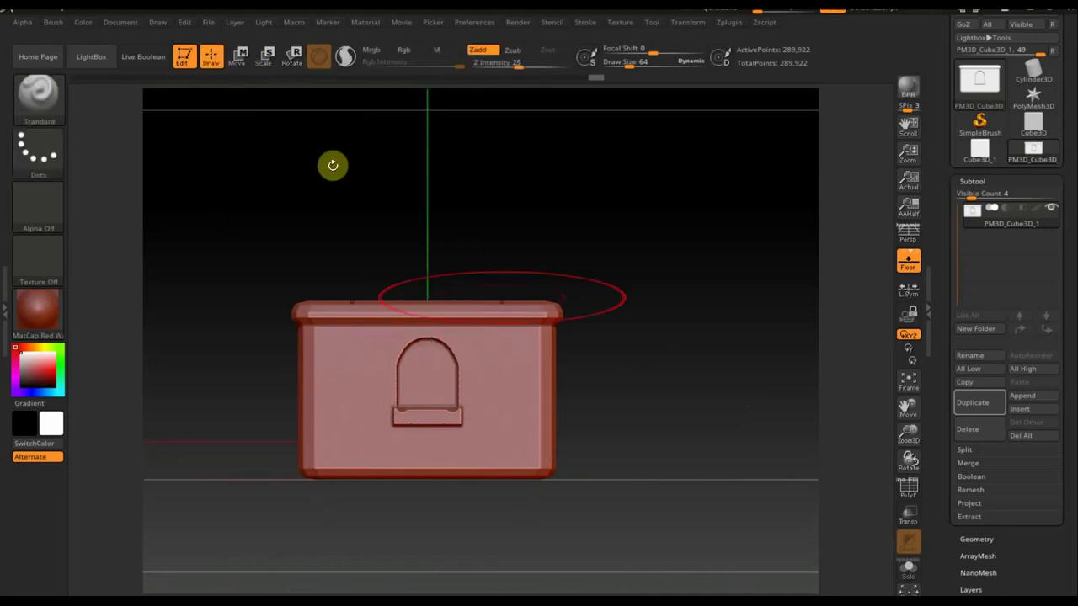
Duplicate the box and move the copy left along X
{"action": "left_click", "coordinate": [977, 404]}
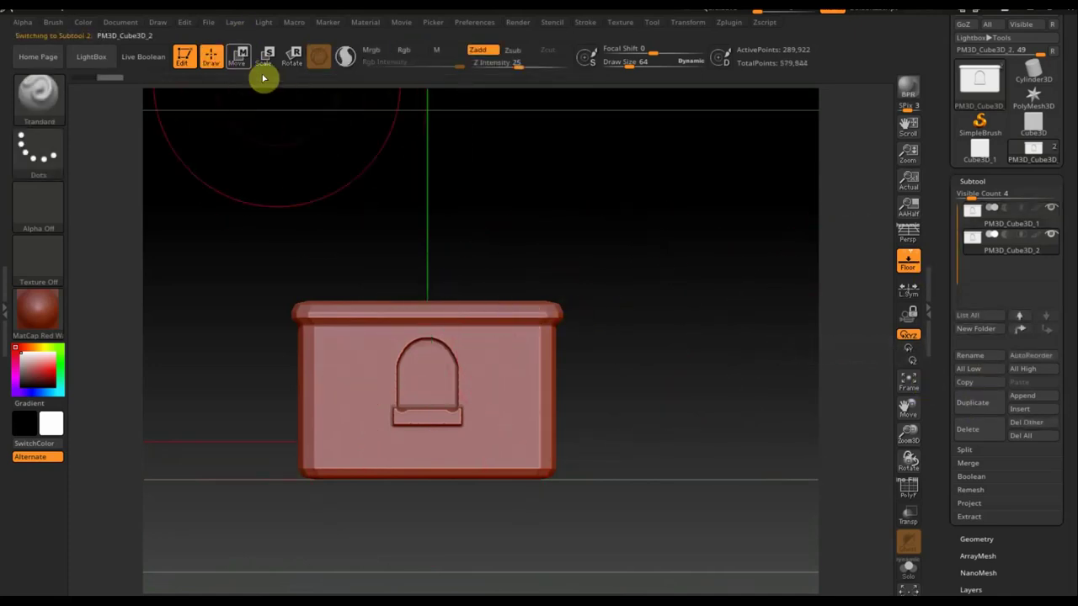
{"action": "left_click", "coordinate": [238, 57]}
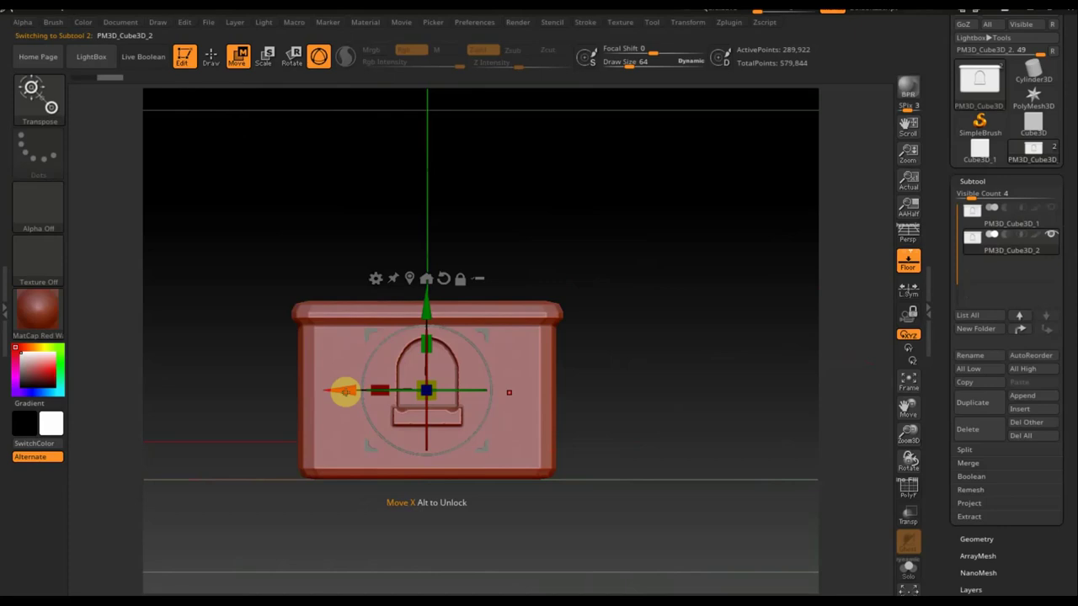
{"action": "left_click_drag", "start_coordinate": [344, 392], "coordinate": [284, 393]}
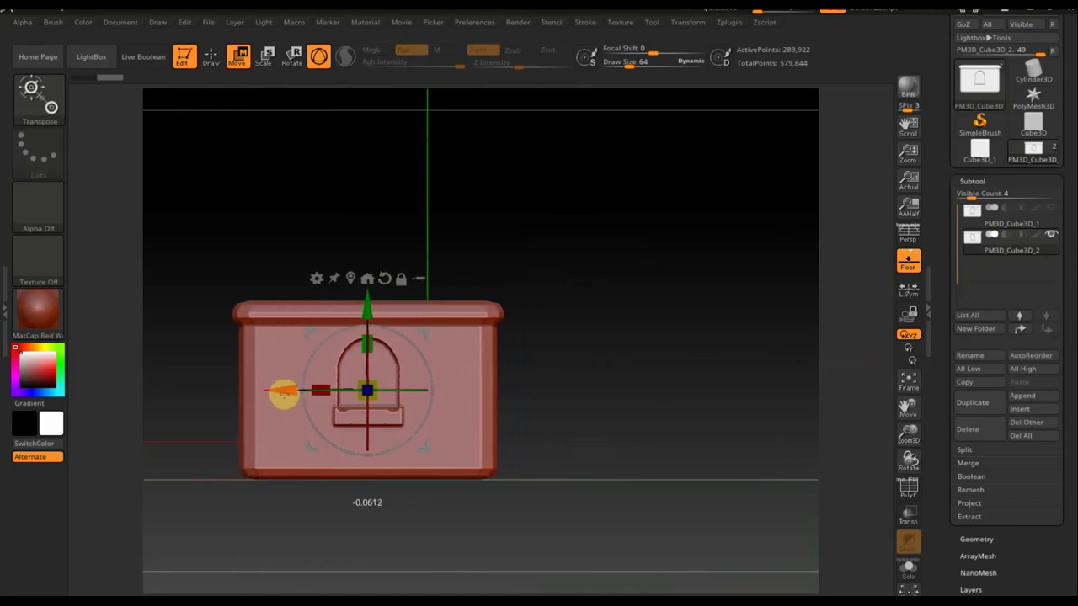
{"action": "left_click_drag", "start_coordinate": [285, 393], "coordinate": [286, 394]}
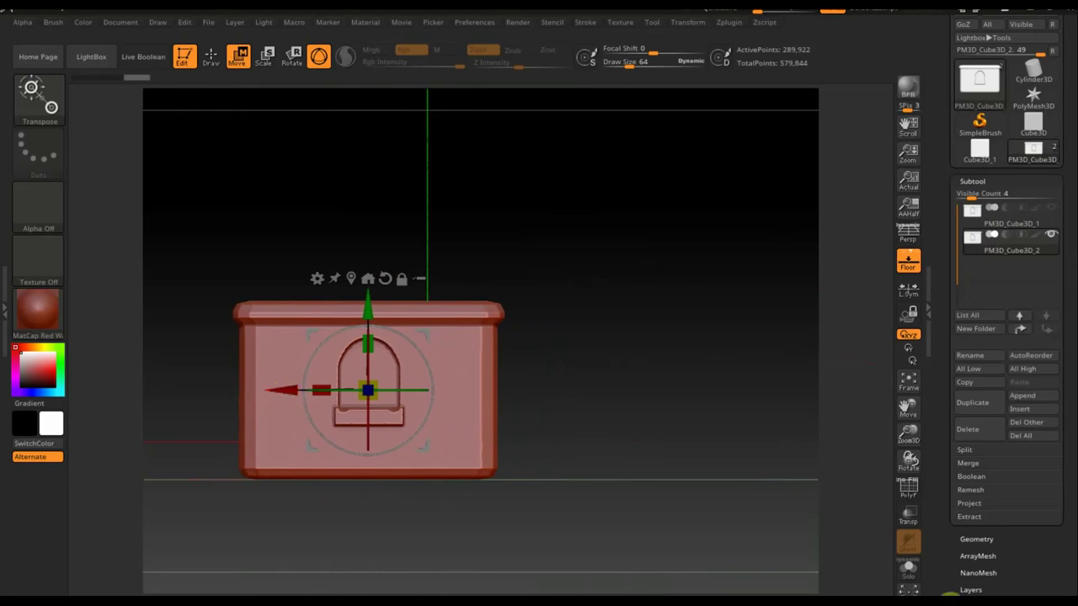
Mirror And Weld the copy into a second arched window and stretch it taller along Y
{"action": "left_click", "coordinate": [987, 539]}
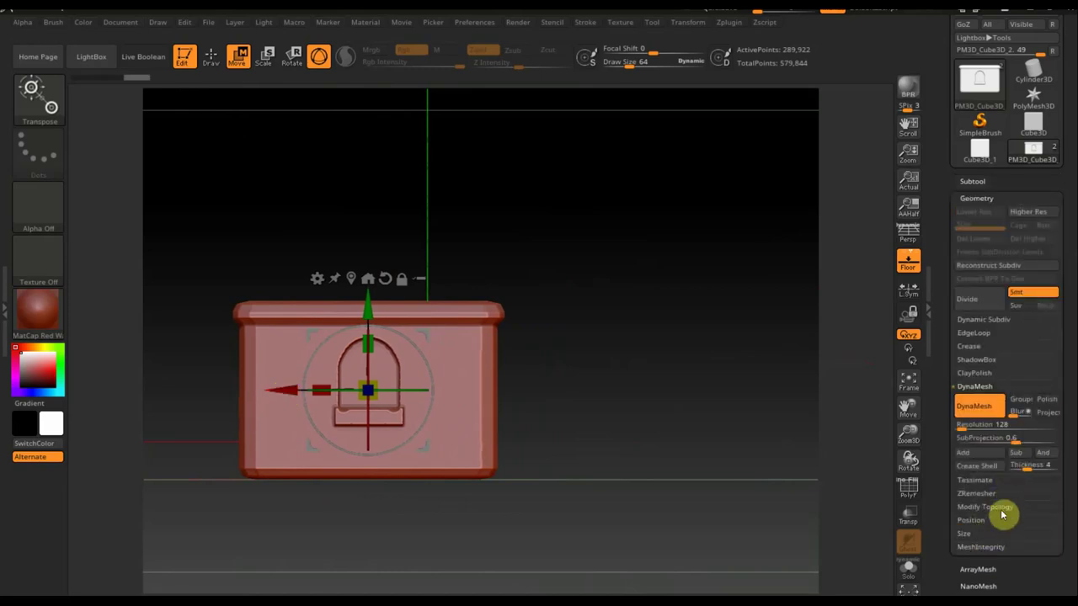
{"action": "left_click", "coordinate": [1000, 509]}
{"action": "left_click", "coordinate": [1008, 466]}
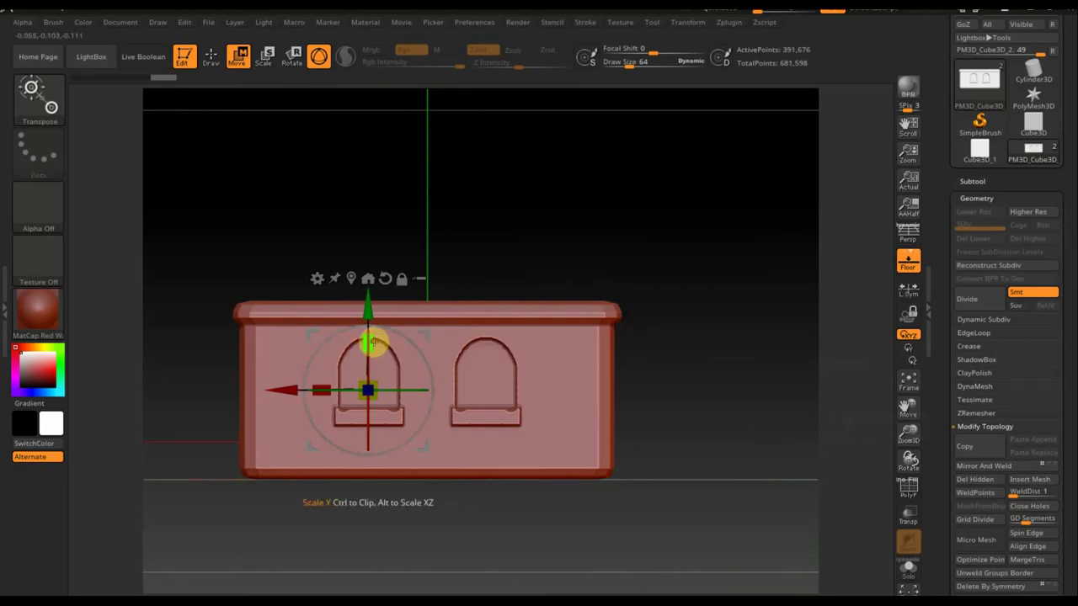
{"action": "left_click_drag", "start_coordinate": [372, 343], "coordinate": [371, 309]}
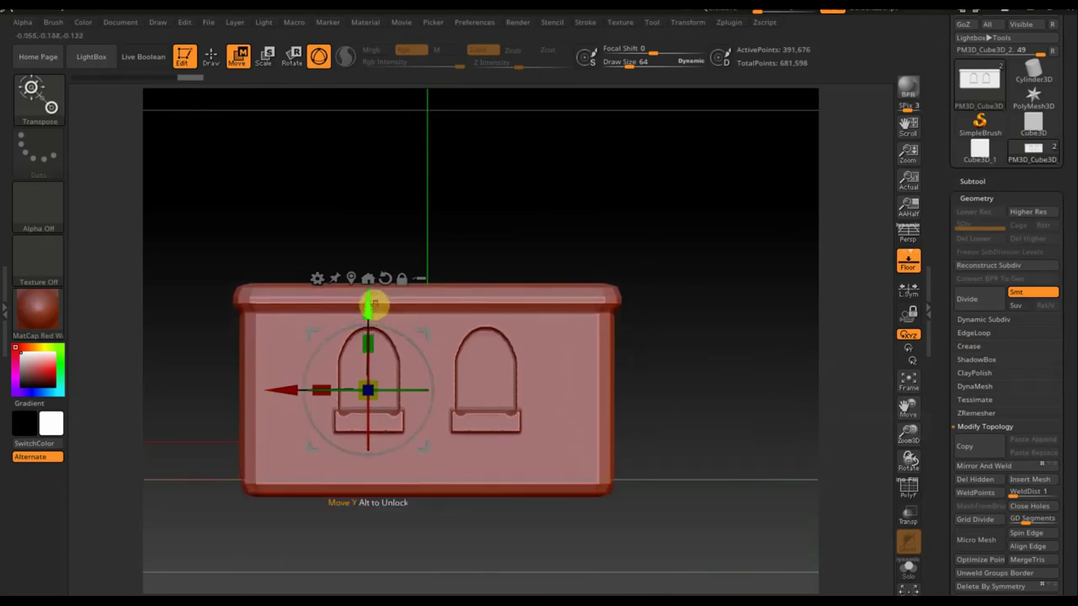
{"action": "left_click_drag", "start_coordinate": [368, 309], "coordinate": [367, 309]}
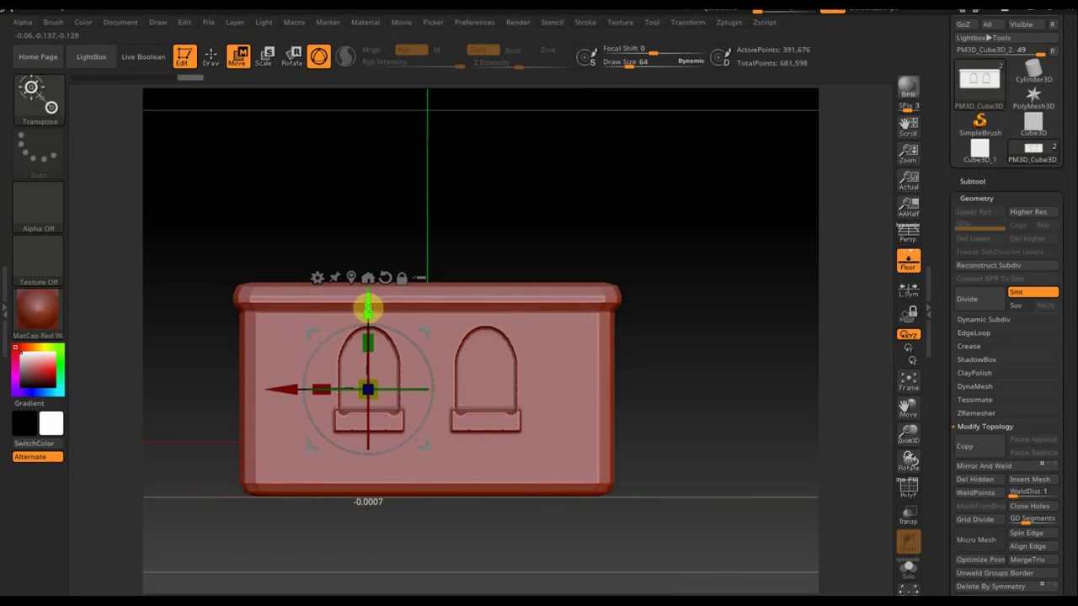
{"action": "left_click", "coordinate": [984, 181]}
Shift the copy in depth and slide it right beside the original block
{"action": "mouse_move", "coordinate": [804, 394]}
{"action": "left_mouse_down"}
{"action": "mouse_move", "coordinate": [765, 397]}
{"action": "mouse_move", "coordinate": [775, 415]}
{"action": "left_mouse_up"}
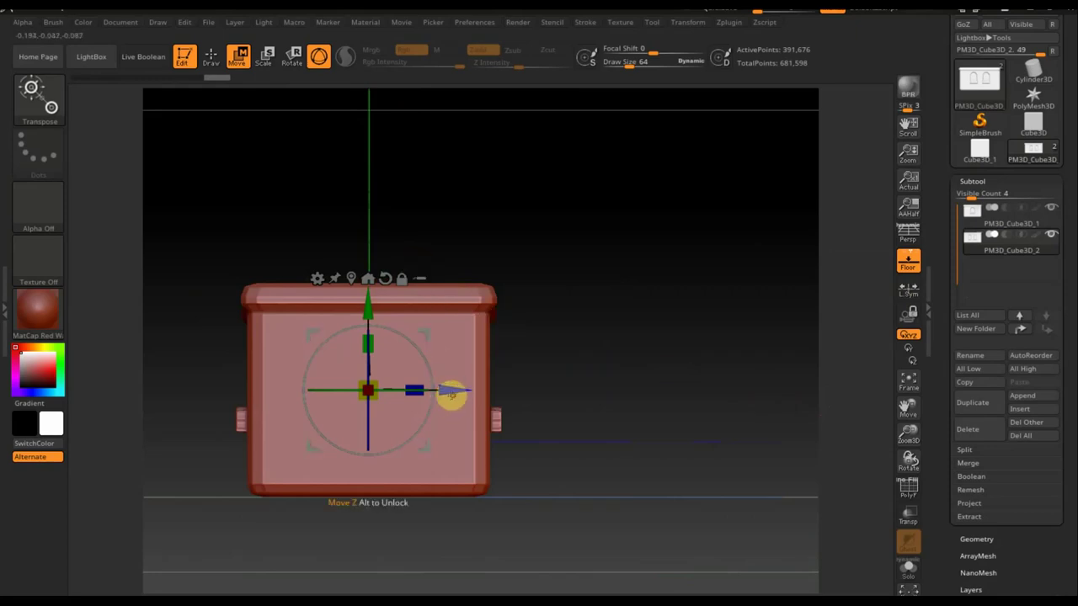
{"action": "left_click_drag", "start_coordinate": [452, 393], "coordinate": [556, 394], "text": "ctrl"}
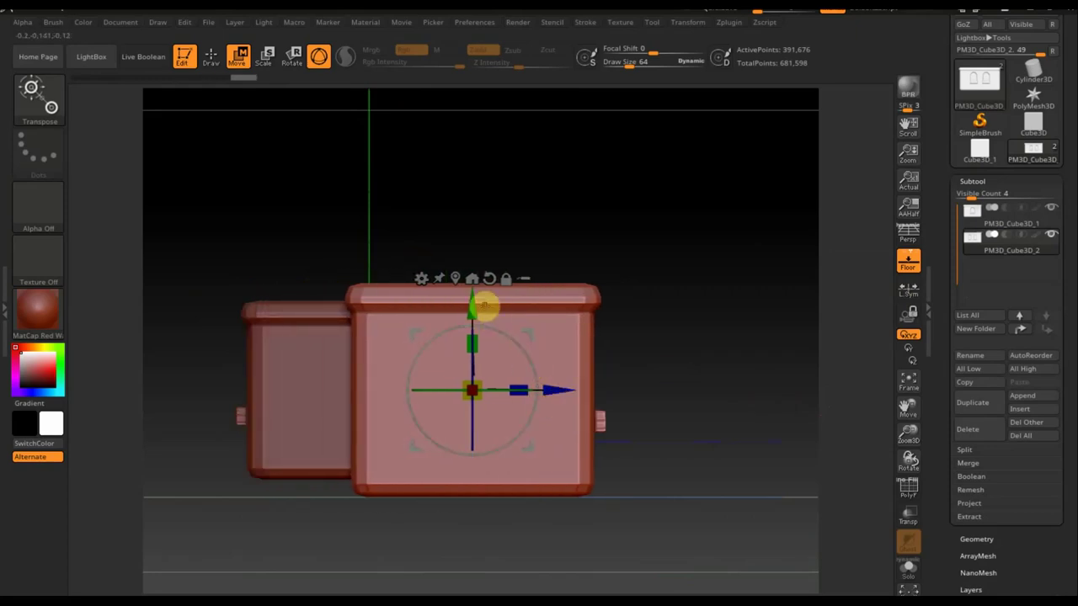
{"action": "left_click_drag", "start_coordinate": [485, 307], "coordinate": [474, 289]}
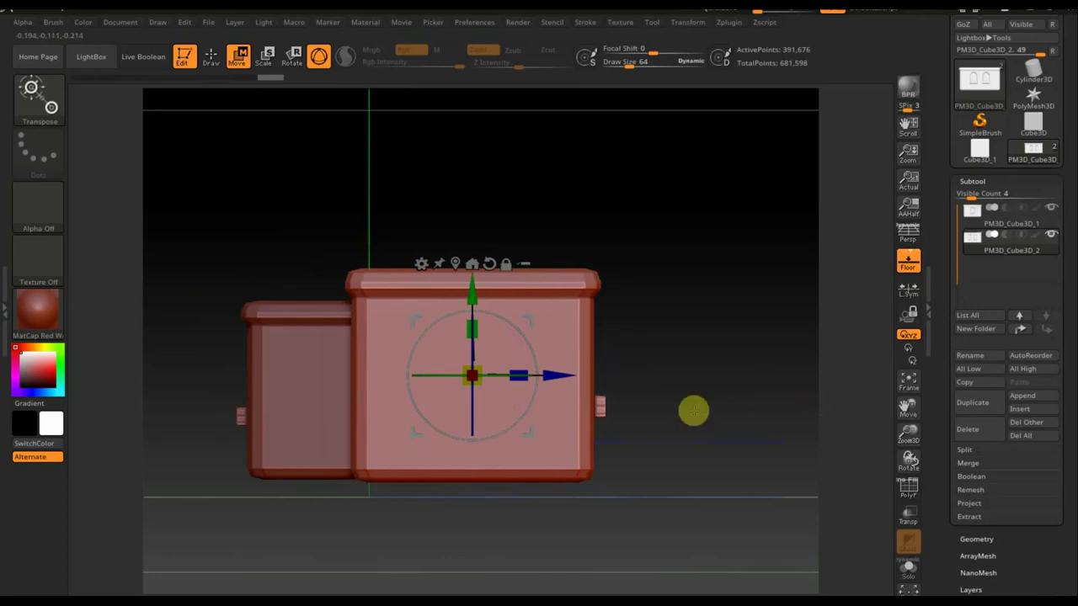
{"action": "left_click_drag", "start_coordinate": [693, 410], "coordinate": [740, 538], "text": "shift"}
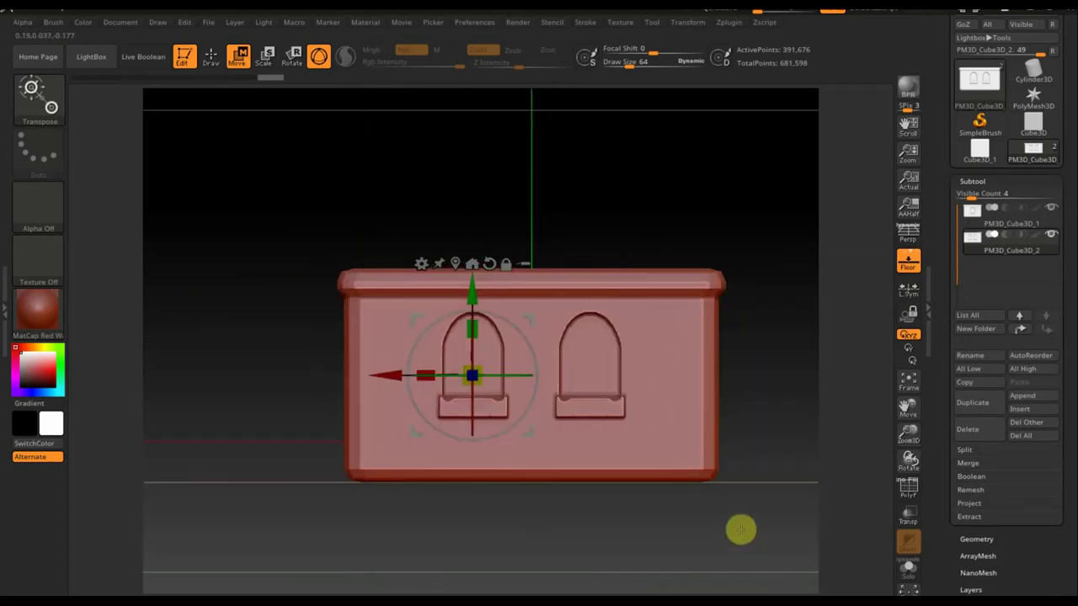
{"action": "left_click_drag", "start_coordinate": [387, 371], "coordinate": [657, 412]}
{"action": "mouse_move", "coordinate": [699, 530]}
{"action": "left_mouse_down", "text": "alt"}
{"action": "mouse_move", "coordinate": [481, 512]}
{"action": "mouse_move", "coordinate": [516, 565]}
{"action": "mouse_move", "coordinate": [548, 570]}
{"action": "left_mouse_up", "text": "alt"}
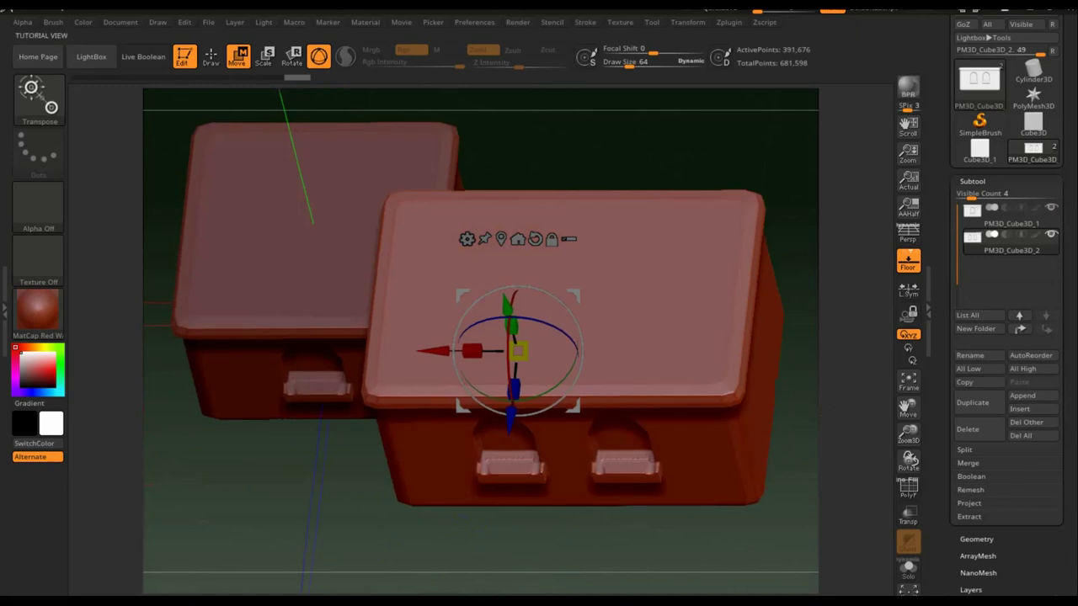
{"action": "left_click_drag", "start_coordinate": [548, 570], "coordinate": [571, 592]}
{"action": "mouse_move", "coordinate": [677, 586]}
{"action": "left_mouse_down"}
{"action": "mouse_move", "coordinate": [683, 470]}
{"action": "mouse_move", "coordinate": [678, 513]}
{"action": "left_mouse_up"}
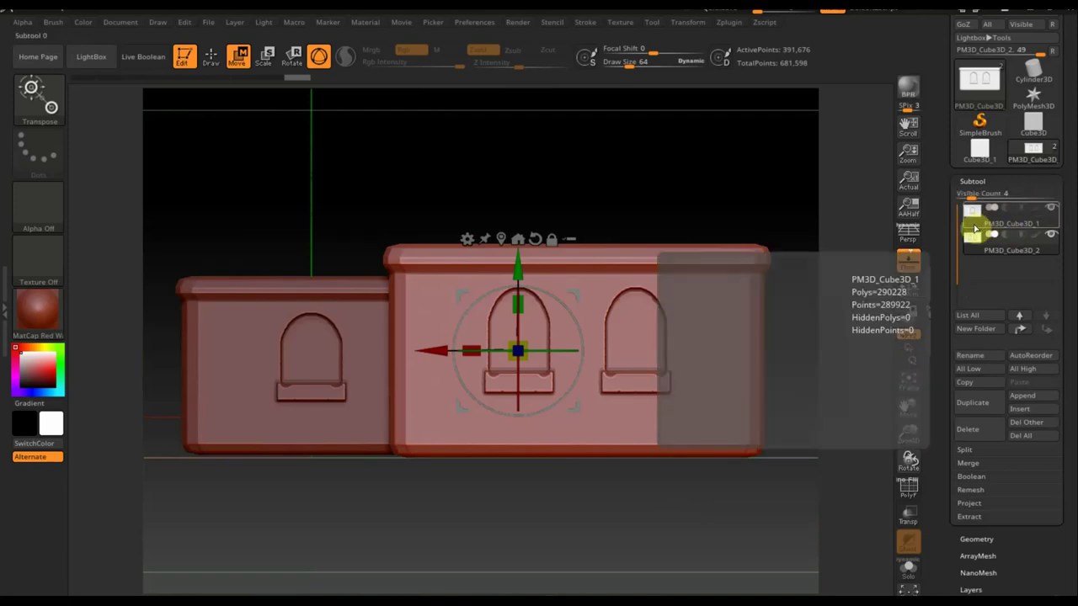
Duplicate PM3D_Cube3D_1 and move the copy right and forward beside the large box
{"action": "left_click", "coordinate": [973, 234]}
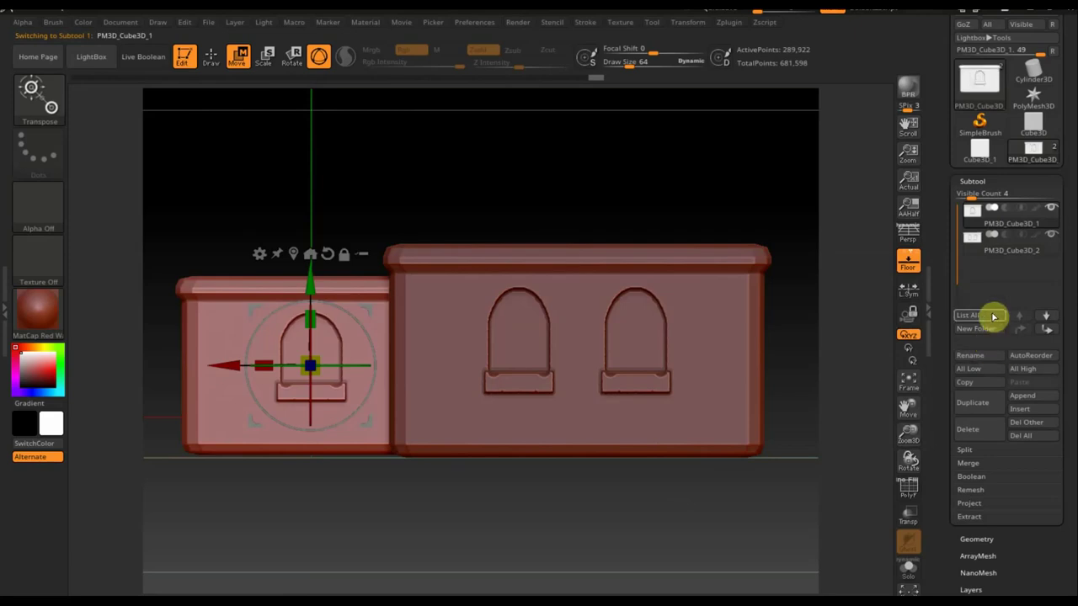
{"action": "left_click", "coordinate": [975, 406]}
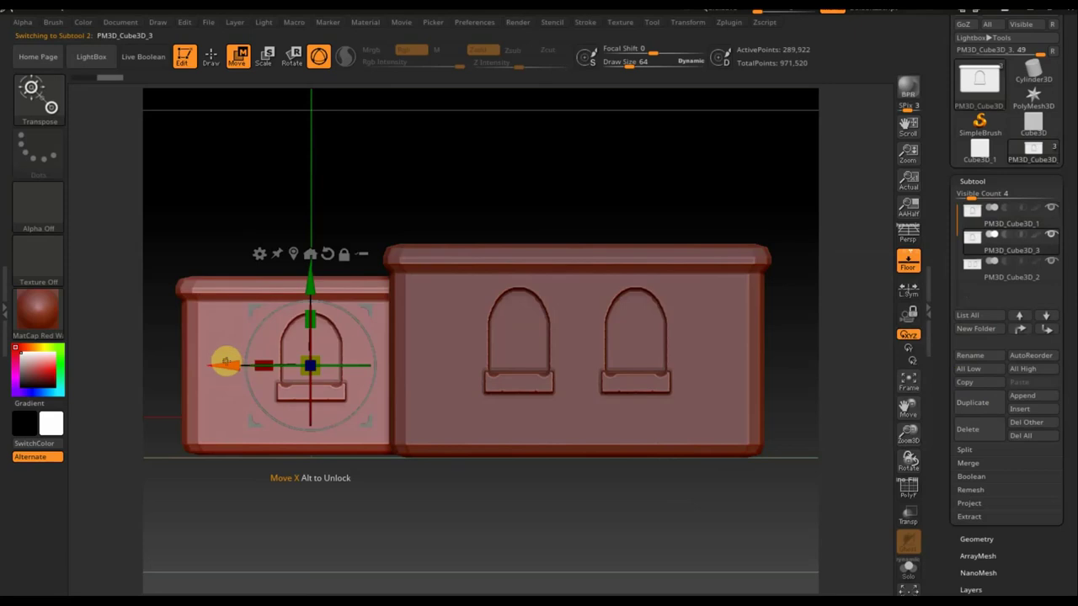
{"action": "mouse_move", "coordinate": [223, 367]}
{"action": "left_mouse_down"}
{"action": "mouse_move", "coordinate": [569, 384]}
{"action": "mouse_move", "coordinate": [645, 402]}
{"action": "mouse_move", "coordinate": [630, 406]}
{"action": "left_mouse_up"}
{"action": "mouse_move", "coordinate": [695, 554]}
{"action": "left_mouse_down", "text": "alt"}
{"action": "mouse_move", "coordinate": [633, 565]}
{"action": "mouse_move", "coordinate": [657, 558]}
{"action": "mouse_move", "coordinate": [644, 503]}
{"action": "mouse_move", "coordinate": [573, 544]}
{"action": "left_mouse_up", "text": "alt"}
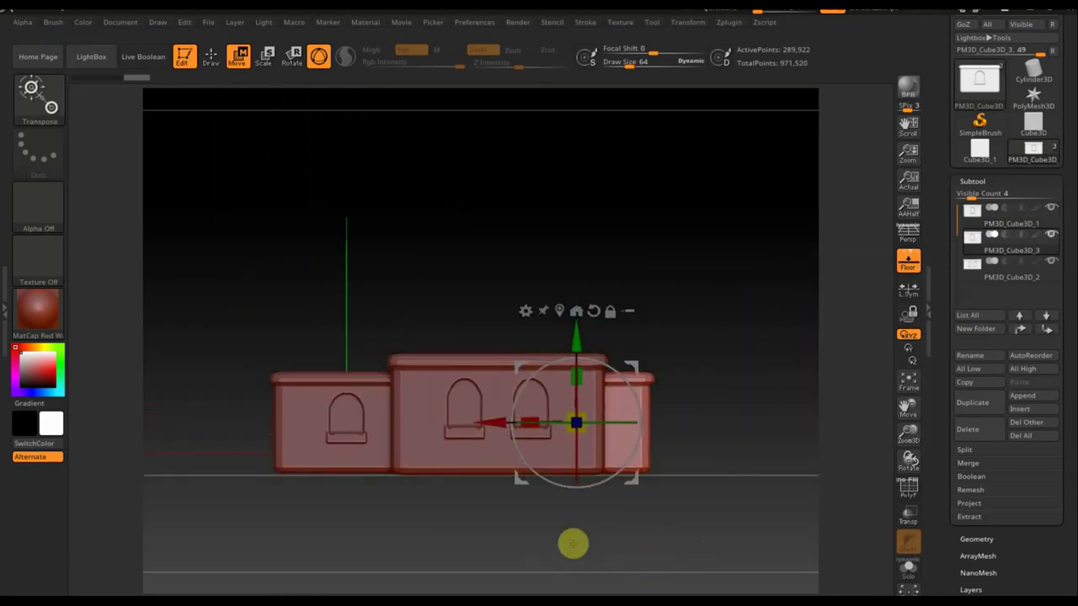
{"action": "left_click_drag", "start_coordinate": [494, 424], "coordinate": [447, 424]}
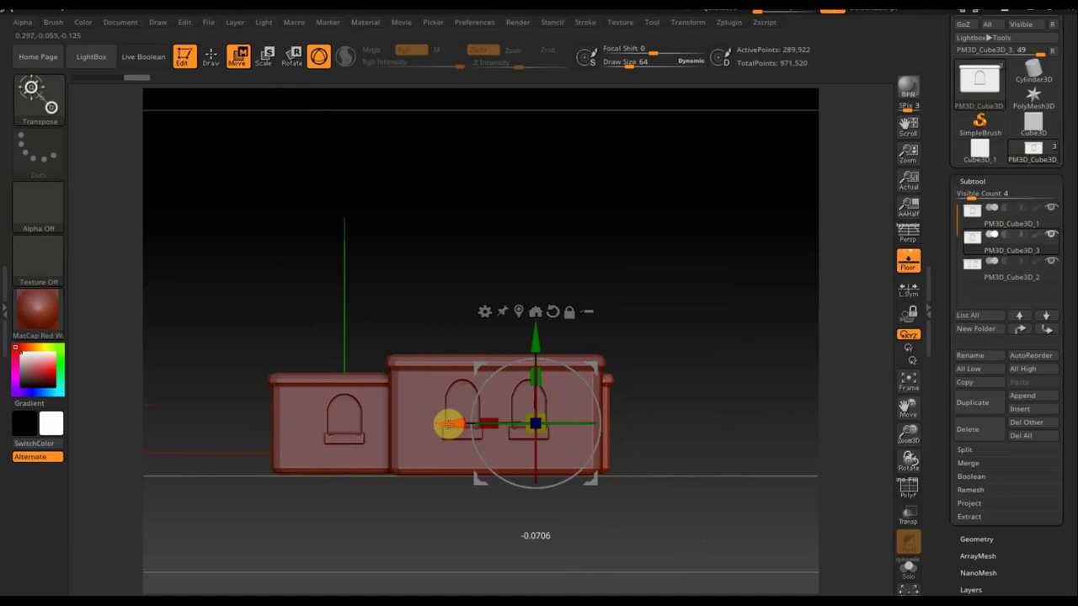
{"action": "mouse_move", "coordinate": [679, 512]}
{"action": "left_mouse_down"}
{"action": "mouse_move", "coordinate": [635, 563]}
{"action": "mouse_move", "coordinate": [649, 584]}
{"action": "mouse_move", "coordinate": [688, 500]}
{"action": "left_mouse_up"}
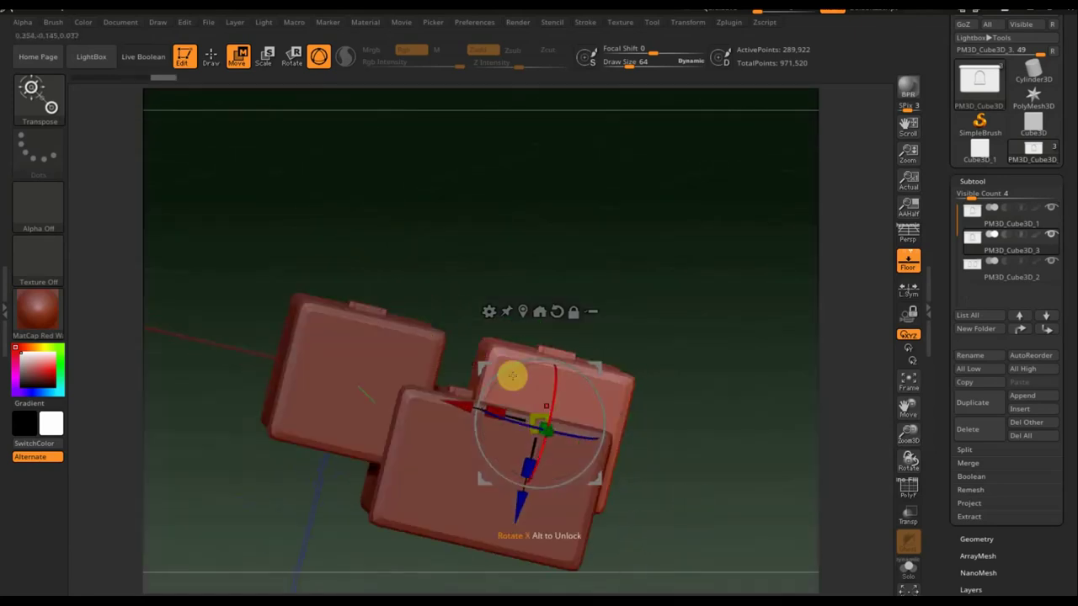
{"action": "left_click_drag", "start_coordinate": [520, 509], "coordinate": [523, 482]}
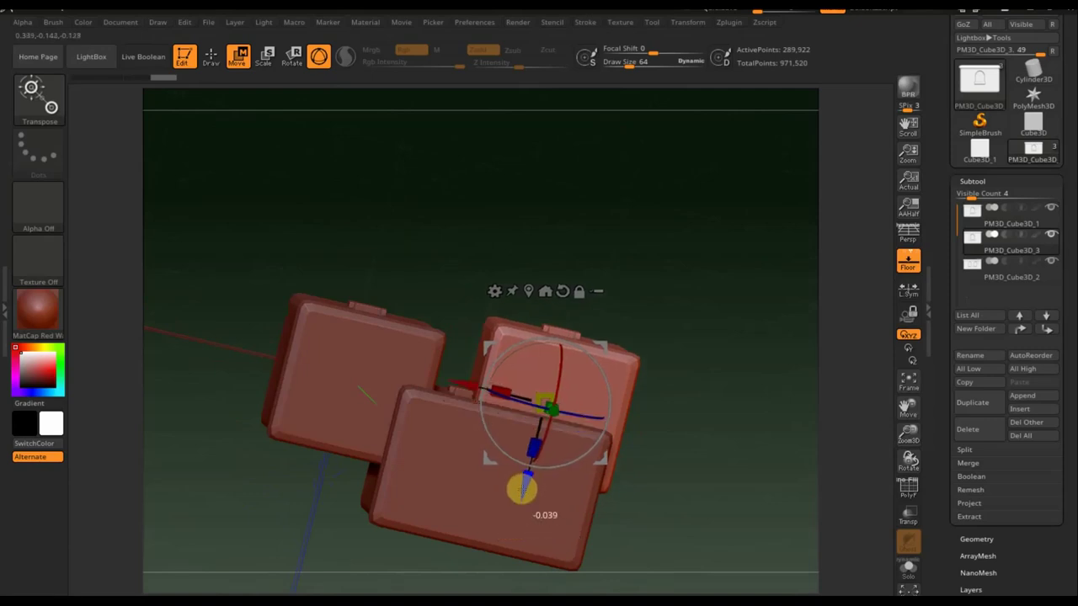
Orbit to look down on the box tops and rectangle-mask the front box
{"action": "mouse_move", "coordinate": [649, 491]}
{"action": "left_mouse_down"}
{"action": "mouse_move", "coordinate": [632, 486]}
{"action": "mouse_move", "coordinate": [606, 390]}
{"action": "mouse_move", "coordinate": [622, 533]}
{"action": "mouse_move", "coordinate": [733, 517]}
{"action": "mouse_move", "coordinate": [737, 533]}
{"action": "left_mouse_up"}
{"action": "left_click_drag", "start_coordinate": [657, 464], "coordinate": [683, 563]}
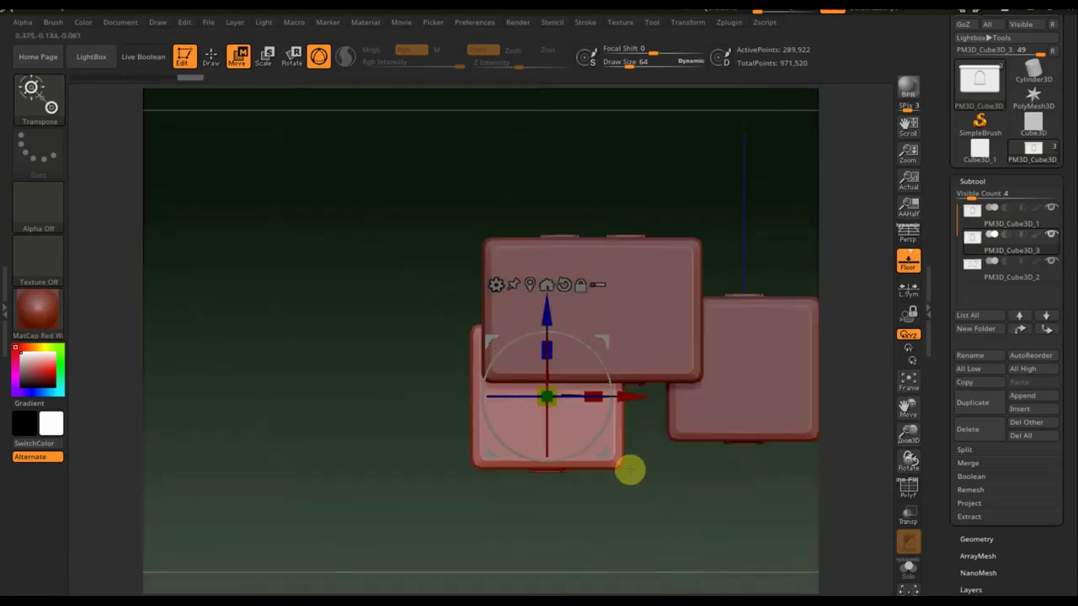
{"action": "left_click", "coordinate": [210, 56]}
{"action": "mouse_move", "coordinate": [341, 328]}
{"action": "left_mouse_down", "text": "ctrl"}
{"action": "mouse_move", "coordinate": [450, 435]}
{"action": "mouse_move", "coordinate": [605, 453]}
{"action": "left_mouse_up", "text": "ctrl"}
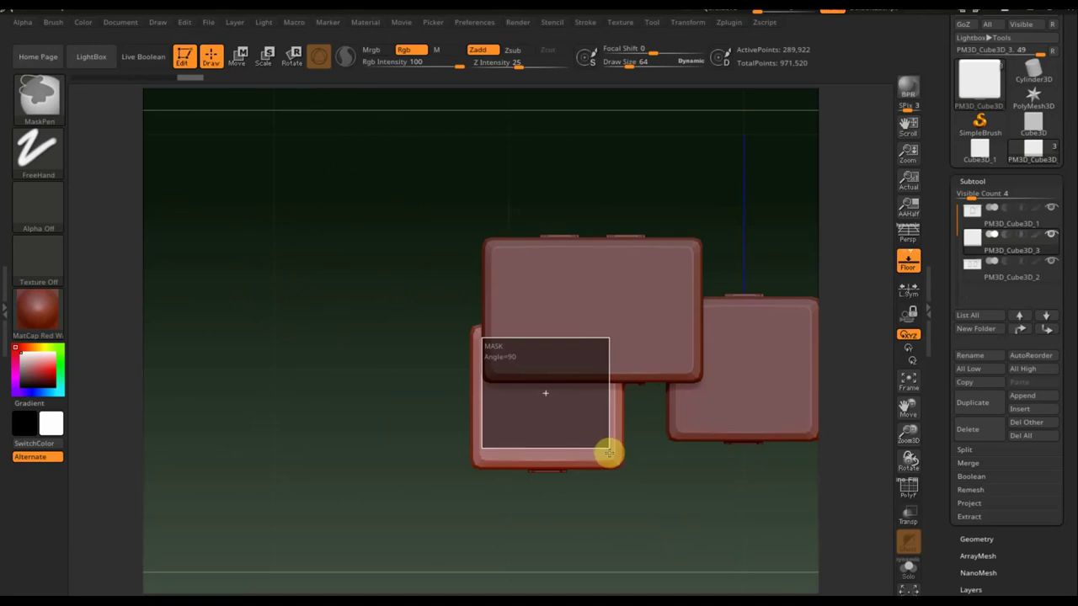
Hide the floor and pull a masked copy of the left box upward into a tower
{"action": "mouse_move", "coordinate": [609, 449]}
{"action": "left_mouse_down", "text": "ctrl"}
{"action": "mouse_move", "coordinate": [671, 474]}
{"action": "mouse_move", "coordinate": [662, 467]}
{"action": "mouse_move", "coordinate": [655, 553]}
{"action": "mouse_move", "coordinate": [743, 572]}
{"action": "mouse_move", "coordinate": [443, 428]}
{"action": "mouse_move", "coordinate": [587, 525]}
{"action": "mouse_move", "coordinate": [581, 394]}
{"action": "mouse_move", "coordinate": [493, 399]}
{"action": "left_mouse_up", "text": "ctrl"}
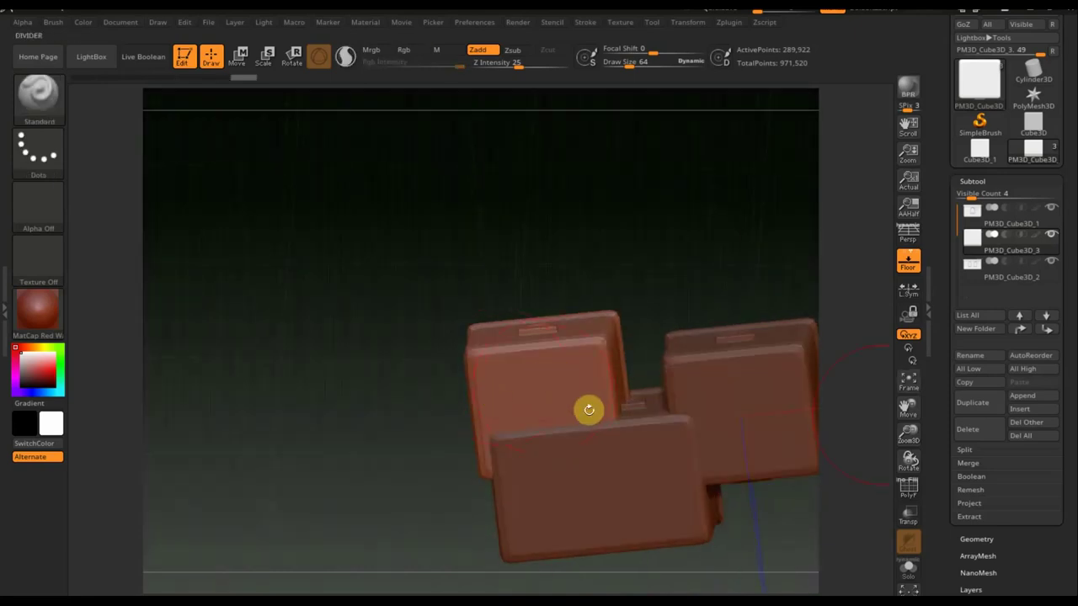
{"action": "left_click", "coordinate": [914, 268]}
{"action": "left_click_drag", "start_coordinate": [652, 211], "coordinate": [668, 562]}
{"action": "left_click", "coordinate": [676, 560], "text": "ctrl"}
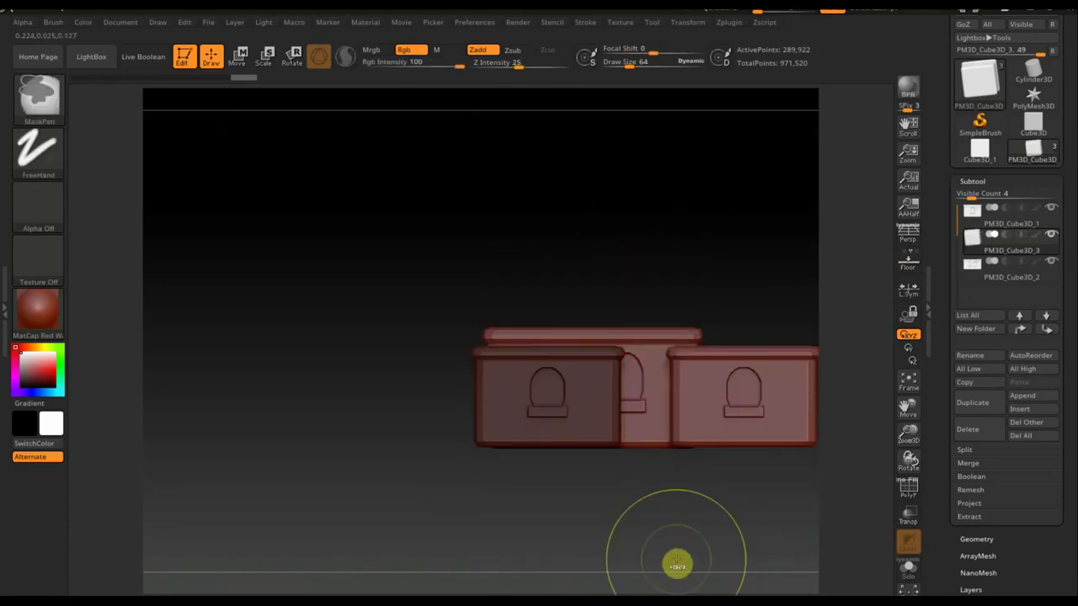
{"action": "left_click", "coordinate": [238, 55]}
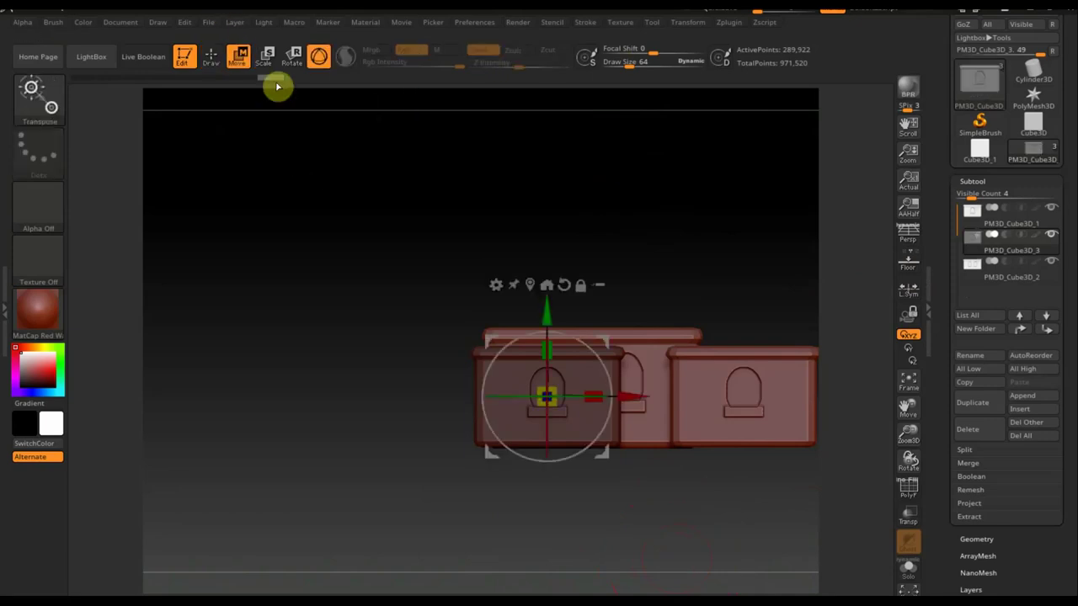
{"action": "left_click_drag", "start_coordinate": [547, 314], "coordinate": [552, 120], "text": "ctrl"}
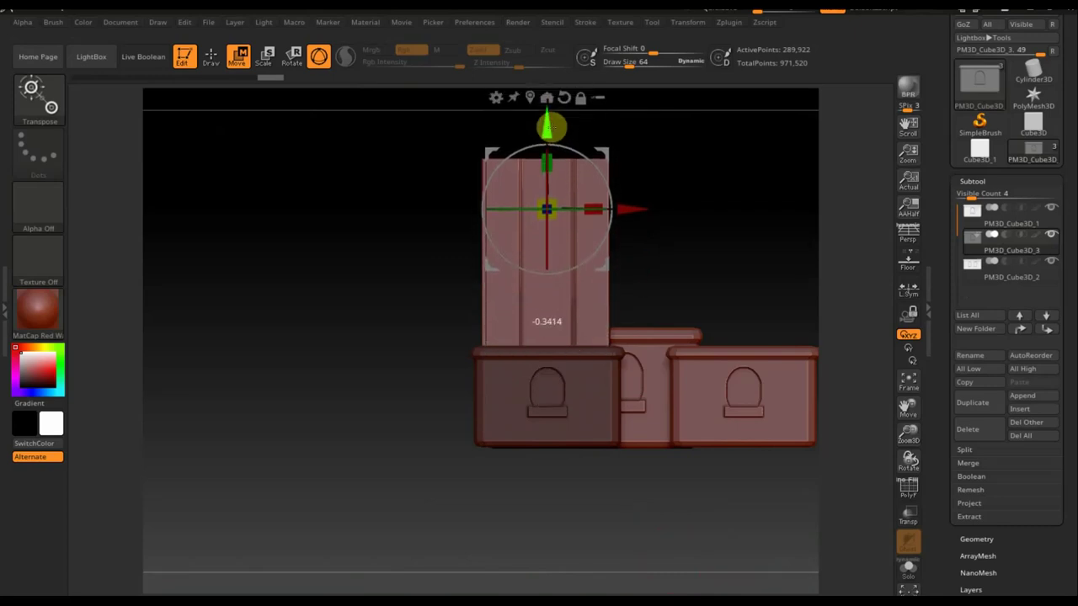
DynaMesh the tower and base into one coarse mesh, then begin undoing it
{"action": "mouse_move", "coordinate": [445, 222]}
{"action": "left_mouse_down"}
{"action": "mouse_move", "coordinate": [419, 260]}
{"action": "mouse_move", "coordinate": [726, 305]}
{"action": "left_mouse_up"}
{"action": "mouse_move", "coordinate": [722, 248]}
{"action": "left_mouse_down", "text": "ctrl"}
{"action": "mouse_move", "coordinate": [764, 308]}
{"action": "mouse_move", "coordinate": [753, 363]}
{"action": "mouse_move", "coordinate": [794, 354]}
{"action": "mouse_move", "coordinate": [699, 368]}
{"action": "mouse_move", "coordinate": [676, 354]}
{"action": "mouse_move", "coordinate": [699, 544]}
{"action": "left_mouse_up", "text": "ctrl"}
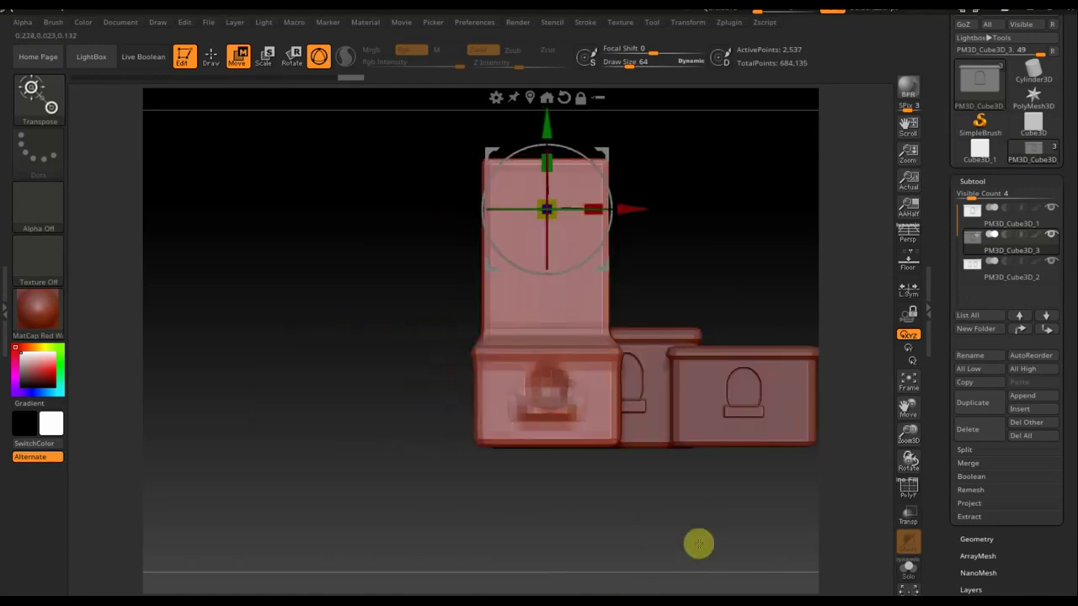
{"action": "key", "text": "ctrl"}
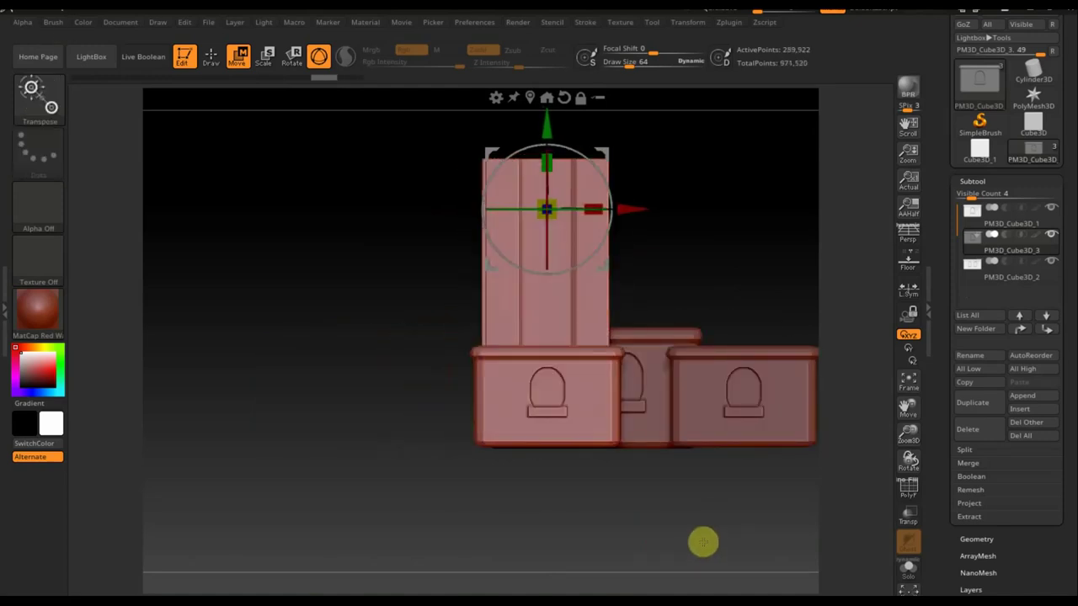
Trial DynaMesh remeshes of the tower at lower resolutions, including 680, undoing each
{"action": "left_click", "coordinate": [986, 539]}
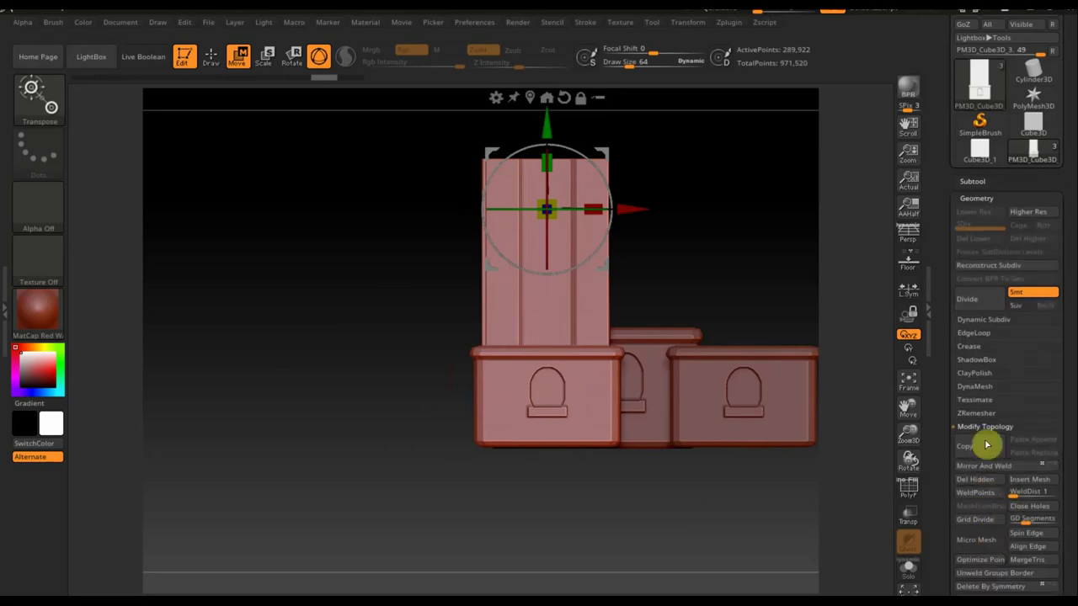
{"action": "left_click", "coordinate": [982, 387]}
{"action": "left_click_drag", "start_coordinate": [963, 424], "coordinate": [969, 427]}
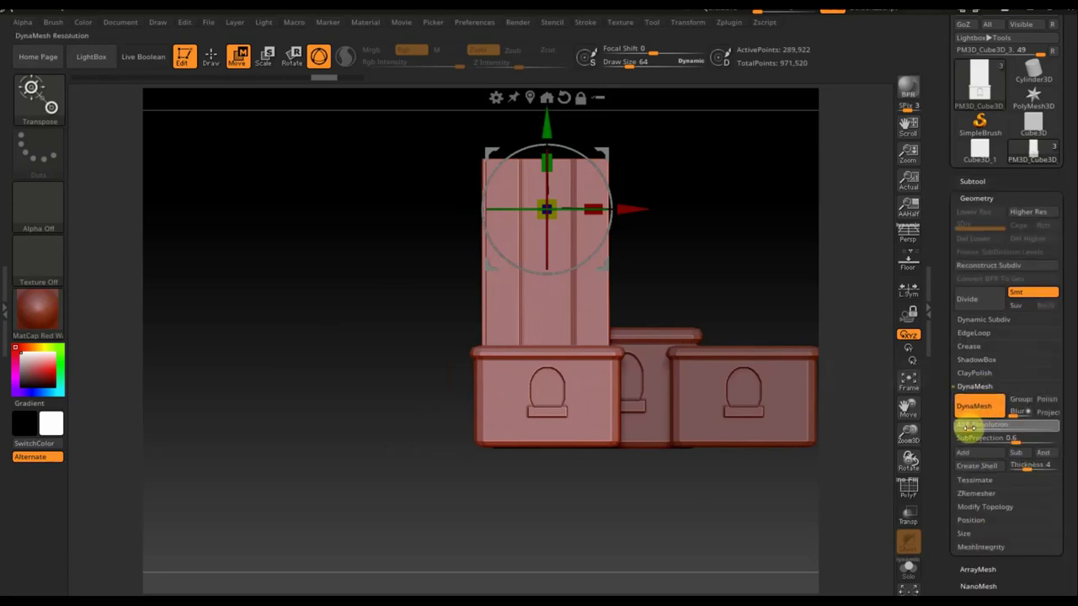
{"action": "left_click_drag", "start_coordinate": [207, 359], "coordinate": [244, 407], "text": "ctrl"}
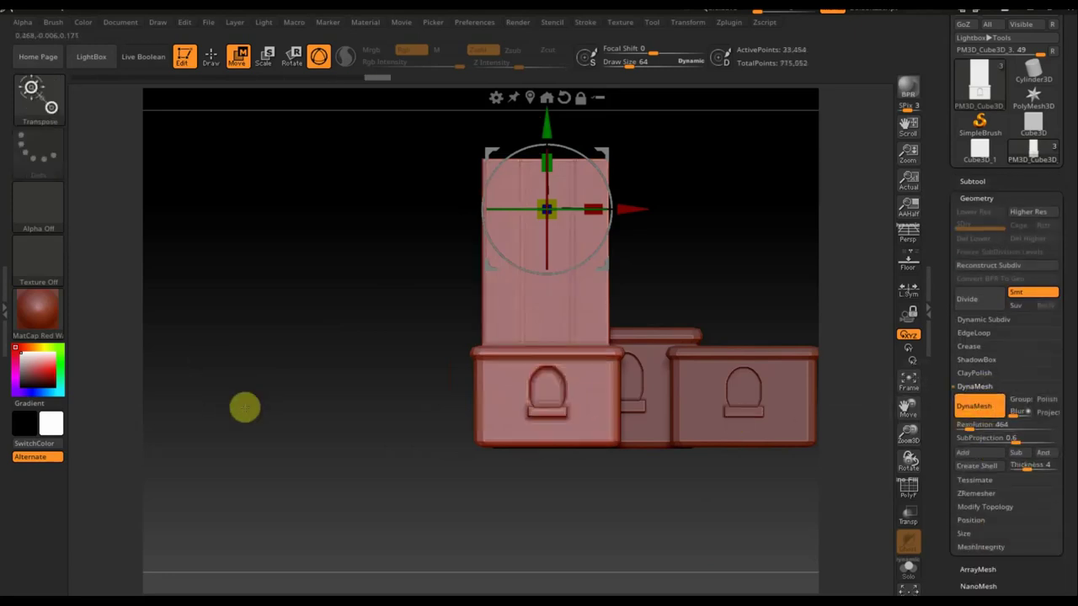
{"action": "key", "text": "ctrl+z"}
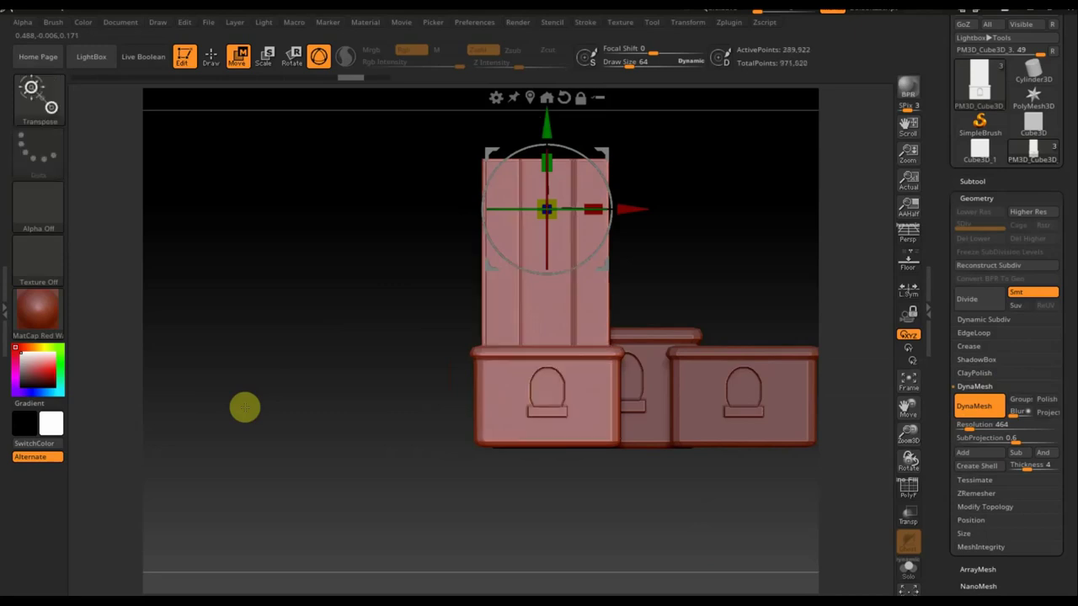
{"action": "left_click_drag", "start_coordinate": [962, 425], "coordinate": [979, 424]}
{"action": "key", "text": "ctrl"}
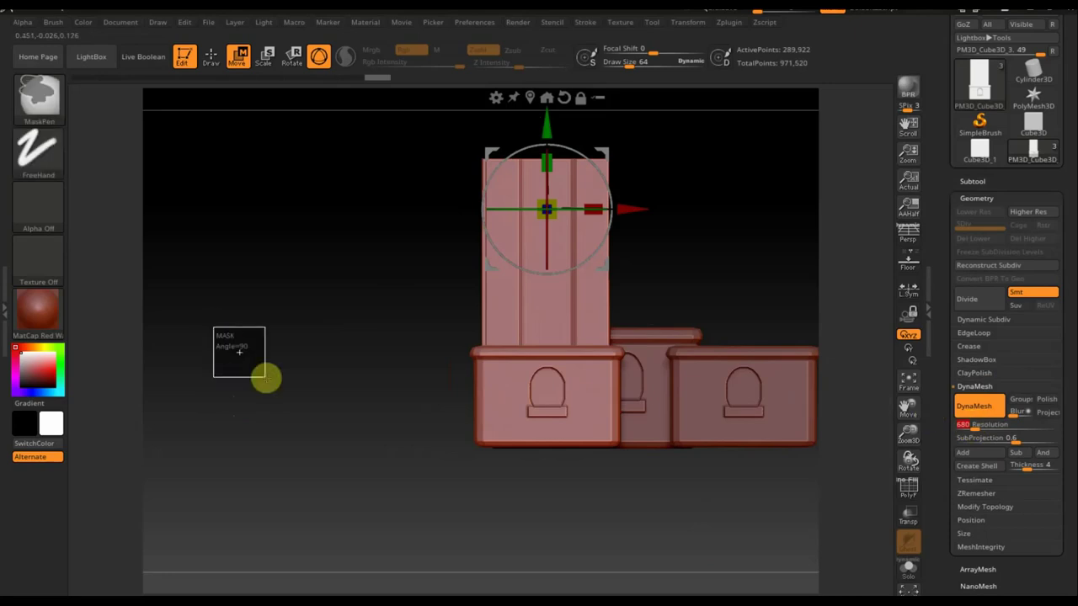
{"action": "left_click", "coordinate": [266, 379], "text": "ctrl"}
{"action": "key", "text": "ctrl+z"}
Set DynaMesh resolution to 984 and remesh the tower to 149,928 points
{"action": "left_click", "coordinate": [971, 425]}
{"action": "type", "text": "984"}
{"action": "key", "text": "Return"}
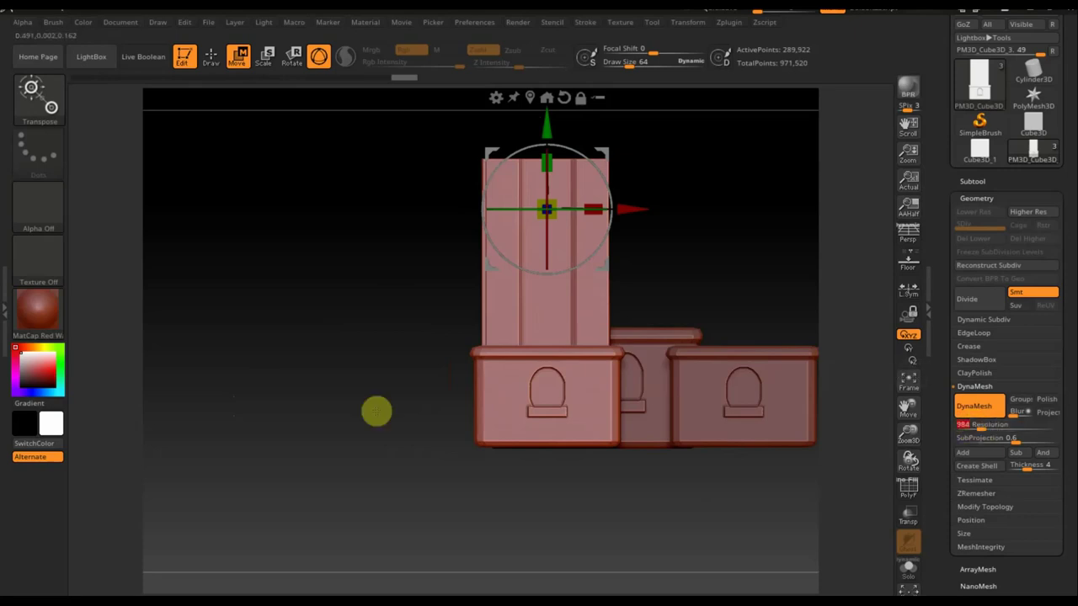
{"action": "left_click", "coordinate": [310, 330], "text": "ctrl"}
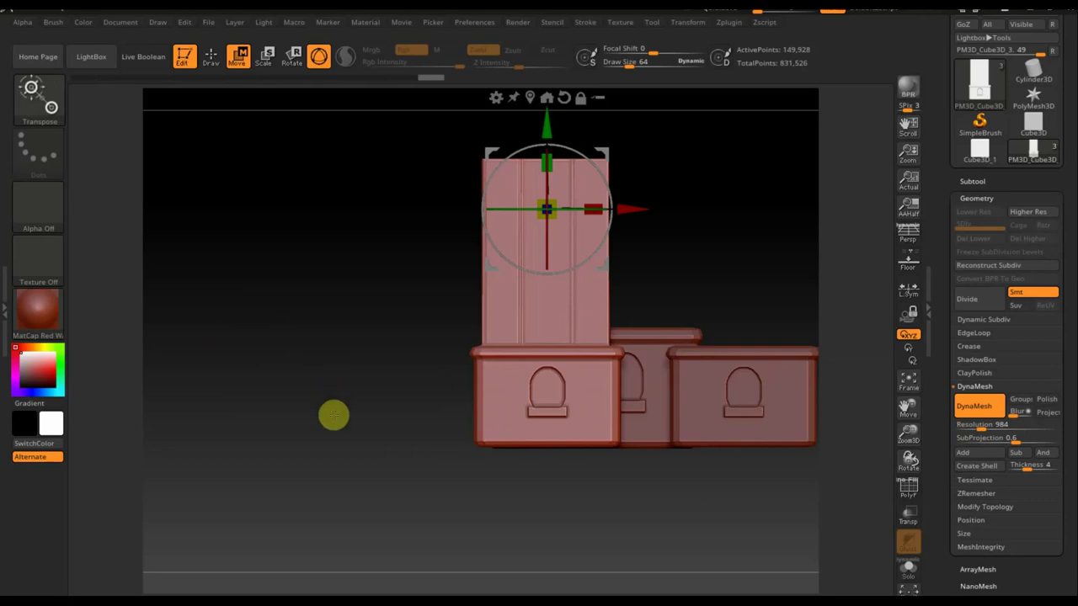
{"action": "left_click_drag", "start_coordinate": [365, 402], "coordinate": [298, 483], "text": "alt"}
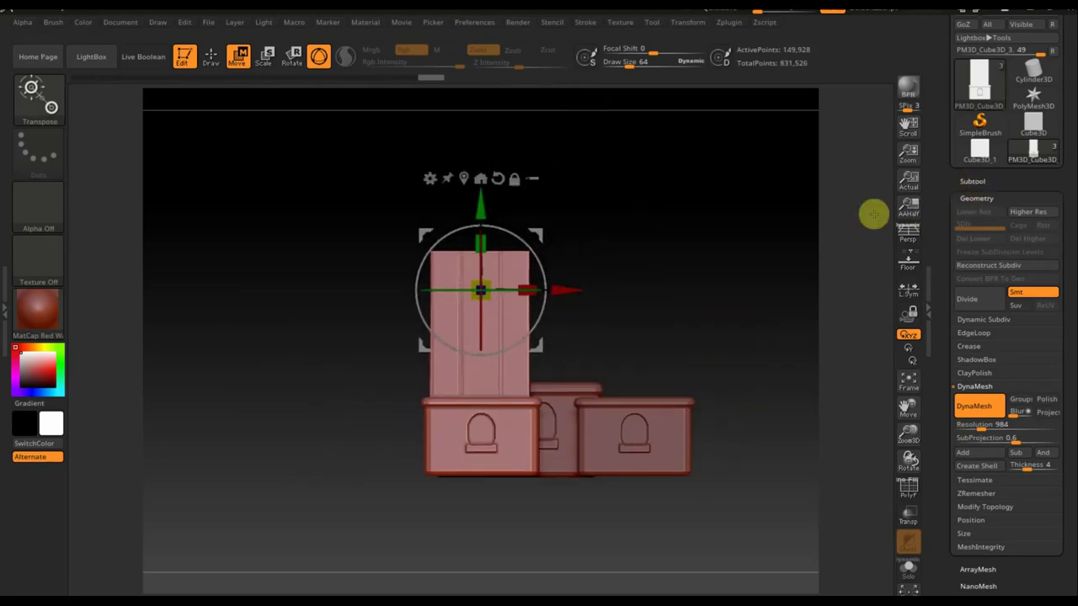
Make PM3D_Cube3D_2 active in the subtool list and duplicate it as PM3D_Cube3D_4
{"action": "left_click_drag", "start_coordinate": [732, 274], "coordinate": [741, 298]}
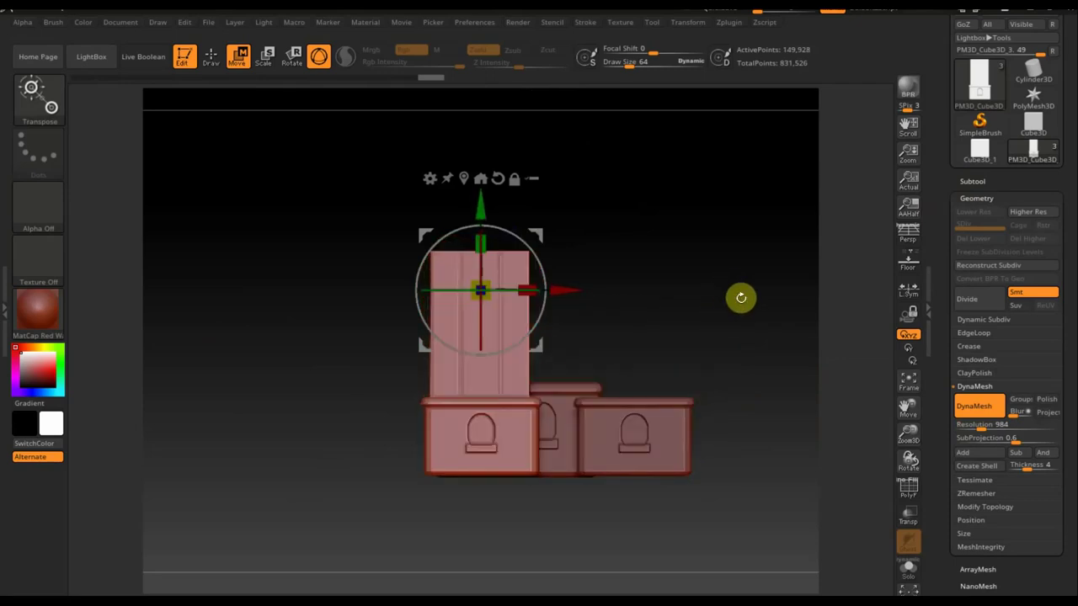
{"action": "left_click", "coordinate": [966, 182]}
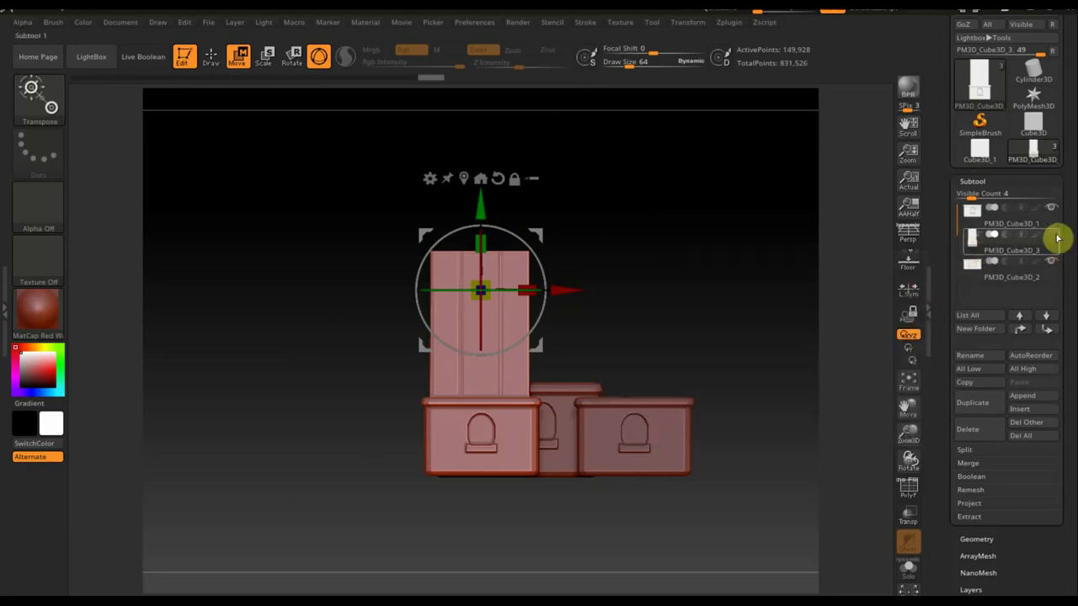
{"action": "left_click", "coordinate": [965, 257]}
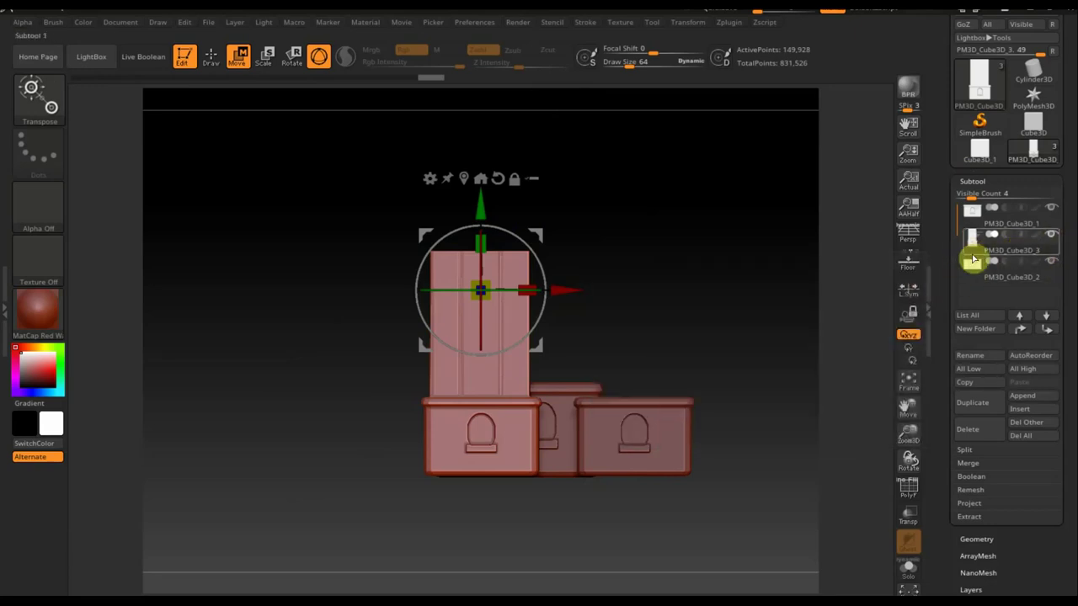
{"action": "mouse_move", "coordinate": [972, 265]}
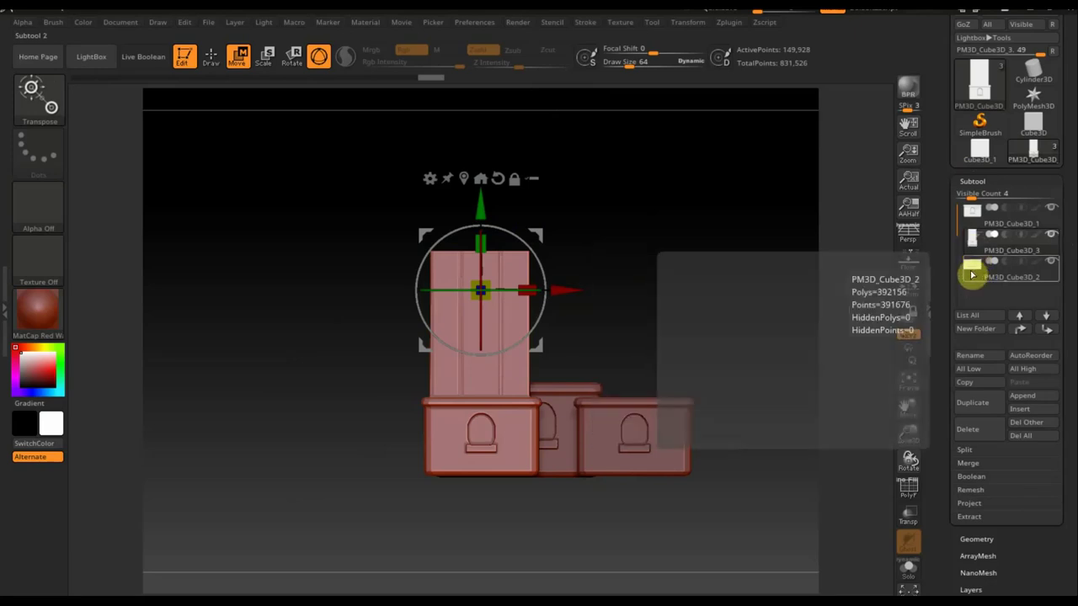
{"action": "left_click", "coordinate": [972, 274]}
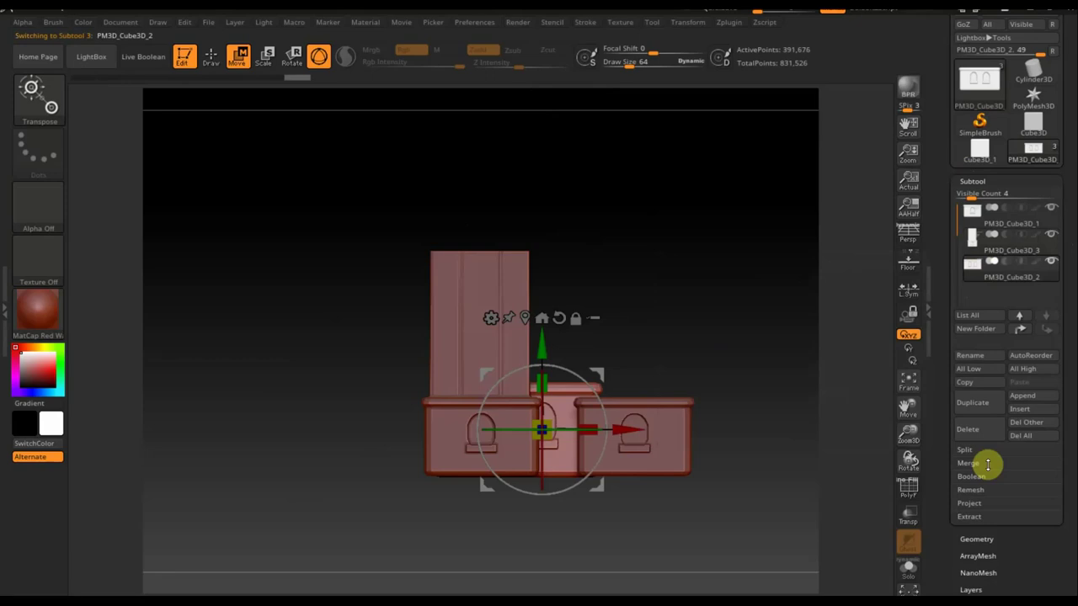
{"action": "left_click", "coordinate": [972, 403]}
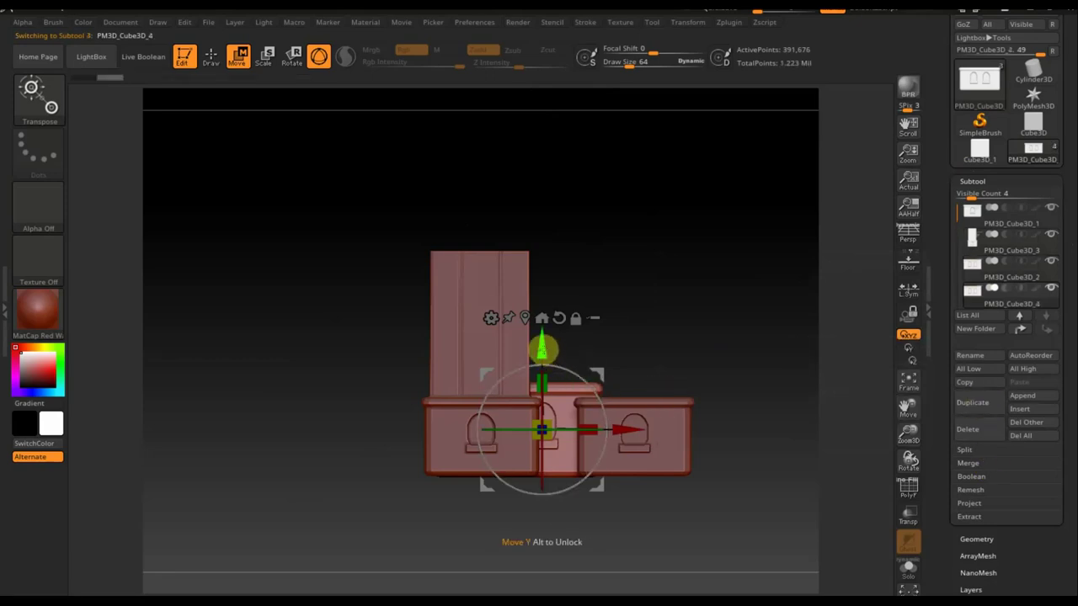
Move the copied window block up, left and back until it sits over the tower
{"action": "left_click_drag", "start_coordinate": [542, 348], "coordinate": [546, 152]}
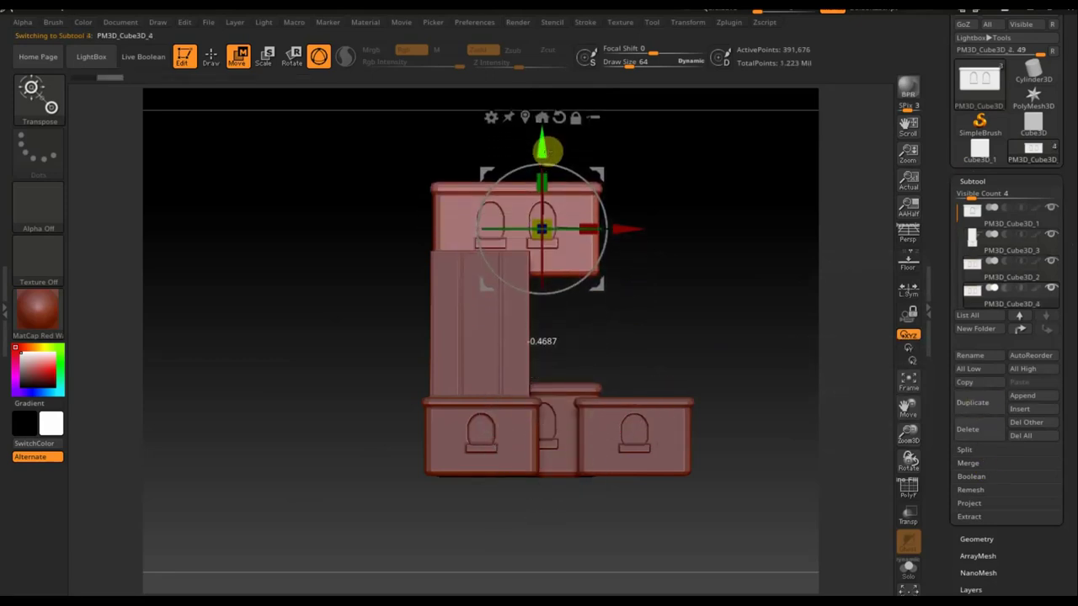
{"action": "left_click_drag", "start_coordinate": [546, 152], "coordinate": [546, 136]}
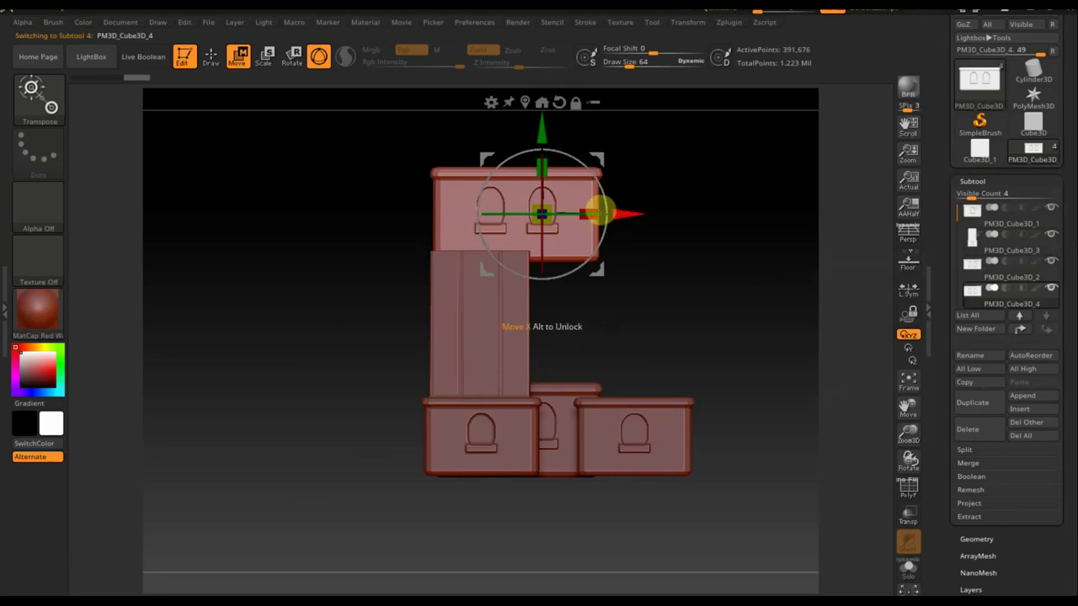
{"action": "left_click_drag", "start_coordinate": [646, 216], "coordinate": [553, 210]}
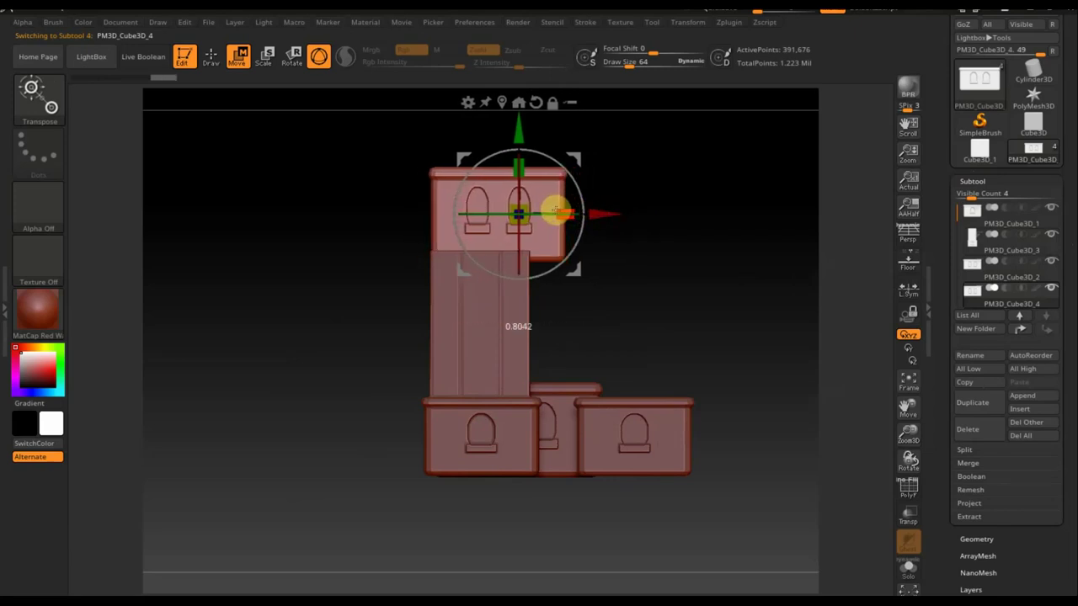
{"action": "left_click_drag", "start_coordinate": [608, 216], "coordinate": [588, 214]}
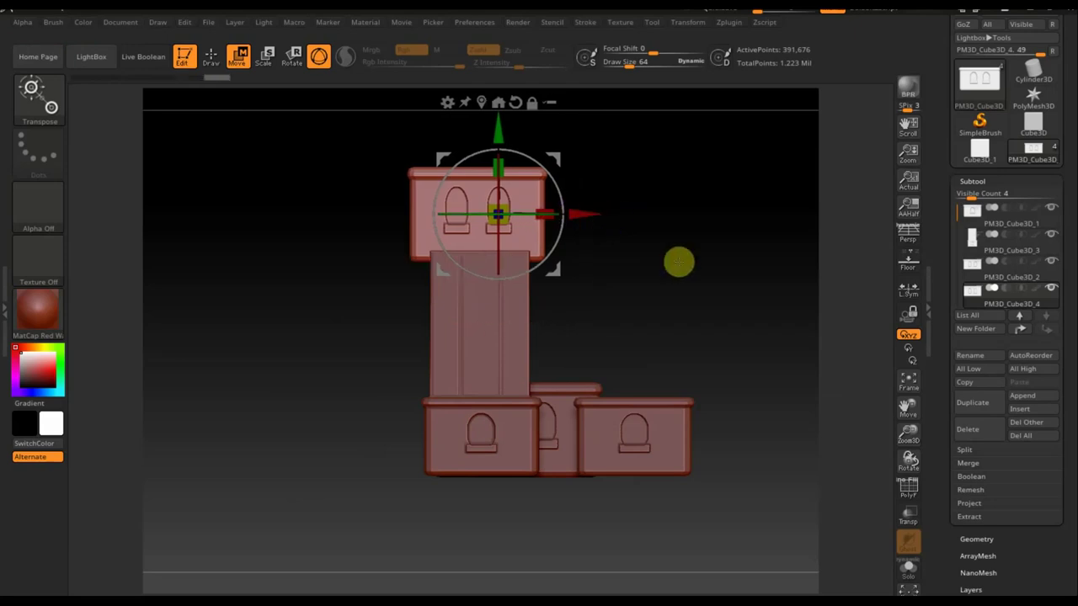
{"action": "left_click_drag", "start_coordinate": [678, 261], "coordinate": [747, 278]}
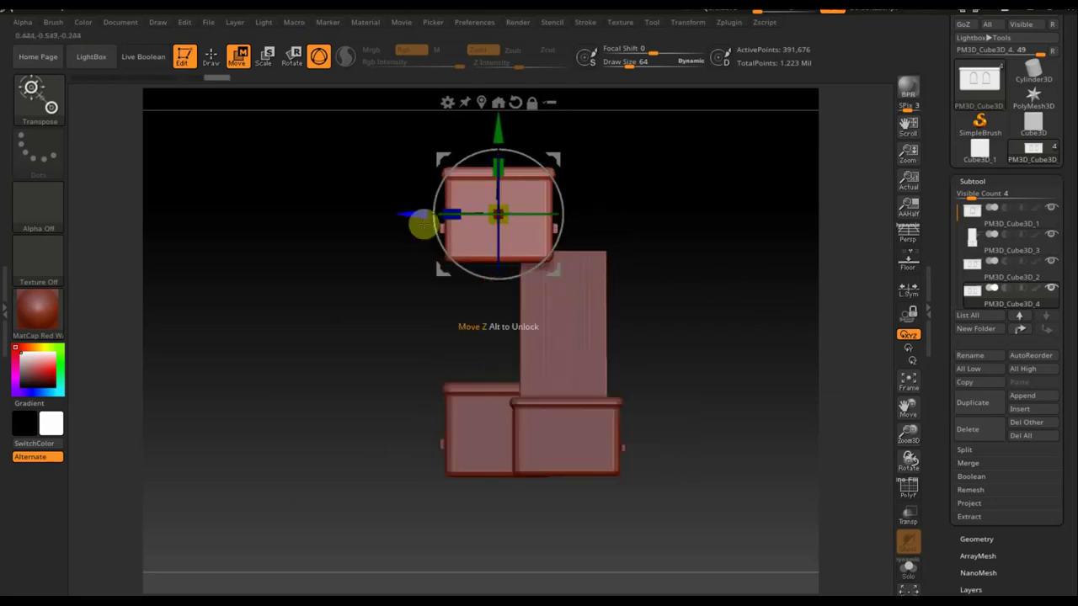
{"action": "left_click_drag", "start_coordinate": [421, 224], "coordinate": [476, 232]}
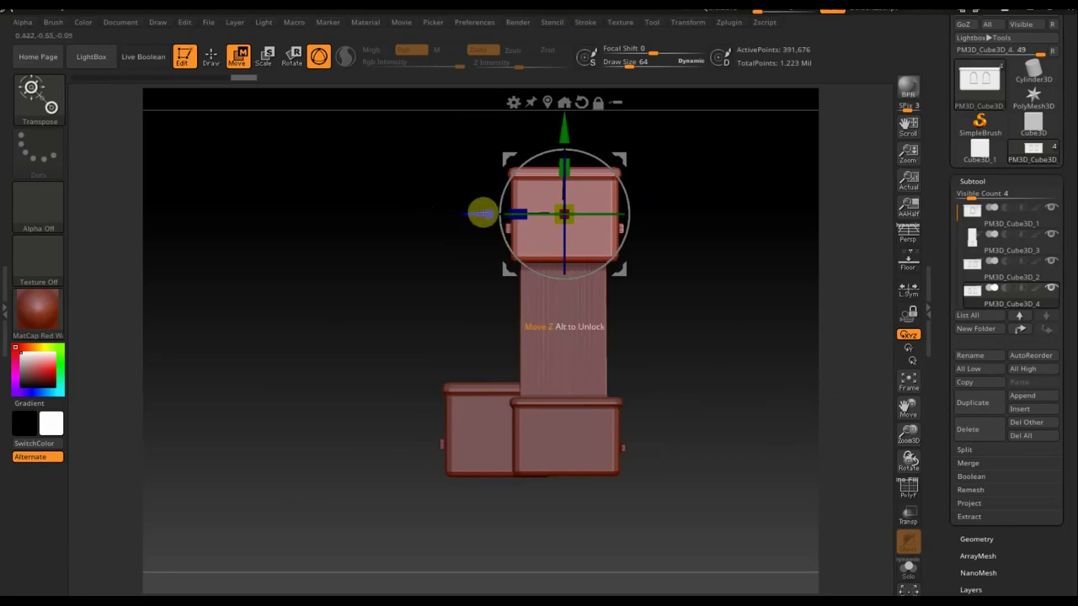
{"action": "left_click_drag", "start_coordinate": [738, 382], "coordinate": [781, 394]}
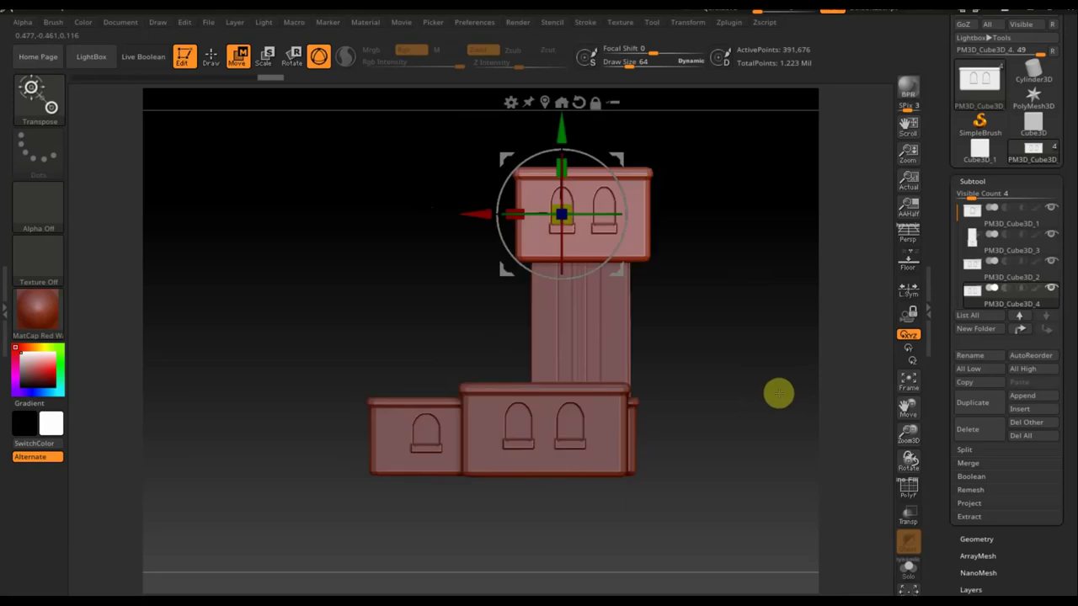
{"action": "left_click_drag", "start_coordinate": [764, 342], "coordinate": [729, 405], "text": "alt"}
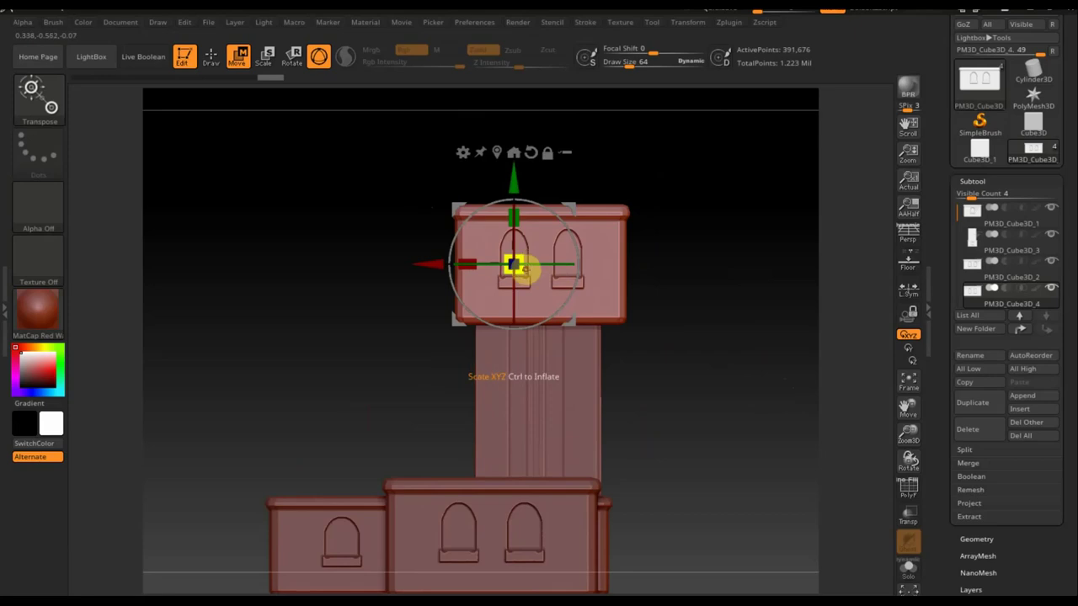
Scale the top block down and nudge it down onto the tower column
{"action": "left_click_drag", "start_coordinate": [528, 270], "coordinate": [512, 256]}
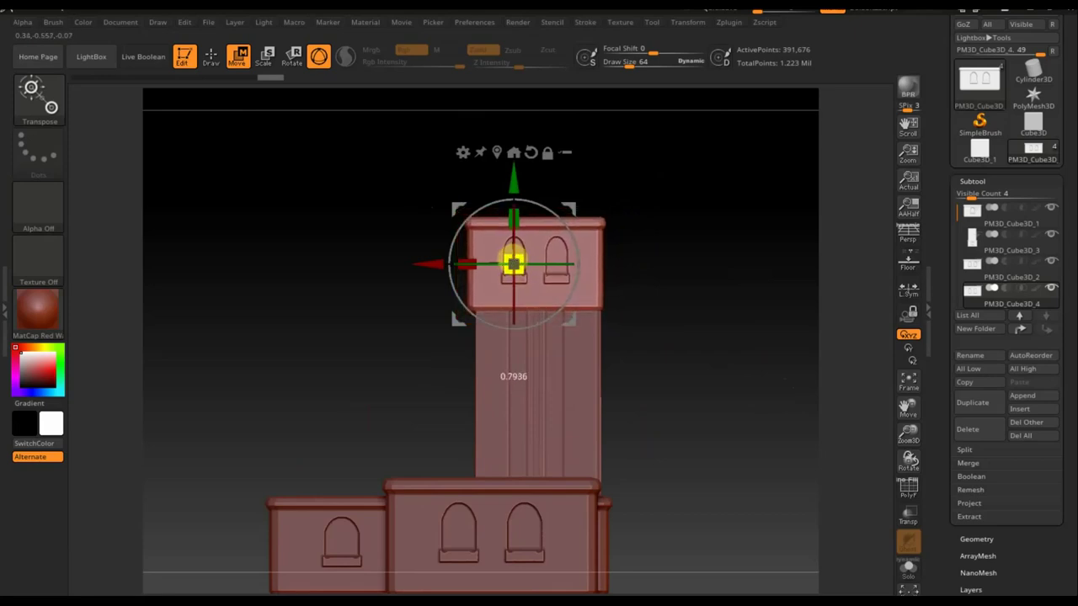
{"action": "left_click_drag", "start_coordinate": [729, 334], "coordinate": [729, 333]}
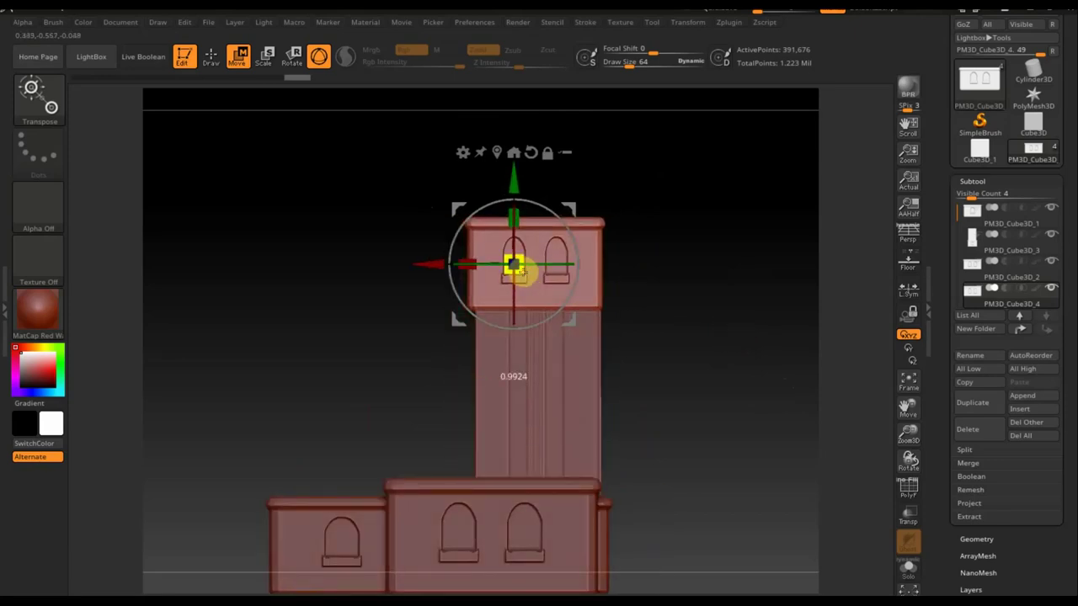
{"action": "left_click_drag", "start_coordinate": [519, 269], "coordinate": [519, 272]}
{"action": "left_click_drag", "start_coordinate": [429, 263], "coordinate": [433, 264]}
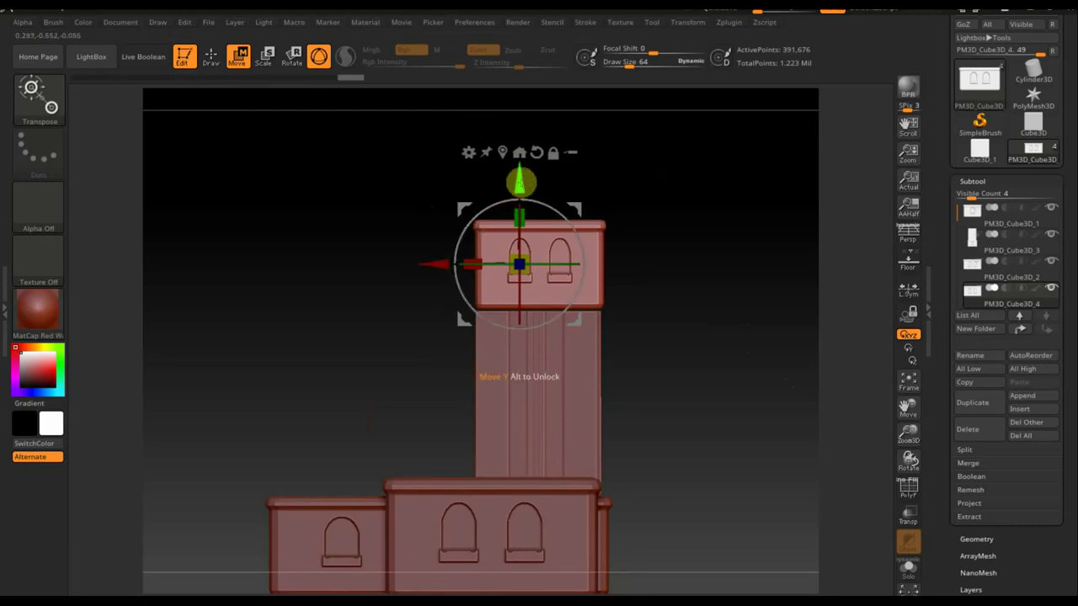
{"action": "left_click_drag", "start_coordinate": [520, 180], "coordinate": [520, 185]}
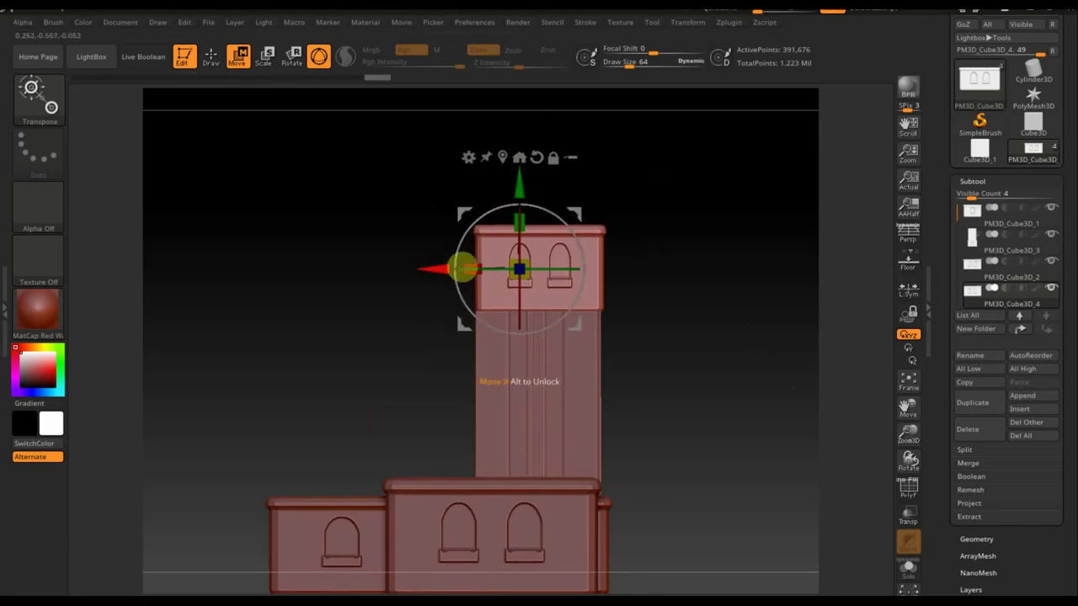
{"action": "left_click_drag", "start_coordinate": [431, 270], "coordinate": [430, 269]}
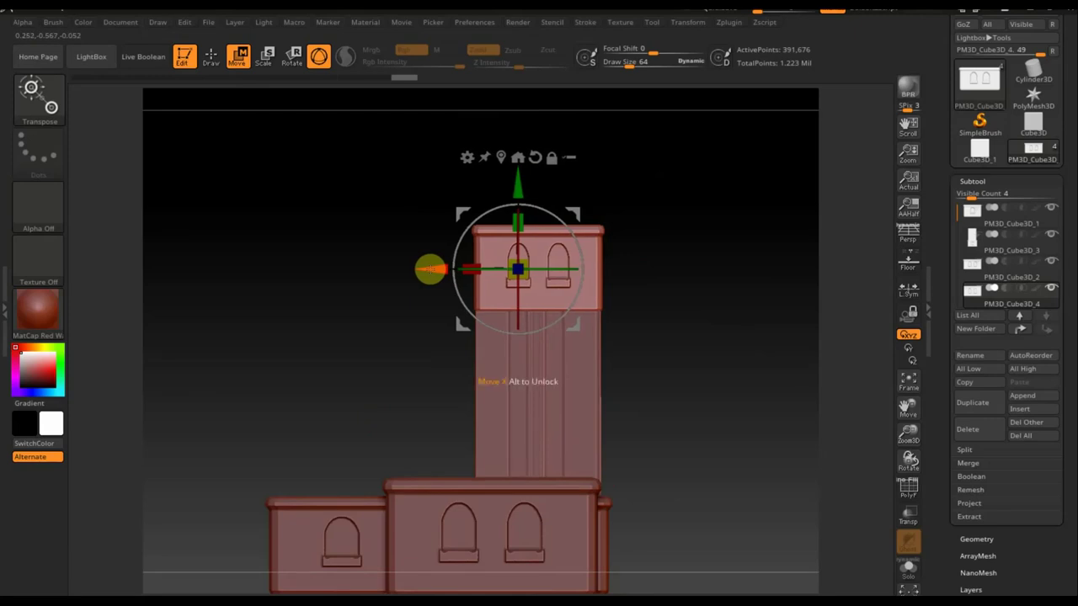
{"action": "left_click_drag", "start_coordinate": [698, 392], "coordinate": [755, 403]}
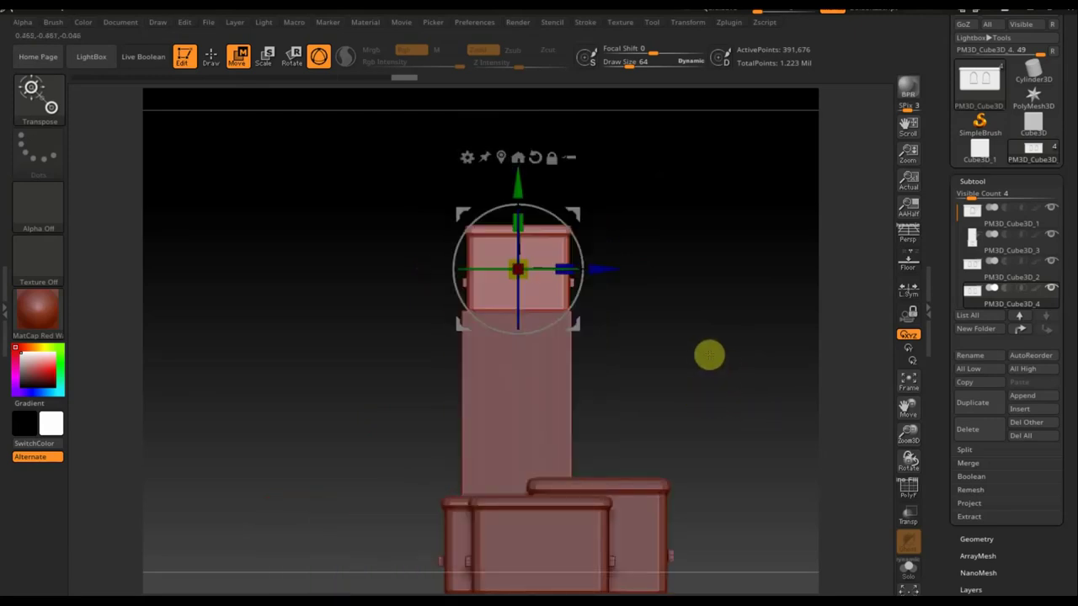
Stretch the tower's top block slightly deeper along Z with the gizmo
{"action": "left_click", "coordinate": [210, 58]}
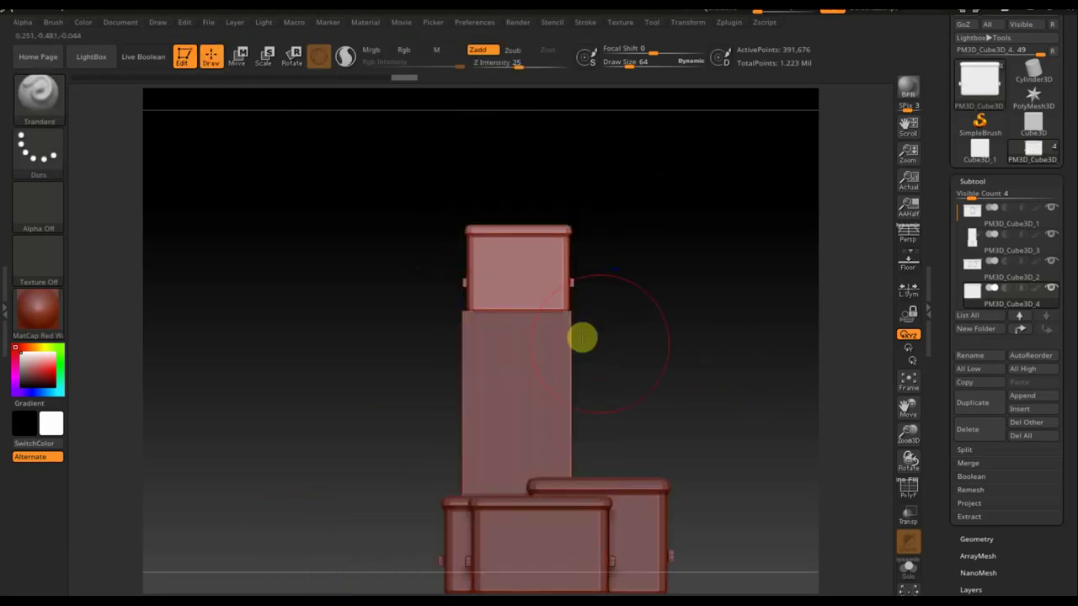
{"action": "left_click", "coordinate": [239, 55]}
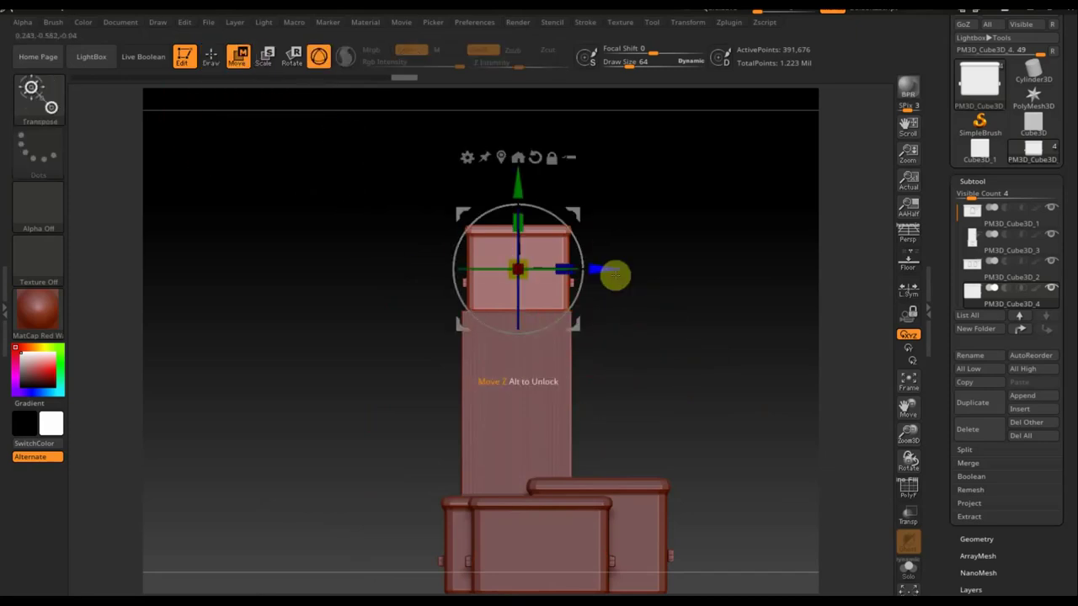
{"action": "mouse_move", "coordinate": [616, 269]}
{"action": "left_mouse_down"}
{"action": "mouse_move", "coordinate": [571, 261]}
{"action": "mouse_move", "coordinate": [606, 267]}
{"action": "mouse_move", "coordinate": [709, 354]}
{"action": "mouse_move", "coordinate": [696, 349]}
{"action": "left_mouse_up"}
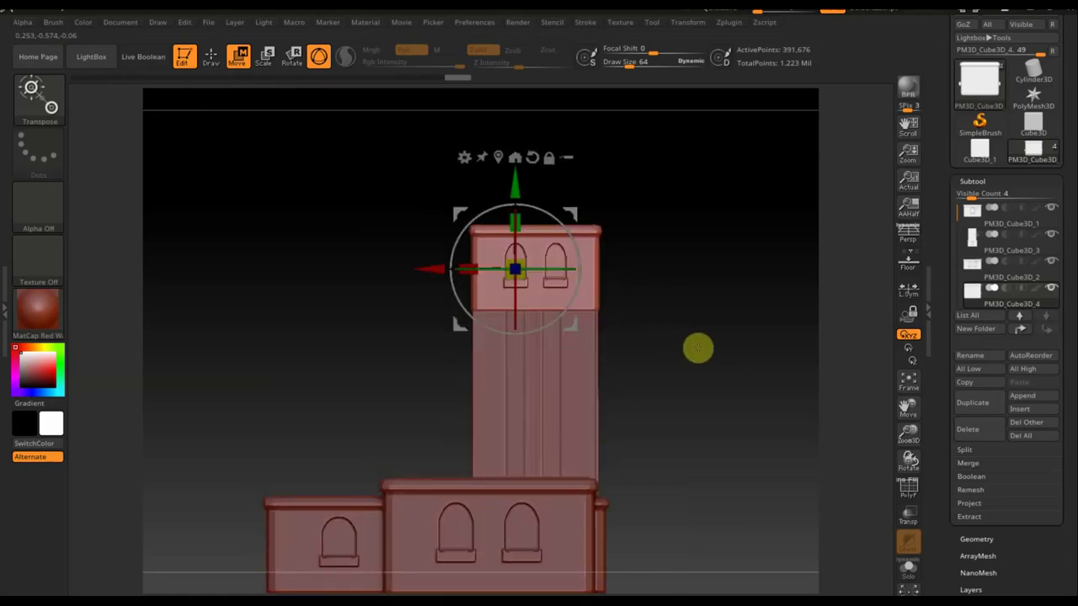
Mask the tower's top section and invert it, isolating the band beneath the block
{"action": "left_click", "coordinate": [211, 56]}
{"action": "left_click_drag", "start_coordinate": [693, 405], "coordinate": [449, 300], "text": "ctrl"}
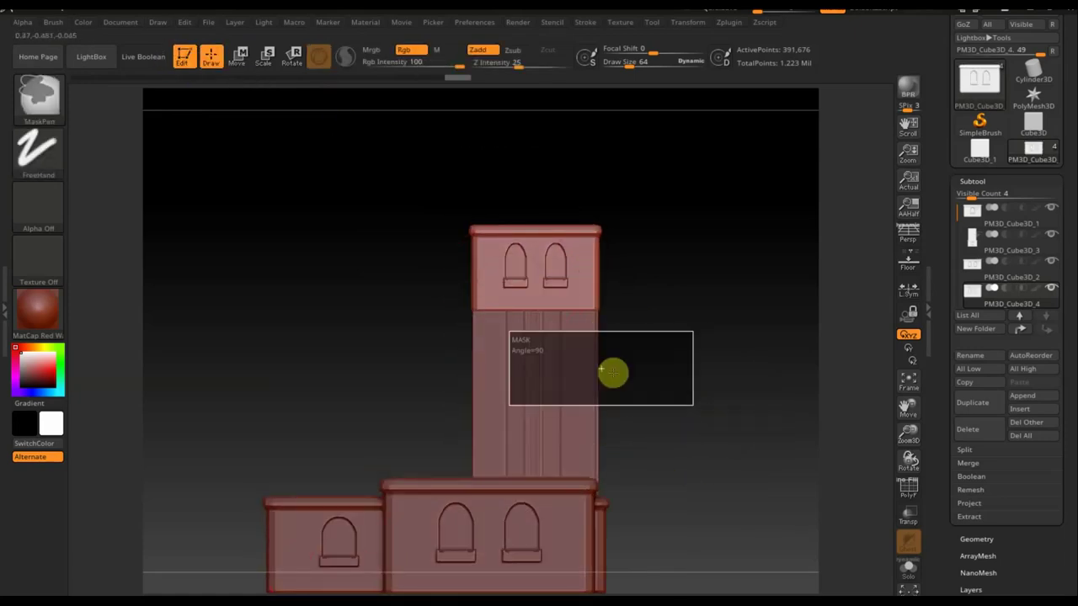
{"action": "left_click", "coordinate": [690, 340], "text": "ctrl"}
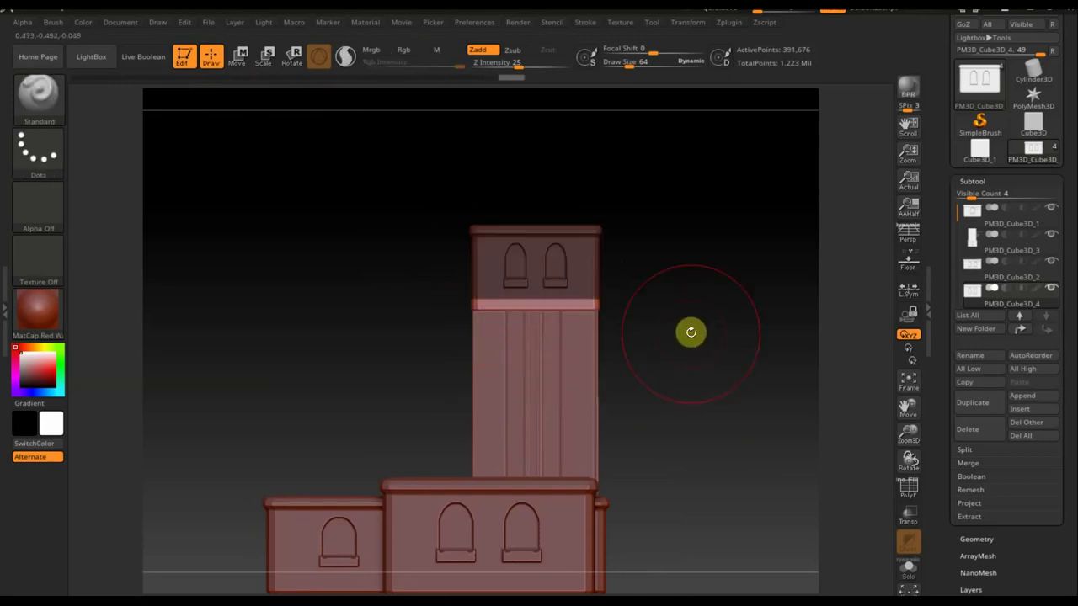
Scale the unmasked band outward into a projecting ledge around the tower
{"action": "left_click", "coordinate": [239, 55]}
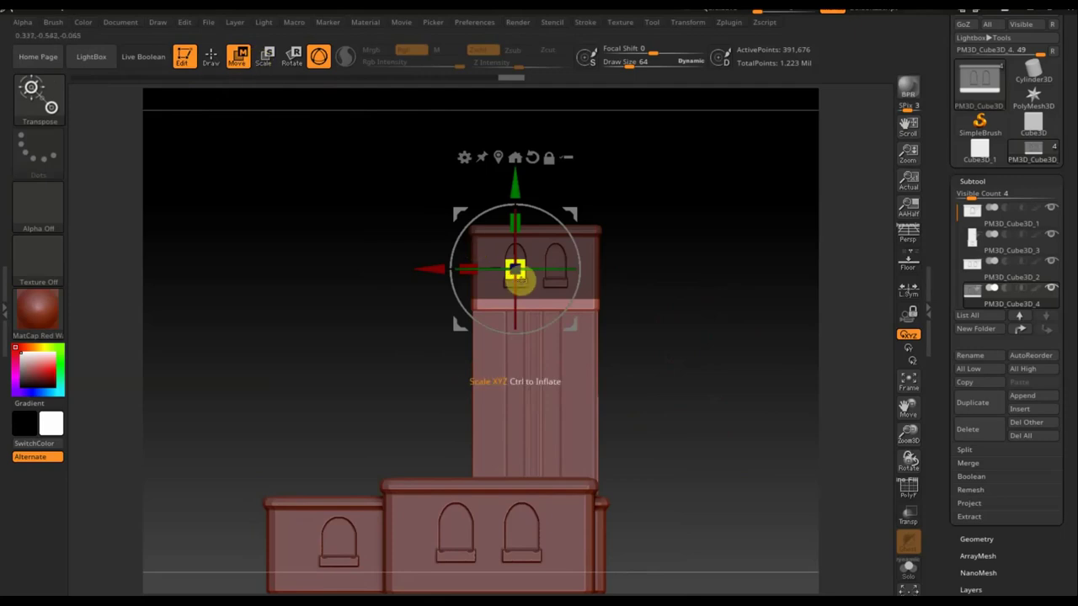
{"action": "left_click_drag", "start_coordinate": [522, 275], "coordinate": [530, 275]}
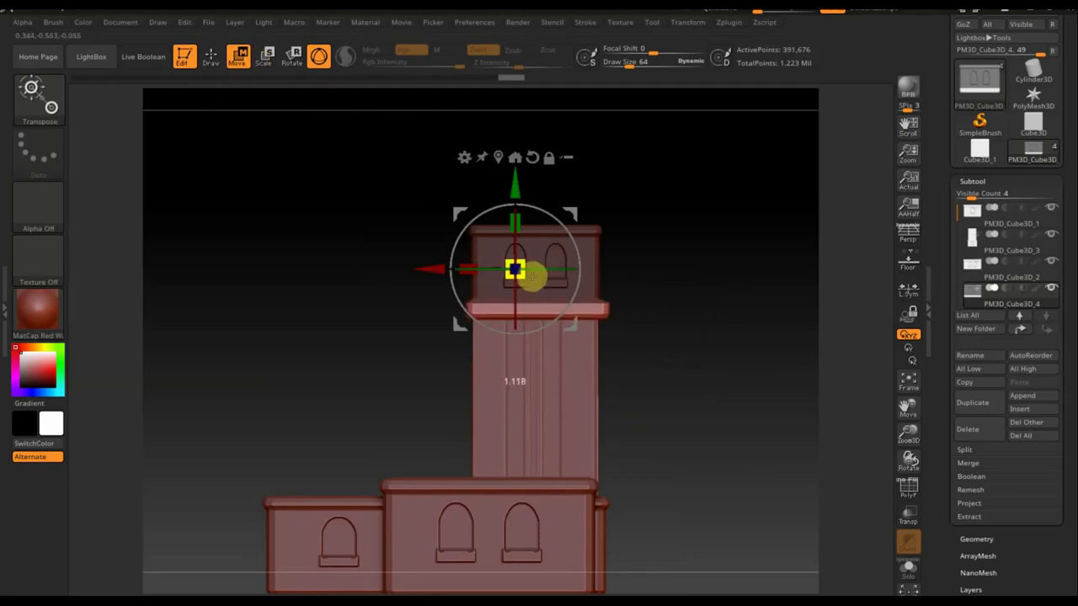
{"action": "left_click_drag", "start_coordinate": [695, 315], "coordinate": [708, 387]}
From a top view, mask the inner roof of the top block, leaving its rim
{"action": "left_click", "coordinate": [211, 57]}
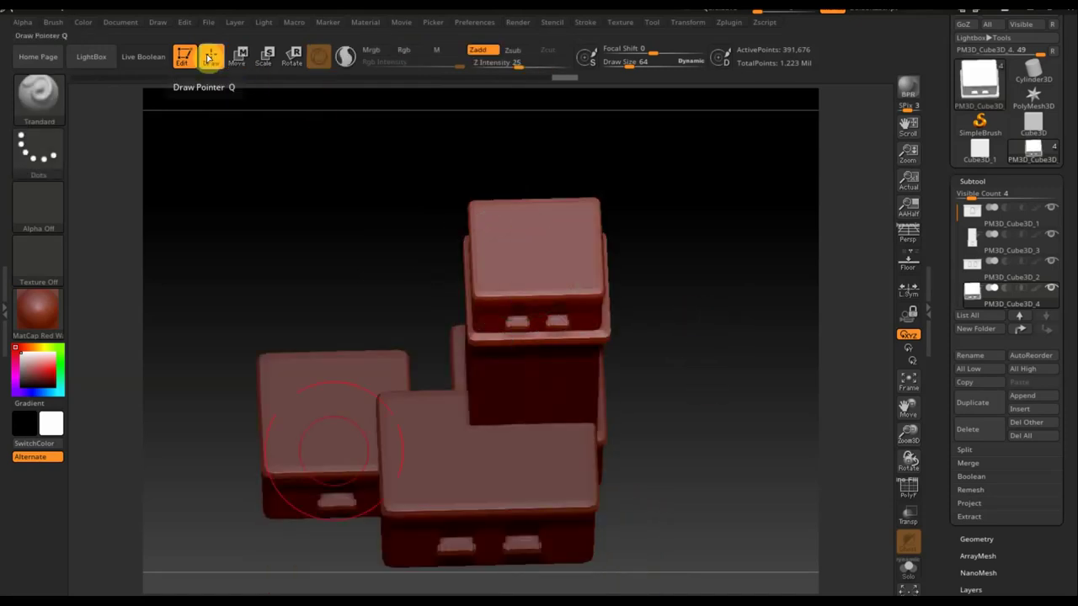
{"action": "mouse_move", "coordinate": [778, 244]}
{"action": "left_mouse_down"}
{"action": "mouse_move", "coordinate": [760, 286]}
{"action": "mouse_move", "coordinate": [743, 294]}
{"action": "left_mouse_up"}
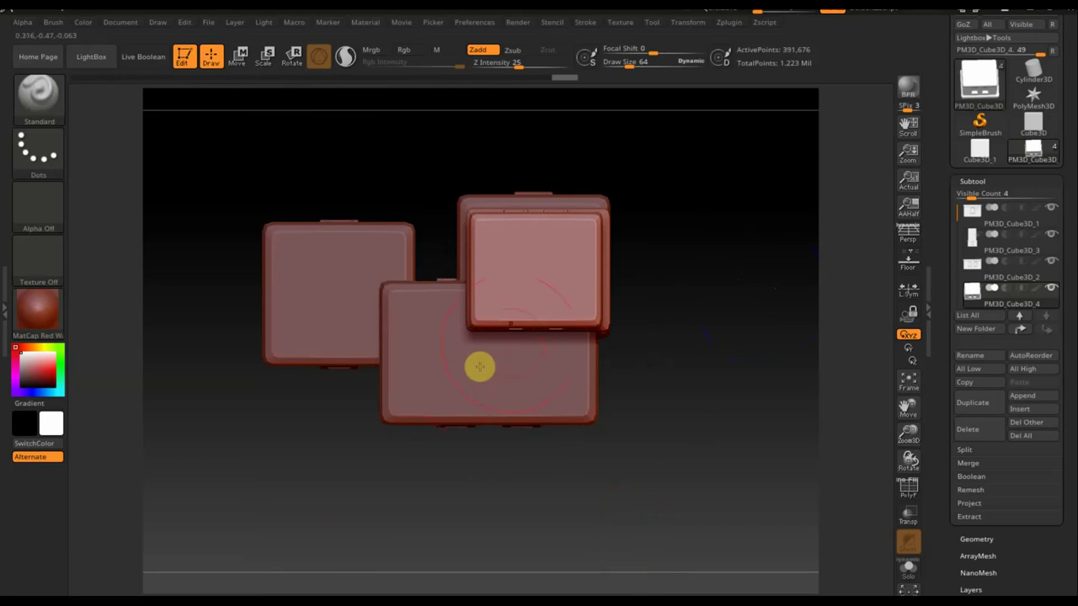
{"action": "mouse_move", "coordinate": [670, 242]}
{"action": "left_mouse_down", "text": "ctrl"}
{"action": "mouse_move", "coordinate": [795, 359]}
{"action": "mouse_move", "coordinate": [605, 341]}
{"action": "mouse_move", "coordinate": [596, 317]}
{"action": "left_mouse_up", "text": "ctrl"}
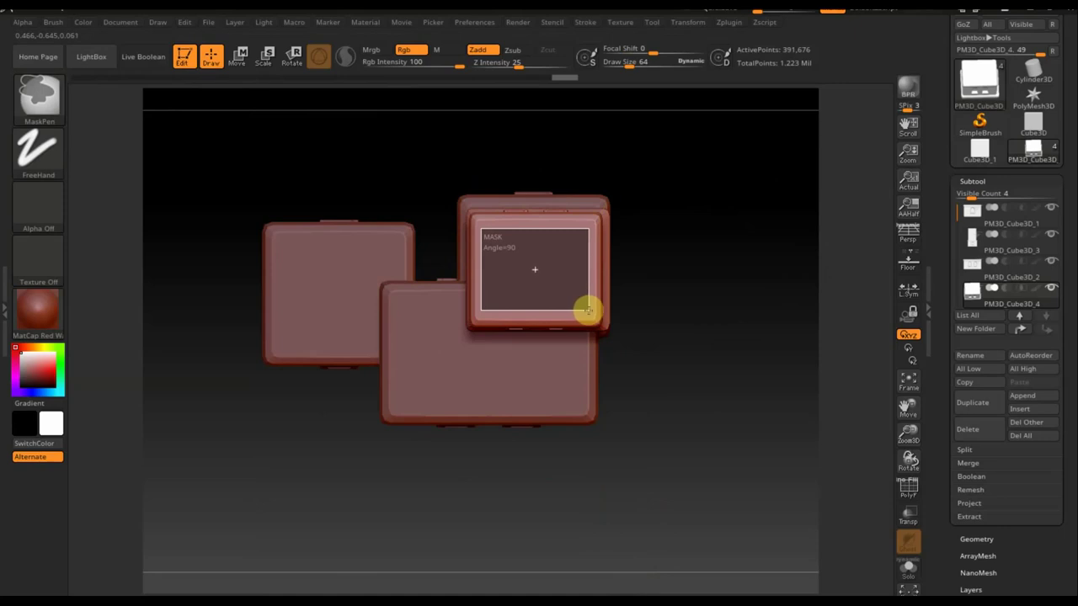
{"action": "left_click_drag", "start_coordinate": [589, 311], "coordinate": [587, 313], "text": "ctrl"}
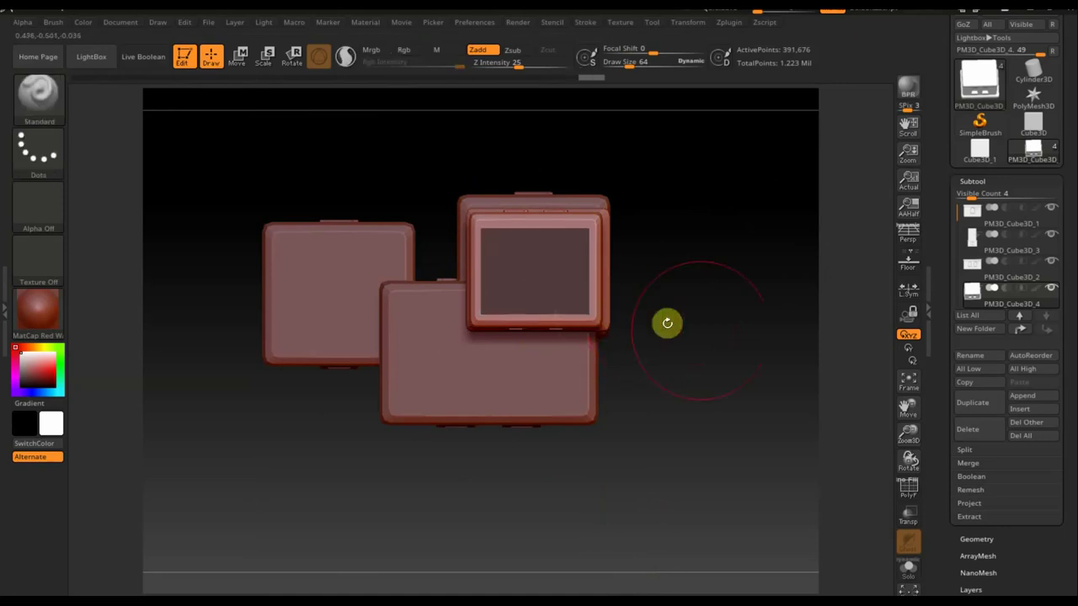
{"action": "left_click_drag", "start_coordinate": [666, 323], "coordinate": [721, 231], "text": "shift"}
{"action": "left_click_drag", "start_coordinate": [727, 421], "coordinate": [441, 299], "text": "ctrl"}
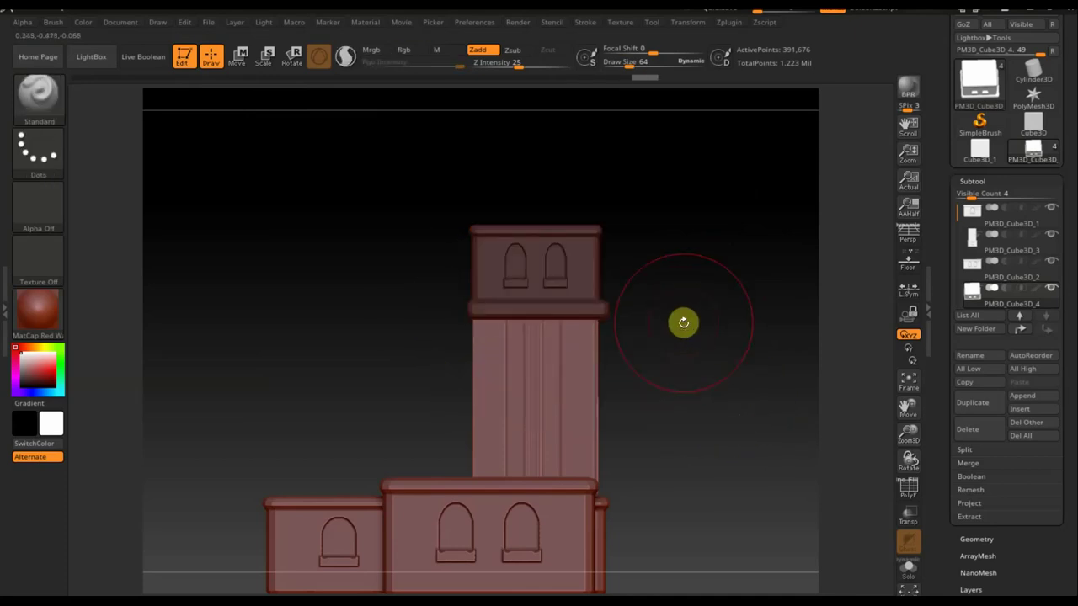
Reposition the gizmo on the tower top and restore the piece's solid display
{"action": "left_click", "coordinate": [239, 57]}
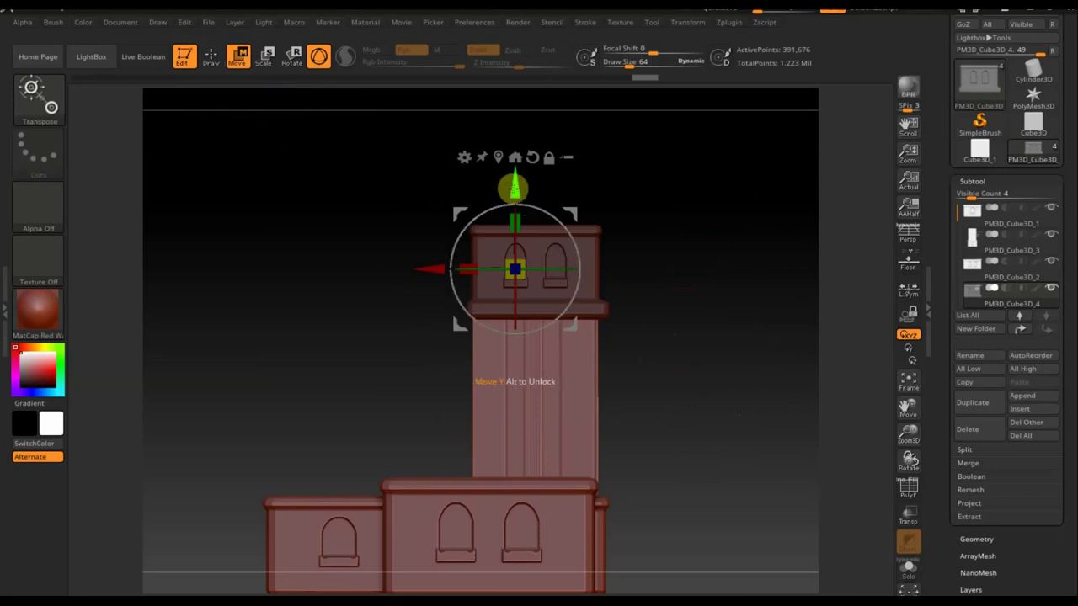
{"action": "left_click_drag", "start_coordinate": [516, 188], "coordinate": [515, 197], "text": "alt"}
{"action": "mouse_move", "coordinate": [698, 245]}
{"action": "left_mouse_down"}
{"action": "mouse_move", "coordinate": [696, 319]}
{"action": "mouse_move", "coordinate": [697, 304]}
{"action": "left_mouse_up"}
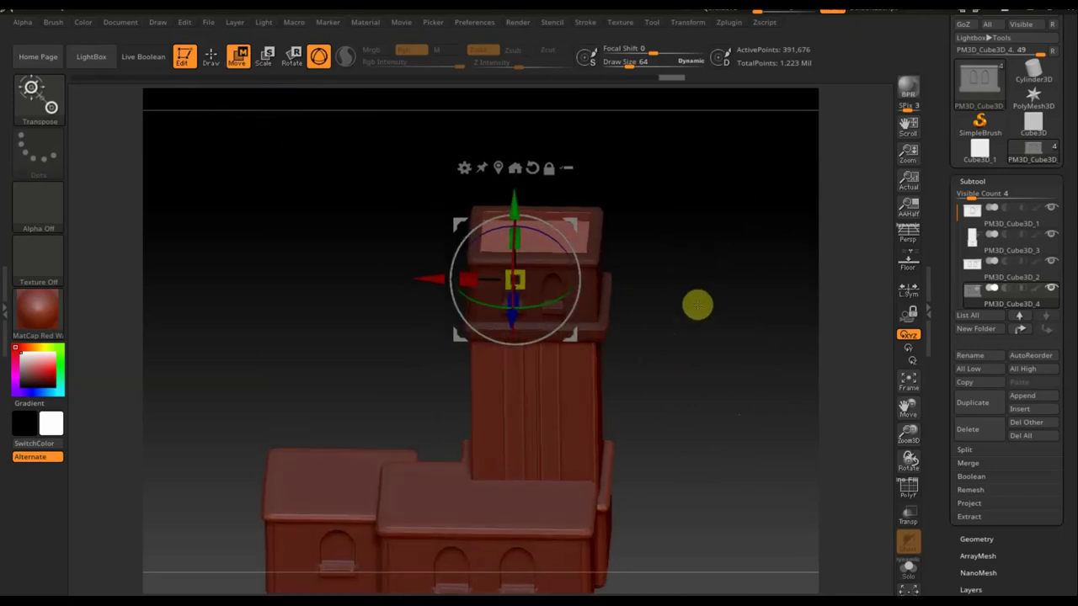
{"action": "left_click", "coordinate": [704, 247], "text": "ctrl+shift"}
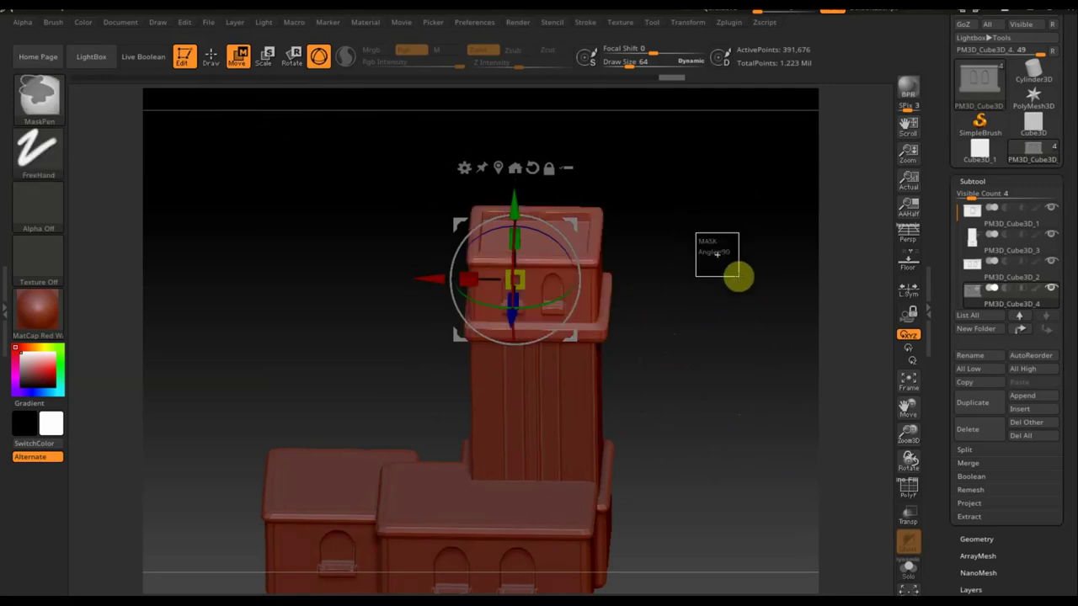
{"action": "left_click", "coordinate": [736, 278], "text": "ctrl+shift"}
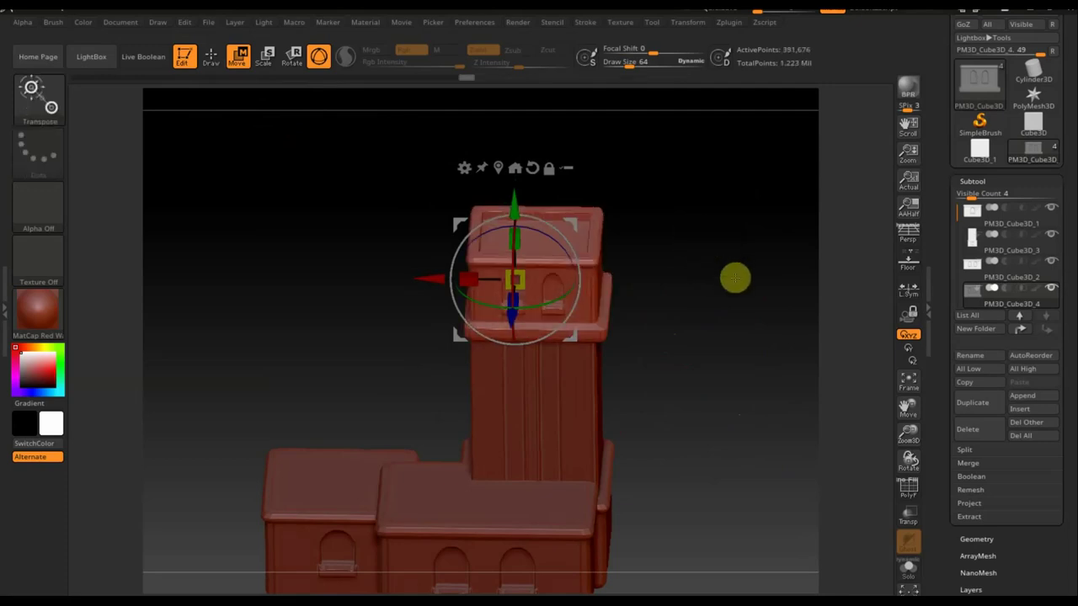
DynaMesh the tower at resolution 1688 to 200,552 points and view it front-on
{"action": "left_click", "coordinate": [977, 540]}
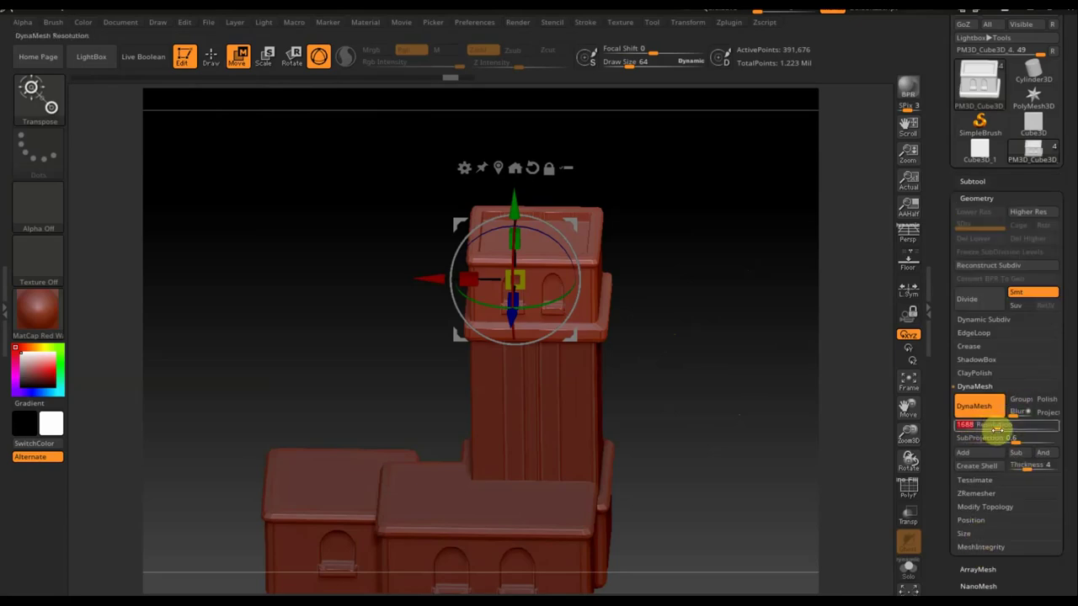
{"action": "left_click_drag", "start_coordinate": [743, 291], "coordinate": [775, 324], "text": "ctrl"}
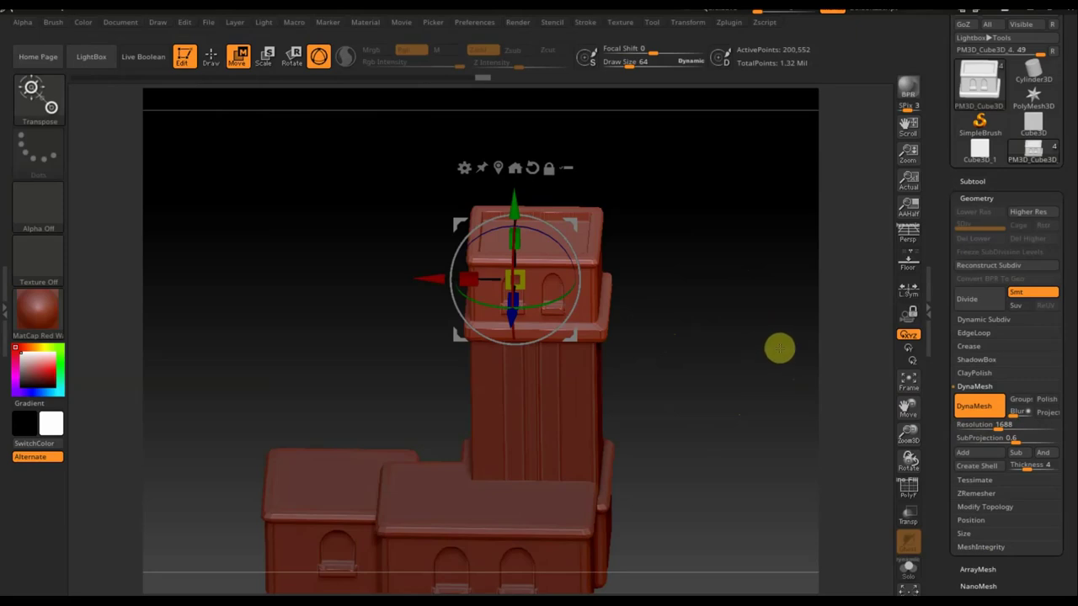
{"action": "left_click_drag", "start_coordinate": [779, 348], "coordinate": [813, 332], "text": "shift"}
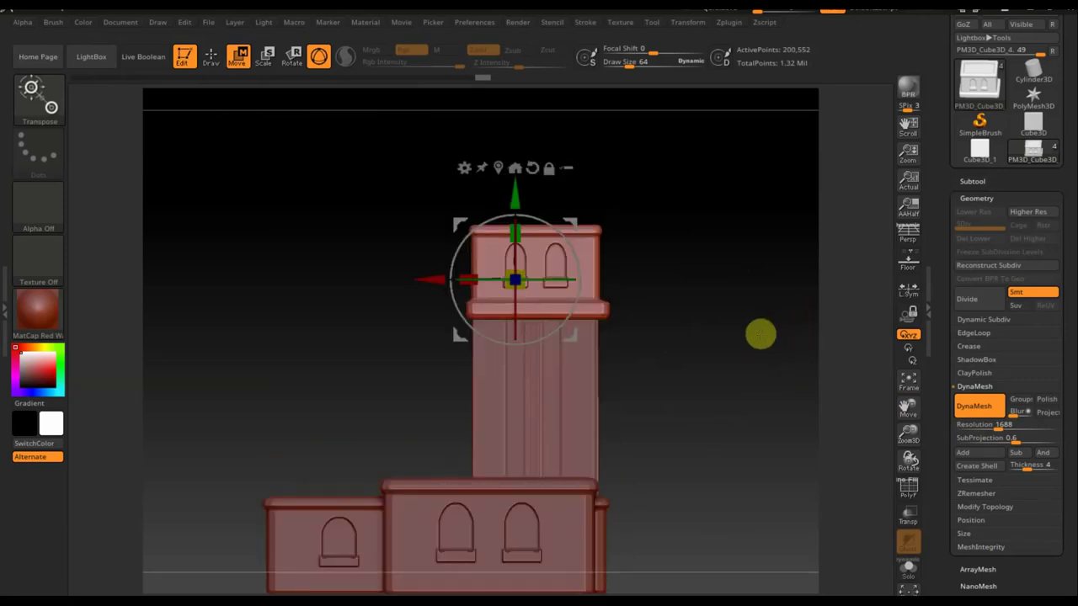
{"action": "mouse_move", "coordinate": [726, 389]}
{"action": "left_mouse_down"}
{"action": "mouse_move", "coordinate": [742, 378]}
{"action": "mouse_move", "coordinate": [777, 423]}
{"action": "mouse_move", "coordinate": [755, 462]}
{"action": "mouse_move", "coordinate": [746, 413]}
{"action": "mouse_move", "coordinate": [735, 480]}
{"action": "left_mouse_up"}
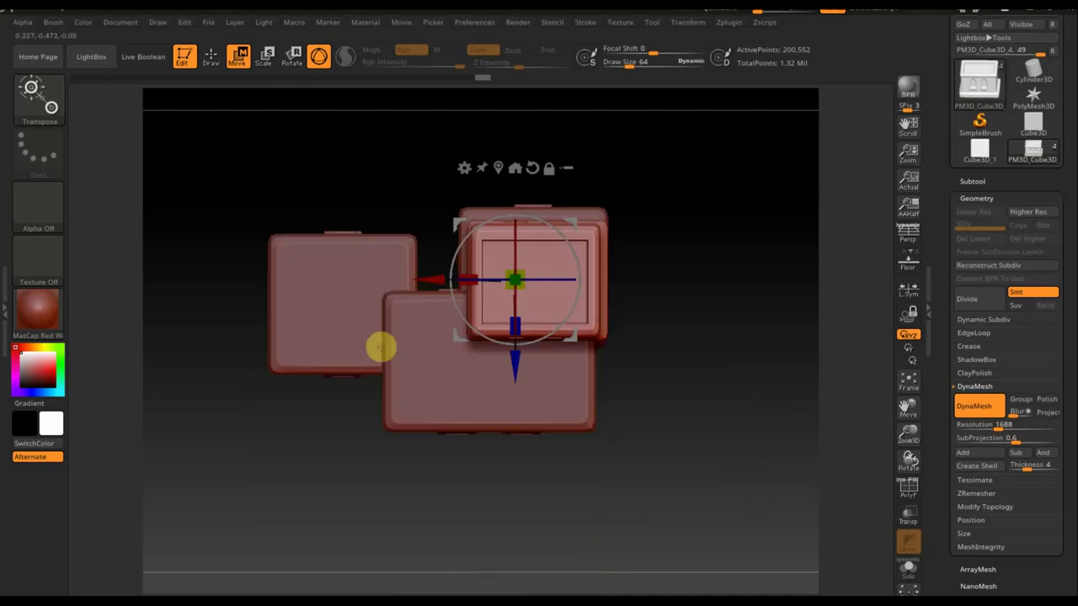
Select the small left block subtool, mask it with rectangles, and invert the mask
{"action": "left_click", "coordinate": [354, 334], "text": "alt"}
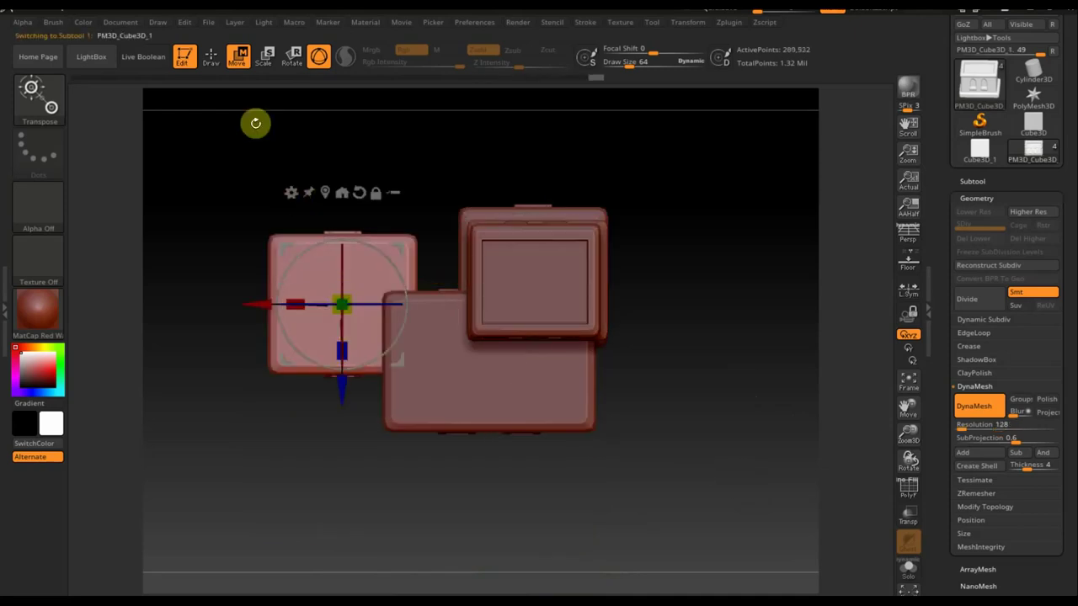
{"action": "left_click", "coordinate": [212, 60]}
{"action": "key", "text": "ctrl"}
{"action": "left_click_drag", "start_coordinate": [208, 169], "coordinate": [347, 303], "text": "ctrl"}
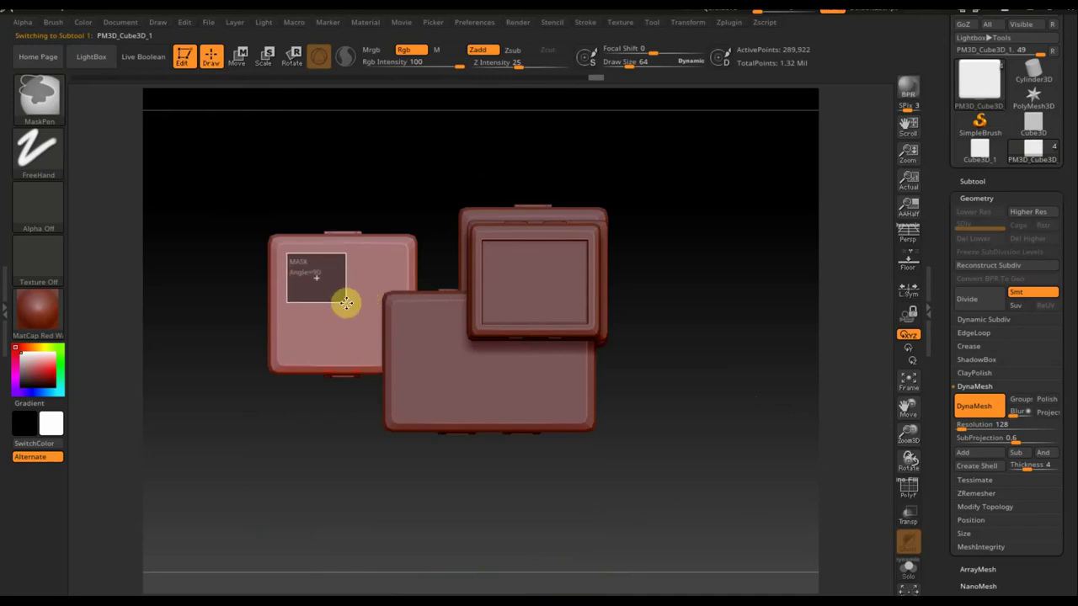
{"action": "left_click_drag", "start_coordinate": [346, 301], "coordinate": [400, 362], "text": "ctrl"}
{"action": "mouse_move", "coordinate": [816, 453]}
{"action": "left_mouse_down"}
{"action": "mouse_move", "coordinate": [803, 301]}
{"action": "mouse_move", "coordinate": [813, 312]}
{"action": "left_mouse_up"}
{"action": "mouse_move", "coordinate": [700, 468]}
{"action": "left_mouse_down", "text": "ctrl"}
{"action": "mouse_move", "coordinate": [244, 311]}
{"action": "mouse_move", "coordinate": [235, 338]}
{"action": "left_mouse_up", "text": "ctrl"}
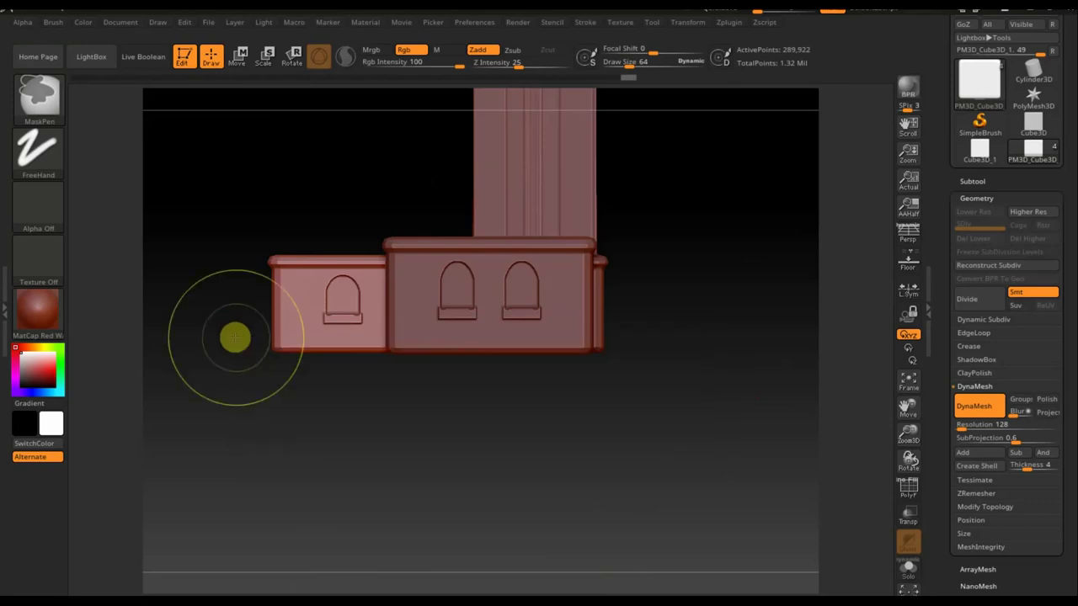
{"action": "left_click", "coordinate": [327, 450], "text": "ctrl"}
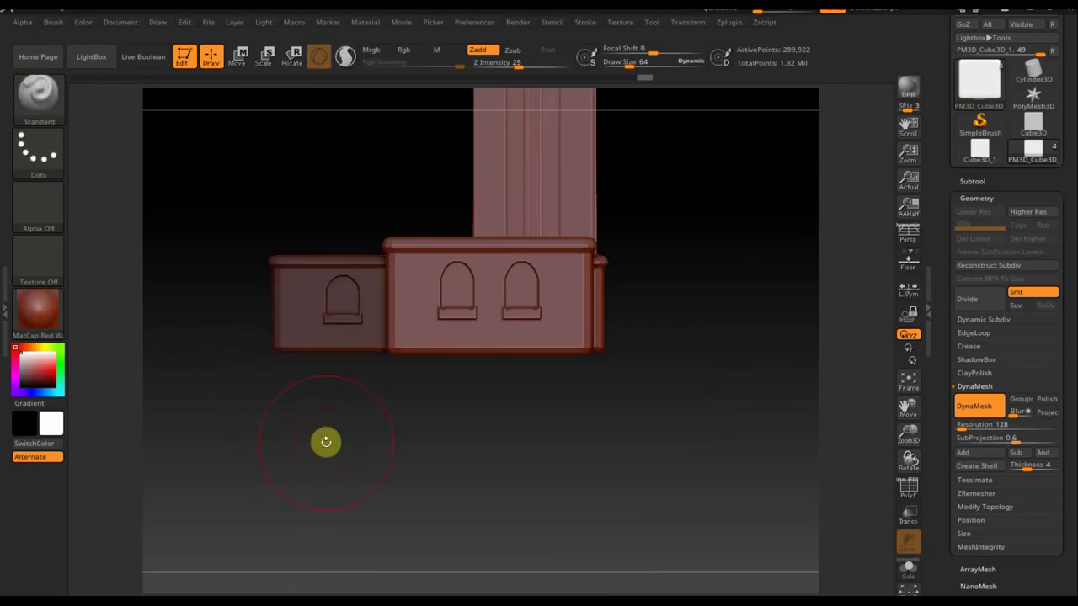
Remesh the left block at DynaMesh resolution 1104
{"action": "left_click", "coordinate": [240, 59]}
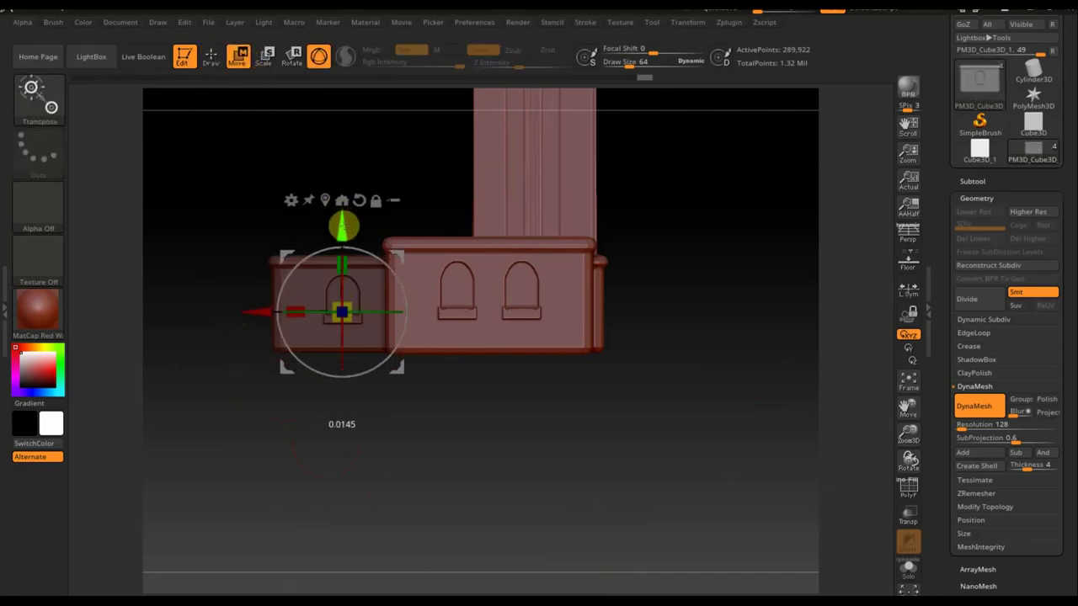
{"action": "left_click_drag", "start_coordinate": [706, 230], "coordinate": [700, 289]}
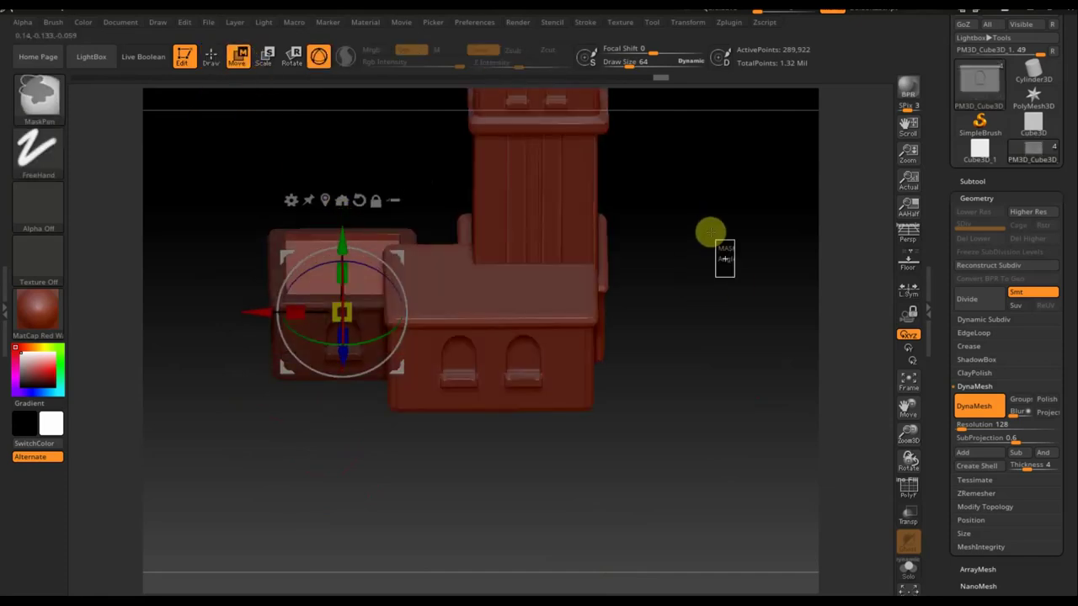
{"action": "left_click_drag", "start_coordinate": [960, 425], "coordinate": [996, 438]}
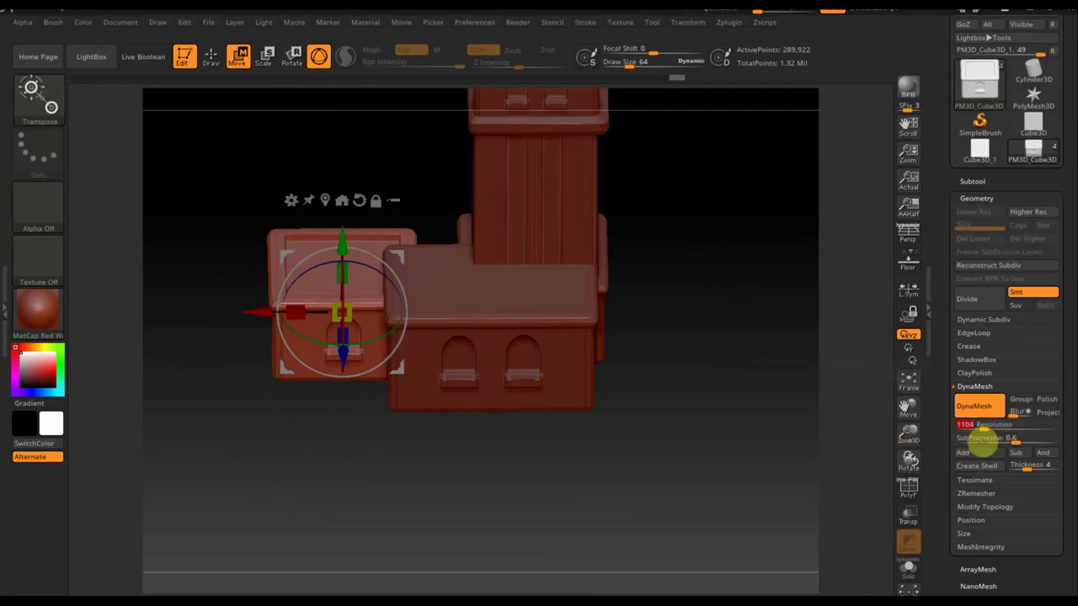
{"action": "mouse_move", "coordinate": [707, 305]}
{"action": "left_mouse_down", "text": "ctrl"}
{"action": "mouse_move", "coordinate": [741, 341]}
{"action": "mouse_move", "coordinate": [745, 309]}
{"action": "mouse_move", "coordinate": [752, 375]}
{"action": "left_mouse_up", "text": "ctrl"}
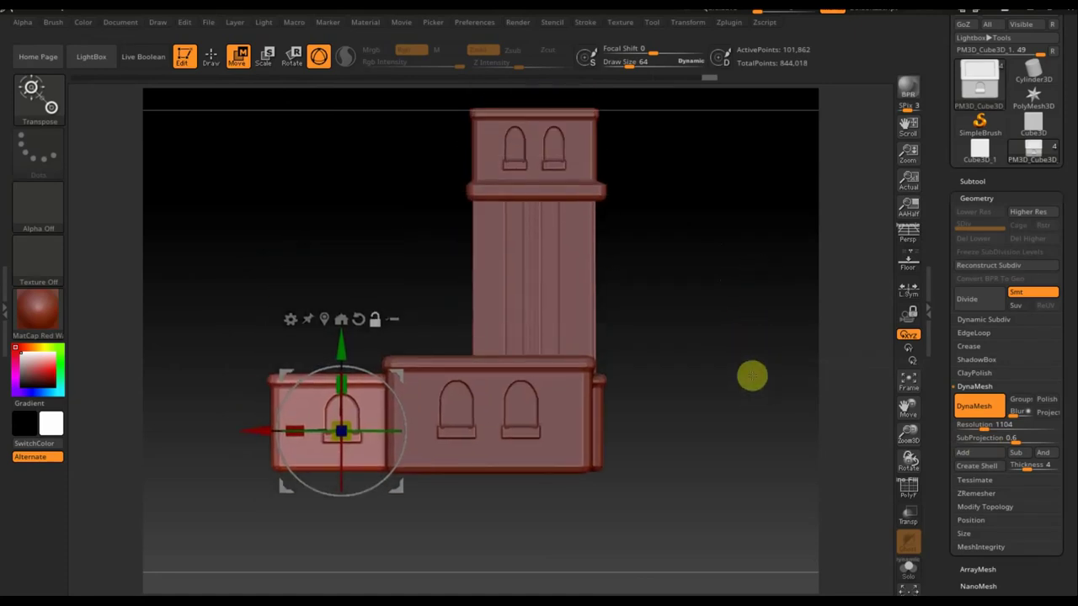
Select the front box and mask an L-shape over the large two-window box's roof
{"action": "mouse_move", "coordinate": [717, 266]}
{"action": "left_mouse_down"}
{"action": "mouse_move", "coordinate": [782, 303]}
{"action": "mouse_move", "coordinate": [747, 408]}
{"action": "left_mouse_up"}
{"action": "left_click_drag", "start_coordinate": [720, 452], "coordinate": [732, 323], "text": "alt"}
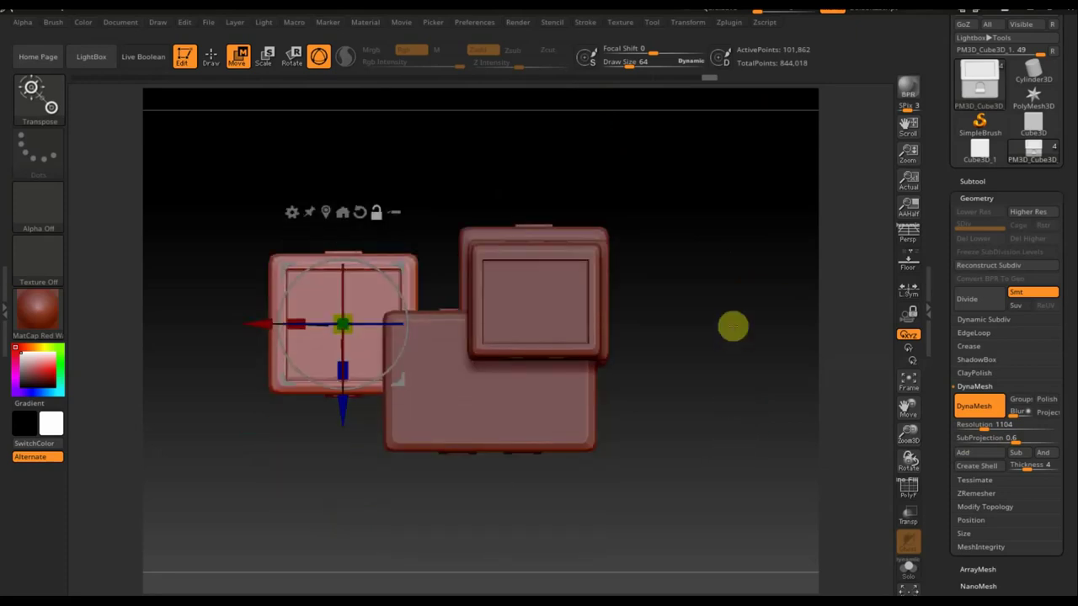
{"action": "left_click", "coordinate": [508, 412], "text": "alt"}
{"action": "left_click", "coordinate": [212, 58]}
{"action": "mouse_move", "coordinate": [683, 270]}
{"action": "left_mouse_down", "text": "ctrl"}
{"action": "mouse_move", "coordinate": [782, 336]}
{"action": "mouse_move", "coordinate": [518, 410]}
{"action": "mouse_move", "coordinate": [498, 399]}
{"action": "mouse_move", "coordinate": [515, 435]}
{"action": "mouse_move", "coordinate": [579, 433]}
{"action": "left_mouse_up", "text": "ctrl"}
{"action": "mouse_move", "coordinate": [477, 148]}
{"action": "left_mouse_down", "text": "ctrl"}
{"action": "mouse_move", "coordinate": [515, 341]}
{"action": "mouse_move", "coordinate": [544, 378]}
{"action": "mouse_move", "coordinate": [527, 376]}
{"action": "mouse_move", "coordinate": [580, 371]}
{"action": "mouse_move", "coordinate": [669, 407]}
{"action": "mouse_move", "coordinate": [683, 255]}
{"action": "mouse_move", "coordinate": [687, 328]}
{"action": "left_mouse_up", "text": "ctrl"}
{"action": "mouse_move", "coordinate": [722, 519]}
{"action": "left_mouse_down", "text": "ctrl"}
{"action": "mouse_move", "coordinate": [383, 430]}
{"action": "mouse_move", "coordinate": [722, 483]}
{"action": "mouse_move", "coordinate": [710, 496]}
{"action": "mouse_move", "coordinate": [704, 397]}
{"action": "left_mouse_up", "text": "ctrl"}
Invert the mask, nudge the central block's unmasked part slightly, then clear the mask
{"action": "left_click", "coordinate": [706, 405], "text": "ctrl"}
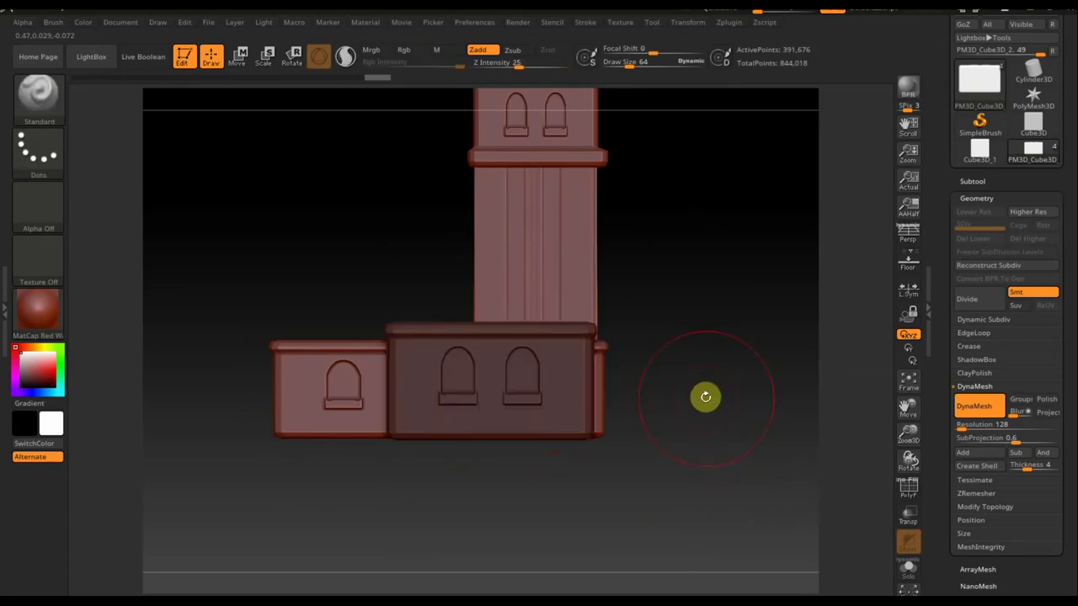
{"action": "left_click", "coordinate": [238, 56]}
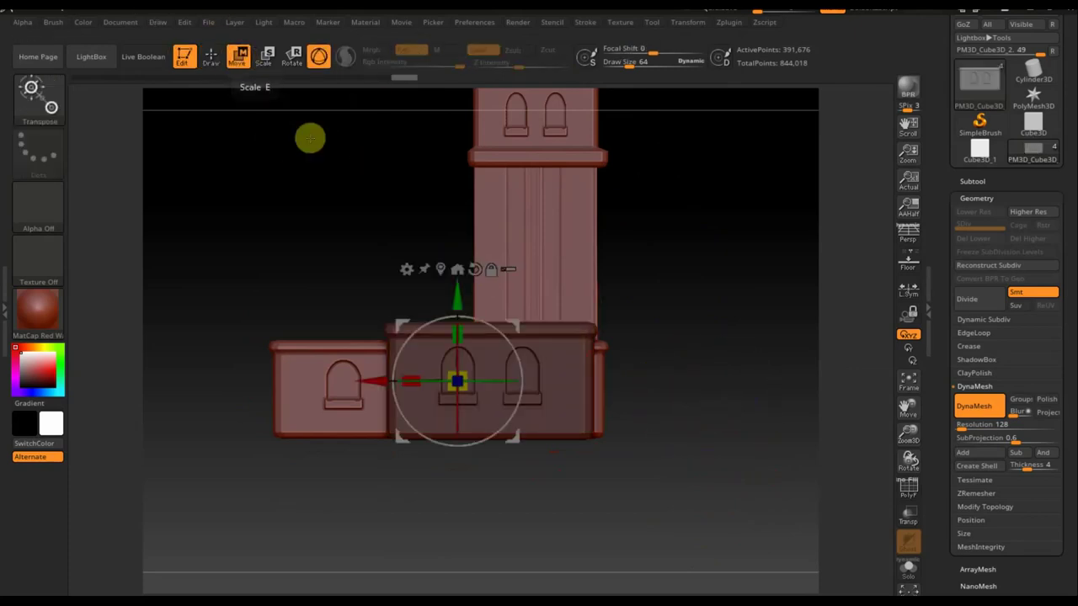
{"action": "left_click_drag", "start_coordinate": [463, 297], "coordinate": [458, 300]}
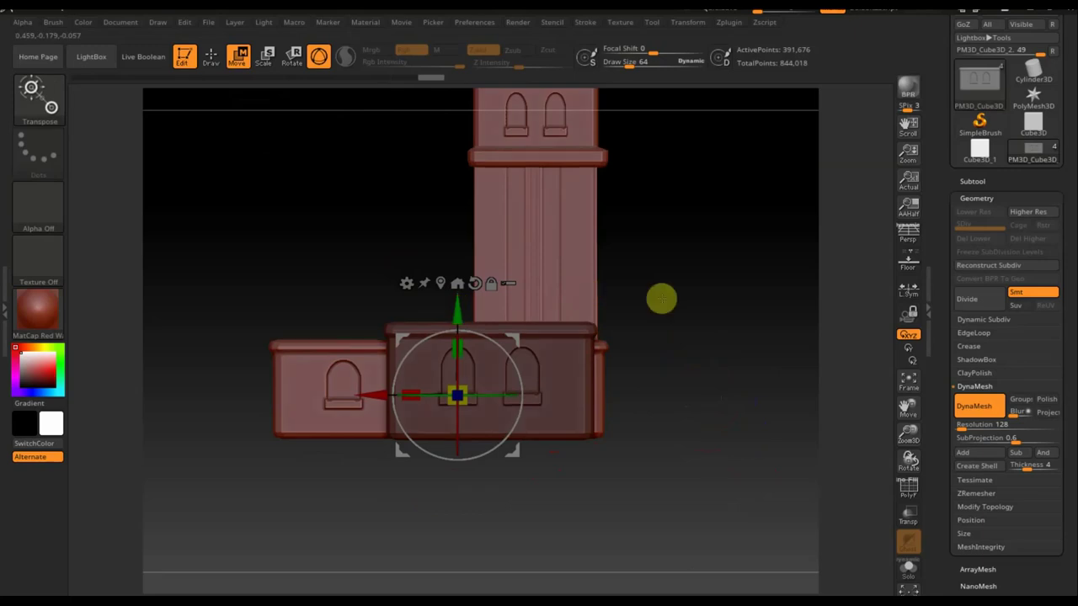
{"action": "left_click_drag", "start_coordinate": [660, 299], "coordinate": [667, 354]}
{"action": "left_click_drag", "start_coordinate": [462, 320], "coordinate": [462, 319]}
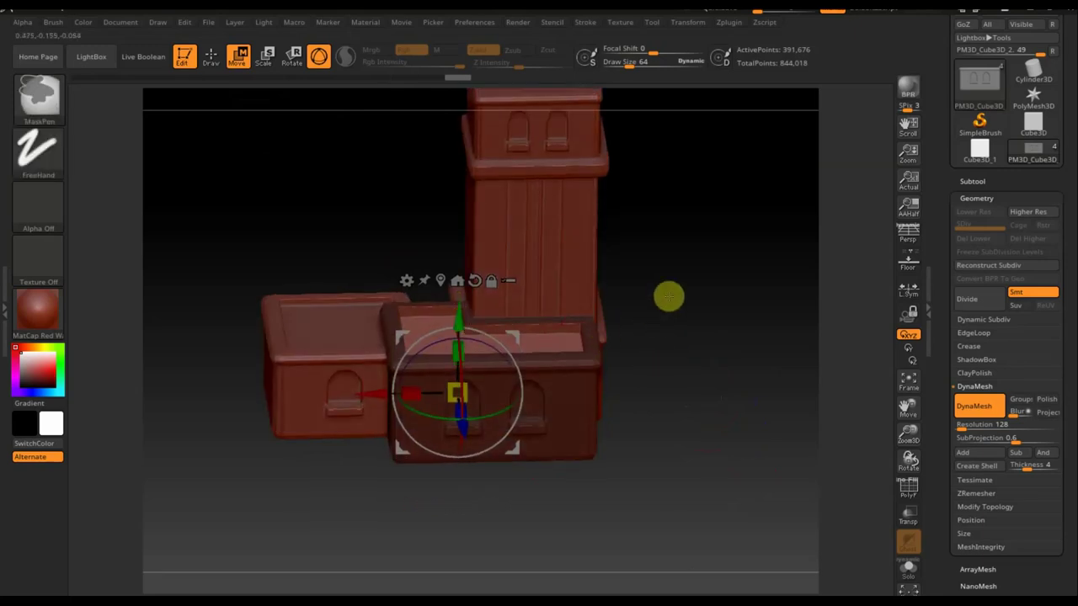
{"action": "left_click_drag", "start_coordinate": [666, 296], "coordinate": [698, 334], "text": "ctrl"}
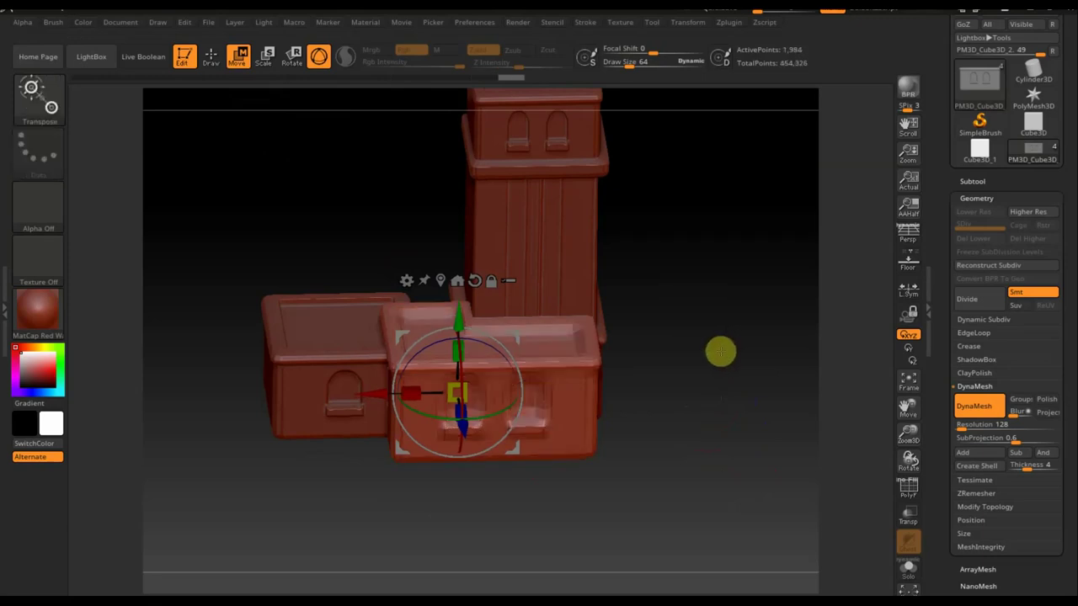
{"action": "left_click", "coordinate": [721, 352], "text": "ctrl+shift"}
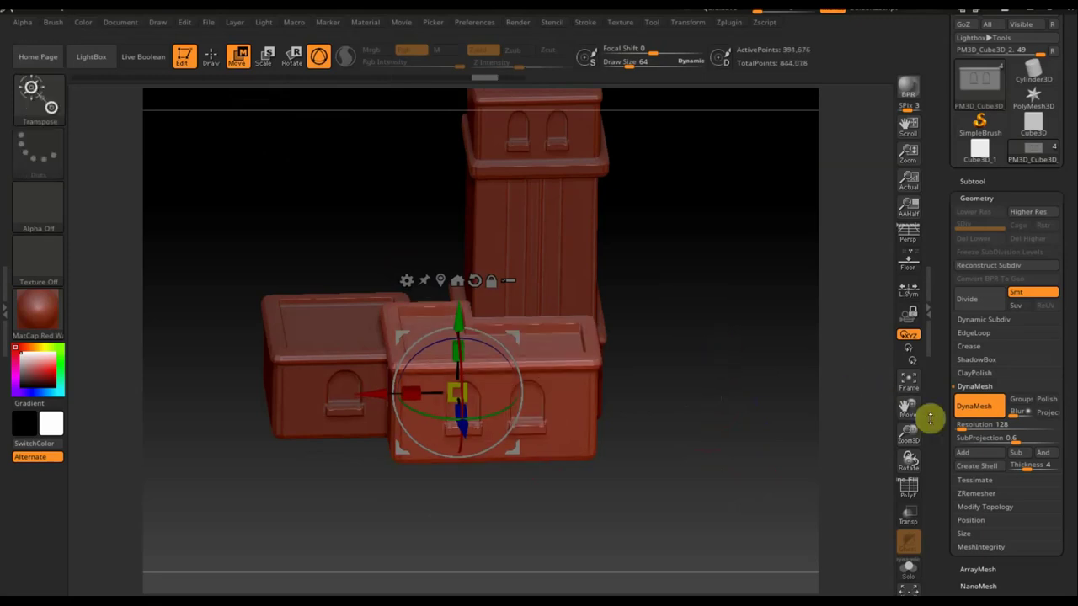
Remesh the central two-window block at DynaMesh resolution 1016
{"action": "left_click", "coordinate": [960, 426]}
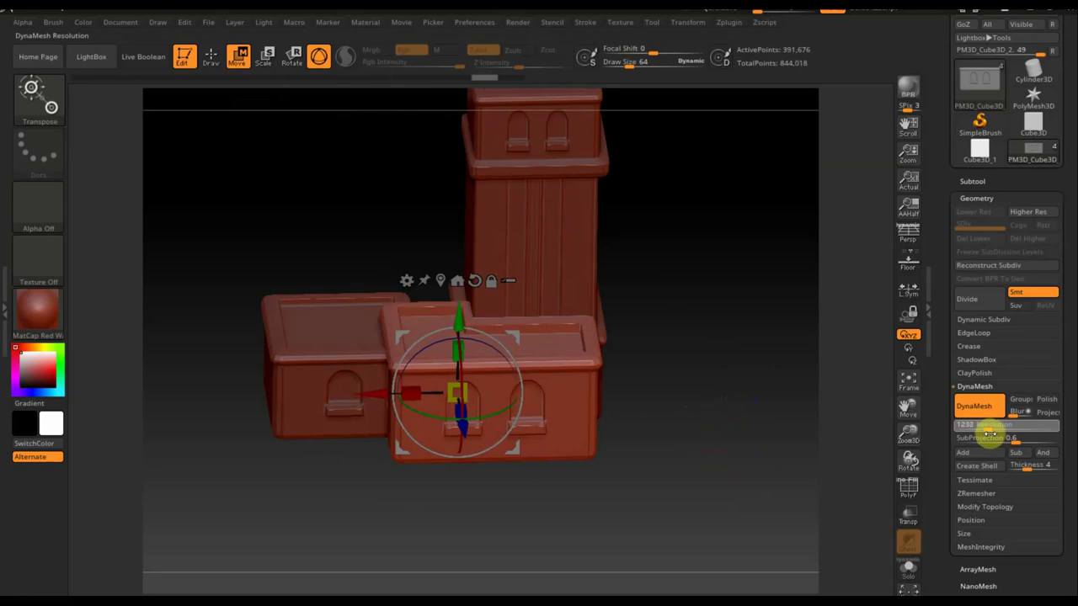
{"action": "type", "text": "1016"}
{"action": "key", "text": "Return"}
{"action": "mouse_move", "coordinate": [681, 305]}
{"action": "left_mouse_down", "text": "ctrl"}
{"action": "mouse_move", "coordinate": [716, 363]}
{"action": "mouse_move", "coordinate": [700, 320]}
{"action": "mouse_move", "coordinate": [715, 311]}
{"action": "mouse_move", "coordinate": [708, 320]}
{"action": "left_mouse_up", "text": "ctrl"}
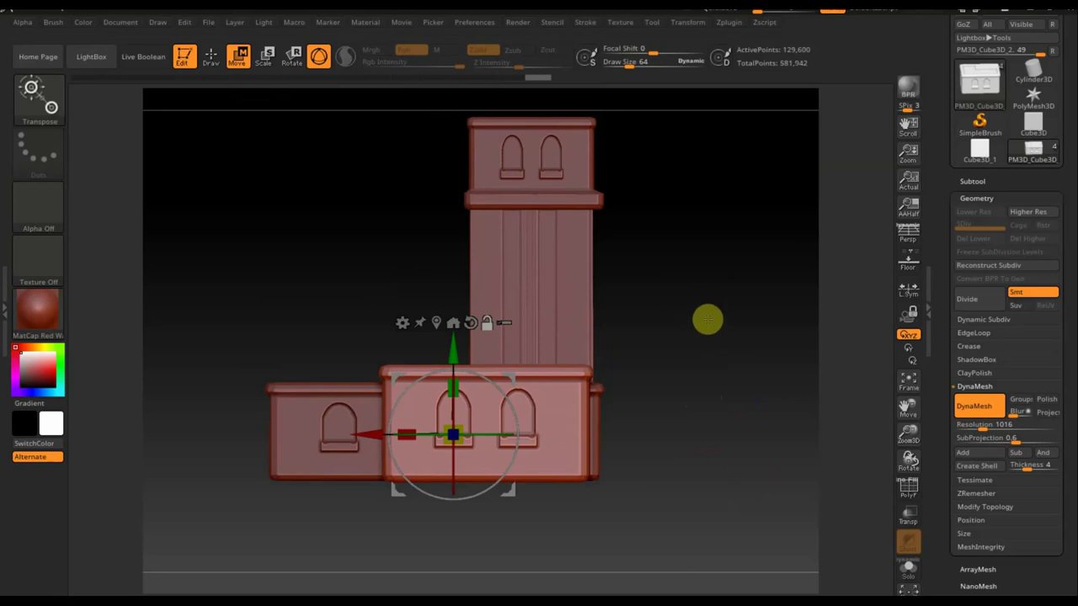
{"action": "mouse_move", "coordinate": [708, 319]}
{"action": "left_mouse_down"}
{"action": "mouse_move", "coordinate": [752, 325]}
{"action": "mouse_move", "coordinate": [786, 354]}
{"action": "mouse_move", "coordinate": [826, 351]}
{"action": "mouse_move", "coordinate": [725, 337]}
{"action": "left_mouse_up"}
{"action": "mouse_move", "coordinate": [640, 307]}
{"action": "left_mouse_down", "text": "alt"}
{"action": "mouse_move", "coordinate": [649, 295]}
{"action": "mouse_move", "coordinate": [702, 342]}
{"action": "mouse_move", "coordinate": [691, 309]}
{"action": "mouse_move", "coordinate": [795, 404]}
{"action": "left_mouse_up", "text": "alt"}
{"action": "left_click", "coordinate": [211, 56]}
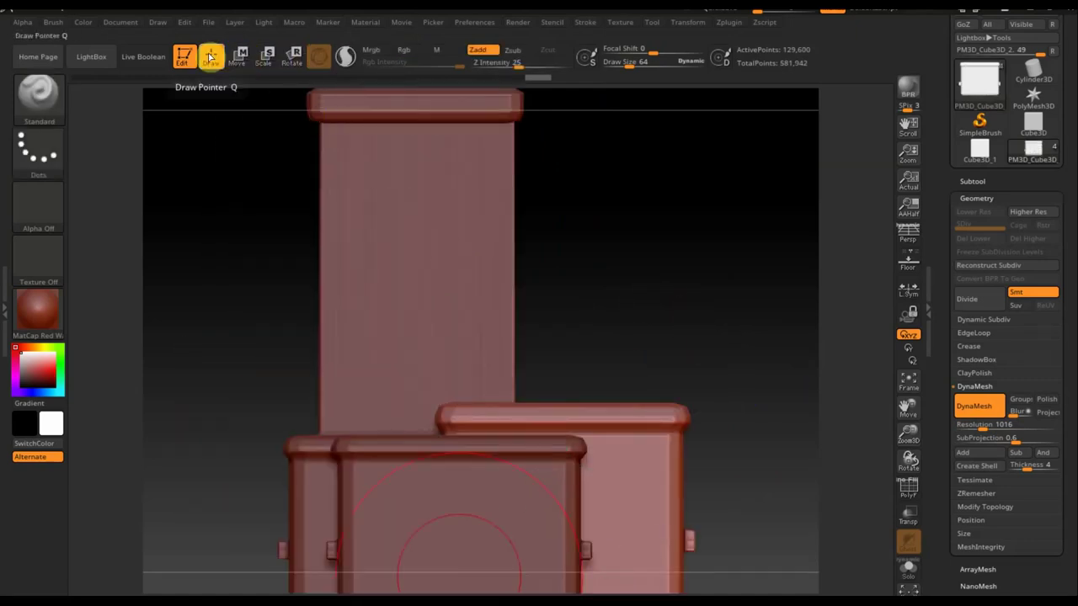
Set brush size 14 and mask two side-by-side ovals near the tower top
{"action": "left_click", "coordinate": [425, 258], "text": "alt"}
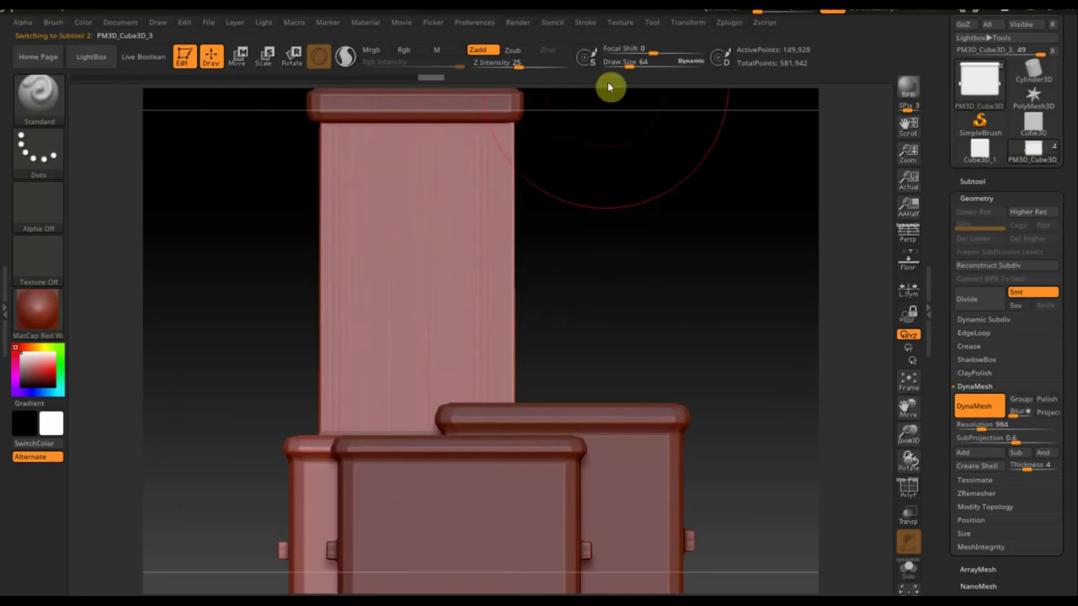
{"action": "left_click_drag", "start_coordinate": [628, 66], "coordinate": [616, 67]}
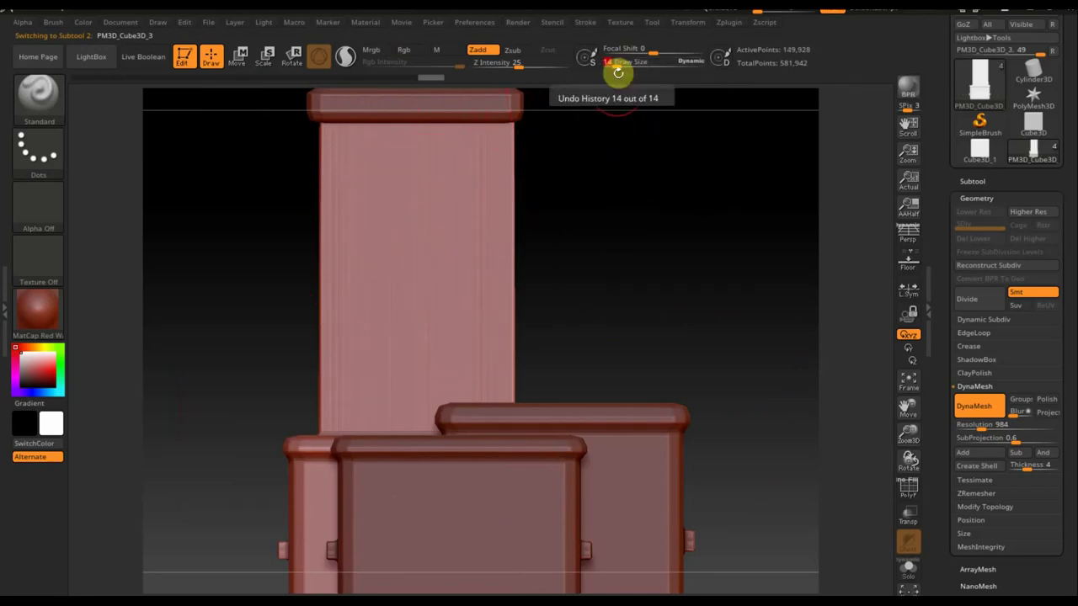
{"action": "key", "text": "ctrl"}
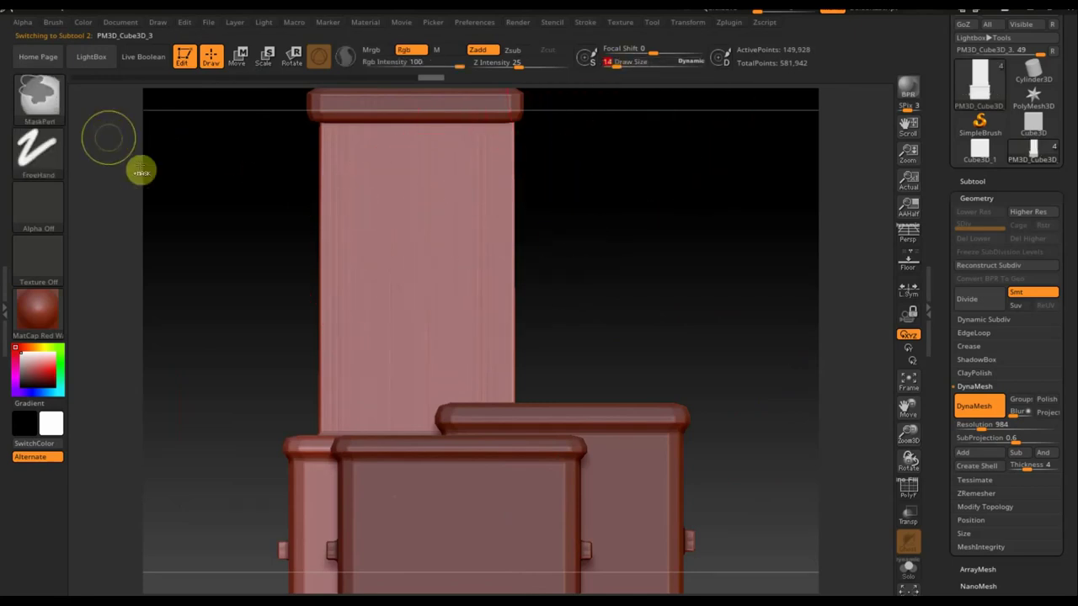
{"action": "left_click", "coordinate": [38, 150]}
{"action": "left_click", "coordinate": [93, 188]}
{"action": "mouse_move", "coordinate": [603, 233]}
{"action": "left_mouse_down", "text": "ctrl"}
{"action": "mouse_move", "coordinate": [638, 271]}
{"action": "mouse_move", "coordinate": [390, 226]}
{"action": "left_mouse_up", "text": "ctrl"}
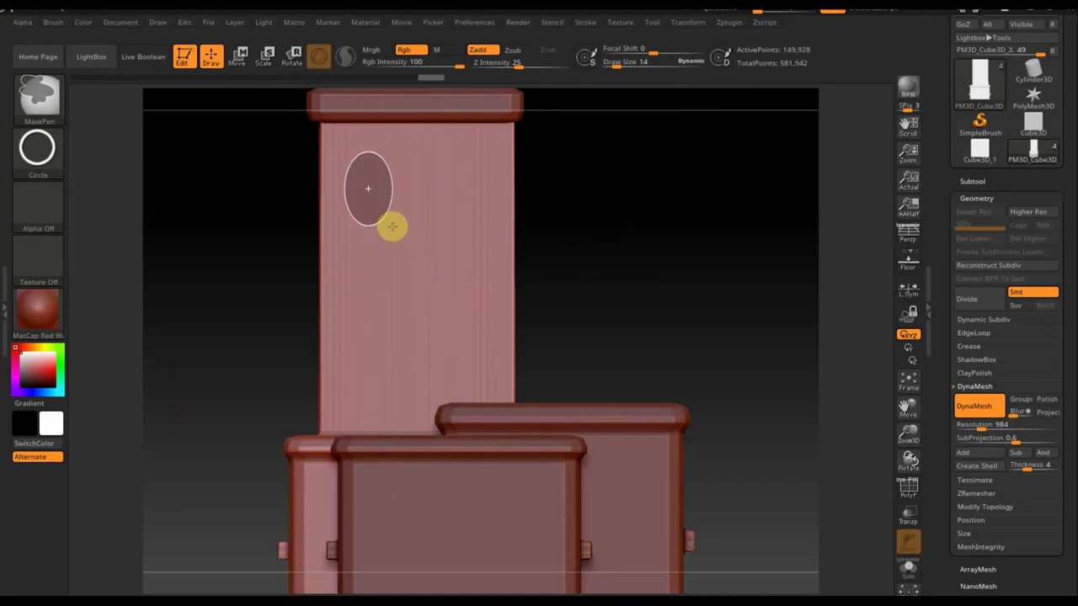
{"action": "left_click_drag", "start_coordinate": [398, 231], "coordinate": [397, 231], "text": "ctrl"}
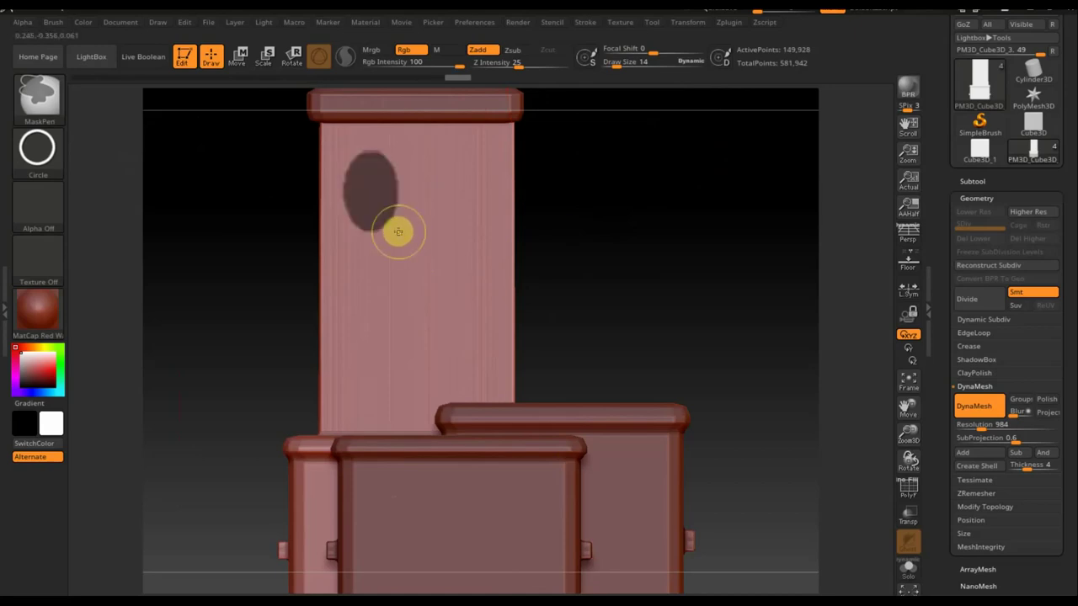
{"action": "left_click_drag", "start_coordinate": [552, 245], "coordinate": [487, 232], "text": "ctrl"}
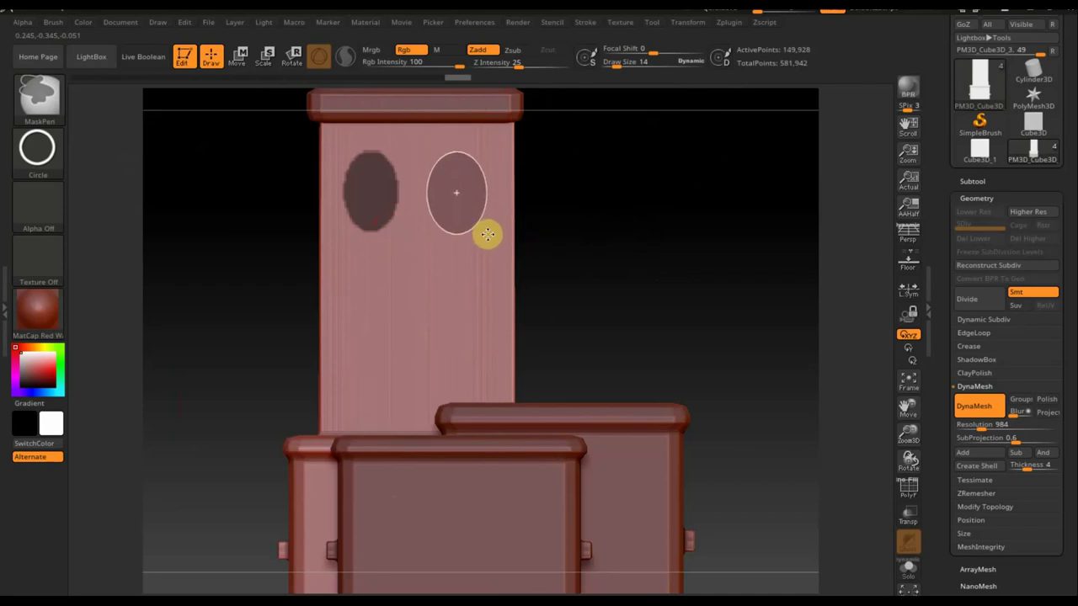
{"action": "left_click_drag", "start_coordinate": [487, 235], "coordinate": [487, 236], "text": "ctrl"}
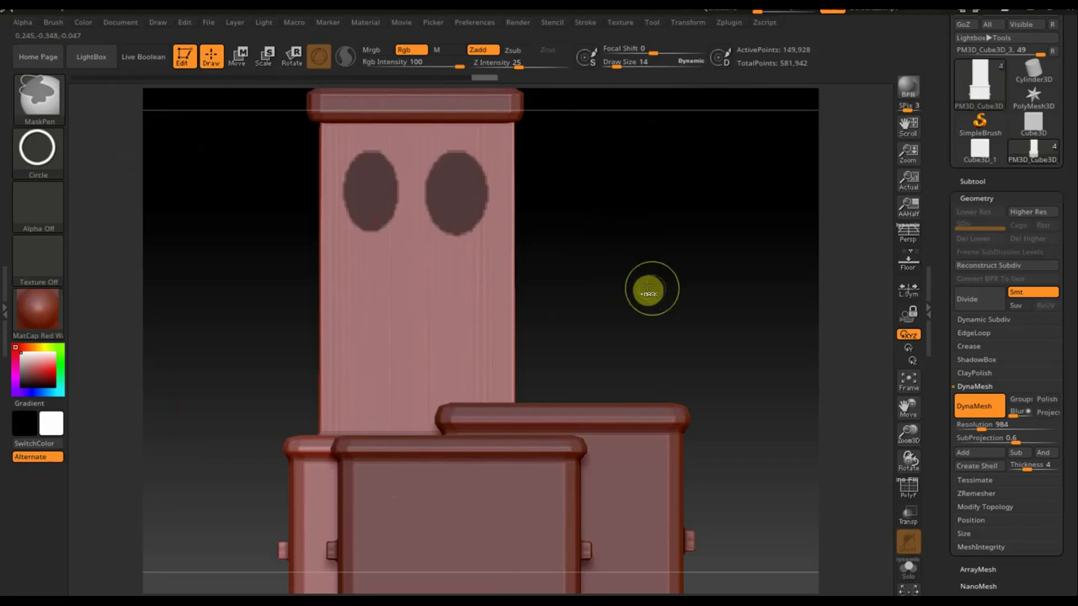
Extend the ovals into two arched window masks with rectangles, clearing the gap between them
{"action": "left_click", "coordinate": [42, 152]}
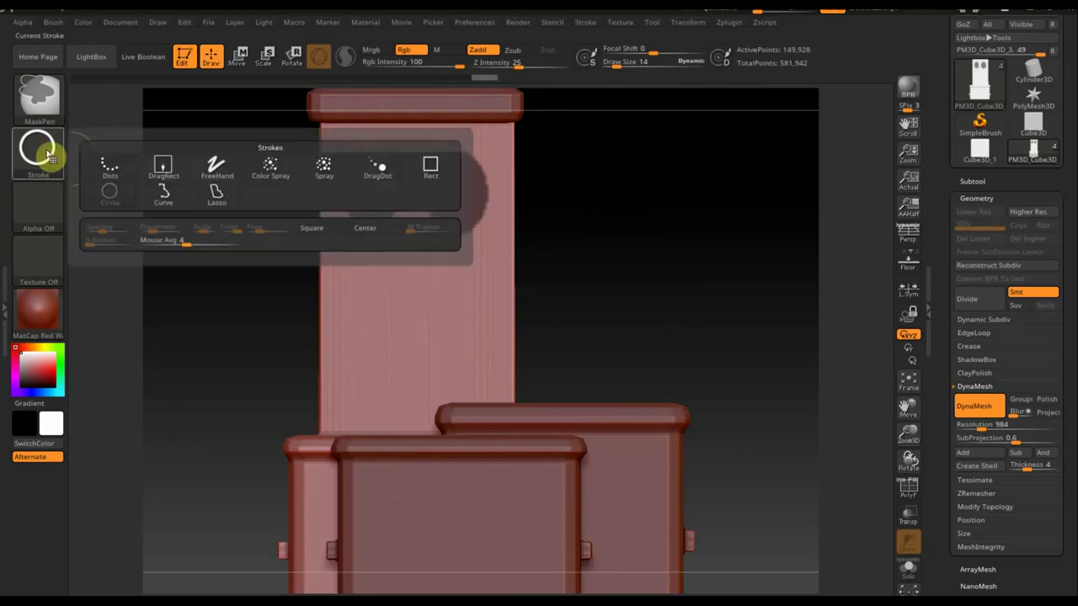
{"action": "left_click", "coordinate": [221, 167]}
{"action": "left_click_drag", "start_coordinate": [640, 334], "coordinate": [282, 221], "text": "ctrl"}
{"action": "mouse_move", "coordinate": [679, 292]}
{"action": "left_mouse_down", "text": "ctrl"}
{"action": "mouse_move", "coordinate": [558, 193]}
{"action": "mouse_move", "coordinate": [488, 173]}
{"action": "mouse_move", "coordinate": [483, 159]}
{"action": "left_mouse_up", "text": "ctrl"}
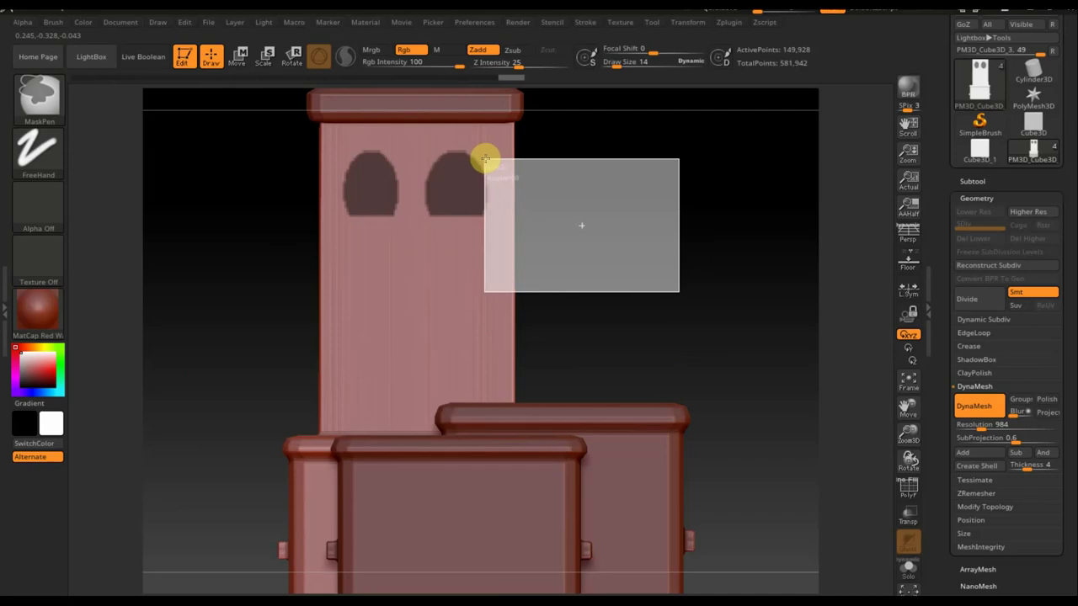
{"action": "left_click_drag", "start_coordinate": [486, 158], "coordinate": [484, 158], "text": "ctrl"}
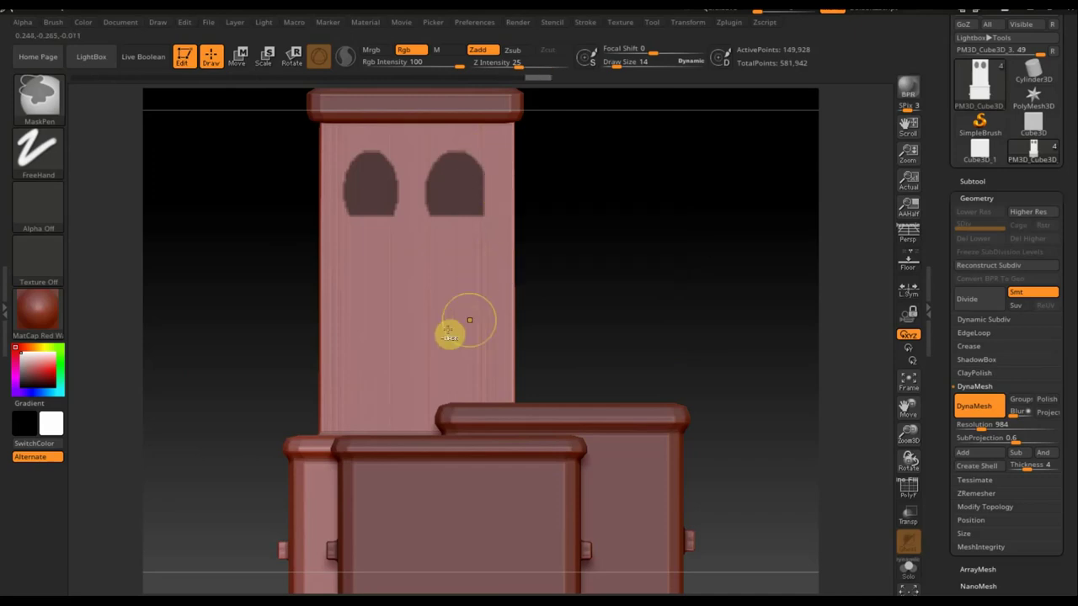
{"action": "left_click_drag", "start_coordinate": [278, 135], "coordinate": [344, 282], "text": "ctrl"}
{"action": "mouse_move", "coordinate": [188, 249]}
{"action": "left_mouse_down", "text": "ctrl"}
{"action": "mouse_move", "coordinate": [231, 337]}
{"action": "mouse_move", "coordinate": [329, 320]}
{"action": "mouse_move", "coordinate": [438, 282]}
{"action": "mouse_move", "coordinate": [438, 245]}
{"action": "left_mouse_up", "text": "ctrl"}
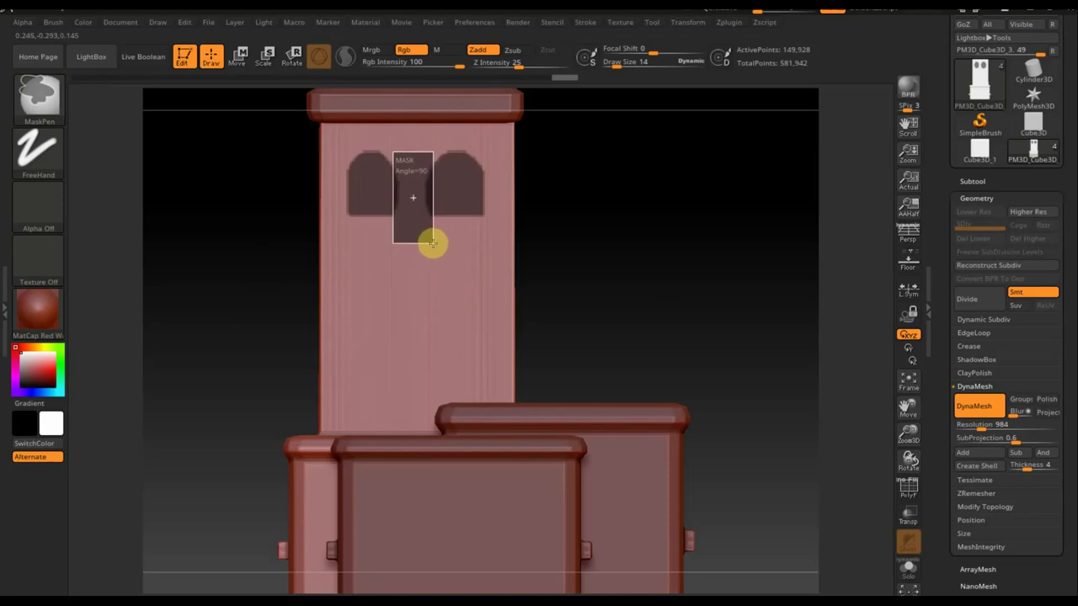
{"action": "left_click_drag", "start_coordinate": [432, 244], "coordinate": [433, 241], "text": "ctrl"}
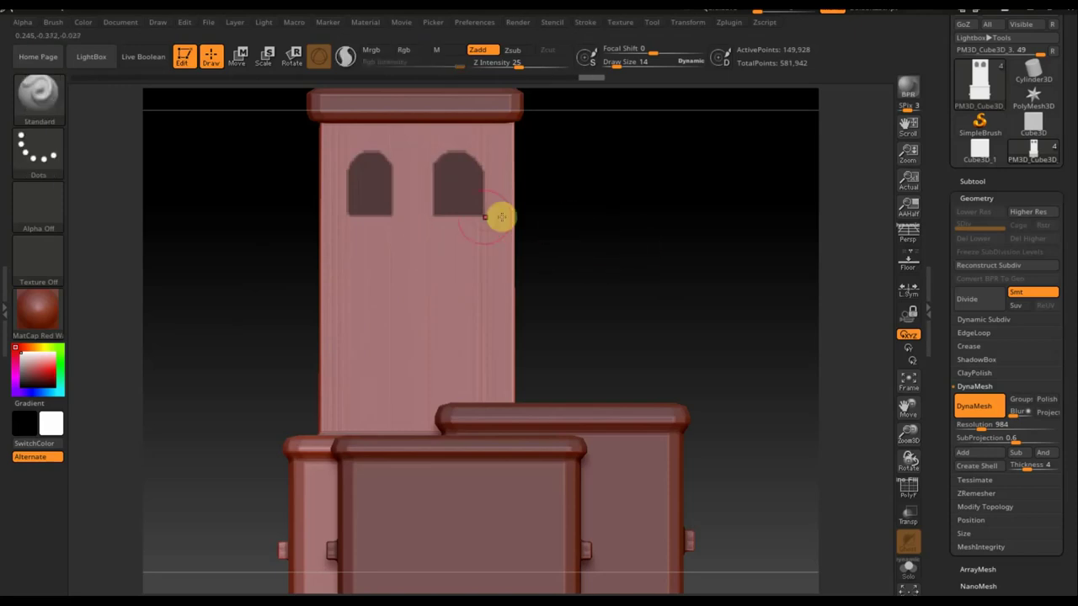
Tidy the mask beside the left arched window
{"action": "left_click_drag", "start_coordinate": [623, 214], "coordinate": [642, 234]}
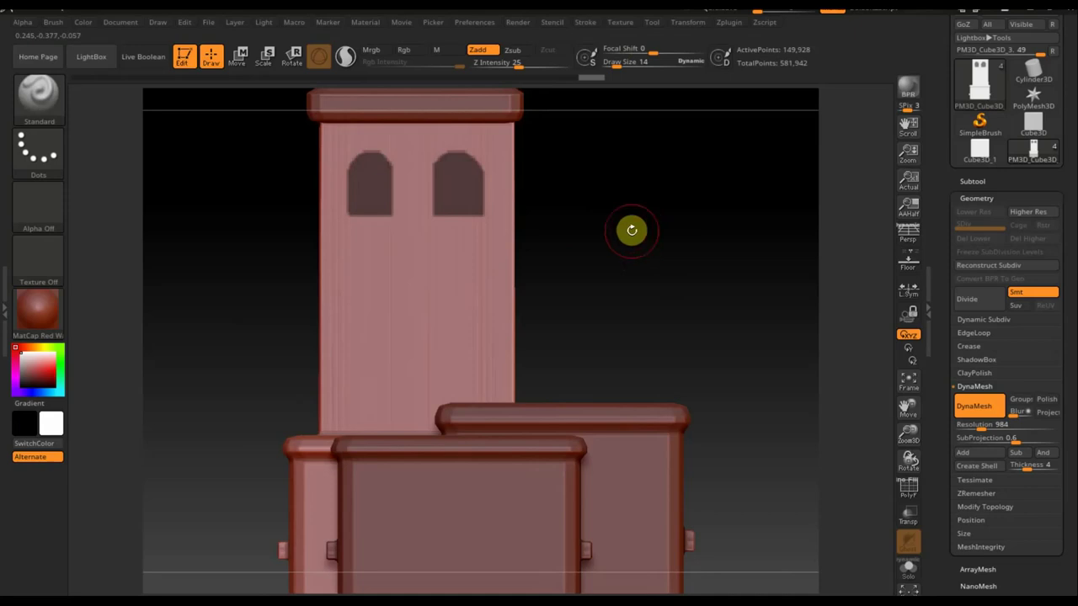
{"action": "key", "text": "ctrl+shift"}
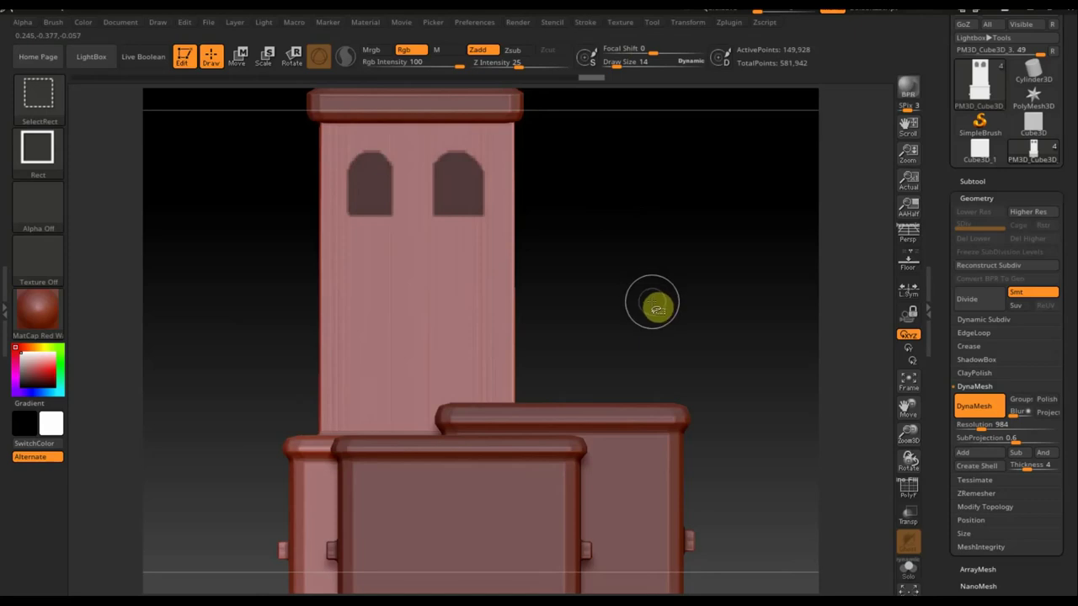
{"action": "mouse_move", "coordinate": [650, 301]}
{"action": "left_mouse_down", "text": "ctrl+shift"}
{"action": "mouse_move", "coordinate": [614, 256]}
{"action": "mouse_move", "coordinate": [645, 285]}
{"action": "mouse_move", "coordinate": [480, 152]}
{"action": "left_mouse_up", "text": "ctrl+shift"}
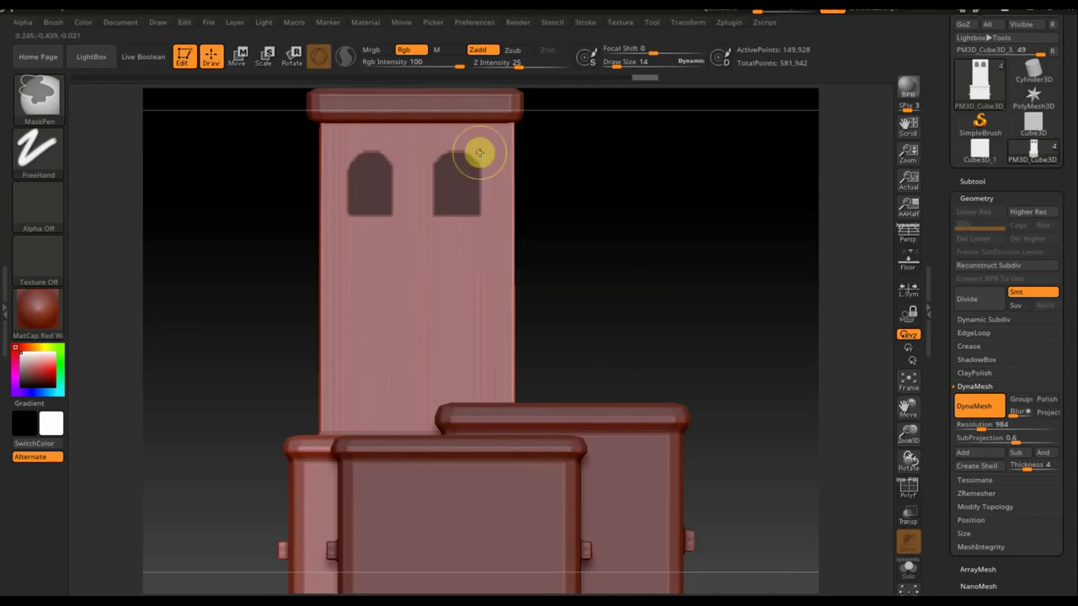
{"action": "left_click_drag", "start_coordinate": [238, 143], "coordinate": [346, 275], "text": "ctrl"}
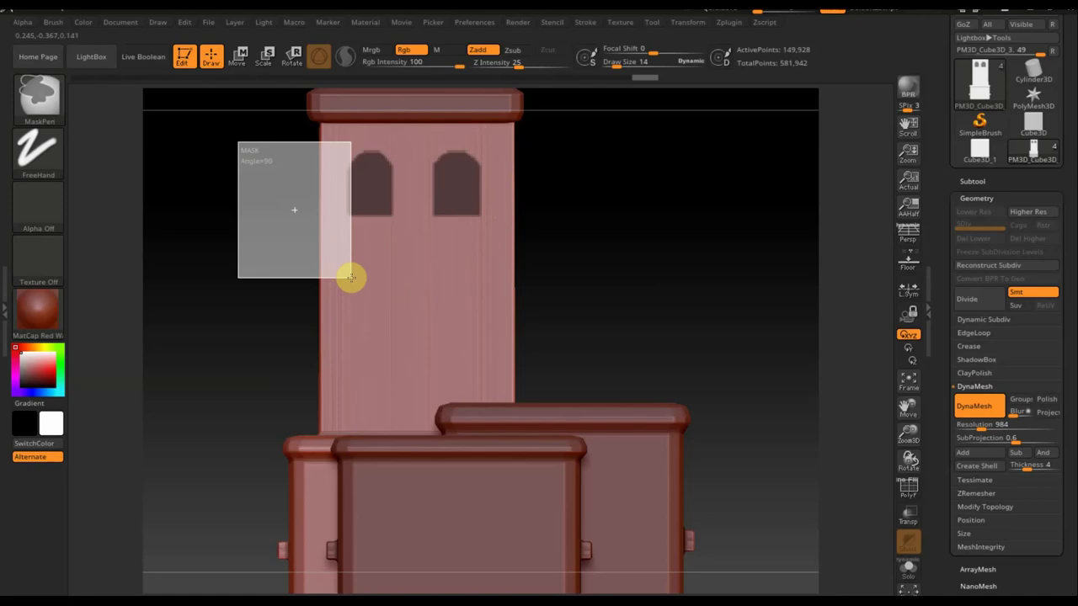
{"action": "left_click_drag", "start_coordinate": [351, 278], "coordinate": [351, 278], "text": "ctrl"}
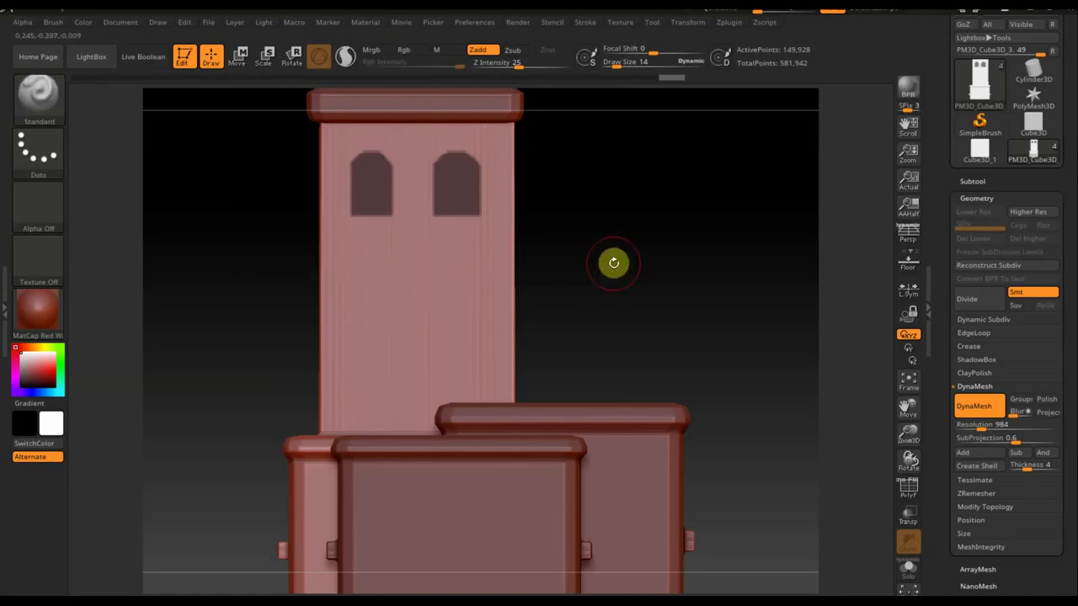
{"action": "key", "text": "ctrl"}
Invert the mask and inset the two arched windows with the Transpose gizmo
{"action": "left_click", "coordinate": [613, 268], "text": "ctrl"}
{"action": "mouse_move", "coordinate": [613, 262]}
{"action": "left_mouse_down"}
{"action": "mouse_move", "coordinate": [603, 289]}
{"action": "mouse_move", "coordinate": [535, 296]}
{"action": "mouse_move", "coordinate": [750, 260]}
{"action": "left_mouse_up"}
{"action": "left_click", "coordinate": [251, 59]}
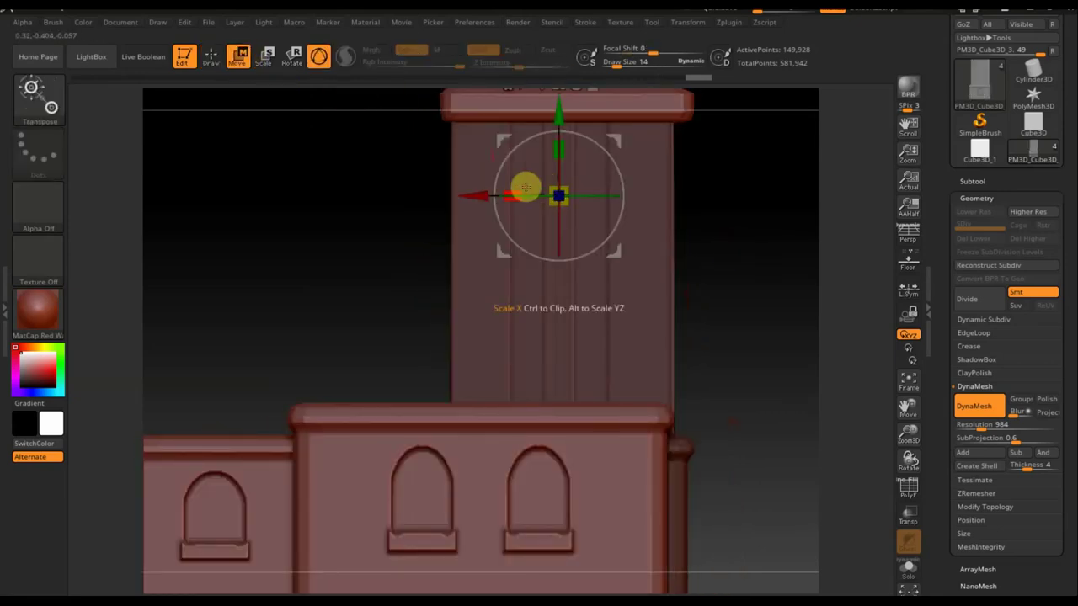
{"action": "left_click_drag", "start_coordinate": [679, 240], "coordinate": [777, 265]}
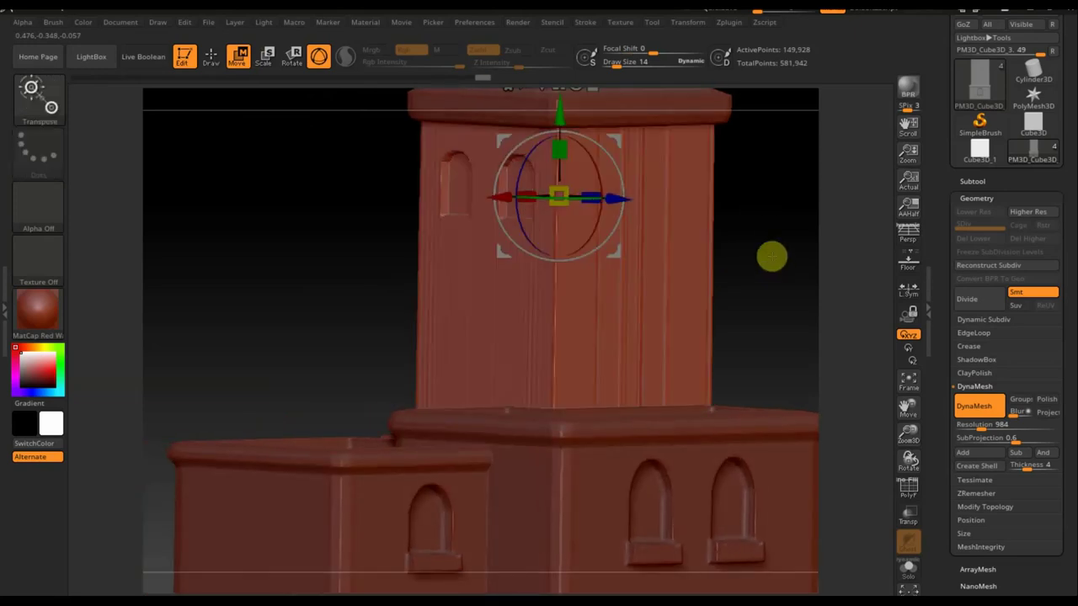
{"action": "left_click_drag", "start_coordinate": [763, 226], "coordinate": [755, 241], "text": "shift"}
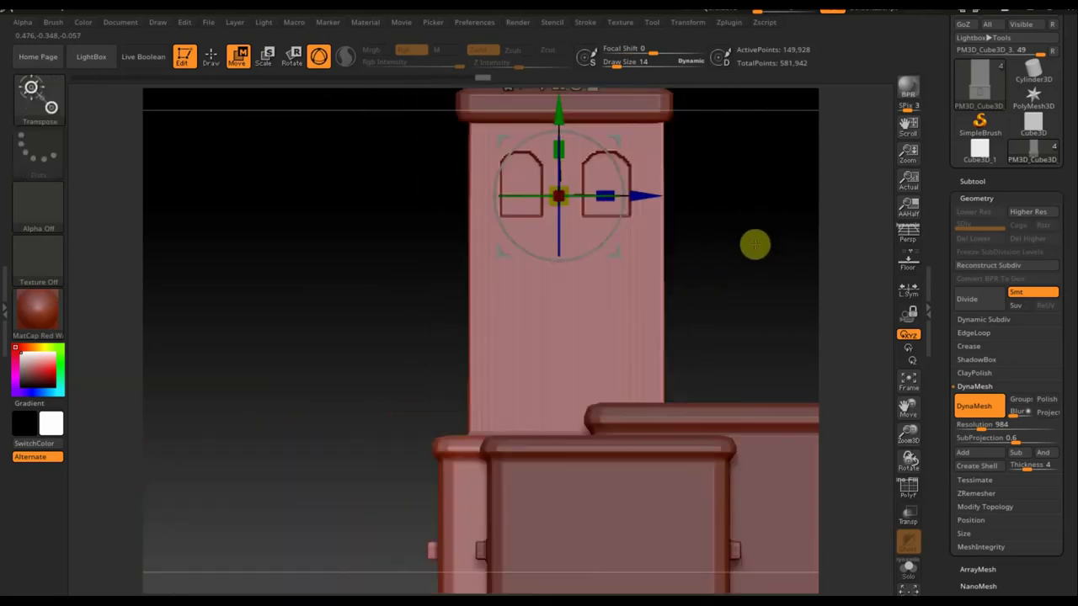
{"action": "key", "text": "ctrl"}
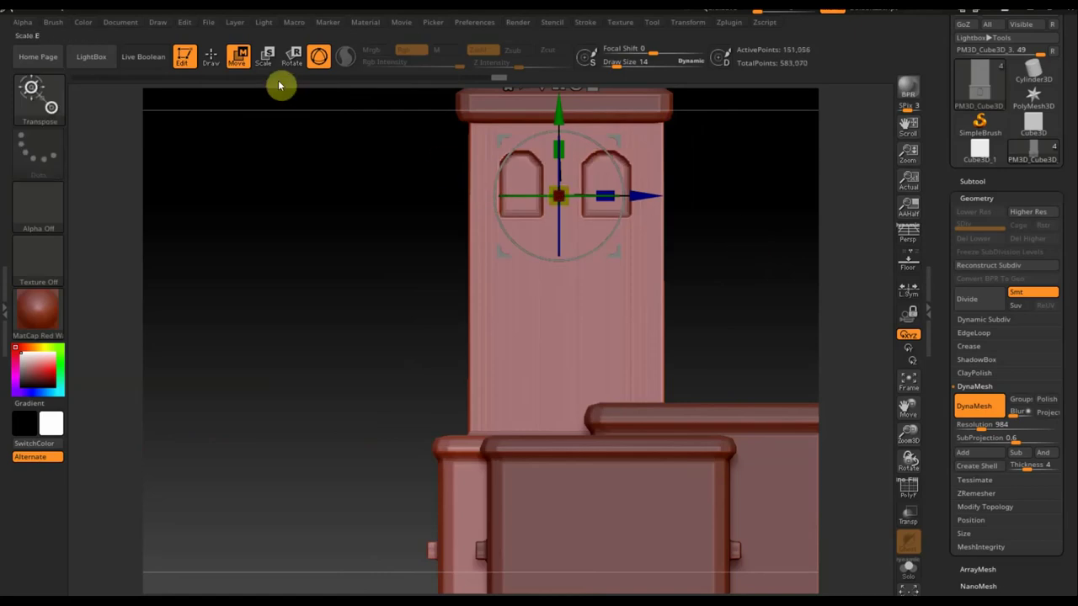
{"action": "left_click", "coordinate": [211, 56]}
{"action": "mouse_move", "coordinate": [723, 224]}
{"action": "left_mouse_down"}
{"action": "mouse_move", "coordinate": [595, 228]}
{"action": "mouse_move", "coordinate": [598, 240]}
{"action": "left_mouse_up"}
{"action": "key", "text": "ctrl"}
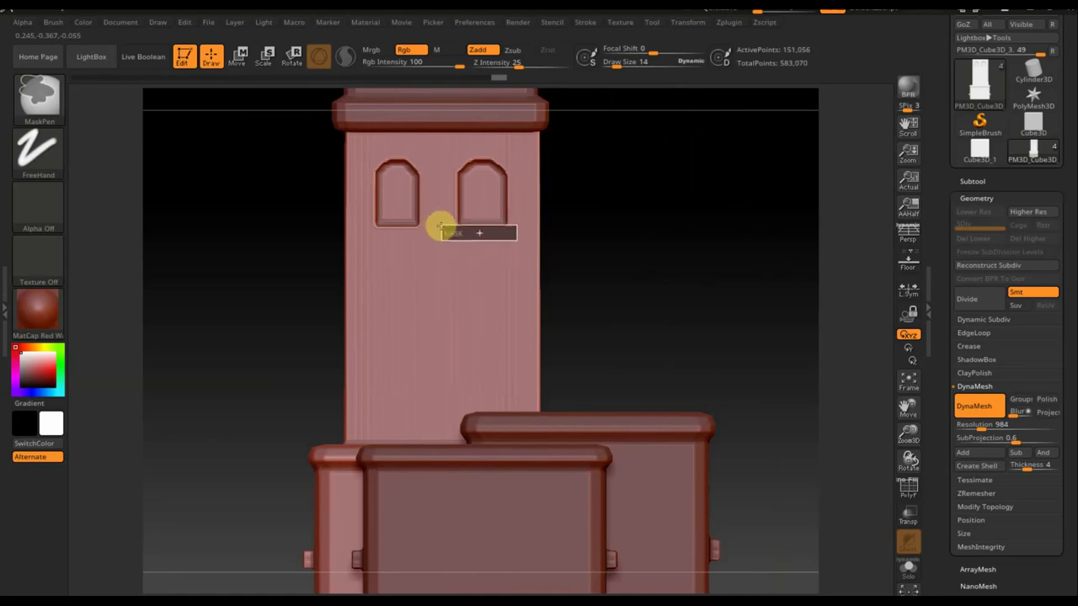
Mask a thin band under the windows and pull it out into a projecting ledge
{"action": "left_click_drag", "start_coordinate": [424, 224], "coordinate": [376, 223], "text": "ctrl"}
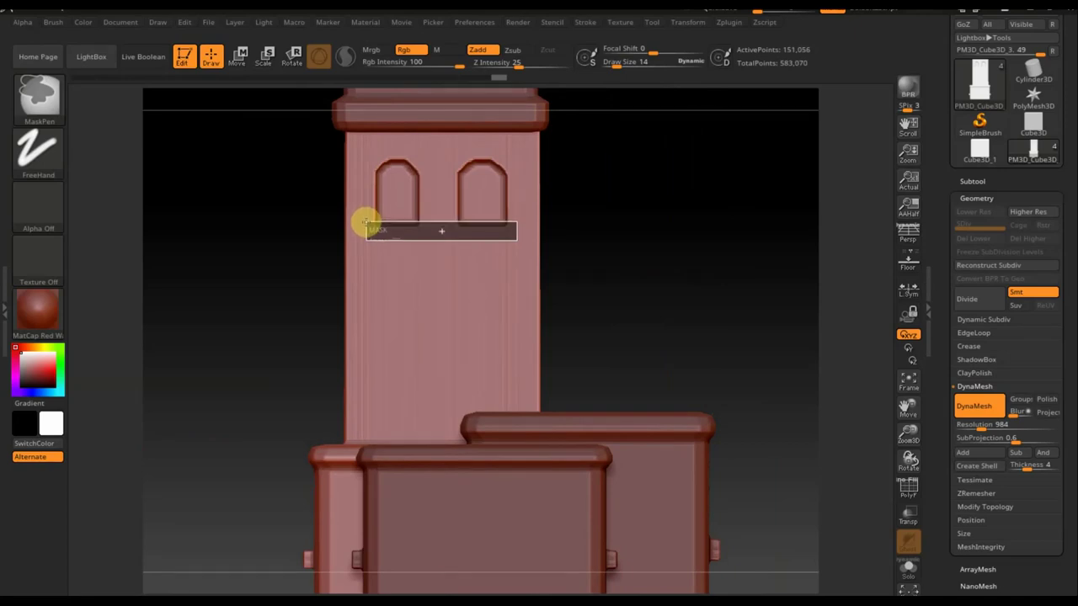
{"action": "left_click_drag", "start_coordinate": [366, 222], "coordinate": [365, 222], "text": "ctrl"}
{"action": "mouse_move", "coordinate": [637, 265]}
{"action": "left_mouse_down"}
{"action": "mouse_move", "coordinate": [630, 283]}
{"action": "mouse_move", "coordinate": [646, 285]}
{"action": "left_mouse_up"}
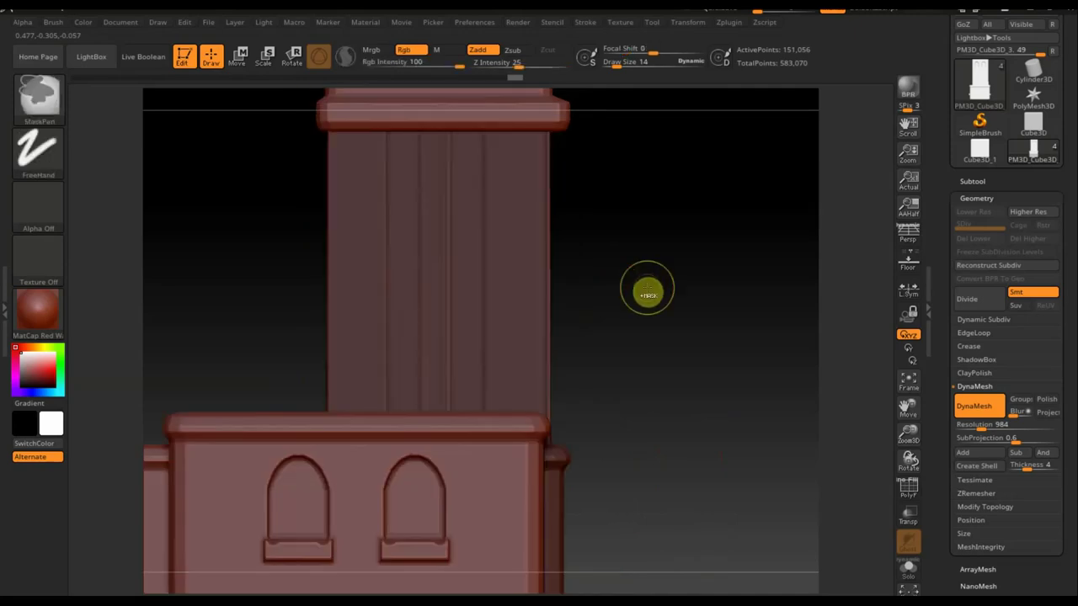
{"action": "left_click", "coordinate": [238, 57]}
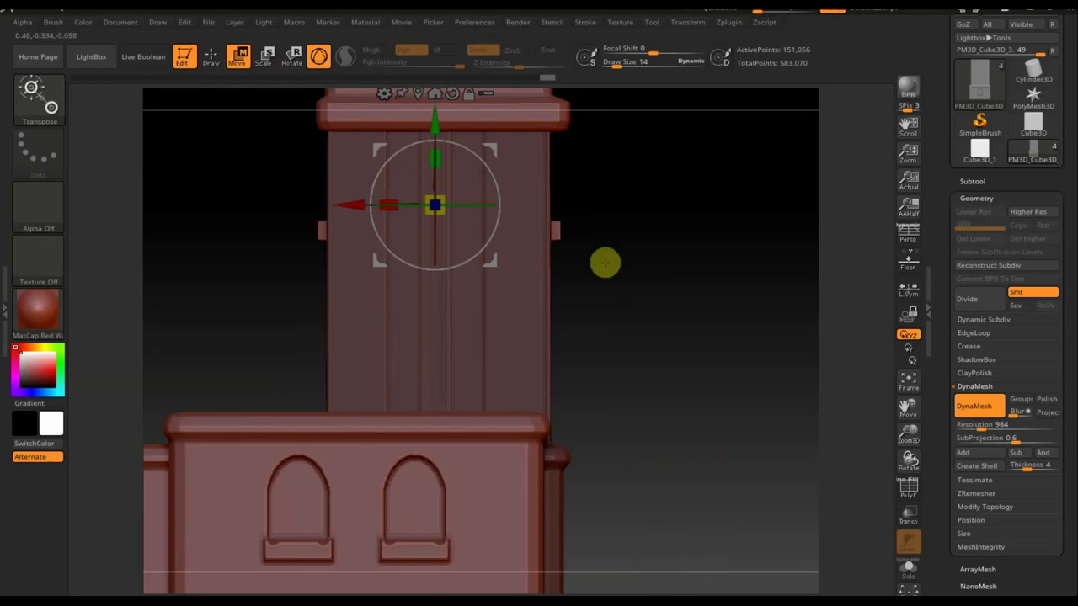
{"action": "left_click_drag", "start_coordinate": [643, 291], "coordinate": [705, 294]}
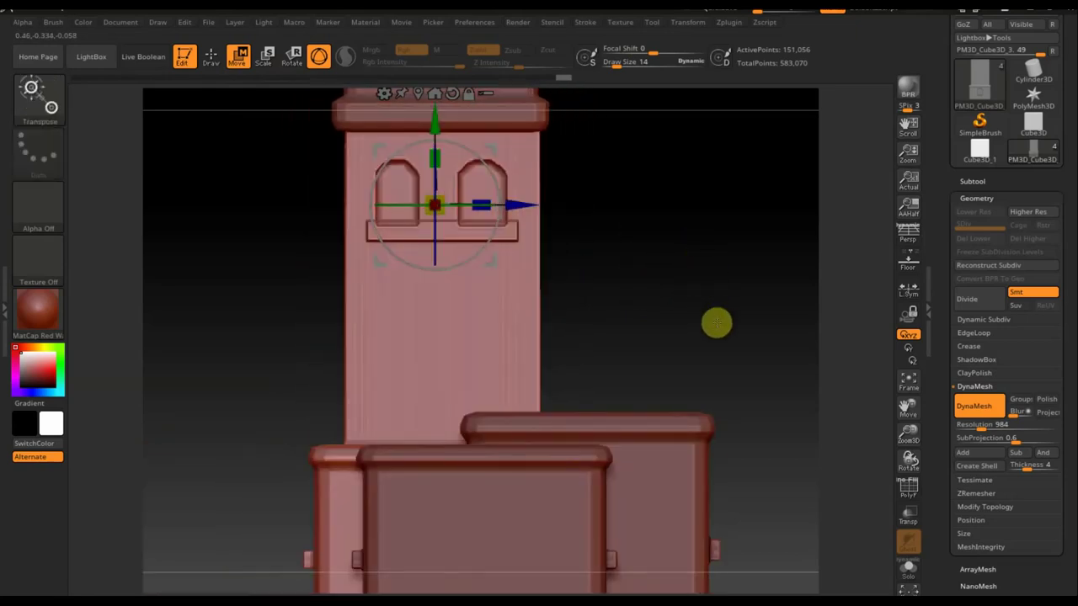
{"action": "left_click_drag", "start_coordinate": [716, 322], "coordinate": [703, 264], "text": "alt"}
{"action": "mouse_move", "coordinate": [695, 325]}
{"action": "left_mouse_down", "text": "shift"}
{"action": "mouse_move", "coordinate": [651, 355]}
{"action": "mouse_move", "coordinate": [677, 368]}
{"action": "left_mouse_up", "text": "shift"}
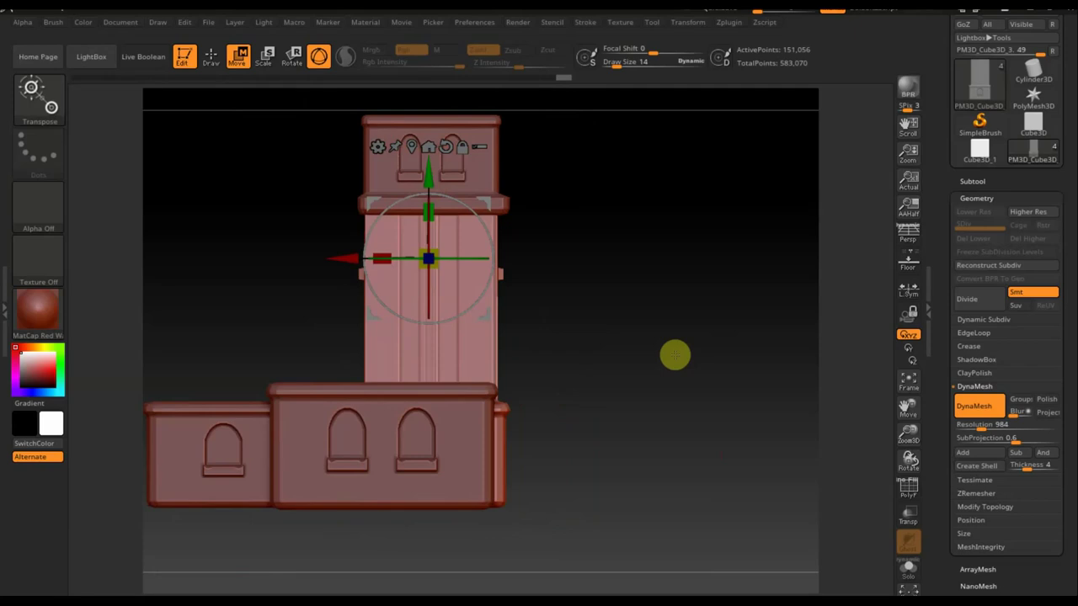
{"action": "left_click", "coordinate": [211, 55]}
{"action": "mouse_move", "coordinate": [625, 298]}
{"action": "left_mouse_down"}
{"action": "mouse_move", "coordinate": [648, 296]}
{"action": "mouse_move", "coordinate": [670, 347]}
{"action": "left_mouse_up"}
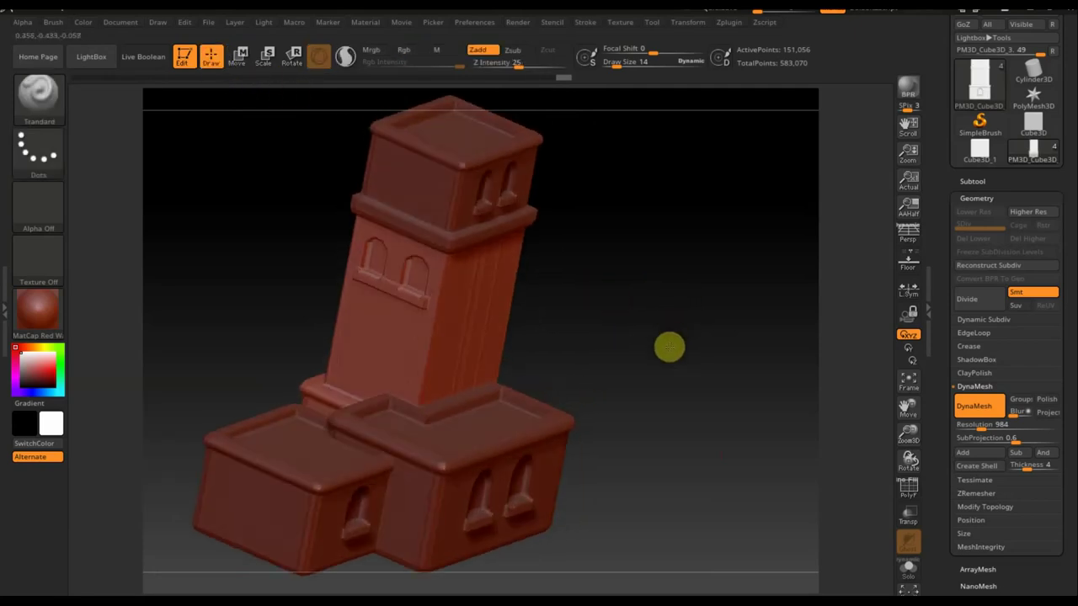
Return to a front view fitting the whole building and expand the Subtool list
{"action": "mouse_move", "coordinate": [670, 347]}
{"action": "left_mouse_down"}
{"action": "mouse_move", "coordinate": [739, 301]}
{"action": "mouse_move", "coordinate": [650, 303]}
{"action": "mouse_move", "coordinate": [650, 317]}
{"action": "mouse_move", "coordinate": [707, 328]}
{"action": "mouse_move", "coordinate": [719, 342]}
{"action": "mouse_move", "coordinate": [696, 401]}
{"action": "mouse_move", "coordinate": [680, 339]}
{"action": "mouse_move", "coordinate": [663, 352]}
{"action": "mouse_move", "coordinate": [700, 363]}
{"action": "mouse_move", "coordinate": [710, 402]}
{"action": "mouse_move", "coordinate": [729, 364]}
{"action": "mouse_move", "coordinate": [691, 334]}
{"action": "mouse_move", "coordinate": [654, 329]}
{"action": "mouse_move", "coordinate": [725, 366]}
{"action": "left_mouse_up"}
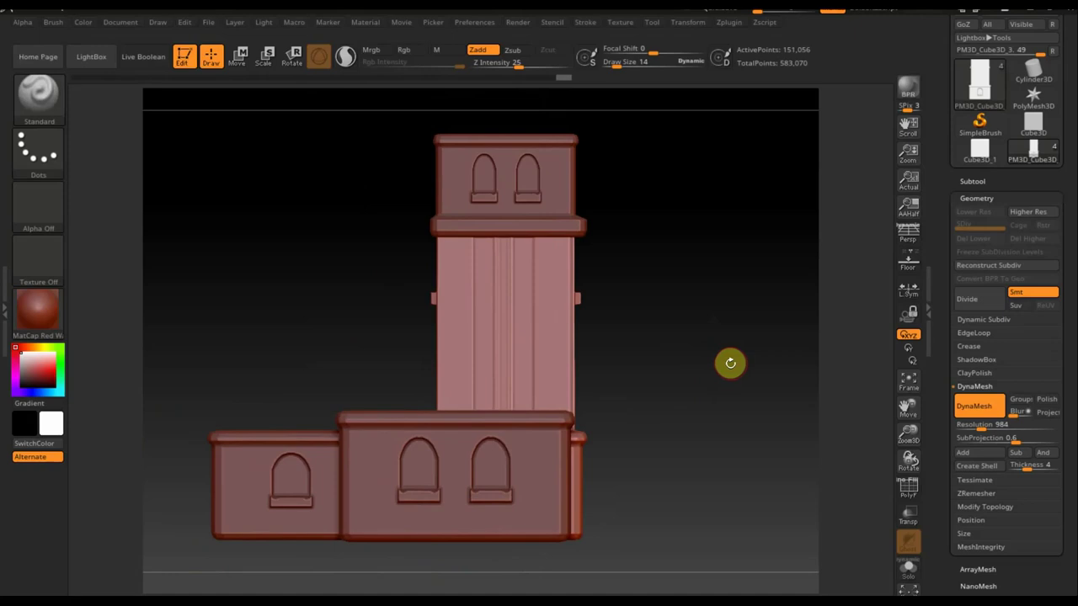
{"action": "mouse_move", "coordinate": [738, 379]}
{"action": "left_mouse_down", "text": "alt"}
{"action": "mouse_move", "coordinate": [657, 378]}
{"action": "mouse_move", "coordinate": [636, 328]}
{"action": "left_mouse_up", "text": "alt"}
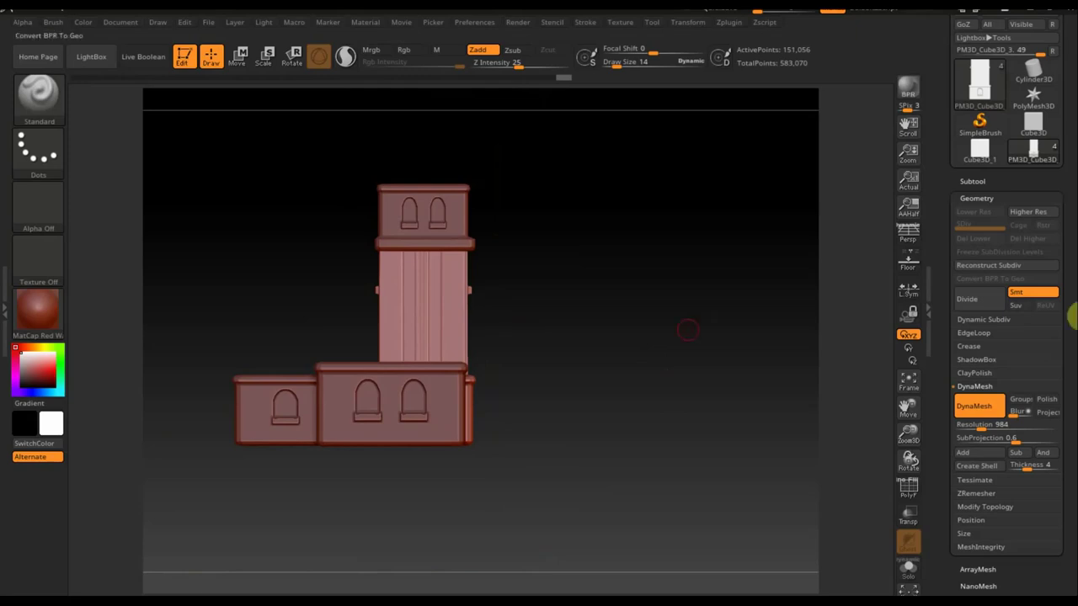
{"action": "left_click", "coordinate": [977, 182]}
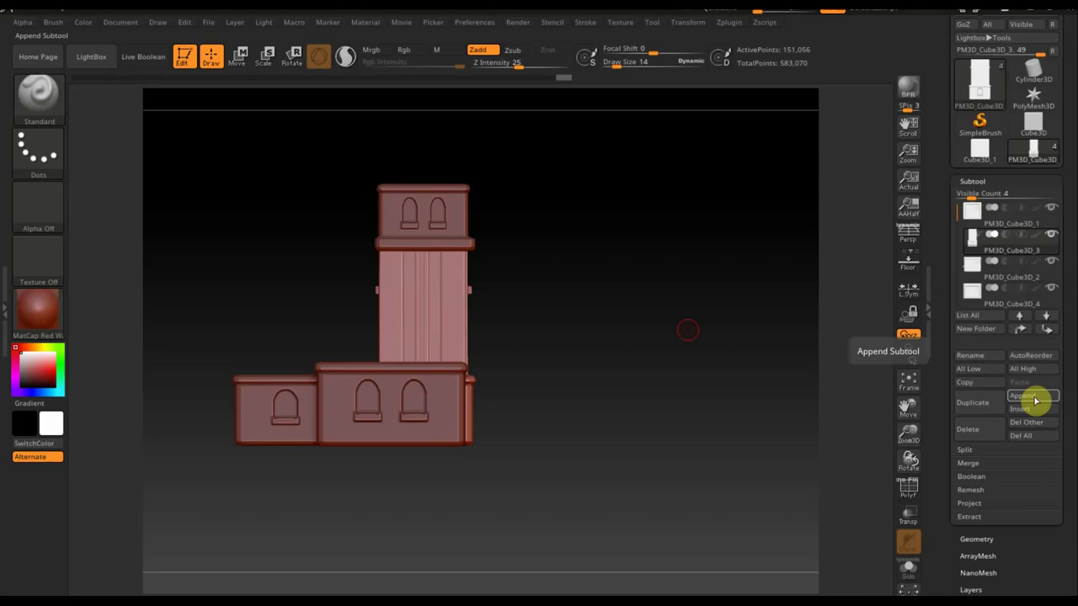
Choose the Cylinder3D primitive and set its initial X Size to 69 and Y Size to 72
{"action": "left_click", "coordinate": [979, 95]}
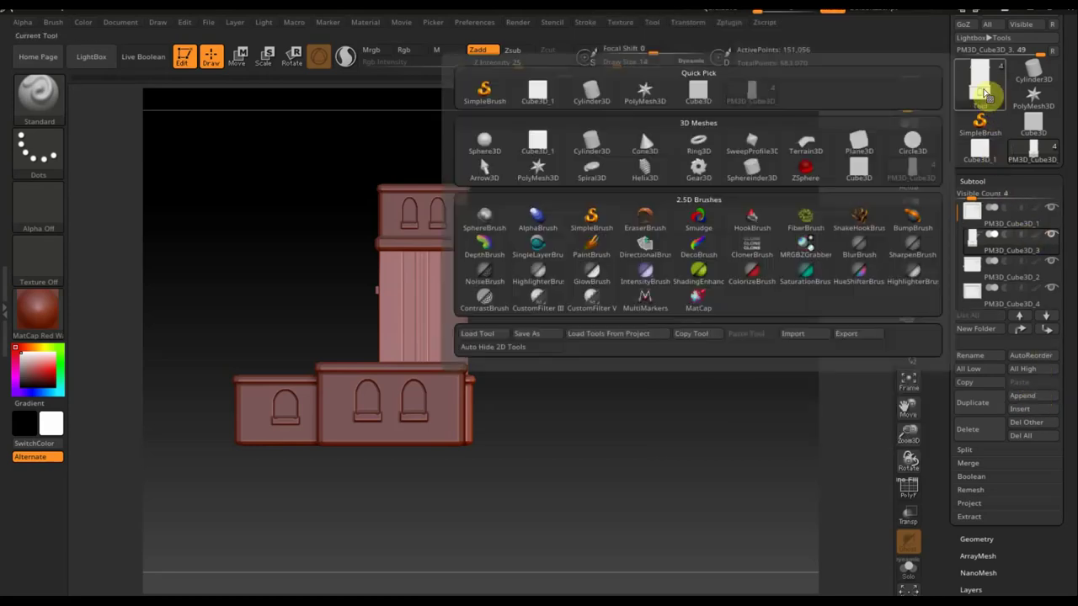
{"action": "left_click", "coordinate": [591, 141]}
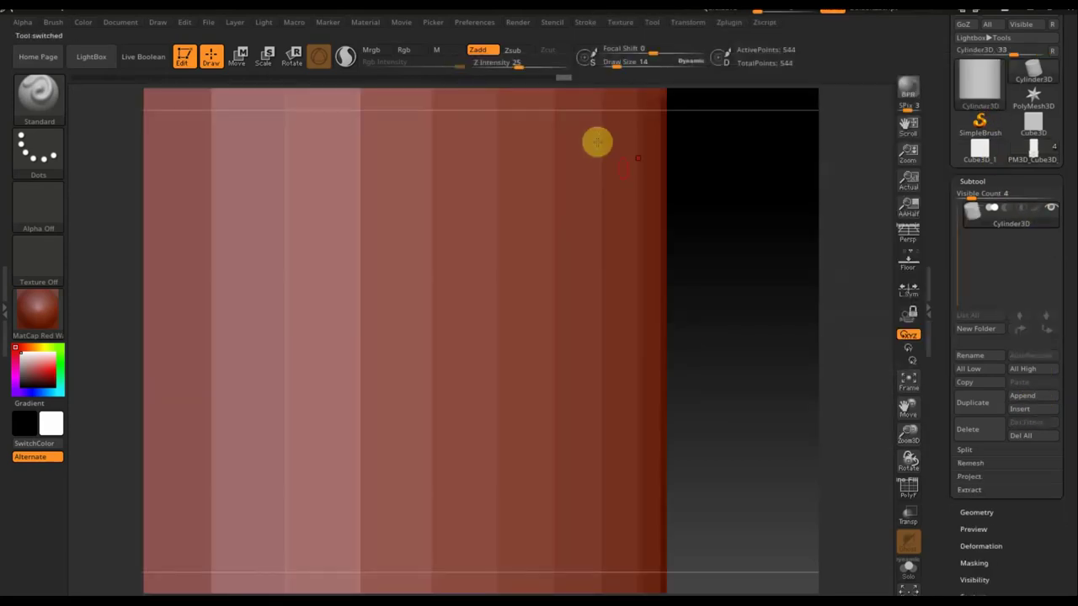
{"action": "scroll", "coordinate": [1061, 505], "scroll_direction": "down", "scroll_amount": 5}
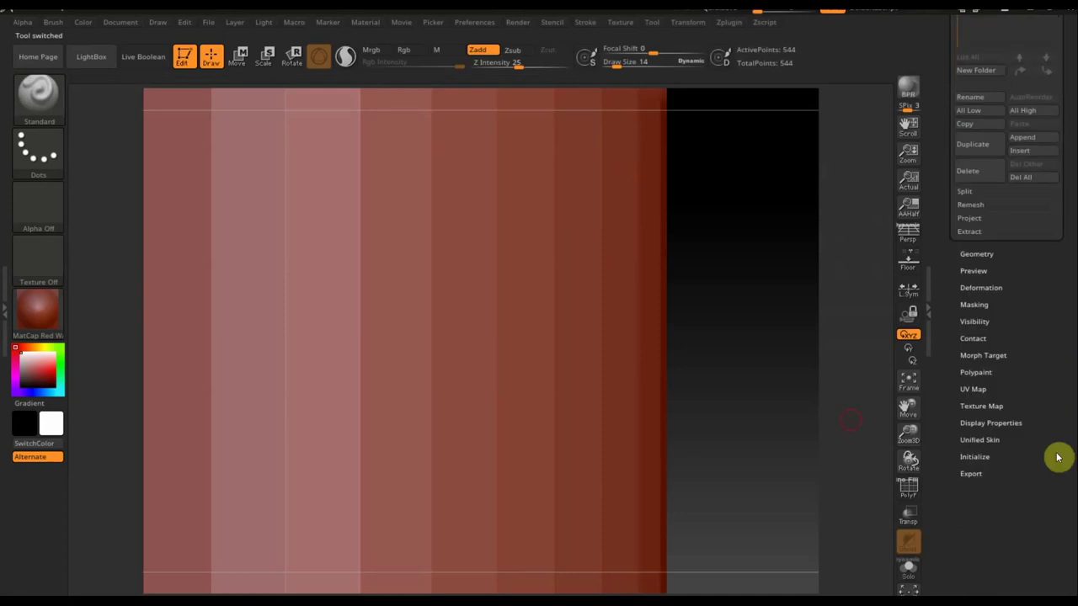
{"action": "left_click", "coordinate": [975, 457]}
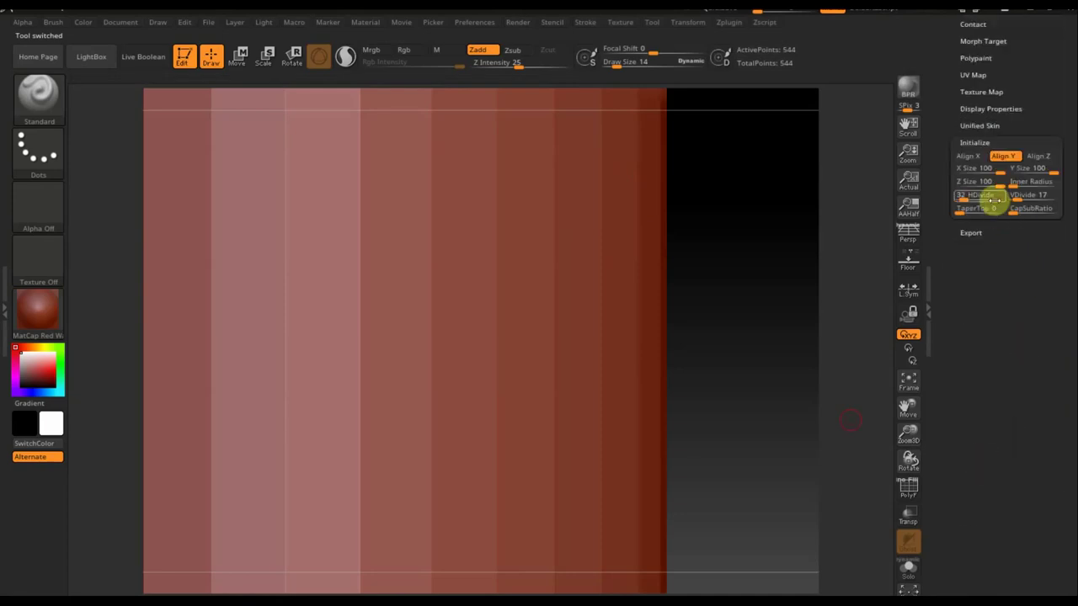
{"action": "mouse_move", "coordinate": [776, 430]}
{"action": "left_mouse_down"}
{"action": "mouse_move", "coordinate": [715, 391]}
{"action": "mouse_move", "coordinate": [683, 421]}
{"action": "mouse_move", "coordinate": [736, 397]}
{"action": "mouse_move", "coordinate": [760, 407]}
{"action": "left_mouse_up"}
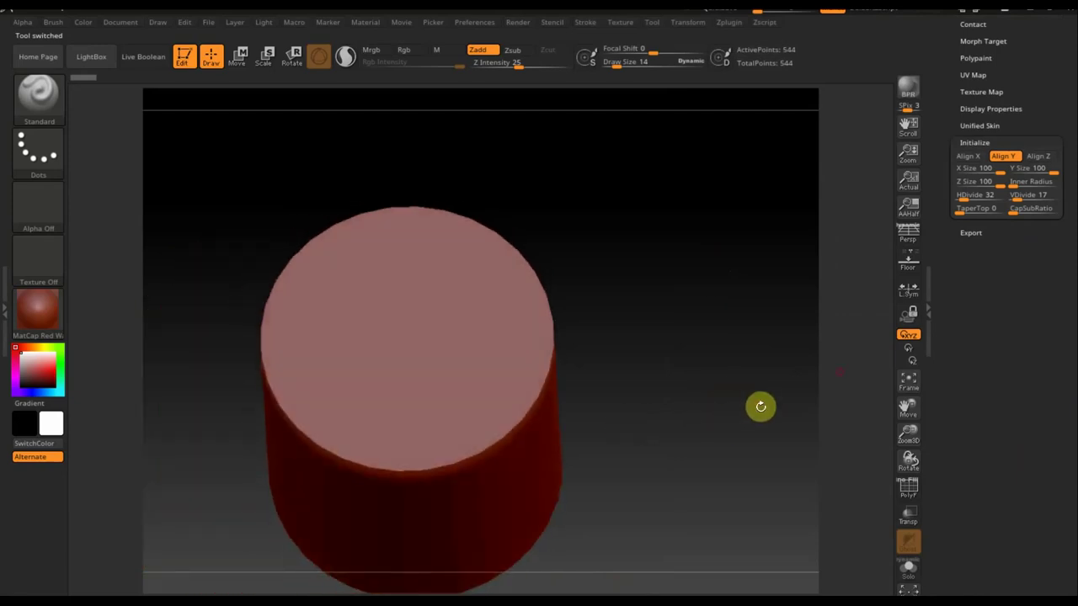
{"action": "mouse_move", "coordinate": [963, 194]}
{"action": "left_mouse_down"}
{"action": "mouse_move", "coordinate": [973, 195]}
{"action": "mouse_move", "coordinate": [963, 196]}
{"action": "left_mouse_up"}
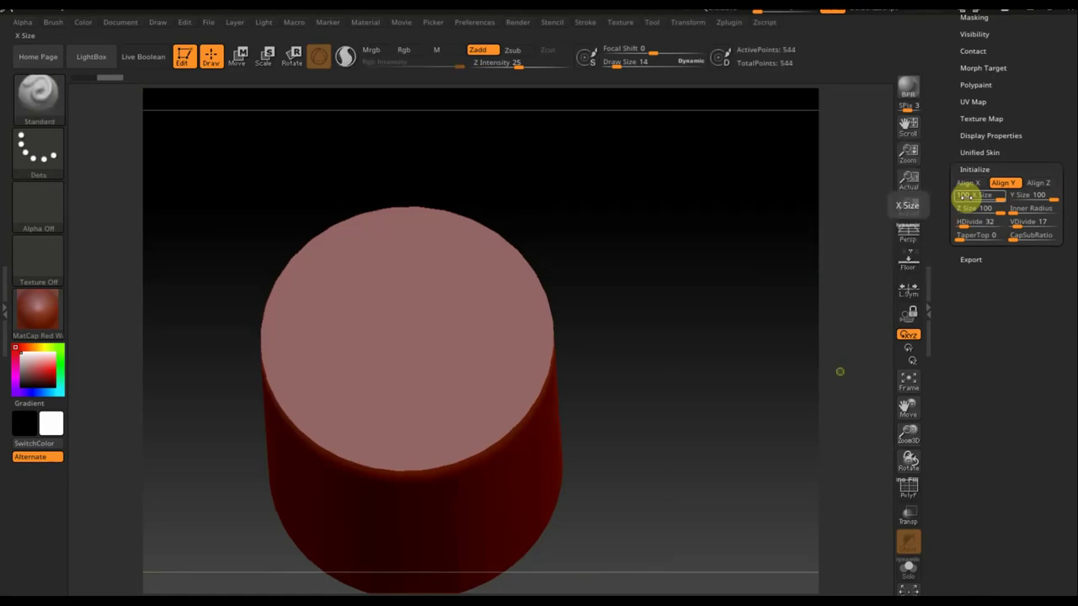
{"action": "left_click_drag", "start_coordinate": [995, 211], "coordinate": [999, 209]}
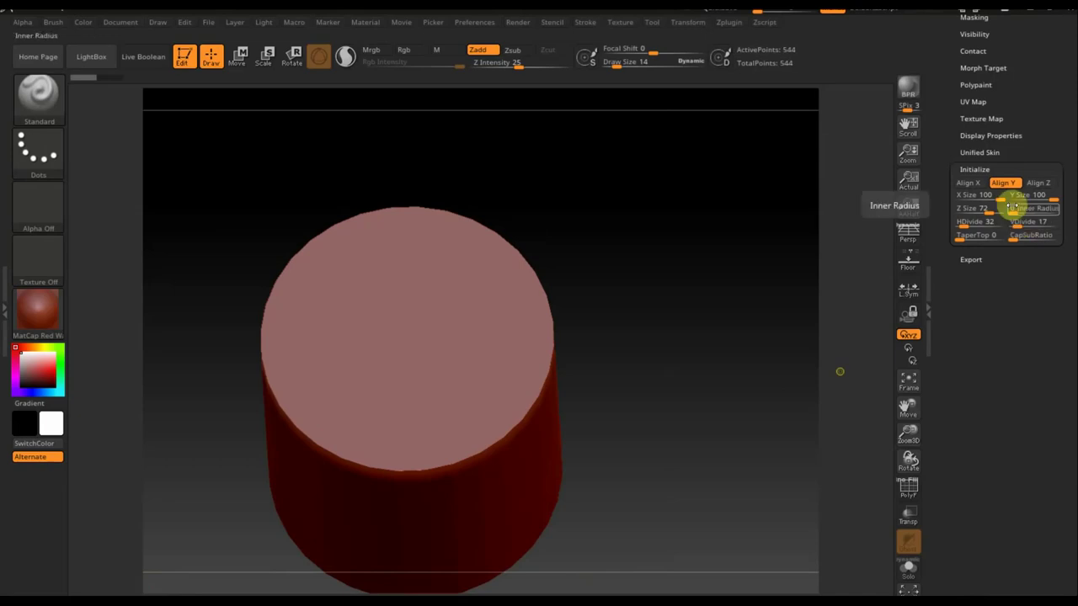
{"action": "left_click", "coordinate": [988, 199]}
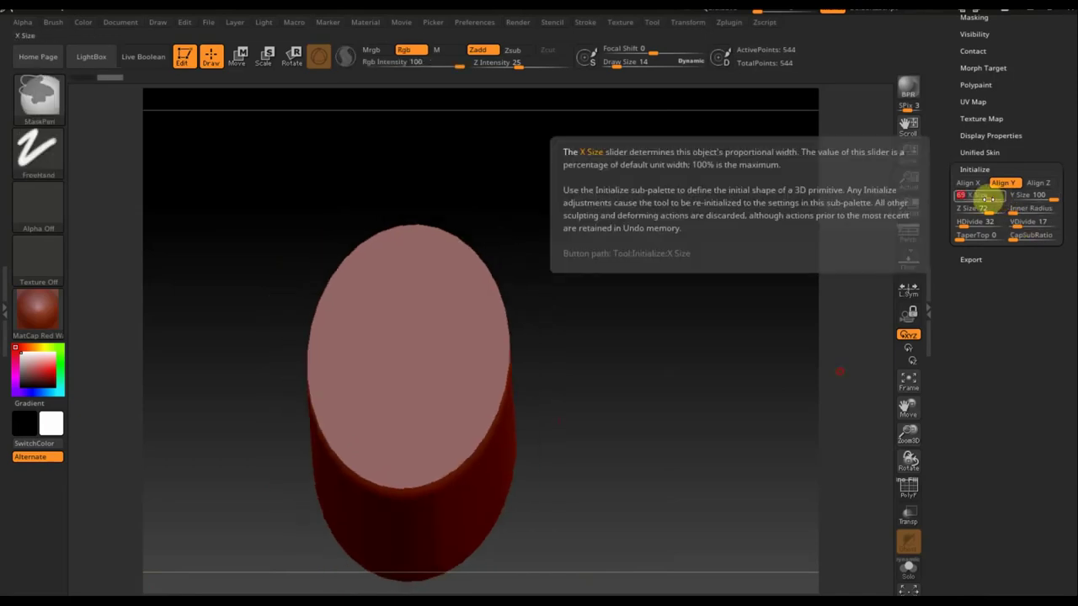
{"action": "key", "text": "Return"}
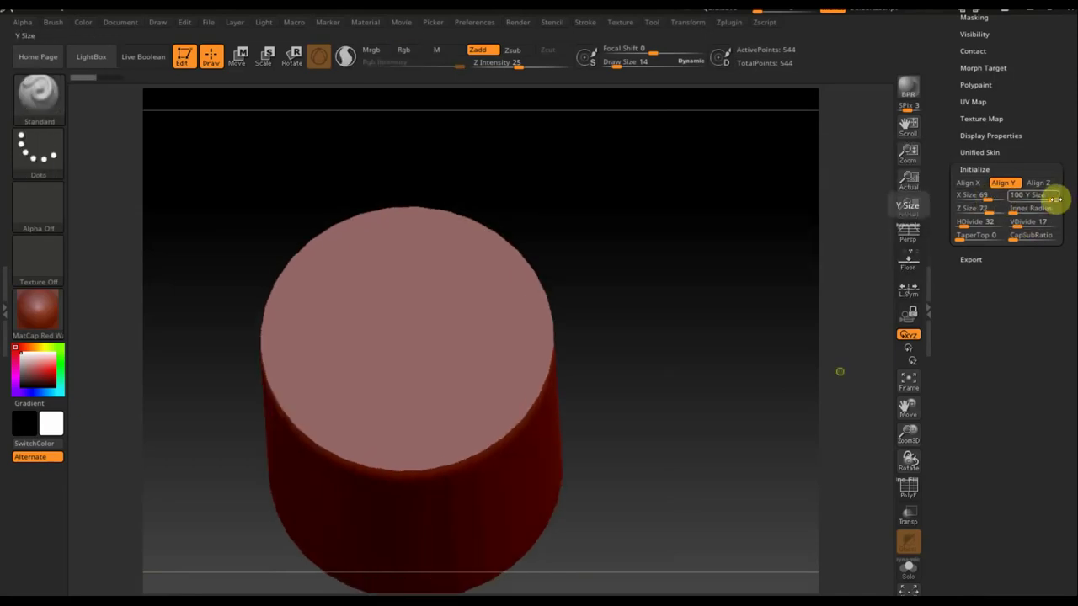
{"action": "left_click_drag", "start_coordinate": [1054, 199], "coordinate": [1045, 200]}
{"action": "type", "text": "72"}
{"action": "key", "text": "Return"}
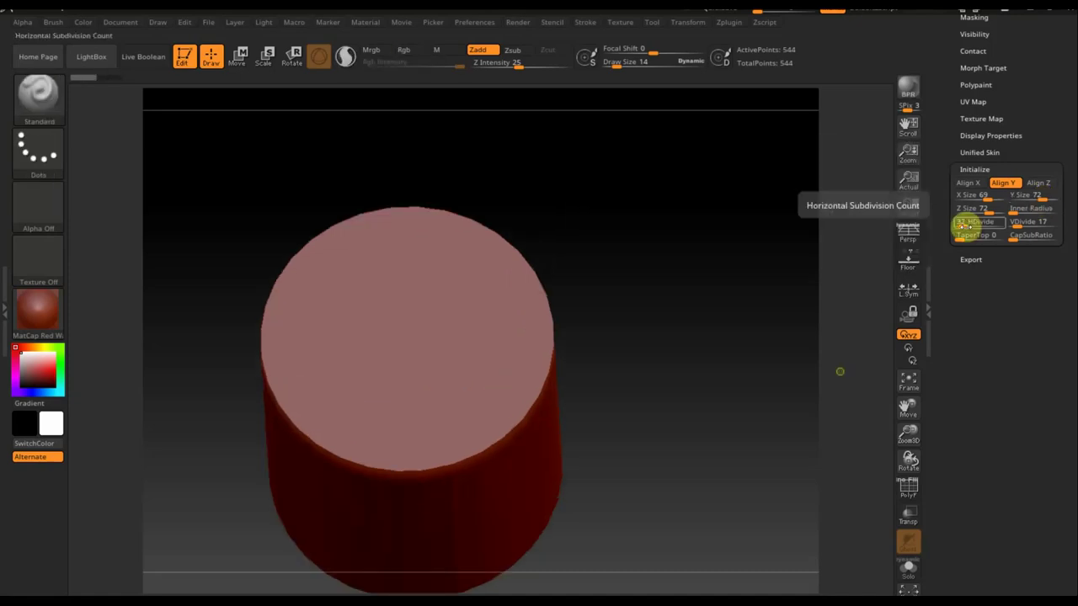
Widen the inner radius, reset TaperTop to 0, and lower VDivide to 4
{"action": "left_click_drag", "start_coordinate": [961, 237], "coordinate": [964, 238]}
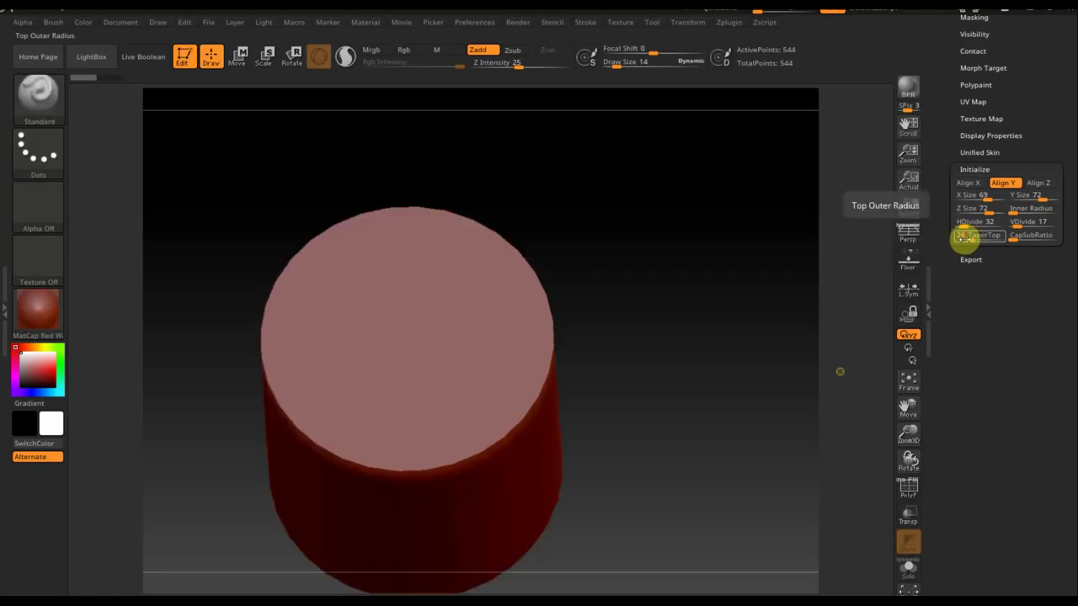
{"action": "left_click_drag", "start_coordinate": [1030, 216], "coordinate": [1037, 210]}
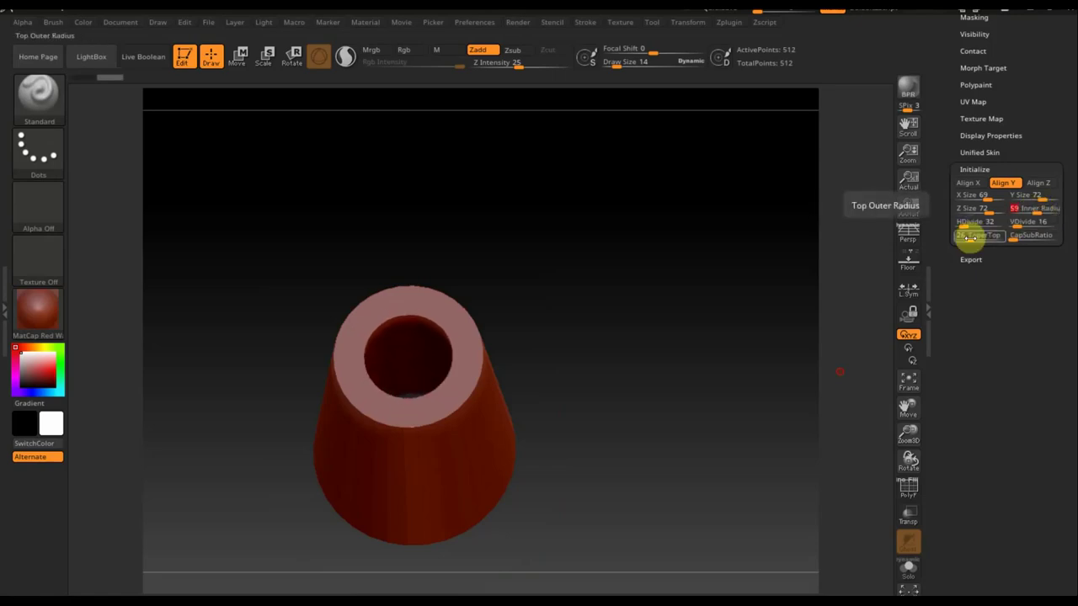
{"action": "left_click_drag", "start_coordinate": [972, 235], "coordinate": [959, 239]}
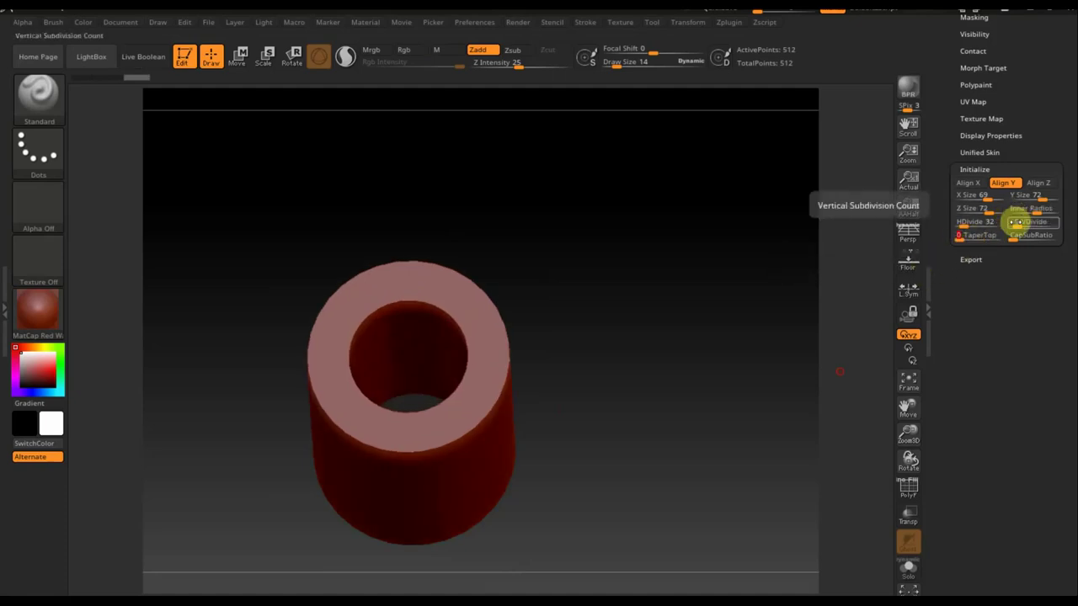
{"action": "left_click_drag", "start_coordinate": [1017, 223], "coordinate": [1014, 223]}
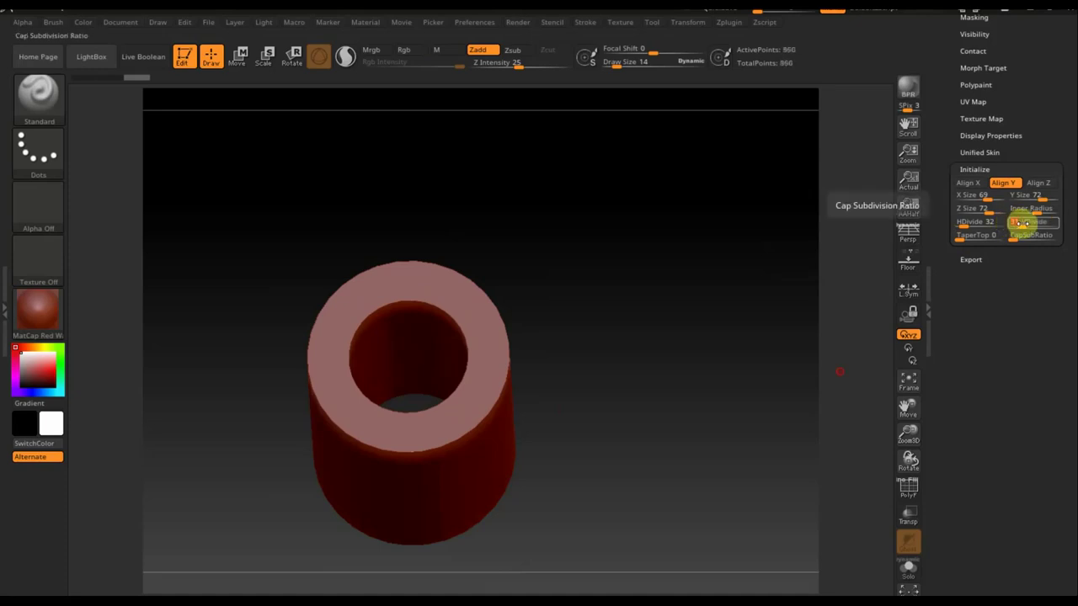
{"action": "mouse_move", "coordinate": [1029, 223]}
{"action": "left_mouse_down"}
{"action": "mouse_move", "coordinate": [1013, 223]}
{"action": "mouse_move", "coordinate": [1041, 210]}
{"action": "left_mouse_up"}
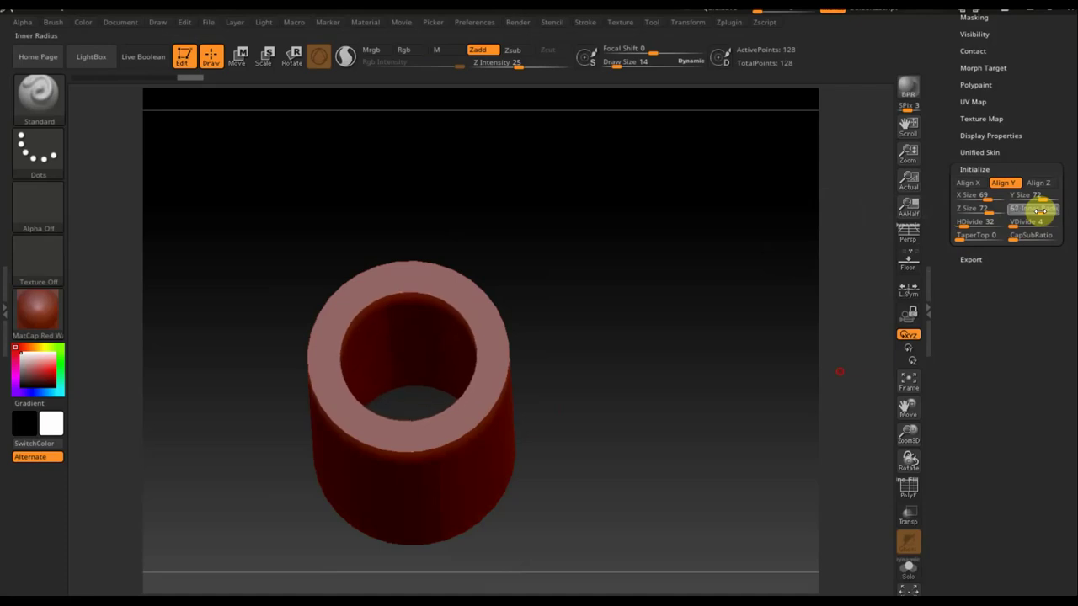
{"action": "scroll", "coordinate": [1063, 177], "scroll_direction": "up", "scroll_amount": 5}
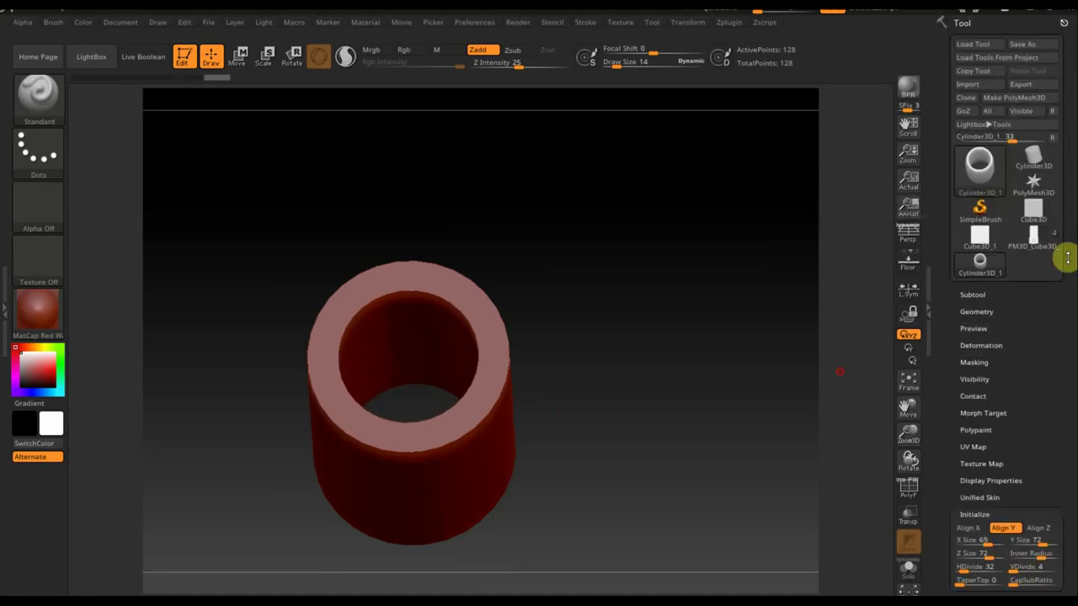
Convert the tube to a PolyMesh3D and switch back to the building model
{"action": "left_click", "coordinate": [1032, 99]}
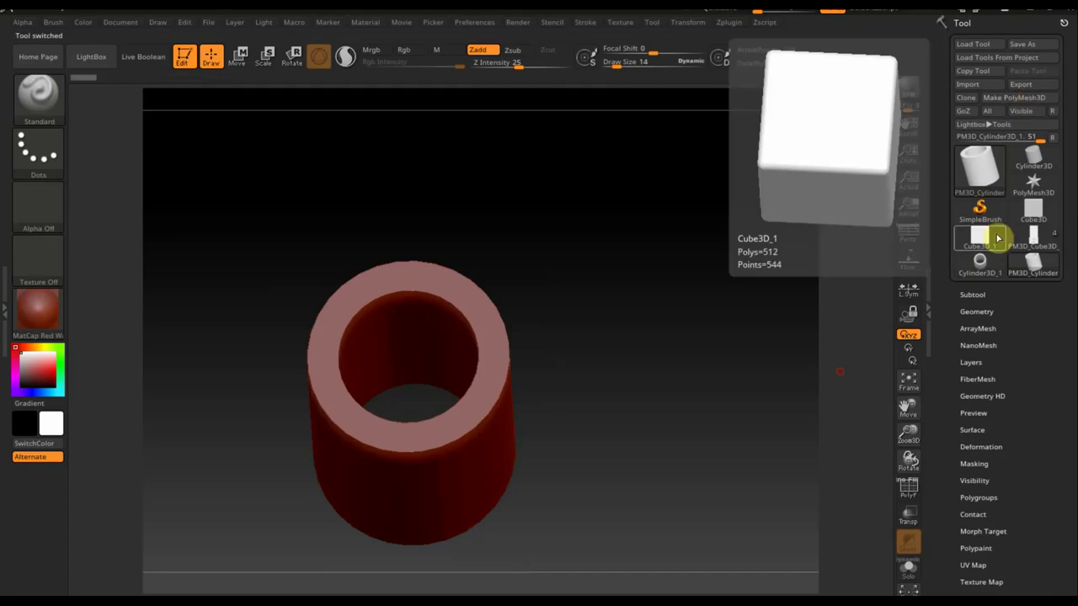
{"action": "left_click", "coordinate": [1033, 243]}
{"action": "left_click_drag", "start_coordinate": [754, 378], "coordinate": [723, 317], "text": "shift"}
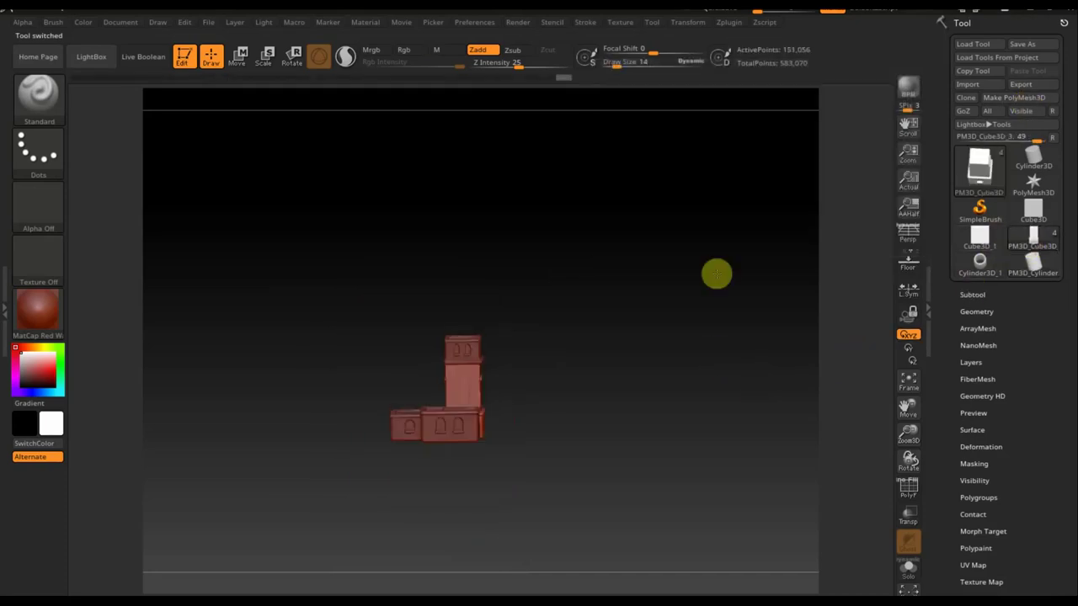
{"action": "scroll", "coordinate": [719, 421], "scroll_direction": "up", "scroll_amount": 6}
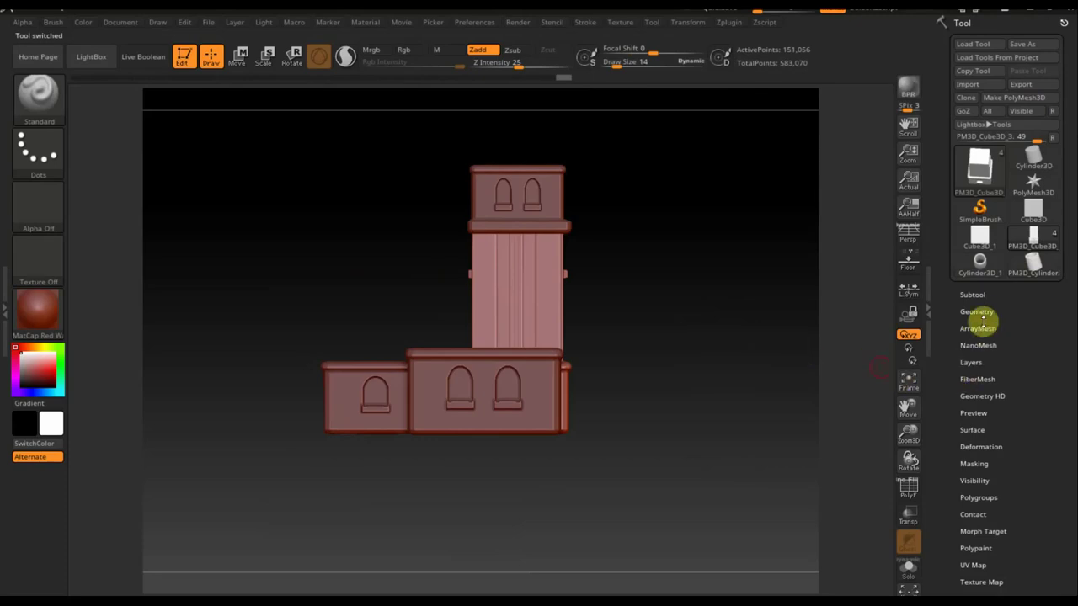
Append the converted cylinder as new subtool PM3D_Cylinder3D_2 and frame it
{"action": "left_click", "coordinate": [974, 295]}
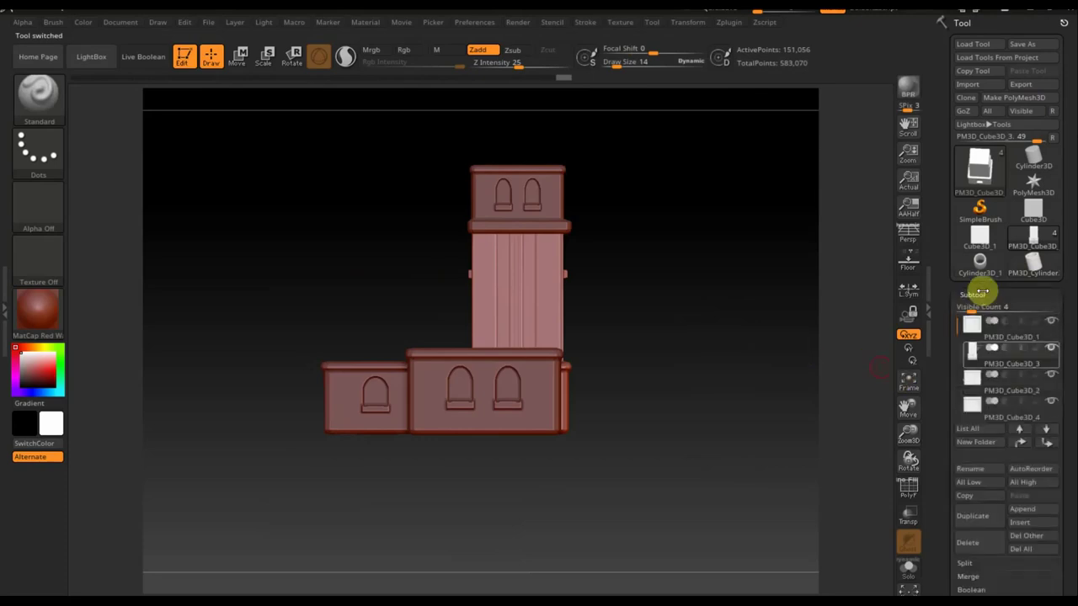
{"action": "left_click", "coordinate": [1025, 509]}
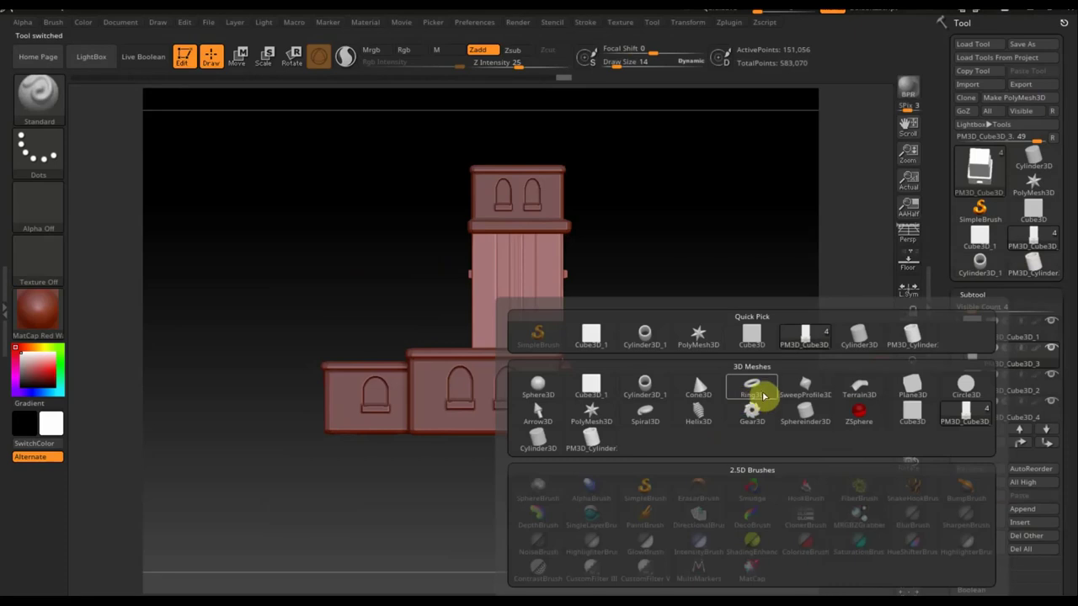
{"action": "left_click", "coordinate": [915, 335]}
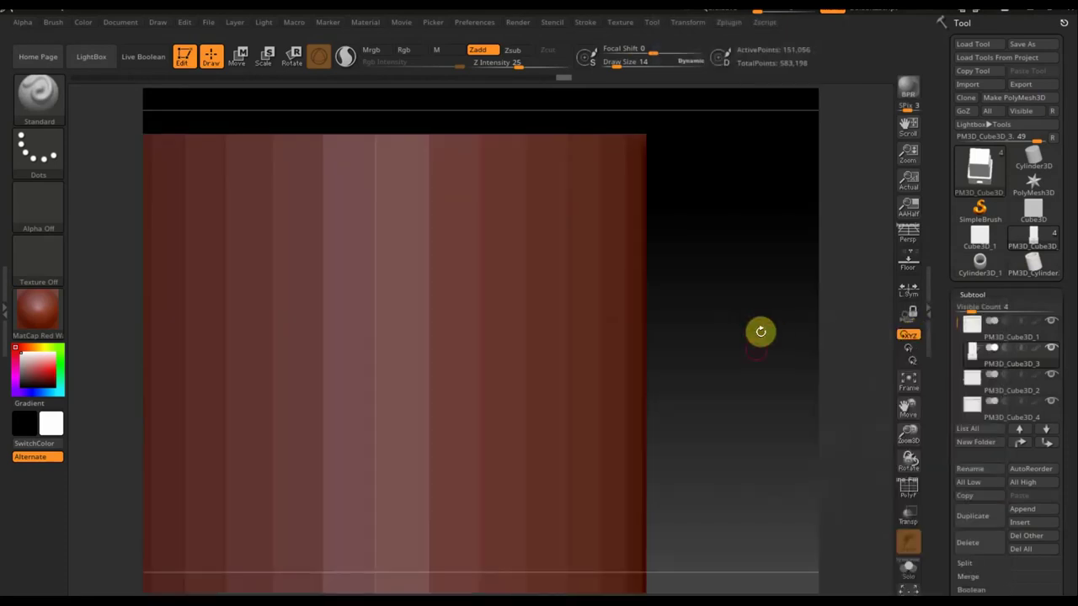
{"action": "key", "text": "f"}
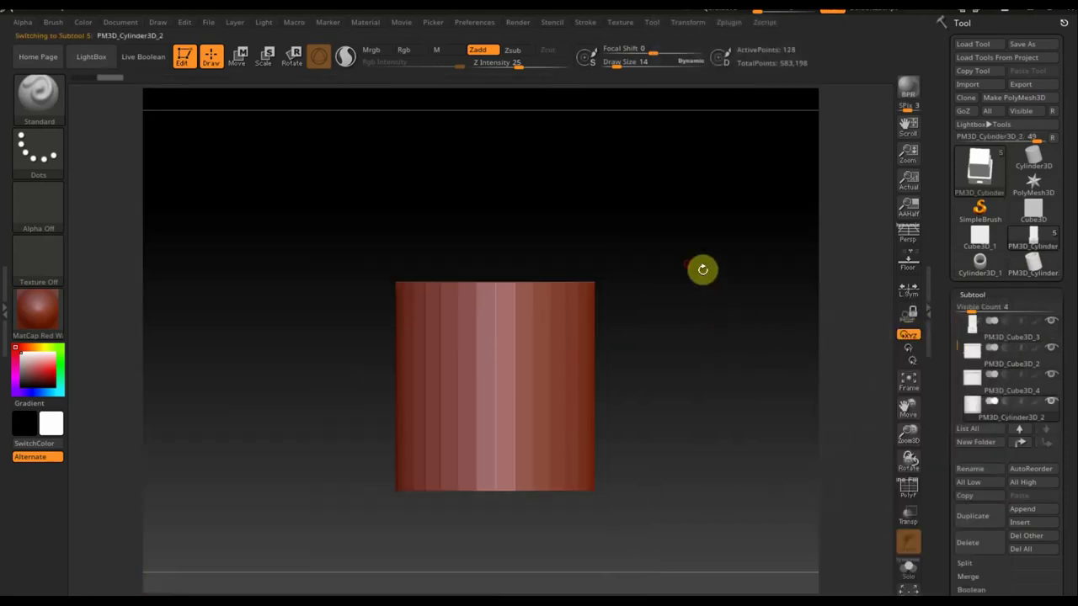
{"action": "left_click", "coordinate": [236, 54]}
{"action": "left_click_drag", "start_coordinate": [643, 340], "coordinate": [615, 390]}
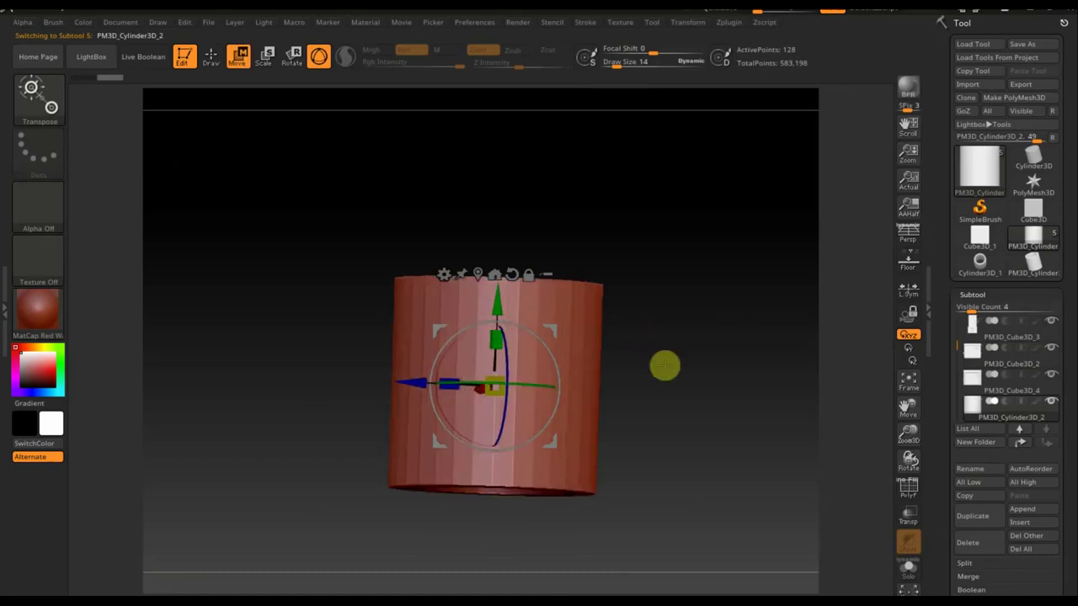
Rotate the tube 90°, scale it to about 0.37, and place it against the right lower block
{"action": "left_click_drag", "start_coordinate": [547, 348], "coordinate": [542, 446]}
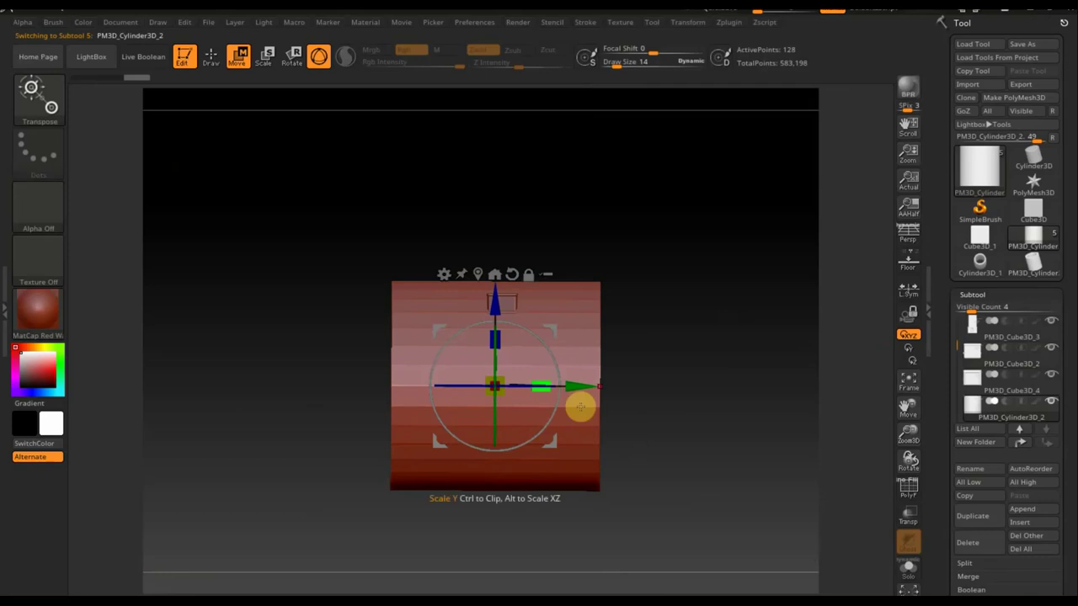
{"action": "mouse_move", "coordinate": [495, 385]}
{"action": "left_mouse_down"}
{"action": "mouse_move", "coordinate": [348, 308]}
{"action": "mouse_move", "coordinate": [543, 386]}
{"action": "left_mouse_up"}
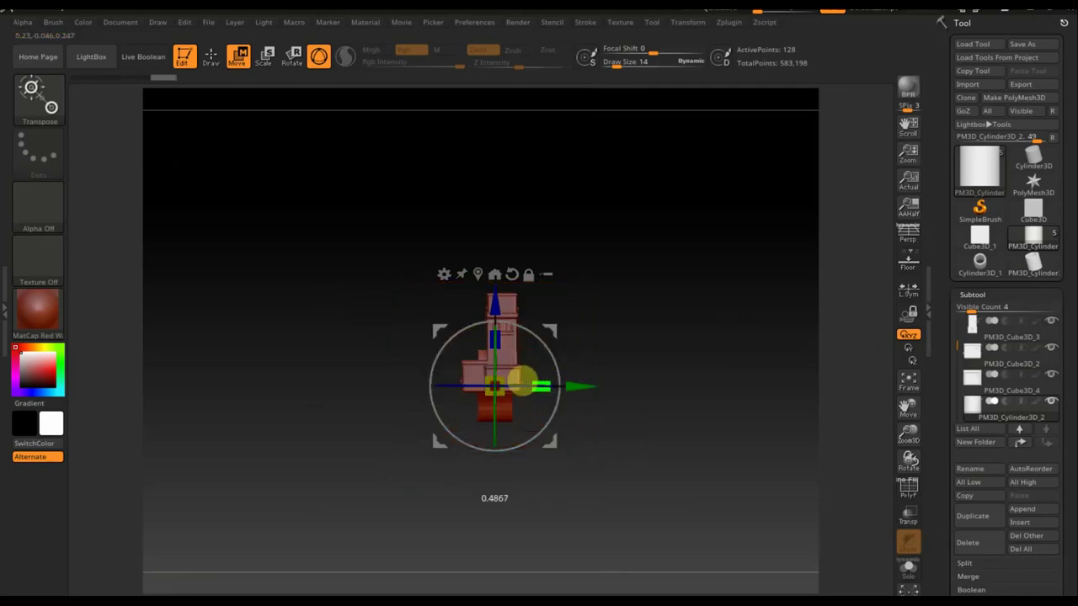
{"action": "left_click_drag", "start_coordinate": [509, 385], "coordinate": [534, 397]}
{"action": "mouse_move", "coordinate": [669, 452]}
{"action": "left_mouse_down"}
{"action": "mouse_move", "coordinate": [684, 465]}
{"action": "mouse_move", "coordinate": [676, 456]}
{"action": "mouse_move", "coordinate": [638, 519]}
{"action": "left_mouse_up"}
{"action": "mouse_move", "coordinate": [315, 376]}
{"action": "left_mouse_down"}
{"action": "mouse_move", "coordinate": [266, 376]}
{"action": "mouse_move", "coordinate": [539, 409]}
{"action": "left_mouse_up"}
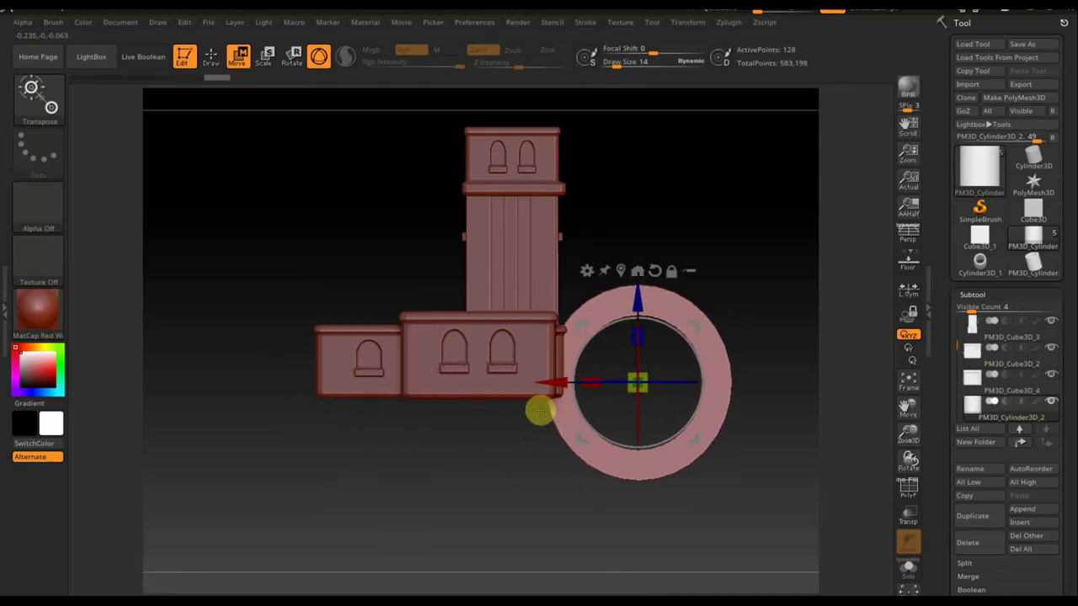
{"action": "left_click_drag", "start_coordinate": [640, 300], "coordinate": [642, 254]}
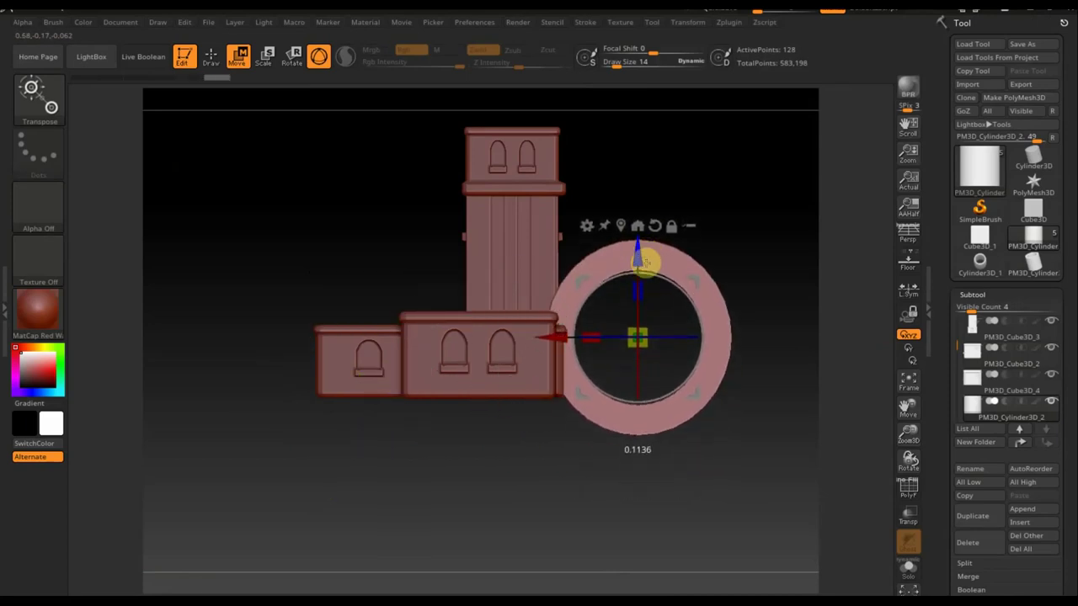
{"action": "left_click_drag", "start_coordinate": [770, 425], "coordinate": [716, 534]}
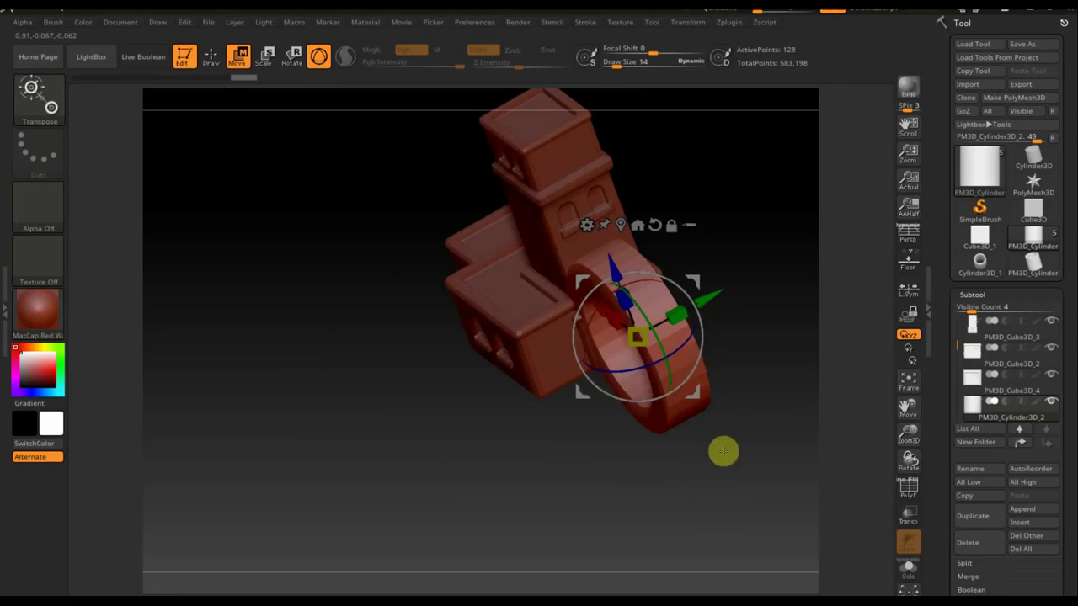
{"action": "left_click_drag", "start_coordinate": [688, 288], "coordinate": [700, 280]}
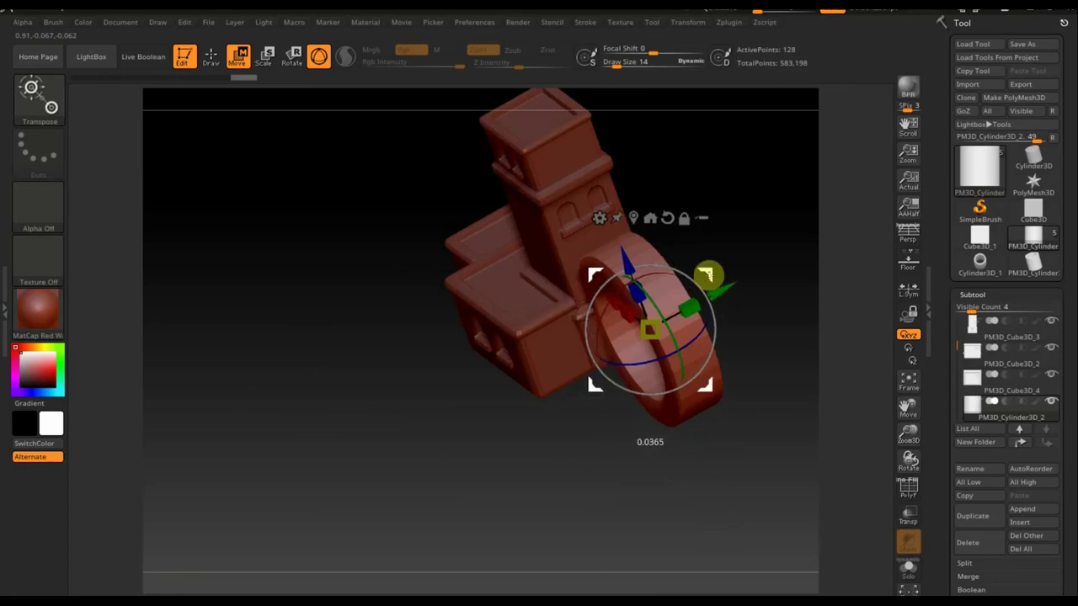
{"action": "left_click_drag", "start_coordinate": [758, 462], "coordinate": [796, 399], "text": "shift"}
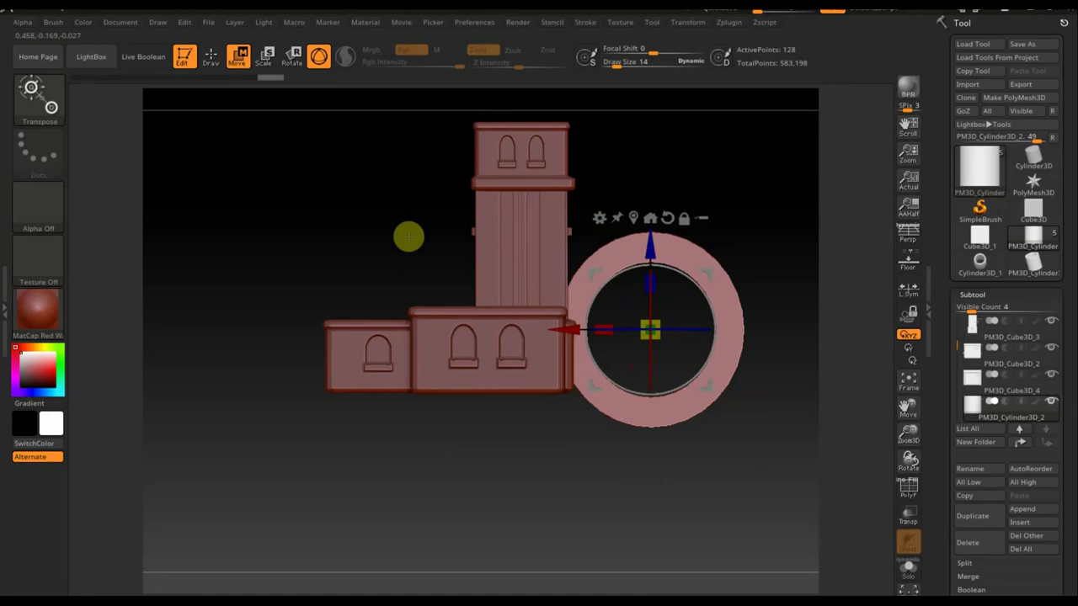
{"action": "left_click", "coordinate": [212, 59]}
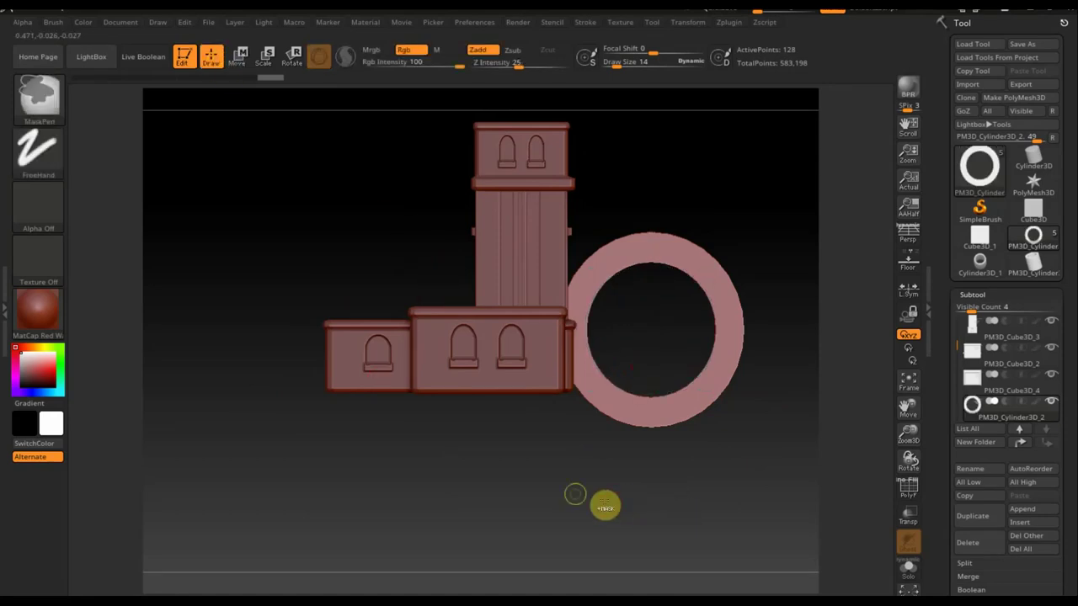
Trim off the ring's lower half with a rectangular trim brush, leaving an arch
{"action": "left_click", "coordinate": [48, 109]}
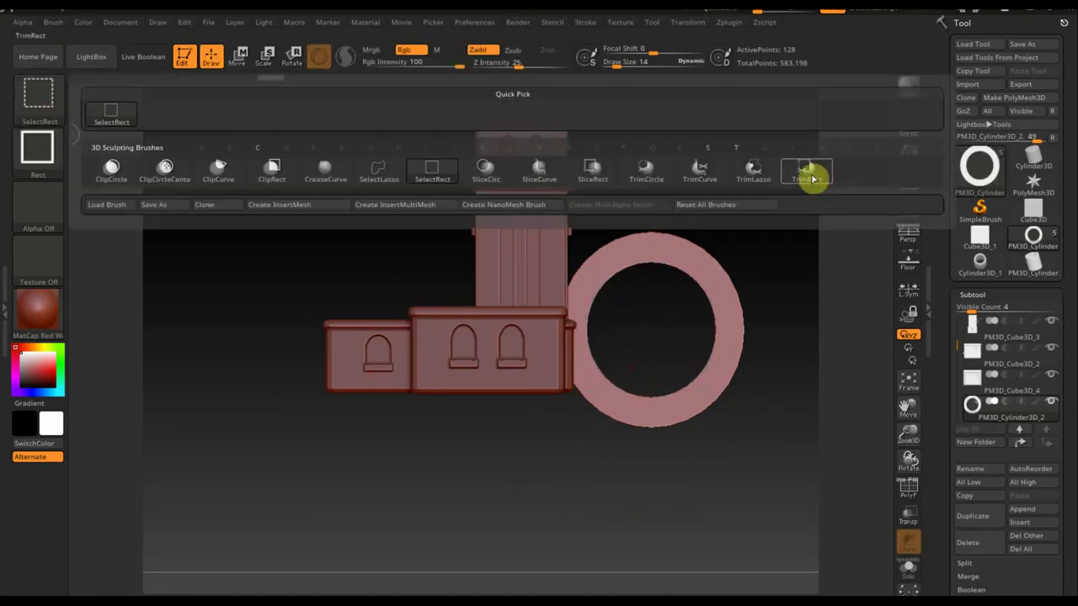
{"action": "left_click", "coordinate": [813, 174]}
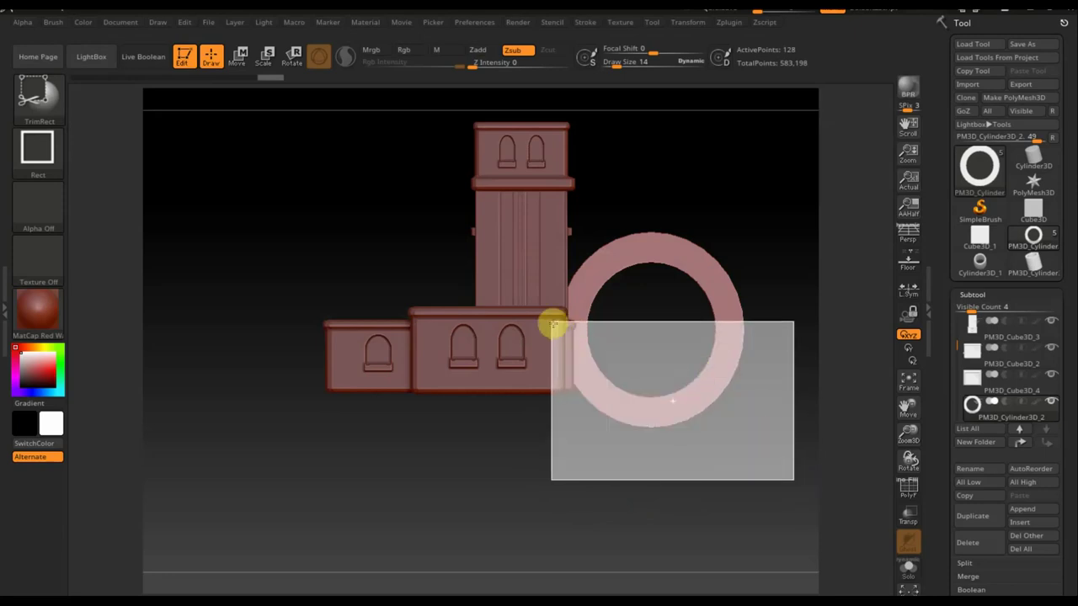
{"action": "left_click_drag", "start_coordinate": [792, 478], "coordinate": [544, 310], "text": "ctrl+shift"}
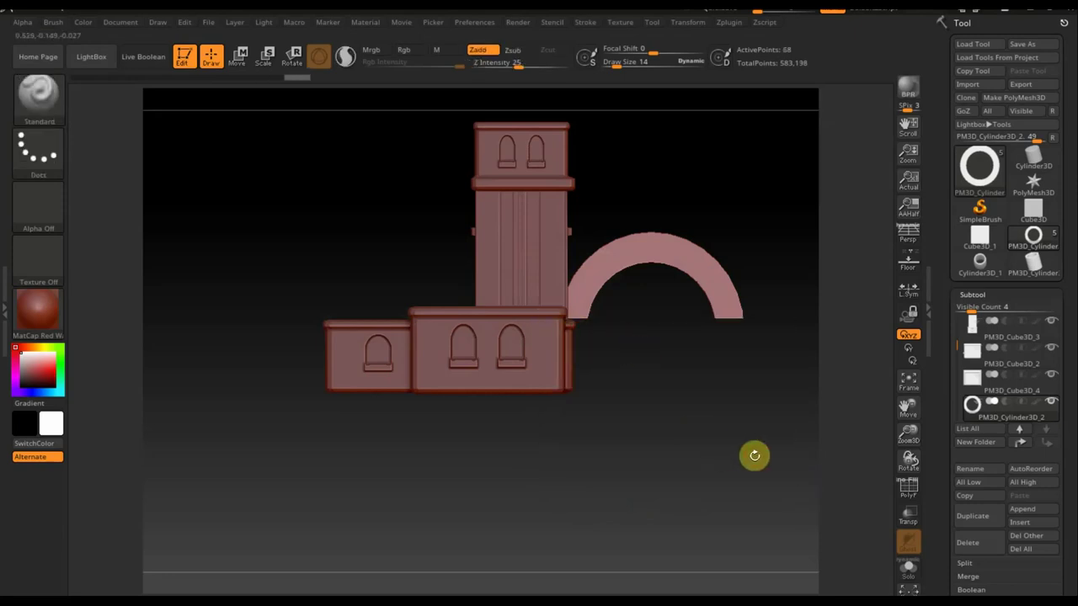
{"action": "left_click_drag", "start_coordinate": [750, 447], "coordinate": [820, 491], "text": "alt"}
{"action": "mouse_move", "coordinate": [1059, 576]}
{"action": "left_mouse_down"}
{"action": "mouse_move", "coordinate": [1067, 505]}
{"action": "mouse_move", "coordinate": [986, 488]}
{"action": "left_mouse_up"}
Remesh the arch with DynaMesh at resolution 376, reaching 8,265 points
{"action": "left_click", "coordinate": [987, 489]}
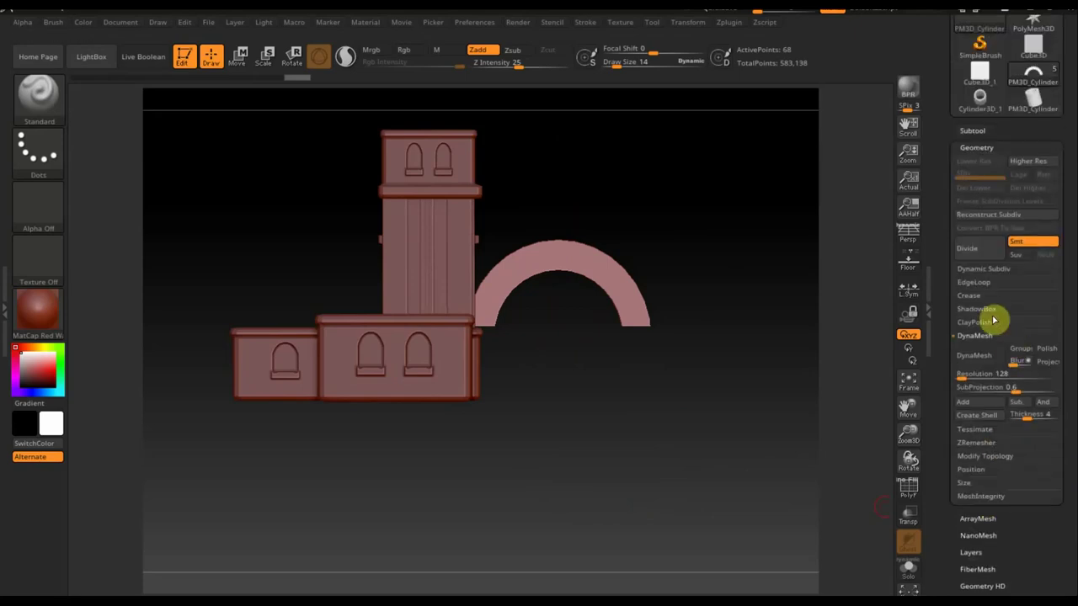
{"action": "left_click", "coordinate": [975, 356]}
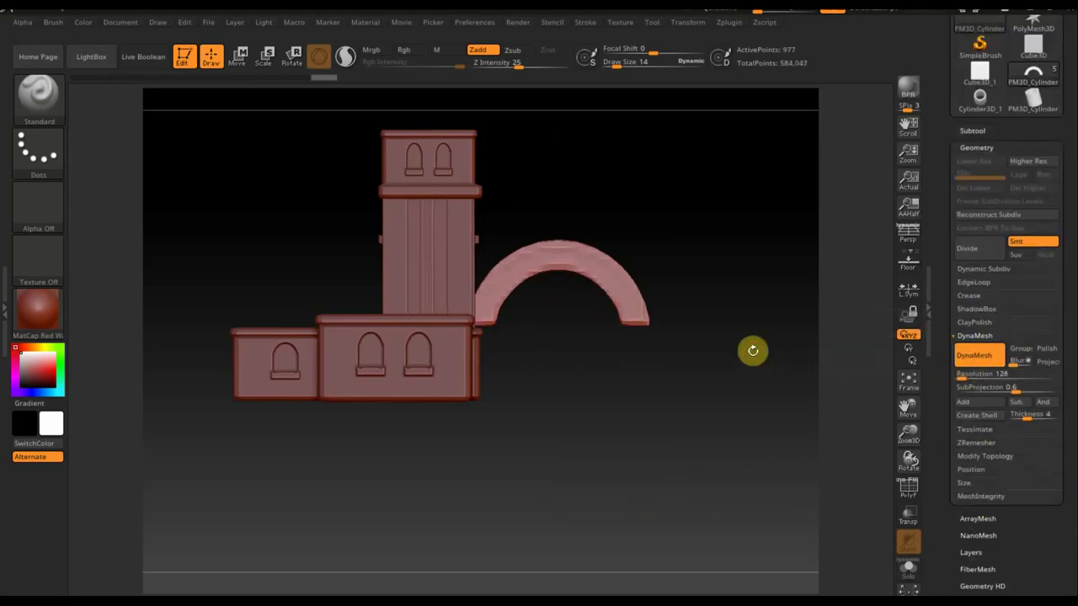
{"action": "key", "text": "ctrl+z"}
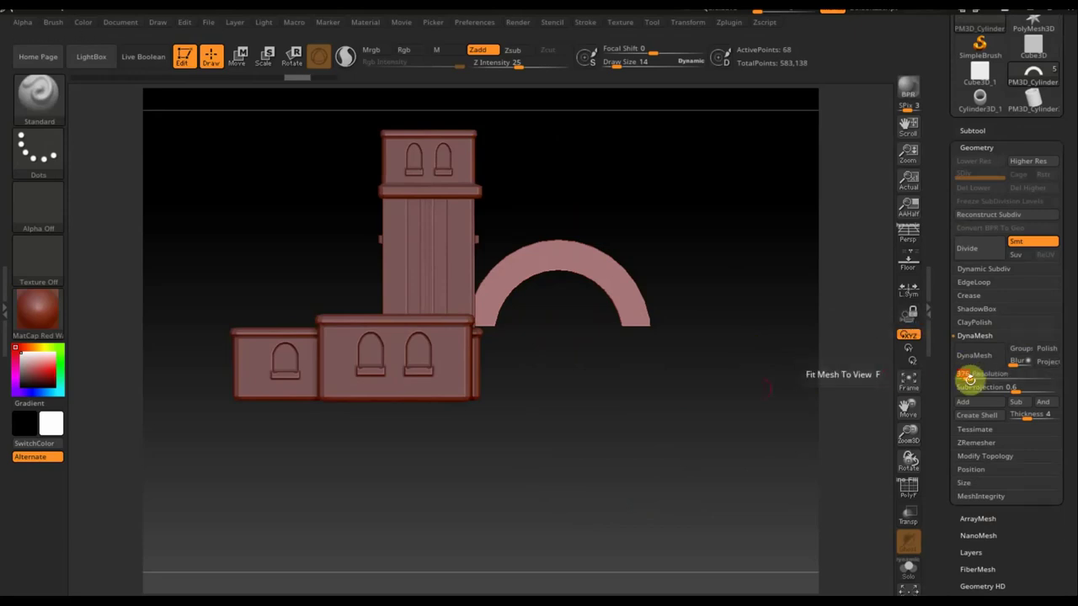
{"action": "key", "text": "ctrl+d"}
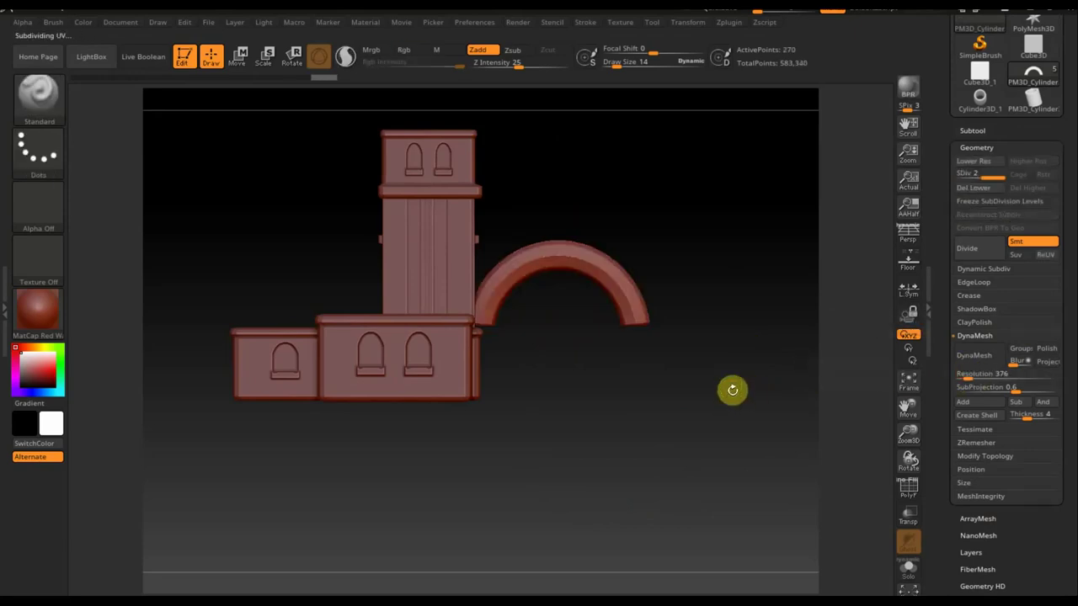
{"action": "left_click_drag", "start_coordinate": [723, 386], "coordinate": [712, 419], "text": "shift"}
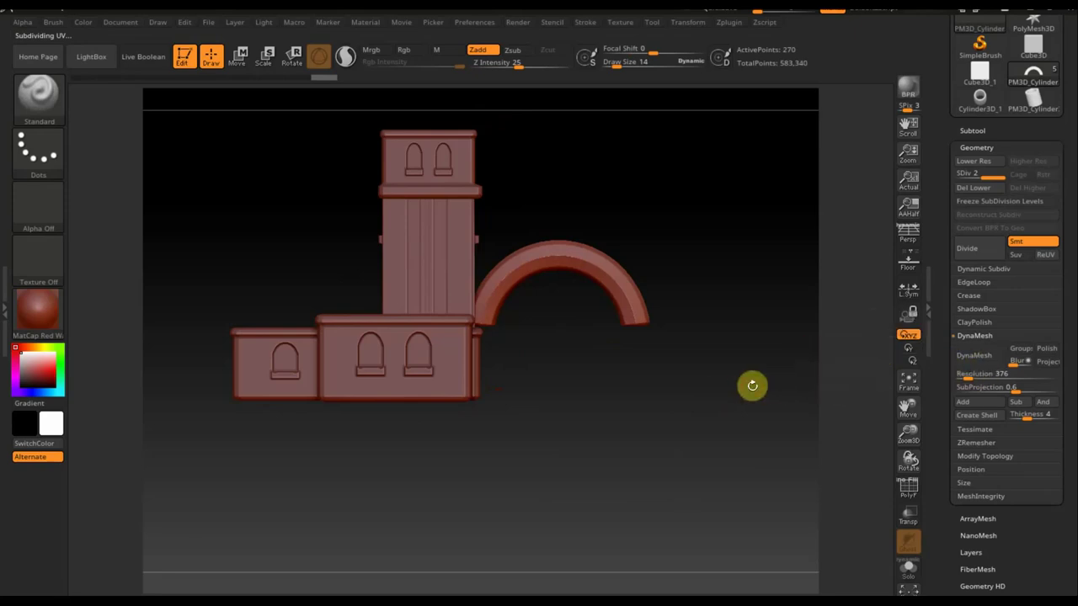
{"action": "left_click_drag", "start_coordinate": [752, 385], "coordinate": [752, 385], "text": "ctrl"}
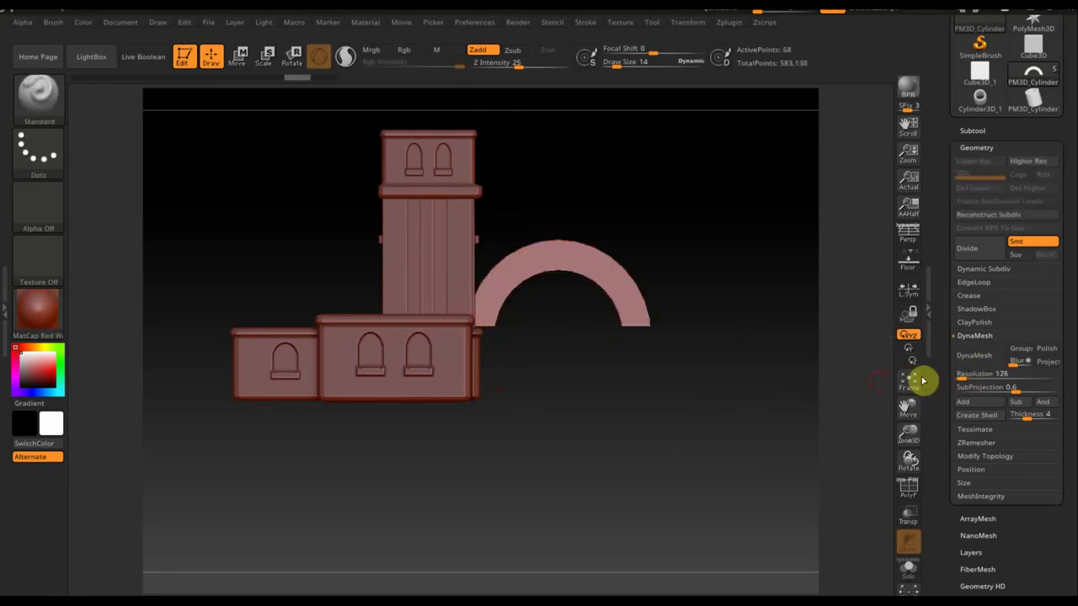
{"action": "left_click", "coordinate": [974, 356]}
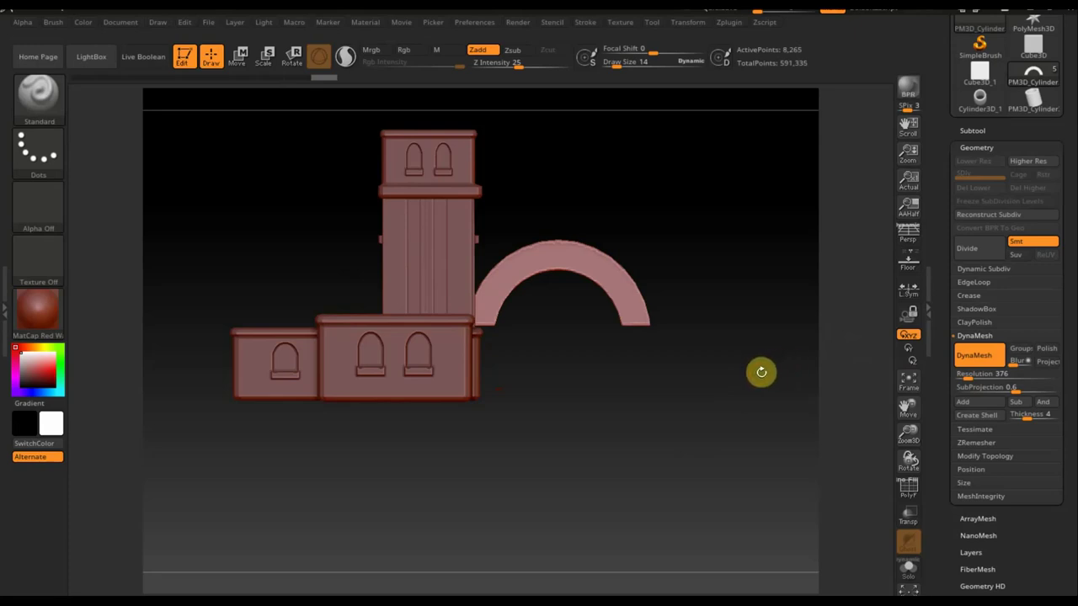
{"action": "key", "text": "ctrl"}
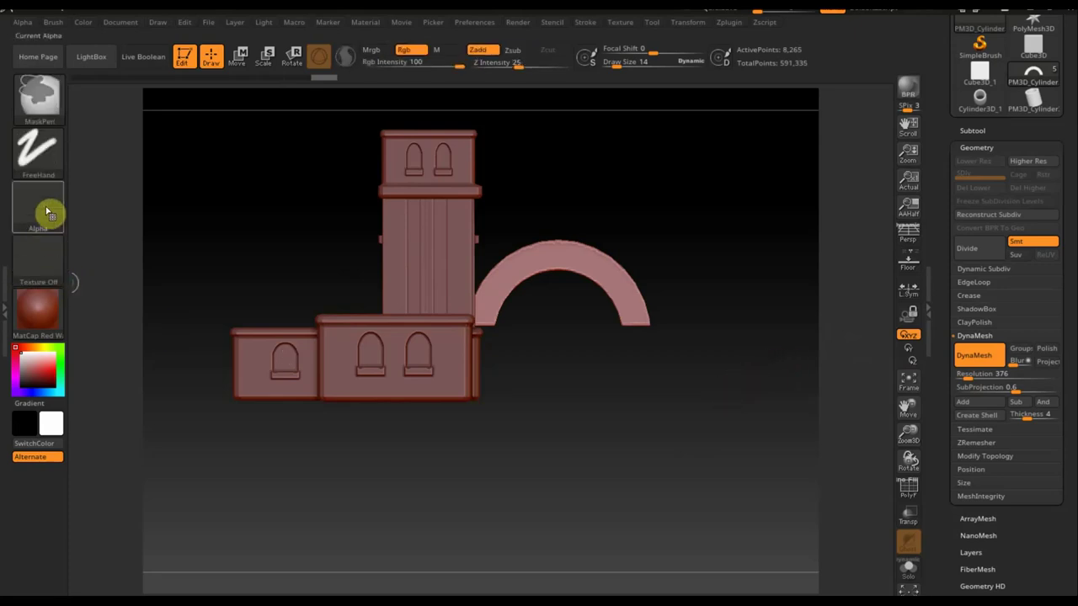
Set the MaskPen stroke to Circle, mask a circle over the arch, and invert the mask
{"action": "left_click", "coordinate": [48, 212]}
{"action": "left_click", "coordinate": [48, 164]}
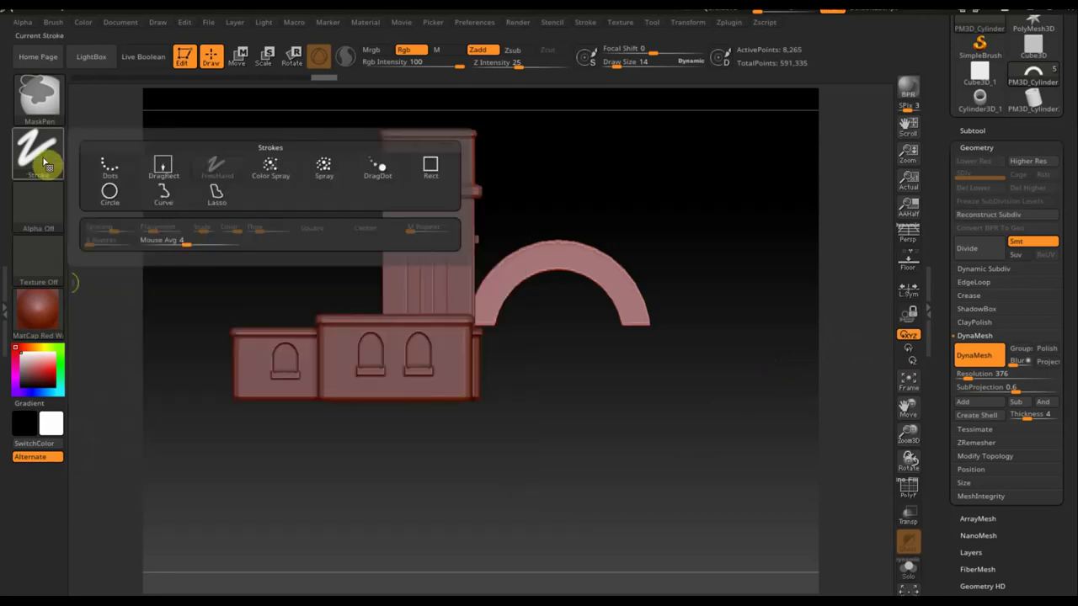
{"action": "left_click", "coordinate": [122, 202]}
{"action": "mouse_move", "coordinate": [649, 463]}
{"action": "left_mouse_down"}
{"action": "mouse_move", "coordinate": [500, 299]}
{"action": "mouse_move", "coordinate": [487, 264]}
{"action": "mouse_move", "coordinate": [465, 257]}
{"action": "mouse_move", "coordinate": [473, 253]}
{"action": "left_mouse_up"}
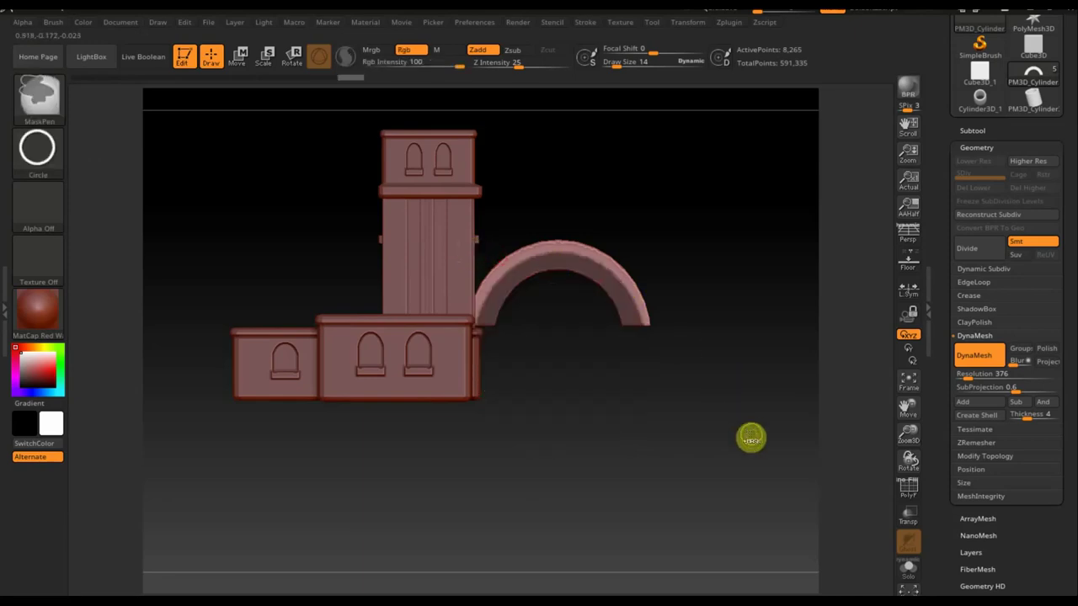
{"action": "left_click_drag", "start_coordinate": [751, 438], "coordinate": [750, 432], "text": "ctrl"}
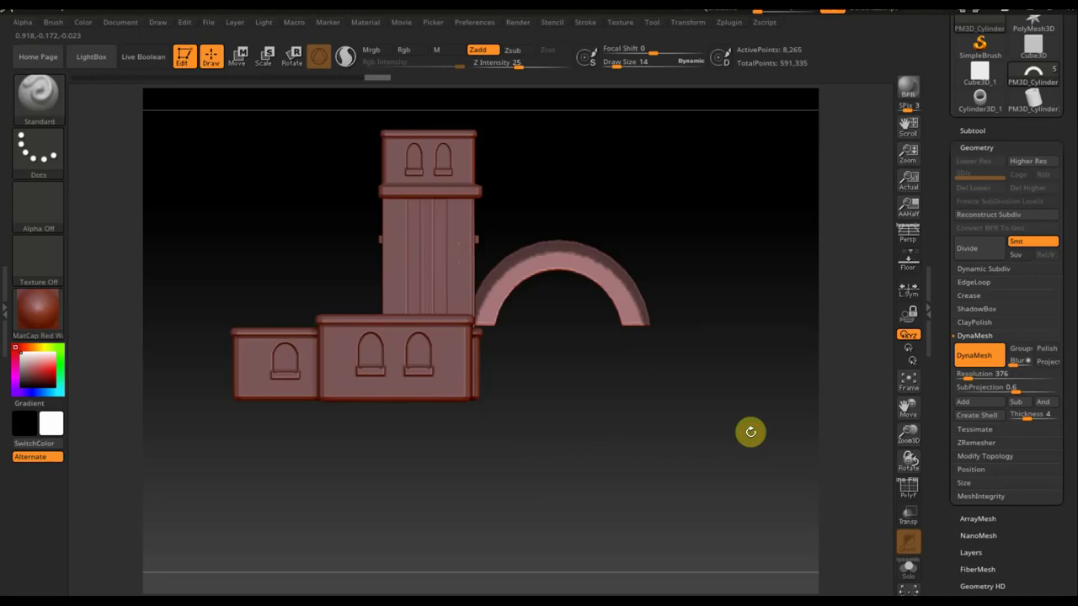
{"action": "left_click", "coordinate": [750, 435], "text": "ctrl"}
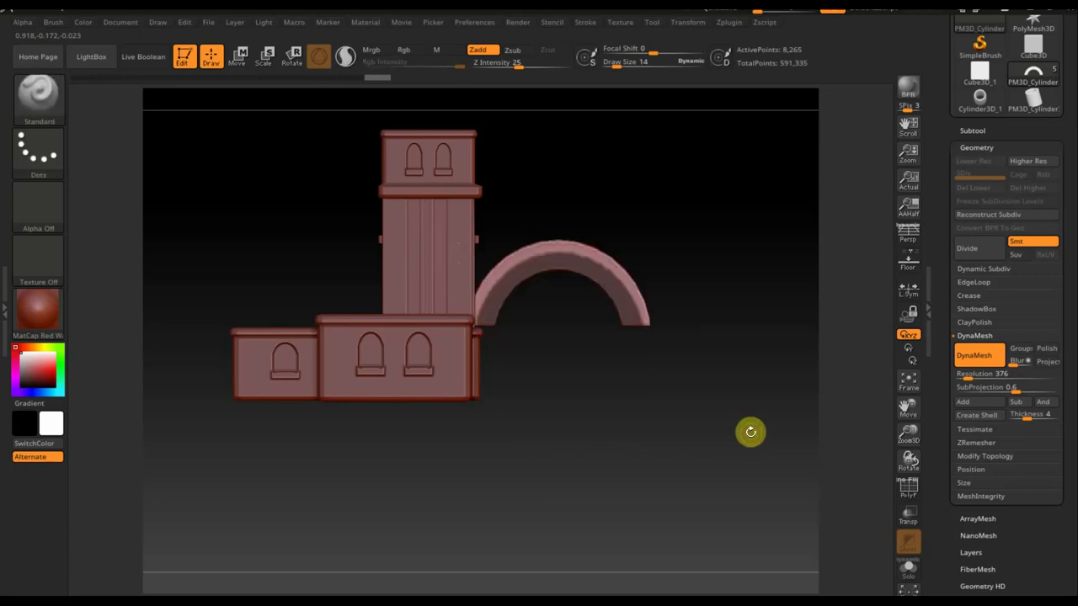
{"action": "left_click", "coordinate": [239, 61]}
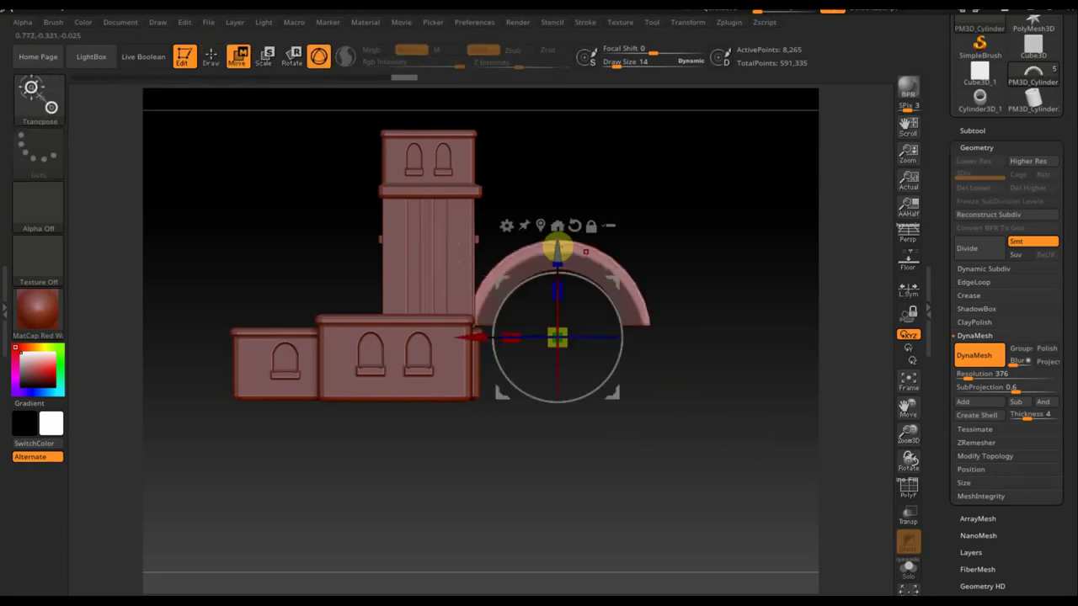
Raise the arch's unmasked part, clear the mask, then TrimRect the right side and top flat
{"action": "left_click_drag", "start_coordinate": [570, 251], "coordinate": [557, 201]}
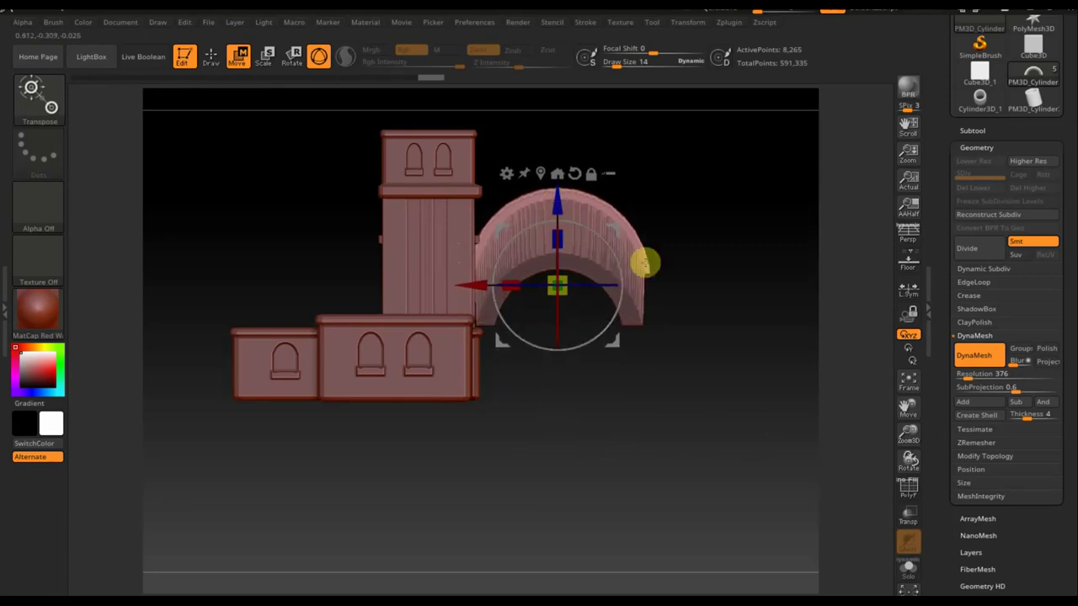
{"action": "left_click_drag", "start_coordinate": [715, 269], "coordinate": [749, 309], "text": "ctrl"}
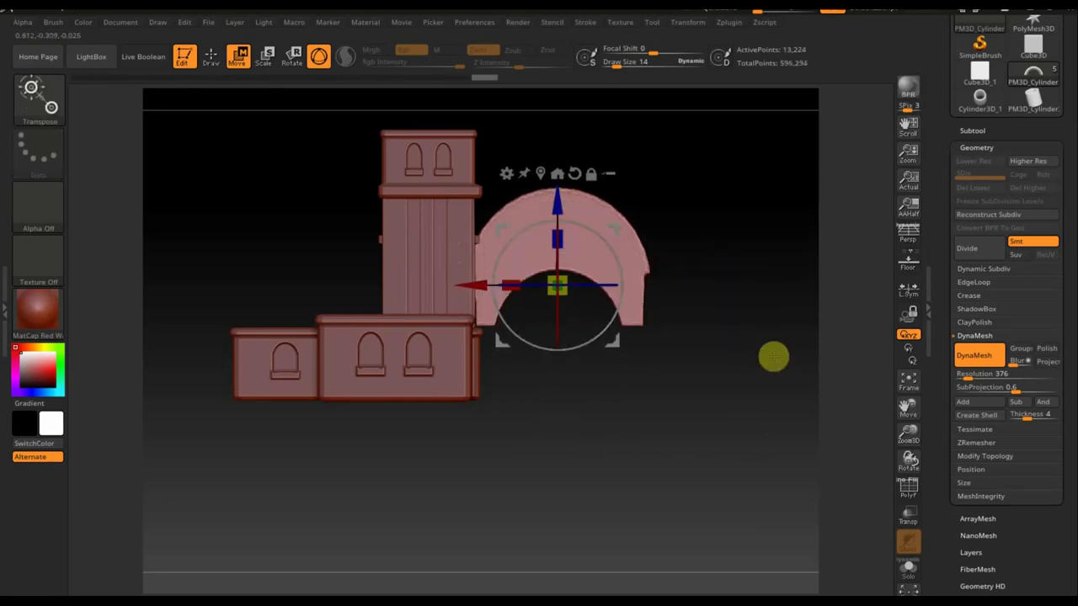
{"action": "left_click", "coordinate": [212, 56]}
{"action": "key", "text": "ctrl+shift"}
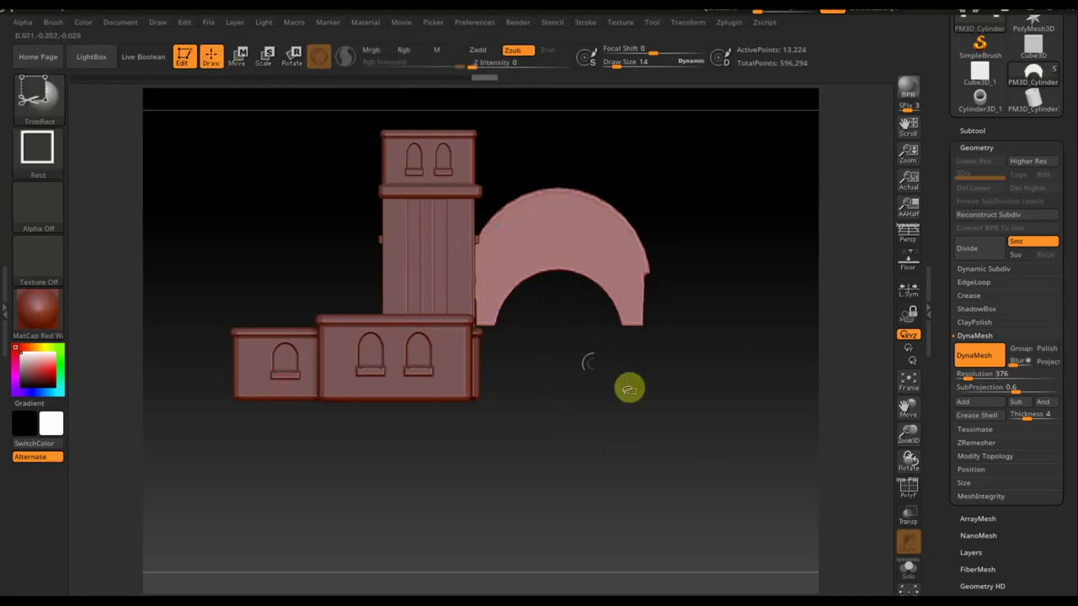
{"action": "left_click_drag", "start_coordinate": [760, 458], "coordinate": [647, 231], "text": "ctrl+shift"}
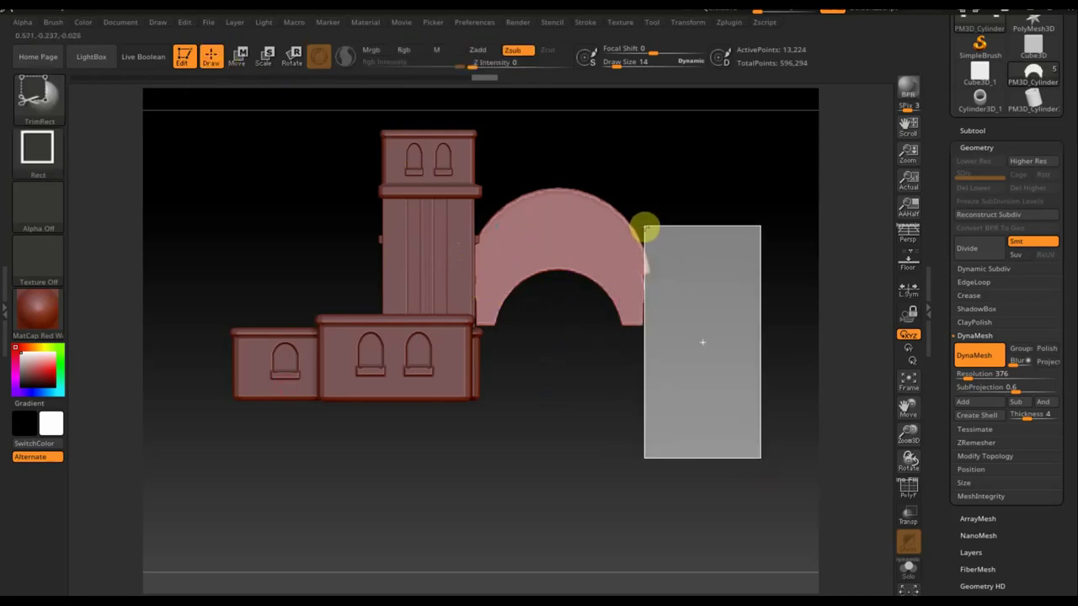
{"action": "left_click_drag", "start_coordinate": [299, 147], "coordinate": [689, 243], "text": "ctrl+shift"}
{"action": "mouse_move", "coordinate": [733, 311]}
{"action": "left_mouse_down"}
{"action": "mouse_move", "coordinate": [702, 441]}
{"action": "mouse_move", "coordinate": [743, 311]}
{"action": "mouse_move", "coordinate": [733, 319]}
{"action": "left_mouse_up"}
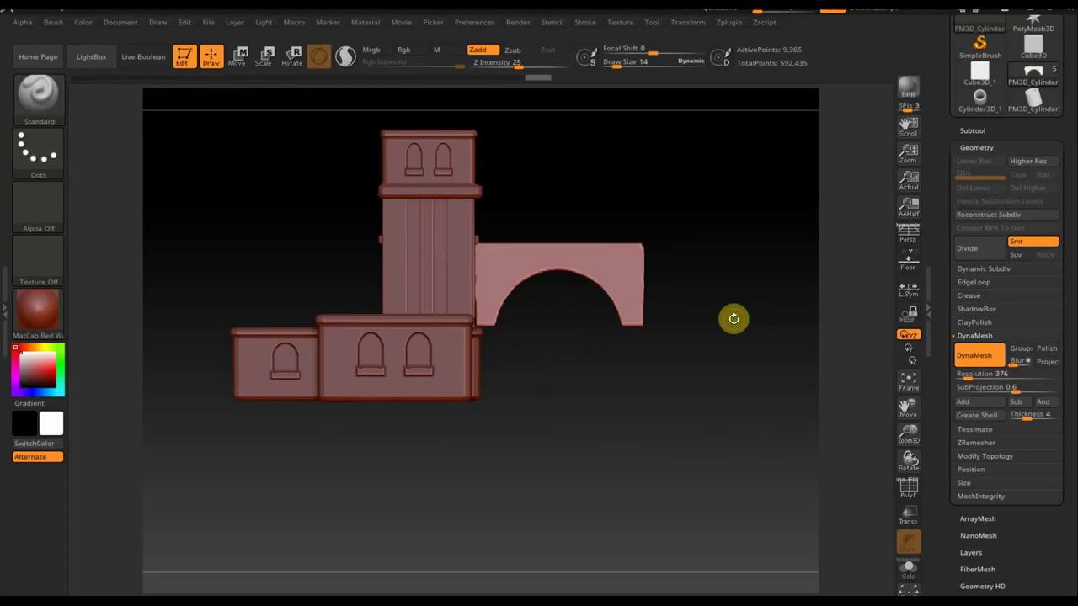
{"action": "left_click", "coordinate": [301, 168]}
Duplicate the tower subtool and move the copy to the right of the bridge
{"action": "left_click", "coordinate": [662, 413]}
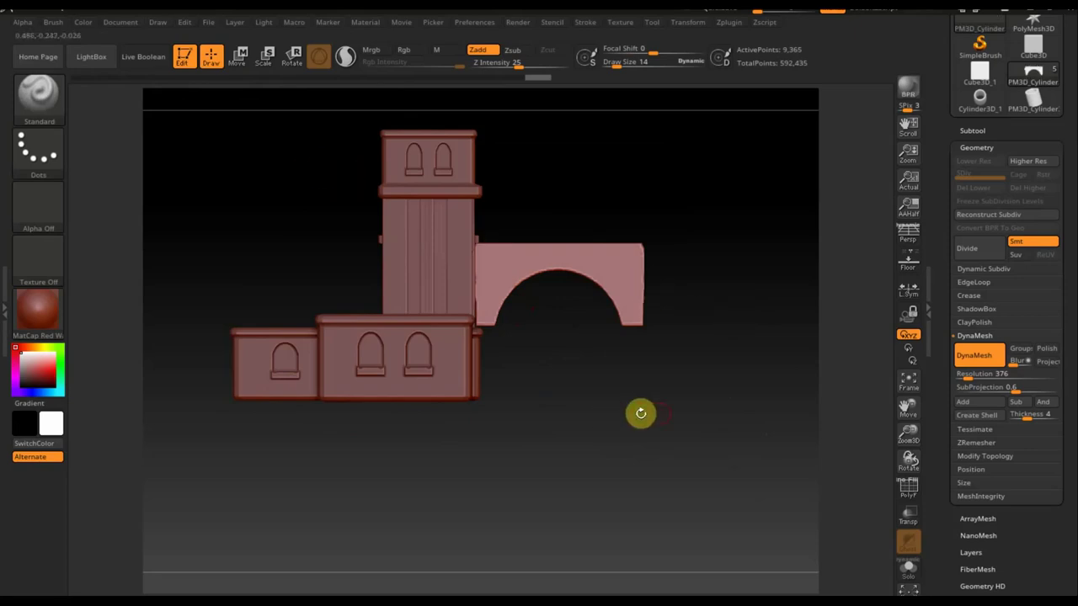
{"action": "left_click", "coordinate": [441, 257], "text": "alt"}
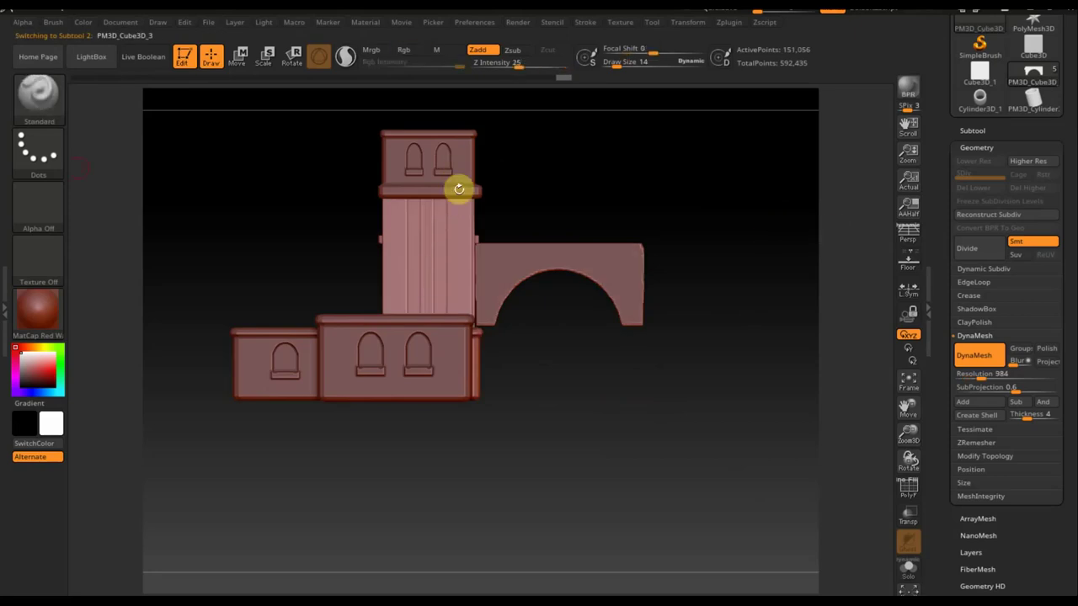
{"action": "left_click", "coordinate": [979, 131]}
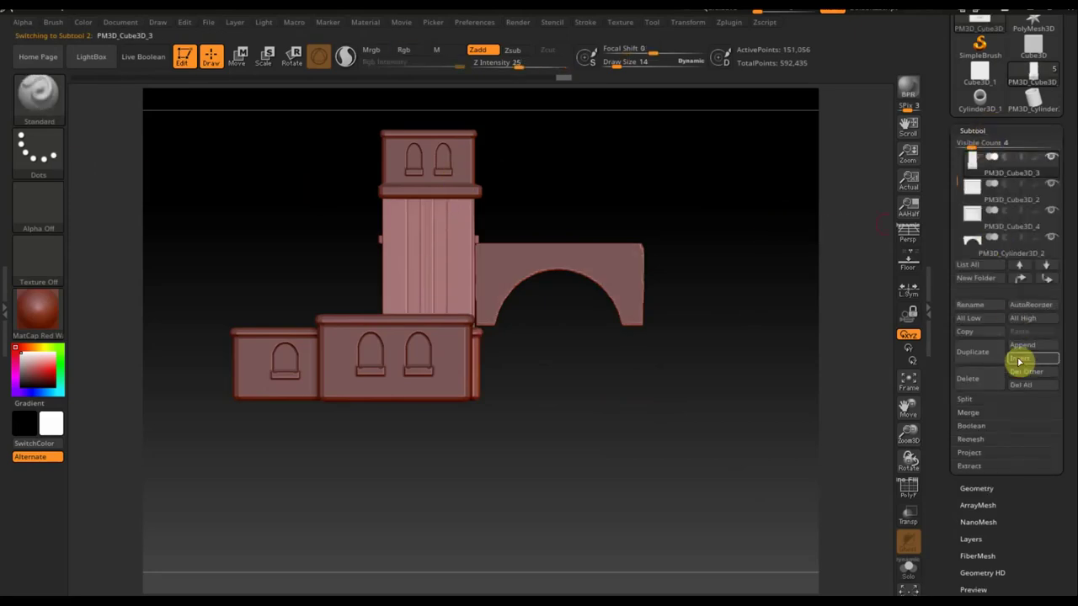
{"action": "left_click", "coordinate": [979, 351]}
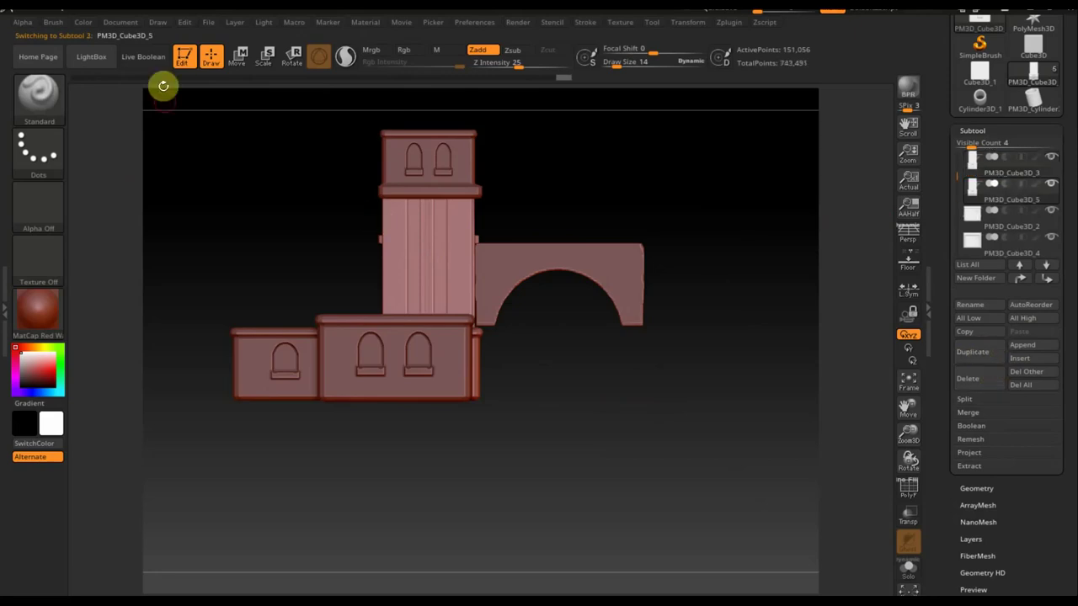
{"action": "left_click", "coordinate": [239, 57]}
{"action": "left_click_drag", "start_coordinate": [334, 227], "coordinate": [593, 284]}
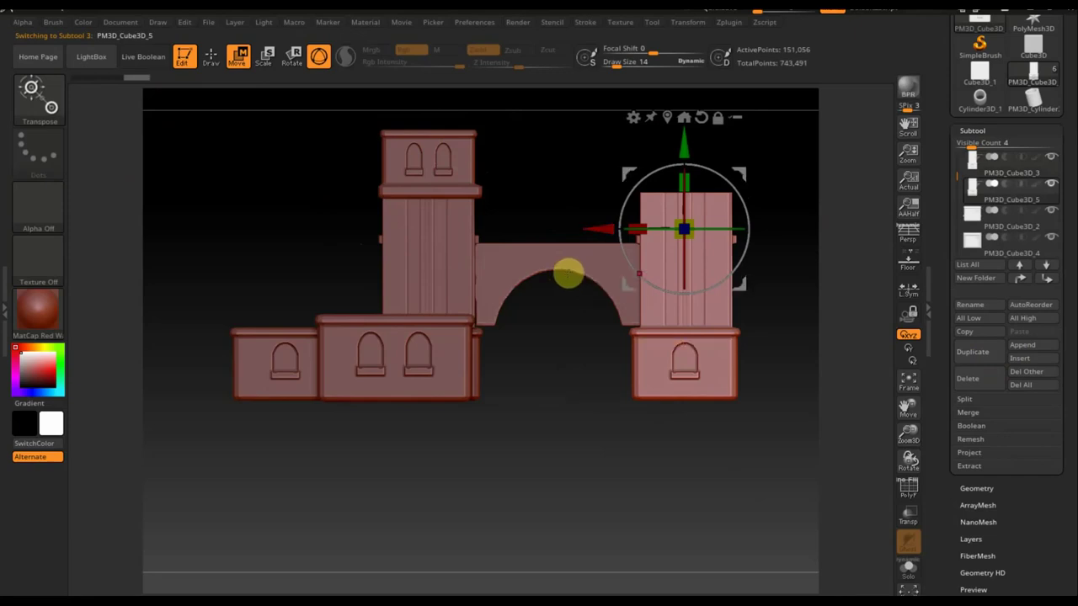
Duplicate the left tower's windowed top and place it onto the new right tower
{"action": "left_click", "coordinate": [462, 171]}
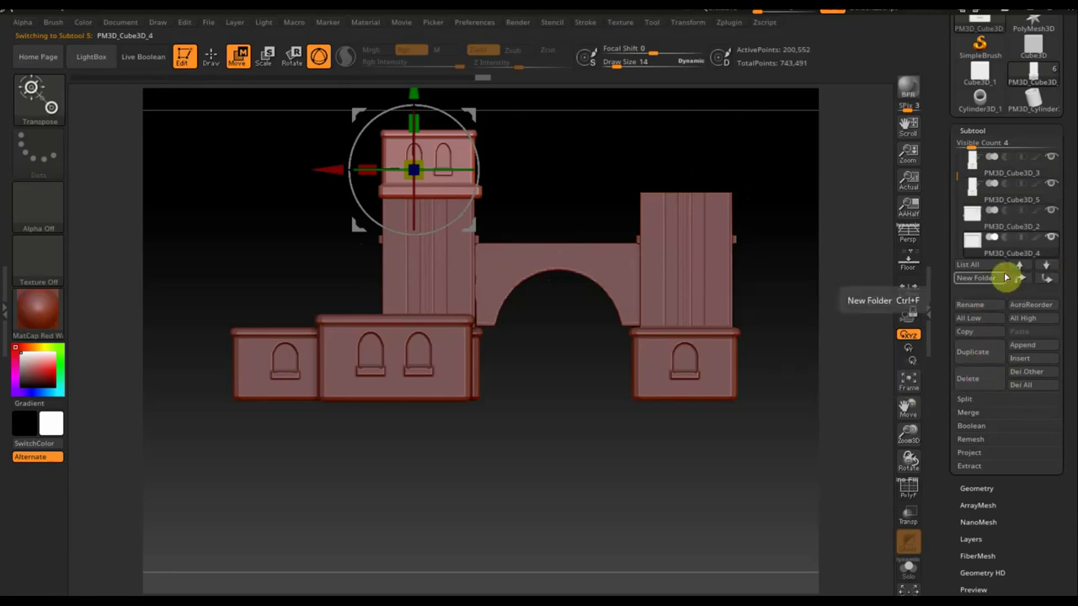
{"action": "left_click", "coordinate": [977, 352]}
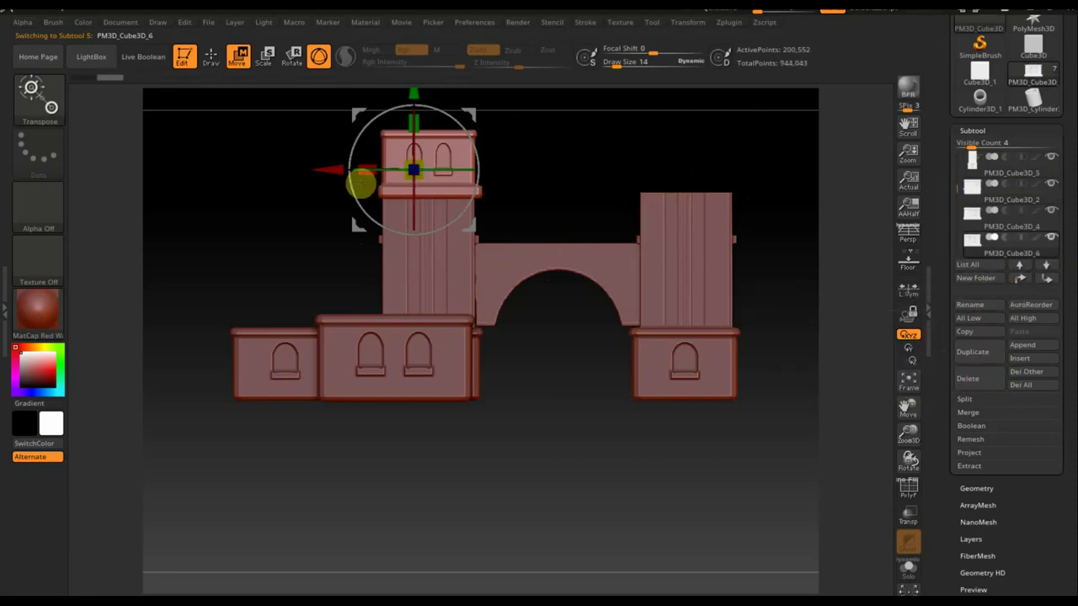
{"action": "left_click_drag", "start_coordinate": [332, 170], "coordinate": [587, 199]}
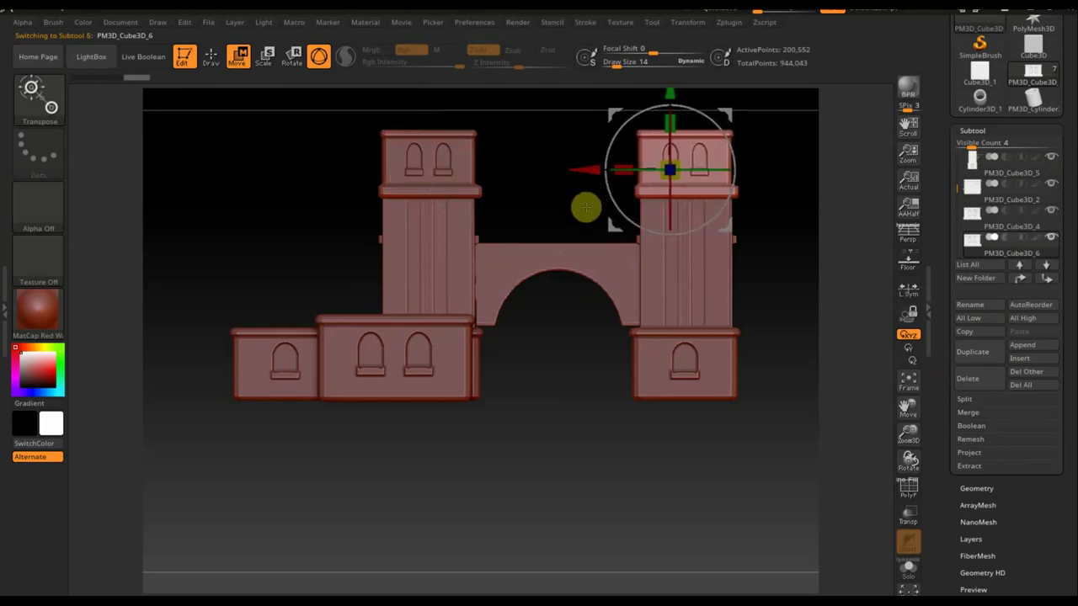
{"action": "mouse_move", "coordinate": [569, 379]}
{"action": "left_mouse_down"}
{"action": "mouse_move", "coordinate": [659, 323]}
{"action": "mouse_move", "coordinate": [689, 510]}
{"action": "left_mouse_up"}
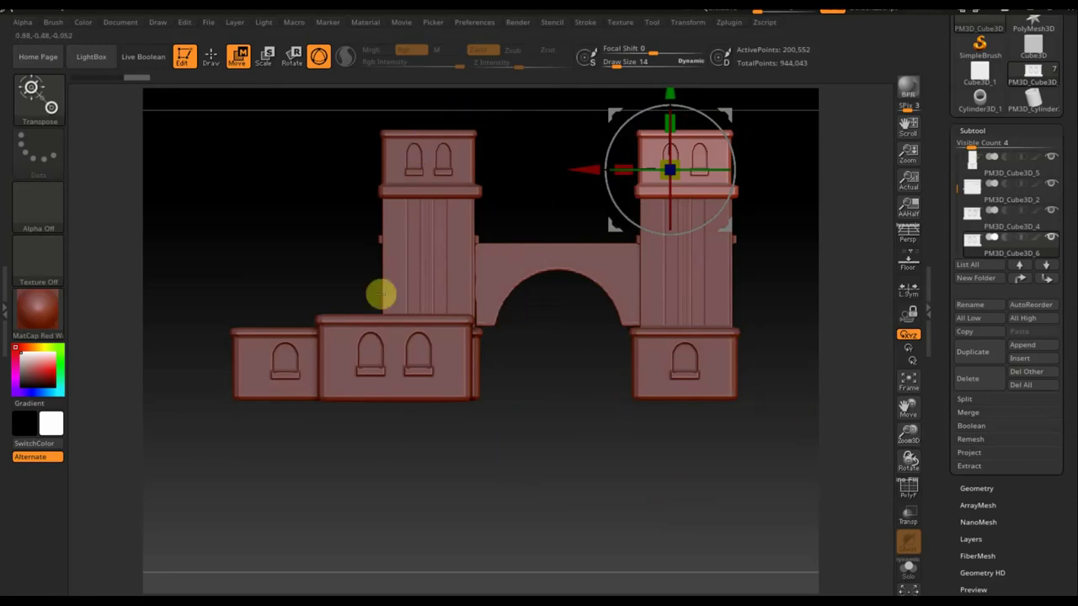
{"action": "mouse_move", "coordinate": [590, 385]}
{"action": "left_mouse_down"}
{"action": "mouse_move", "coordinate": [566, 416]}
{"action": "mouse_move", "coordinate": [534, 421]}
{"action": "mouse_move", "coordinate": [613, 435]}
{"action": "mouse_move", "coordinate": [560, 494]}
{"action": "mouse_move", "coordinate": [598, 494]}
{"action": "mouse_move", "coordinate": [578, 497]}
{"action": "left_mouse_up"}
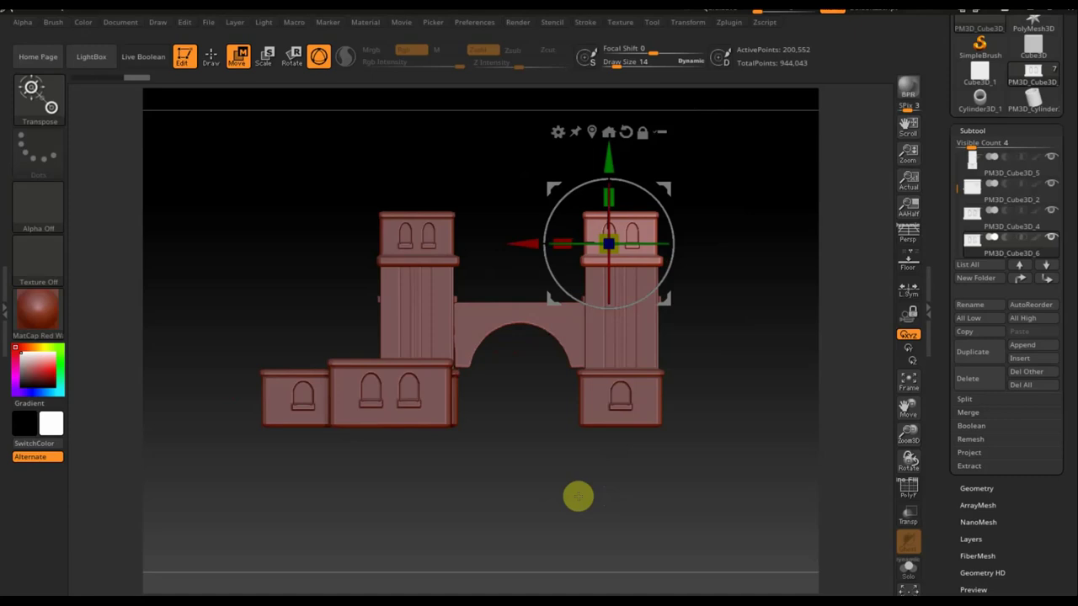
Append a Cube3D subtool and subdivide it with Ctrl+D to round it
{"action": "mouse_move", "coordinate": [651, 512]}
{"action": "left_mouse_down"}
{"action": "mouse_move", "coordinate": [712, 525]}
{"action": "mouse_move", "coordinate": [665, 523]}
{"action": "mouse_move", "coordinate": [716, 502]}
{"action": "mouse_move", "coordinate": [680, 515]}
{"action": "mouse_move", "coordinate": [724, 530]}
{"action": "mouse_move", "coordinate": [648, 491]}
{"action": "mouse_move", "coordinate": [664, 530]}
{"action": "mouse_move", "coordinate": [623, 457]}
{"action": "mouse_move", "coordinate": [618, 466]}
{"action": "mouse_move", "coordinate": [655, 462]}
{"action": "mouse_move", "coordinate": [640, 464]}
{"action": "left_mouse_up"}
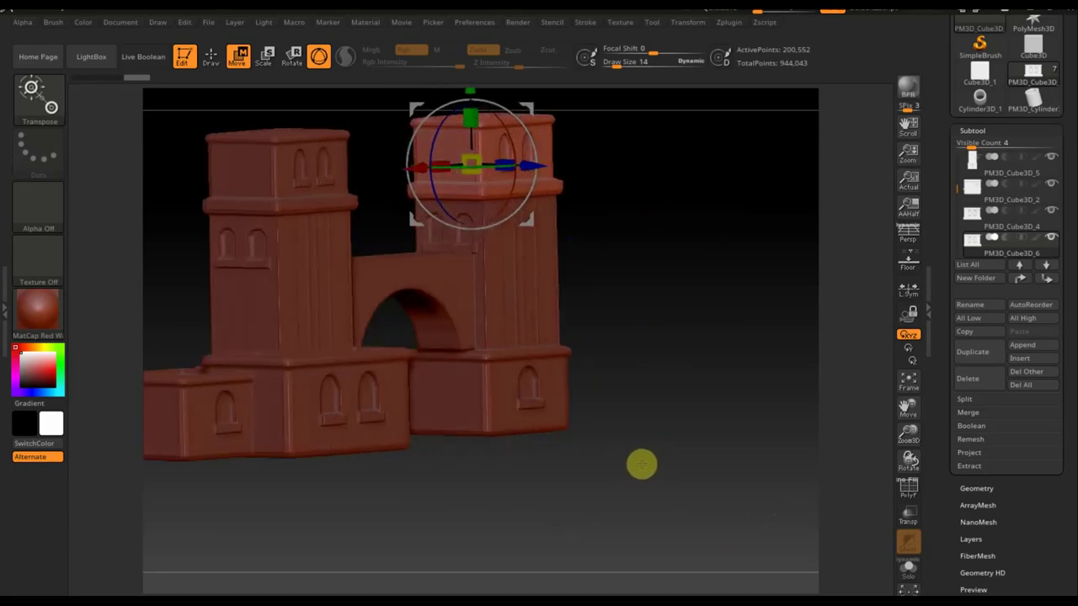
{"action": "left_click_drag", "start_coordinate": [641, 464], "coordinate": [649, 457]}
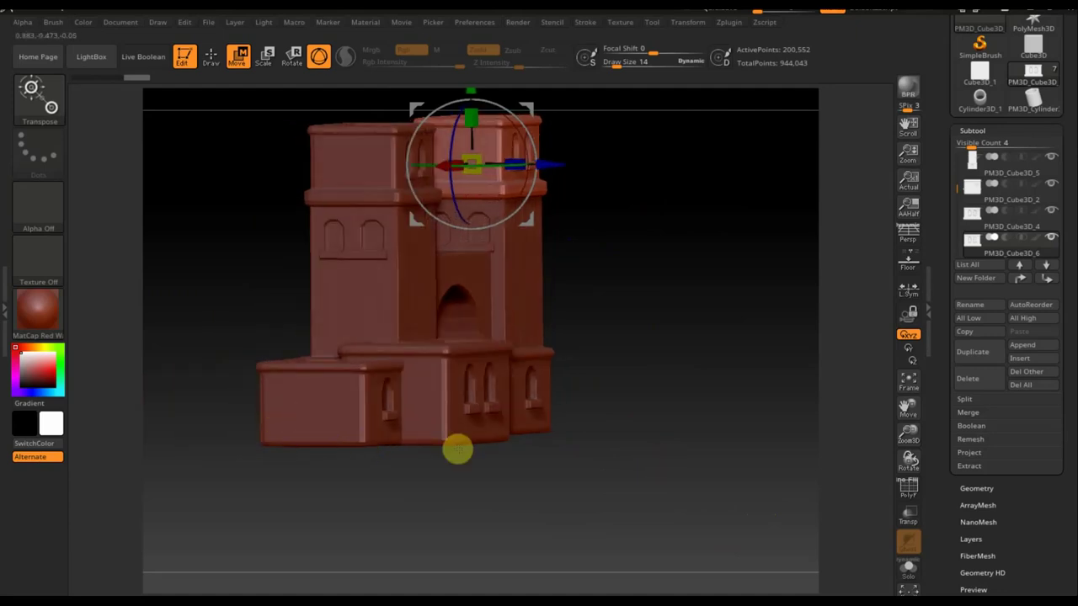
{"action": "left_click", "coordinate": [1033, 350]}
{"action": "left_click", "coordinate": [592, 389]}
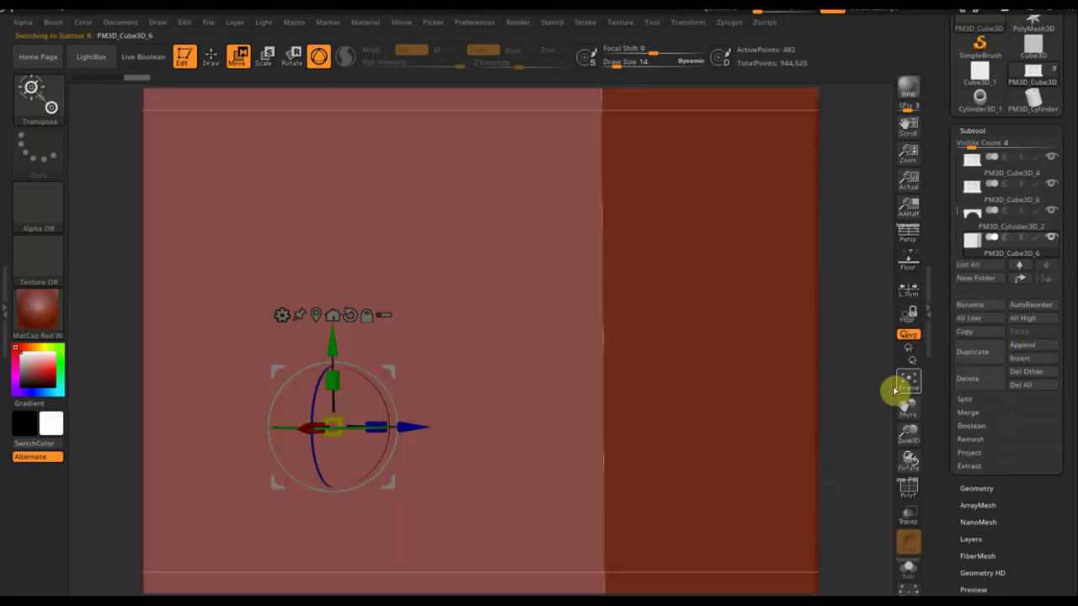
{"action": "left_click", "coordinate": [898, 388]}
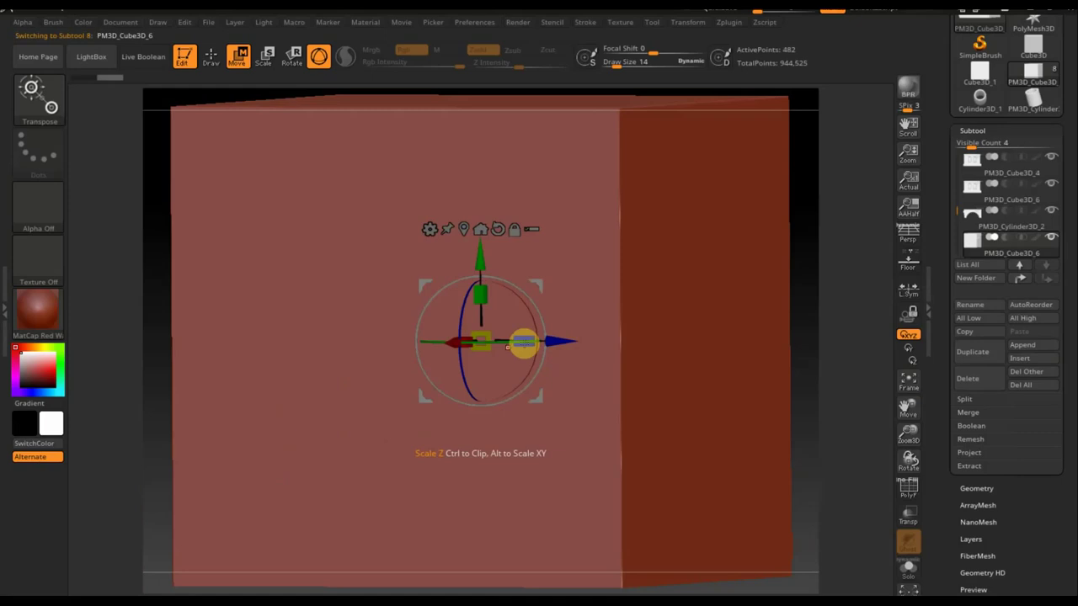
{"action": "key", "text": "ctrl+d"}
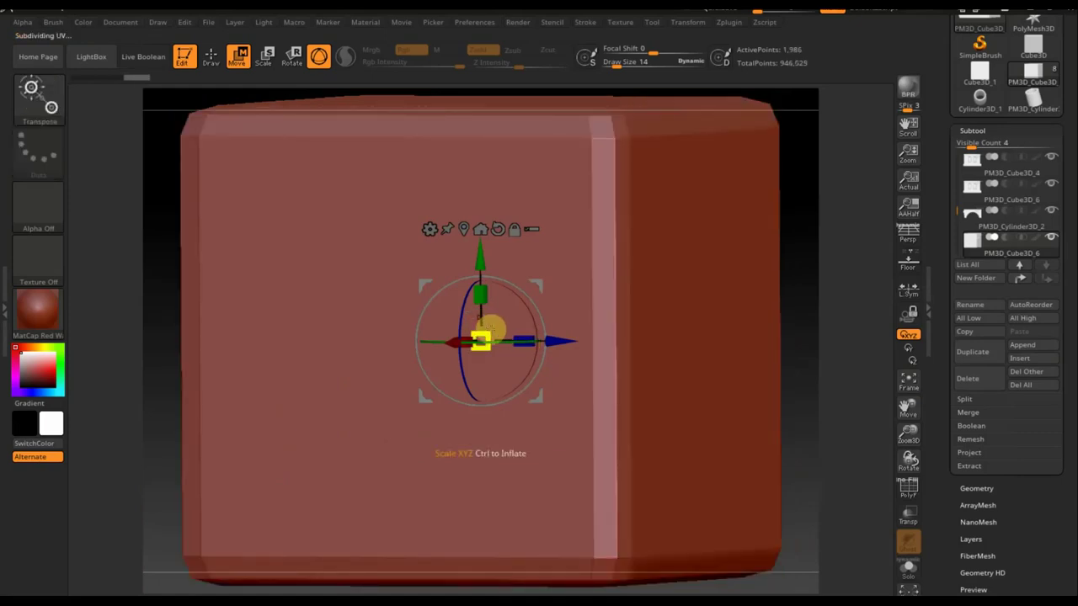
Scale the cube down to a tiny block at the base of the lower wing
{"action": "key", "text": "f"}
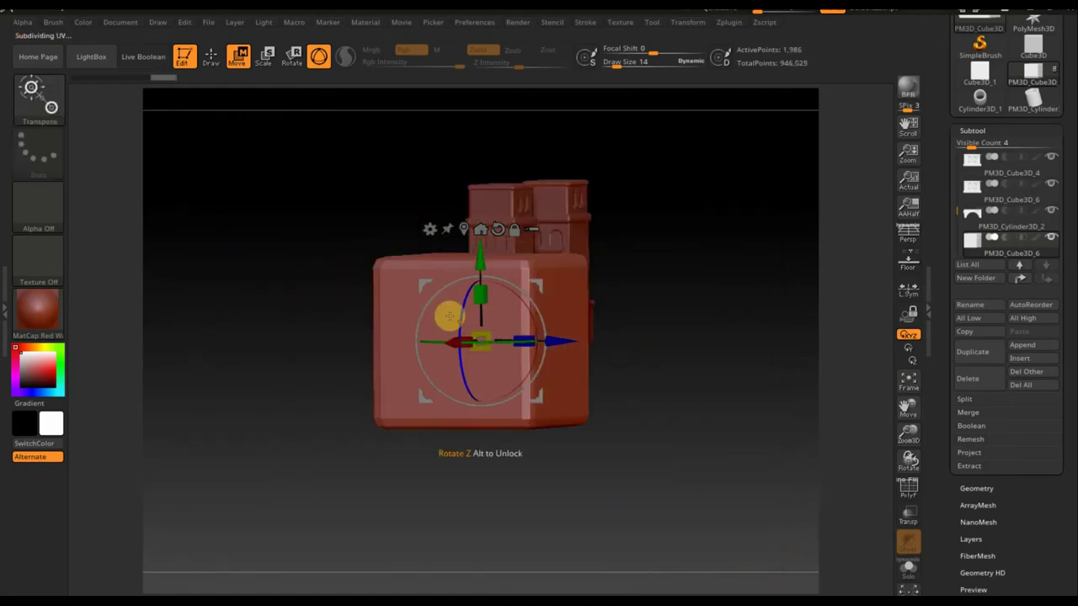
{"action": "left_click_drag", "start_coordinate": [481, 340], "coordinate": [325, 306]}
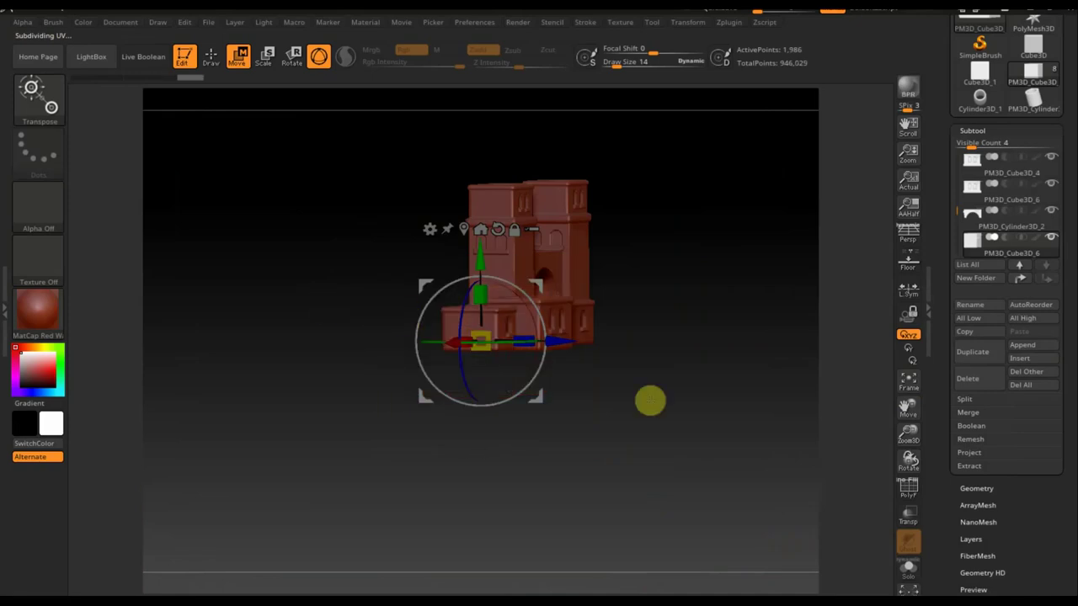
{"action": "left_click_drag", "start_coordinate": [650, 401], "coordinate": [615, 426], "text": "shift"}
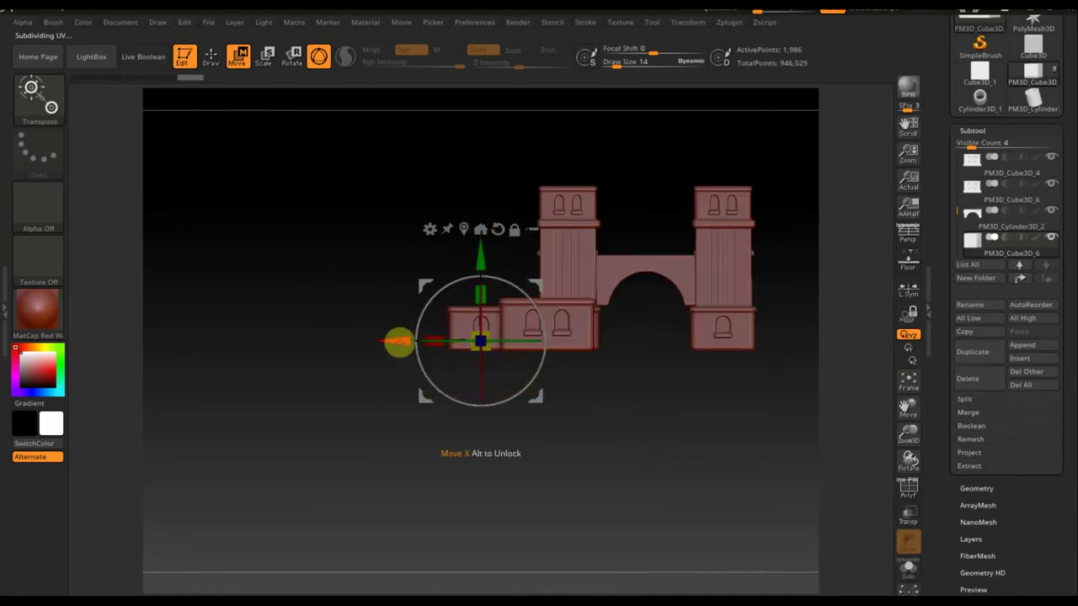
{"action": "left_click_drag", "start_coordinate": [398, 352], "coordinate": [353, 339], "text": "alt"}
{"action": "left_click_drag", "start_coordinate": [577, 511], "coordinate": [643, 584], "text": "alt"}
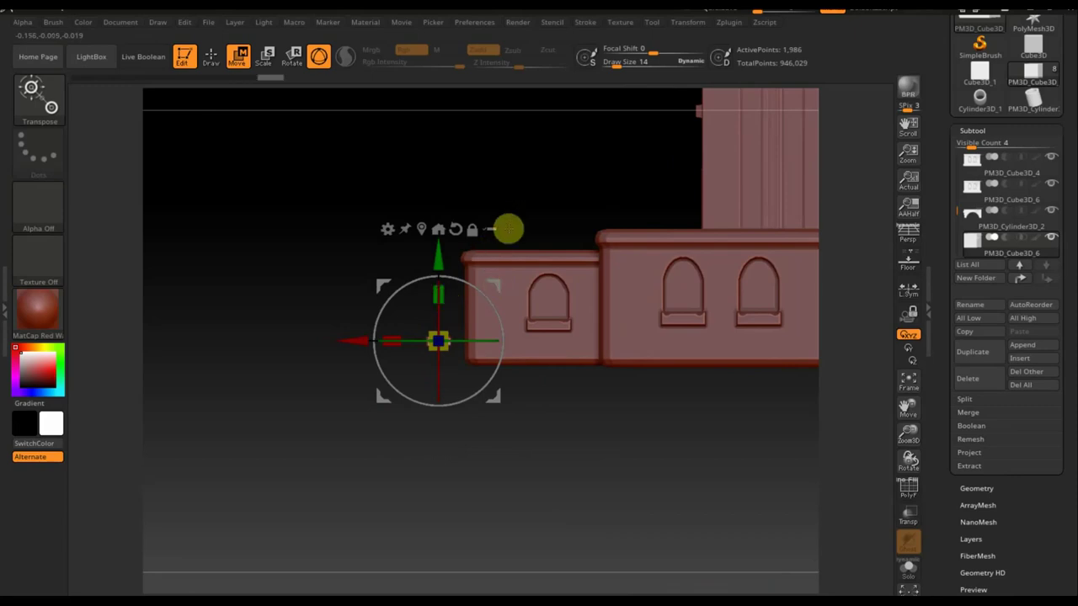
In front view, move the block right and down against the lower front wall, then expand Tool > Geometry
{"action": "left_click_drag", "start_coordinate": [508, 228], "coordinate": [644, 473]}
{"action": "key", "text": "shift"}
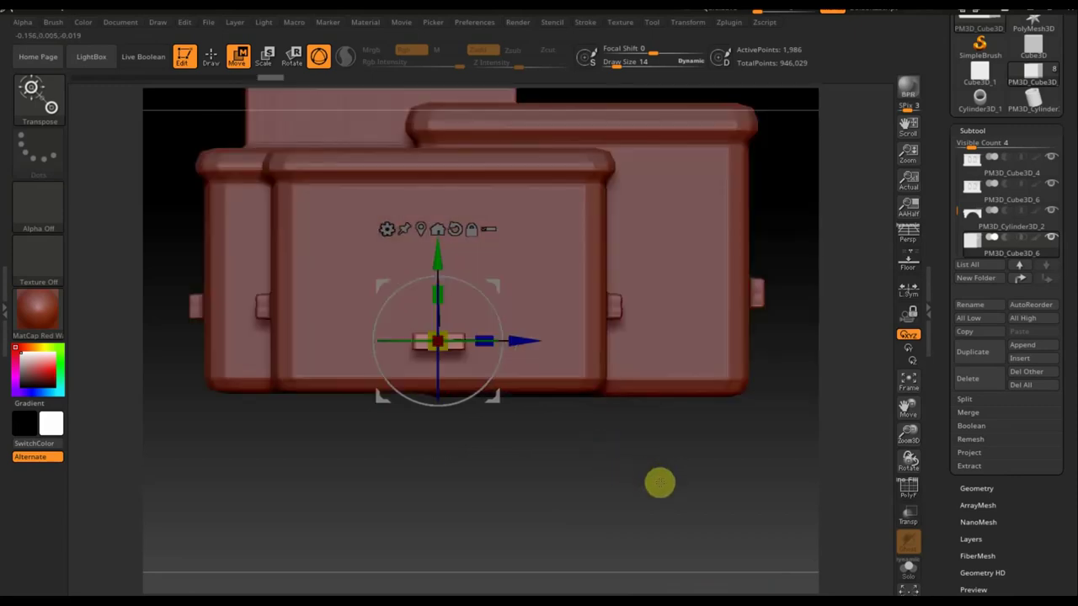
{"action": "left_click_drag", "start_coordinate": [522, 342], "coordinate": [566, 360]}
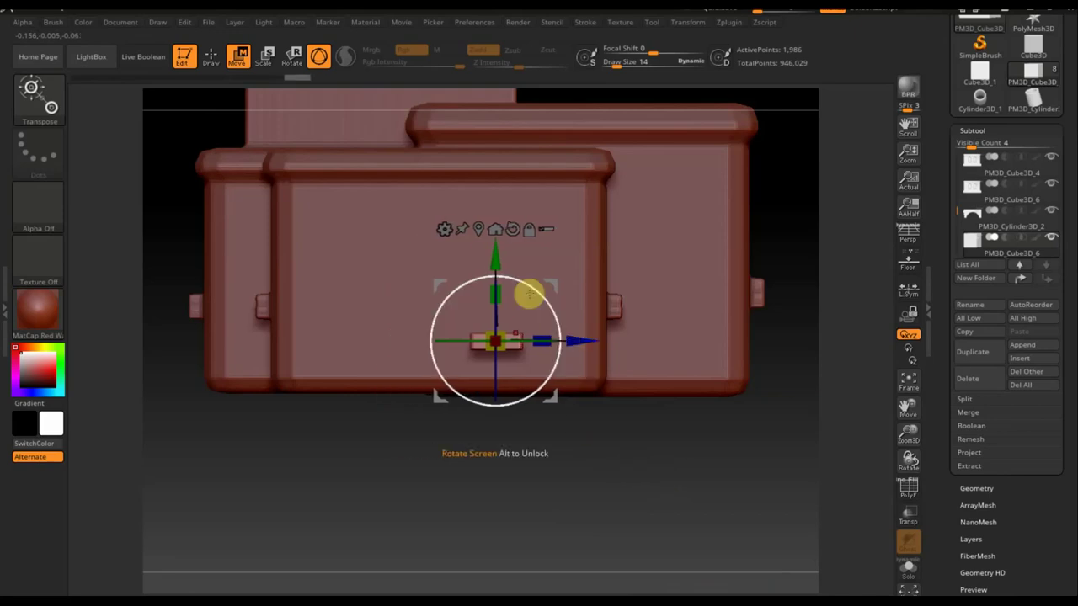
{"action": "left_click_drag", "start_coordinate": [494, 257], "coordinate": [511, 302]}
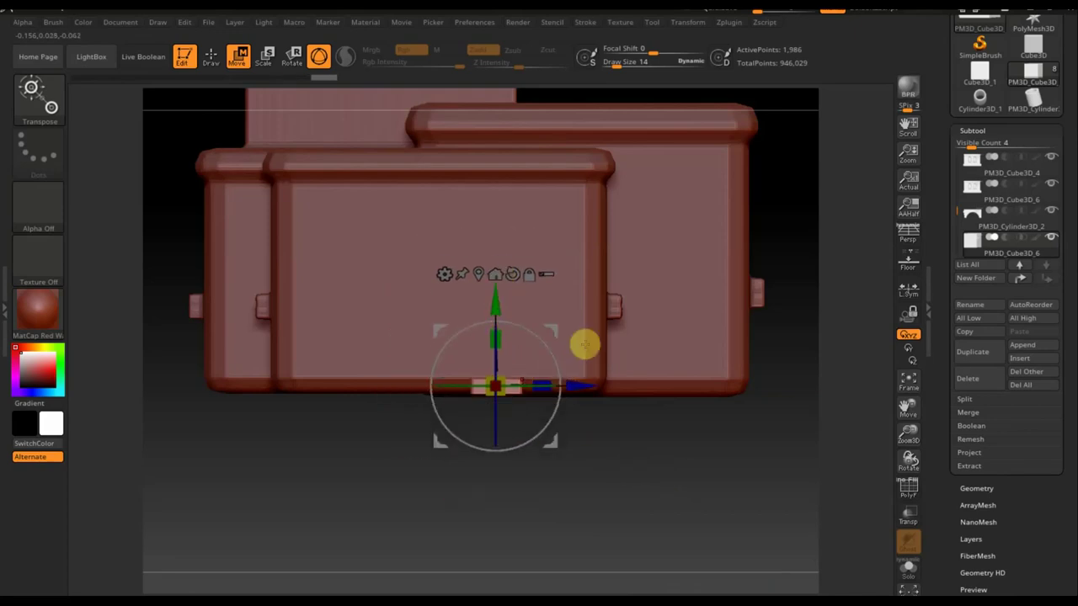
{"action": "left_click_drag", "start_coordinate": [584, 380], "coordinate": [679, 405]}
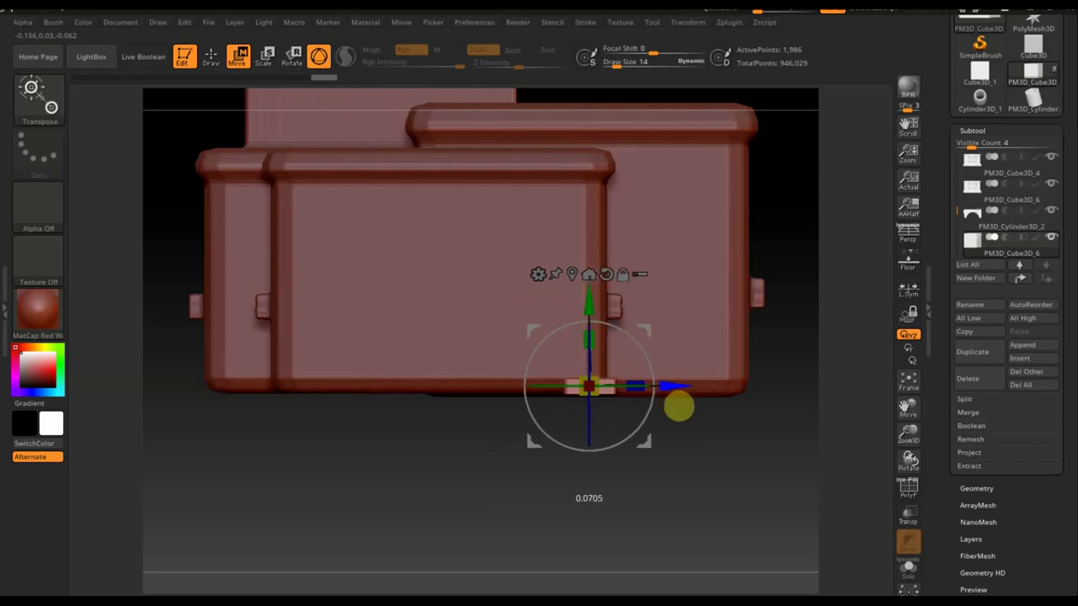
{"action": "key", "text": "ctrl"}
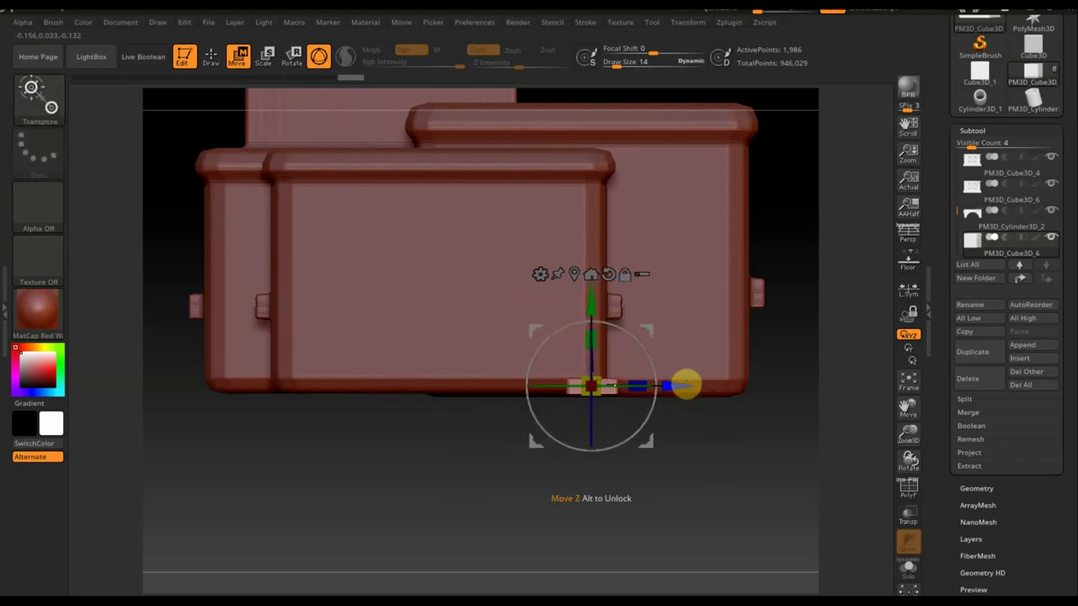
{"action": "left_click", "coordinate": [674, 387]}
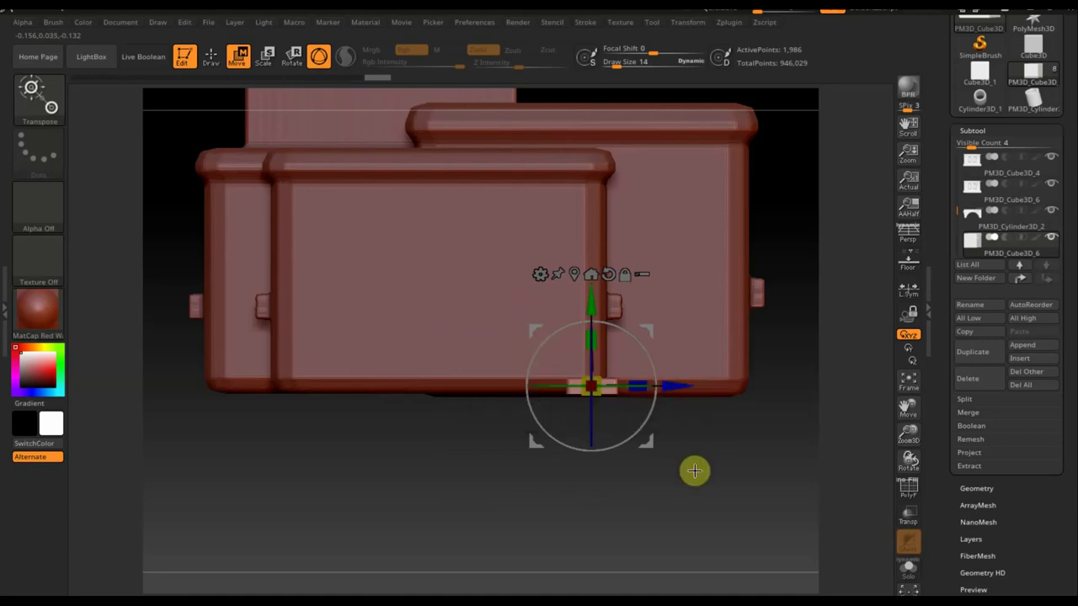
{"action": "left_click", "coordinate": [977, 488]}
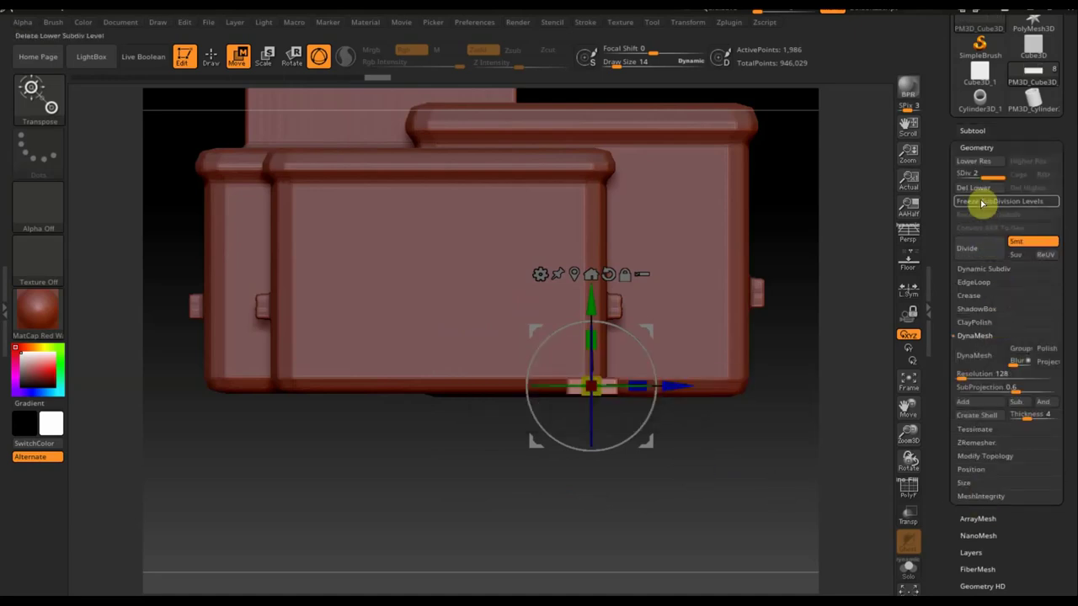
Duplicate the block into the first stair steps, each raised and set back
{"action": "left_click_drag", "start_coordinate": [679, 387], "coordinate": [656, 386], "text": "ctrl"}
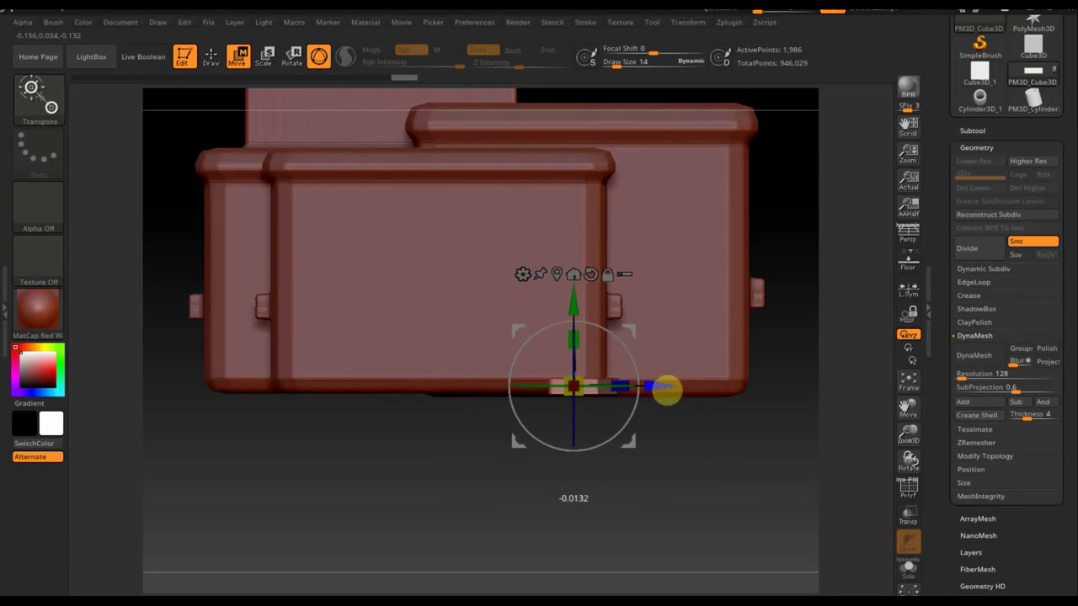
{"action": "left_click_drag", "start_coordinate": [571, 322], "coordinate": [564, 292]}
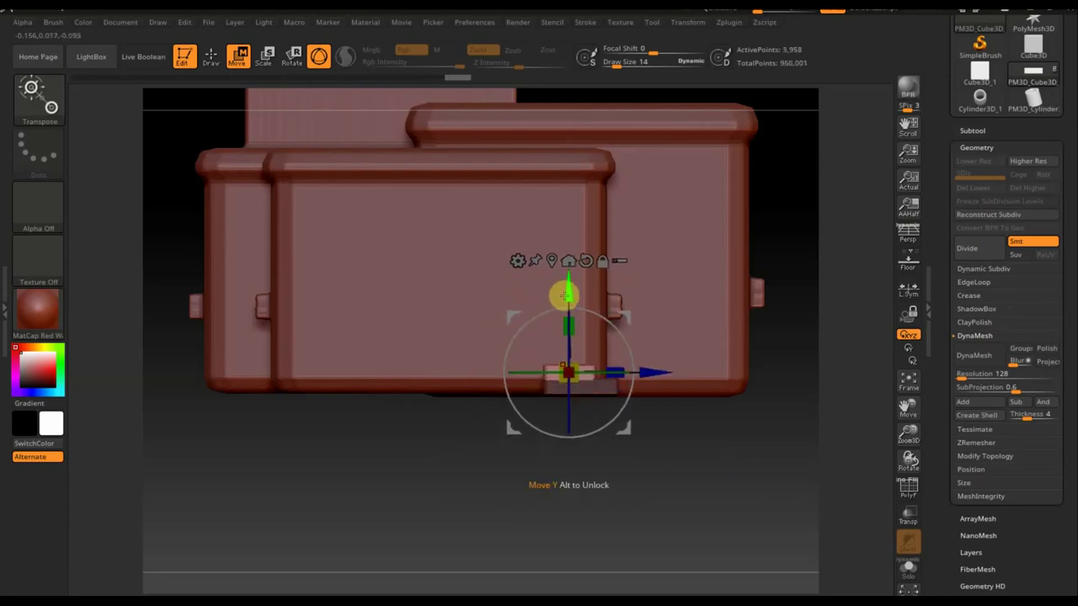
{"action": "left_click_drag", "start_coordinate": [569, 295], "coordinate": [568, 281]}
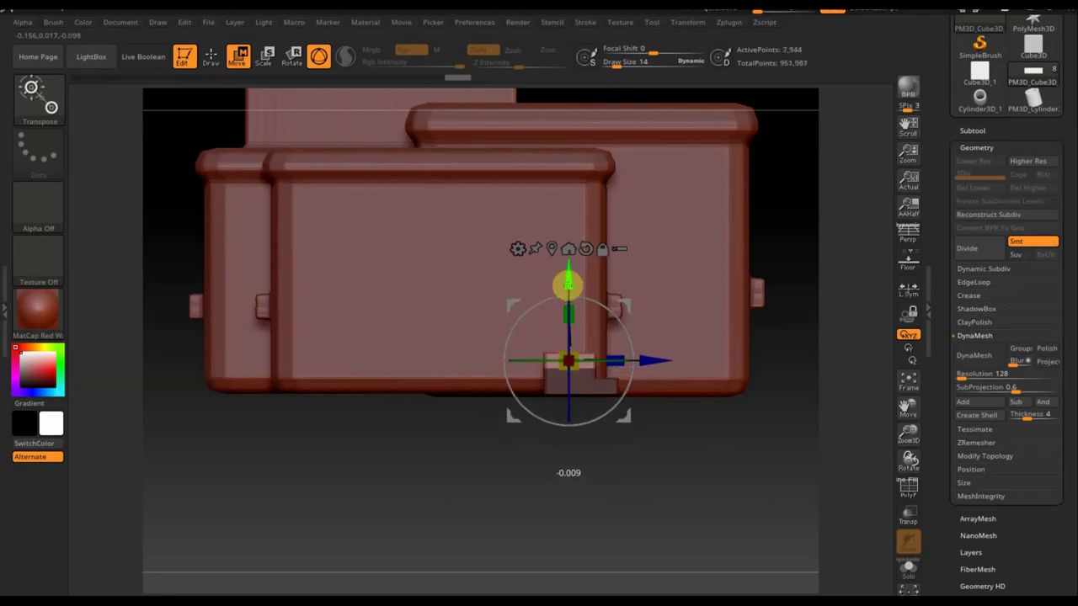
{"action": "left_click_drag", "start_coordinate": [665, 361], "coordinate": [648, 365]}
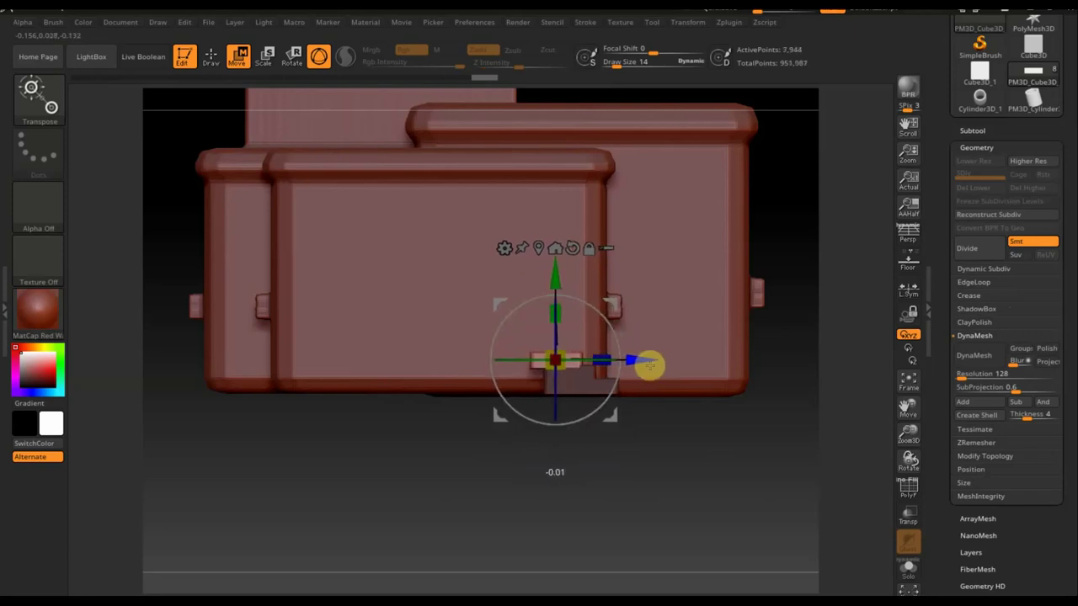
{"action": "left_click_drag", "start_coordinate": [649, 365], "coordinate": [647, 366]}
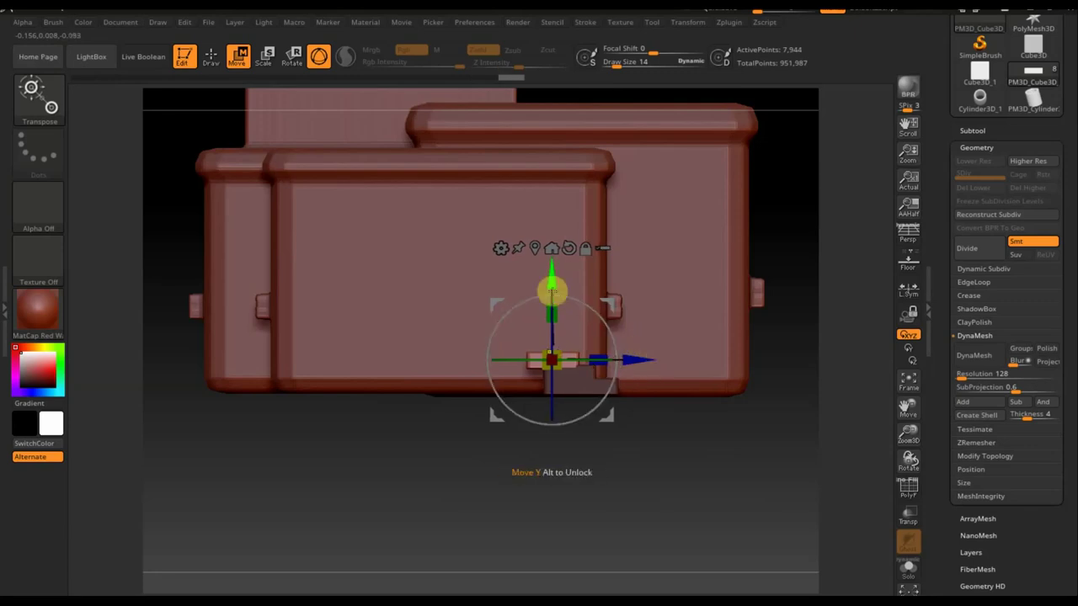
{"action": "left_click_drag", "start_coordinate": [556, 286], "coordinate": [550, 261]}
{"action": "left_click_drag", "start_coordinate": [640, 341], "coordinate": [625, 343]}
Add more duplicated steps, each one level higher and further back, then clear the mask
{"action": "left_click_drag", "start_coordinate": [539, 258], "coordinate": [536, 258]}
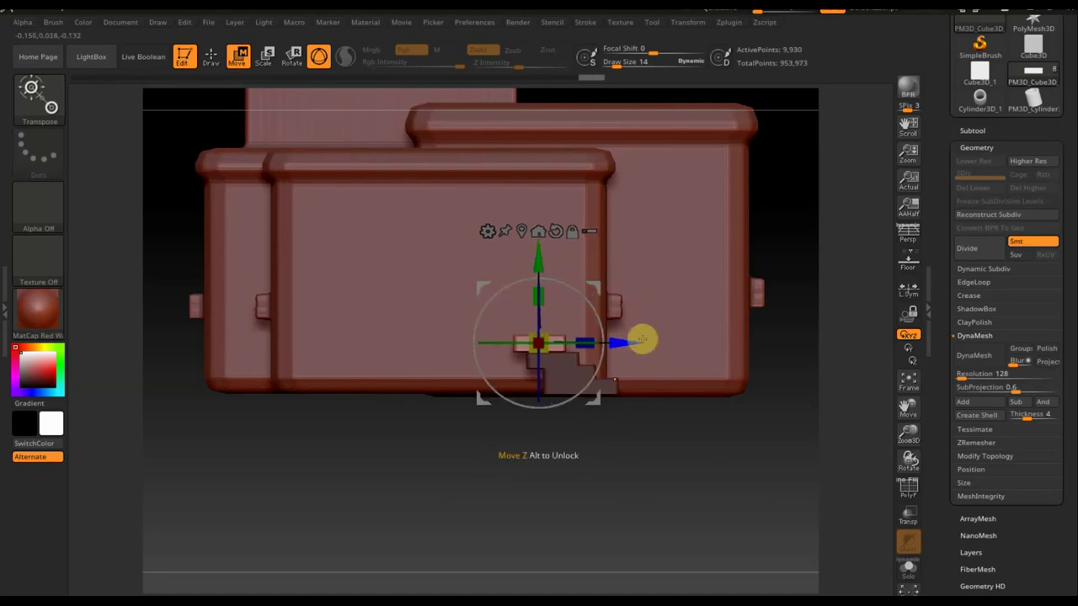
{"action": "left_click_drag", "start_coordinate": [635, 340], "coordinate": [631, 340]}
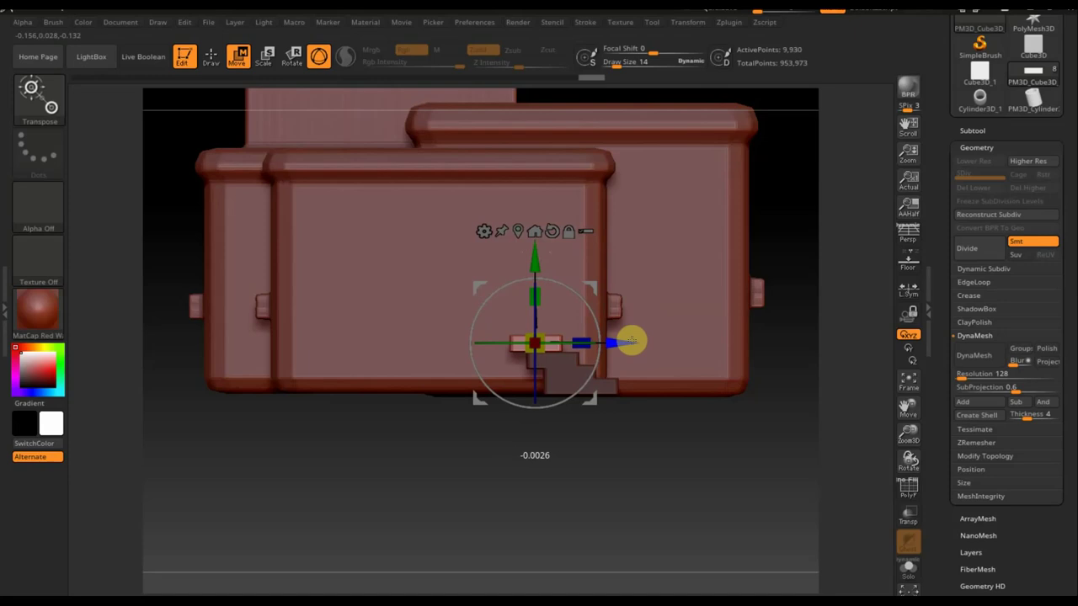
{"action": "left_click_drag", "start_coordinate": [545, 267], "coordinate": [538, 250]}
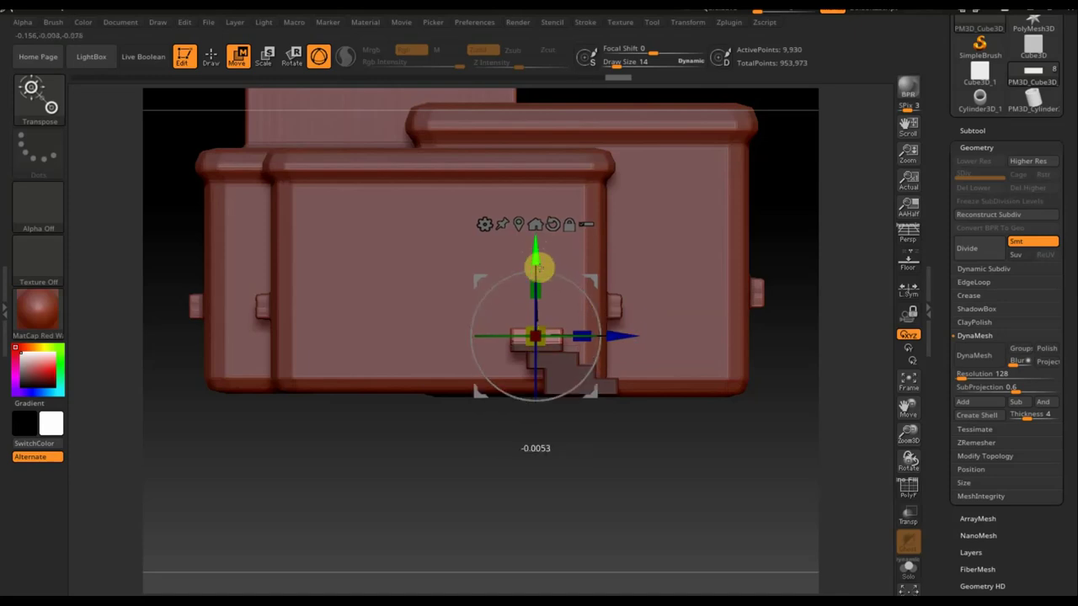
{"action": "left_click_drag", "start_coordinate": [624, 319], "coordinate": [610, 322]}
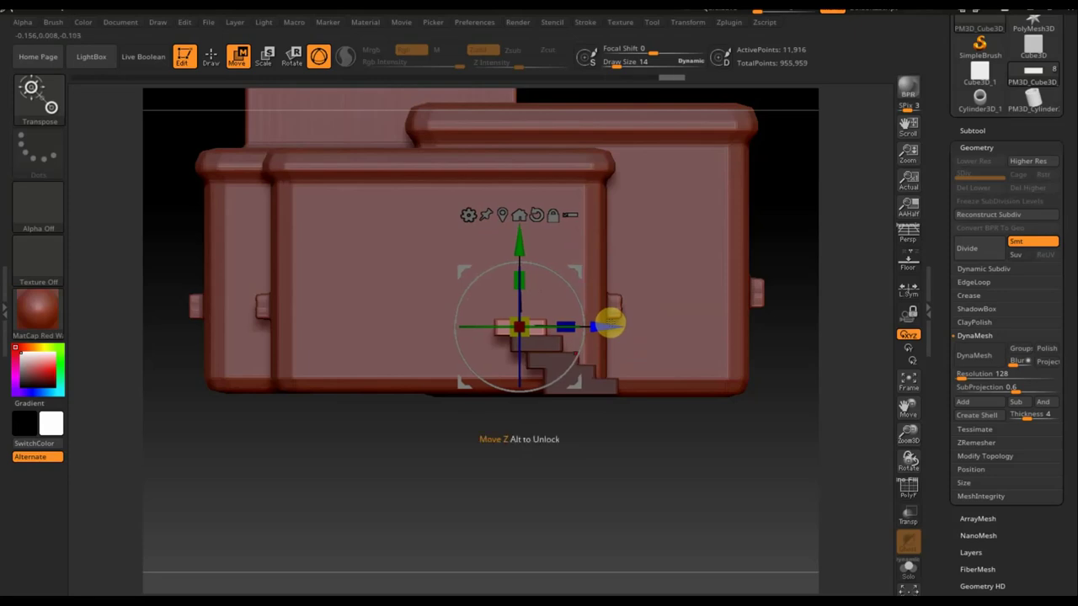
{"action": "left_click_drag", "start_coordinate": [521, 248], "coordinate": [517, 230]}
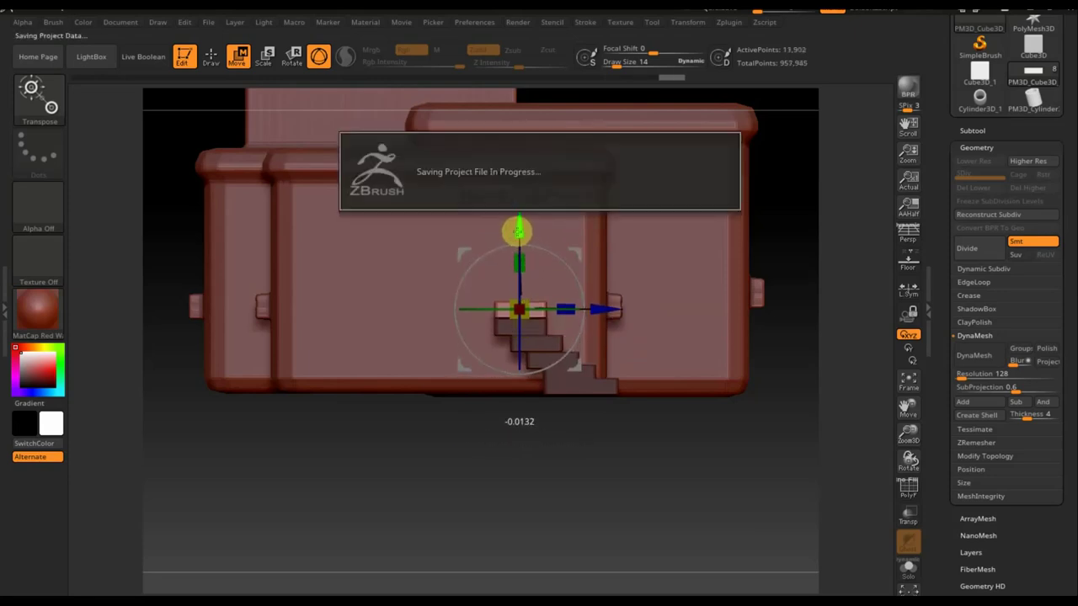
{"action": "left_click_drag", "start_coordinate": [606, 309], "coordinate": [588, 310]}
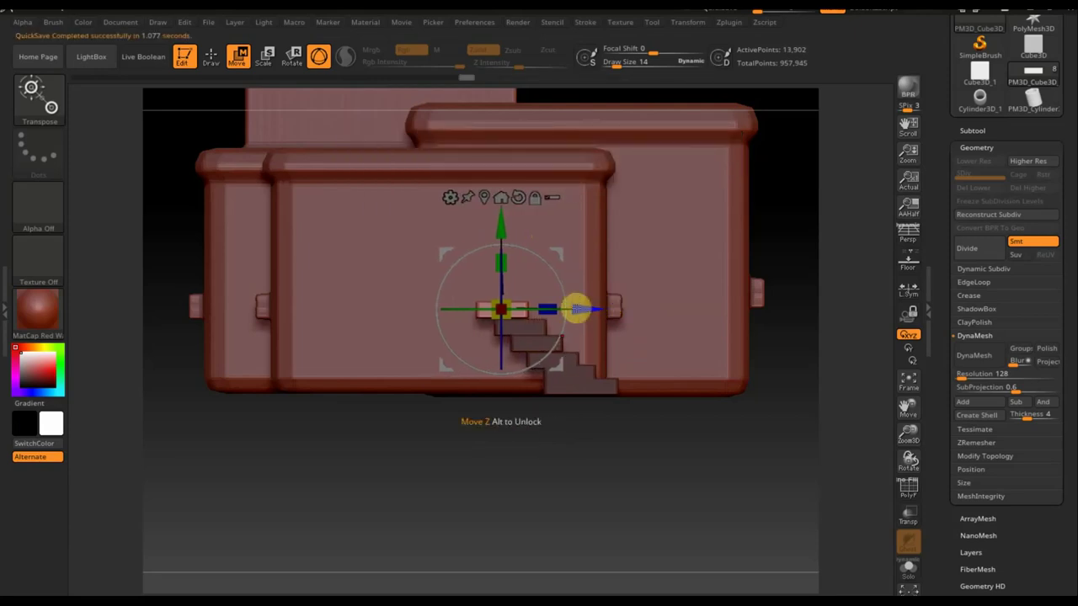
{"action": "left_click", "coordinate": [676, 447], "text": "ctrl"}
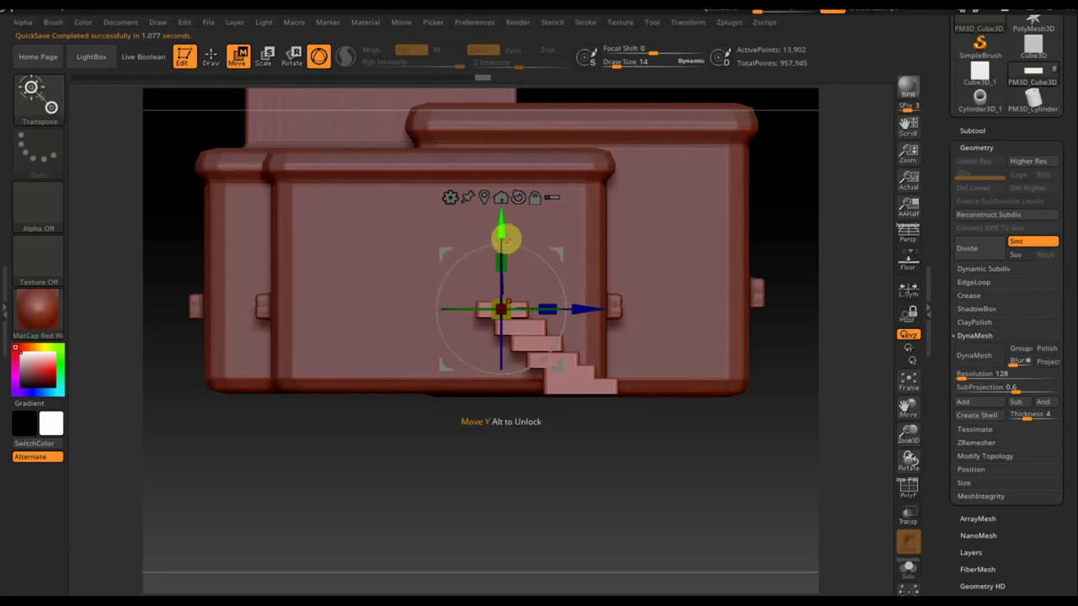
Add the upper stair steps and raise the flight toward the wall top
{"action": "left_click_drag", "start_coordinate": [500, 232], "coordinate": [480, 151]}
{"action": "left_click_drag", "start_coordinate": [601, 231], "coordinate": [482, 222]}
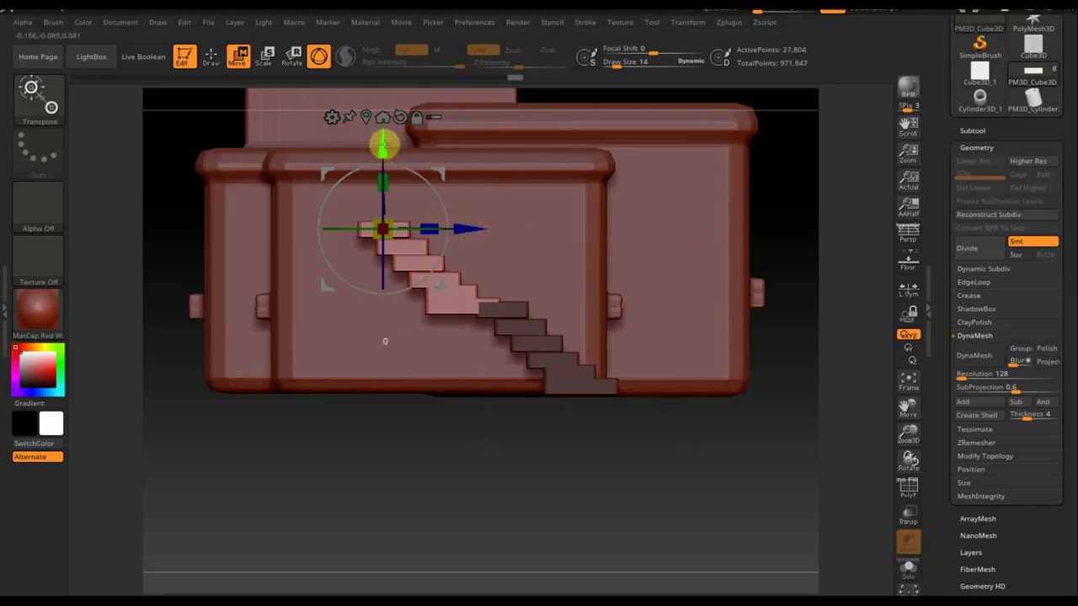
{"action": "left_click_drag", "start_coordinate": [384, 144], "coordinate": [383, 135]}
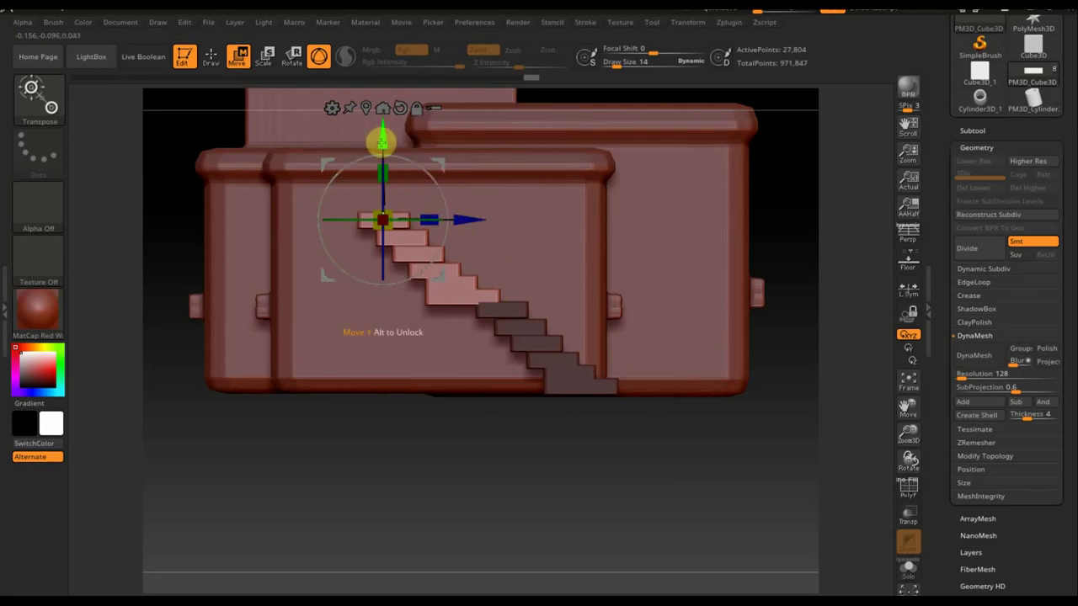
{"action": "left_click_drag", "start_coordinate": [384, 143], "coordinate": [376, 92]}
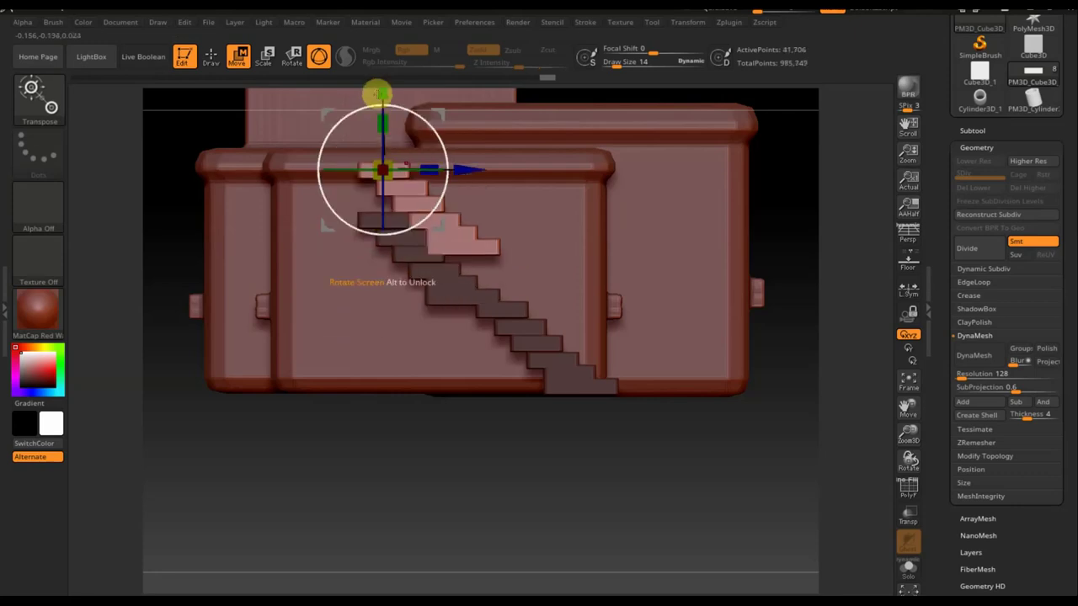
{"action": "left_click_drag", "start_coordinate": [472, 168], "coordinate": [437, 166]}
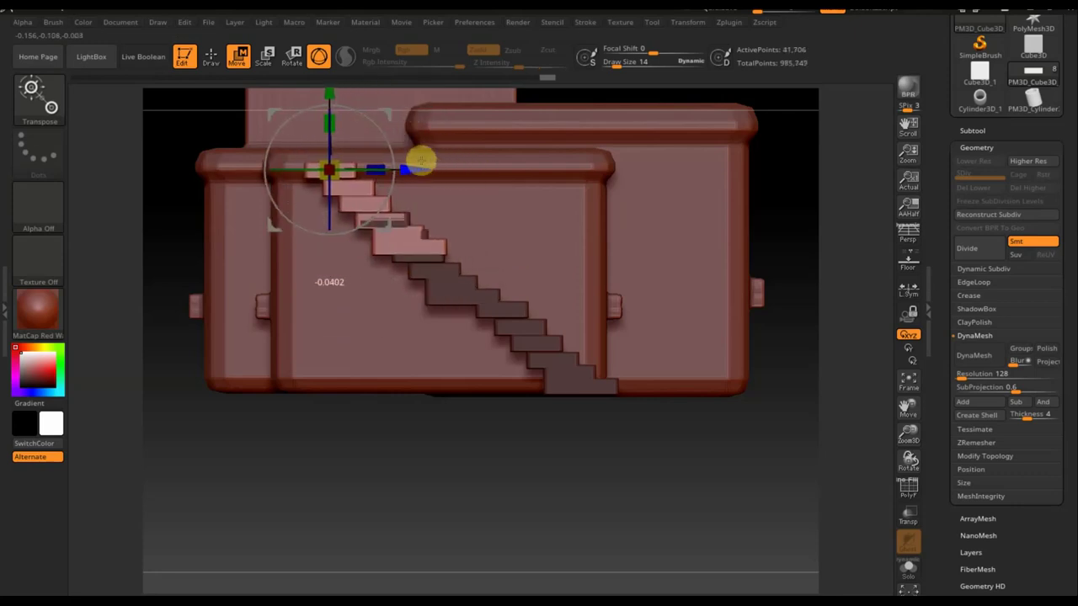
{"action": "left_click_drag", "start_coordinate": [329, 102], "coordinate": [325, 92]}
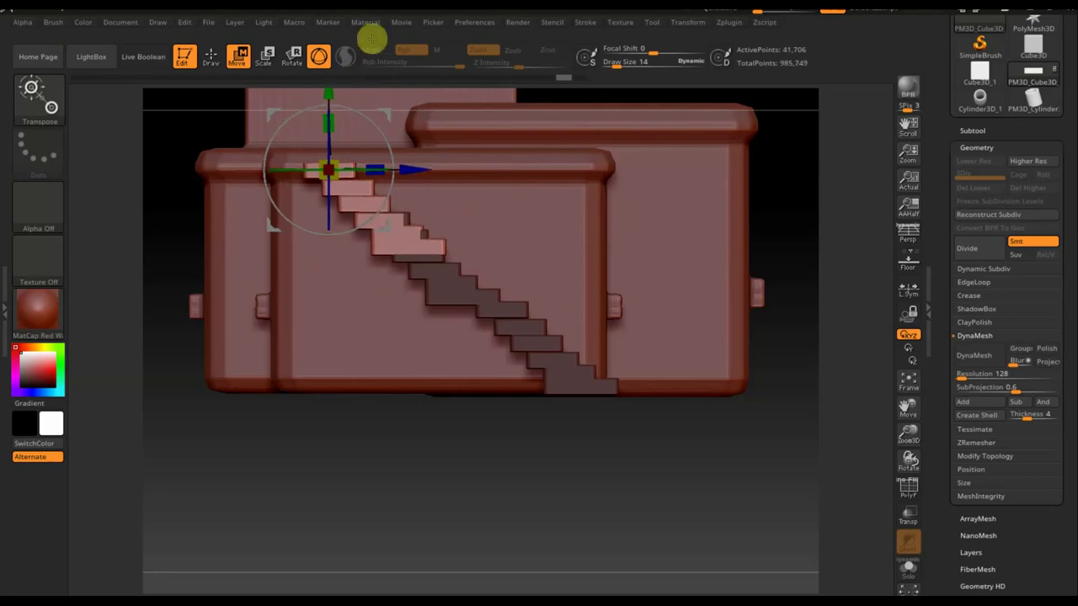
Shift the staircase up and left to the wall's upper left corner, and clear its mask
{"action": "left_click_drag", "start_coordinate": [789, 213], "coordinate": [794, 313], "text": "alt"}
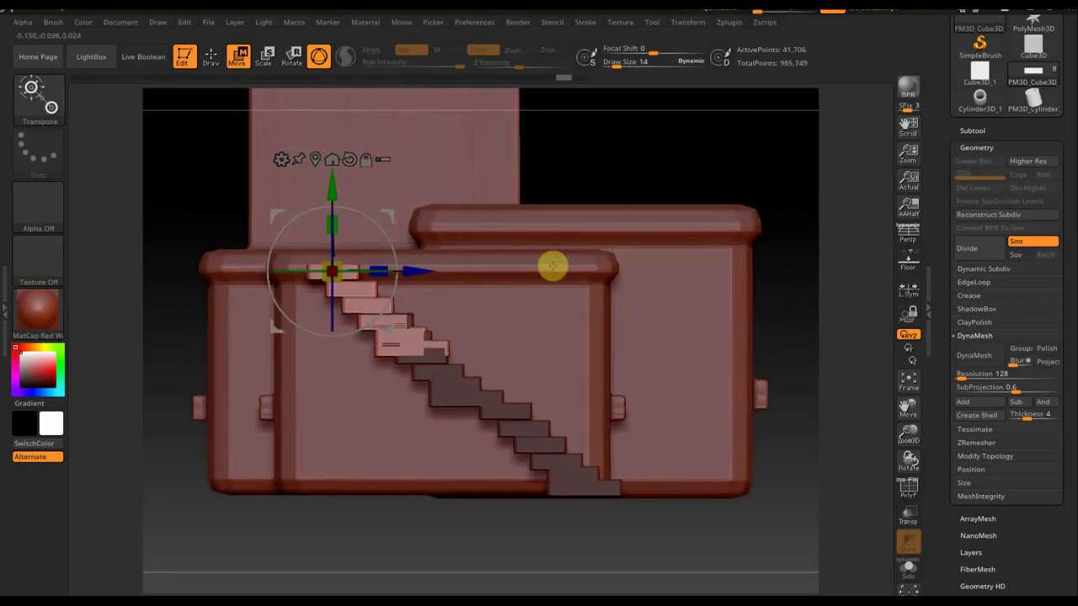
{"action": "left_click_drag", "start_coordinate": [334, 197], "coordinate": [333, 180]}
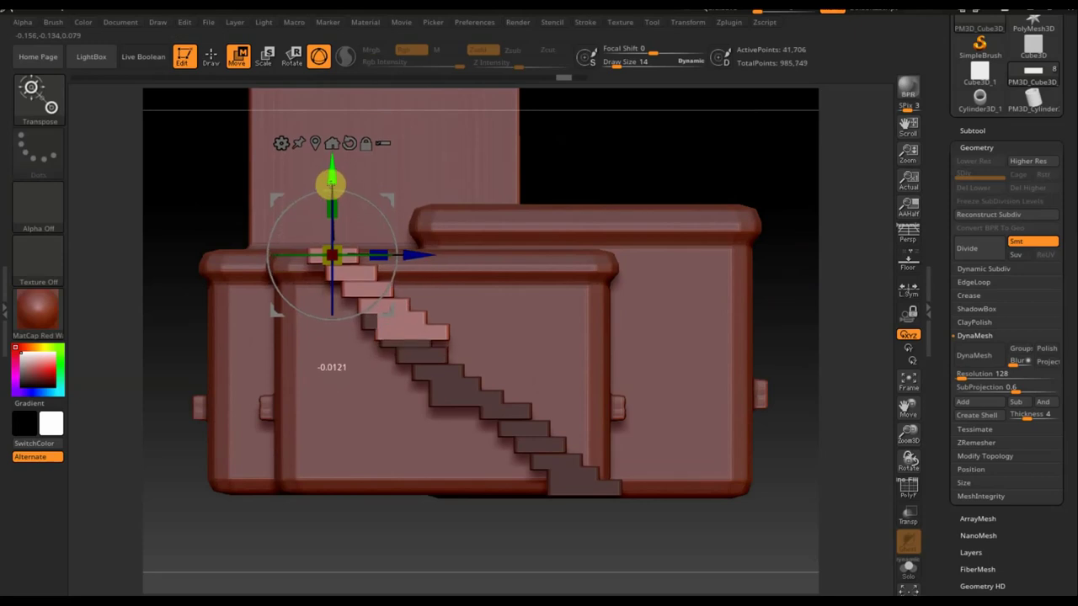
{"action": "left_click_drag", "start_coordinate": [414, 264], "coordinate": [380, 255]}
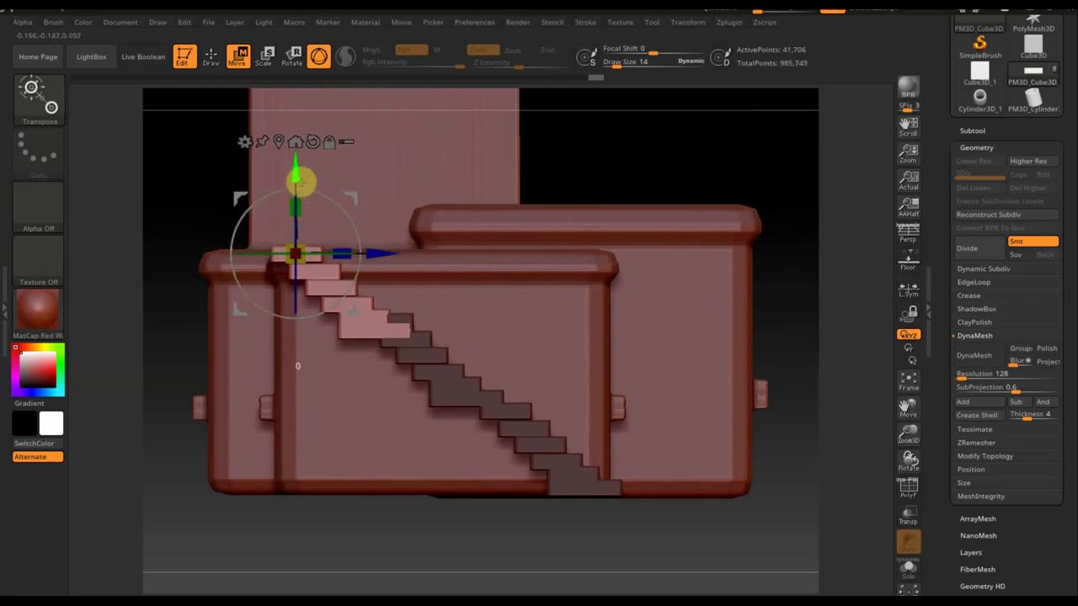
{"action": "left_click_drag", "start_coordinate": [300, 178], "coordinate": [298, 172]}
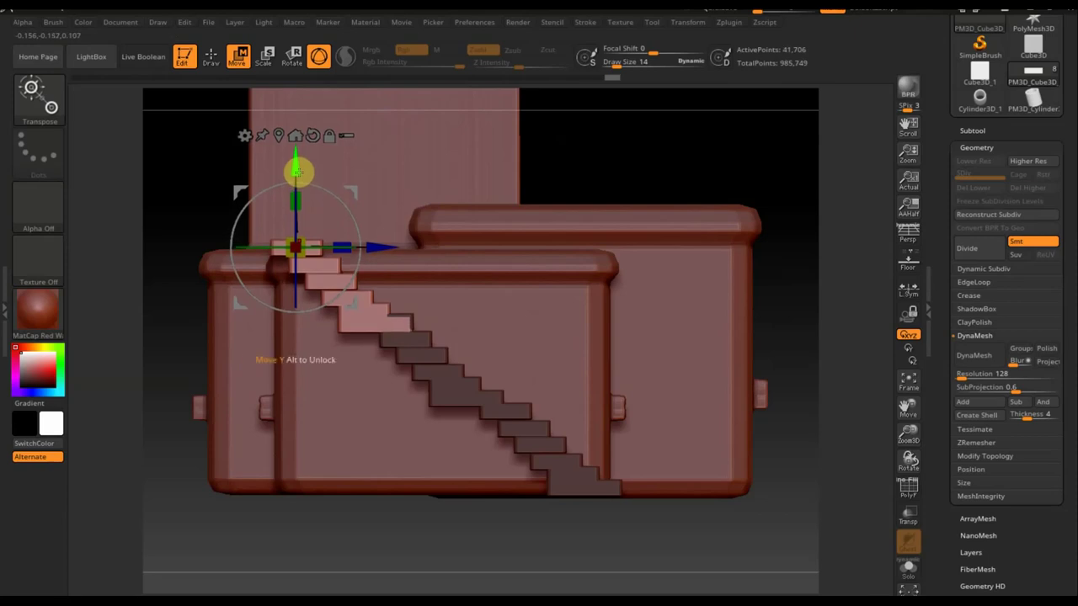
{"action": "left_click_drag", "start_coordinate": [392, 252], "coordinate": [389, 247]}
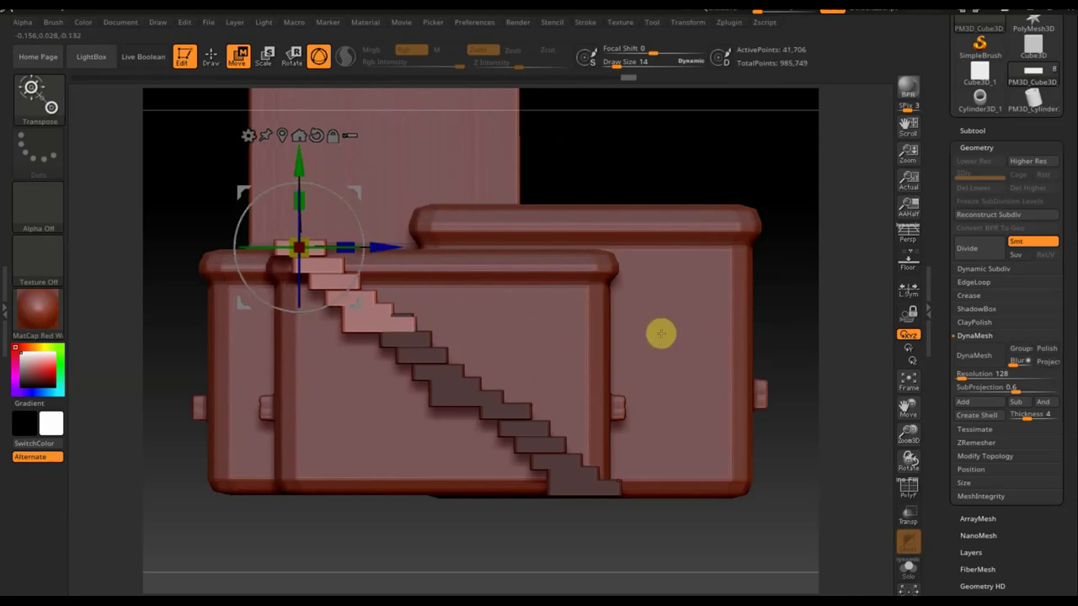
{"action": "left_click_drag", "start_coordinate": [769, 312], "coordinate": [794, 329], "text": "ctrl"}
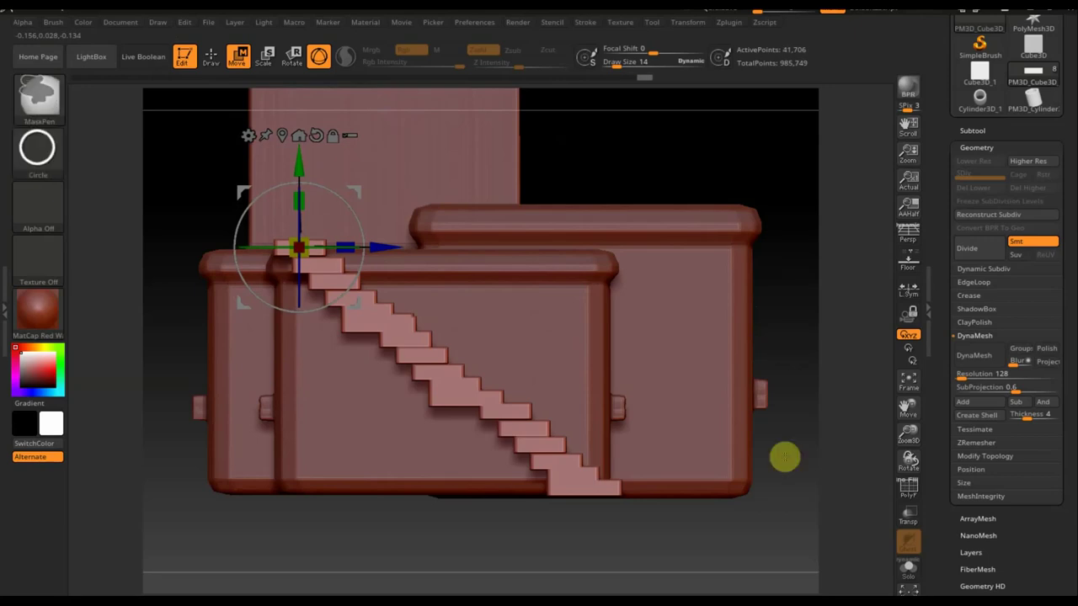
Orbit and snap to an orthographic side view of the stairs against the house edge
{"action": "left_click_drag", "start_coordinate": [766, 413], "coordinate": [753, 502]}
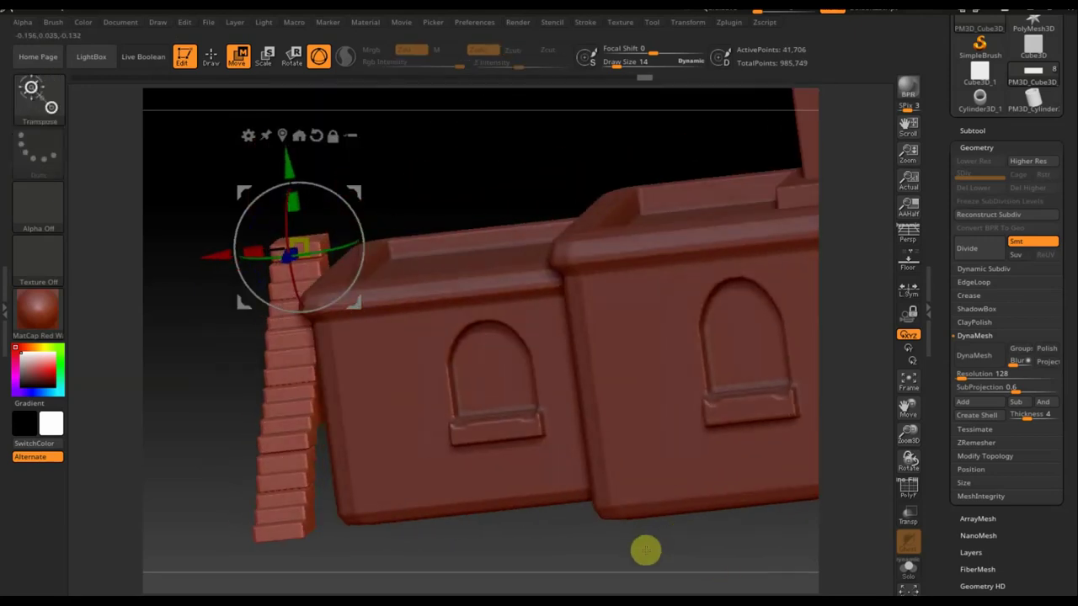
{"action": "mouse_move", "coordinate": [753, 503]}
{"action": "left_mouse_down", "text": "shift"}
{"action": "mouse_move", "coordinate": [226, 269]}
{"action": "mouse_move", "coordinate": [244, 248]}
{"action": "left_mouse_up", "text": "shift"}
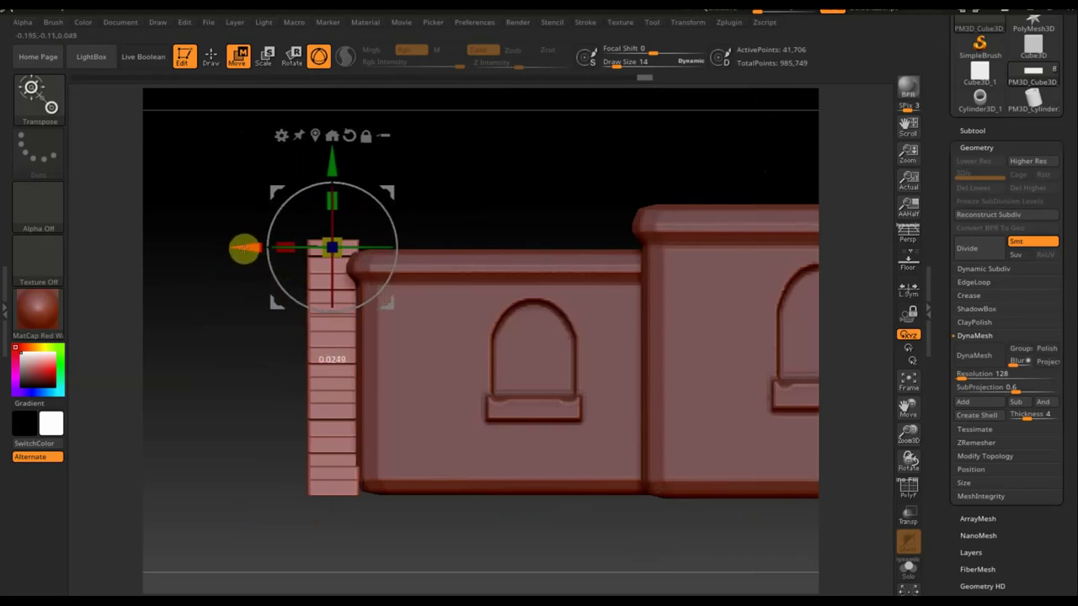
{"action": "mouse_move", "coordinate": [561, 577]}
{"action": "left_mouse_down"}
{"action": "mouse_move", "coordinate": [698, 491]}
{"action": "mouse_move", "coordinate": [706, 597]}
{"action": "left_mouse_up"}
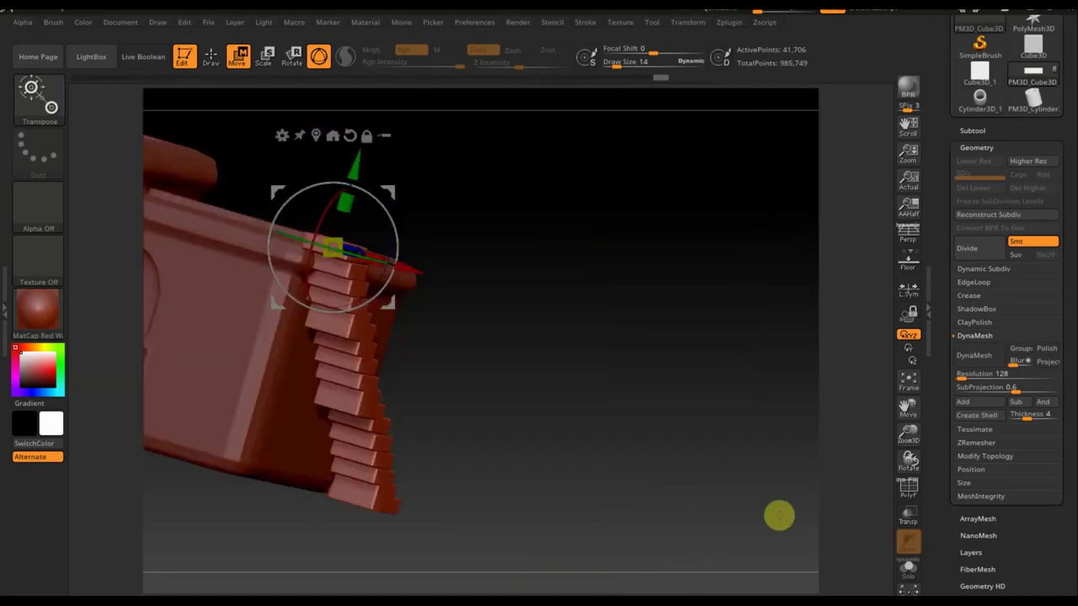
{"action": "left_click_drag", "start_coordinate": [677, 550], "coordinate": [770, 516]}
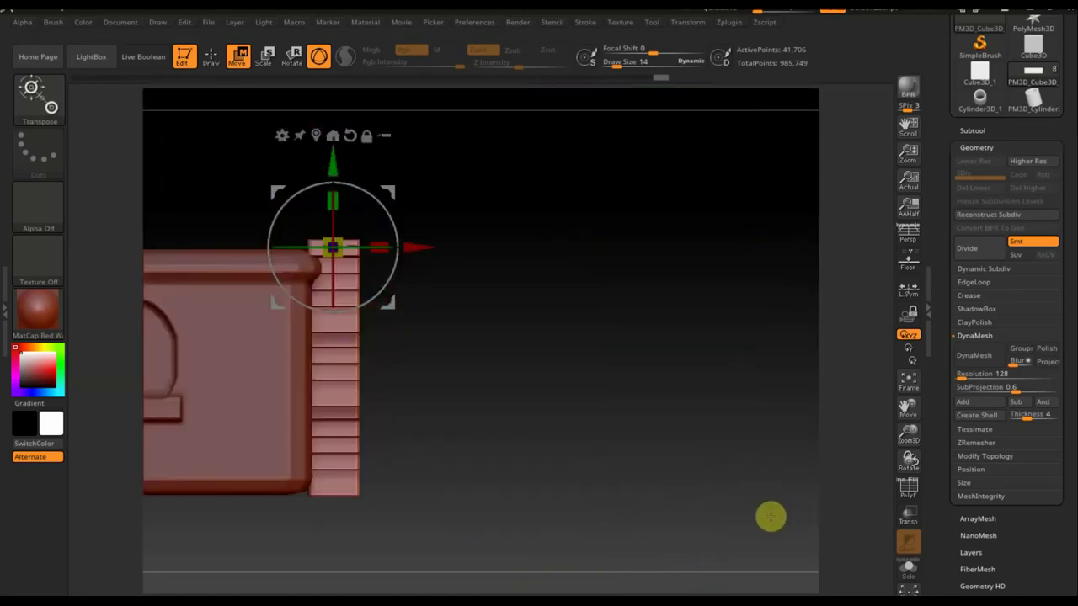
{"action": "left_click", "coordinate": [211, 55]}
Mask the stairs' top corner with a FreeHand stroke and invert, leaving only the top step free
{"action": "key", "text": "ctrl"}
{"action": "left_click_drag", "start_coordinate": [280, 212], "coordinate": [324, 264], "text": "ctrl"}
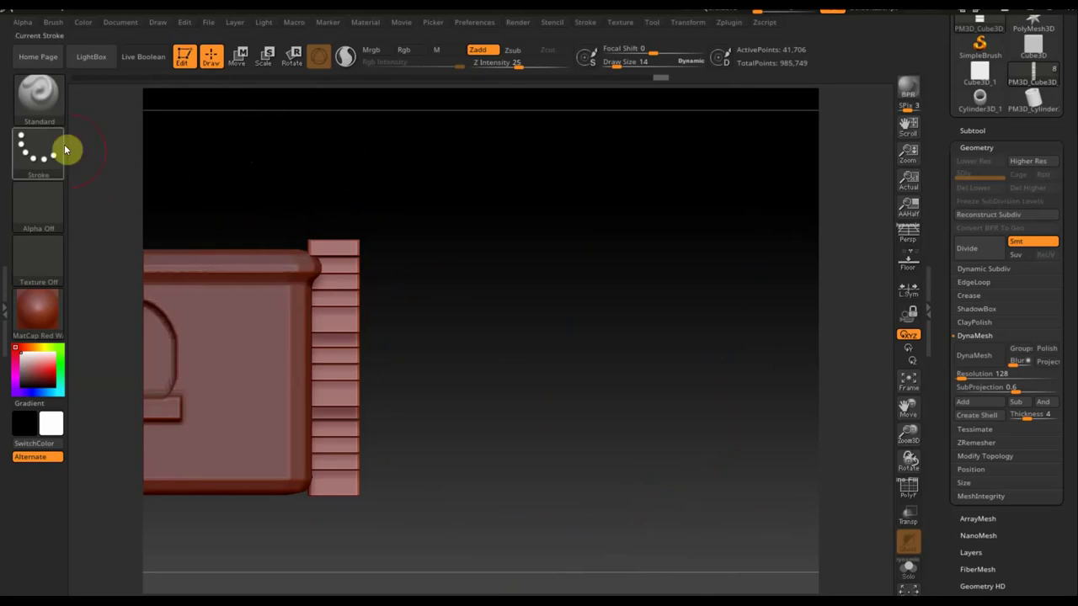
{"action": "left_click", "coordinate": [38, 150], "text": "ctrl"}
{"action": "left_click", "coordinate": [214, 166]}
{"action": "left_click_drag", "start_coordinate": [240, 192], "coordinate": [327, 259], "text": "ctrl"}
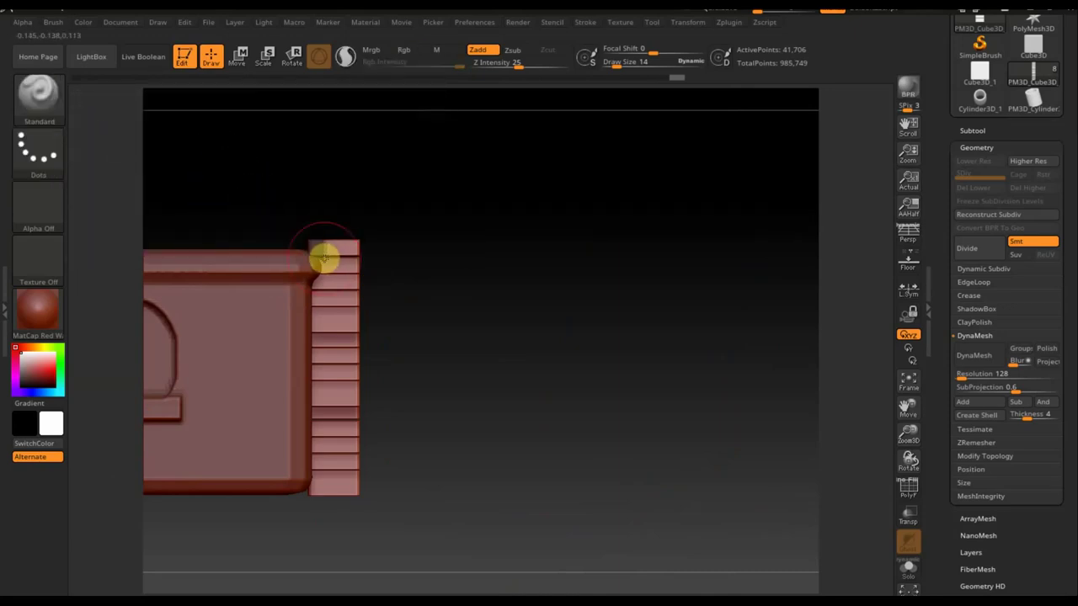
{"action": "left_click", "coordinate": [553, 297], "text": "ctrl"}
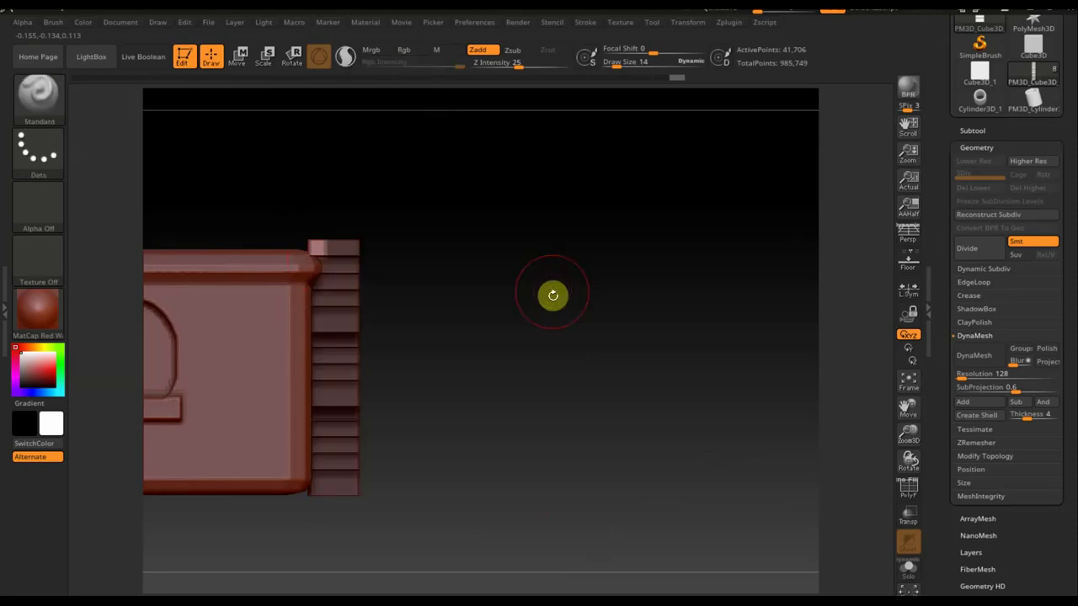
Slide the unmasked top step back, then make house box PM3D_Cube3D_1 the active subtool
{"action": "left_click", "coordinate": [238, 56]}
{"action": "left_click_drag", "start_coordinate": [424, 246], "coordinate": [373, 257]}
{"action": "left_click_drag", "start_coordinate": [614, 287], "coordinate": [633, 454]}
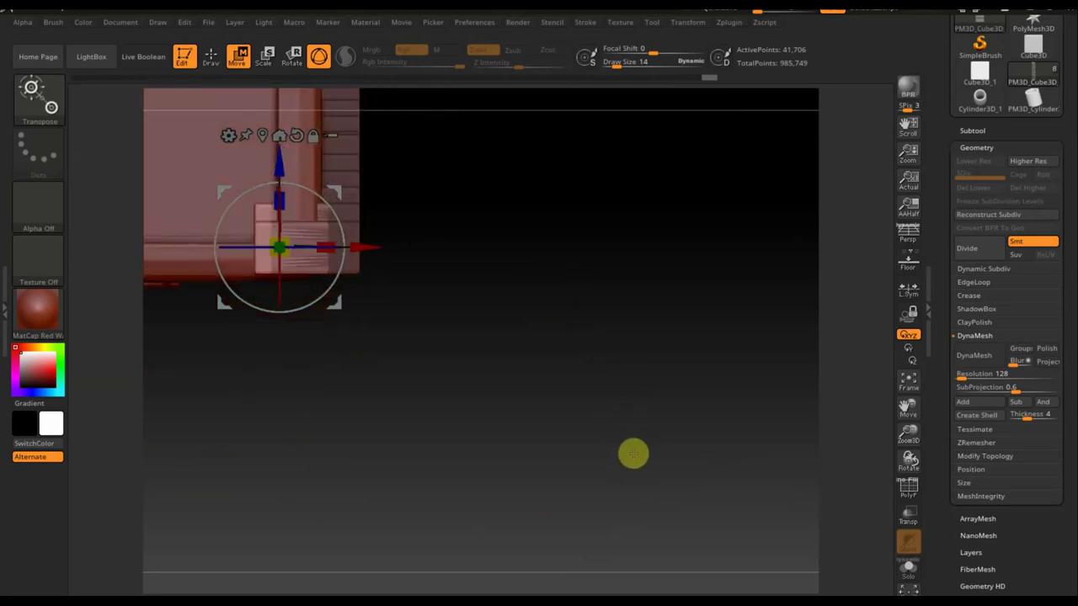
{"action": "mouse_move", "coordinate": [584, 289]}
{"action": "left_mouse_down"}
{"action": "mouse_move", "coordinate": [587, 368]}
{"action": "mouse_move", "coordinate": [561, 334]}
{"action": "mouse_move", "coordinate": [687, 365]}
{"action": "mouse_move", "coordinate": [643, 440]}
{"action": "mouse_move", "coordinate": [729, 503]}
{"action": "mouse_move", "coordinate": [735, 435]}
{"action": "mouse_move", "coordinate": [685, 570]}
{"action": "left_mouse_up"}
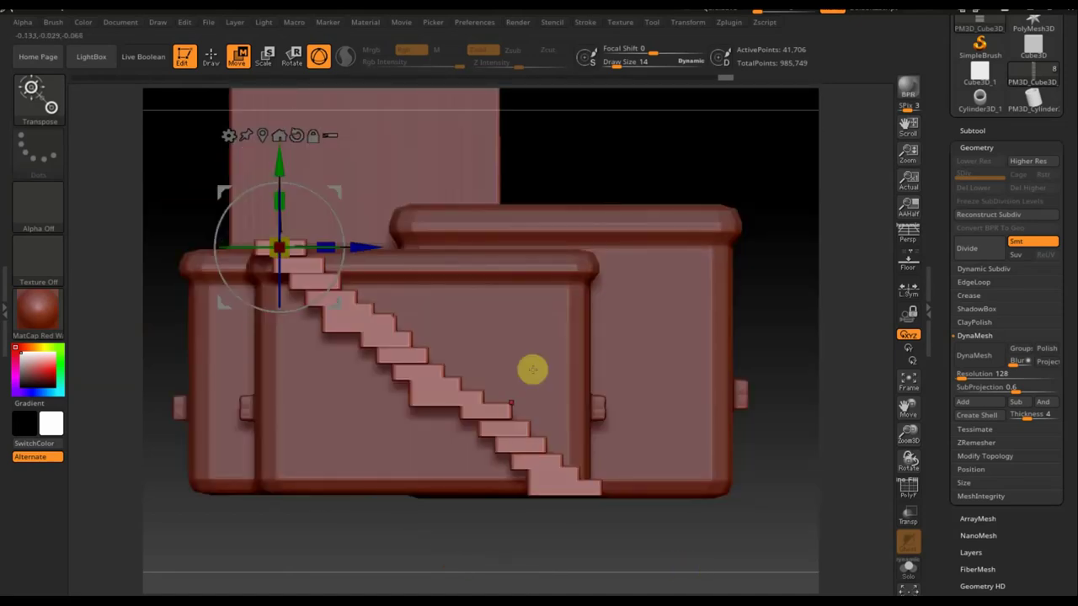
{"action": "left_click", "coordinate": [517, 322], "text": "alt"}
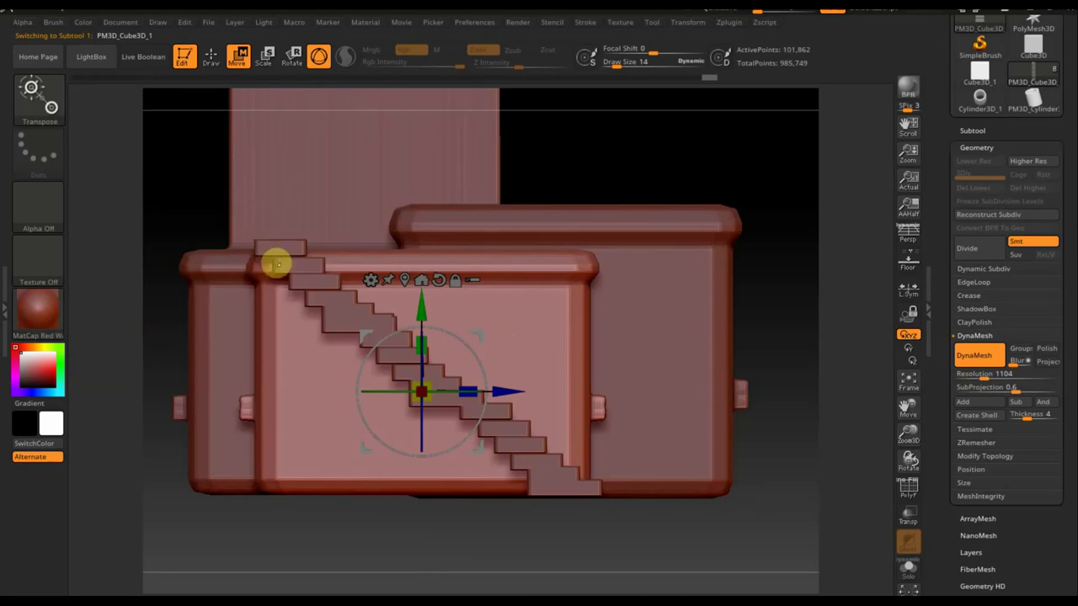
Mask the top-left area of the house box from a top view, then invert the mask
{"action": "mouse_move", "coordinate": [257, 221]}
{"action": "left_mouse_down", "text": "ctrl"}
{"action": "mouse_move", "coordinate": [279, 242]}
{"action": "mouse_move", "coordinate": [351, 264]}
{"action": "left_mouse_up", "text": "ctrl"}
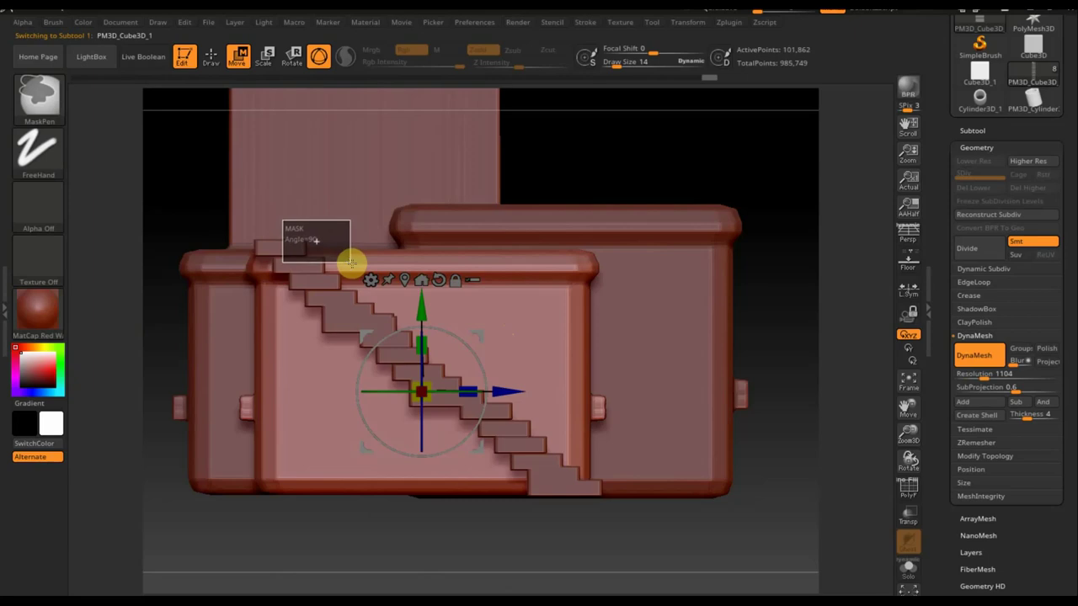
{"action": "left_click_drag", "start_coordinate": [352, 264], "coordinate": [365, 267], "text": "ctrl"}
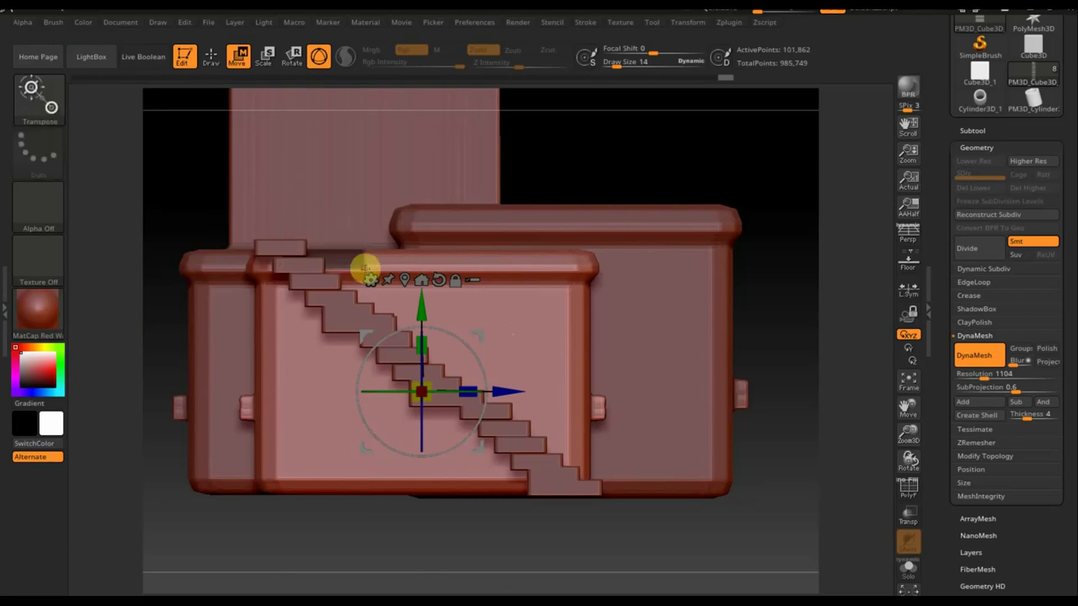
{"action": "mouse_move", "coordinate": [682, 189]}
{"action": "left_mouse_down"}
{"action": "mouse_move", "coordinate": [752, 306]}
{"action": "mouse_move", "coordinate": [761, 441]}
{"action": "left_mouse_up"}
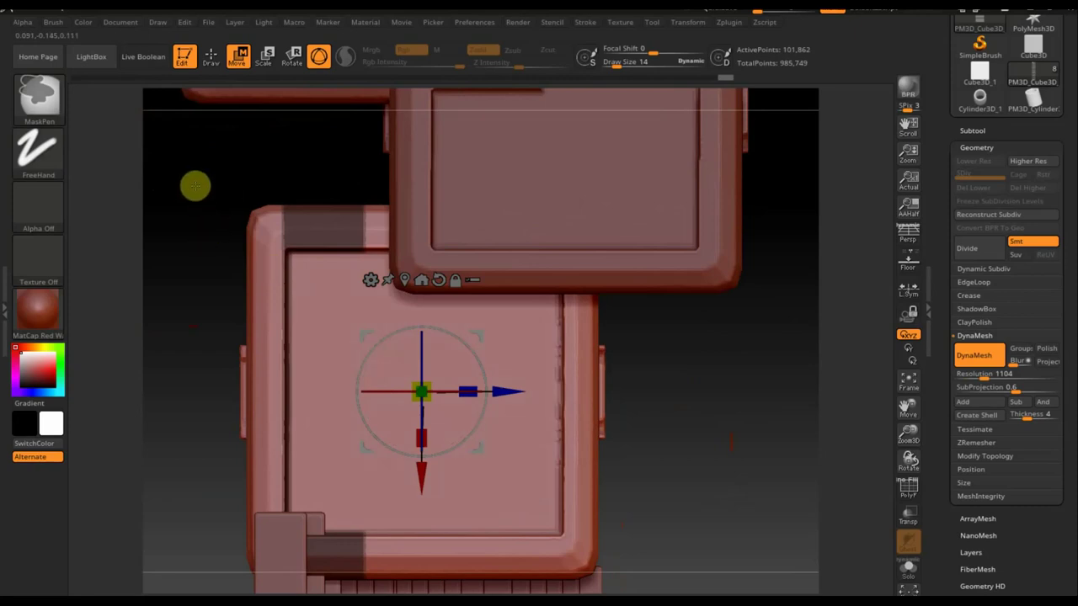
{"action": "left_click_drag", "start_coordinate": [179, 156], "coordinate": [400, 280], "text": "ctrl"}
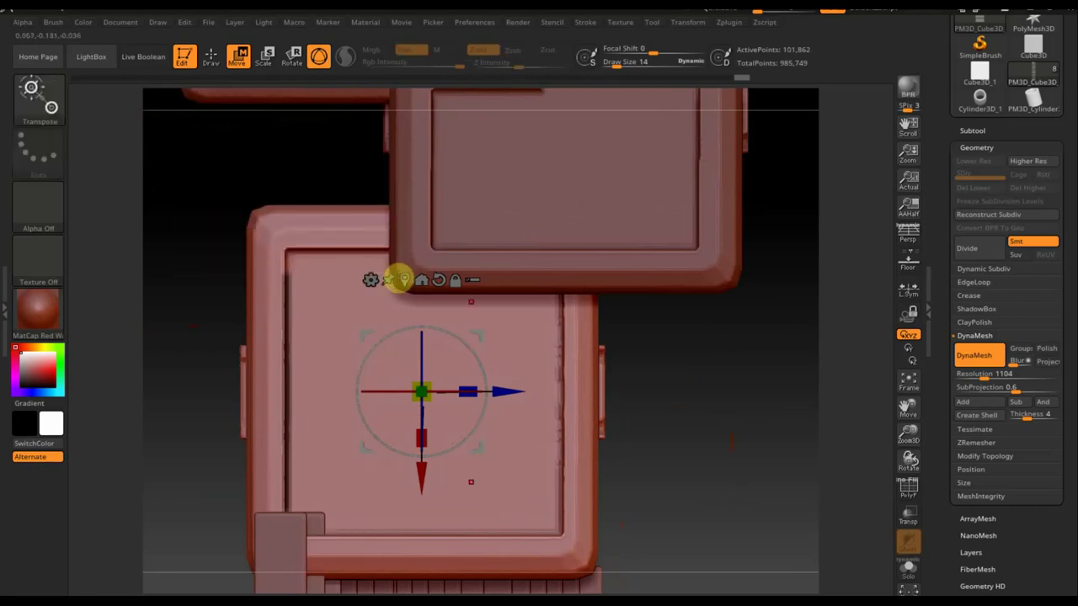
{"action": "left_click", "coordinate": [715, 456], "text": "ctrl"}
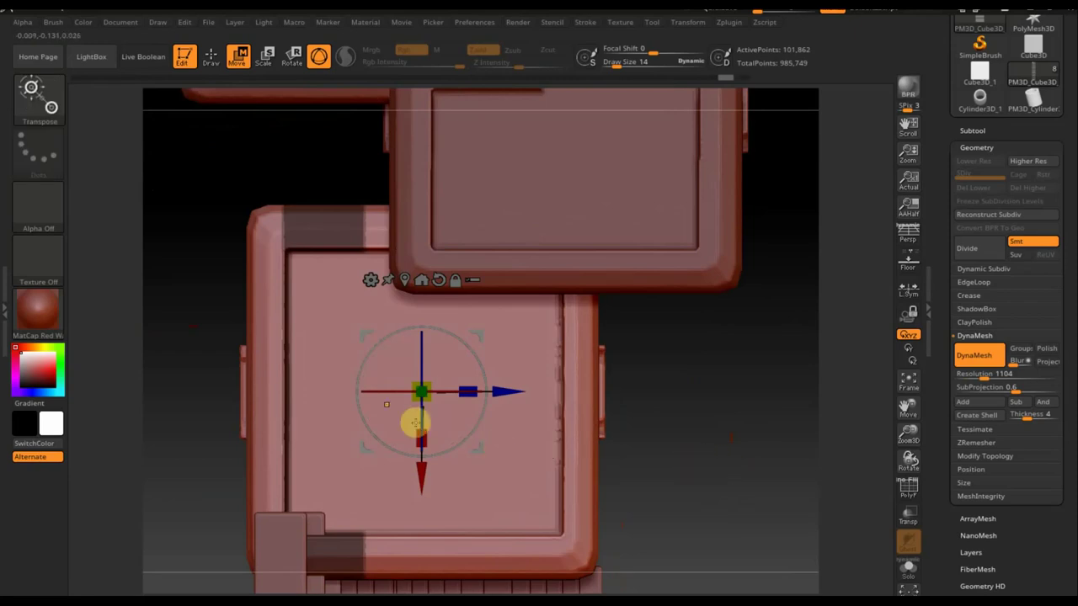
{"action": "key", "text": "ctrl"}
{"action": "left_click_drag", "start_coordinate": [176, 131], "coordinate": [421, 278], "text": "ctrl"}
{"action": "mouse_move", "coordinate": [640, 378]}
{"action": "left_mouse_down"}
{"action": "mouse_move", "coordinate": [746, 278]}
{"action": "mouse_move", "coordinate": [827, 444]}
{"action": "left_mouse_up"}
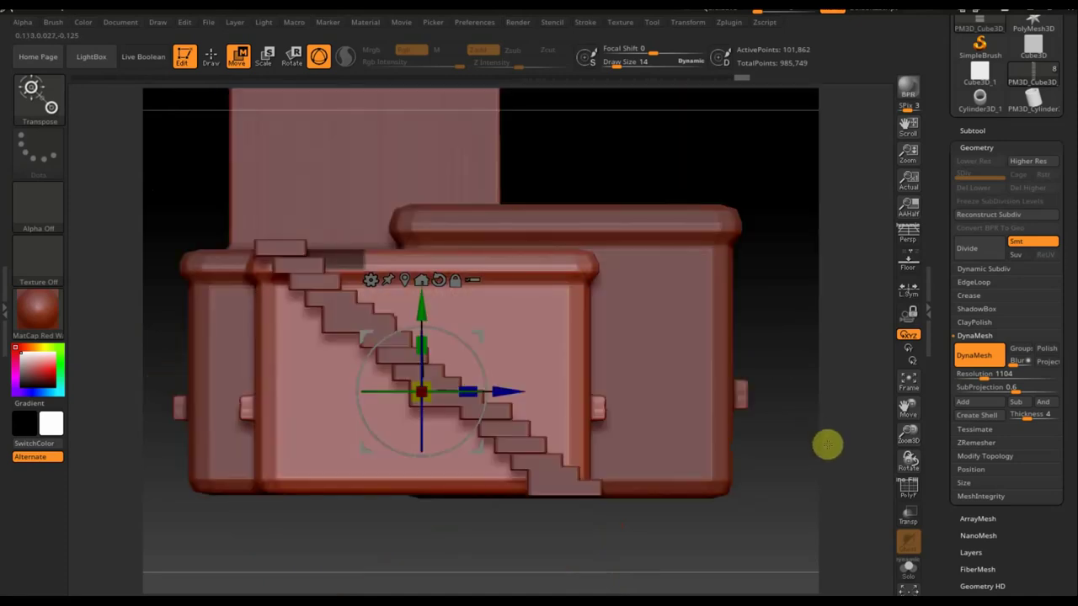
{"action": "key", "text": "ctrl"}
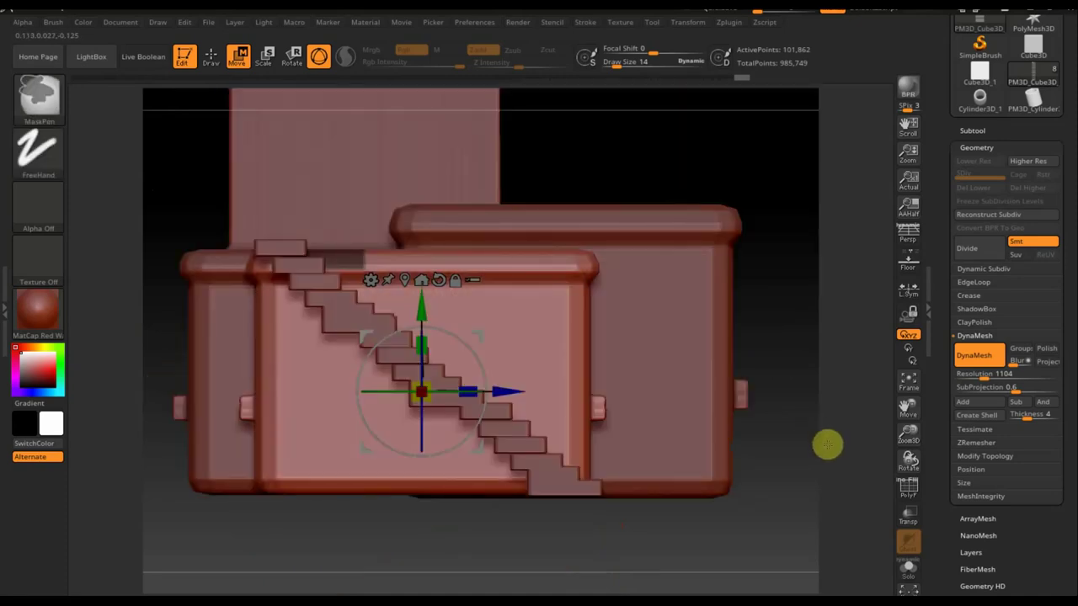
{"action": "left_click", "coordinate": [827, 445], "text": "ctrl"}
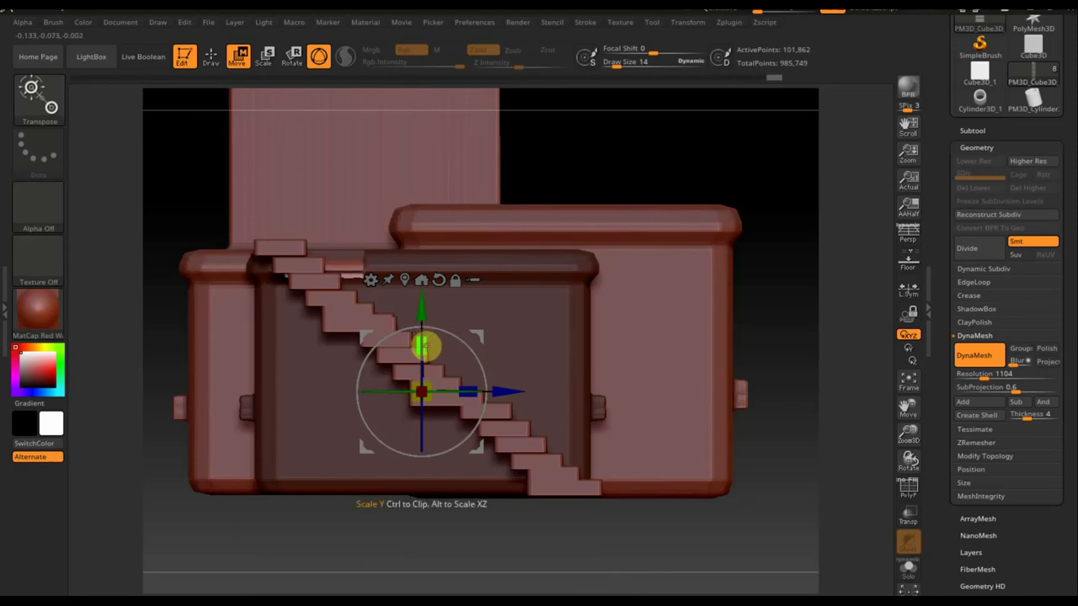
Clear the house box mask from the stair side and select the staircase subtool PM3D_Cube3D_6
{"action": "mouse_move", "coordinate": [793, 570]}
{"action": "left_mouse_down"}
{"action": "mouse_move", "coordinate": [741, 596]}
{"action": "mouse_move", "coordinate": [708, 575]}
{"action": "left_mouse_up"}
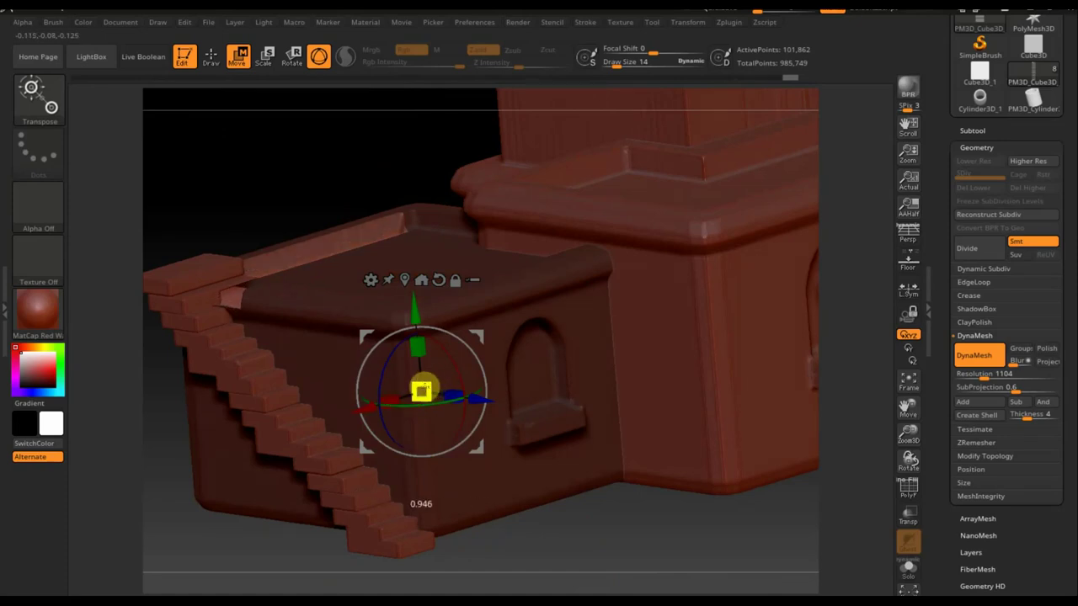
{"action": "mouse_move", "coordinate": [533, 560]}
{"action": "left_mouse_down"}
{"action": "mouse_move", "coordinate": [559, 587]}
{"action": "mouse_move", "coordinate": [569, 558]}
{"action": "mouse_move", "coordinate": [674, 561]}
{"action": "left_mouse_up"}
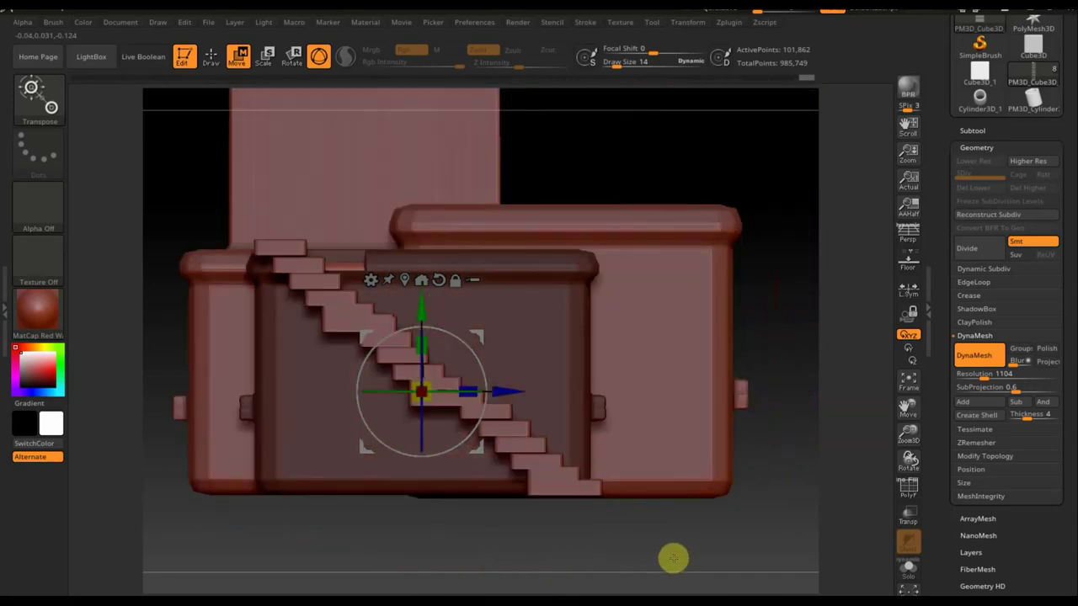
{"action": "mouse_move", "coordinate": [736, 481]}
{"action": "left_mouse_down", "text": "ctrl"}
{"action": "mouse_move", "coordinate": [792, 527]}
{"action": "mouse_move", "coordinate": [693, 559]}
{"action": "left_mouse_up", "text": "ctrl"}
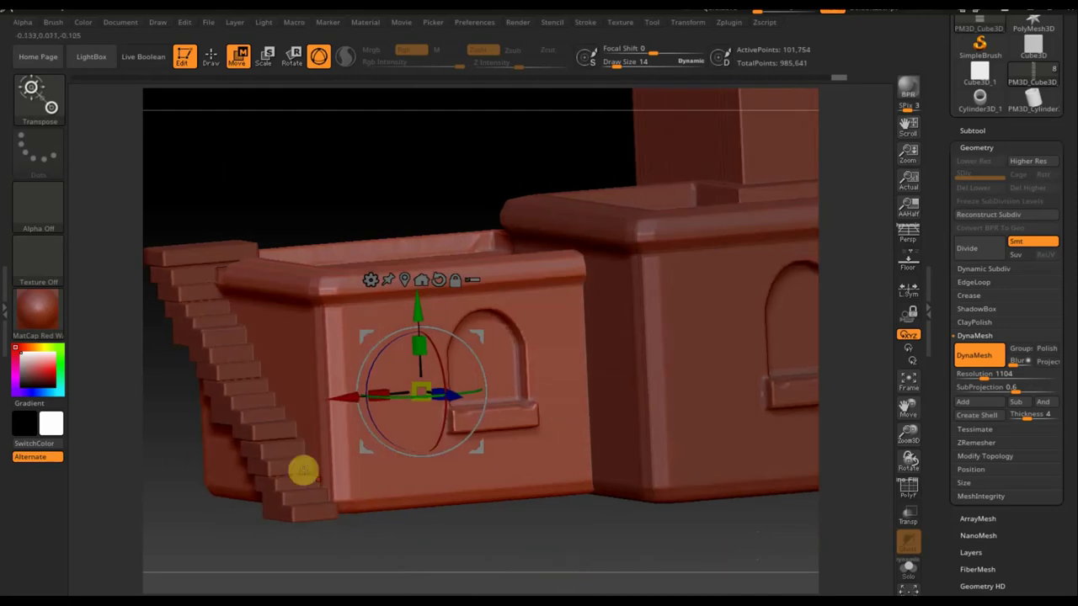
{"action": "left_click", "coordinate": [275, 439], "text": "alt"}
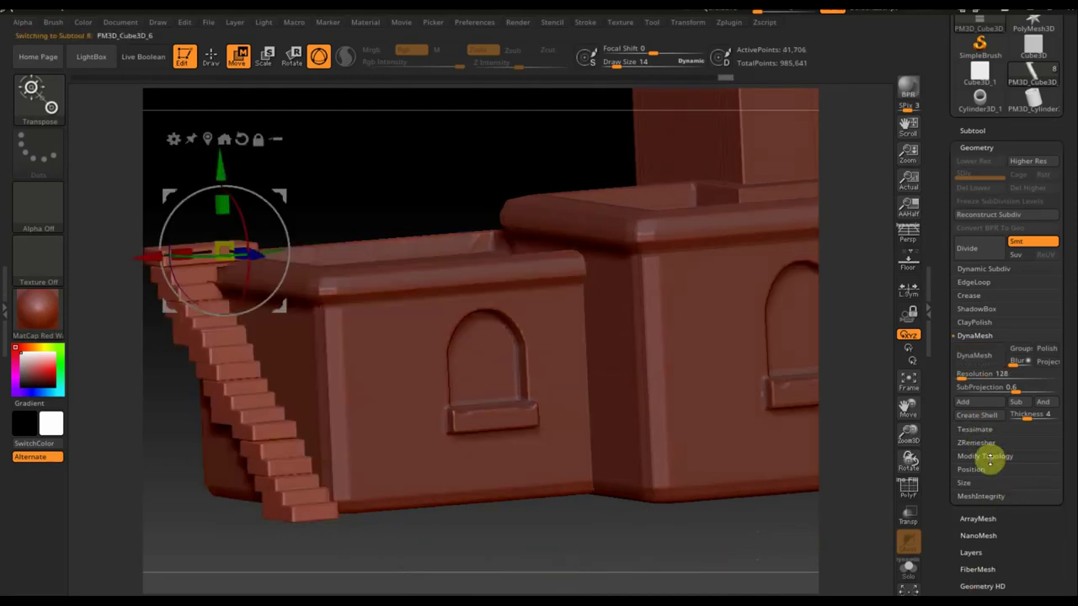
Try low-resolution DynaMesh on the stairs and undo both attempts
{"action": "left_click", "coordinate": [990, 456]}
{"action": "left_click", "coordinate": [982, 336]}
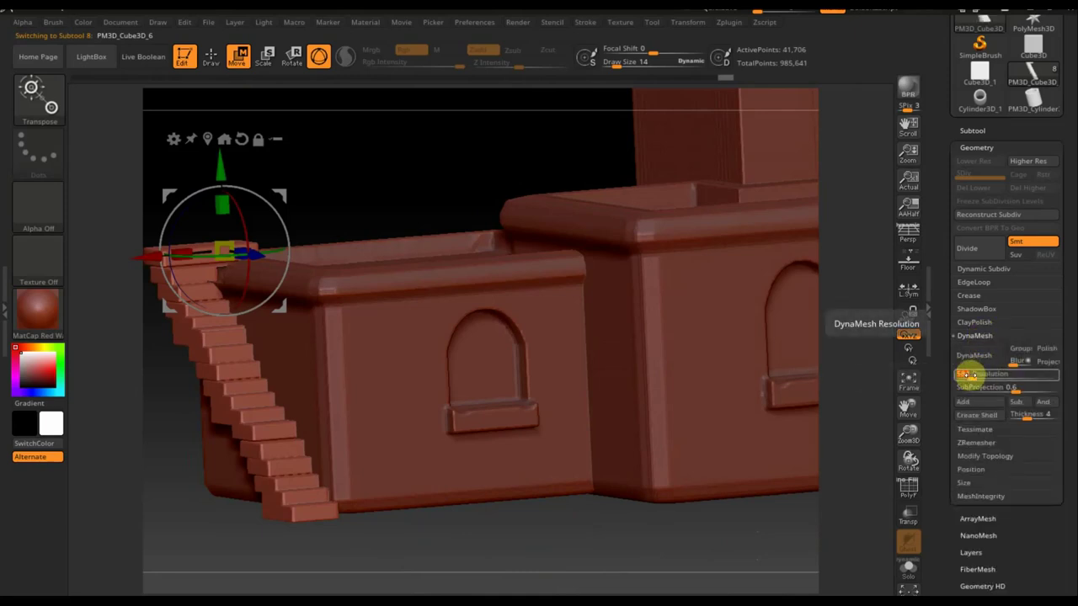
{"action": "left_click", "coordinate": [975, 356]}
{"action": "mouse_move", "coordinate": [929, 404]}
{"action": "left_mouse_down"}
{"action": "mouse_move", "coordinate": [688, 522]}
{"action": "mouse_move", "coordinate": [682, 542]}
{"action": "mouse_move", "coordinate": [746, 499]}
{"action": "left_mouse_up"}
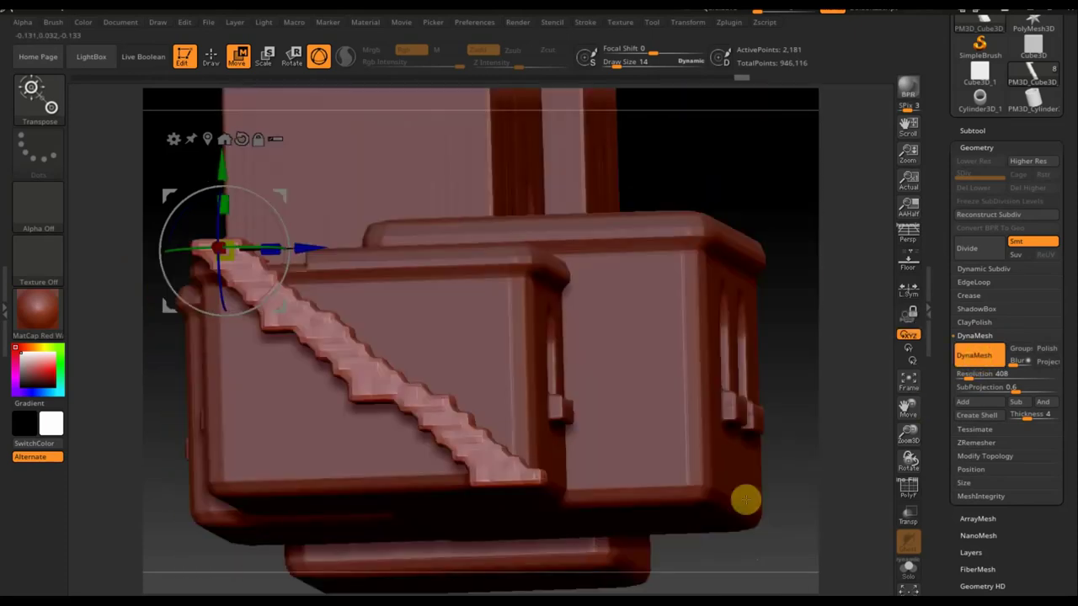
{"action": "key", "text": "ctrl+z"}
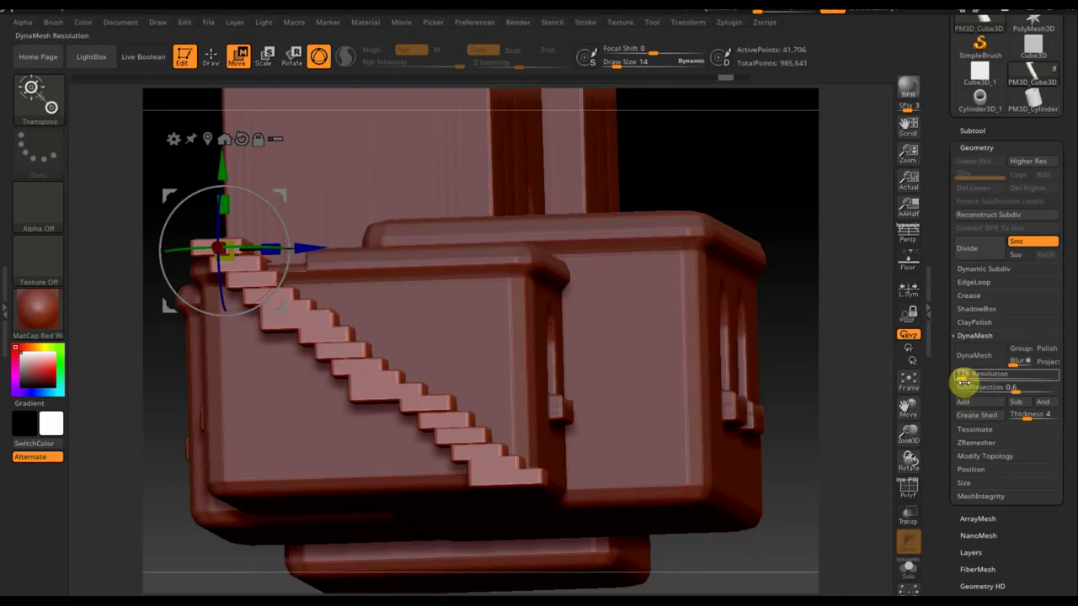
{"action": "left_click", "coordinate": [974, 355]}
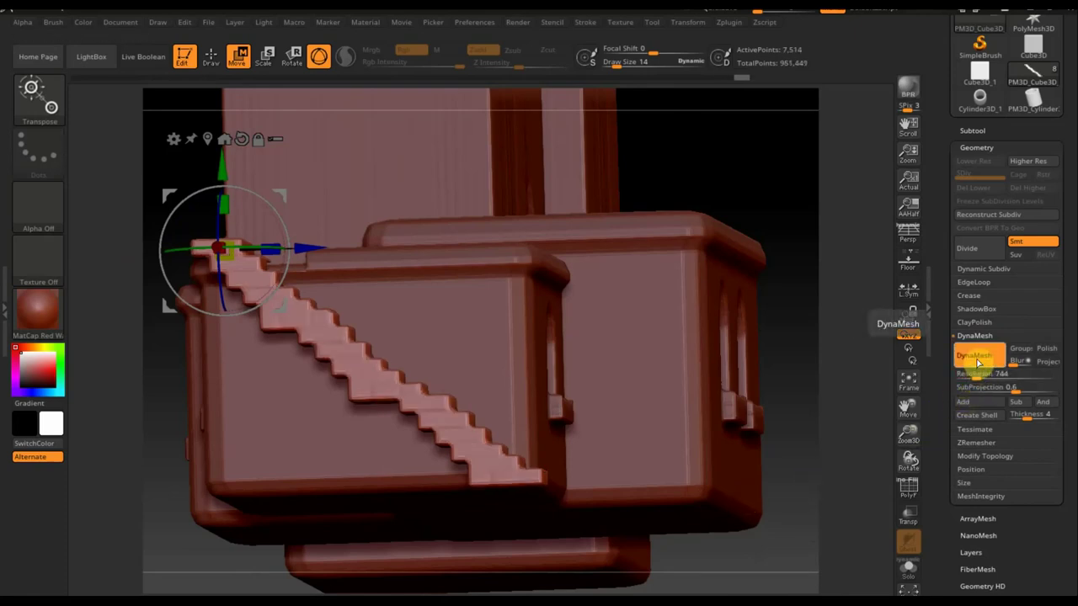
{"action": "key", "text": "ctrl+z"}
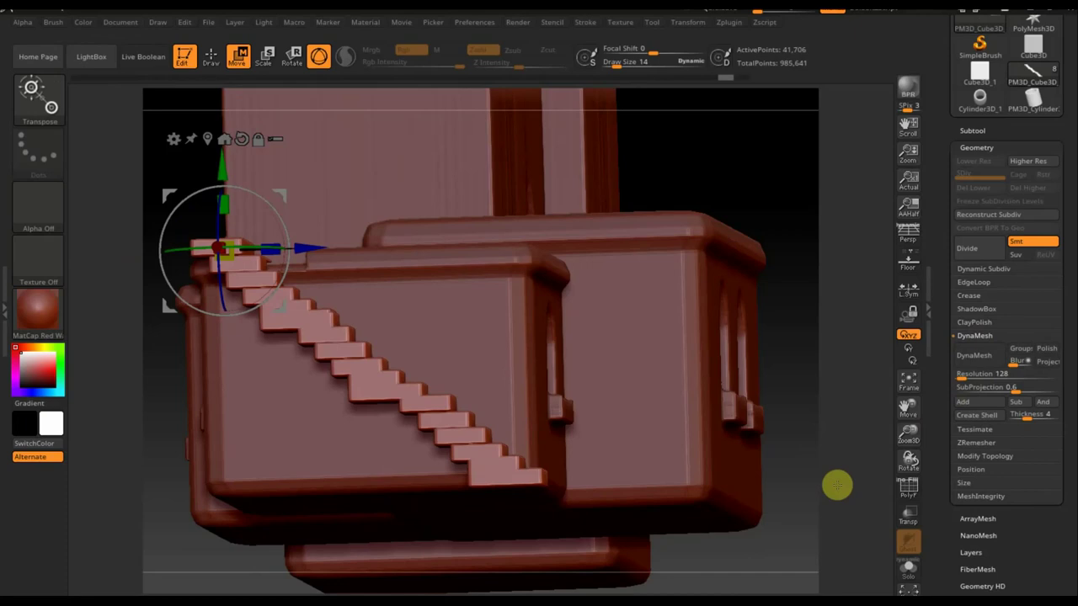
DynaMesh the stairs at resolution 1072 (15,428 points) and view them from the front
{"action": "left_click_drag", "start_coordinate": [981, 375], "coordinate": [987, 376]}
{"action": "left_click", "coordinate": [977, 357]}
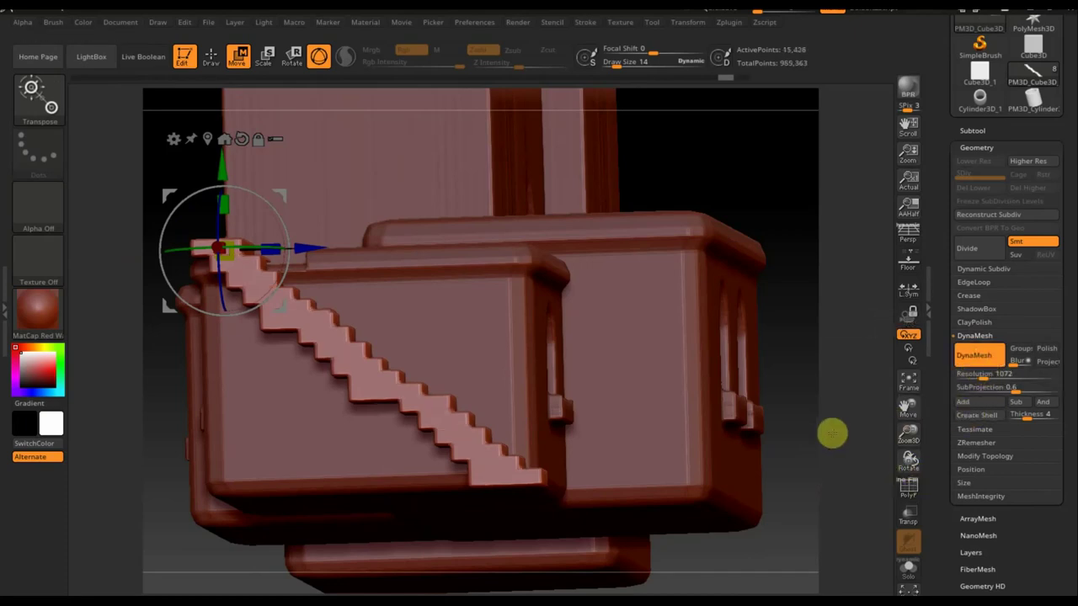
{"action": "left_click_drag", "start_coordinate": [832, 434], "coordinate": [742, 494]}
{"action": "mouse_move", "coordinate": [708, 586]}
{"action": "left_mouse_down", "text": "shift"}
{"action": "mouse_move", "coordinate": [693, 525]}
{"action": "mouse_move", "coordinate": [752, 525]}
{"action": "mouse_move", "coordinate": [687, 542]}
{"action": "left_mouse_up", "text": "shift"}
{"action": "mouse_move", "coordinate": [721, 501]}
{"action": "left_mouse_down", "text": "alt"}
{"action": "mouse_move", "coordinate": [696, 441]}
{"action": "mouse_move", "coordinate": [719, 486]}
{"action": "mouse_move", "coordinate": [695, 464]}
{"action": "mouse_move", "coordinate": [689, 508]}
{"action": "mouse_move", "coordinate": [760, 502]}
{"action": "mouse_move", "coordinate": [745, 501]}
{"action": "left_mouse_up", "text": "alt"}
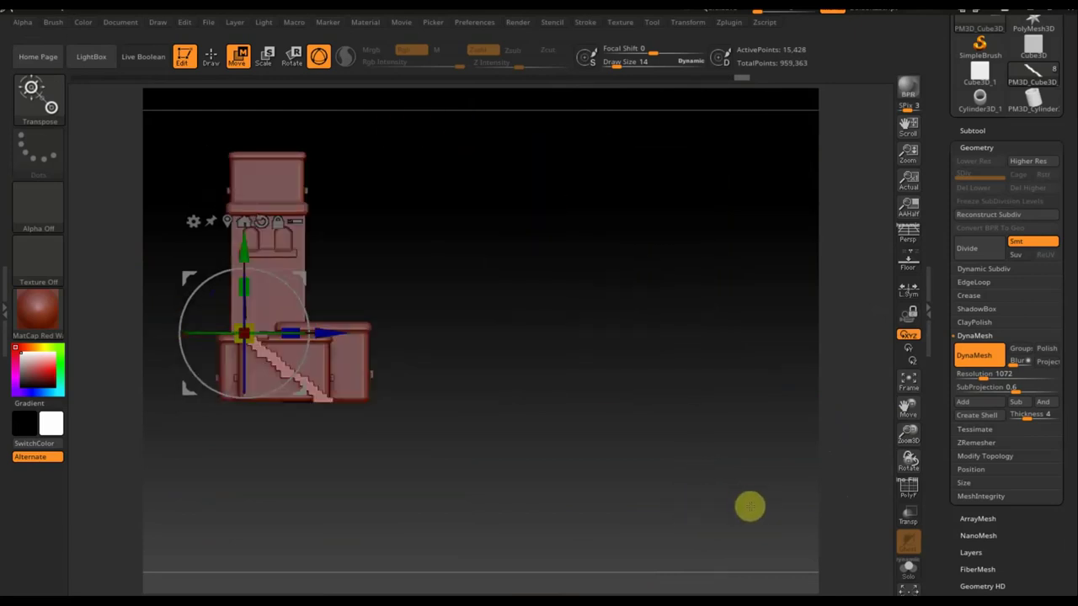
Append a Cube3D subtool, PM3D_Cube3D_7 with 482 points, to the castle
{"action": "left_click", "coordinate": [975, 131]}
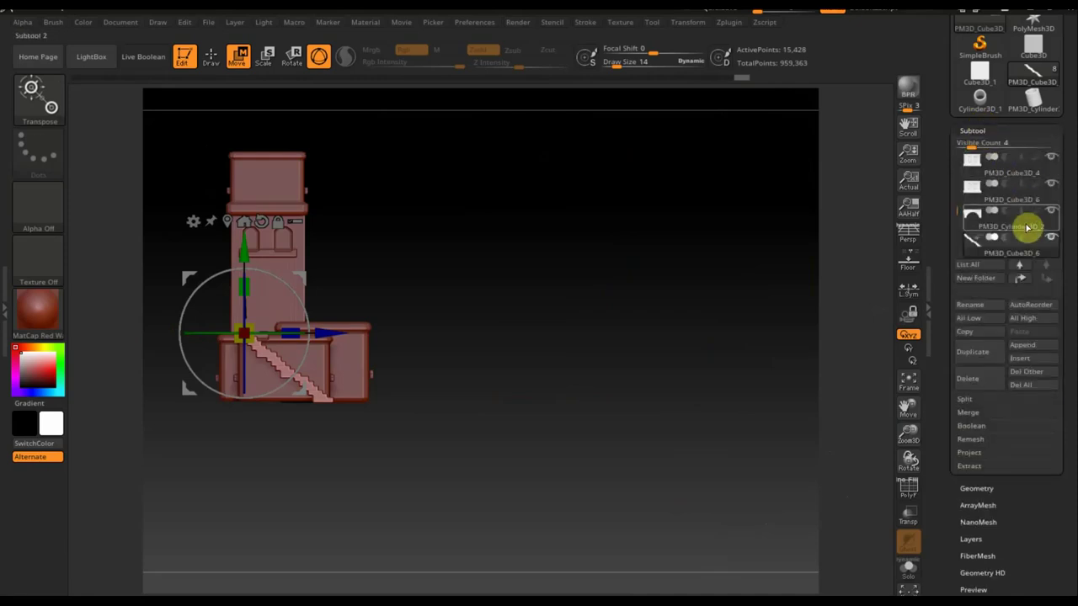
{"action": "left_click", "coordinate": [1022, 346]}
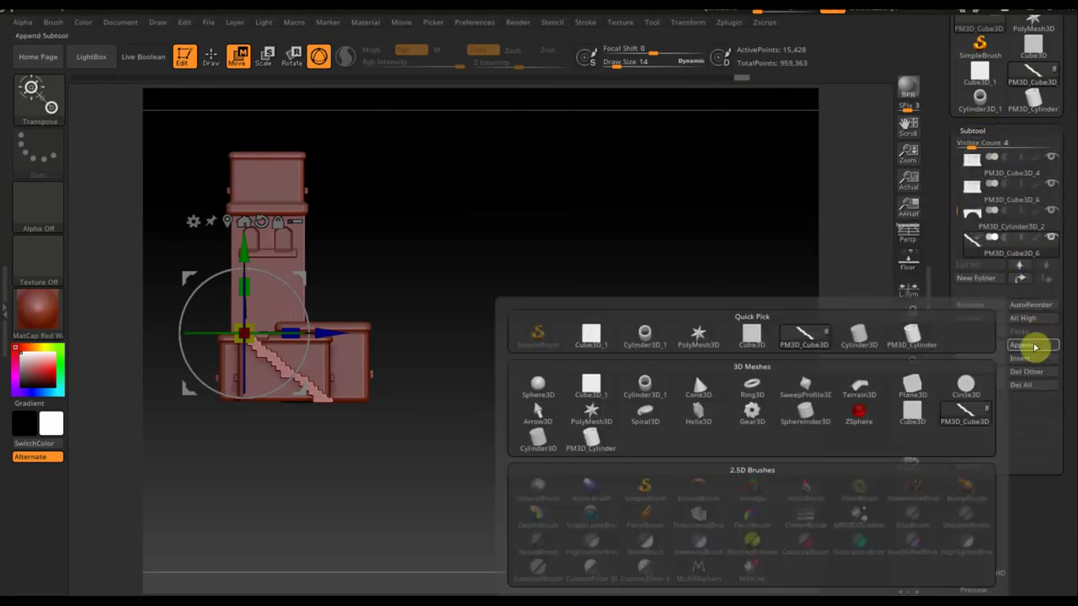
{"action": "left_click", "coordinate": [589, 388]}
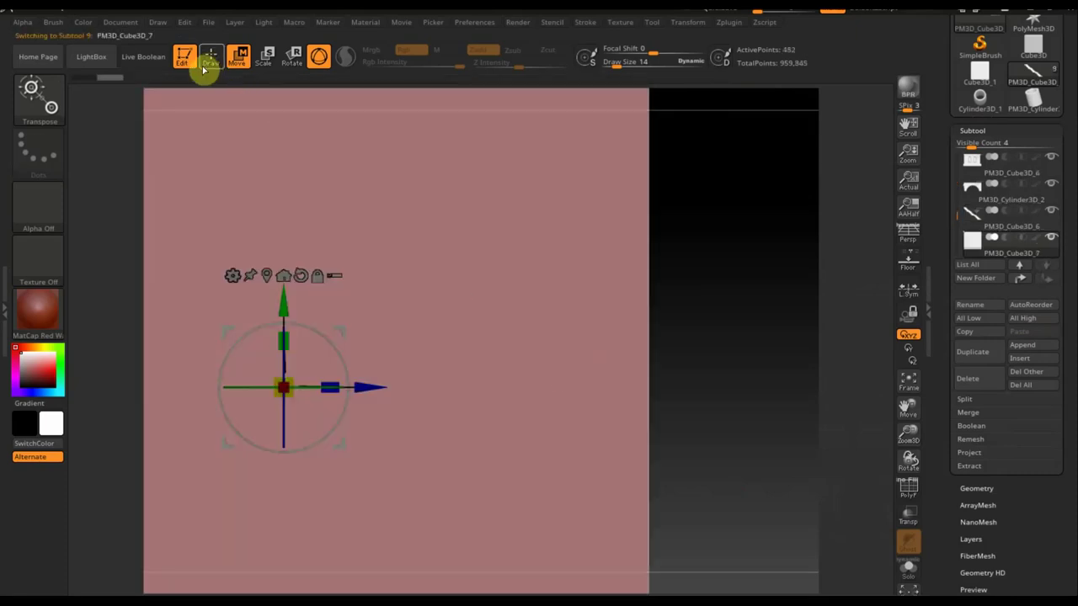
{"action": "left_click", "coordinate": [203, 65]}
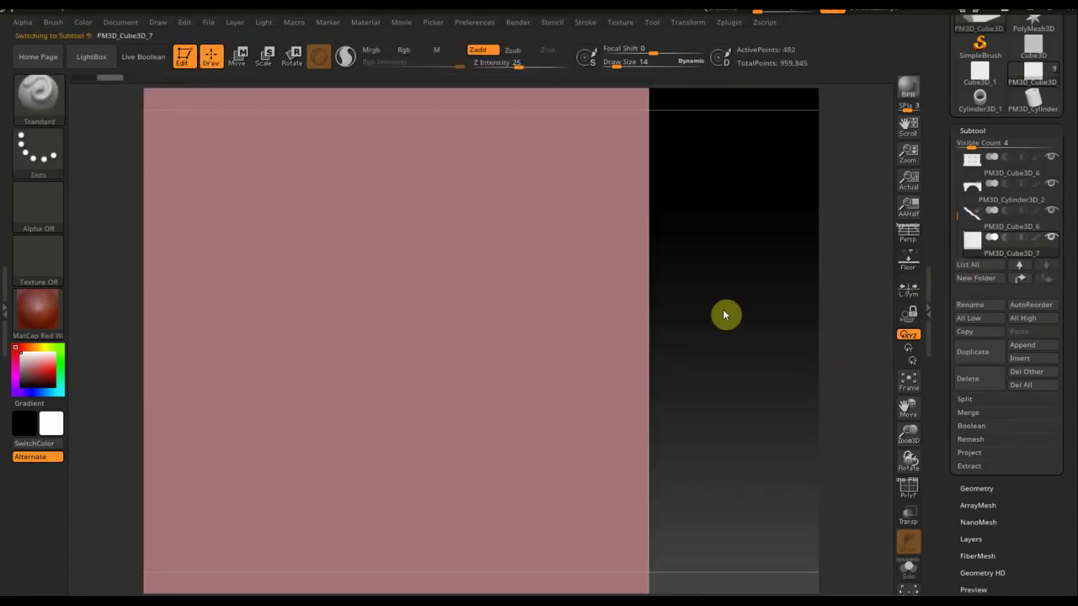
{"action": "left_click", "coordinate": [239, 55]}
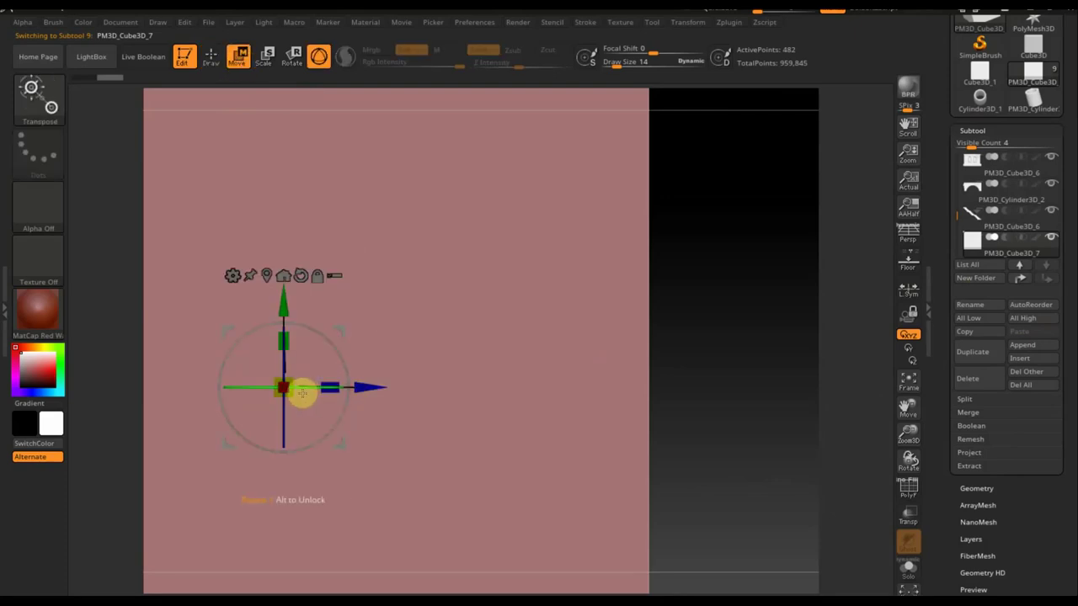
Stretch the new cube wide, shrink it to about half size and move it right
{"action": "right_click_drag", "start_coordinate": [302, 394], "coordinate": [4, 181], "text": "ctrl"}
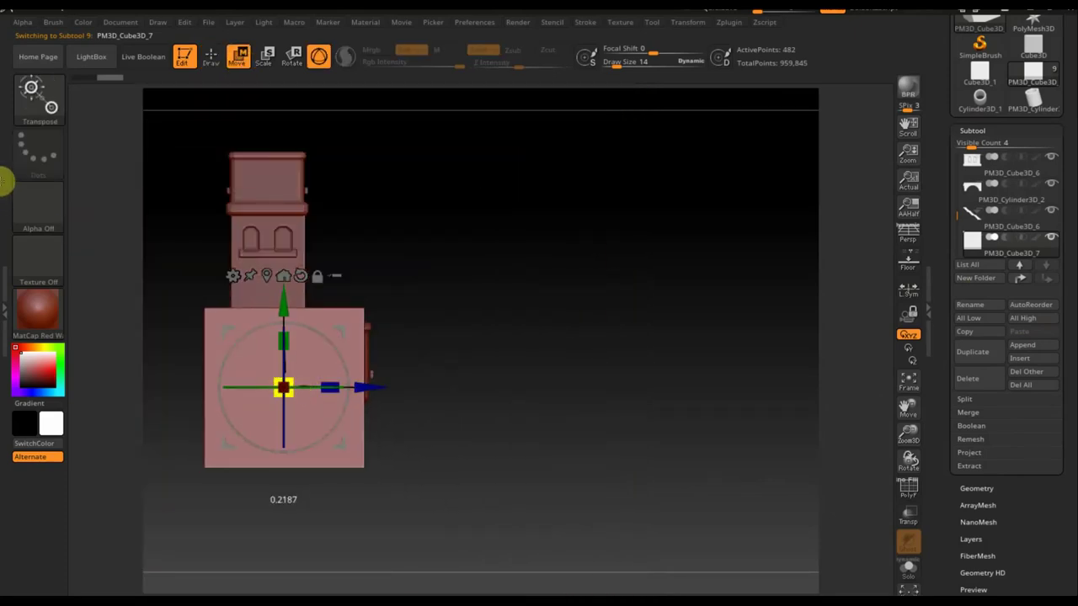
{"action": "right_click_drag", "start_coordinate": [414, 361], "coordinate": [496, 336], "text": "alt"}
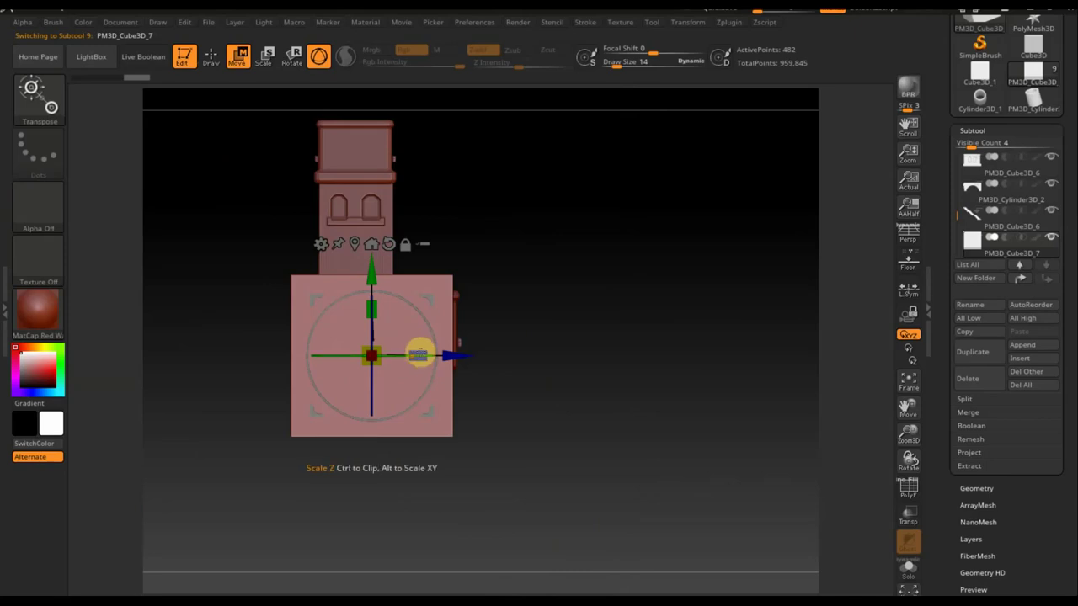
{"action": "left_click_drag", "start_coordinate": [419, 354], "coordinate": [658, 348]}
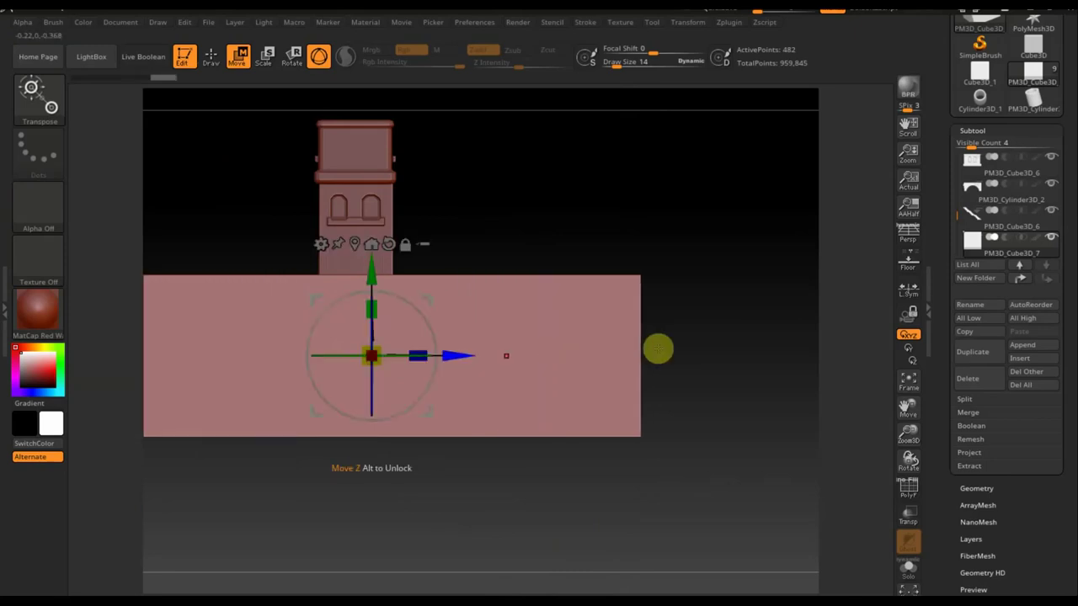
{"action": "mouse_move", "coordinate": [373, 357]}
{"action": "left_mouse_down"}
{"action": "mouse_move", "coordinate": [331, 305]}
{"action": "mouse_move", "coordinate": [269, 265]}
{"action": "left_mouse_up"}
{"action": "left_click_drag", "start_coordinate": [458, 347], "coordinate": [602, 351]}
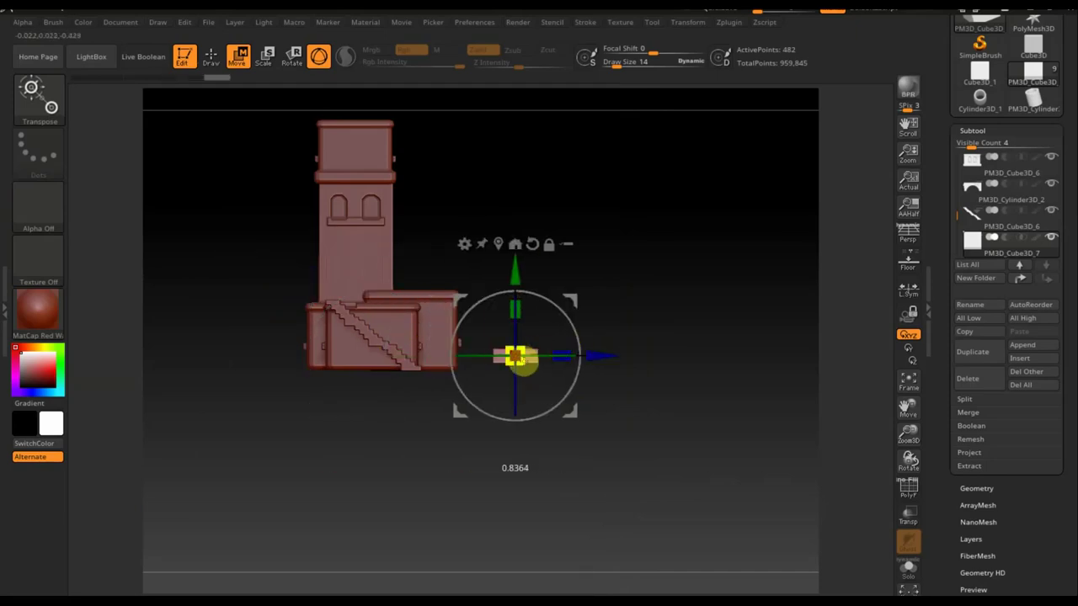
Narrow it into a long thin bar, raise it and slide it left against the lower building's wall
{"action": "left_click_drag", "start_coordinate": [656, 416], "coordinate": [676, 456], "text": "alt"}
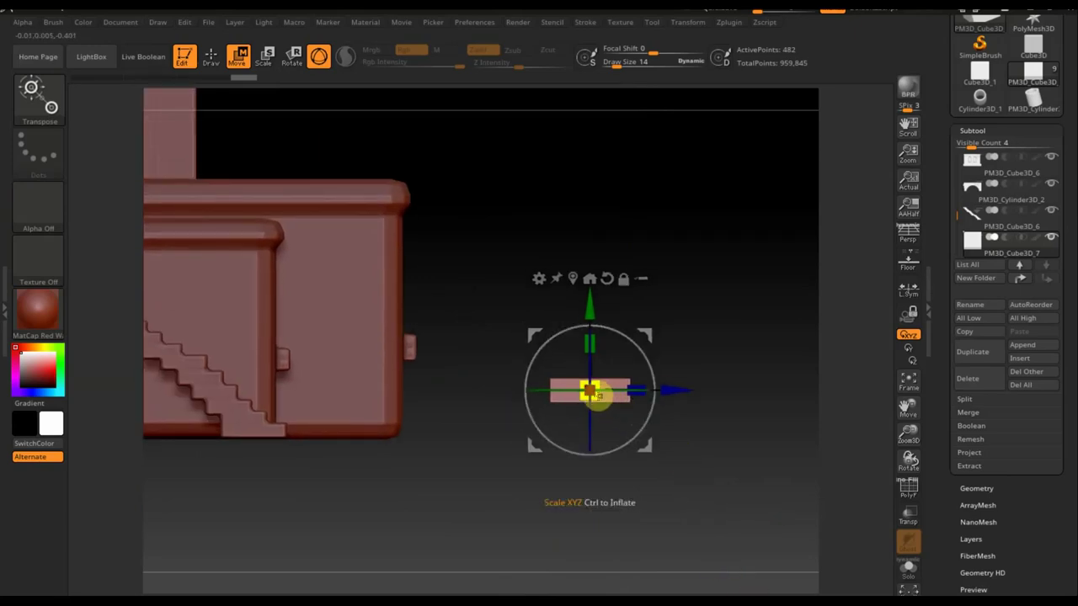
{"action": "left_click_drag", "start_coordinate": [596, 396], "coordinate": [592, 389]}
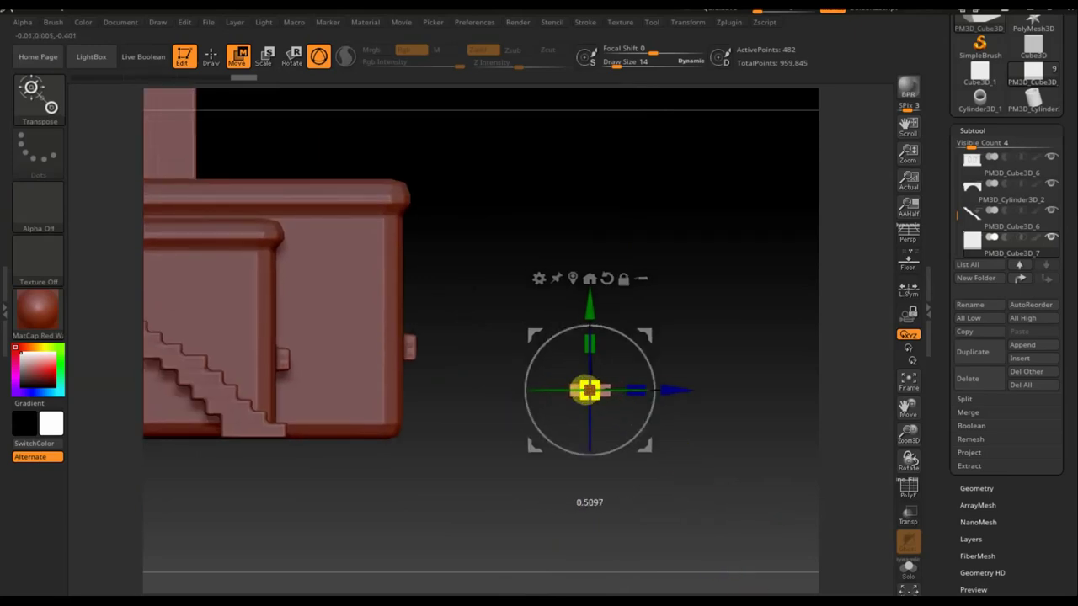
{"action": "left_click_drag", "start_coordinate": [636, 385], "coordinate": [654, 373]}
{"action": "left_click_drag", "start_coordinate": [587, 305], "coordinate": [583, 183]}
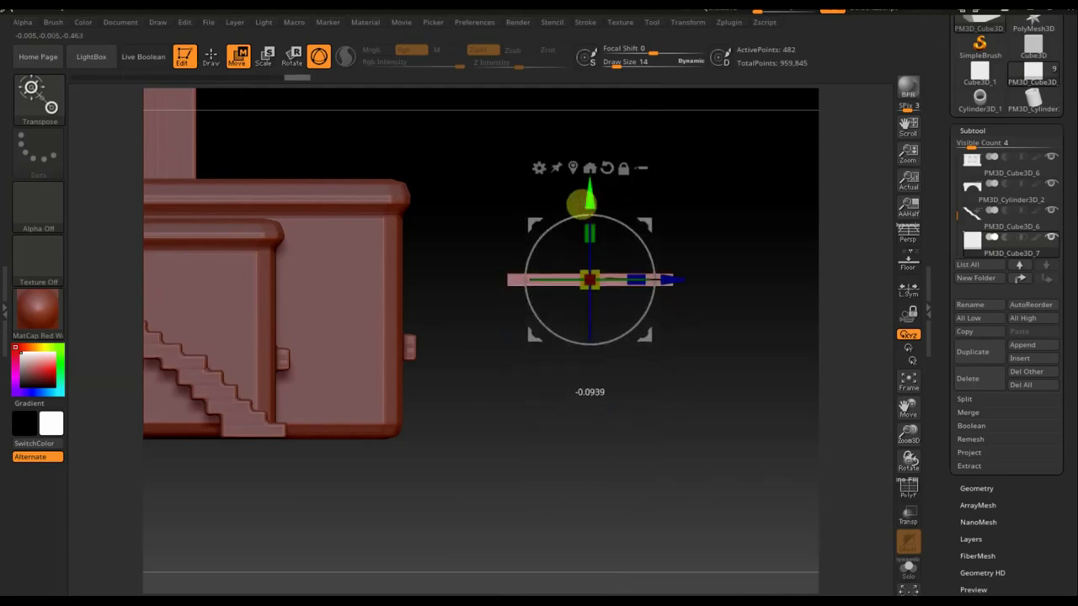
{"action": "left_click_drag", "start_coordinate": [682, 260], "coordinate": [540, 259]}
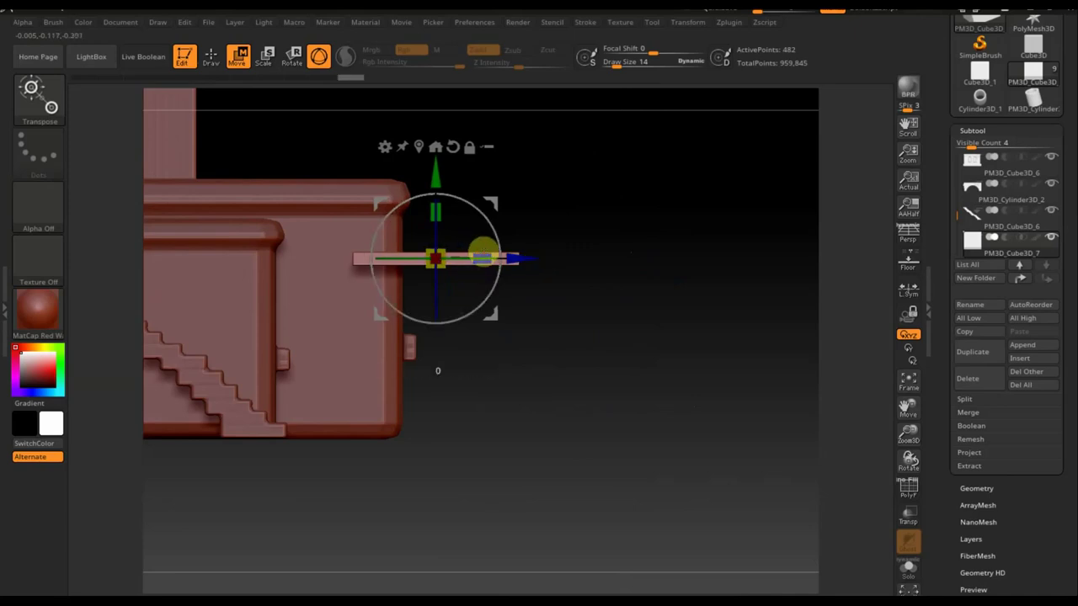
{"action": "mouse_move", "coordinate": [544, 288]}
{"action": "left_mouse_down"}
{"action": "mouse_move", "coordinate": [621, 418]}
{"action": "mouse_move", "coordinate": [583, 441]}
{"action": "mouse_move", "coordinate": [499, 368]}
{"action": "mouse_move", "coordinate": [532, 255]}
{"action": "left_mouse_up"}
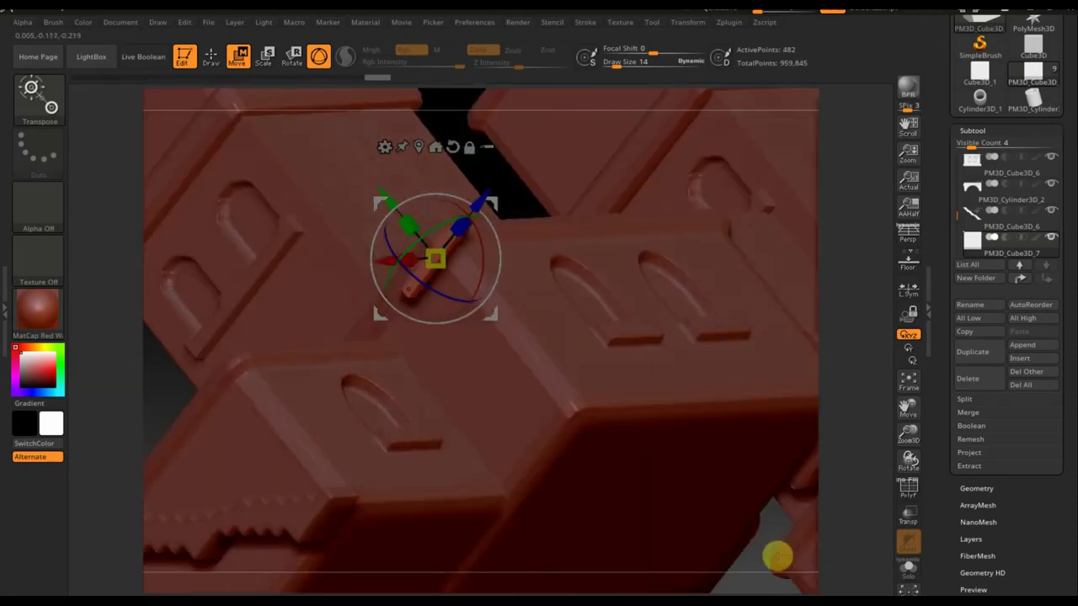
Reattach the Transpose handles to the bar and zoom in on the wall around it
{"action": "left_click", "coordinate": [776, 555]}
{"action": "left_click_drag", "start_coordinate": [542, 210], "coordinate": [519, 265]}
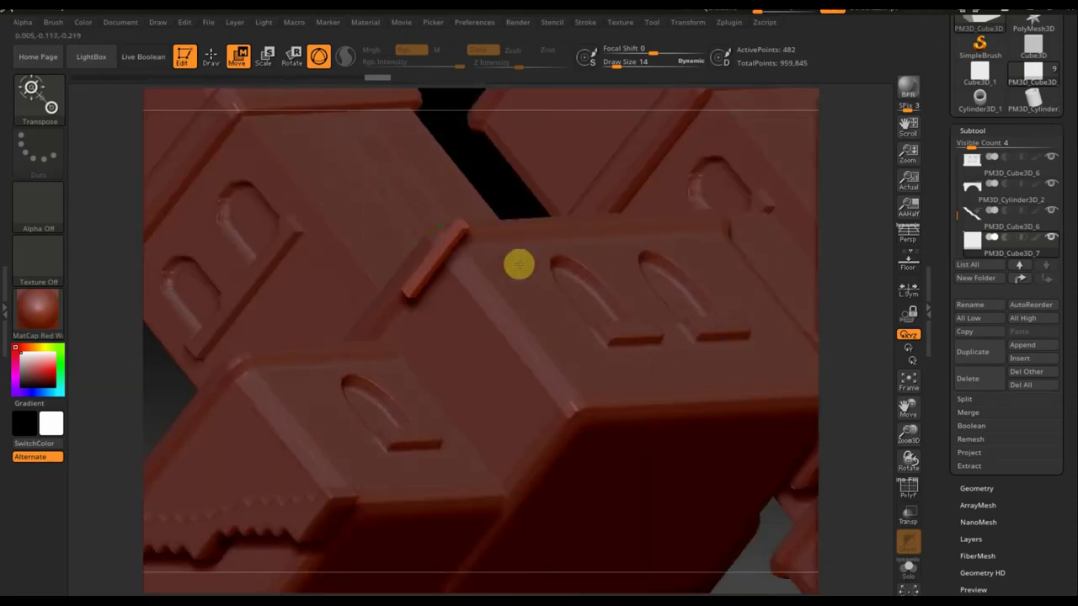
{"action": "left_click", "coordinate": [527, 204]}
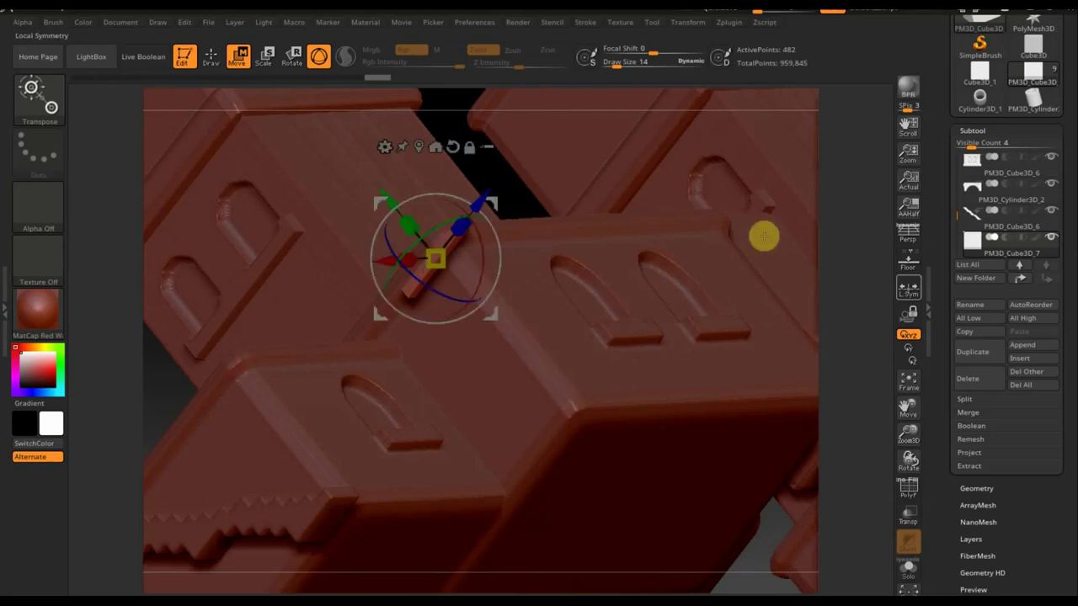
{"action": "left_click", "coordinate": [911, 375]}
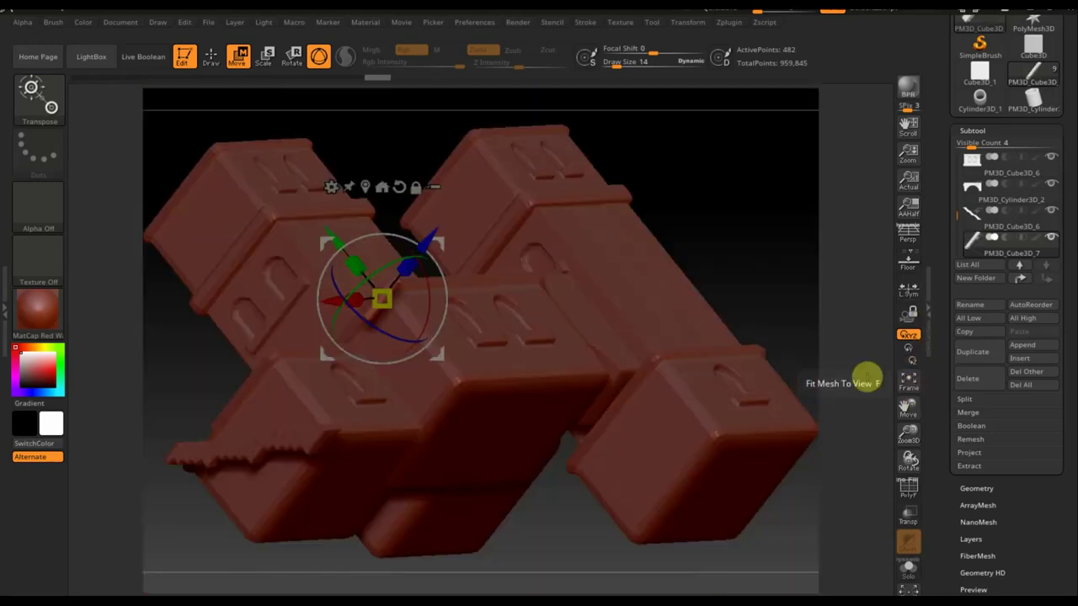
{"action": "left_click_drag", "start_coordinate": [783, 278], "coordinate": [747, 360]}
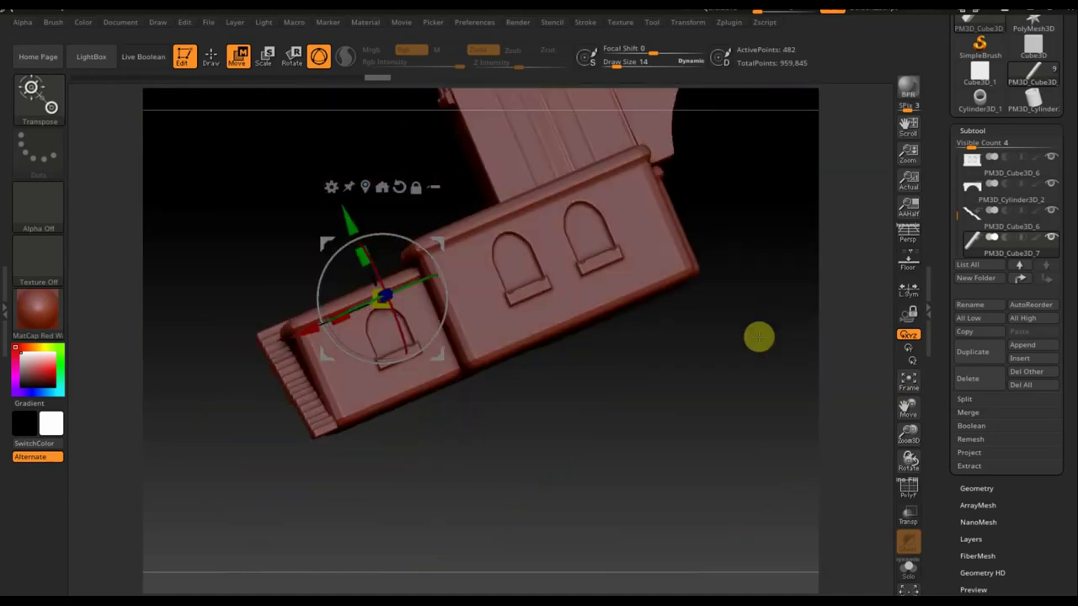
{"action": "left_click_drag", "start_coordinate": [592, 433], "coordinate": [607, 480], "text": "alt"}
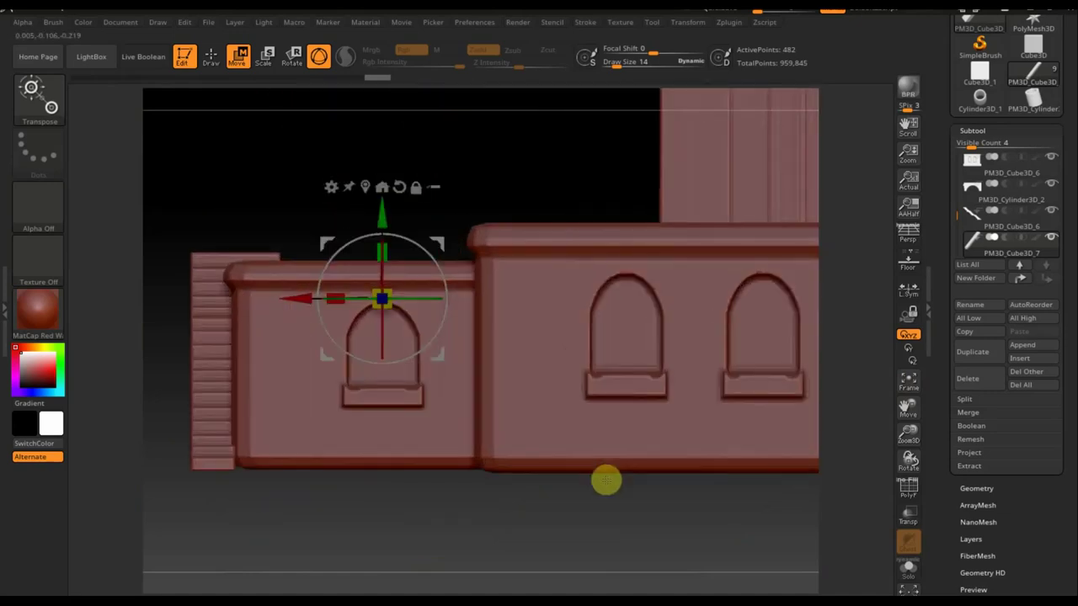
Move the block up, left toward the stairs and in depth onto the wall below the parapet
{"action": "left_click_drag", "start_coordinate": [381, 220], "coordinate": [365, 221]}
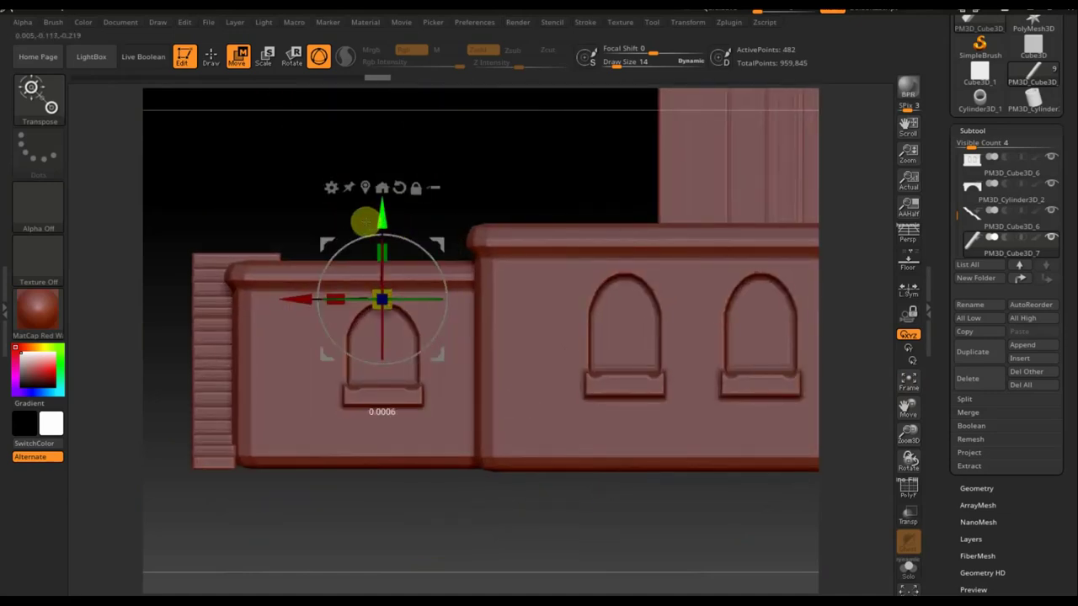
{"action": "left_click_drag", "start_coordinate": [330, 297], "coordinate": [173, 299], "text": "alt"}
{"action": "mouse_move", "coordinate": [441, 475]}
{"action": "left_mouse_down"}
{"action": "mouse_move", "coordinate": [506, 519]}
{"action": "mouse_move", "coordinate": [536, 512]}
{"action": "mouse_move", "coordinate": [512, 505]}
{"action": "mouse_move", "coordinate": [769, 519]}
{"action": "left_mouse_up"}
{"action": "left_click_drag", "start_coordinate": [587, 317], "coordinate": [421, 315]}
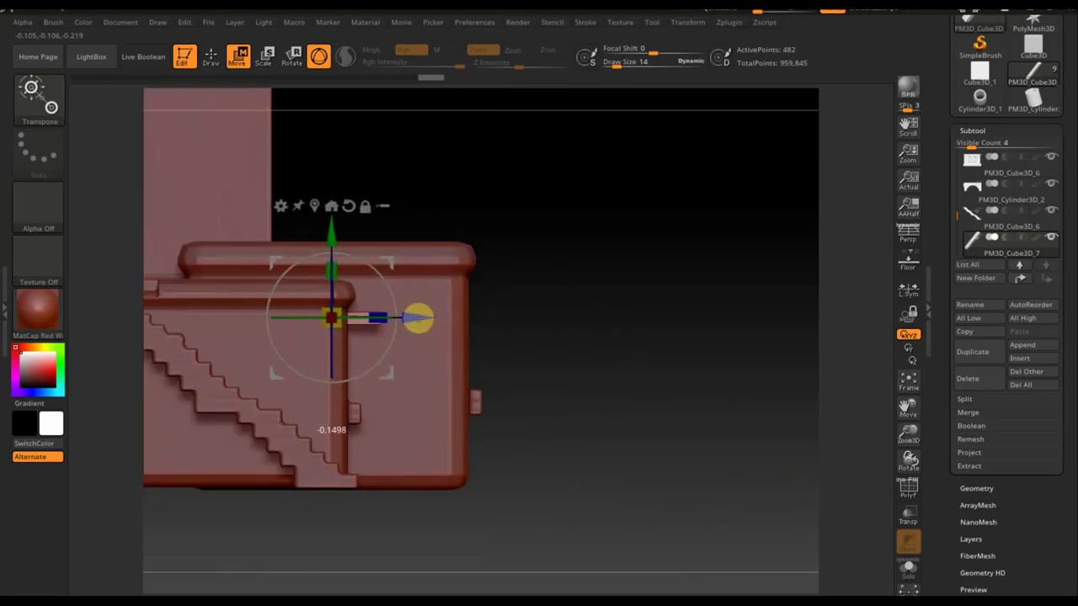
{"action": "left_click_drag", "start_coordinate": [515, 351], "coordinate": [526, 389]}
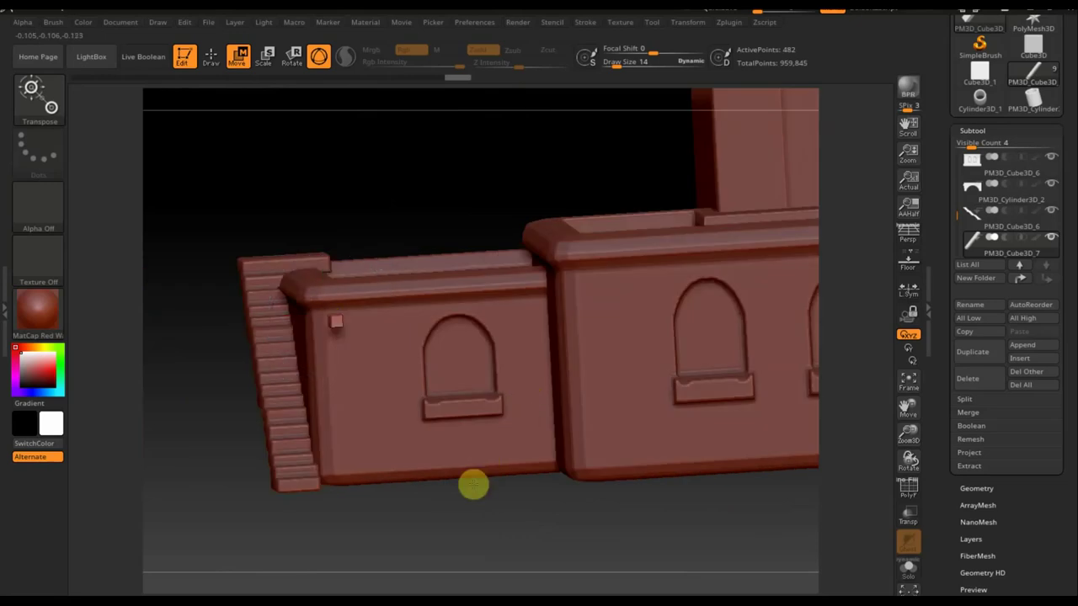
Ctrl-drag the block to create a second copy just to its right
{"action": "left_click_drag", "start_coordinate": [474, 483], "coordinate": [517, 502]}
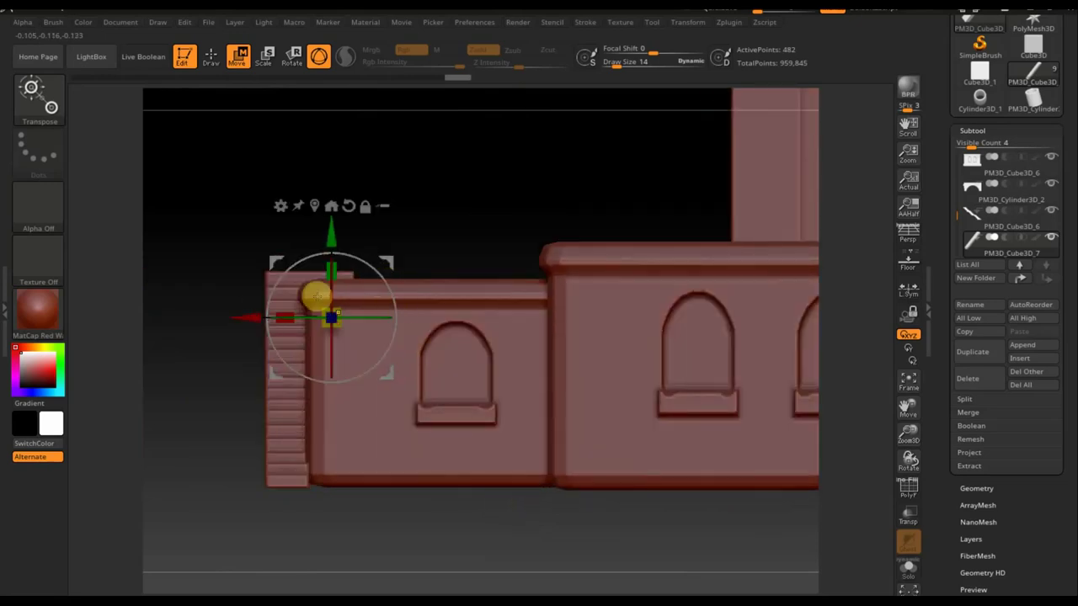
{"action": "key", "text": "ctrl"}
{"action": "left_click_drag", "start_coordinate": [247, 316], "coordinate": [286, 321], "text": "ctrl"}
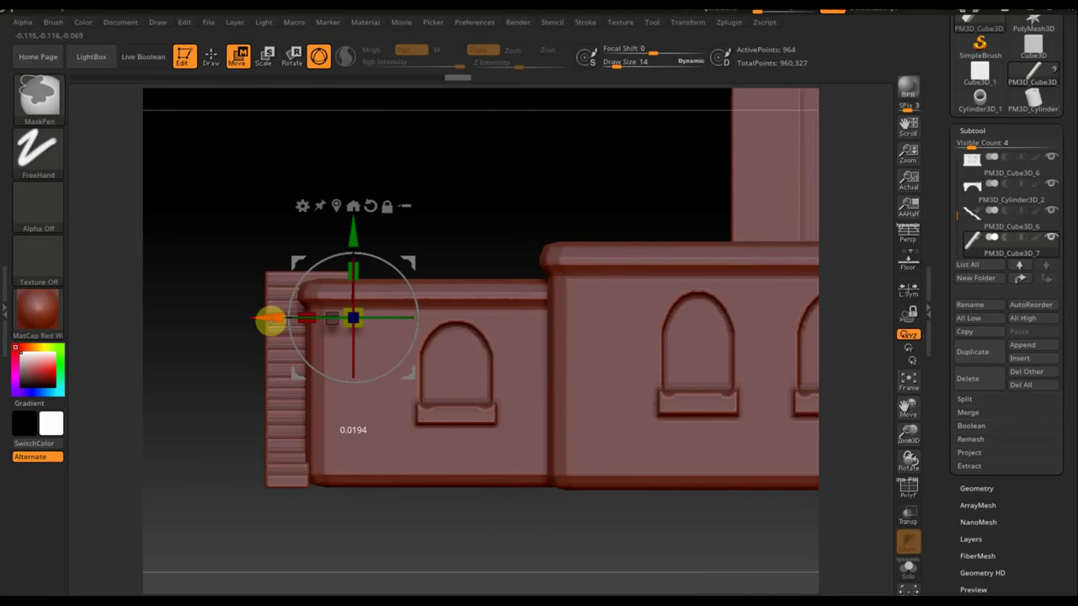
Add two more block copies to the right, then set the row's depth and height on the wall
{"action": "mouse_move", "coordinate": [287, 317]}
{"action": "left_mouse_down", "text": "ctrl"}
{"action": "mouse_move", "coordinate": [327, 336]}
{"action": "mouse_move", "coordinate": [411, 334]}
{"action": "left_mouse_up", "text": "ctrl"}
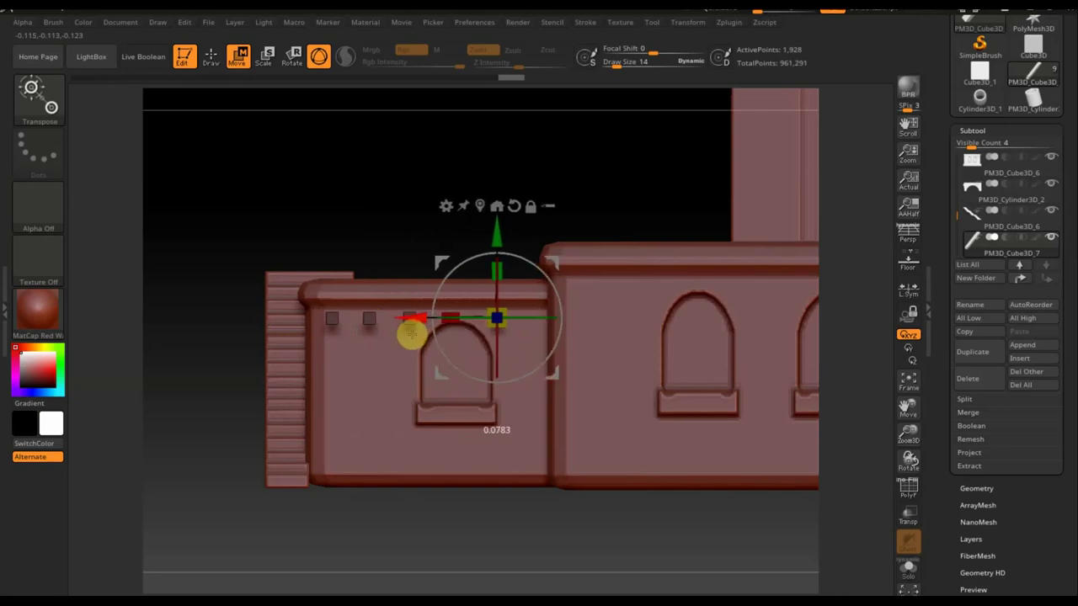
{"action": "left_click_drag", "start_coordinate": [410, 327], "coordinate": [442, 333], "text": "ctrl"}
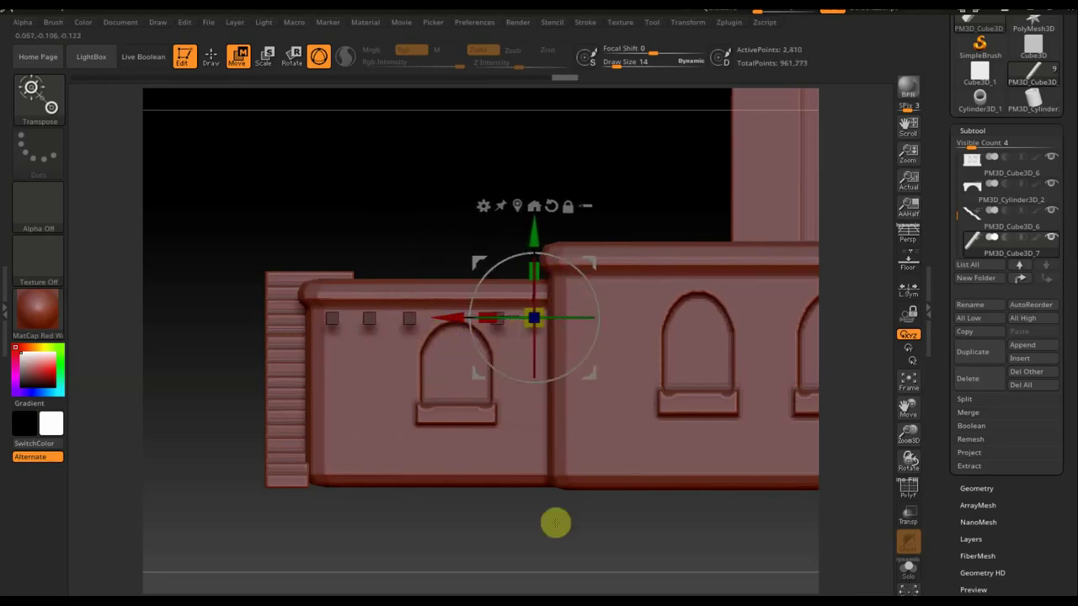
{"action": "mouse_move", "coordinate": [556, 522]}
{"action": "left_mouse_down"}
{"action": "mouse_move", "coordinate": [630, 596]}
{"action": "mouse_move", "coordinate": [662, 534]}
{"action": "left_mouse_up"}
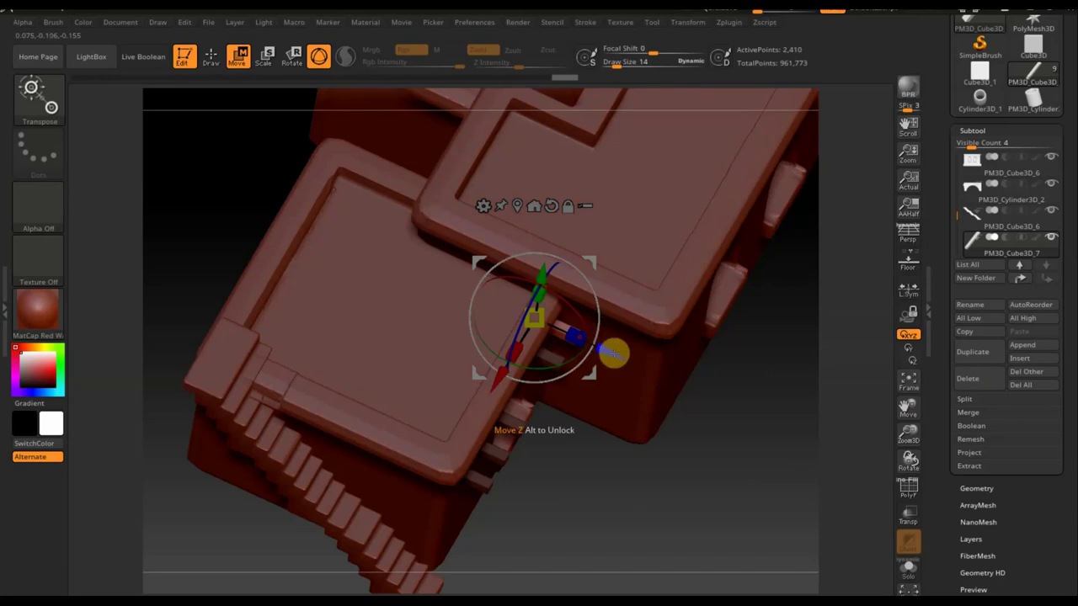
{"action": "mouse_move", "coordinate": [615, 353]}
{"action": "left_mouse_down"}
{"action": "mouse_move", "coordinate": [721, 421]}
{"action": "mouse_move", "coordinate": [768, 506]}
{"action": "left_mouse_up"}
{"action": "mouse_move", "coordinate": [606, 426]}
{"action": "left_mouse_down"}
{"action": "mouse_move", "coordinate": [654, 378]}
{"action": "mouse_move", "coordinate": [729, 424]}
{"action": "mouse_move", "coordinate": [779, 550]}
{"action": "left_mouse_up"}
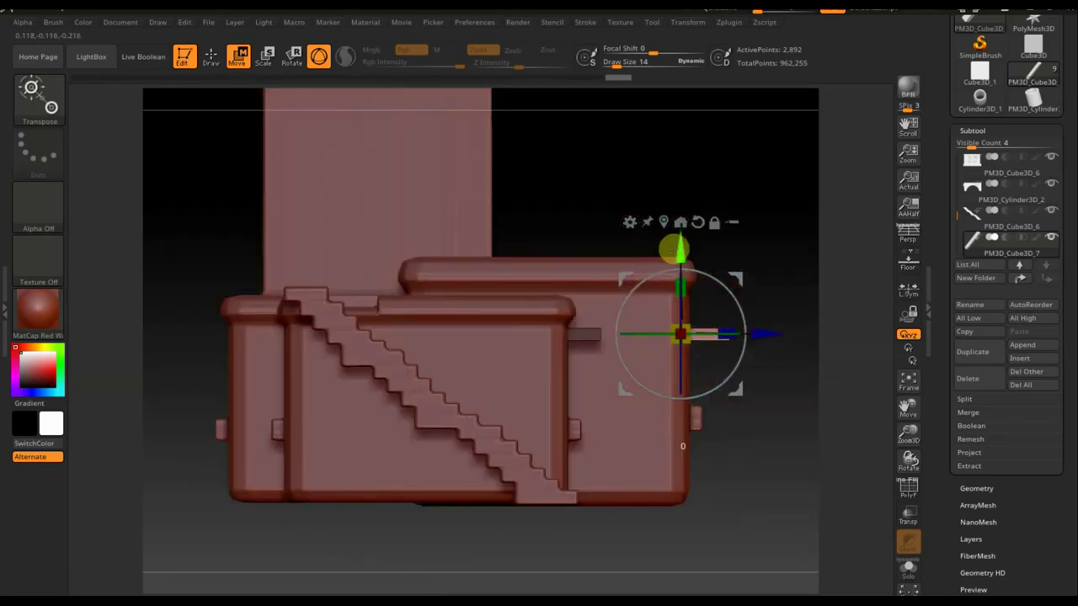
{"action": "left_click_drag", "start_coordinate": [680, 246], "coordinate": [681, 222]}
Push the row of blocks in depth so they sit flush on the wall face
{"action": "mouse_move", "coordinate": [859, 435]}
{"action": "left_mouse_down"}
{"action": "mouse_move", "coordinate": [749, 450]}
{"action": "mouse_move", "coordinate": [738, 468]}
{"action": "left_mouse_up"}
{"action": "mouse_move", "coordinate": [762, 545]}
{"action": "left_mouse_down"}
{"action": "mouse_move", "coordinate": [778, 584]}
{"action": "mouse_move", "coordinate": [785, 551]}
{"action": "left_mouse_up"}
{"action": "left_click_drag", "start_coordinate": [751, 351], "coordinate": [751, 354]}
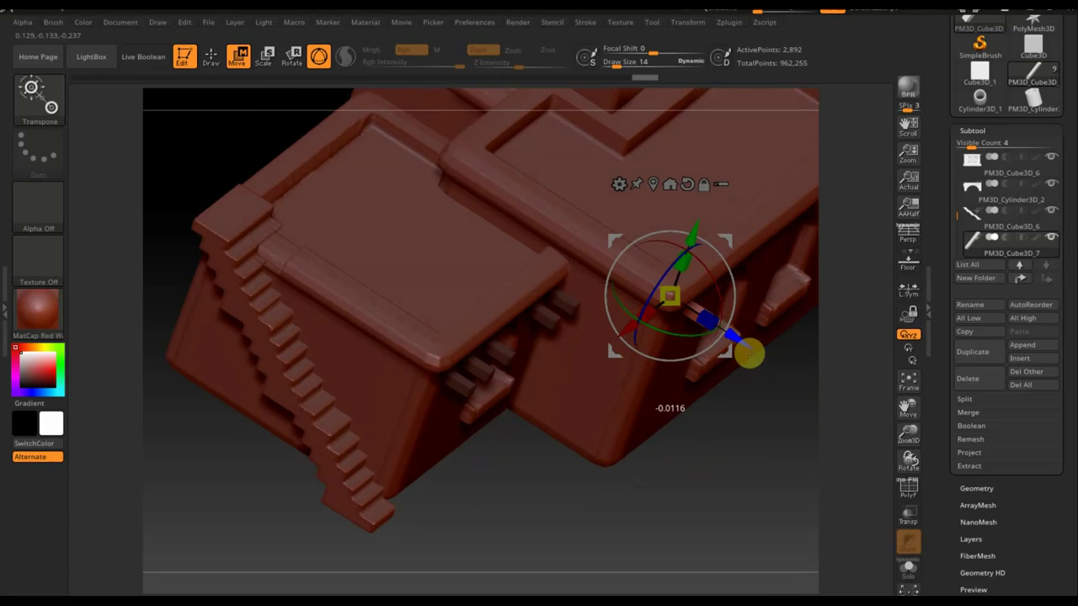
{"action": "mouse_move", "coordinate": [783, 442]}
{"action": "left_mouse_down"}
{"action": "mouse_move", "coordinate": [744, 405]}
{"action": "mouse_move", "coordinate": [755, 502]}
{"action": "left_mouse_up"}
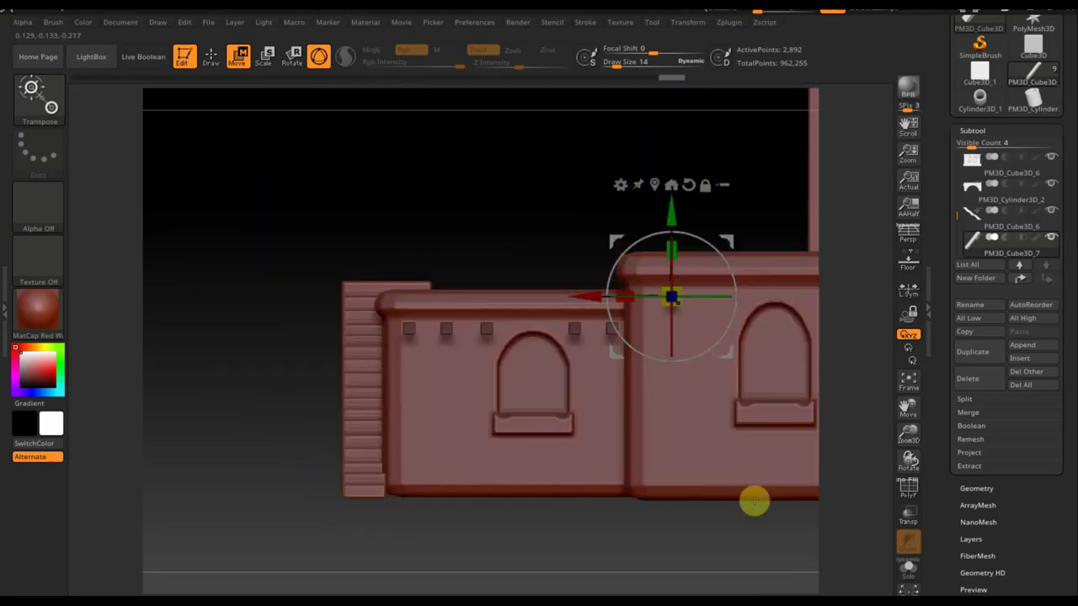
{"action": "left_click_drag", "start_coordinate": [769, 545], "coordinate": [544, 533], "text": "alt"}
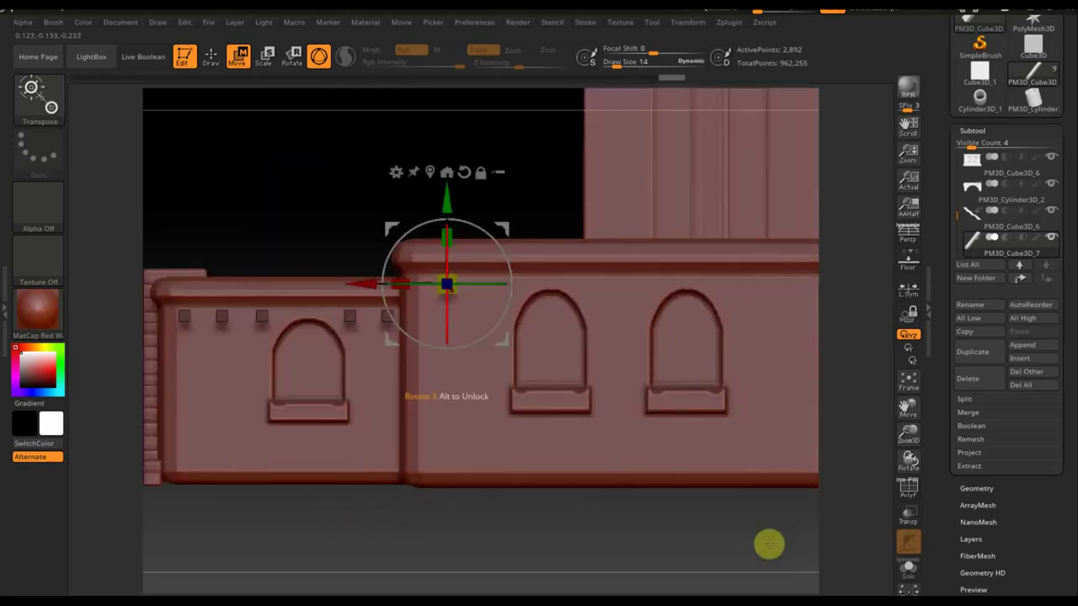
Copy the row of blocks onto the taller wall section and add another copy along it
{"action": "left_click_drag", "start_coordinate": [365, 284], "coordinate": [645, 284]}
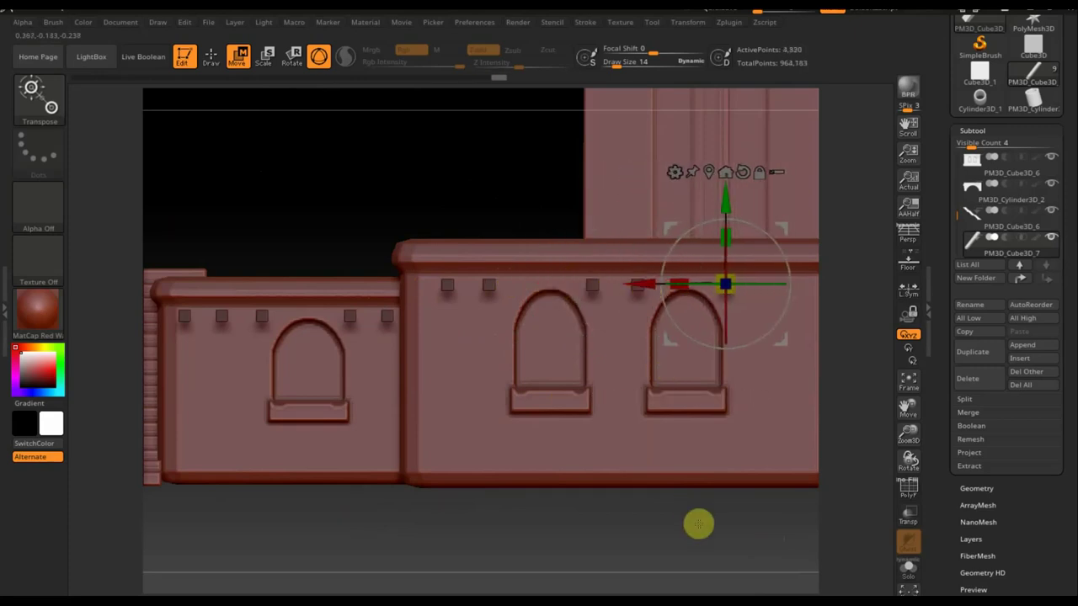
{"action": "mouse_move", "coordinate": [698, 524]}
{"action": "left_mouse_down", "text": "alt"}
{"action": "mouse_move", "coordinate": [668, 542]}
{"action": "mouse_move", "coordinate": [618, 541]}
{"action": "mouse_move", "coordinate": [609, 443]}
{"action": "mouse_move", "coordinate": [549, 536]}
{"action": "left_mouse_up", "text": "alt"}
{"action": "left_click_drag", "start_coordinate": [436, 358], "coordinate": [488, 364]}
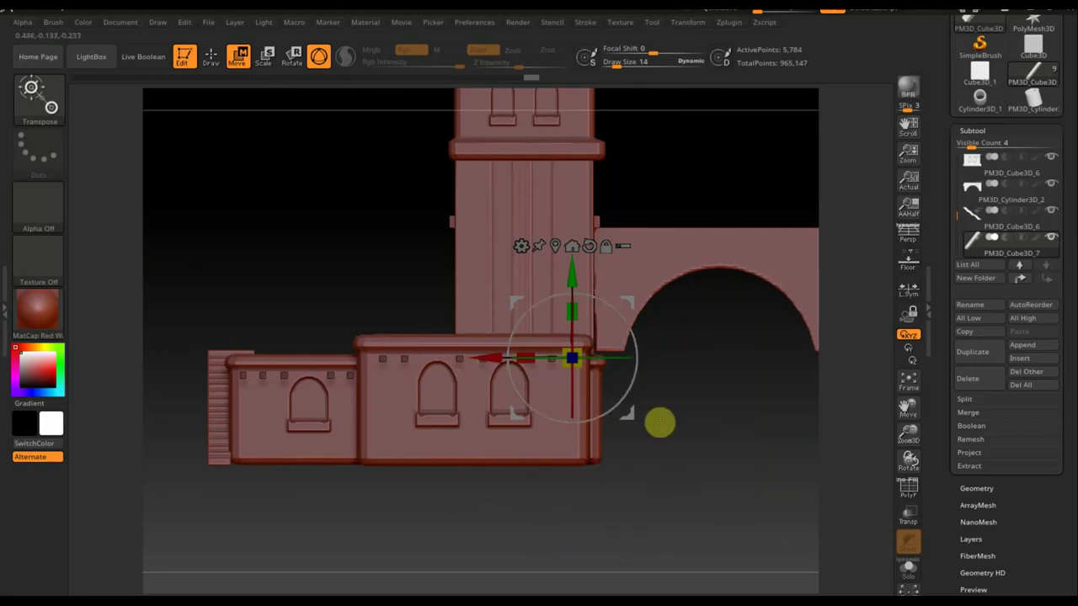
Copy a block up onto the left tower's front and shift it left across the face
{"action": "mouse_move", "coordinate": [576, 274]}
{"action": "left_mouse_down"}
{"action": "mouse_move", "coordinate": [572, 140]}
{"action": "mouse_move", "coordinate": [572, 152]}
{"action": "left_mouse_up"}
{"action": "left_click_drag", "start_coordinate": [677, 373], "coordinate": [752, 477]}
{"action": "mouse_move", "coordinate": [674, 234]}
{"action": "left_mouse_down"}
{"action": "mouse_move", "coordinate": [571, 239]}
{"action": "mouse_move", "coordinate": [666, 277]}
{"action": "left_mouse_up"}
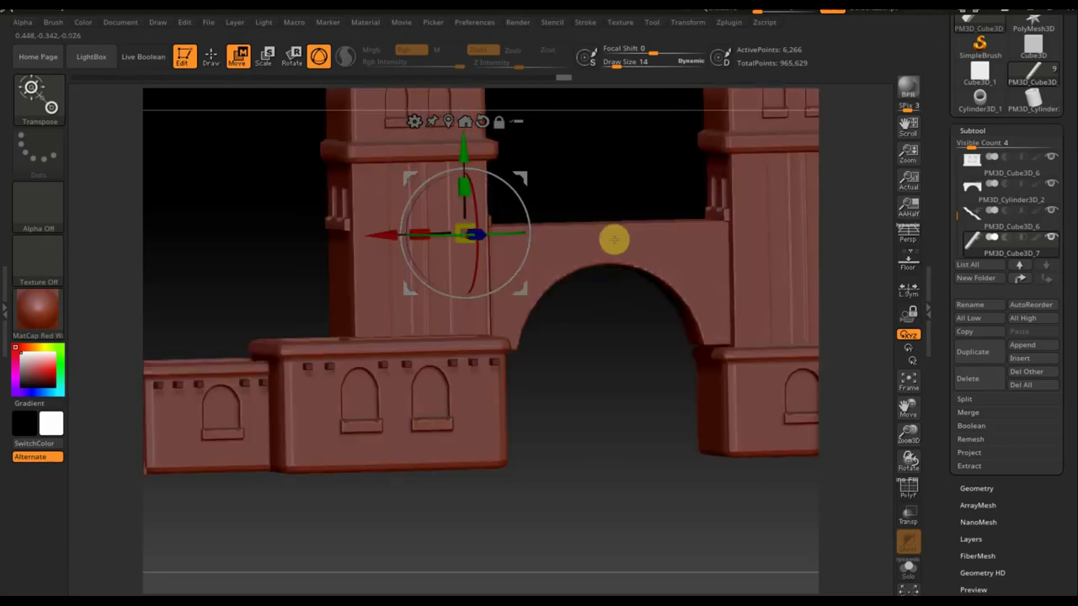
{"action": "mouse_move", "coordinate": [602, 170]}
{"action": "left_mouse_down", "text": "alt"}
{"action": "mouse_move", "coordinate": [615, 180]}
{"action": "mouse_move", "coordinate": [654, 294]}
{"action": "left_mouse_up", "text": "alt"}
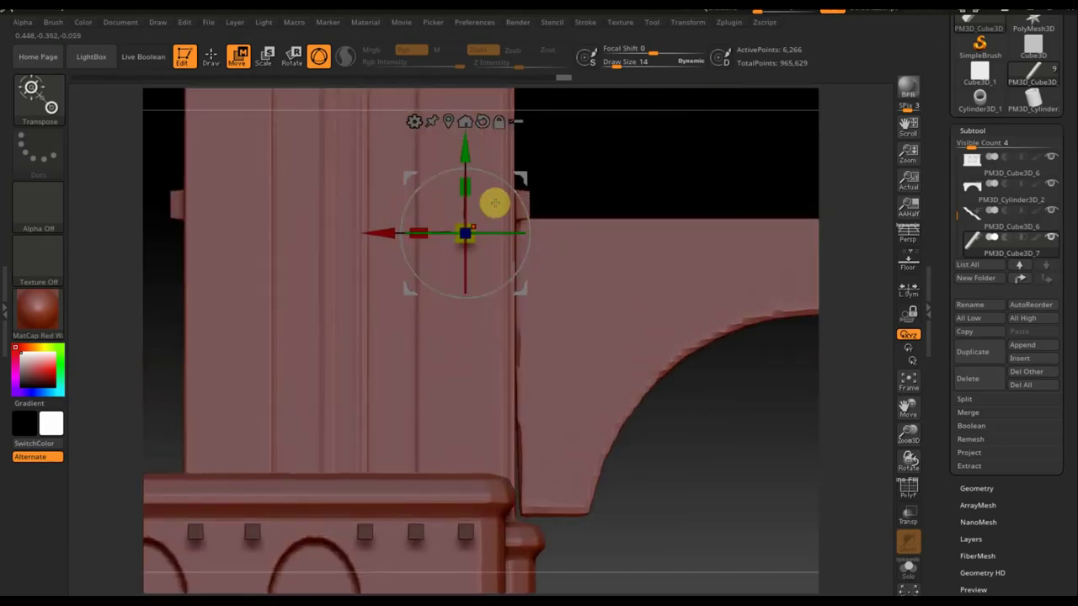
Add several more staggered block copies leftward across the tower, nudging each up or down
{"action": "left_click_drag", "start_coordinate": [392, 230], "coordinate": [325, 229]}
{"action": "left_click_drag", "start_coordinate": [406, 155], "coordinate": [407, 130]}
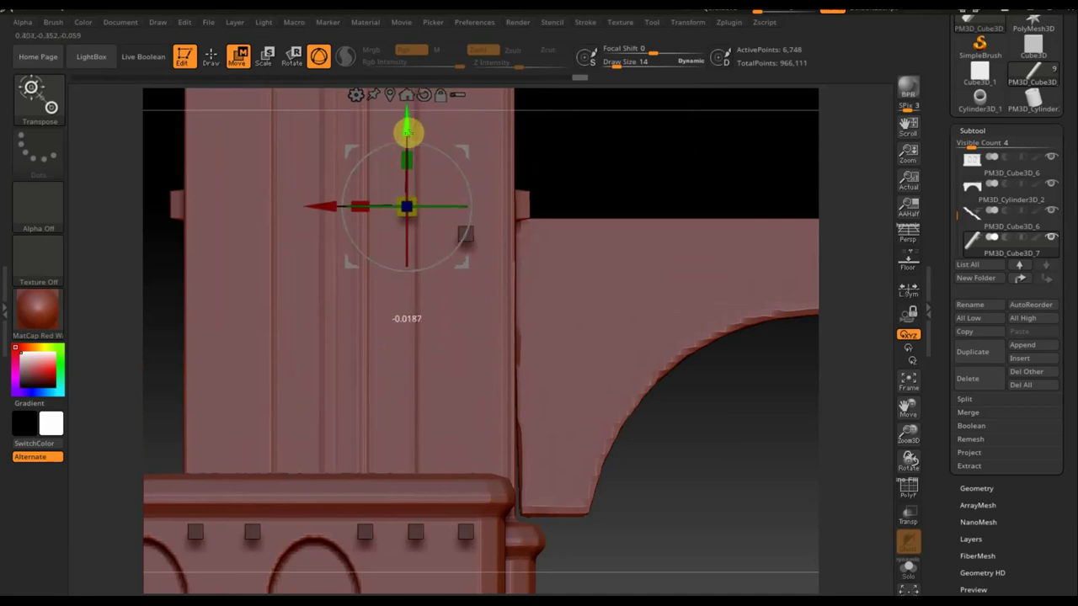
{"action": "left_click_drag", "start_coordinate": [357, 203], "coordinate": [250, 209]}
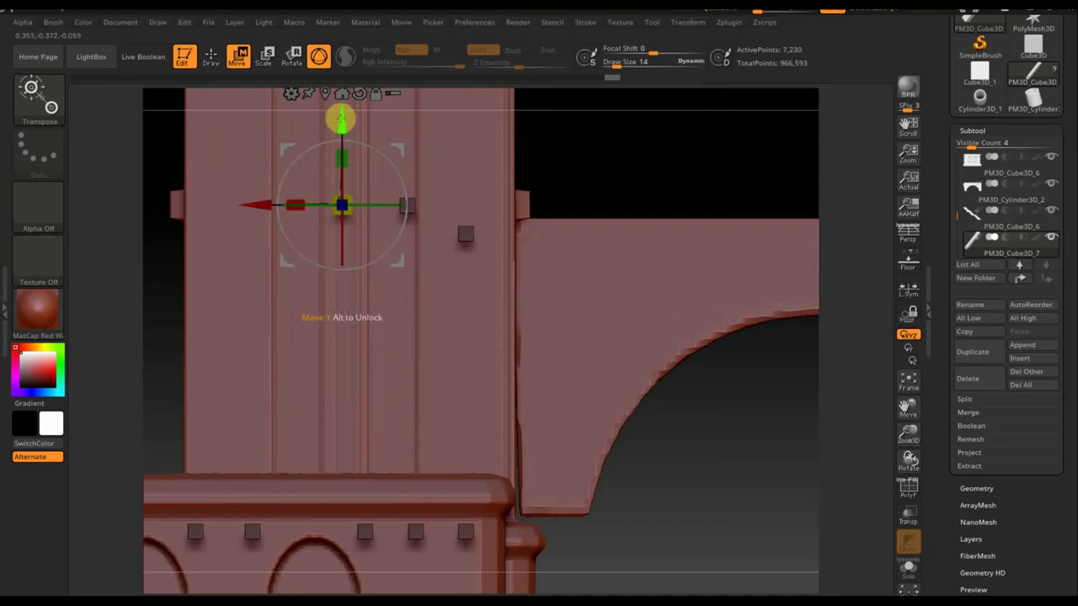
{"action": "left_click_drag", "start_coordinate": [342, 113], "coordinate": [340, 135]}
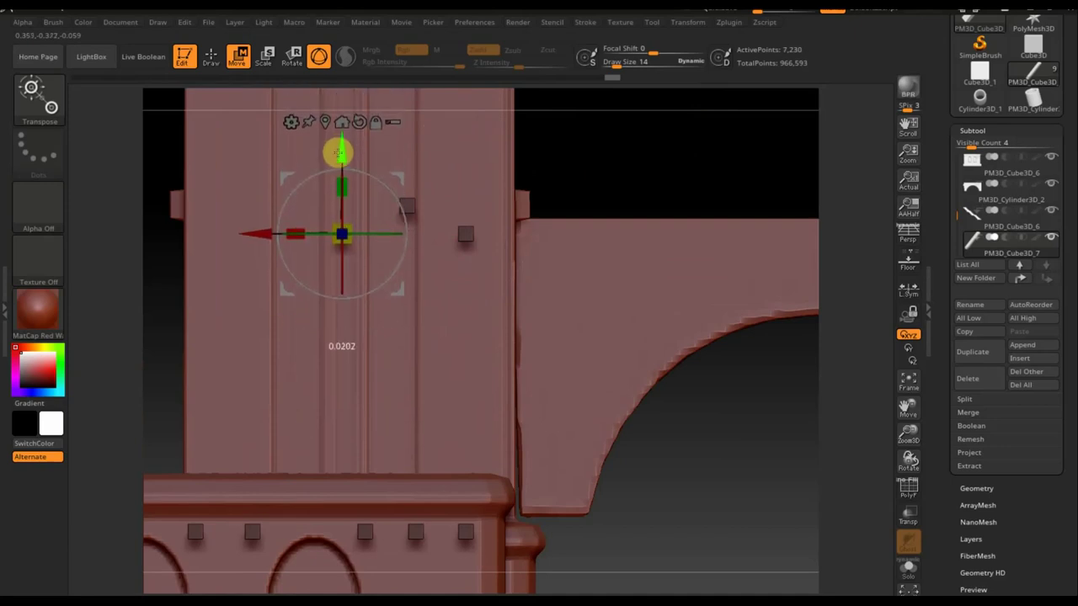
{"action": "left_click_drag", "start_coordinate": [274, 229], "coordinate": [206, 224]}
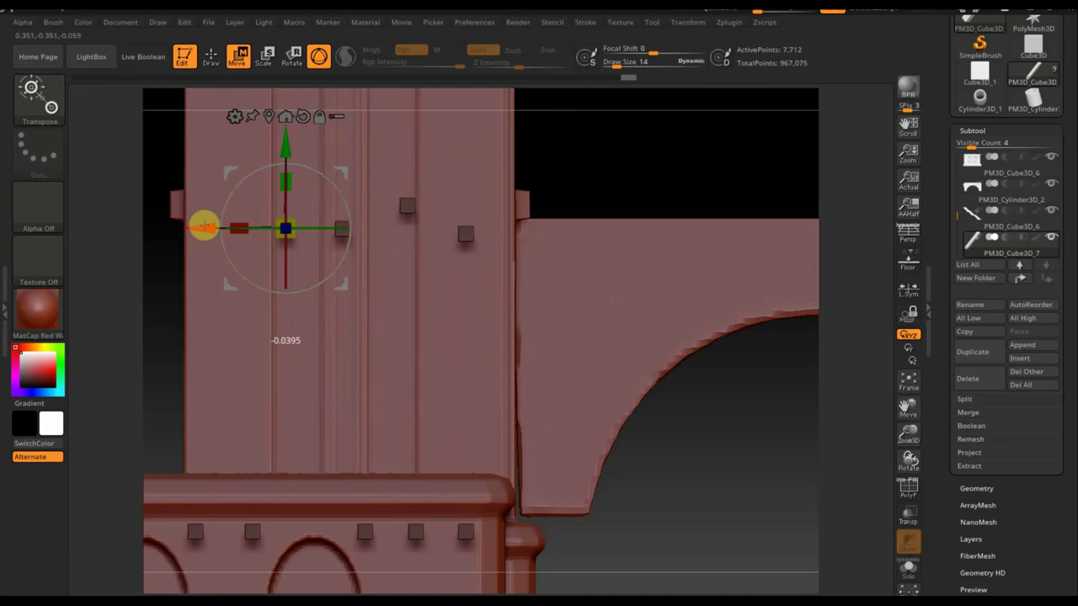
{"action": "left_click_drag", "start_coordinate": [286, 155], "coordinate": [286, 137]}
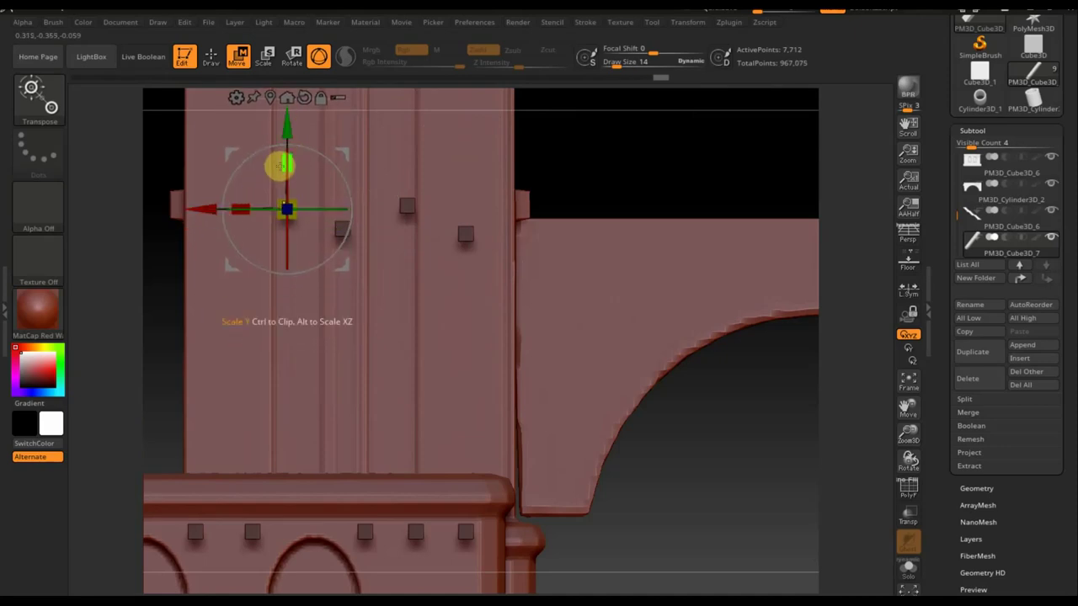
{"action": "left_click_drag", "start_coordinate": [281, 162], "coordinate": [287, 154]}
{"action": "left_click_drag", "start_coordinate": [233, 238], "coordinate": [173, 240]}
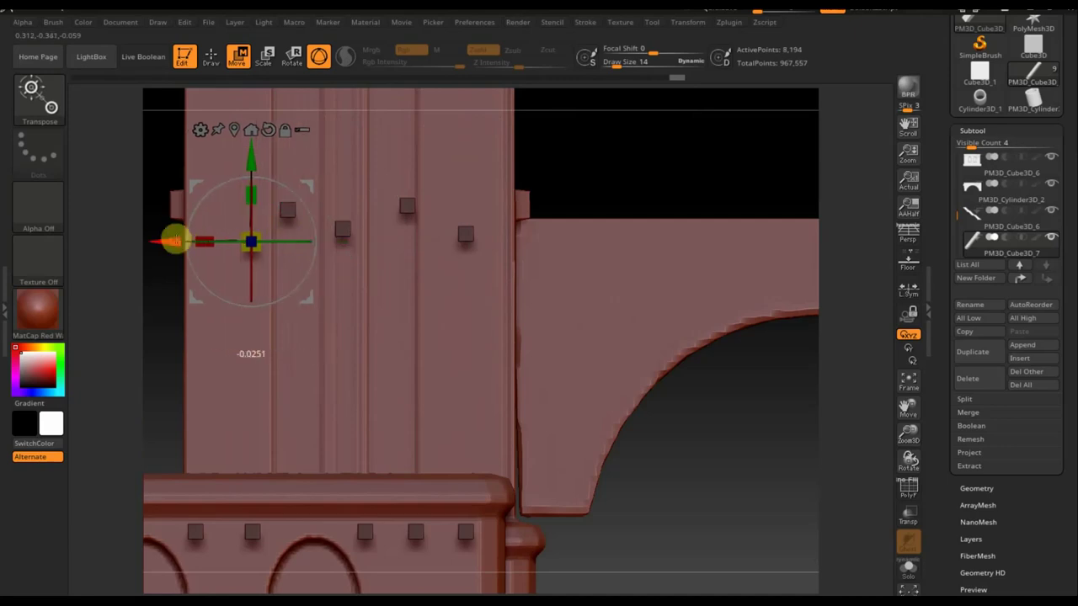
{"action": "left_click_drag", "start_coordinate": [244, 173], "coordinate": [244, 154]}
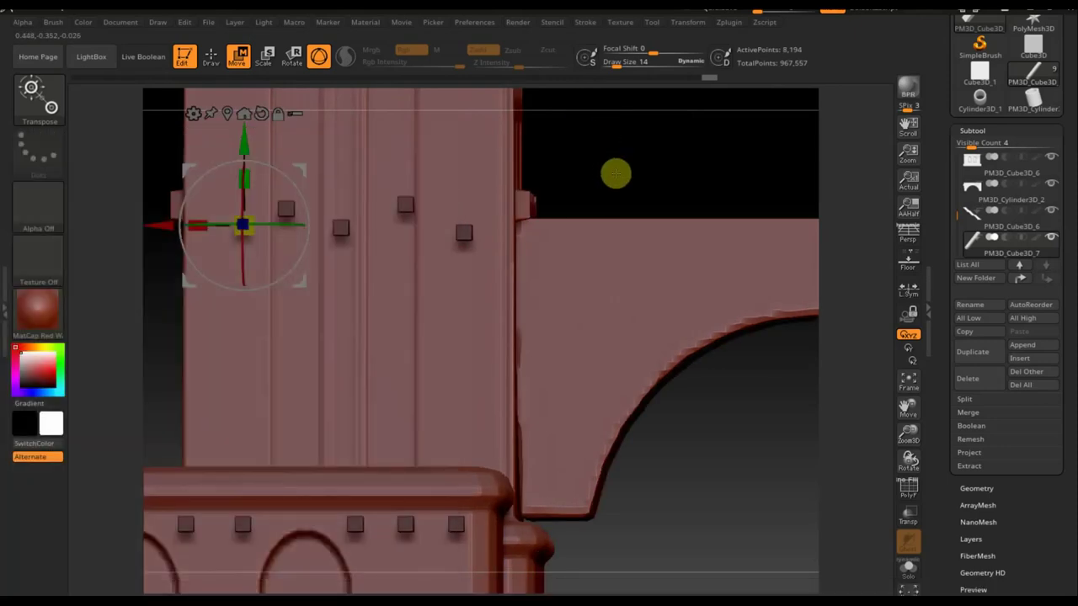
Zoom out to frame the whole bridge and both towers
{"action": "right_click_drag", "start_coordinate": [674, 475], "coordinate": [662, 412], "text": "ctrl"}
{"action": "right_click_drag", "start_coordinate": [580, 345], "coordinate": [550, 395], "text": "alt"}
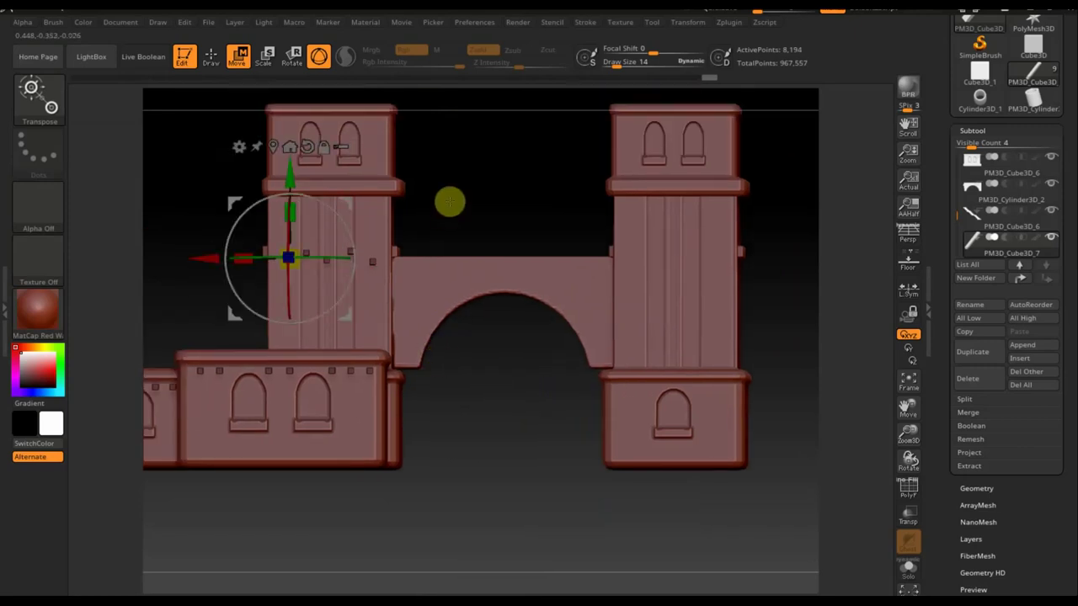
{"action": "left_click", "coordinate": [211, 56]}
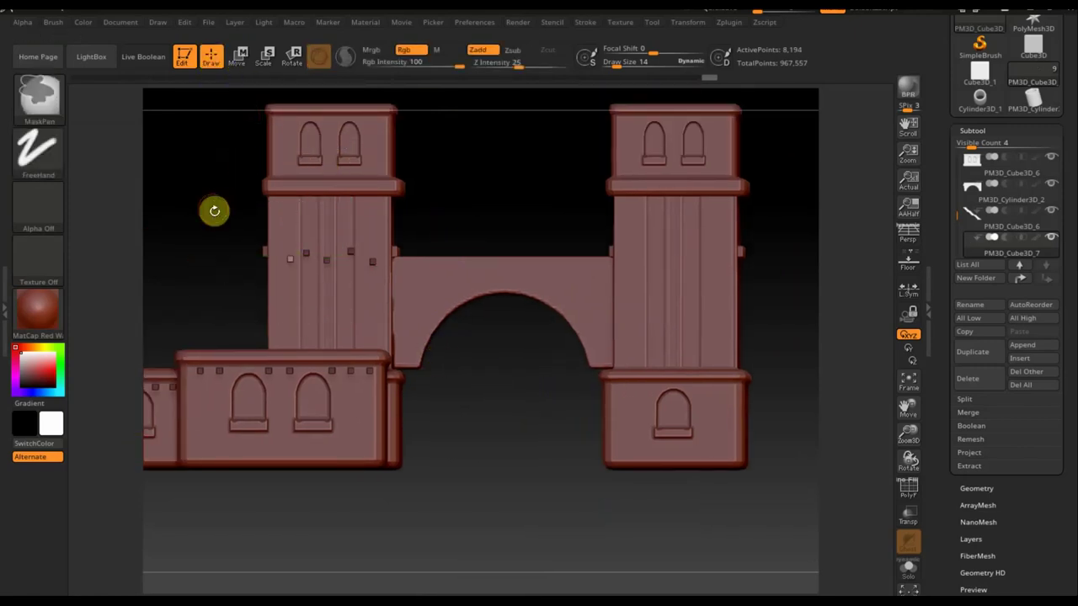
Mask a rectangle over the left tower area, then return to Move mode on the right tower
{"action": "key", "text": "ctrl"}
{"action": "key", "text": "ctrl"}
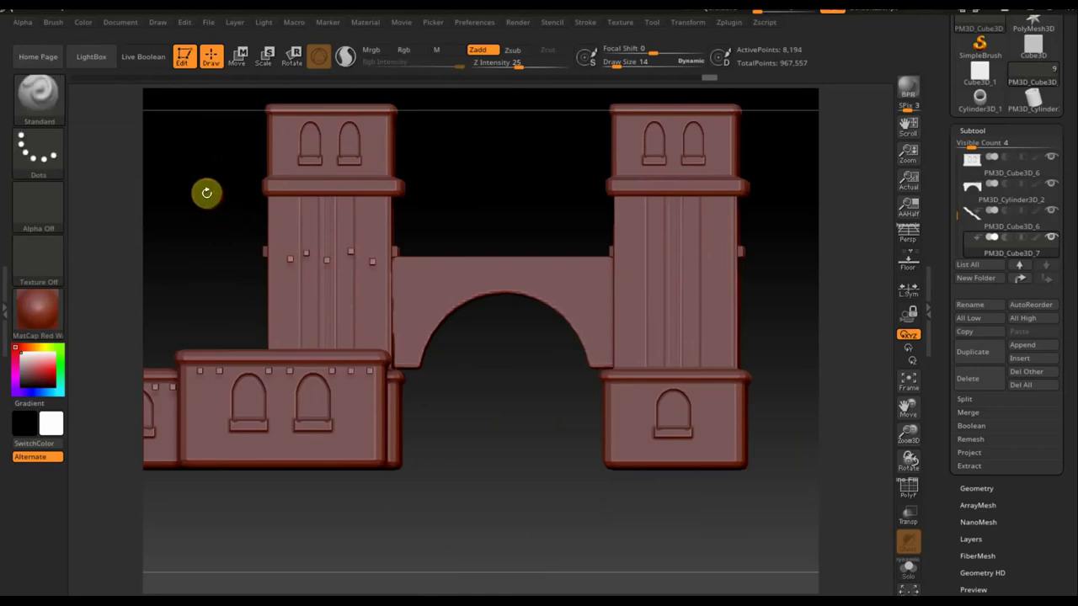
{"action": "left_click_drag", "start_coordinate": [204, 193], "coordinate": [414, 291], "text": "ctrl"}
{"action": "key", "text": "ctrl"}
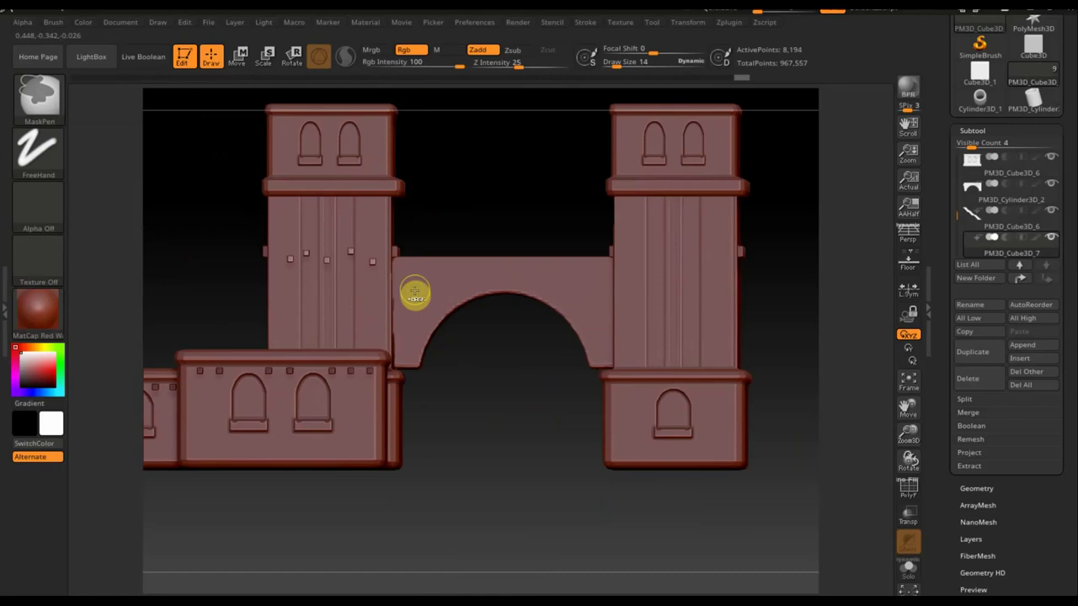
{"action": "left_click", "coordinate": [237, 57]}
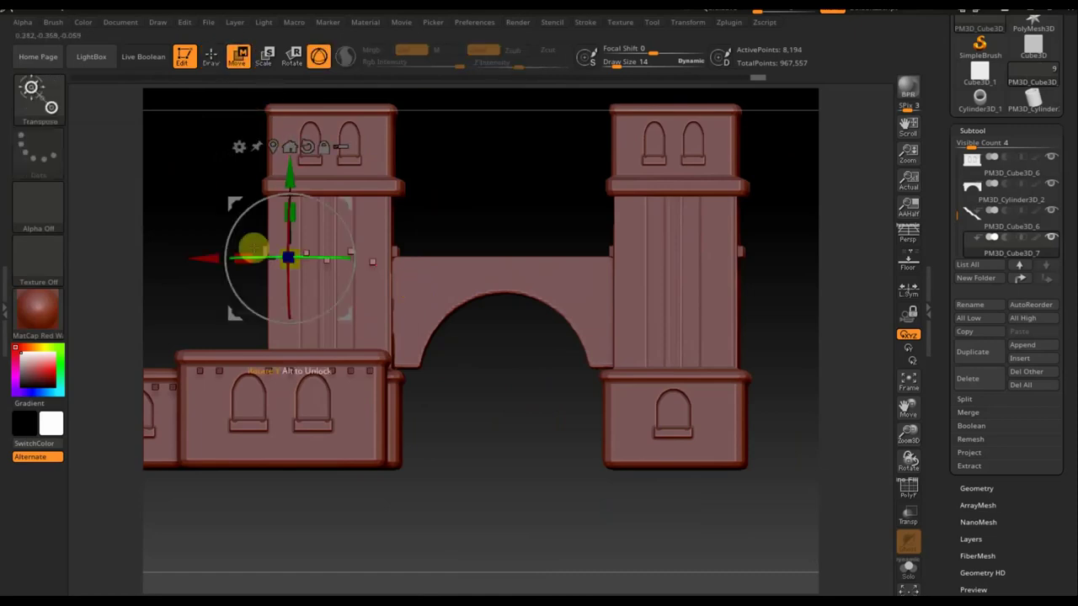
{"action": "left_click", "coordinate": [256, 275], "text": "ctrl"}
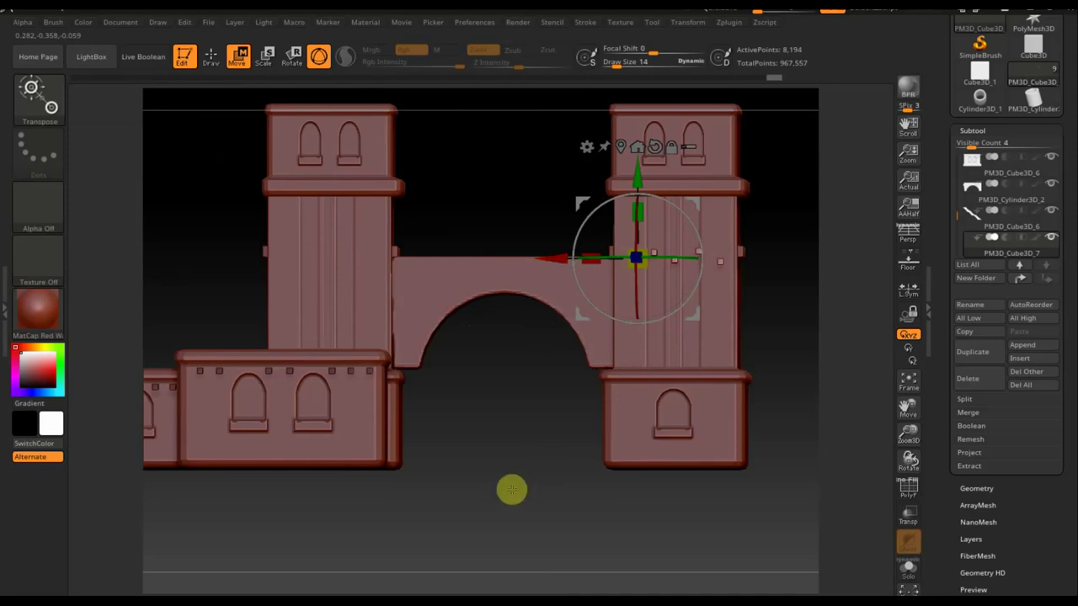
Orbit to inspect the castle, then switch to Draw mode and return to the front view
{"action": "mouse_move", "coordinate": [519, 530]}
{"action": "left_mouse_down"}
{"action": "mouse_move", "coordinate": [569, 511]}
{"action": "mouse_move", "coordinate": [565, 596]}
{"action": "mouse_move", "coordinate": [601, 539]}
{"action": "mouse_move", "coordinate": [561, 512]}
{"action": "left_mouse_up"}
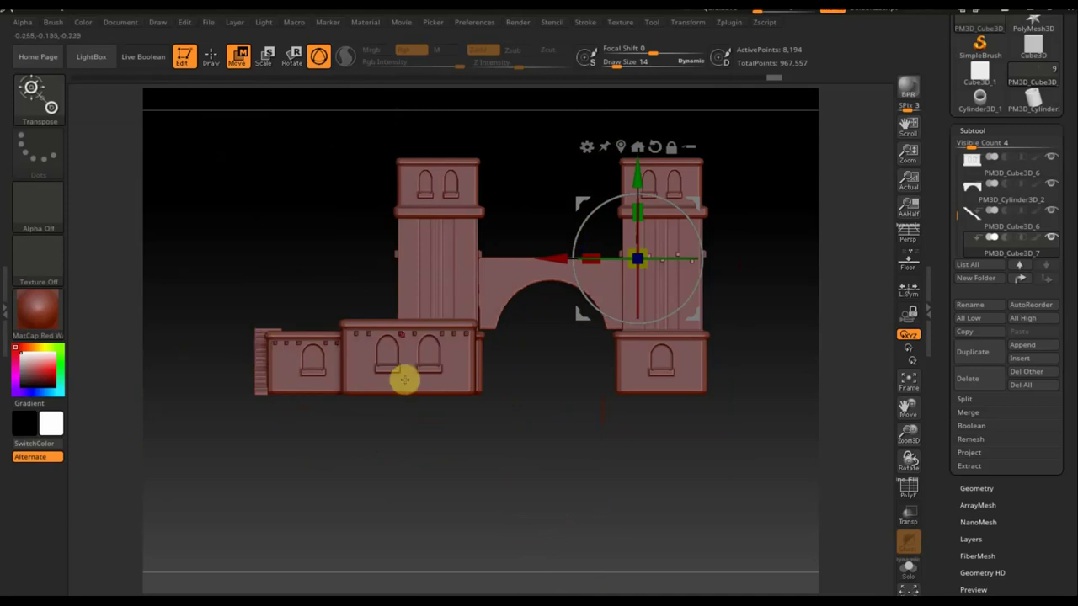
{"action": "mouse_move", "coordinate": [501, 384]}
{"action": "left_mouse_down"}
{"action": "mouse_move", "coordinate": [561, 471]}
{"action": "mouse_move", "coordinate": [561, 515]}
{"action": "mouse_move", "coordinate": [606, 519]}
{"action": "mouse_move", "coordinate": [521, 421]}
{"action": "left_mouse_up"}
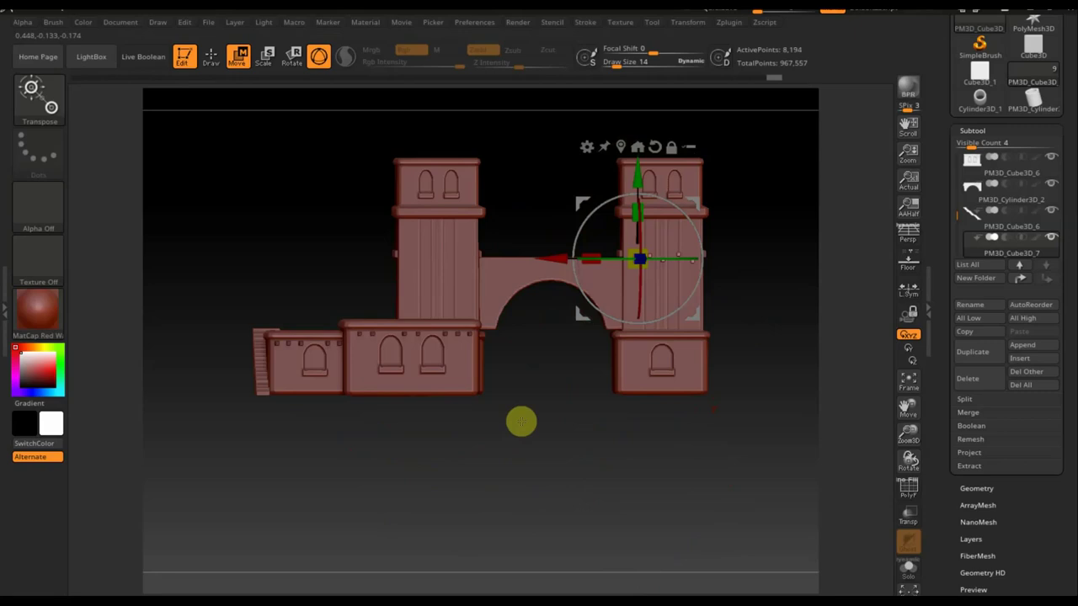
{"action": "mouse_move", "coordinate": [599, 431]}
{"action": "left_mouse_down"}
{"action": "mouse_move", "coordinate": [736, 498]}
{"action": "mouse_move", "coordinate": [774, 505]}
{"action": "mouse_move", "coordinate": [763, 488]}
{"action": "mouse_move", "coordinate": [780, 489]}
{"action": "mouse_move", "coordinate": [712, 498]}
{"action": "left_mouse_up"}
{"action": "left_click", "coordinate": [210, 56]}
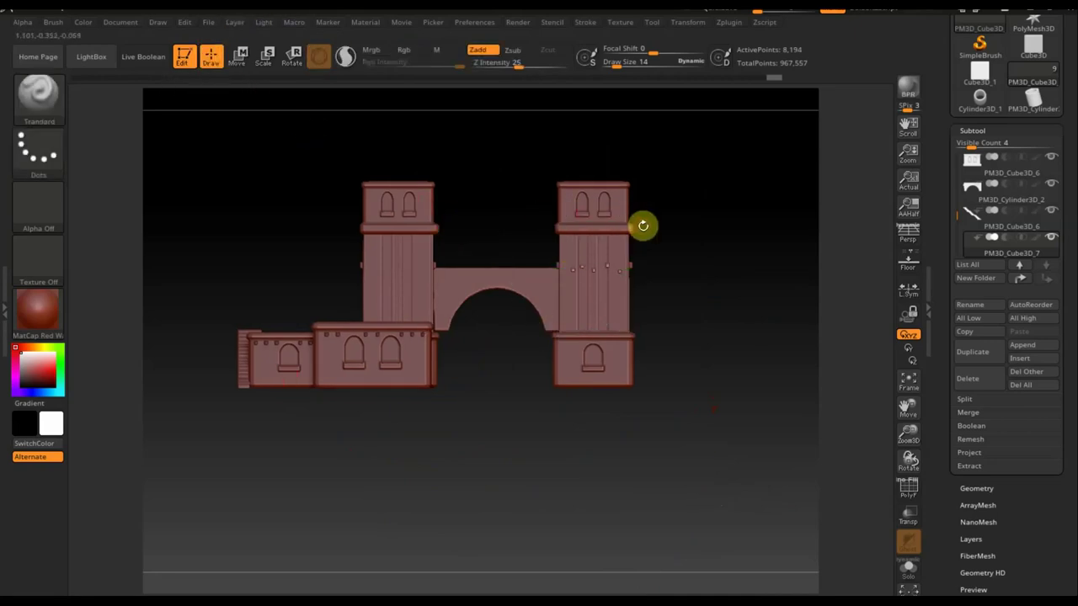
{"action": "left_click_drag", "start_coordinate": [735, 217], "coordinate": [698, 193]}
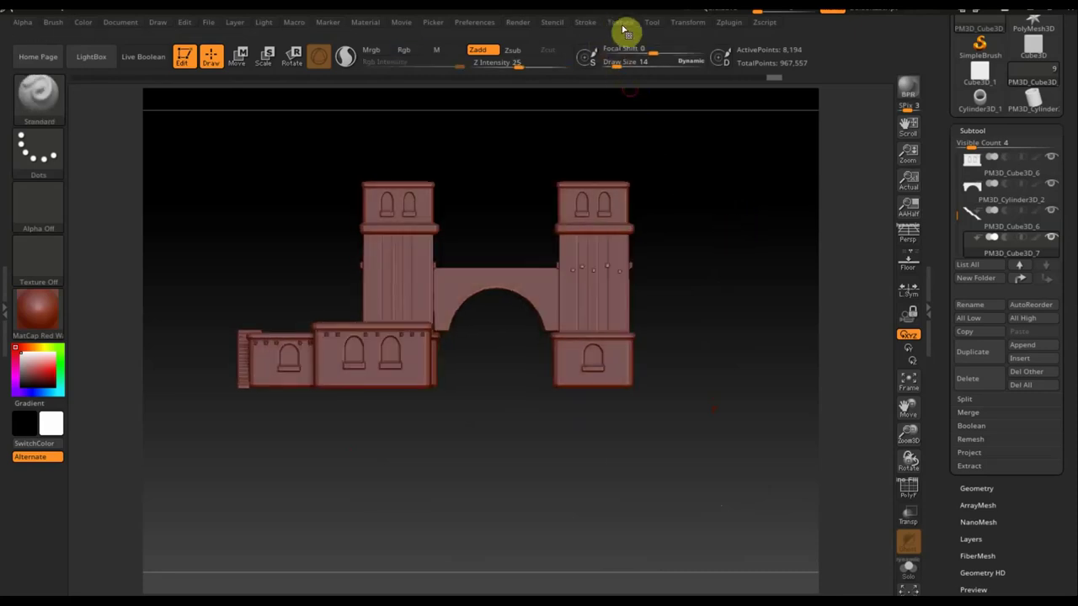
Import the weathered brick wall screenshot from the desktop as a texture
{"action": "left_click", "coordinate": [623, 26]}
{"action": "left_click", "coordinate": [651, 105]}
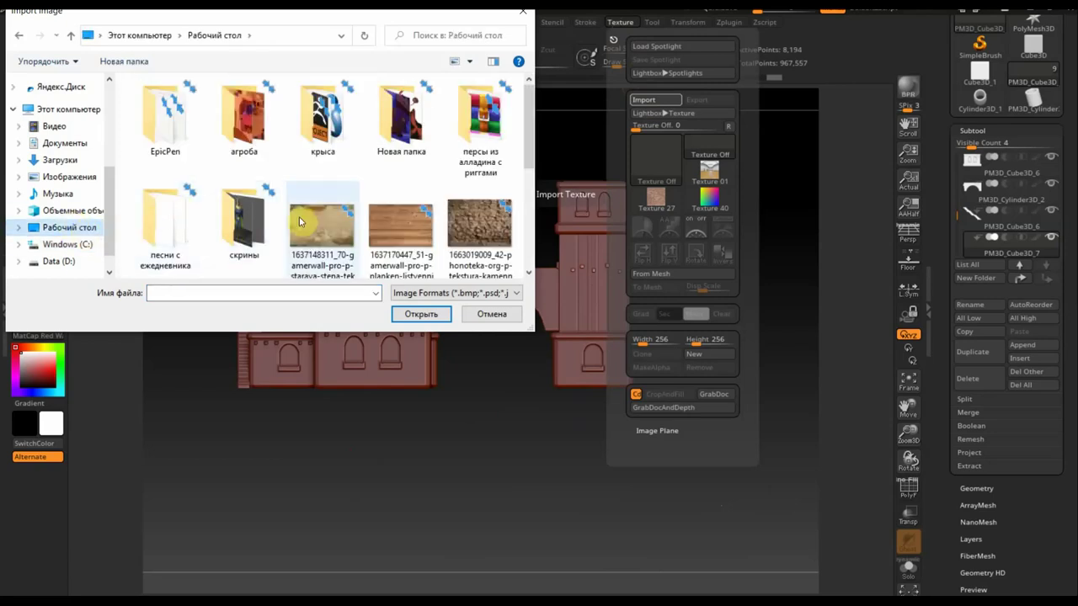
{"action": "left_click", "coordinate": [411, 221]}
{"action": "scroll", "coordinate": [423, 236], "scroll_direction": "down", "scroll_amount": 1}
{"action": "scroll", "coordinate": [424, 237], "scroll_direction": "down", "scroll_amount": 1}
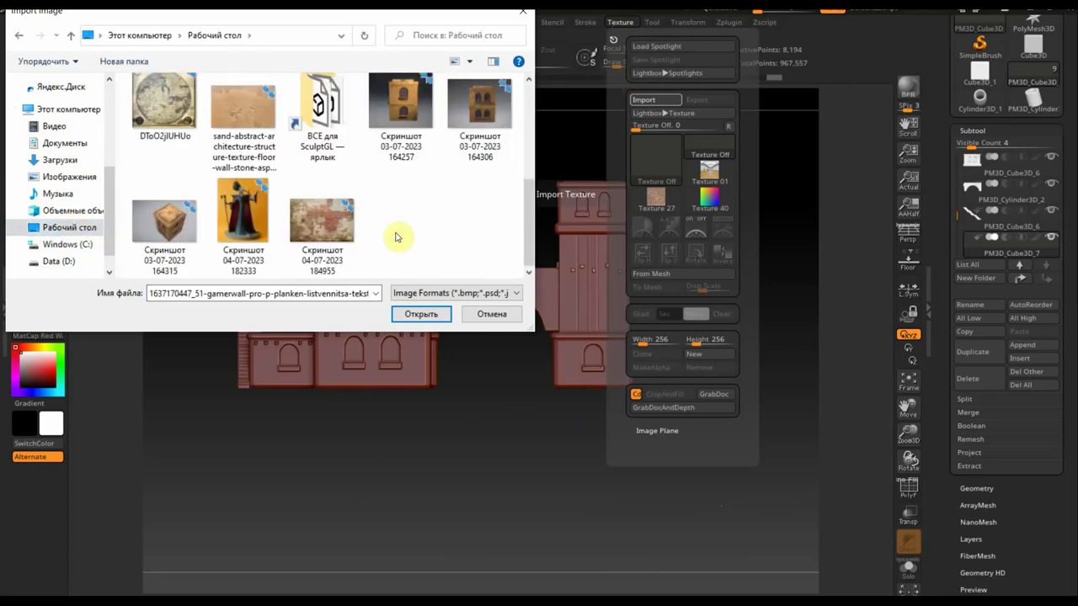
{"action": "left_click", "coordinate": [333, 228]}
{"action": "left_click", "coordinate": [425, 314]}
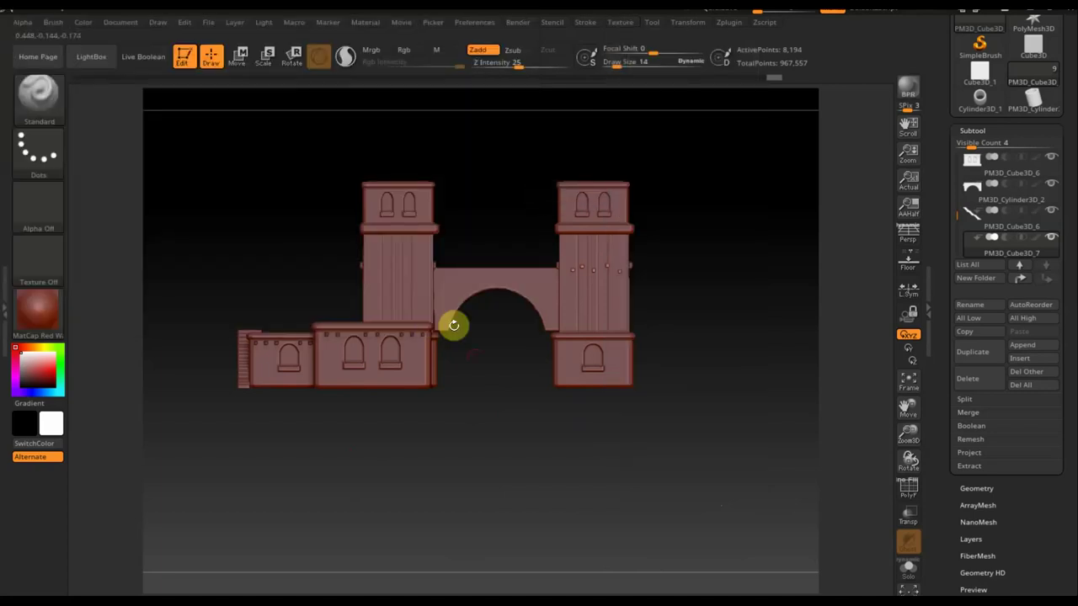
Make the brick image the current texture and add it to Spotlight
{"action": "left_click", "coordinate": [623, 22]}
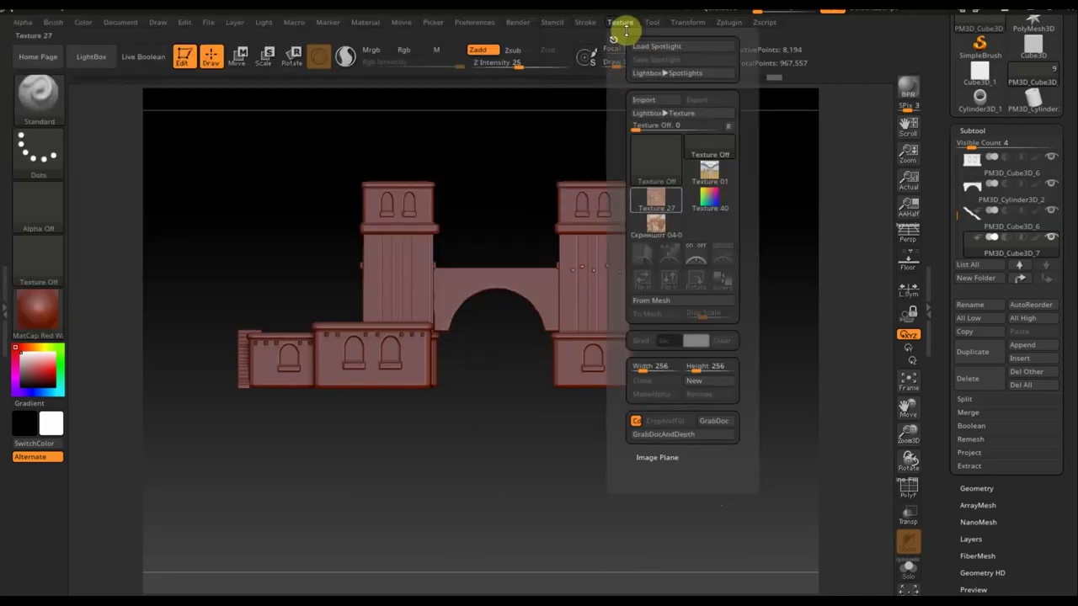
{"action": "left_click", "coordinate": [661, 229]}
{"action": "left_click", "coordinate": [725, 259]}
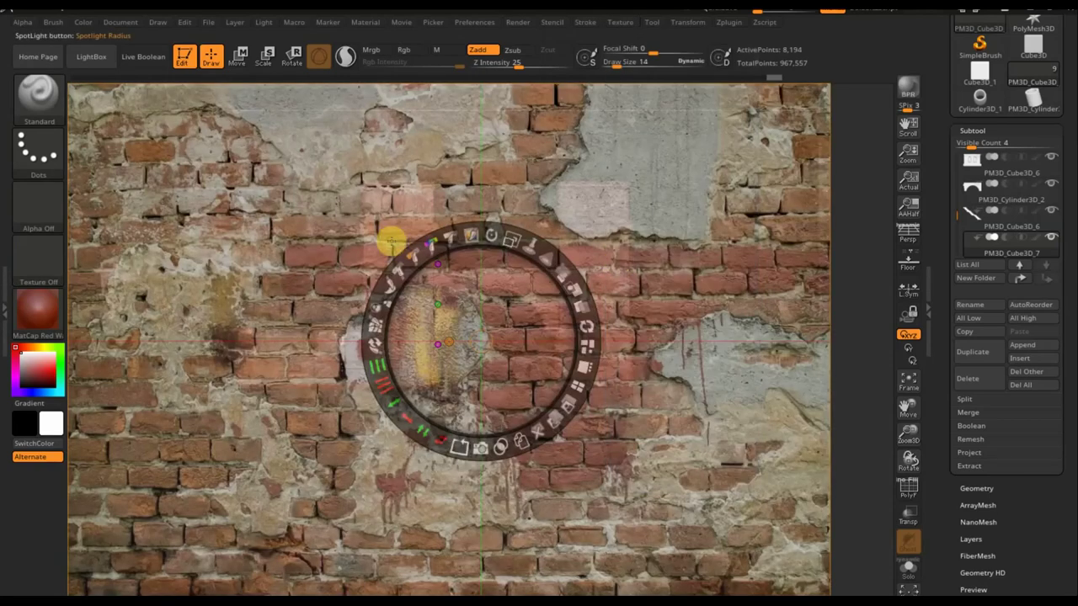
Apply the SketchShaded material to the castle
{"action": "left_click", "coordinate": [38, 328]}
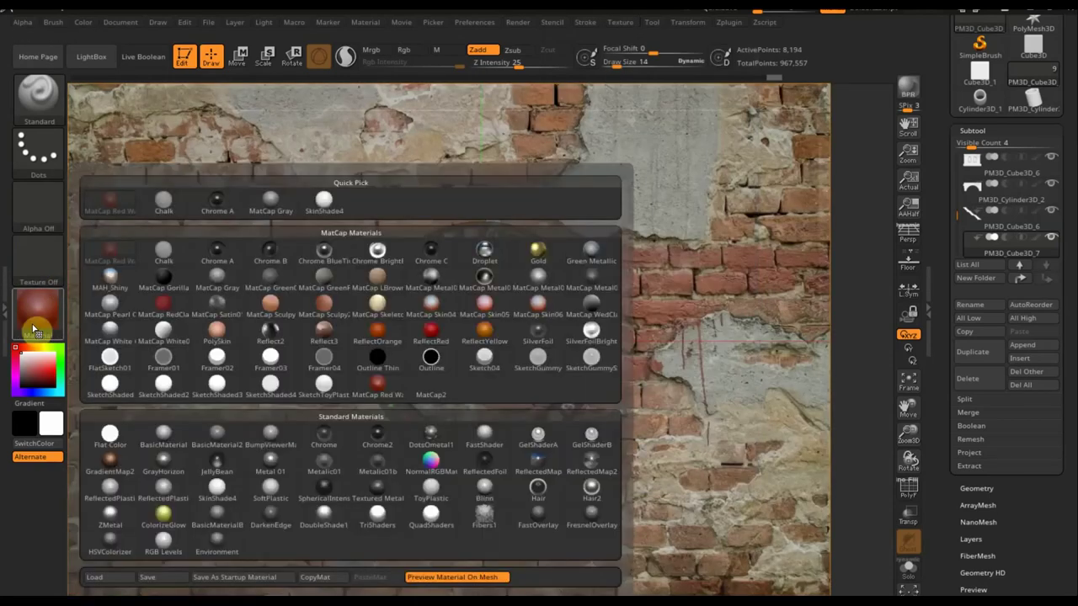
{"action": "left_click", "coordinate": [48, 328]}
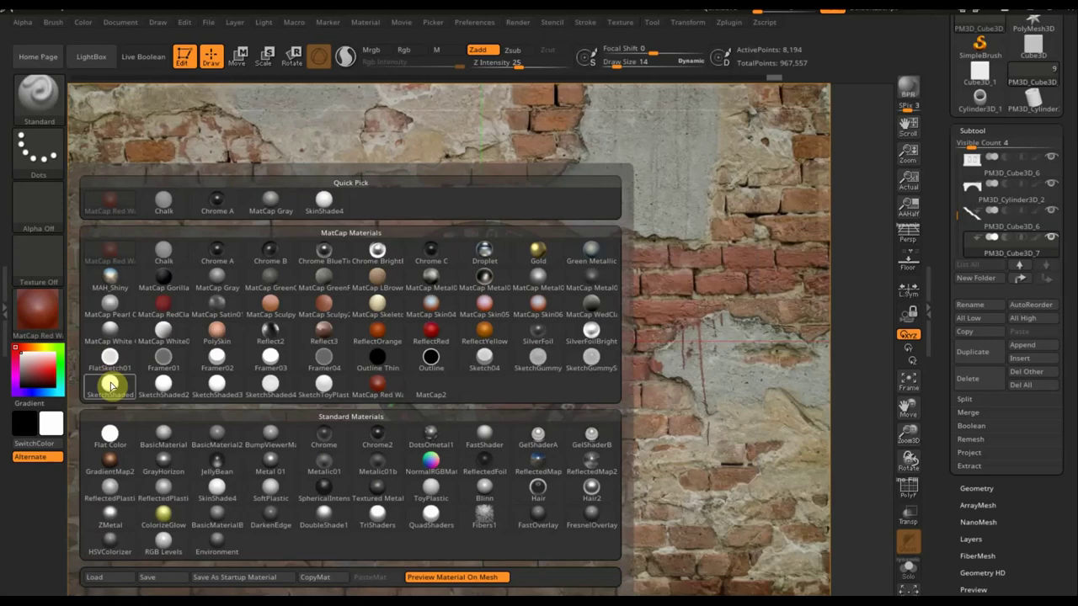
{"action": "left_click", "coordinate": [111, 383]}
Shrink the brick Spotlight image, make it semi-transparent, hide the dial and position the castle beneath it
{"action": "left_click_drag", "start_coordinate": [515, 250], "coordinate": [505, 242]}
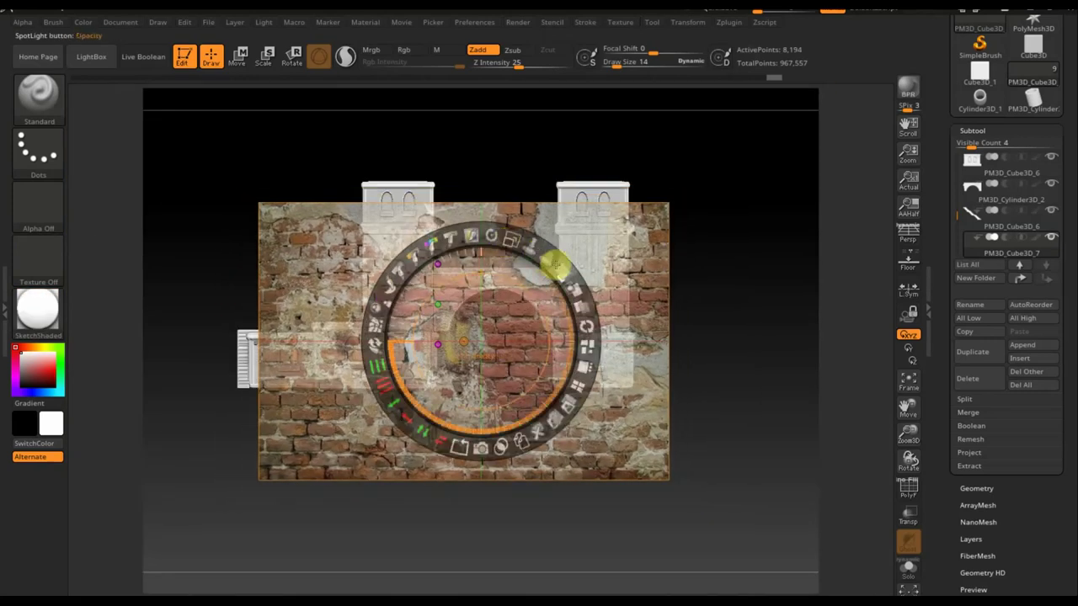
{"action": "left_click_drag", "start_coordinate": [528, 241], "coordinate": [527, 236]}
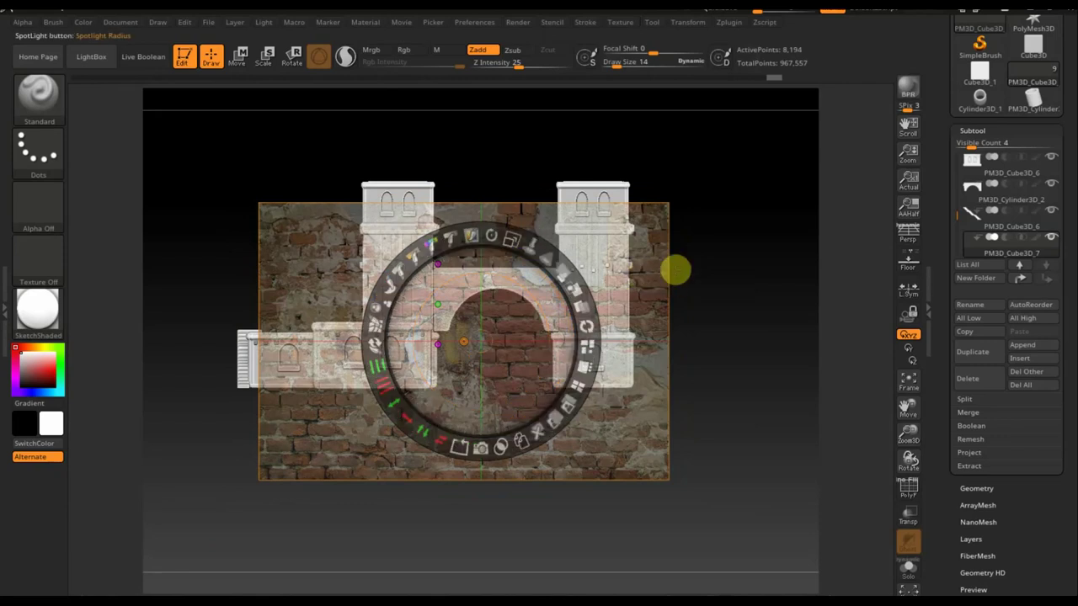
{"action": "key", "text": "z"}
{"action": "left_click_drag", "start_coordinate": [731, 291], "coordinate": [806, 447], "text": "alt"}
{"action": "left_click_drag", "start_coordinate": [775, 366], "coordinate": [1011, 366], "text": "alt"}
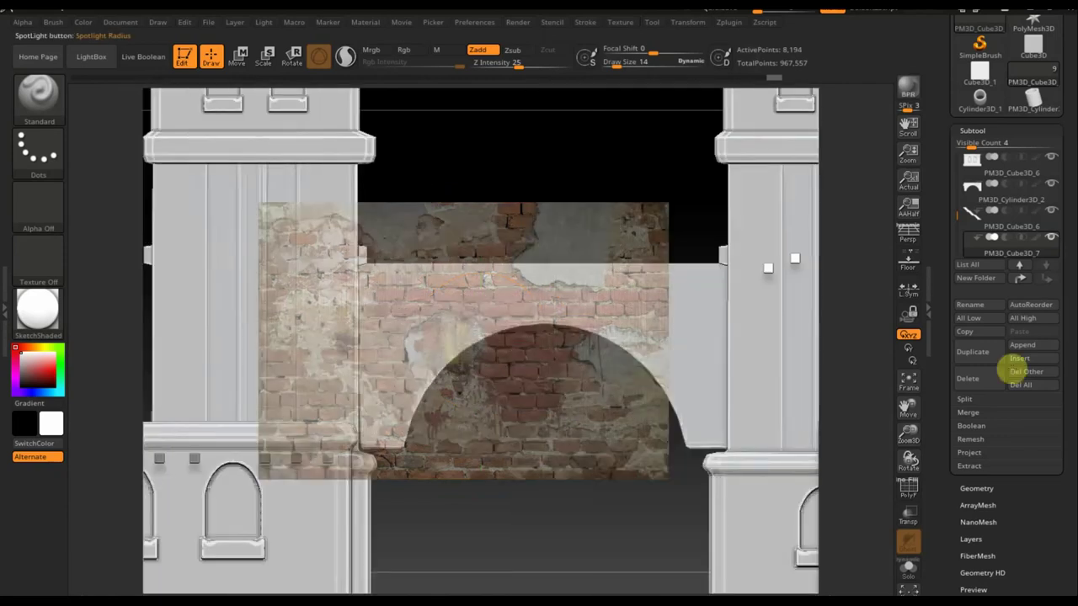
{"action": "left_click_drag", "start_coordinate": [645, 541], "coordinate": [650, 543], "text": "alt"}
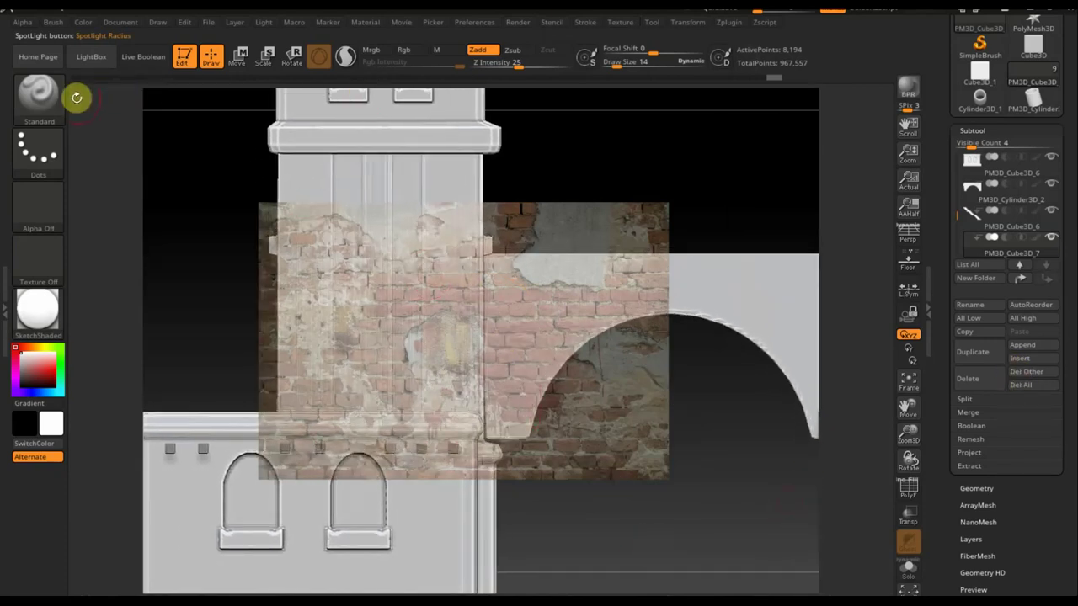
Turn on Rgb, turn off Zadd, set Draw Size 39 and paint brick onto the tower pillar
{"action": "left_click", "coordinate": [405, 50]}
{"action": "left_click", "coordinate": [477, 49]}
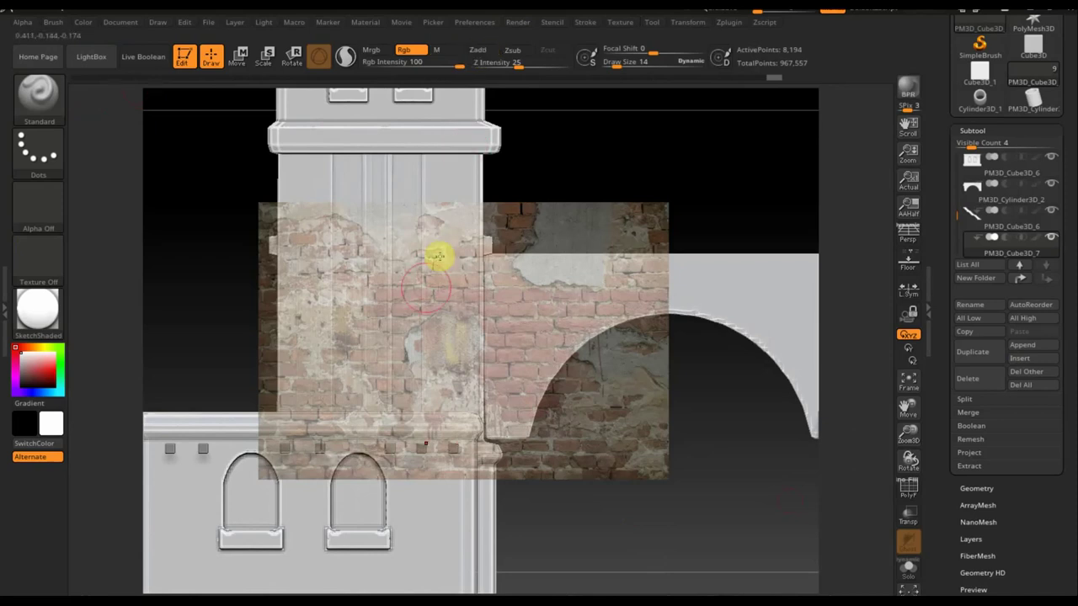
{"action": "left_click_drag", "start_coordinate": [618, 60], "coordinate": [625, 59]}
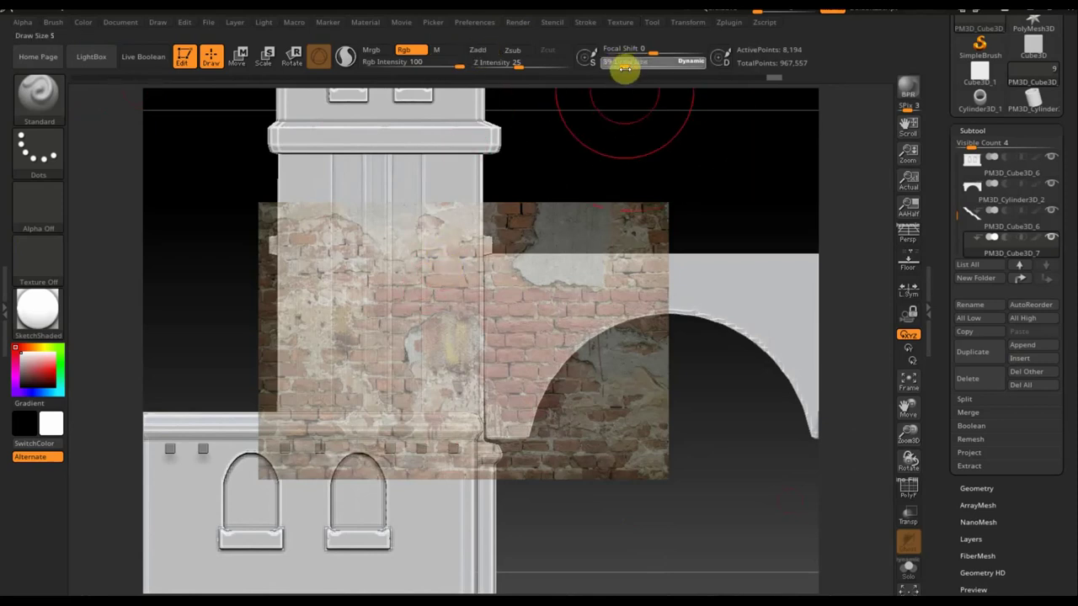
{"action": "left_click", "coordinate": [425, 331], "text": "alt"}
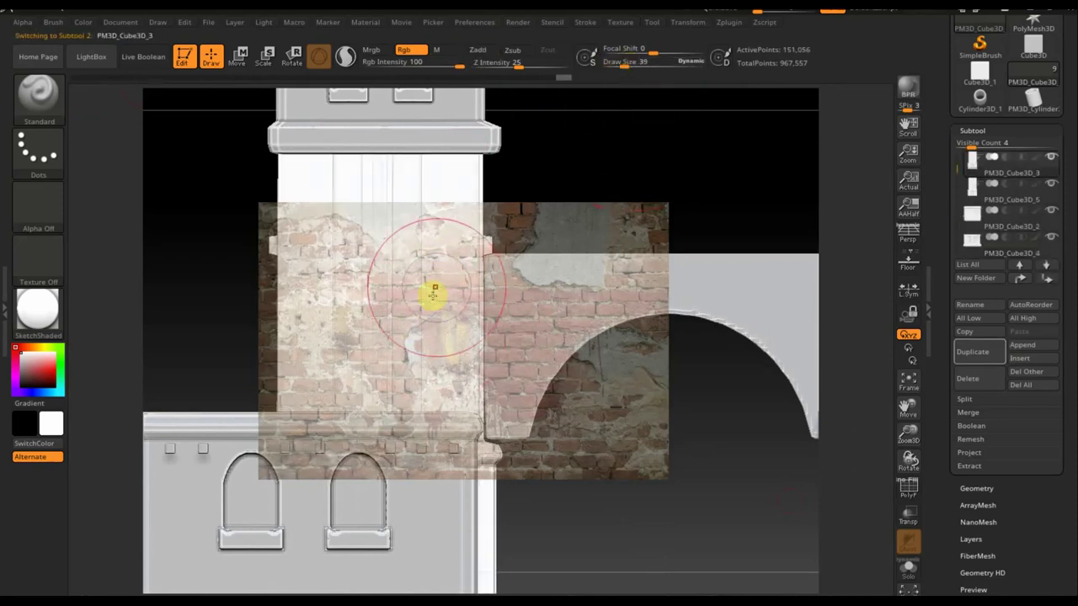
{"action": "mouse_move", "coordinate": [452, 273]}
{"action": "left_mouse_down"}
{"action": "mouse_move", "coordinate": [457, 265]}
{"action": "mouse_move", "coordinate": [421, 312]}
{"action": "mouse_move", "coordinate": [434, 331]}
{"action": "mouse_move", "coordinate": [429, 402]}
{"action": "mouse_move", "coordinate": [457, 410]}
{"action": "mouse_move", "coordinate": [453, 242]}
{"action": "left_mouse_up"}
Pick a tan plaster colour, paint a few strokes and hide the Spotlight image
{"action": "key", "text": "c"}
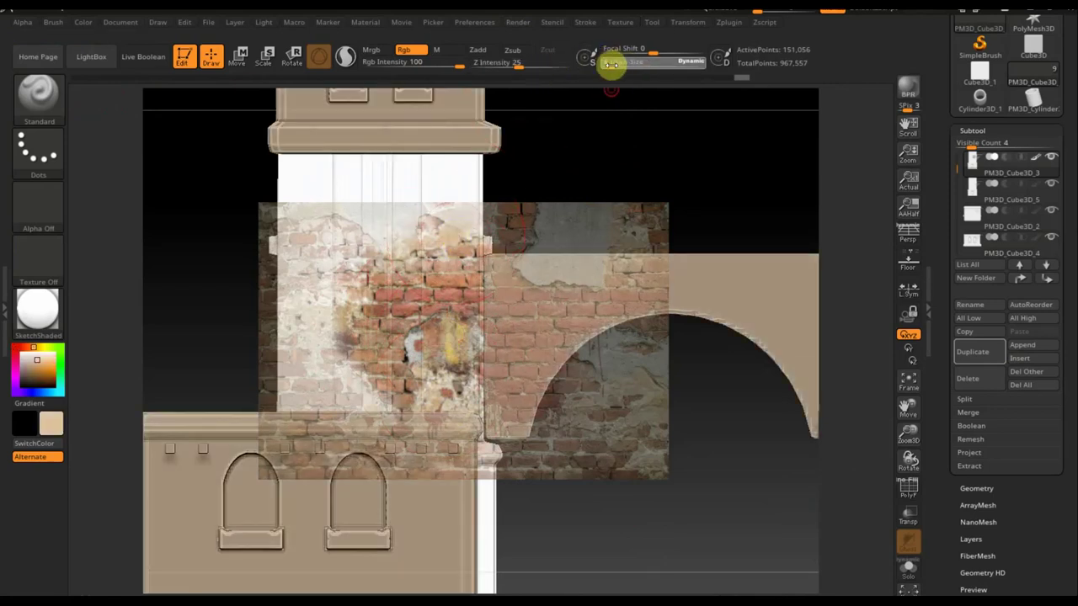
{"action": "left_click_drag", "start_coordinate": [465, 226], "coordinate": [469, 233]}
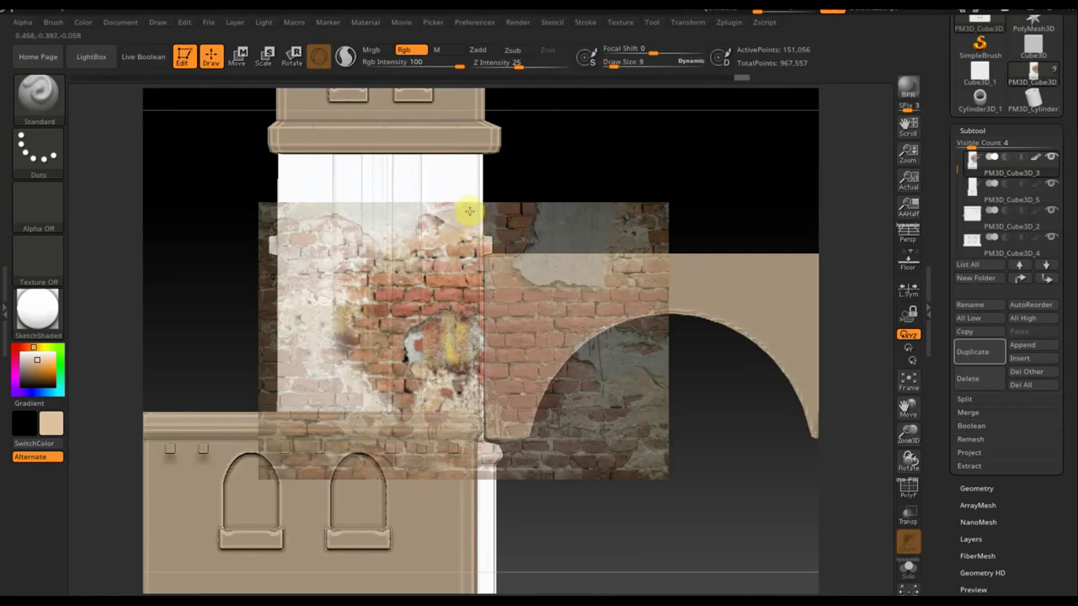
{"action": "left_click_drag", "start_coordinate": [393, 223], "coordinate": [329, 221]}
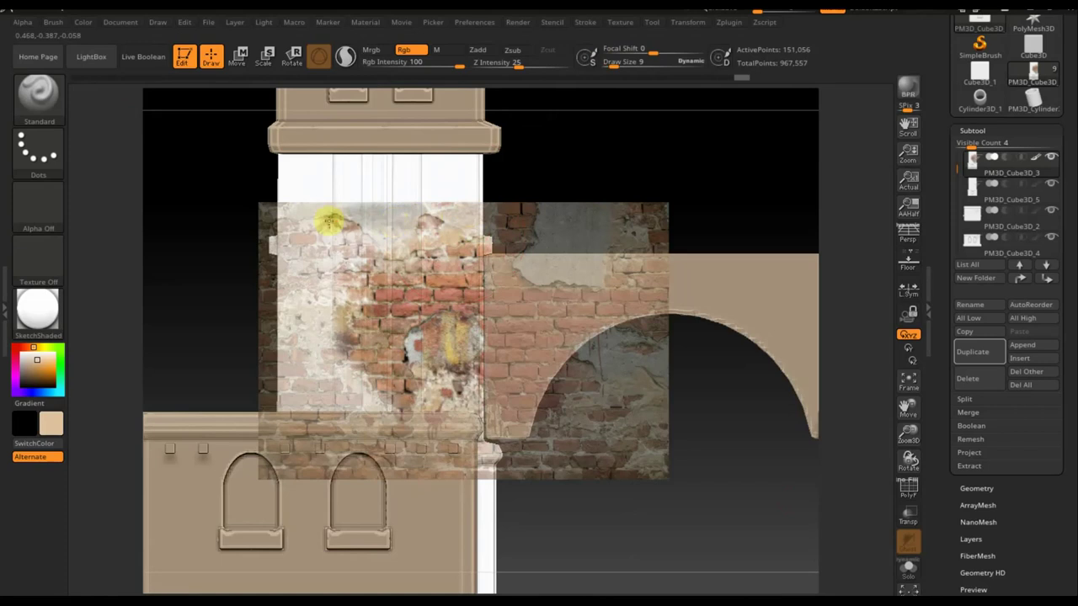
{"action": "key", "text": "shift+z"}
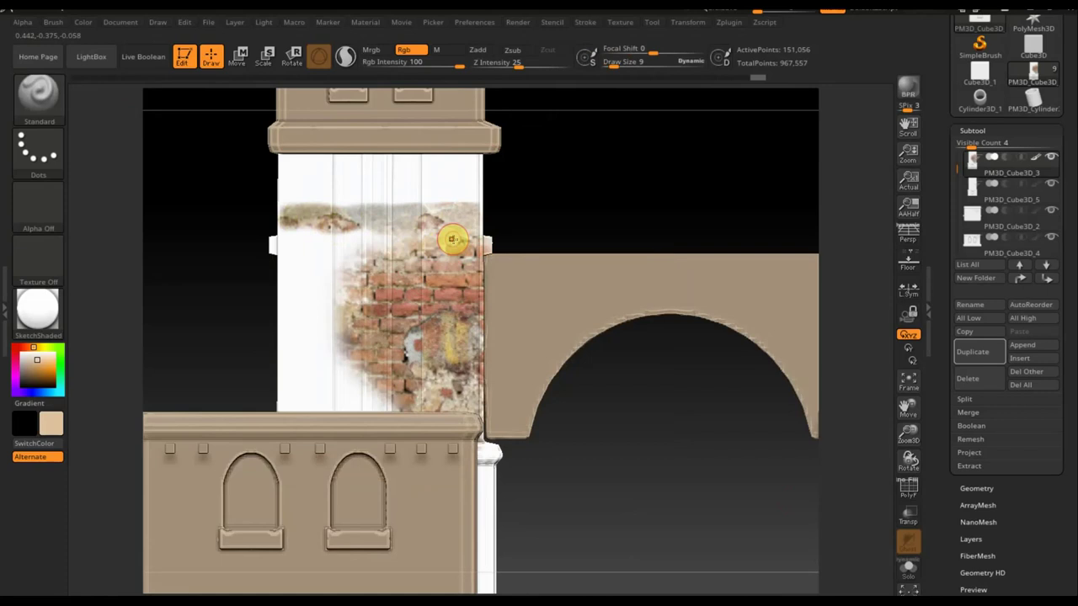
Paint tan plaster over the upper pillar and the white lower-left pillar
{"action": "left_click_drag", "start_coordinate": [607, 64], "coordinate": [617, 63]}
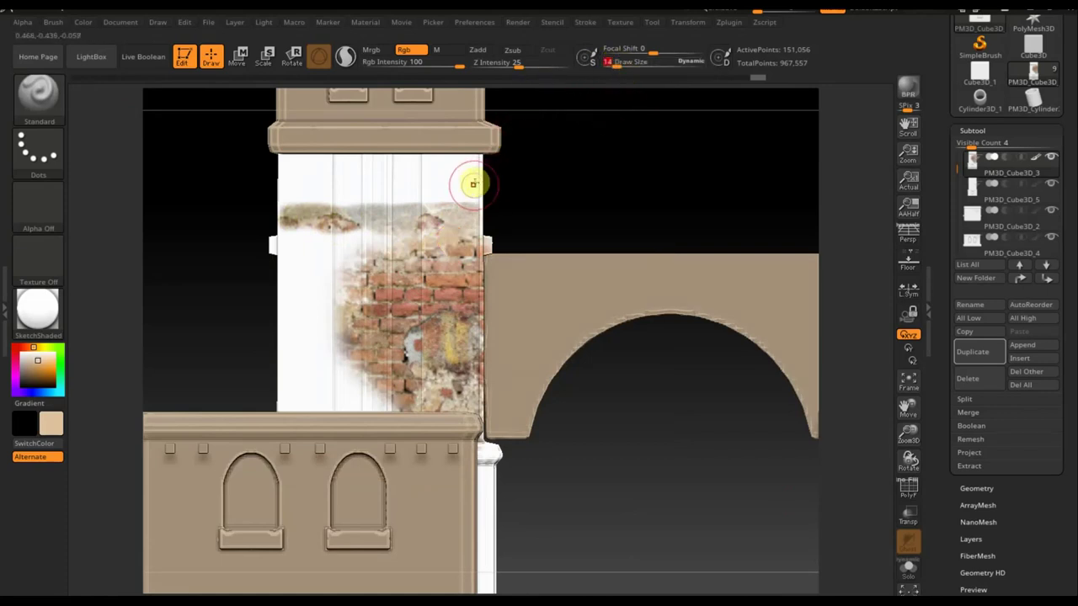
{"action": "left_click_drag", "start_coordinate": [473, 210], "coordinate": [382, 224]}
{"action": "mouse_move", "coordinate": [472, 206]}
{"action": "left_mouse_down"}
{"action": "mouse_move", "coordinate": [411, 197]}
{"action": "mouse_move", "coordinate": [461, 163]}
{"action": "mouse_move", "coordinate": [388, 159]}
{"action": "mouse_move", "coordinate": [264, 197]}
{"action": "mouse_move", "coordinate": [426, 180]}
{"action": "mouse_move", "coordinate": [314, 228]}
{"action": "left_mouse_up"}
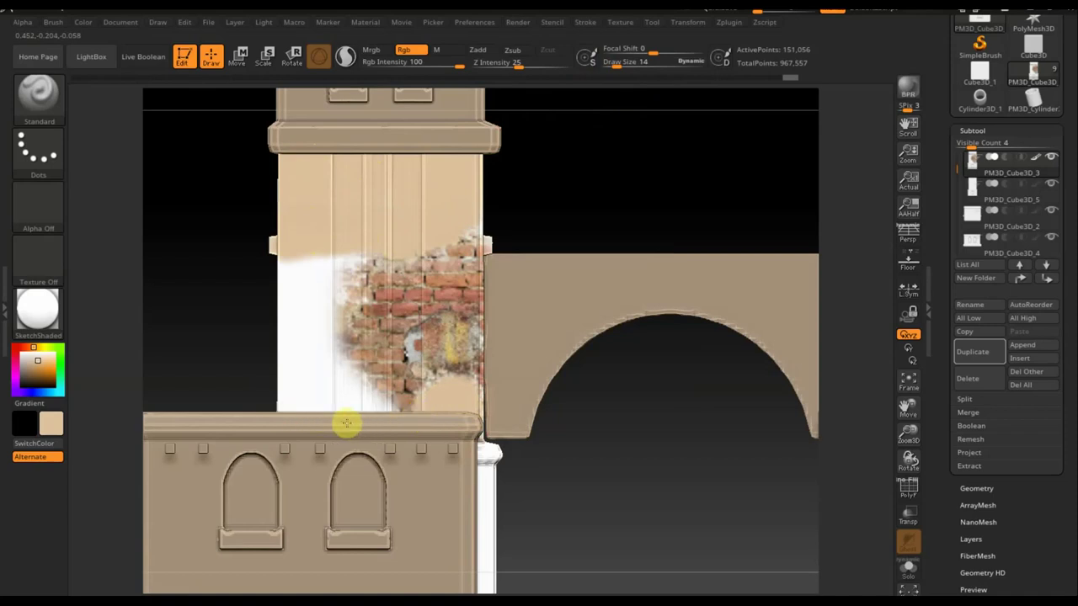
{"action": "mouse_move", "coordinate": [358, 399]}
{"action": "left_mouse_down"}
{"action": "mouse_move", "coordinate": [348, 385]}
{"action": "mouse_move", "coordinate": [284, 378]}
{"action": "mouse_move", "coordinate": [337, 356]}
{"action": "mouse_move", "coordinate": [340, 339]}
{"action": "mouse_move", "coordinate": [320, 331]}
{"action": "mouse_move", "coordinate": [335, 313]}
{"action": "mouse_move", "coordinate": [329, 282]}
{"action": "mouse_move", "coordinate": [365, 298]}
{"action": "mouse_move", "coordinate": [349, 272]}
{"action": "mouse_move", "coordinate": [363, 262]}
{"action": "mouse_move", "coordinate": [307, 290]}
{"action": "left_mouse_up"}
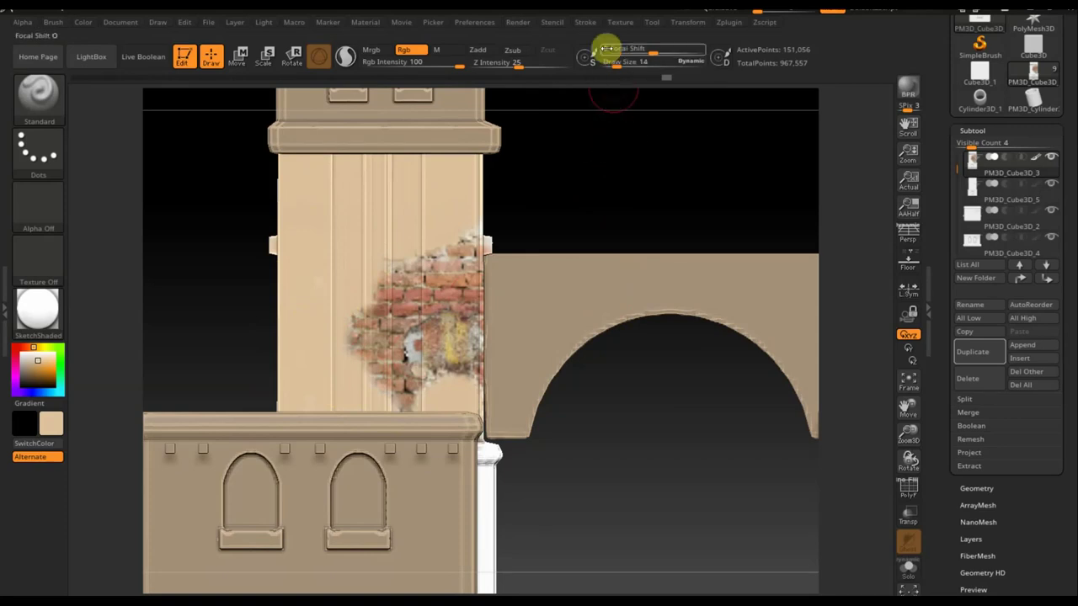
{"action": "left_click", "coordinate": [625, 25]}
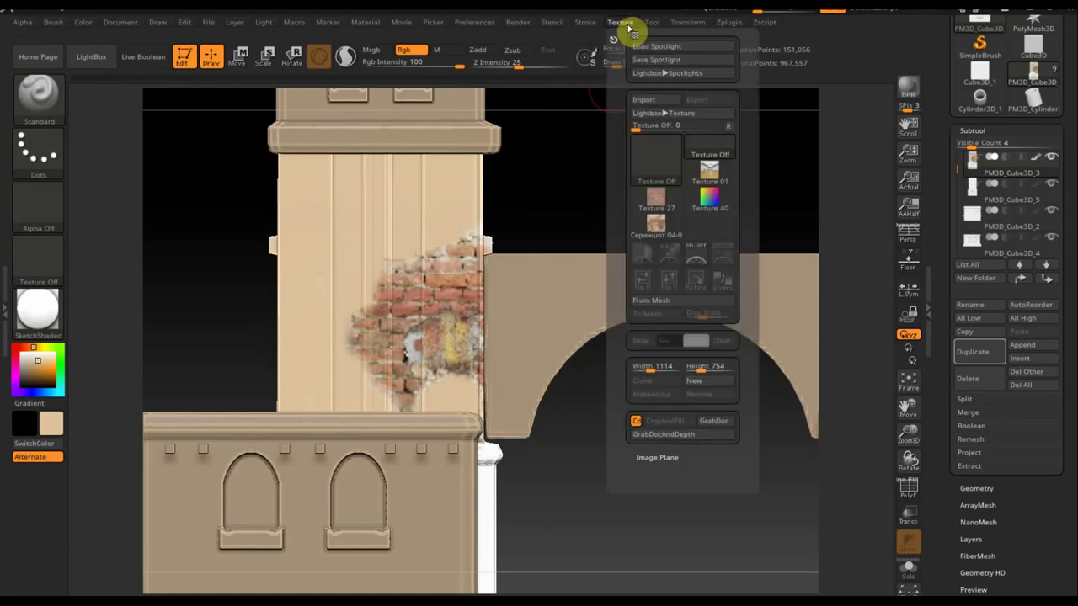
Import the second weathered plaster-wall photo, make it current, add it to Spotlight and shrink it
{"action": "left_click", "coordinate": [650, 105]}
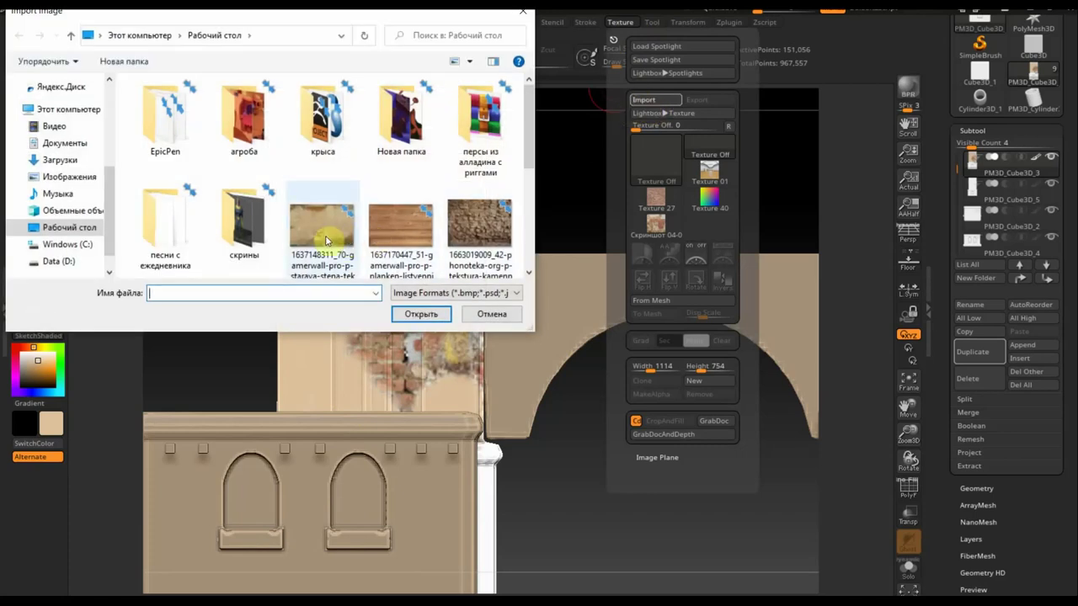
{"action": "left_click", "coordinate": [329, 238]}
{"action": "left_click", "coordinate": [420, 314]}
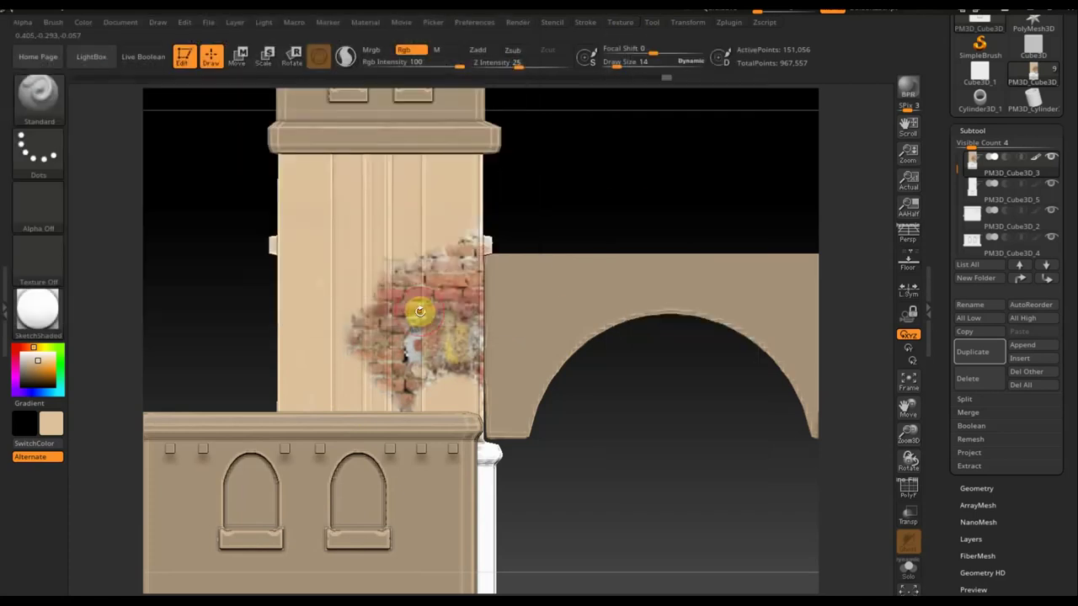
{"action": "left_click", "coordinate": [624, 23]}
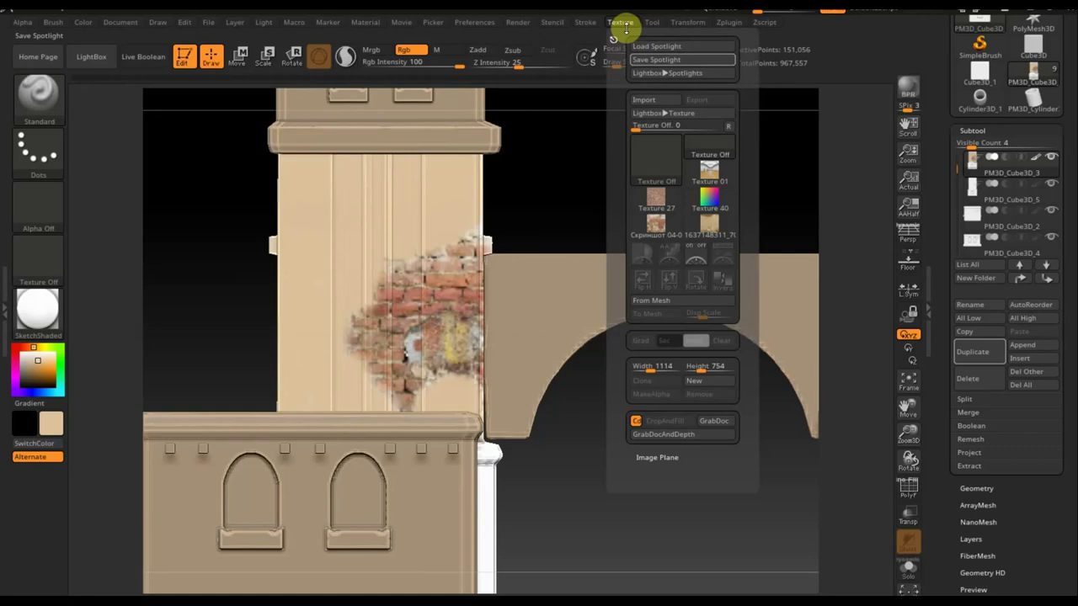
{"action": "left_click", "coordinate": [709, 223]}
{"action": "left_click", "coordinate": [724, 261]}
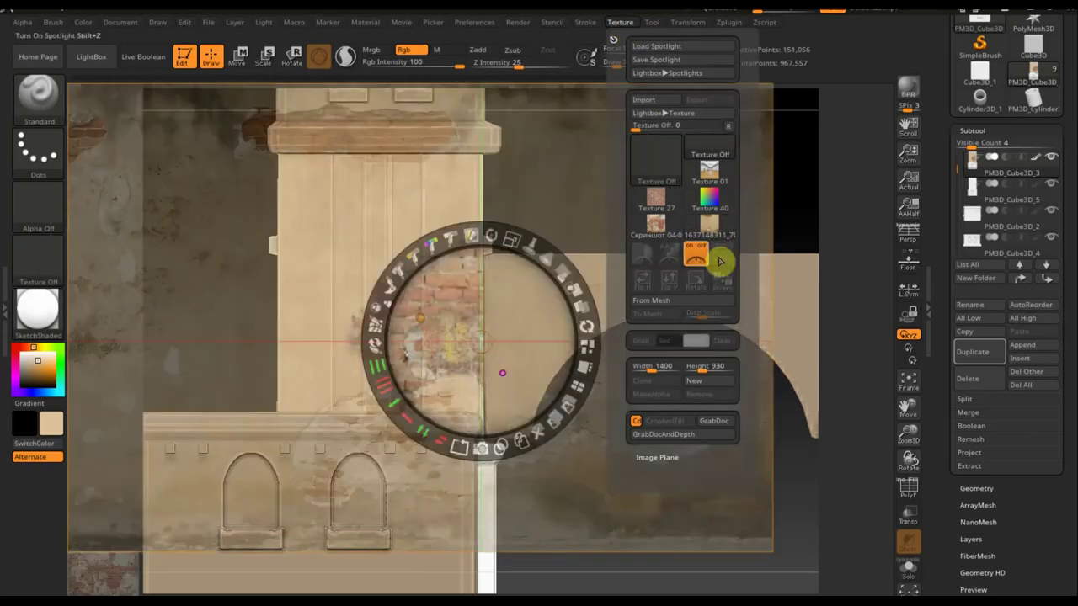
{"action": "mouse_move", "coordinate": [509, 243]}
{"action": "left_mouse_down"}
{"action": "mouse_move", "coordinate": [480, 236]}
{"action": "mouse_move", "coordinate": [497, 275]}
{"action": "mouse_move", "coordinate": [510, 275]}
{"action": "left_mouse_up"}
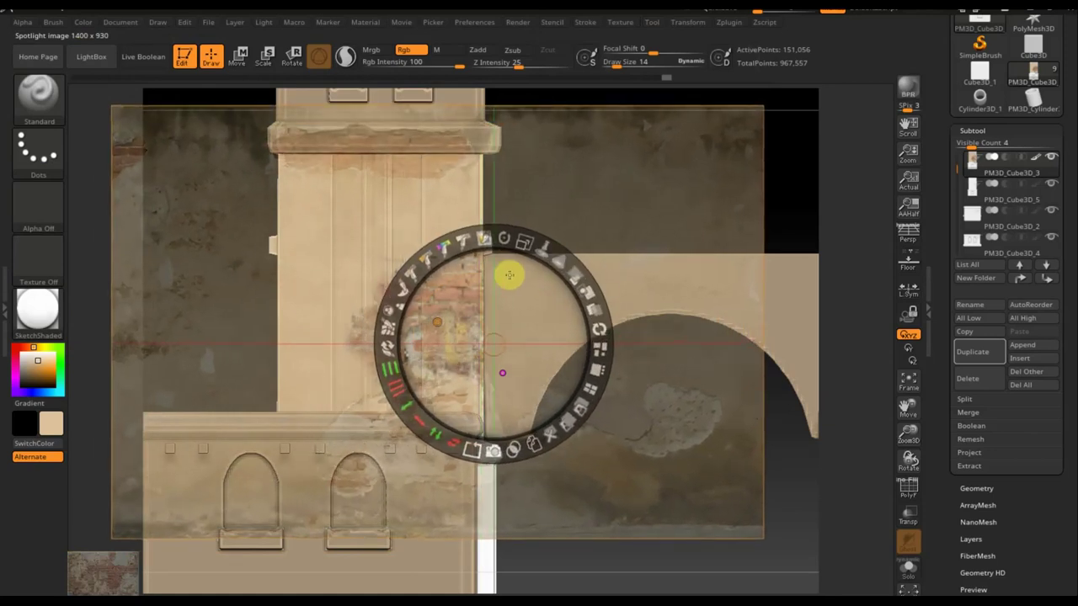
Set Draw Size 36 and paint weathered brick from the photo onto the pillar under the cornice
{"action": "left_click_drag", "start_coordinate": [615, 67], "coordinate": [623, 68]}
{"action": "key", "text": "z"}
{"action": "mouse_move", "coordinate": [477, 140]}
{"action": "left_mouse_down"}
{"action": "mouse_move", "coordinate": [450, 156]}
{"action": "mouse_move", "coordinate": [302, 145]}
{"action": "mouse_move", "coordinate": [267, 163]}
{"action": "left_mouse_up"}
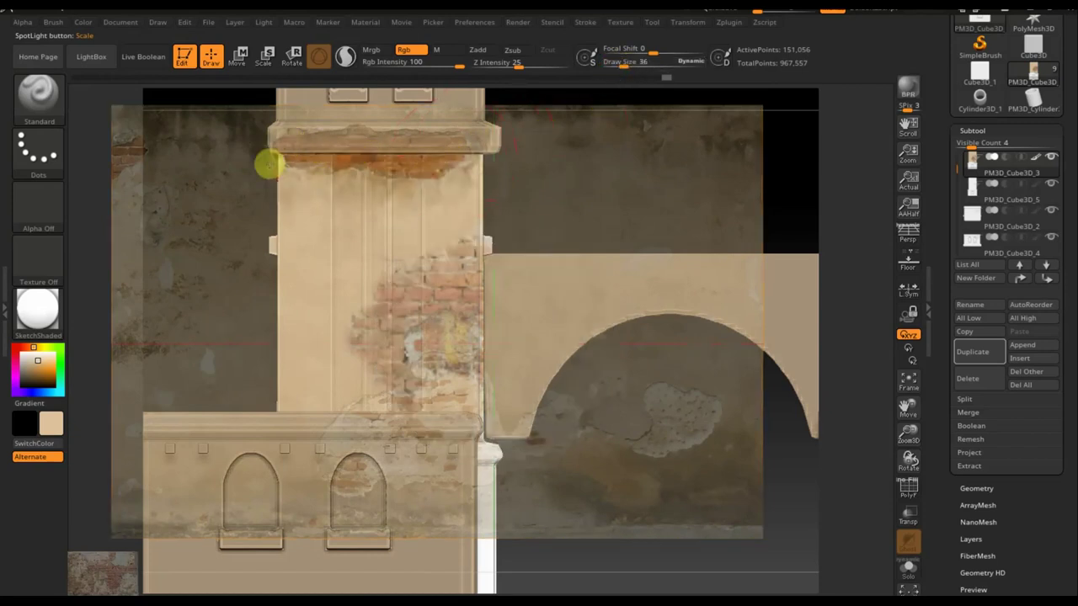
{"action": "mouse_move", "coordinate": [349, 215]}
{"action": "left_mouse_down"}
{"action": "mouse_move", "coordinate": [385, 180]}
{"action": "mouse_move", "coordinate": [468, 196]}
{"action": "left_mouse_up"}
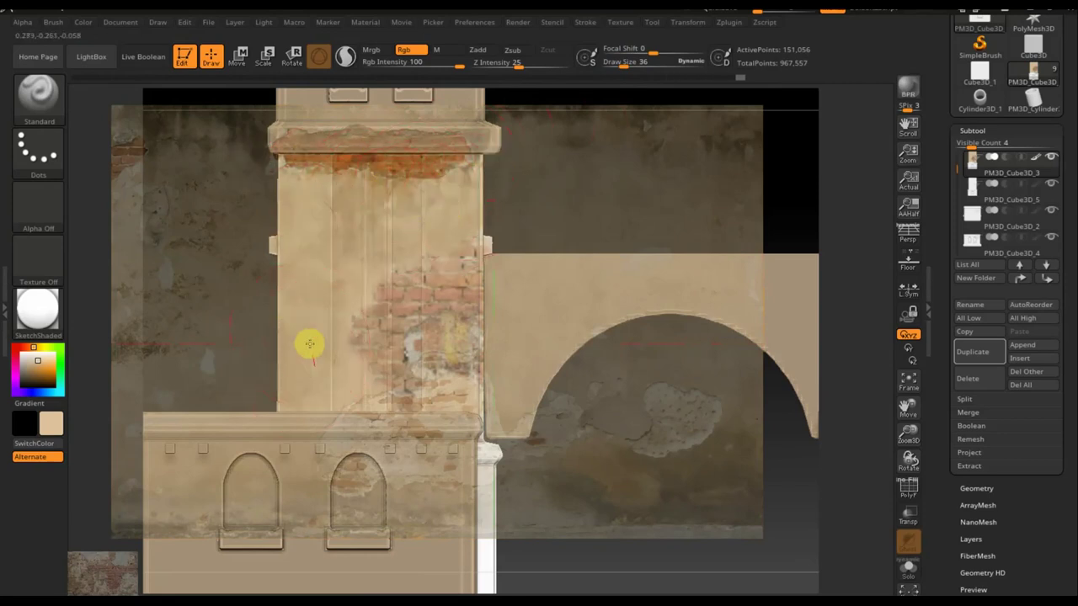
{"action": "mouse_move", "coordinate": [331, 385]}
{"action": "left_mouse_down"}
{"action": "mouse_move", "coordinate": [354, 276]}
{"action": "mouse_move", "coordinate": [303, 332]}
{"action": "left_mouse_up"}
Toggle the wall photo overlay with Shift+Z to check the paint, then select the cornice subtool
{"action": "key", "text": "shift+z"}
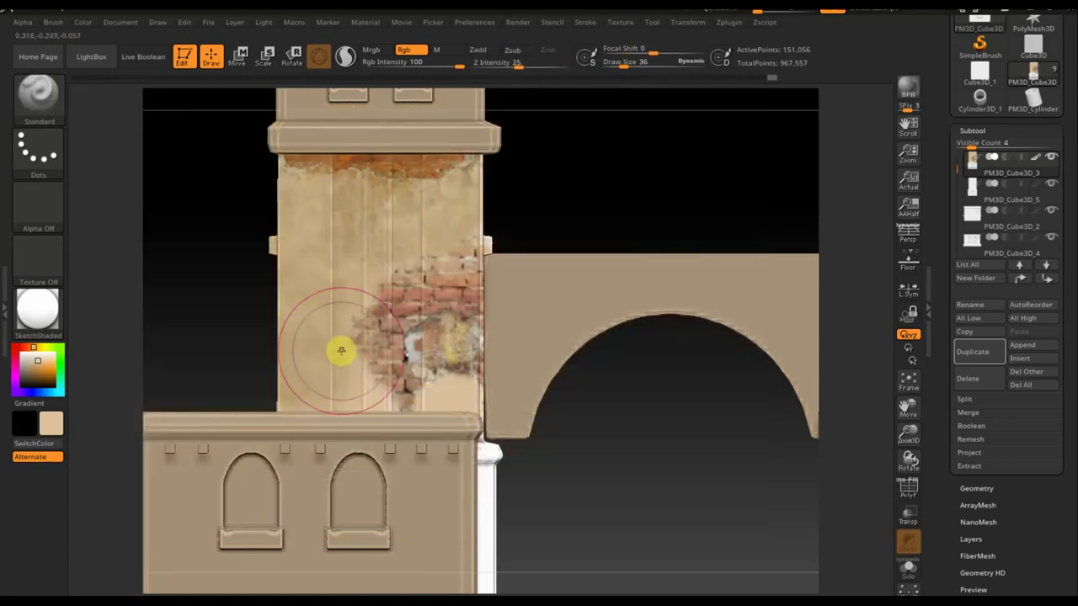
{"action": "key", "text": "shift"}
{"action": "key", "text": "shift+z"}
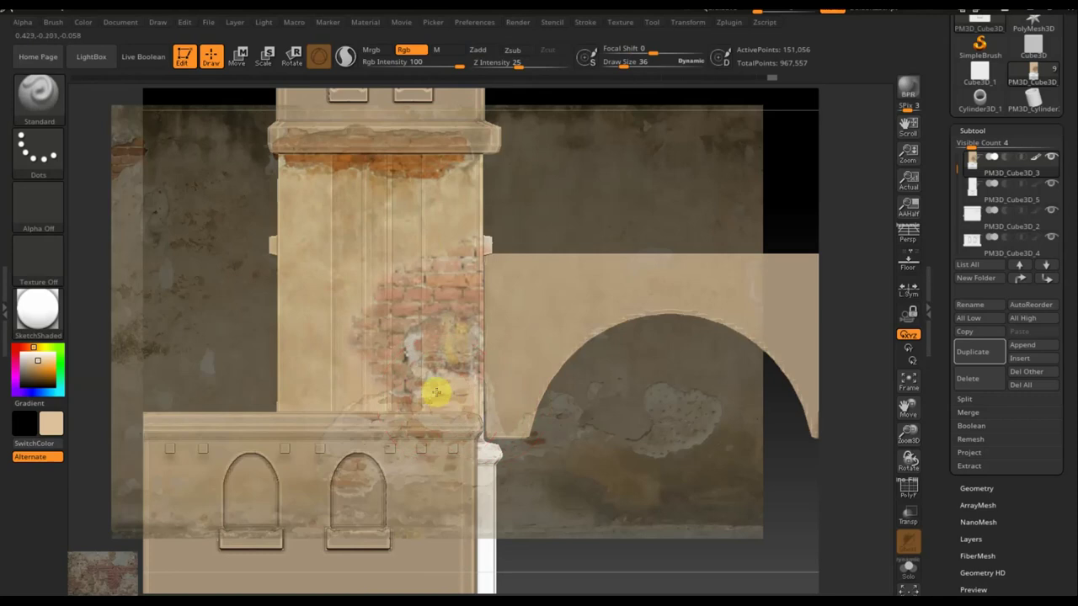
{"action": "key", "text": "shift+z"}
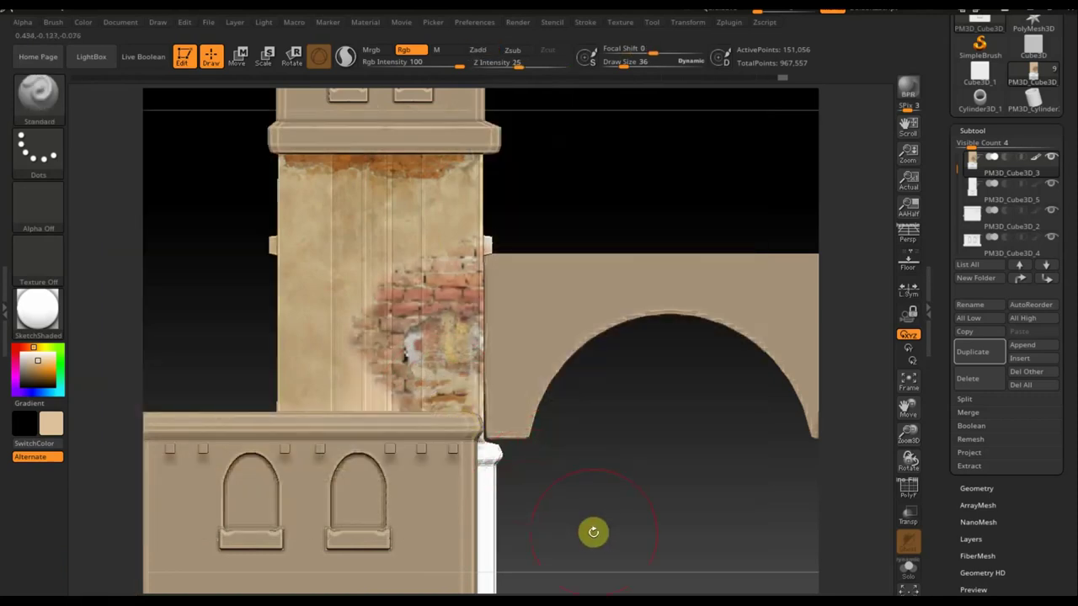
{"action": "key", "text": "shift+z"}
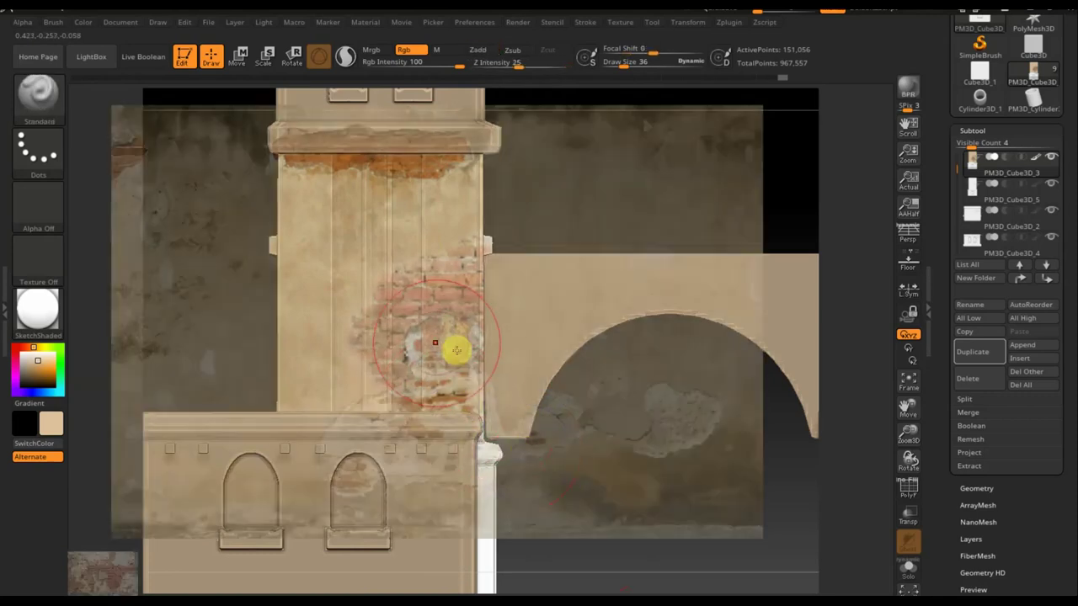
{"action": "key", "text": "shift+z"}
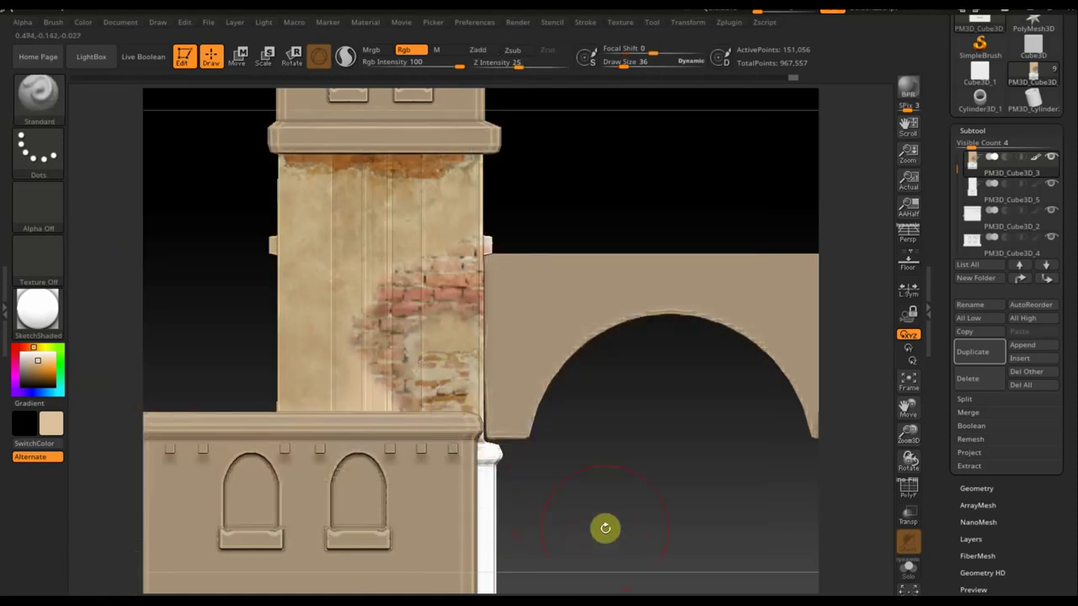
{"action": "left_click", "coordinate": [398, 128], "text": "alt"}
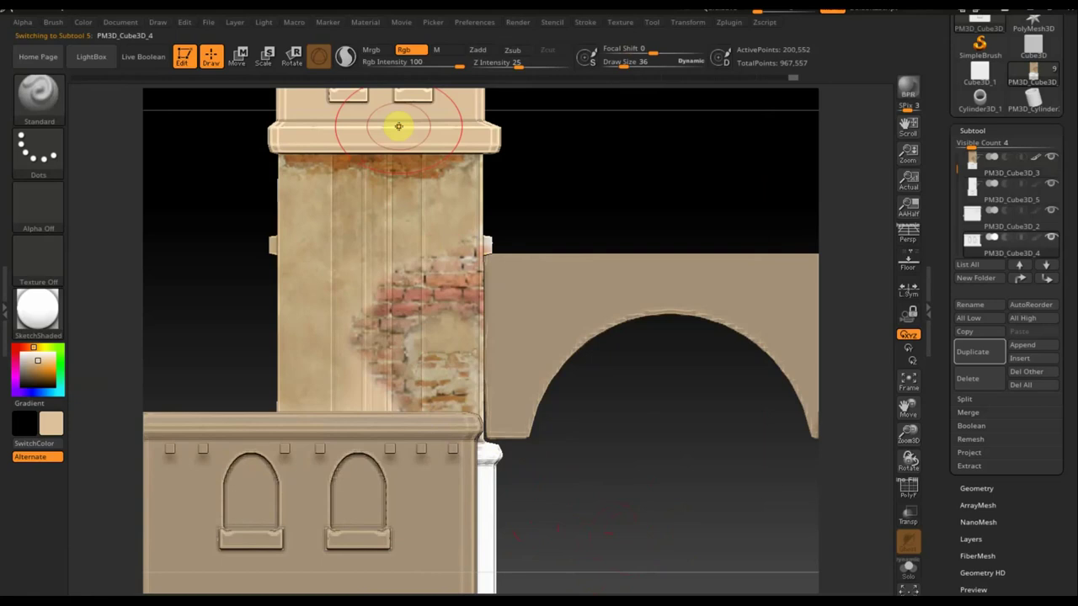
Paint rusty brick texture along the cornice from the Spotlight wall photo
{"action": "key", "text": "shift+z"}
{"action": "left_click_drag", "start_coordinate": [397, 132], "coordinate": [387, 141]}
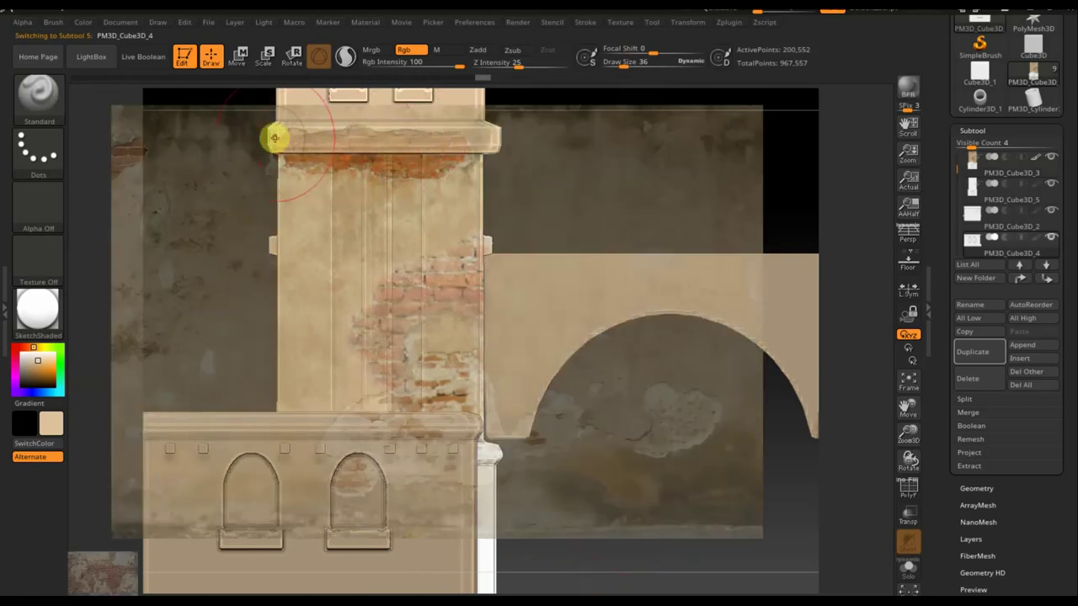
{"action": "key", "text": "shift+z"}
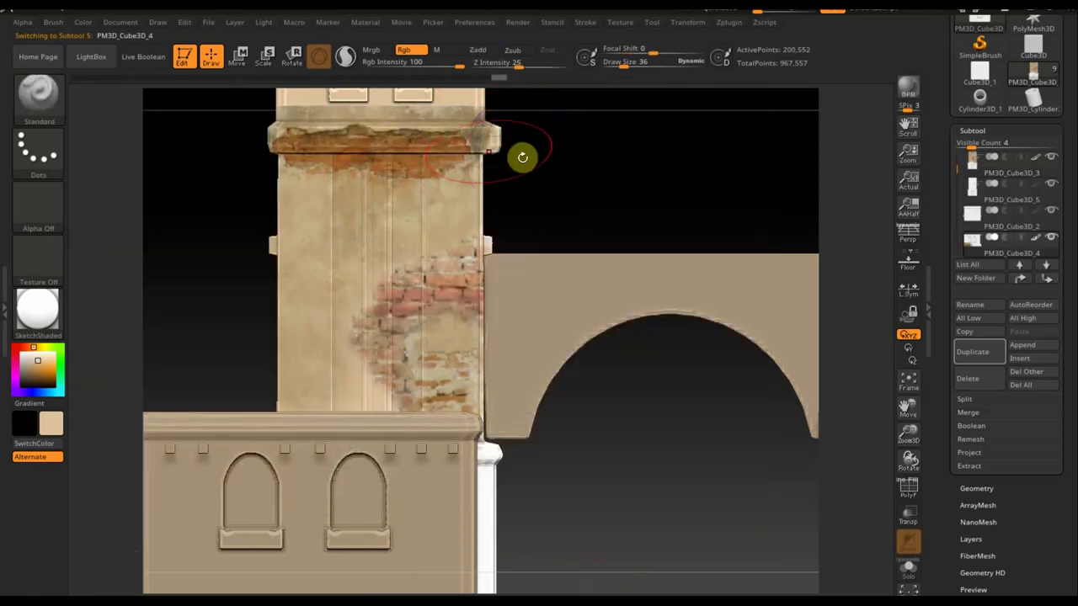
Pan up and move and resize the Spotlight wall photo over the upper tower block
{"action": "left_click_drag", "start_coordinate": [635, 166], "coordinate": [645, 329], "text": "alt"}
{"action": "key", "text": "shift"}
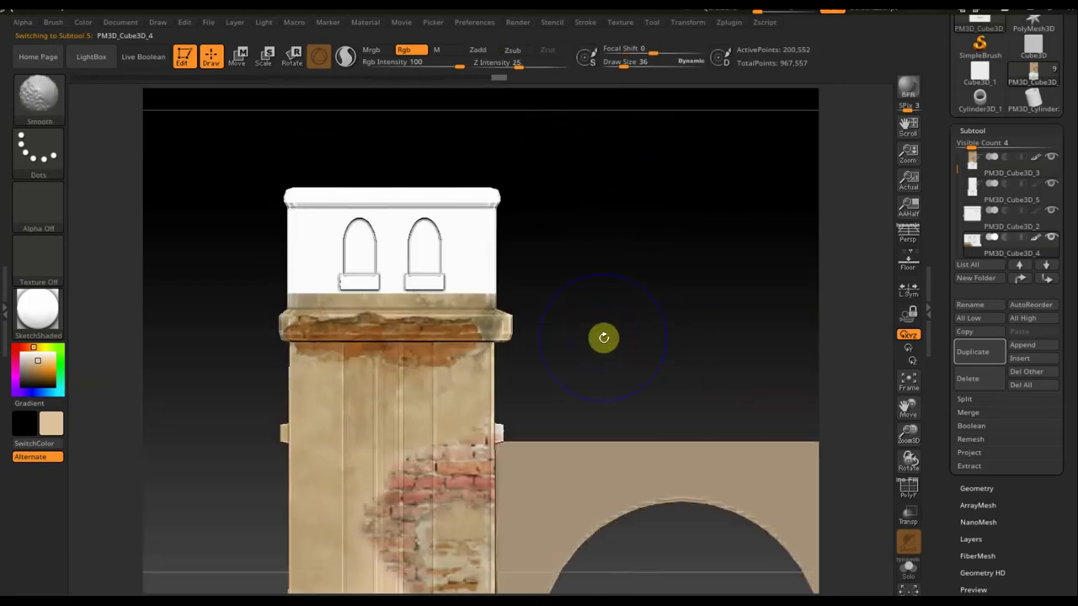
{"action": "key", "text": "shift+z"}
{"action": "key", "text": "z"}
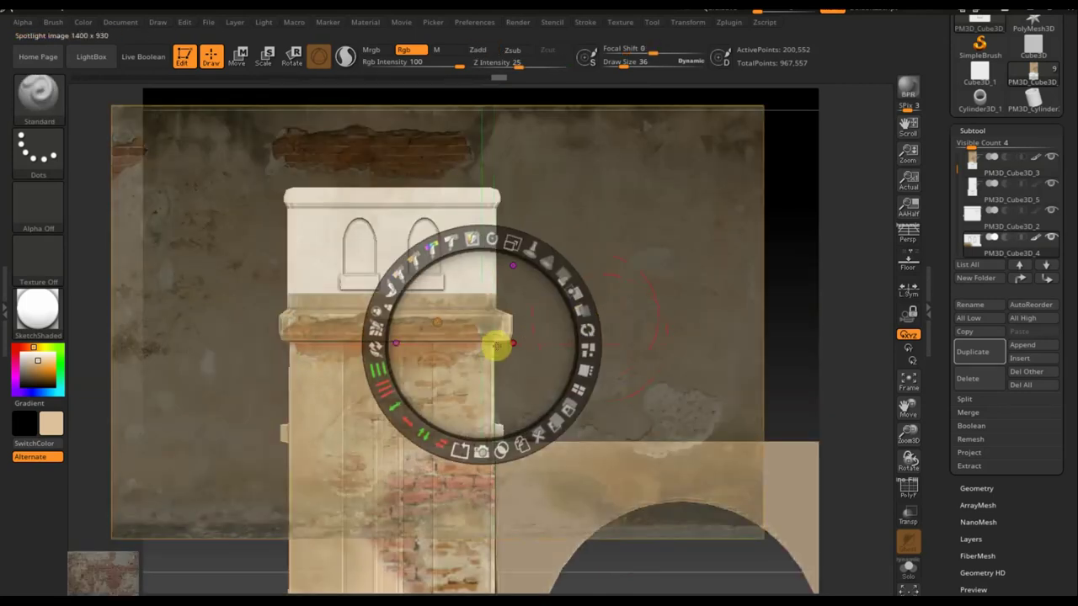
{"action": "left_click_drag", "start_coordinate": [493, 345], "coordinate": [402, 343]}
{"action": "mouse_move", "coordinate": [475, 272]}
{"action": "left_mouse_down"}
{"action": "mouse_move", "coordinate": [494, 241]}
{"action": "mouse_move", "coordinate": [272, 262]}
{"action": "left_mouse_up"}
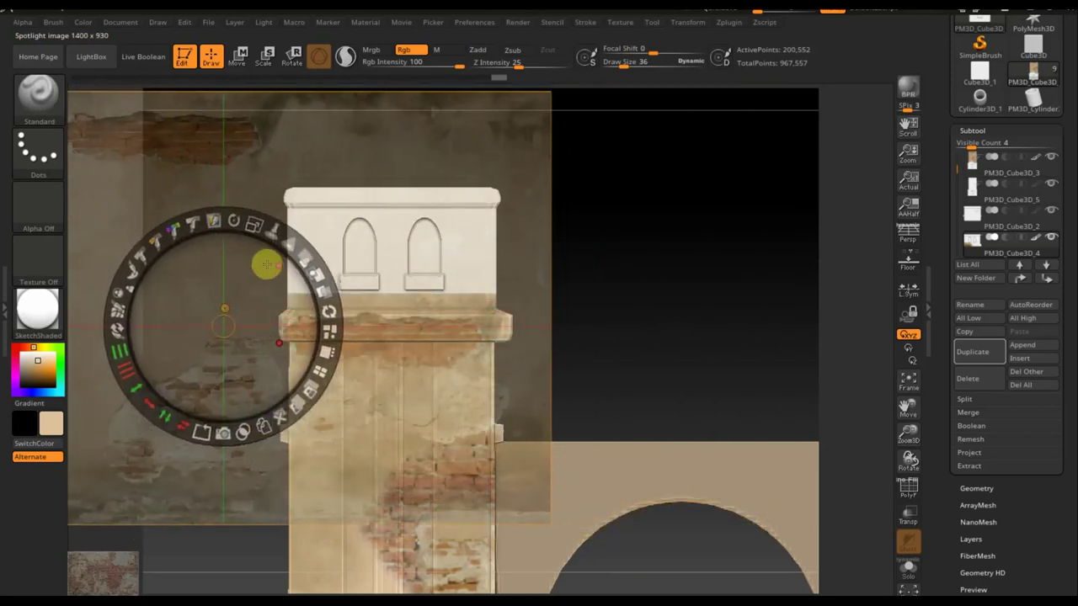
{"action": "key", "text": "shift"}
{"action": "key", "text": "z"}
Paint weathered beige plaster onto the upper tower block and its top cap
{"action": "mouse_move", "coordinate": [261, 265]}
{"action": "left_mouse_down"}
{"action": "mouse_move", "coordinate": [328, 236]}
{"action": "mouse_move", "coordinate": [306, 239]}
{"action": "mouse_move", "coordinate": [490, 262]}
{"action": "left_mouse_up"}
{"action": "mouse_move", "coordinate": [389, 224]}
{"action": "left_mouse_down"}
{"action": "mouse_move", "coordinate": [250, 199]}
{"action": "mouse_move", "coordinate": [486, 193]}
{"action": "mouse_move", "coordinate": [252, 195]}
{"action": "mouse_move", "coordinate": [272, 228]}
{"action": "mouse_move", "coordinate": [313, 243]}
{"action": "mouse_move", "coordinate": [288, 257]}
{"action": "left_mouse_up"}
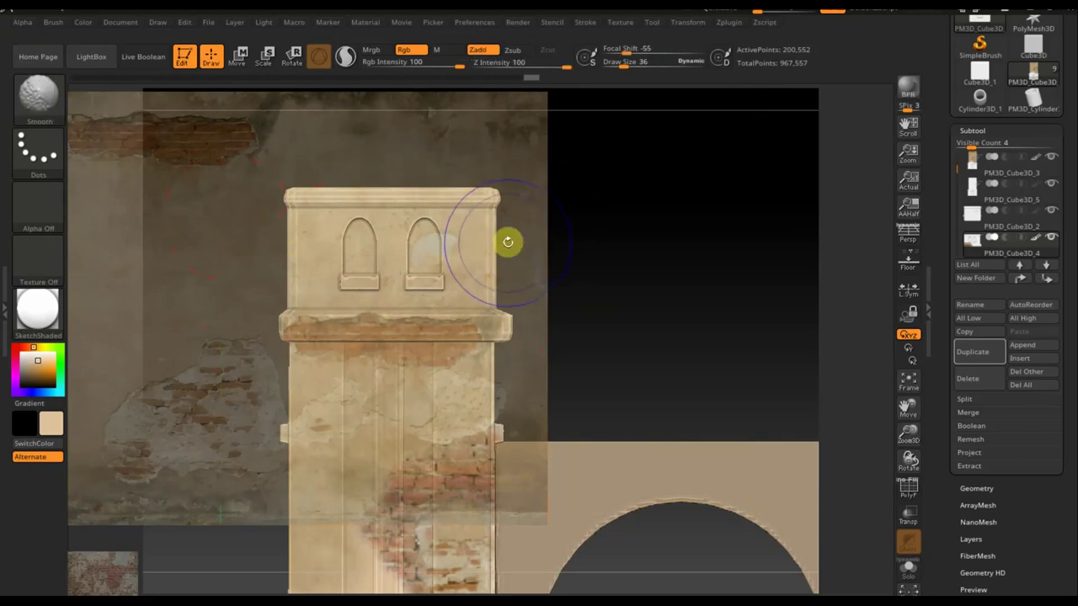
{"action": "key", "text": "shift+z"}
{"action": "left_click_drag", "start_coordinate": [626, 63], "coordinate": [619, 68]}
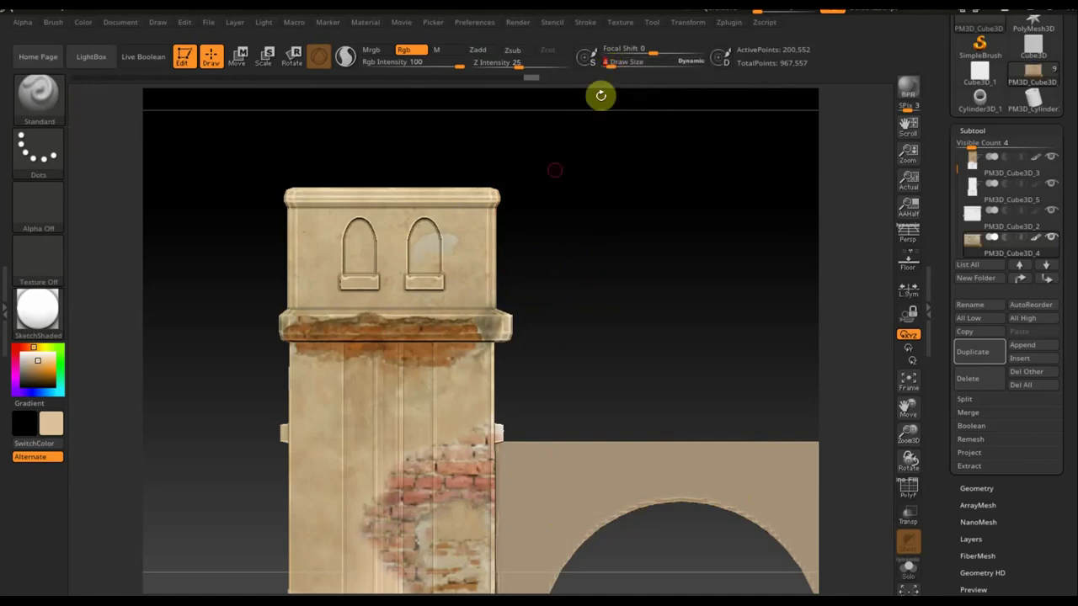
{"action": "key", "text": "ctrl"}
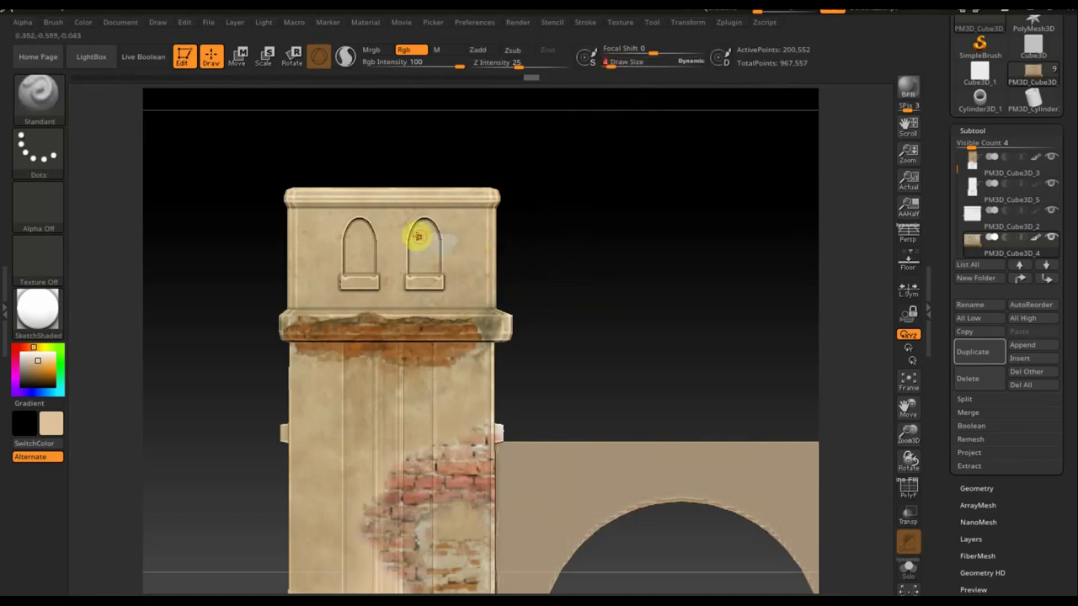
Mask the two arched windows with a small brush, then invert the mask
{"action": "left_click", "coordinate": [613, 62]}
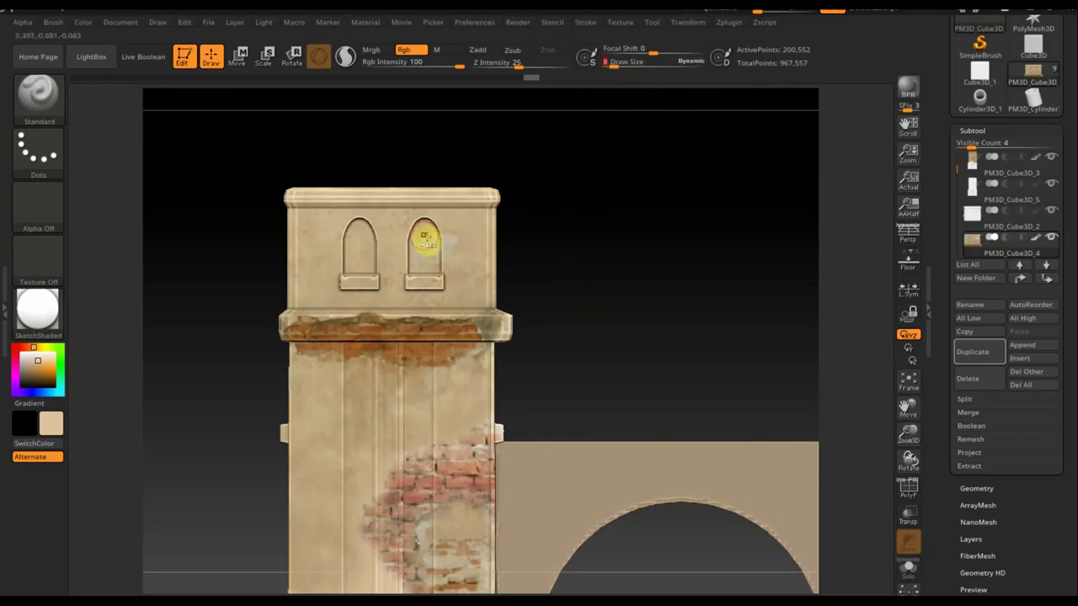
{"action": "key", "text": "ctrl"}
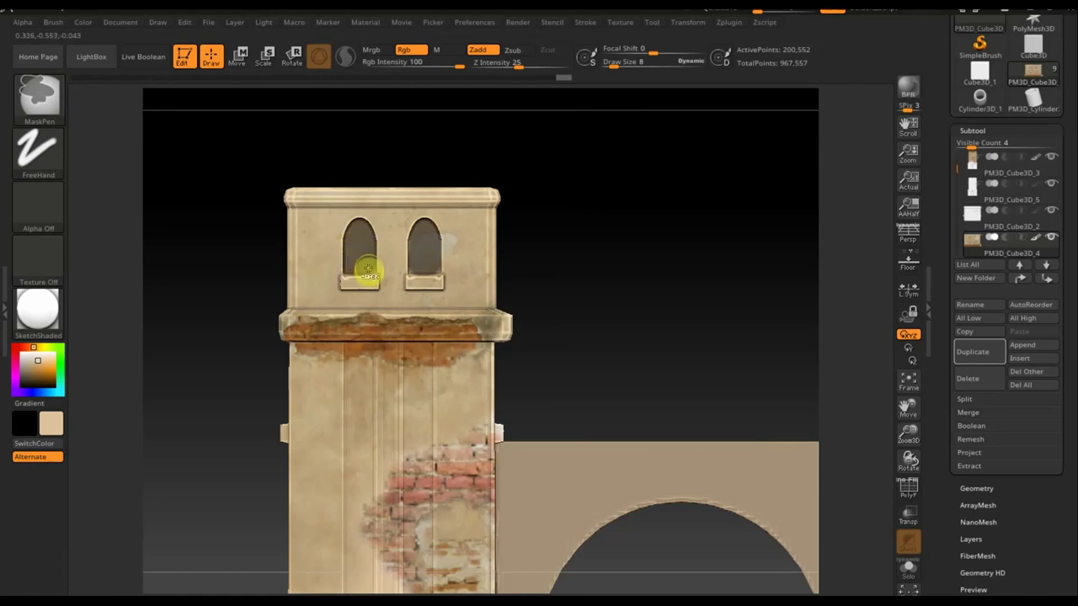
{"action": "left_click", "coordinate": [614, 257], "text": "ctrl"}
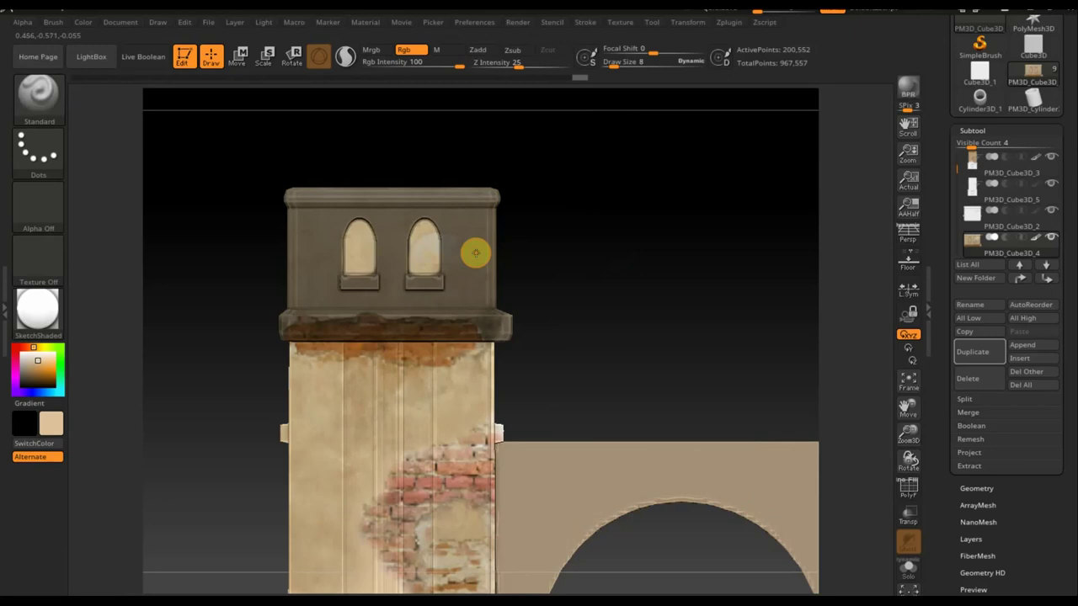
Paint the window recesses dark brown at Draw Size 28, then clear the mask
{"action": "key", "text": "c"}
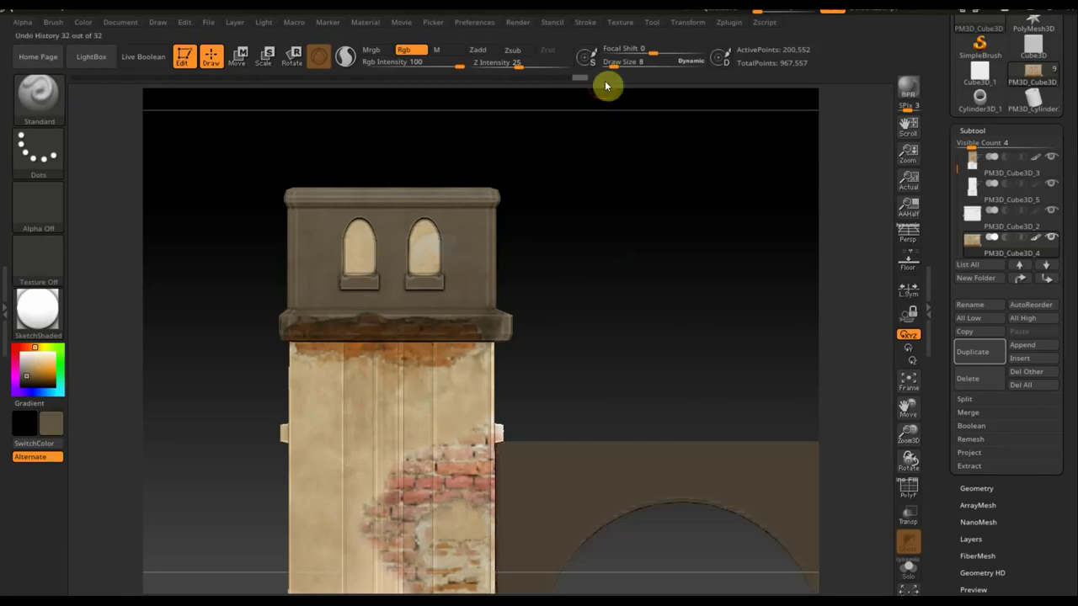
{"action": "left_click_drag", "start_coordinate": [614, 64], "coordinate": [621, 65]}
{"action": "mouse_move", "coordinate": [362, 252]}
{"action": "left_mouse_down"}
{"action": "mouse_move", "coordinate": [378, 224]}
{"action": "mouse_move", "coordinate": [449, 244]}
{"action": "mouse_move", "coordinate": [422, 228]}
{"action": "left_mouse_up"}
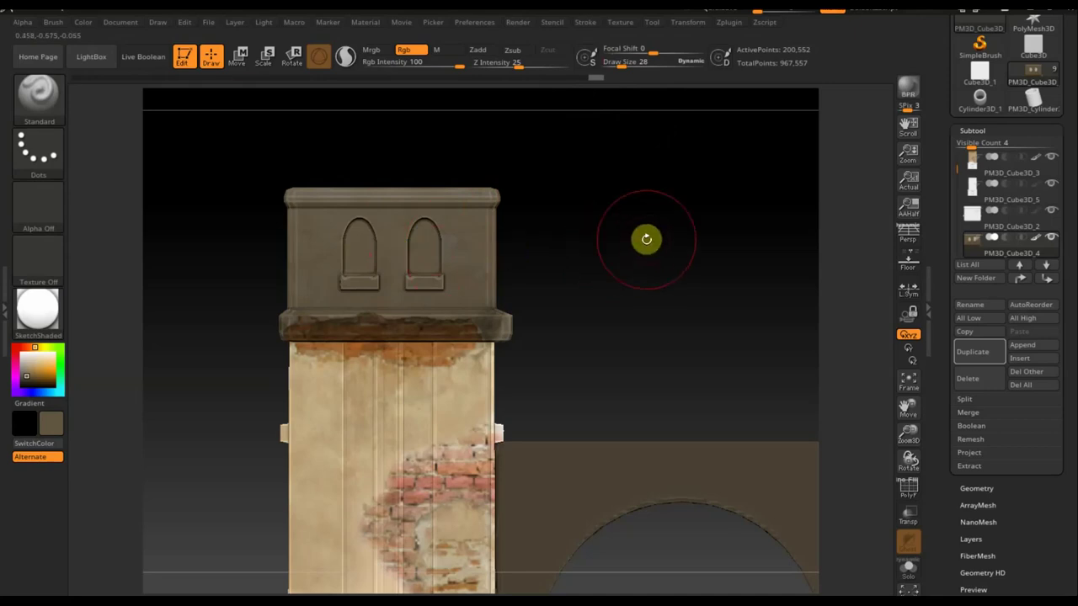
{"action": "key", "text": "ctrl"}
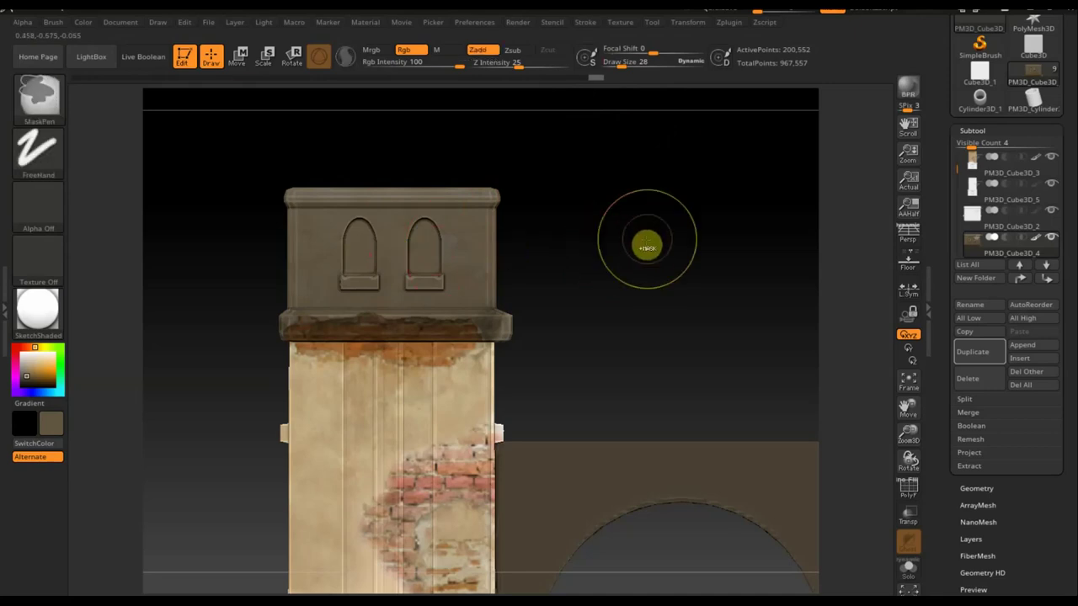
{"action": "left_click_drag", "start_coordinate": [646, 248], "coordinate": [645, 243], "text": "ctrl"}
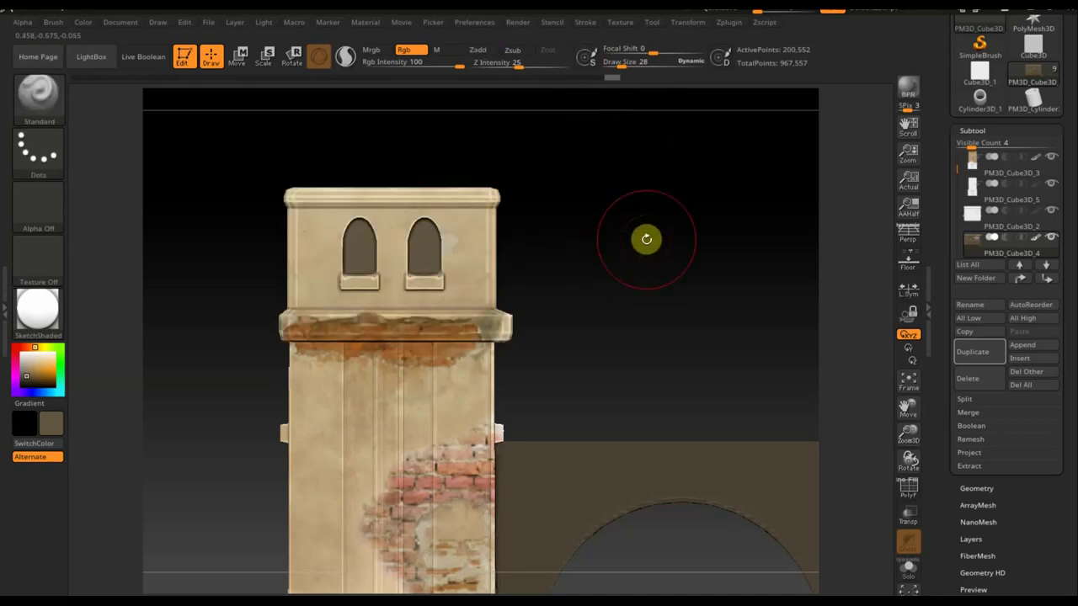
{"action": "left_click", "coordinate": [478, 257], "text": "ctrl+shift"}
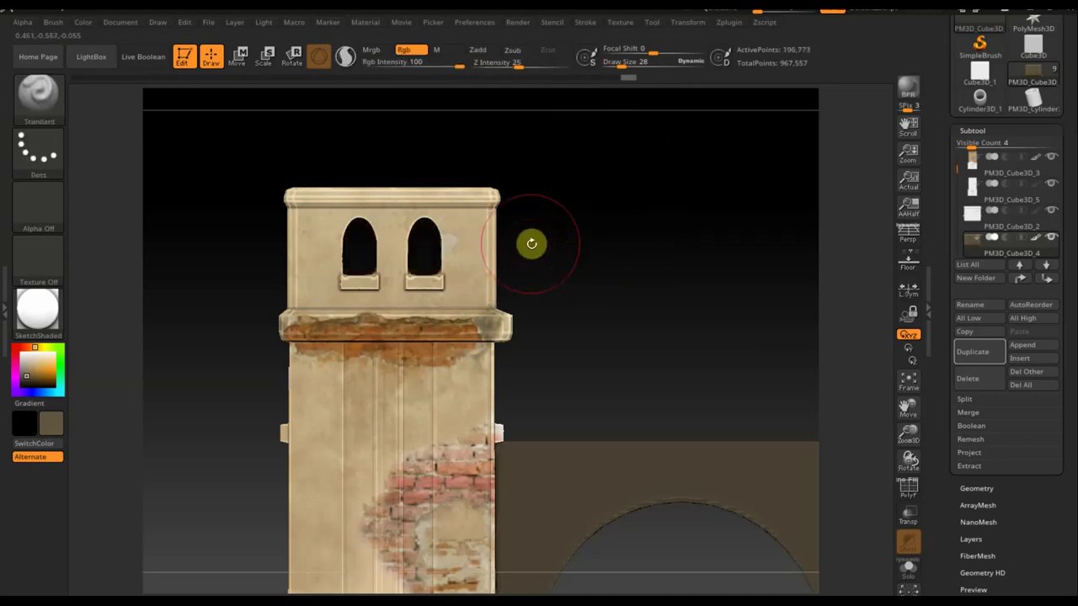
{"action": "left_click", "coordinate": [596, 261], "text": "ctrl+shift"}
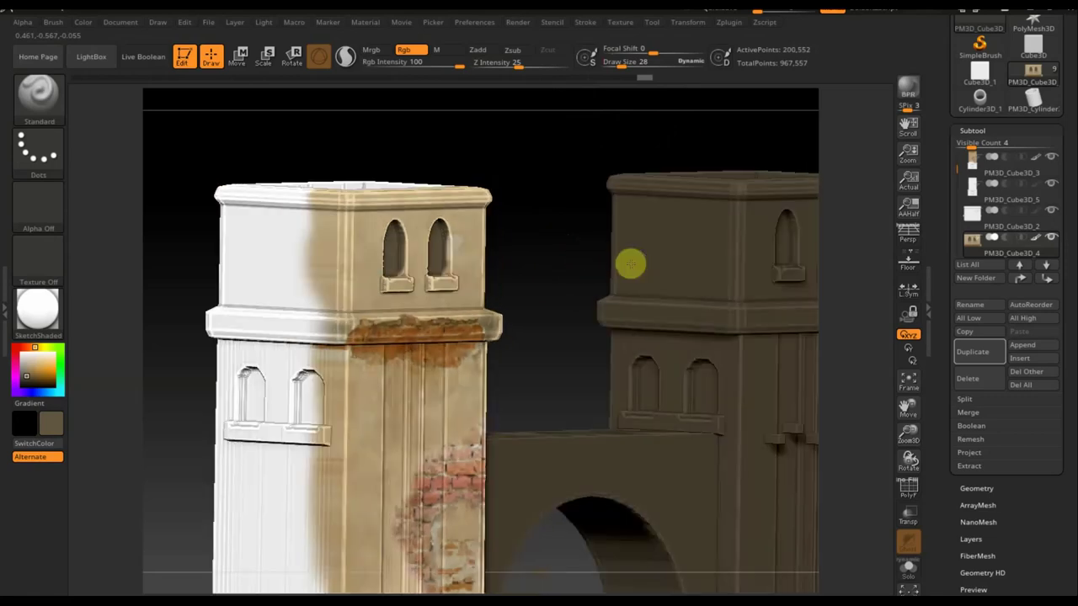
Cover the upper block's white streak and the area around the lower windows with plaster and brick
{"action": "key", "text": "shift"}
{"action": "key", "text": "shift+z"}
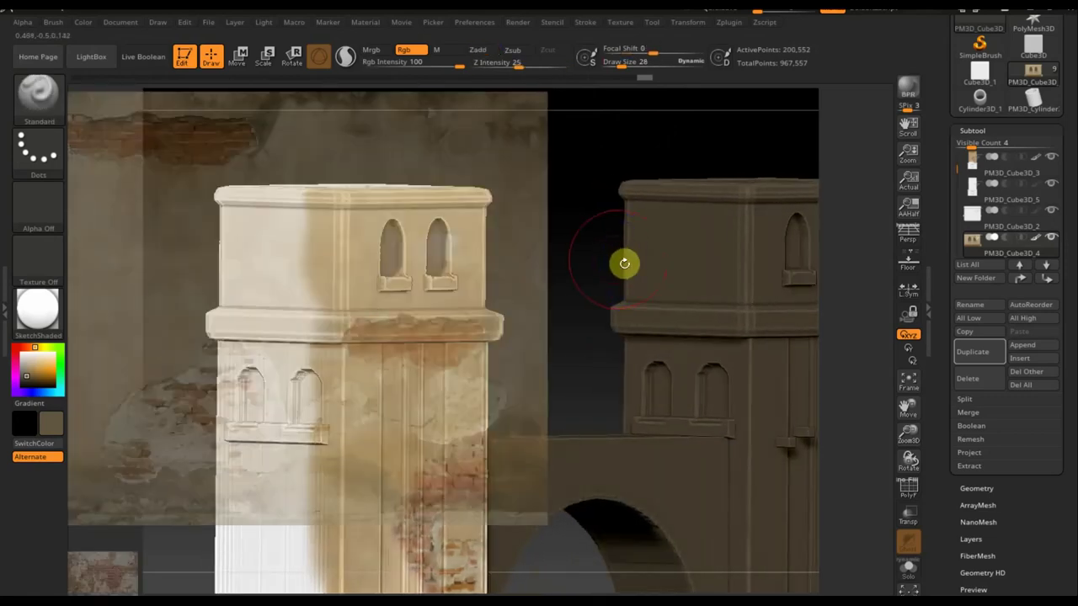
{"action": "left_click_drag", "start_coordinate": [310, 228], "coordinate": [204, 196]}
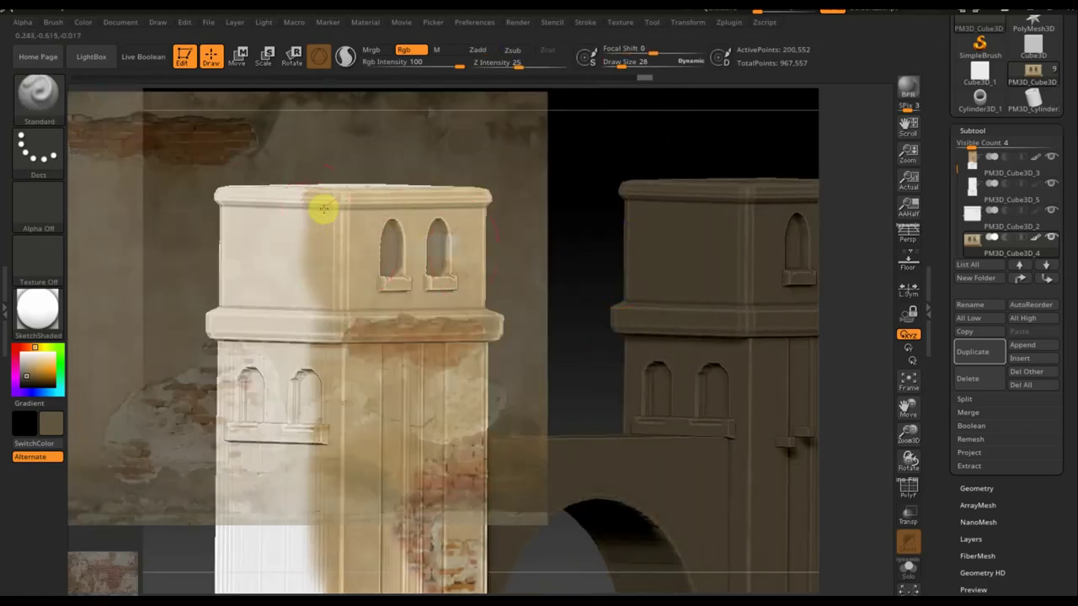
{"action": "mouse_move", "coordinate": [250, 215]}
{"action": "left_mouse_down"}
{"action": "mouse_move", "coordinate": [308, 281]}
{"action": "mouse_move", "coordinate": [320, 332]}
{"action": "mouse_move", "coordinate": [279, 319]}
{"action": "left_mouse_up"}
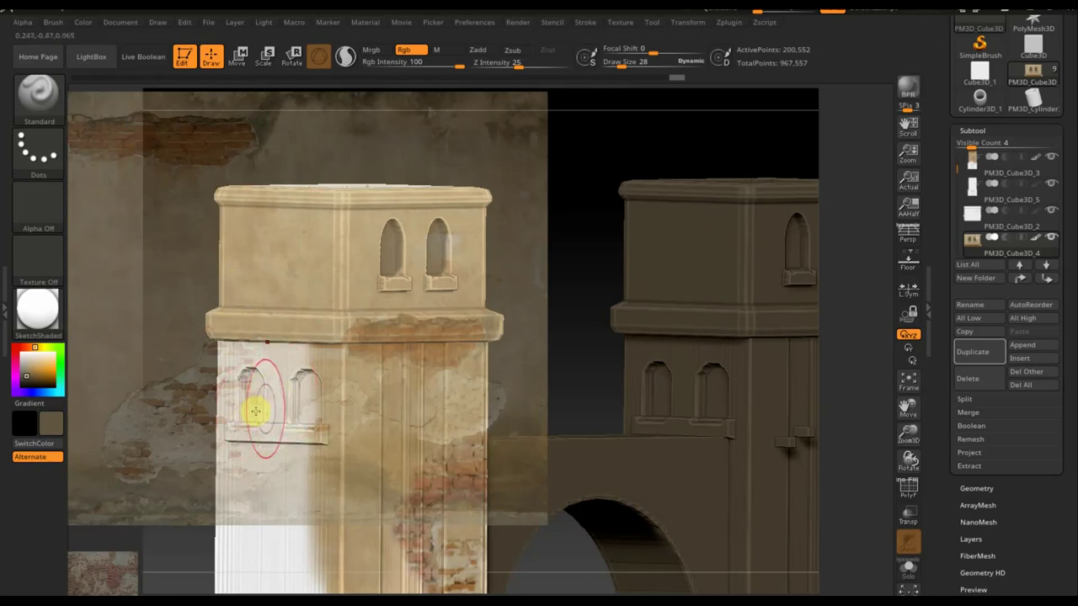
{"action": "left_click", "coordinate": [265, 415], "text": "alt"}
{"action": "mouse_move", "coordinate": [272, 404]}
{"action": "left_mouse_down"}
{"action": "mouse_move", "coordinate": [239, 419]}
{"action": "mouse_move", "coordinate": [313, 380]}
{"action": "mouse_move", "coordinate": [288, 476]}
{"action": "mouse_move", "coordinate": [308, 530]}
{"action": "mouse_move", "coordinate": [232, 505]}
{"action": "mouse_move", "coordinate": [247, 460]}
{"action": "left_mouse_up"}
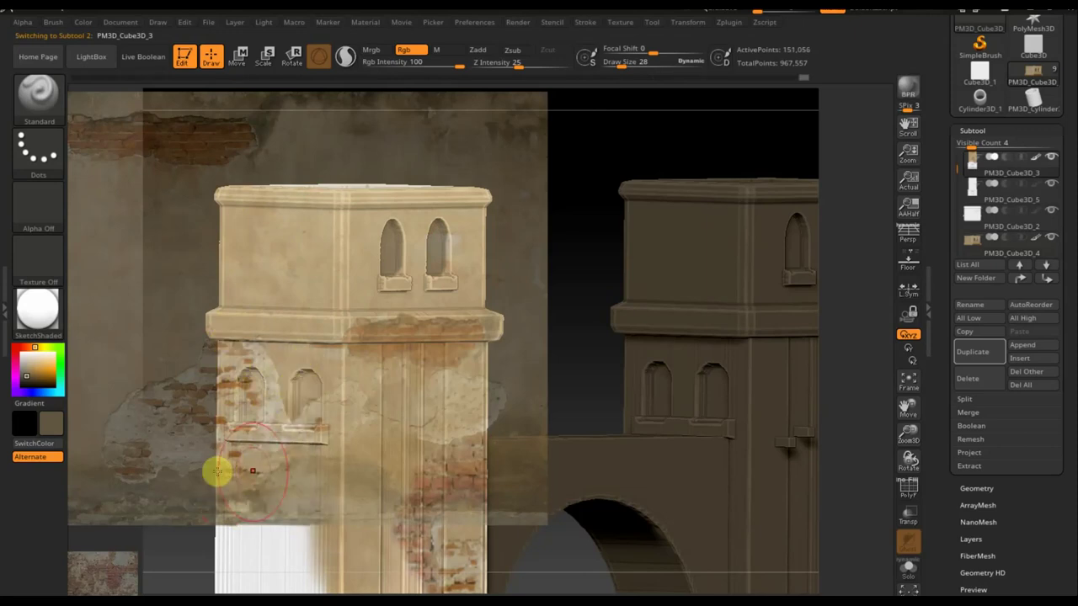
{"action": "left_click_drag", "start_coordinate": [445, 428], "coordinate": [460, 438]}
{"action": "key", "text": "shift+z"}
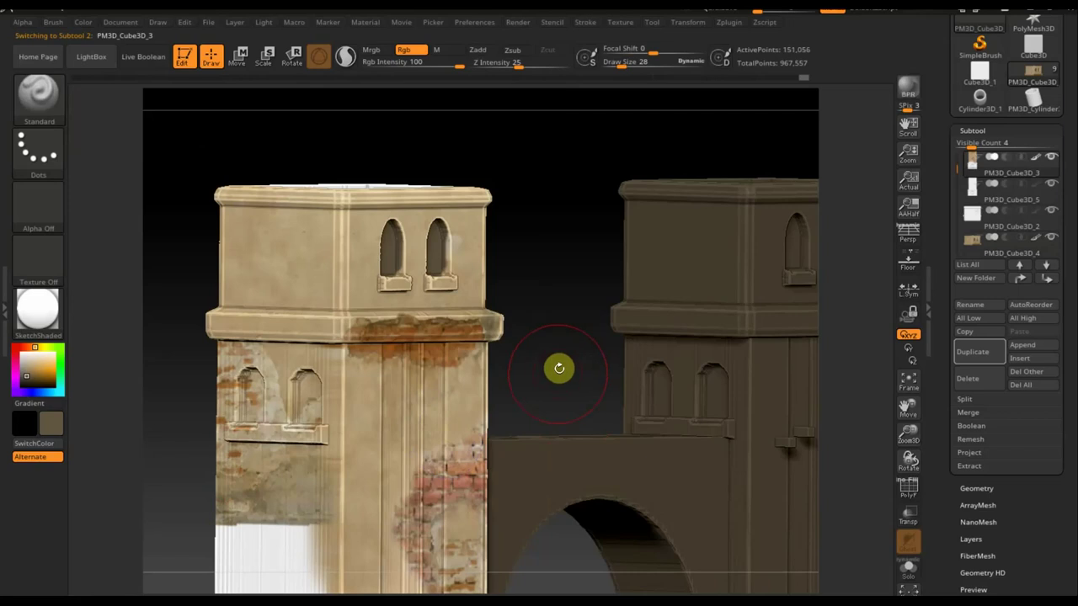
Frame the tower, realign the brick image and paint brick onto the lower-left wall
{"action": "right_click_drag", "start_coordinate": [557, 378], "coordinate": [561, 324], "text": "ctrl"}
{"action": "mouse_move", "coordinate": [467, 337]}
{"action": "left_mouse_down"}
{"action": "mouse_move", "coordinate": [589, 248]}
{"action": "mouse_move", "coordinate": [594, 267]}
{"action": "mouse_move", "coordinate": [618, 274]}
{"action": "left_mouse_up"}
{"action": "right_click_drag", "start_coordinate": [679, 273], "coordinate": [750, 298], "text": "ctrl"}
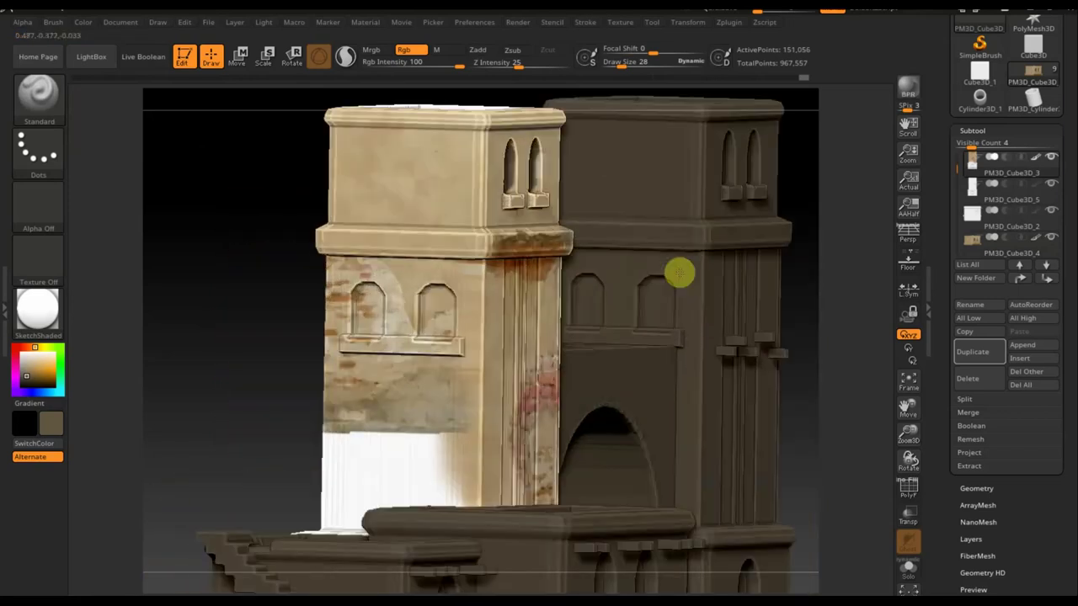
{"action": "right_click_drag", "start_coordinate": [188, 334], "coordinate": [237, 304], "text": "alt"}
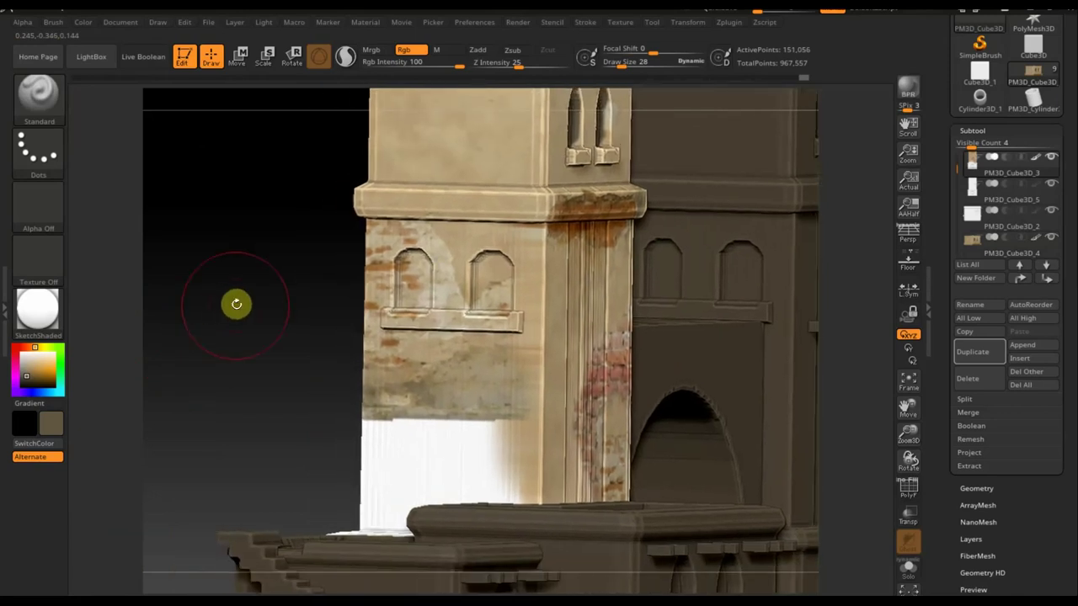
{"action": "key", "text": "shift+z"}
{"action": "key", "text": "z"}
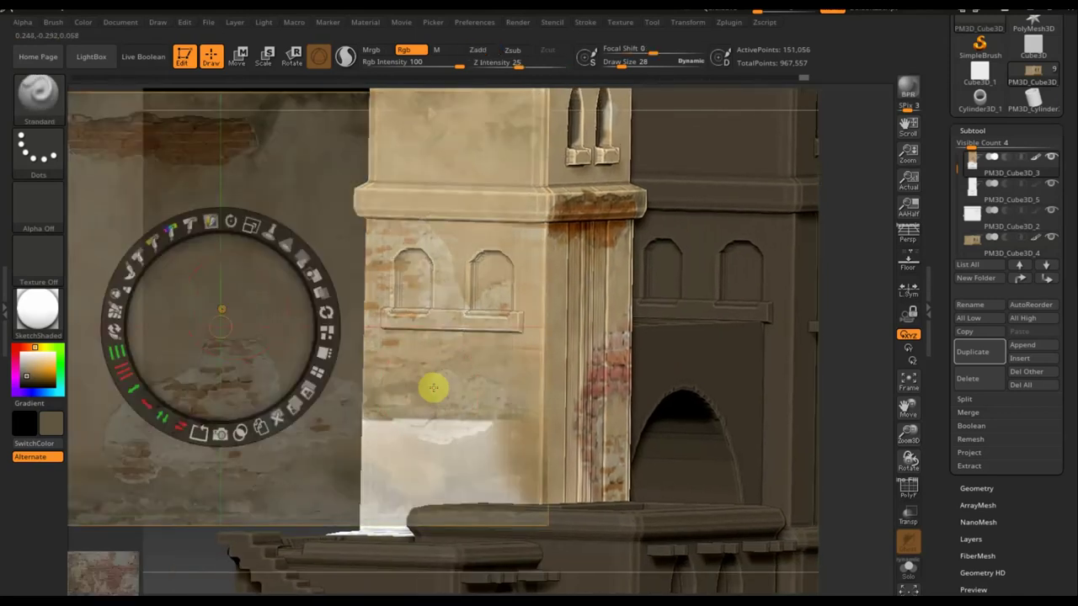
{"action": "left_click_drag", "start_coordinate": [253, 333], "coordinate": [424, 411]}
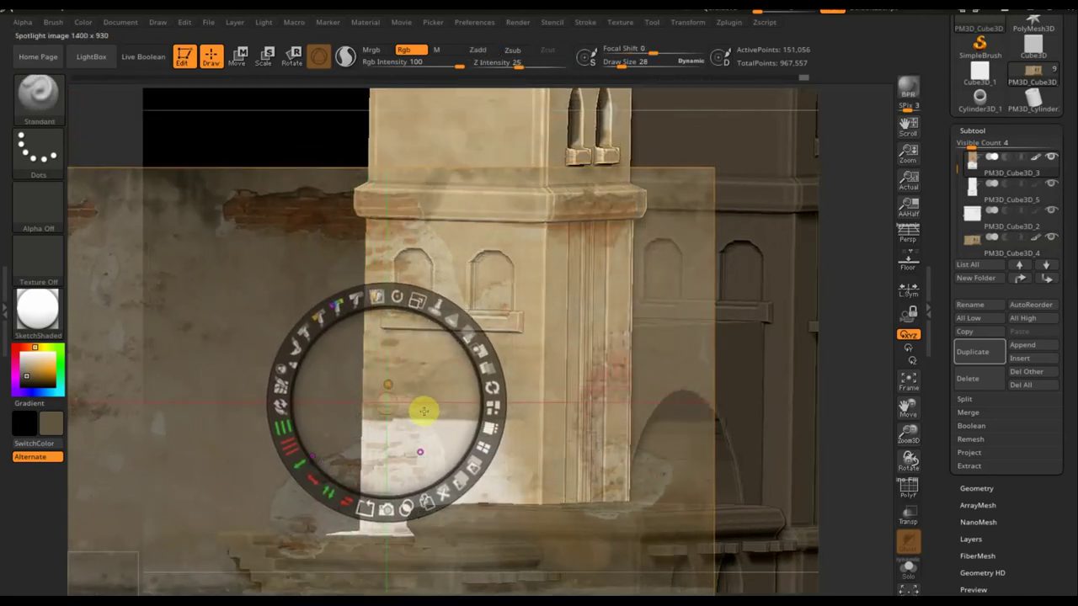
{"action": "key", "text": "z"}
{"action": "mouse_move", "coordinate": [512, 428]}
{"action": "left_mouse_down"}
{"action": "mouse_move", "coordinate": [399, 428]}
{"action": "mouse_move", "coordinate": [370, 444]}
{"action": "mouse_move", "coordinate": [392, 476]}
{"action": "mouse_move", "coordinate": [531, 425]}
{"action": "left_mouse_up"}
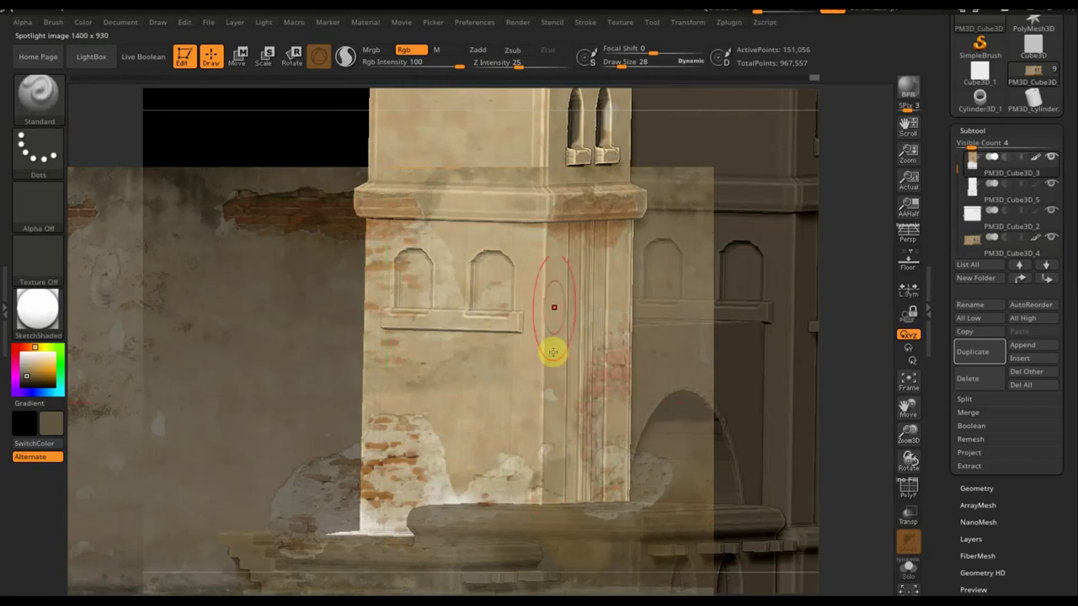
Rotate to the left face, shift the image left and paint stained plaster on the lower wall
{"action": "key", "text": "shift+z"}
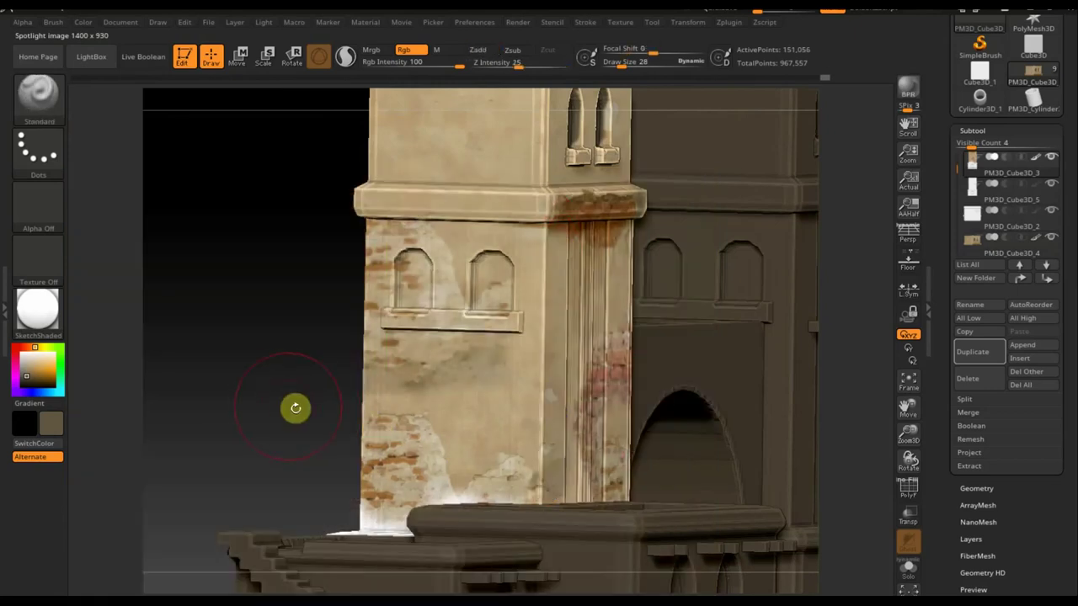
{"action": "key", "text": "shift+z"}
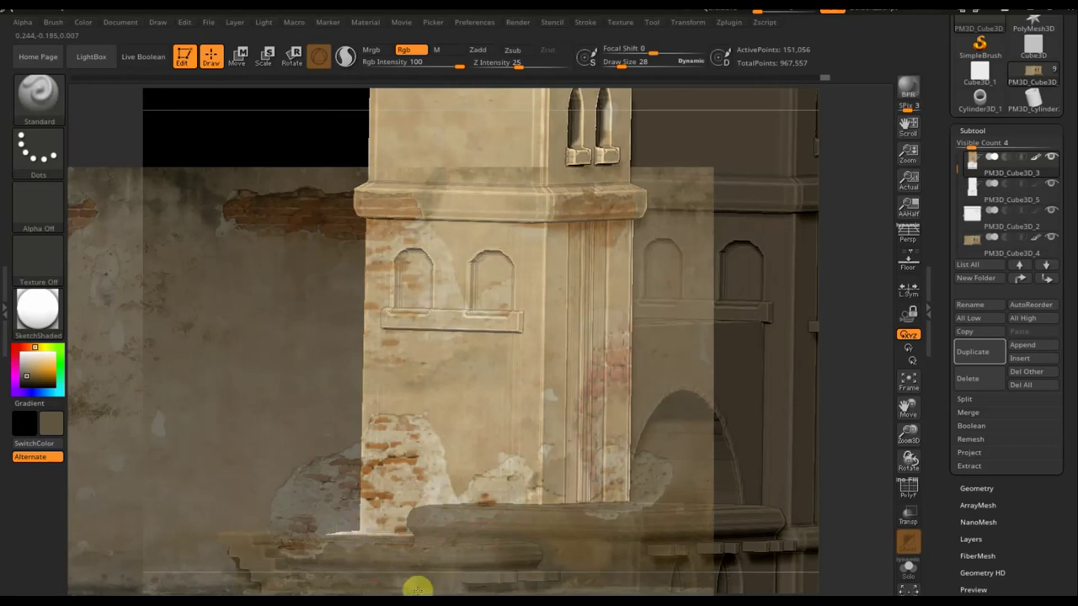
{"action": "key", "text": "shift+z"}
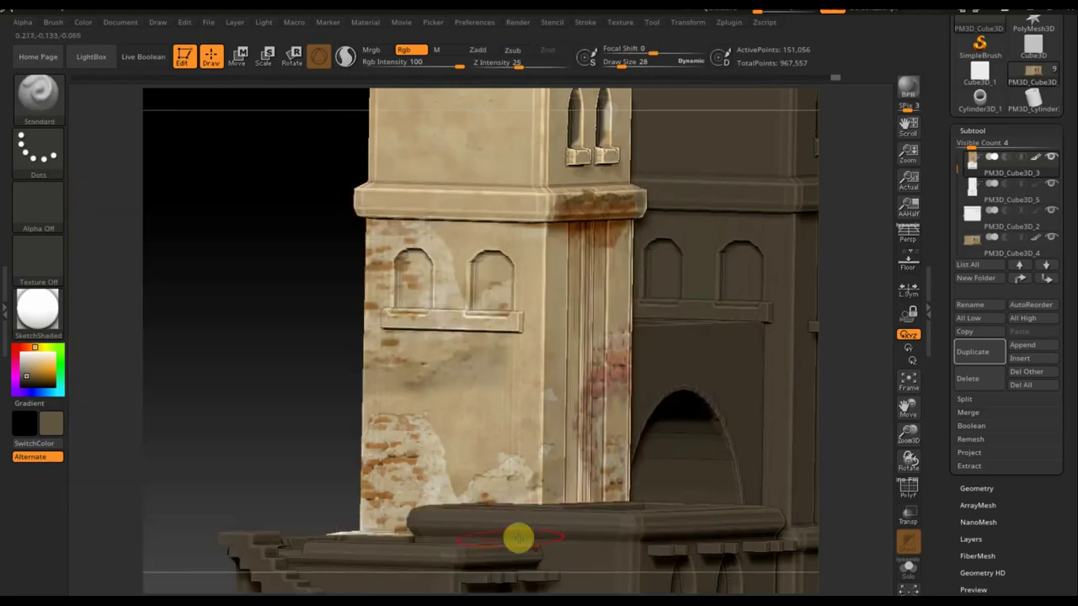
{"action": "mouse_move", "coordinate": [358, 464]}
{"action": "left_mouse_down"}
{"action": "mouse_move", "coordinate": [244, 397]}
{"action": "mouse_move", "coordinate": [298, 413]}
{"action": "mouse_move", "coordinate": [305, 404]}
{"action": "left_mouse_up"}
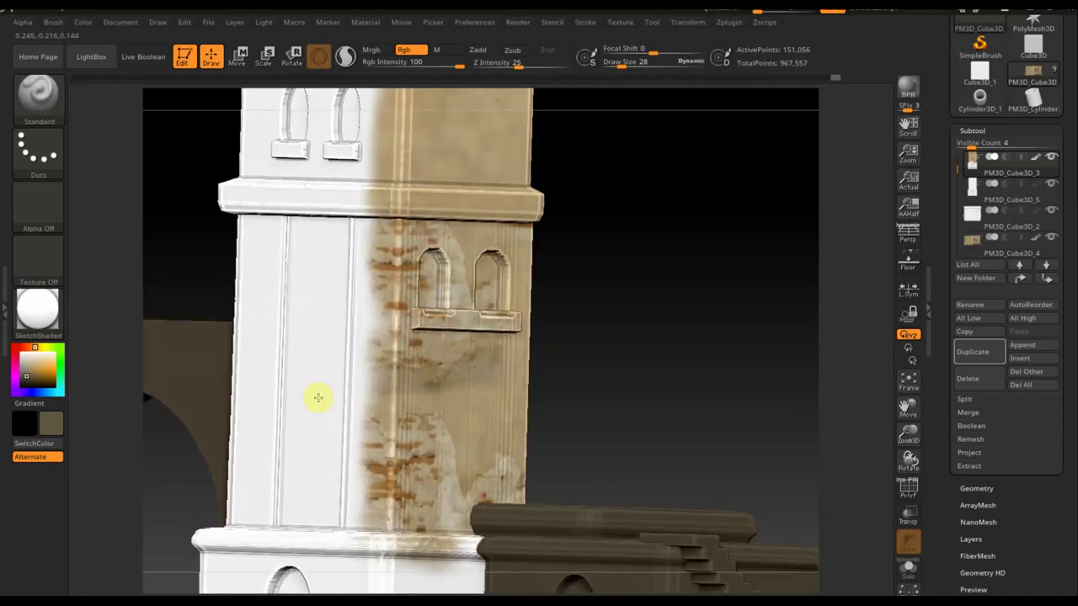
{"action": "key", "text": "shift+z"}
{"action": "key", "text": "z"}
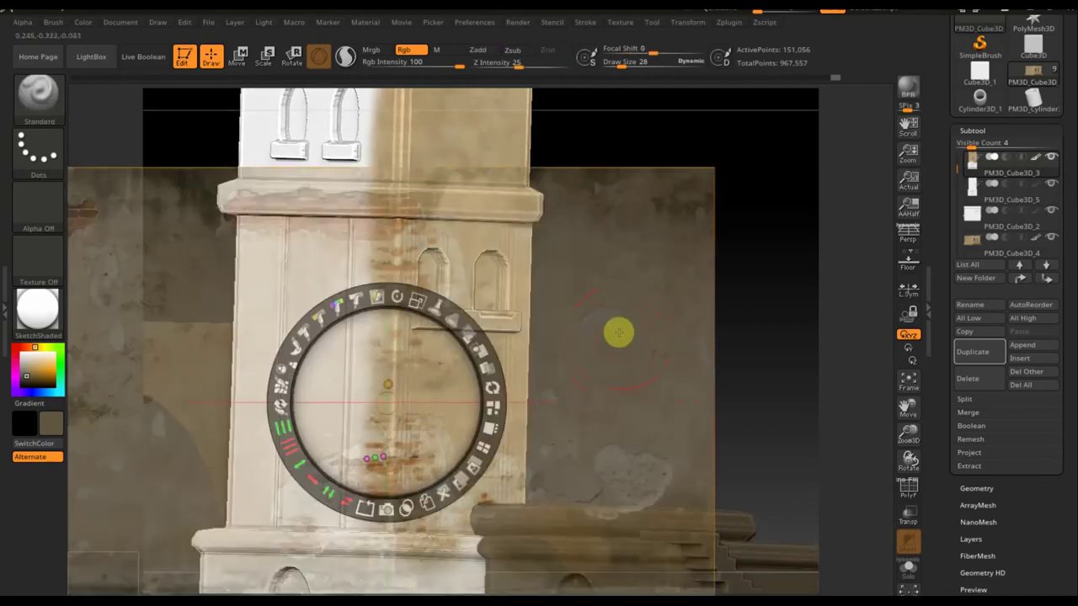
{"action": "mouse_move", "coordinate": [433, 413]}
{"action": "left_mouse_down"}
{"action": "mouse_move", "coordinate": [168, 380]}
{"action": "mouse_move", "coordinate": [115, 394]}
{"action": "left_mouse_up"}
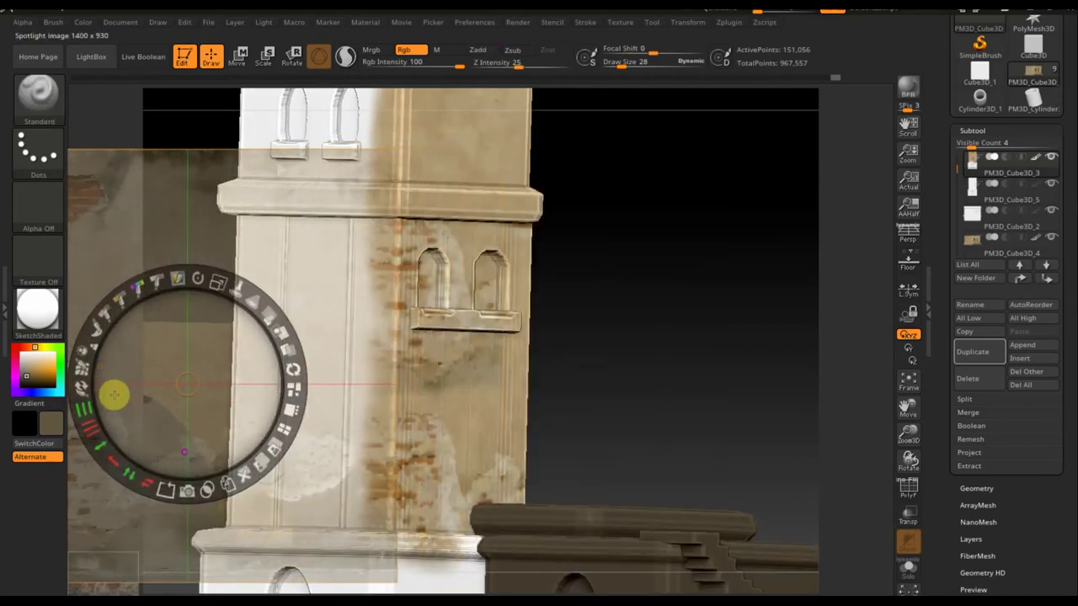
{"action": "key", "text": "z"}
{"action": "mouse_move", "coordinate": [240, 402]}
{"action": "left_mouse_down"}
{"action": "mouse_move", "coordinate": [344, 457]}
{"action": "mouse_move", "coordinate": [272, 477]}
{"action": "mouse_move", "coordinate": [244, 511]}
{"action": "mouse_move", "coordinate": [341, 519]}
{"action": "mouse_move", "coordinate": [344, 354]}
{"action": "mouse_move", "coordinate": [361, 430]}
{"action": "mouse_move", "coordinate": [368, 243]}
{"action": "mouse_move", "coordinate": [306, 215]}
{"action": "mouse_move", "coordinate": [248, 311]}
{"action": "mouse_move", "coordinate": [281, 348]}
{"action": "mouse_move", "coordinate": [345, 241]}
{"action": "mouse_move", "coordinate": [318, 401]}
{"action": "mouse_move", "coordinate": [284, 360]}
{"action": "mouse_move", "coordinate": [240, 468]}
{"action": "left_mouse_up"}
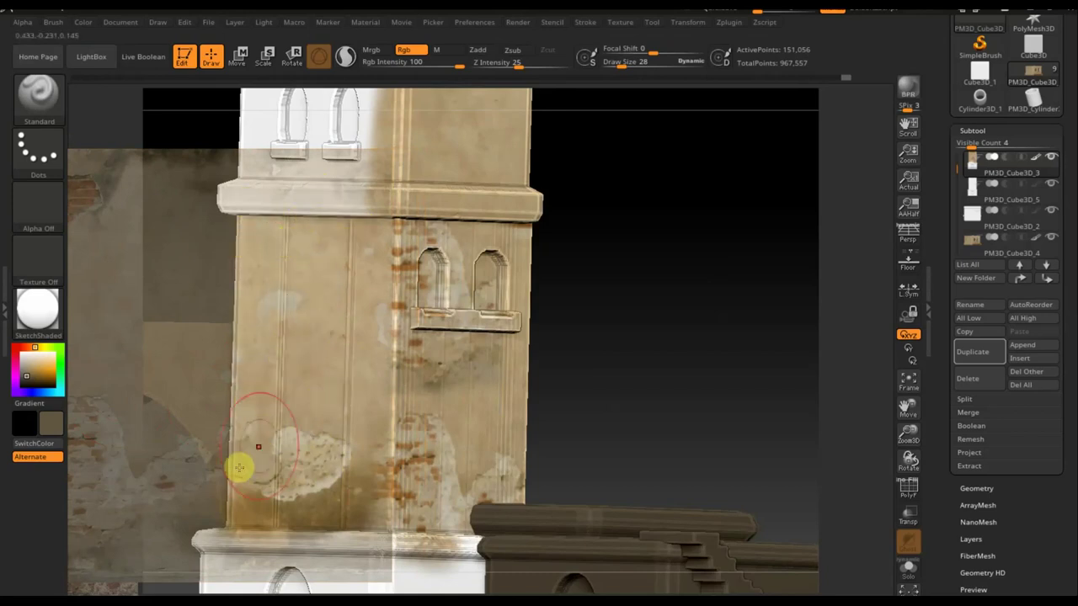
Enlarge the image over the tower and paint texture over the white top block
{"action": "mouse_move", "coordinate": [696, 343]}
{"action": "left_mouse_down"}
{"action": "mouse_move", "coordinate": [706, 349]}
{"action": "mouse_move", "coordinate": [629, 278]}
{"action": "mouse_move", "coordinate": [662, 342]}
{"action": "left_mouse_up"}
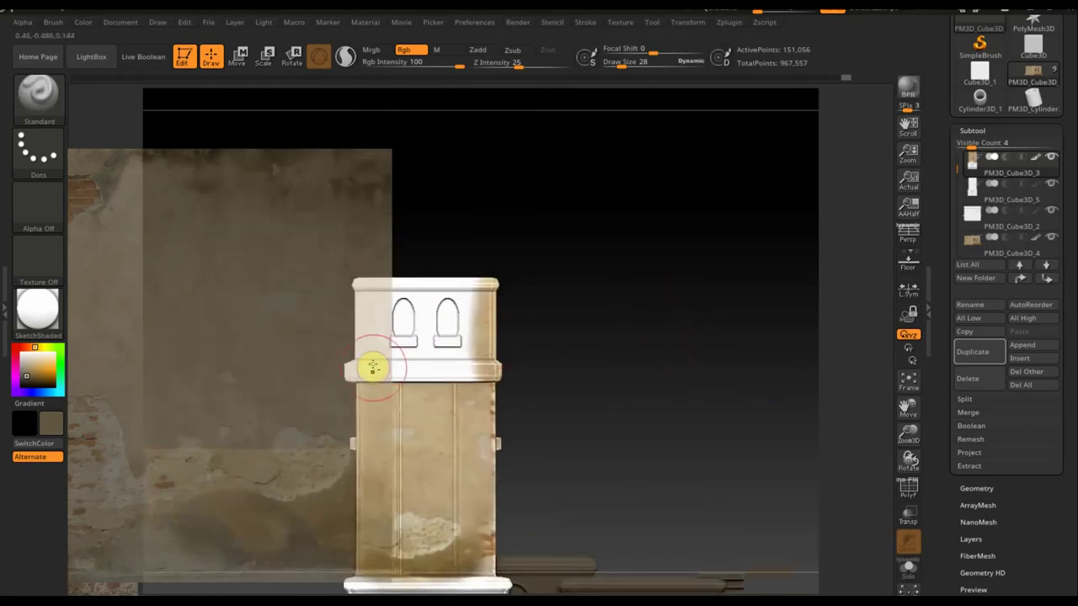
{"action": "key", "text": "z"}
{"action": "left_click_drag", "start_coordinate": [265, 373], "coordinate": [384, 378]}
{"action": "key", "text": "z"}
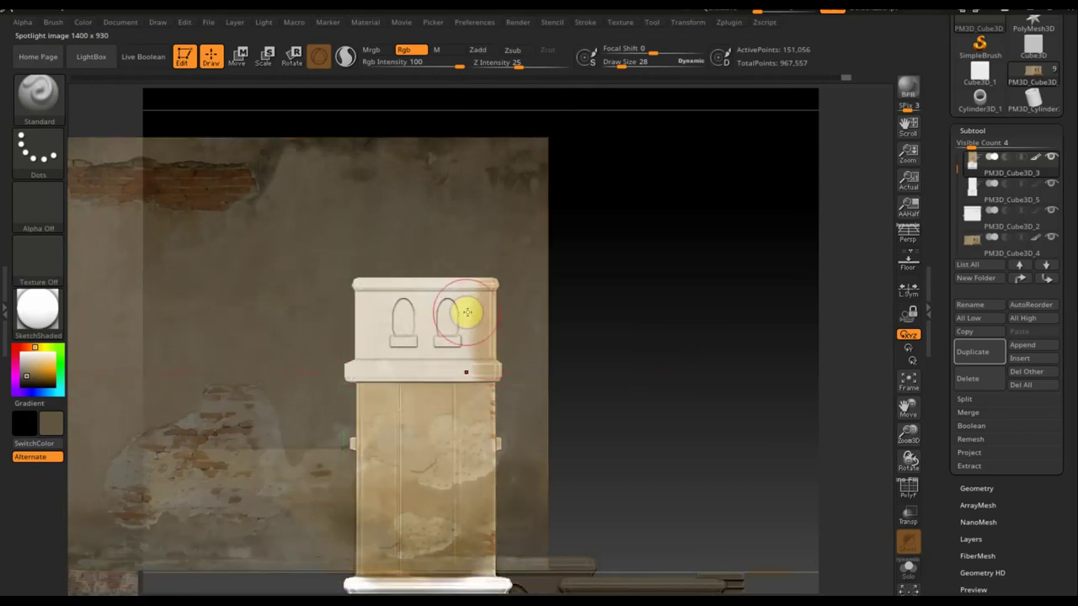
{"action": "left_click", "coordinate": [466, 313], "text": "alt"}
{"action": "mouse_move", "coordinate": [478, 303]}
{"action": "left_mouse_down"}
{"action": "mouse_move", "coordinate": [356, 294]}
{"action": "mouse_move", "coordinate": [375, 348]}
{"action": "mouse_move", "coordinate": [447, 334]}
{"action": "mouse_move", "coordinate": [469, 362]}
{"action": "mouse_move", "coordinate": [418, 362]}
{"action": "left_mouse_up"}
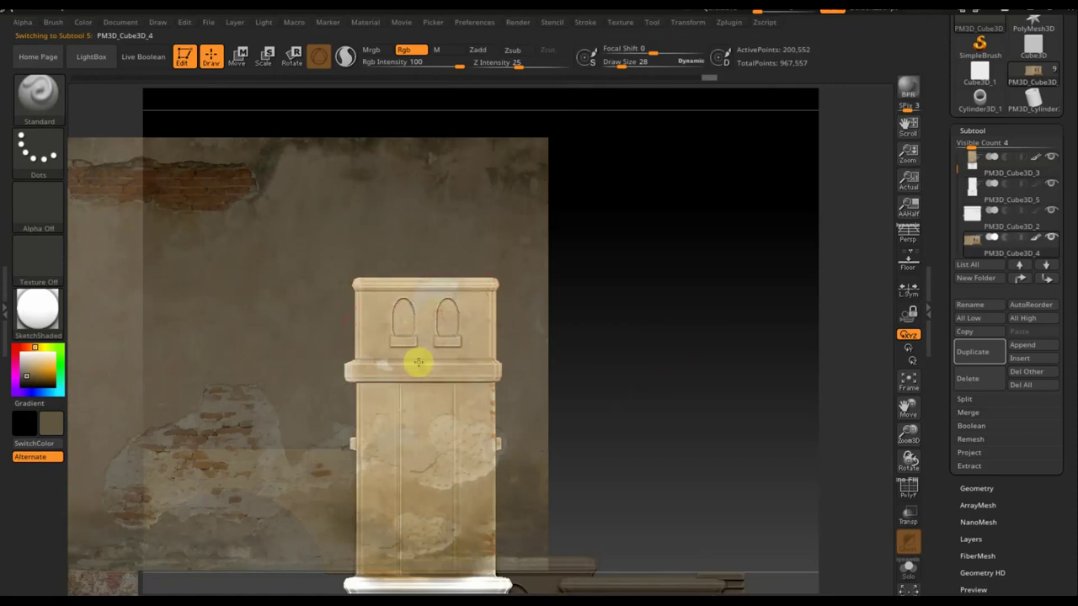
Paint over the dark blotches on the upper block and the white smudges on the ledge and arches
{"action": "key", "text": "shift+z"}
{"action": "left_click_drag", "start_coordinate": [660, 351], "coordinate": [713, 357]}
{"action": "key", "text": "shift"}
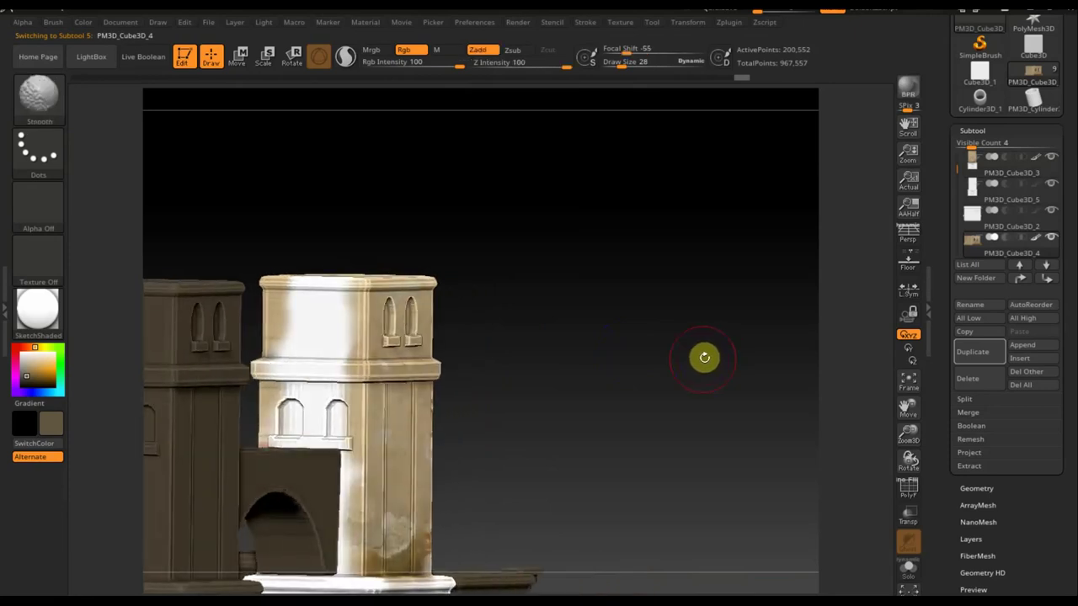
{"action": "key", "text": "shift+z"}
{"action": "key", "text": "z"}
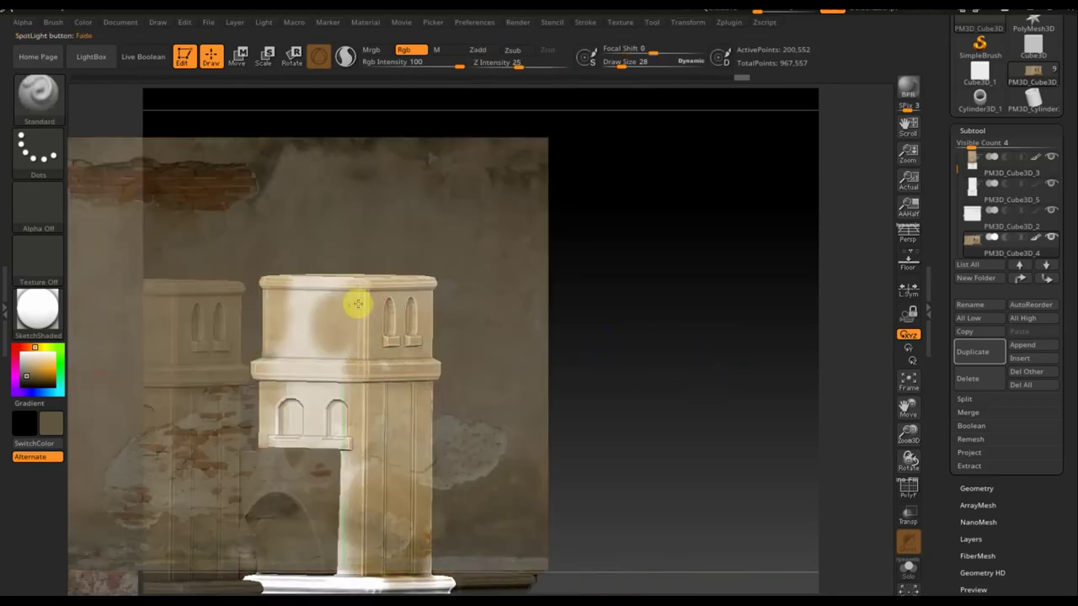
{"action": "mouse_move", "coordinate": [358, 304]}
{"action": "left_mouse_down"}
{"action": "mouse_move", "coordinate": [312, 284]}
{"action": "mouse_move", "coordinate": [297, 366]}
{"action": "left_mouse_up"}
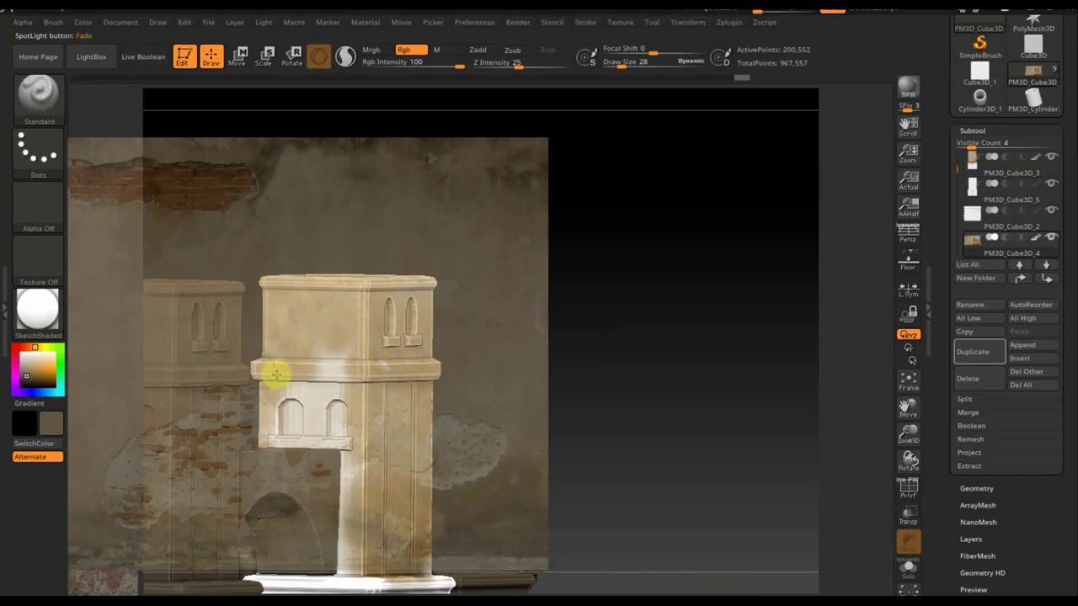
{"action": "mouse_move", "coordinate": [341, 434]}
{"action": "left_mouse_down"}
{"action": "mouse_move", "coordinate": [343, 353]}
{"action": "mouse_move", "coordinate": [368, 371]}
{"action": "mouse_move", "coordinate": [288, 435]}
{"action": "mouse_move", "coordinate": [343, 488]}
{"action": "mouse_move", "coordinate": [342, 576]}
{"action": "left_mouse_up"}
{"action": "left_click", "coordinate": [341, 383], "text": "alt"}
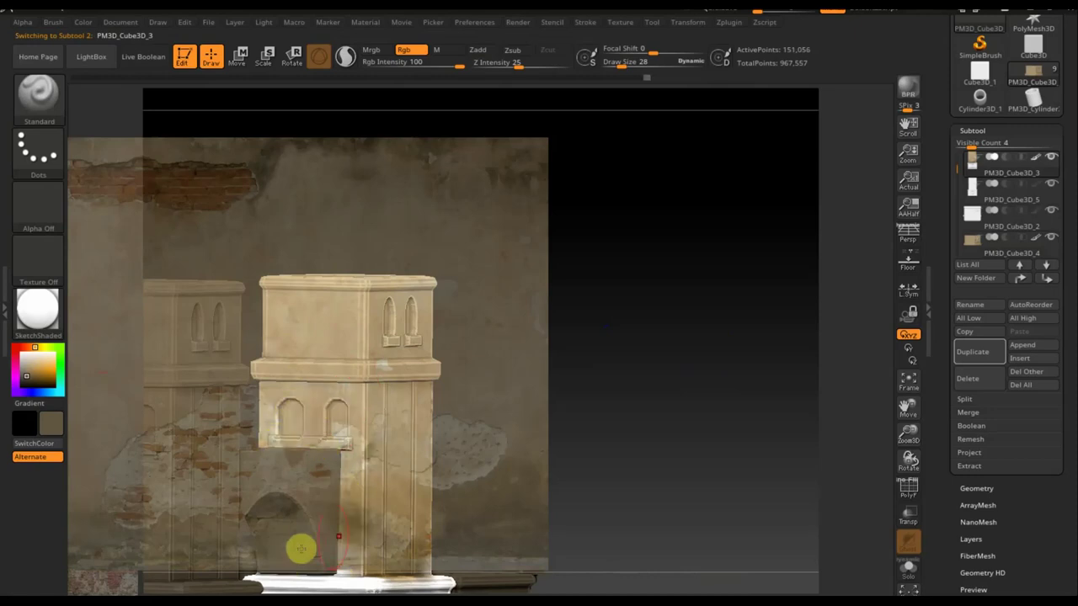
{"action": "key", "text": "shift+z"}
Paint a vertical streak of wall texture down the tall block's front
{"action": "mouse_move", "coordinate": [635, 460]}
{"action": "left_mouse_down"}
{"action": "mouse_move", "coordinate": [631, 484]}
{"action": "mouse_move", "coordinate": [617, 464]}
{"action": "mouse_move", "coordinate": [561, 469]}
{"action": "mouse_move", "coordinate": [572, 469]}
{"action": "left_mouse_up"}
{"action": "key", "text": "shift"}
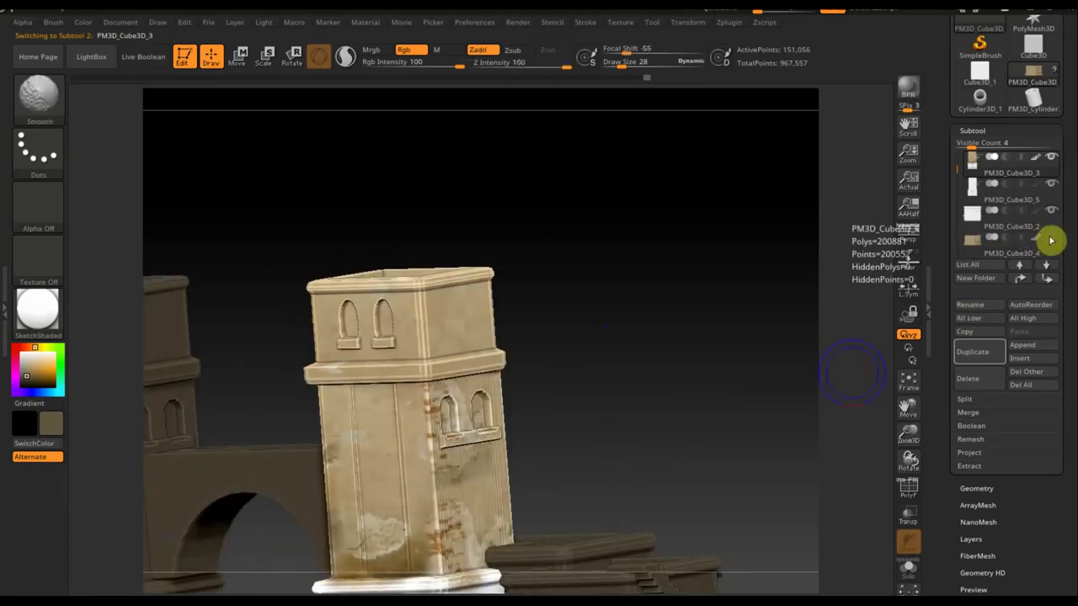
{"action": "mouse_move", "coordinate": [614, 337]}
{"action": "left_mouse_down"}
{"action": "mouse_move", "coordinate": [628, 424]}
{"action": "mouse_move", "coordinate": [642, 426]}
{"action": "mouse_move", "coordinate": [675, 377]}
{"action": "mouse_move", "coordinate": [638, 370]}
{"action": "mouse_move", "coordinate": [596, 419]}
{"action": "left_mouse_up"}
{"action": "key", "text": "shift+z"}
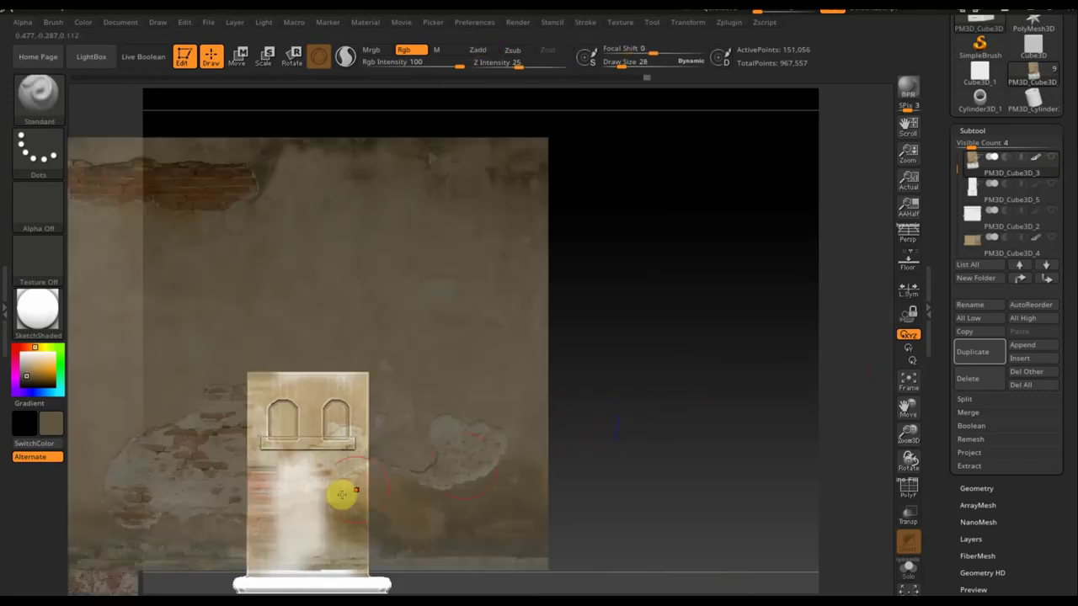
{"action": "mouse_move", "coordinate": [333, 489]}
{"action": "left_mouse_down"}
{"action": "mouse_move", "coordinate": [327, 536]}
{"action": "mouse_move", "coordinate": [305, 483]}
{"action": "left_mouse_up"}
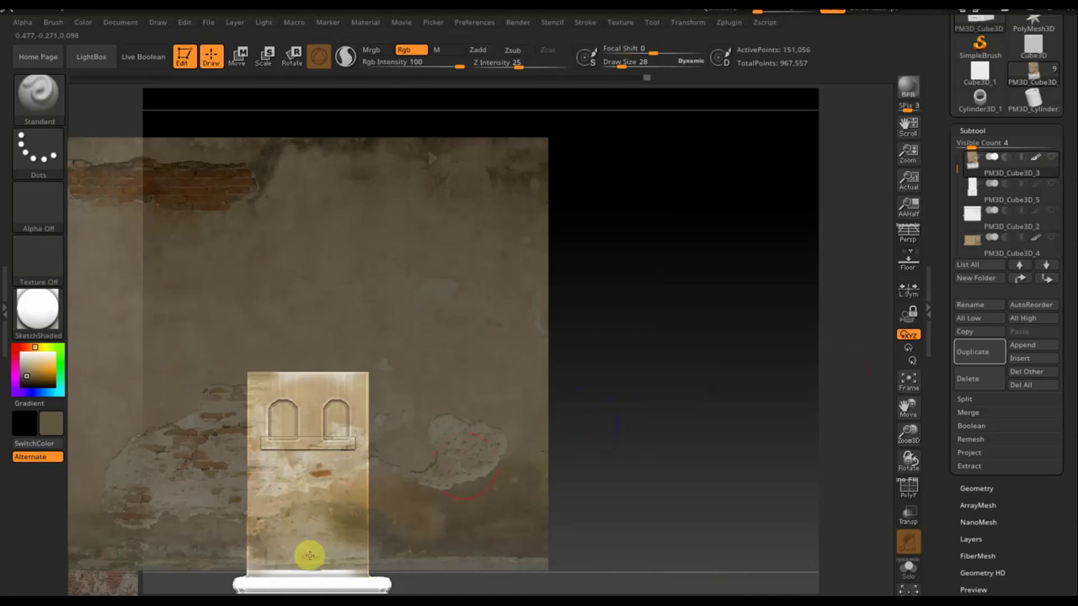
{"action": "key", "text": "shift+z"}
Paint darker wall texture onto the box's top and side faces
{"action": "mouse_move", "coordinate": [681, 438]}
{"action": "left_mouse_down"}
{"action": "mouse_move", "coordinate": [602, 453]}
{"action": "mouse_move", "coordinate": [633, 508]}
{"action": "mouse_move", "coordinate": [645, 450]}
{"action": "left_mouse_up"}
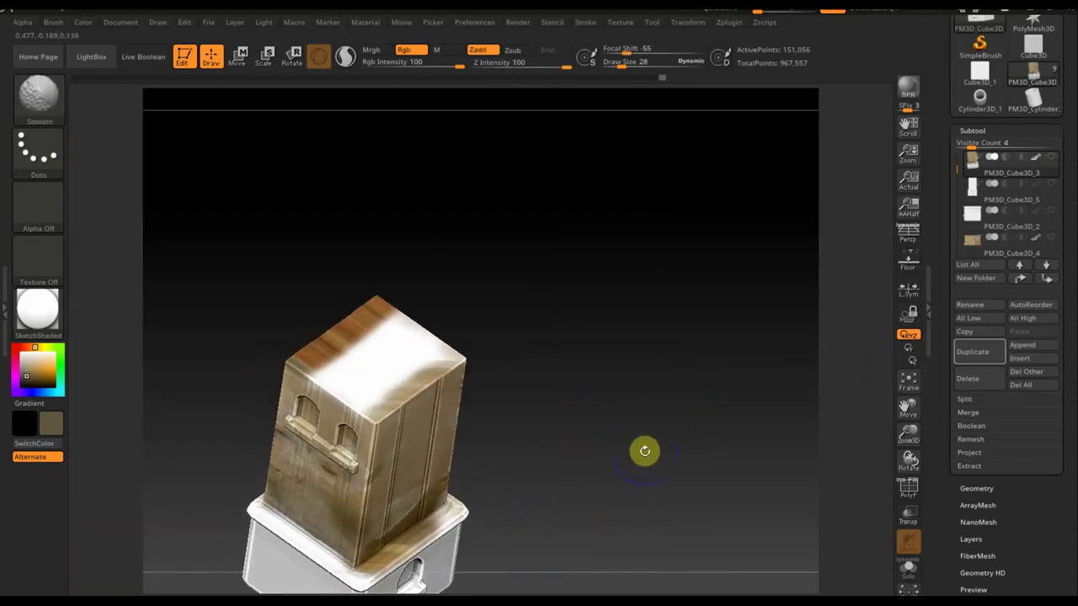
{"action": "key", "text": "shift+z"}
{"action": "mouse_move", "coordinate": [417, 367]}
{"action": "left_mouse_down"}
{"action": "mouse_move", "coordinate": [349, 385]}
{"action": "mouse_move", "coordinate": [366, 388]}
{"action": "left_mouse_up"}
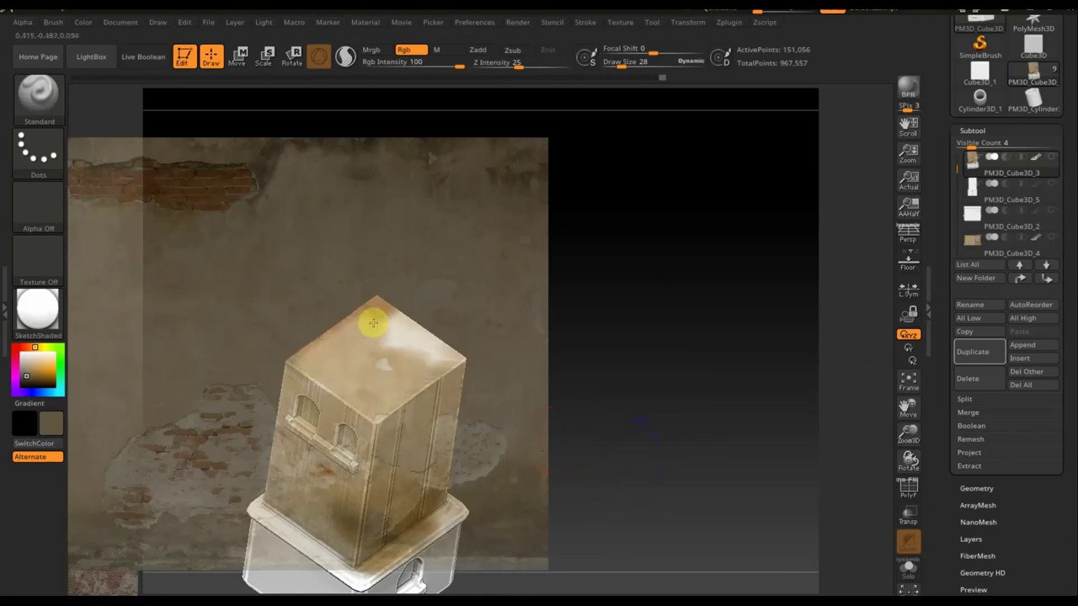
{"action": "mouse_move", "coordinate": [403, 328]}
{"action": "left_mouse_down"}
{"action": "mouse_move", "coordinate": [448, 356]}
{"action": "mouse_move", "coordinate": [371, 409]}
{"action": "left_mouse_up"}
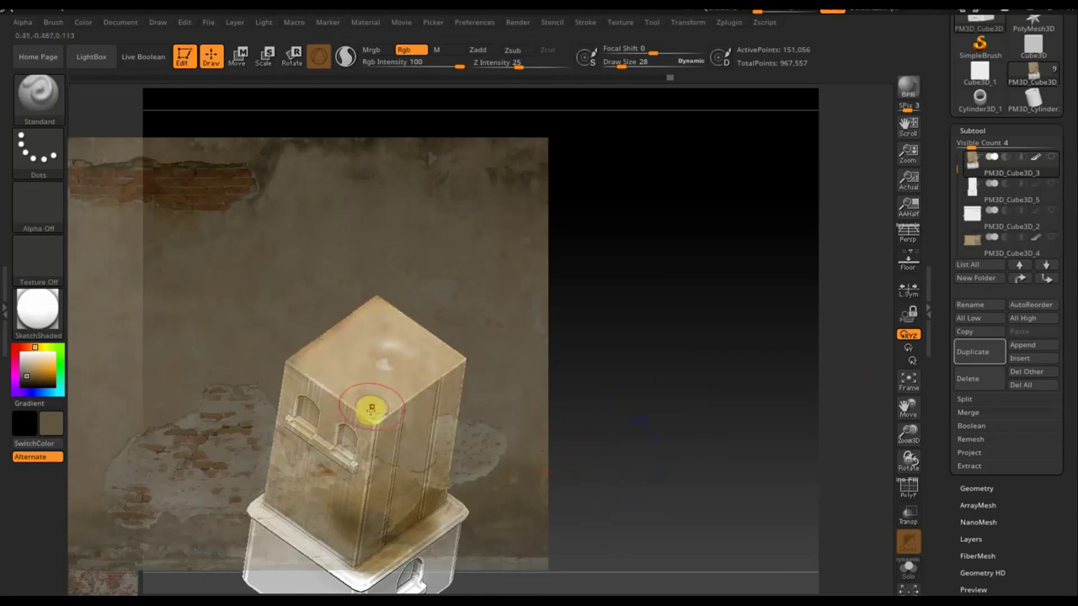
{"action": "key", "text": "shift+z"}
{"action": "mouse_move", "coordinate": [508, 393]}
{"action": "left_mouse_down"}
{"action": "mouse_move", "coordinate": [651, 399]}
{"action": "mouse_move", "coordinate": [671, 450]}
{"action": "mouse_move", "coordinate": [693, 418]}
{"action": "mouse_move", "coordinate": [683, 378]}
{"action": "mouse_move", "coordinate": [688, 453]}
{"action": "mouse_move", "coordinate": [666, 426]}
{"action": "mouse_move", "coordinate": [635, 421]}
{"action": "mouse_move", "coordinate": [598, 288]}
{"action": "left_mouse_up"}
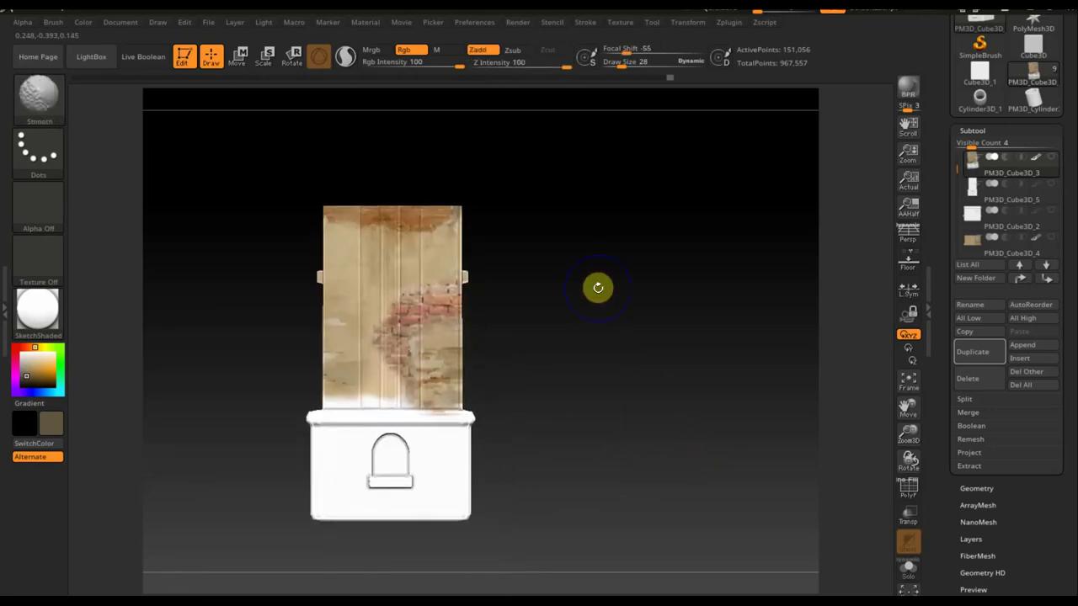
Enlarge the brick image over the door and paint brick onto the door panel
{"action": "key", "text": "shift+z"}
{"action": "key", "text": "z"}
{"action": "mouse_move", "coordinate": [344, 405]}
{"action": "left_mouse_down"}
{"action": "mouse_move", "coordinate": [527, 351]}
{"action": "mouse_move", "coordinate": [539, 303]}
{"action": "mouse_move", "coordinate": [594, 268]}
{"action": "left_mouse_up"}
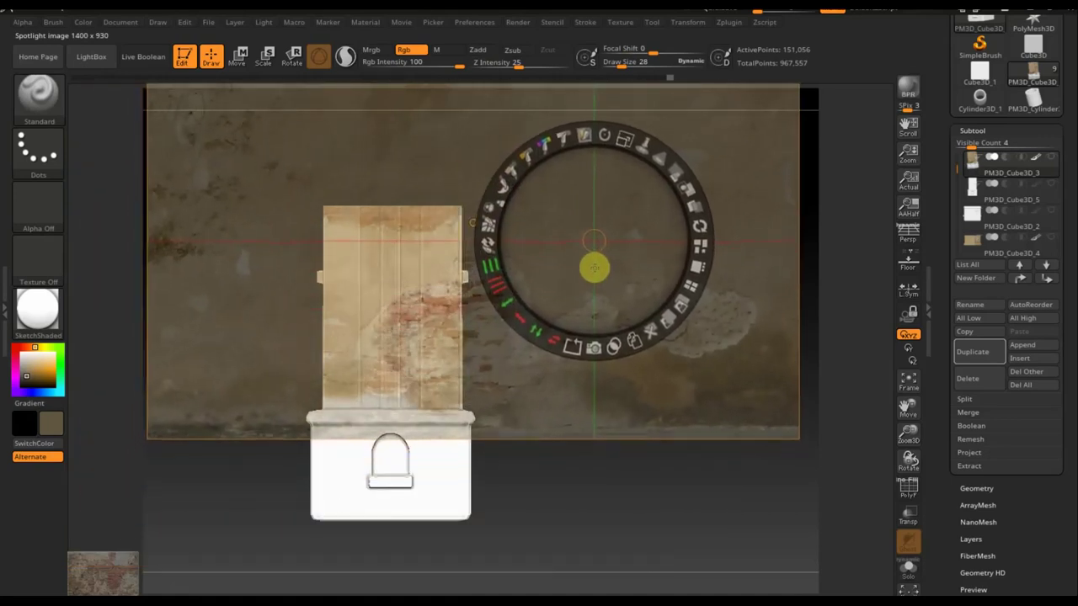
{"action": "key", "text": "z"}
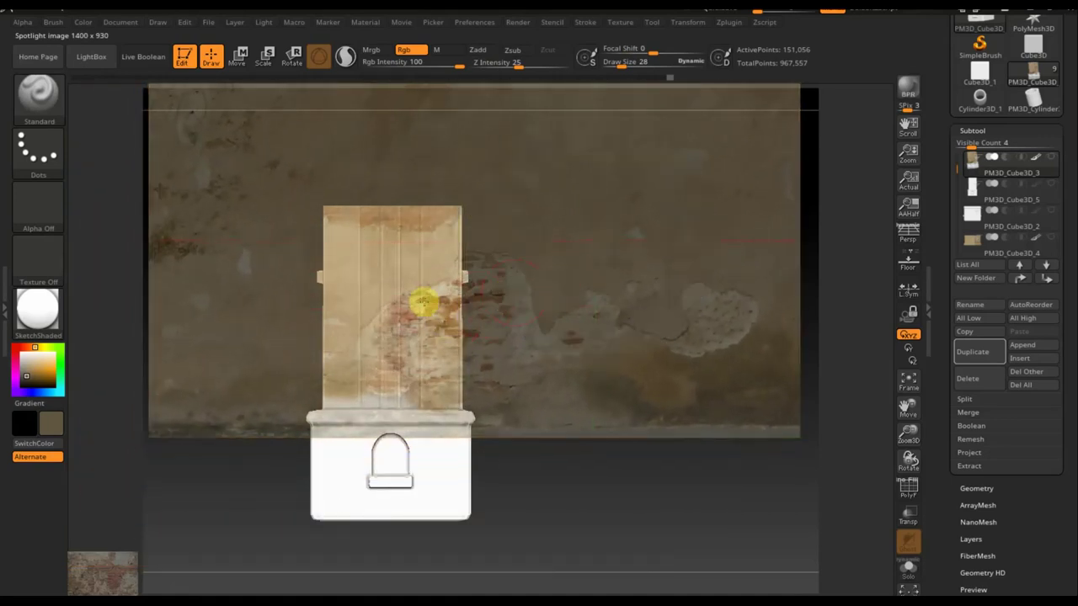
{"action": "left_click_drag", "start_coordinate": [387, 338], "coordinate": [426, 373]}
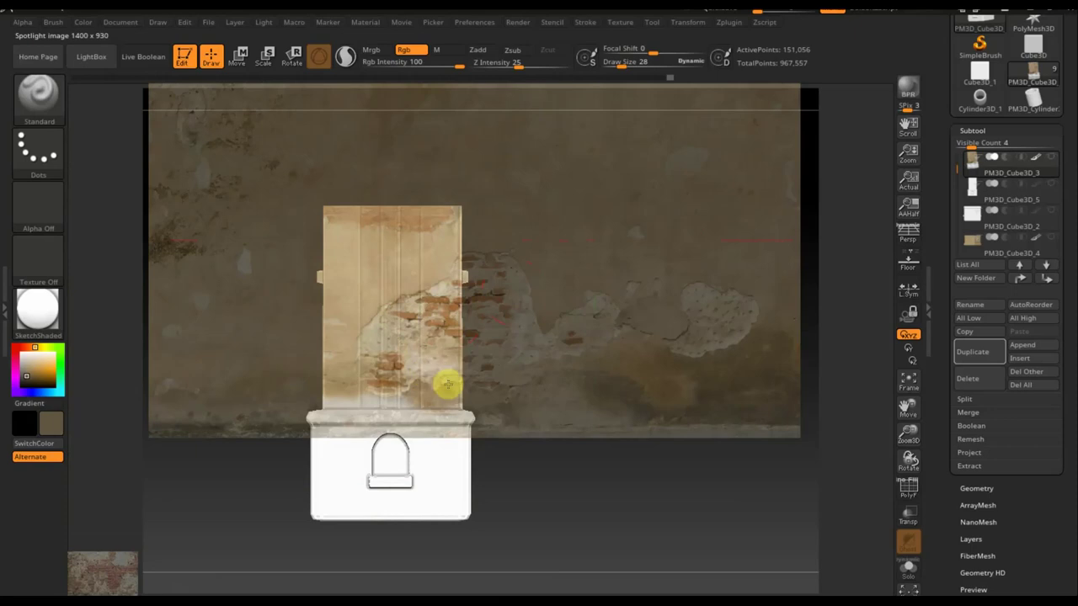
{"action": "key", "text": "shift+z"}
{"action": "key", "text": "shift+z"}
Move the brick image down-left and paint brown texture onto the white base box
{"action": "key", "text": "z"}
{"action": "mouse_move", "coordinate": [604, 320]}
{"action": "left_mouse_down"}
{"action": "mouse_move", "coordinate": [381, 508]}
{"action": "mouse_move", "coordinate": [379, 450]}
{"action": "mouse_move", "coordinate": [321, 442]}
{"action": "left_mouse_up"}
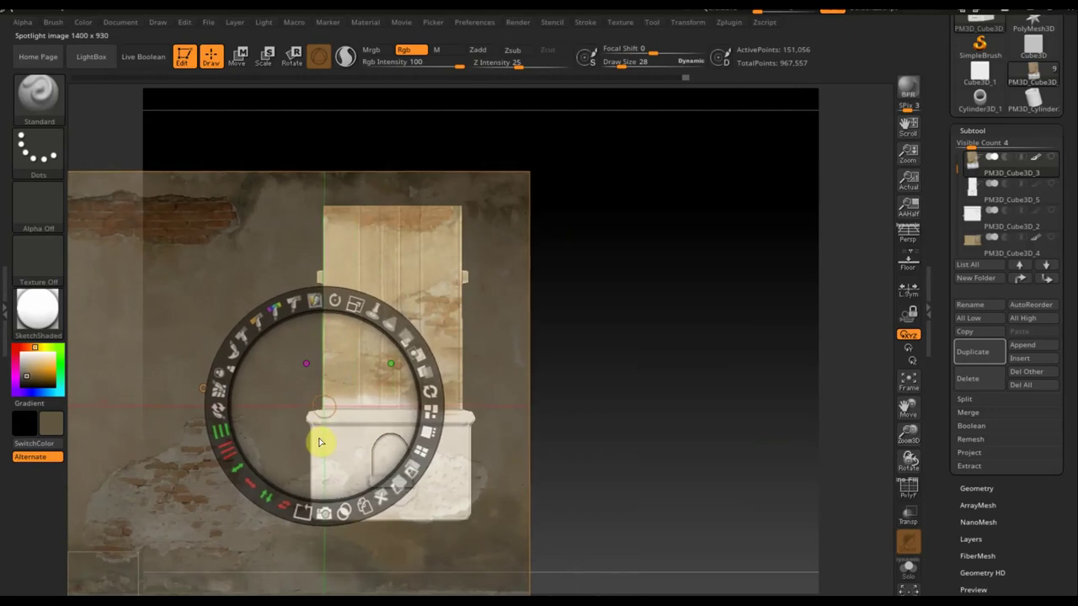
{"action": "key", "text": "z"}
{"action": "mouse_move", "coordinate": [429, 472]}
{"action": "left_mouse_down"}
{"action": "mouse_move", "coordinate": [452, 487]}
{"action": "mouse_move", "coordinate": [479, 447]}
{"action": "mouse_move", "coordinate": [384, 424]}
{"action": "mouse_move", "coordinate": [307, 421]}
{"action": "mouse_move", "coordinate": [352, 514]}
{"action": "left_mouse_up"}
{"action": "key", "text": "shift+z"}
Snap to a straight view, realign the image and paint further down the front box
{"action": "mouse_move", "coordinate": [488, 500]}
{"action": "left_mouse_down", "text": "shift"}
{"action": "mouse_move", "coordinate": [614, 496]}
{"action": "mouse_move", "coordinate": [548, 498]}
{"action": "mouse_move", "coordinate": [699, 474]}
{"action": "left_mouse_up", "text": "shift"}
{"action": "key", "text": "shift+z"}
{"action": "key", "text": "z"}
{"action": "mouse_move", "coordinate": [313, 452]}
{"action": "left_mouse_down"}
{"action": "mouse_move", "coordinate": [435, 443]}
{"action": "mouse_move", "coordinate": [513, 528]}
{"action": "mouse_move", "coordinate": [491, 506]}
{"action": "mouse_move", "coordinate": [481, 453]}
{"action": "mouse_move", "coordinate": [481, 434]}
{"action": "mouse_move", "coordinate": [503, 431]}
{"action": "left_mouse_up"}
{"action": "key", "text": "z"}
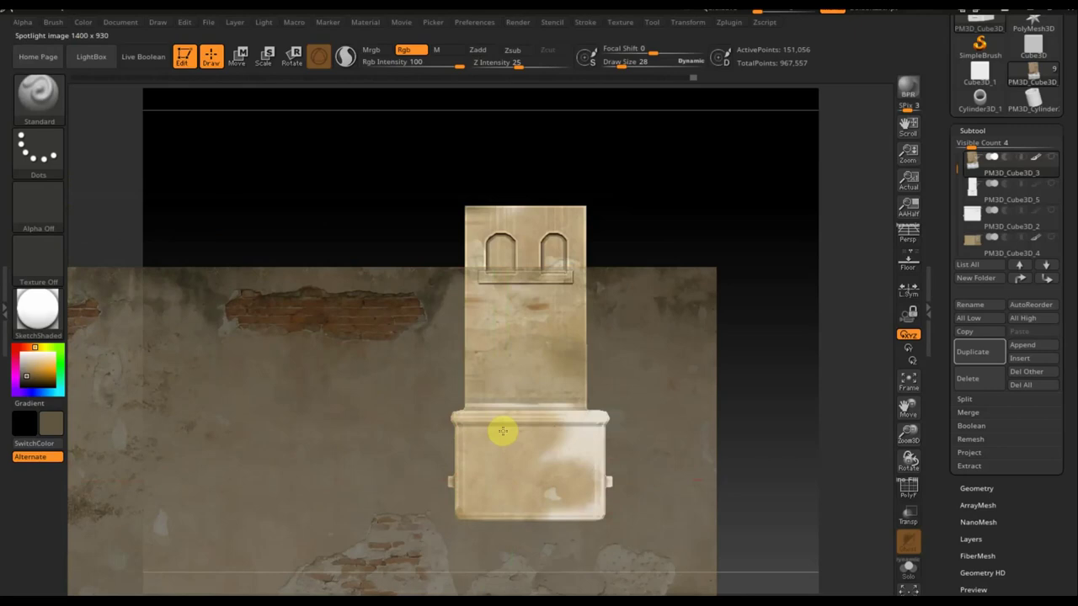
{"action": "mouse_move", "coordinate": [595, 424]}
{"action": "left_mouse_down"}
{"action": "mouse_move", "coordinate": [582, 490]}
{"action": "mouse_move", "coordinate": [524, 517]}
{"action": "mouse_move", "coordinate": [741, 485]}
{"action": "mouse_move", "coordinate": [609, 493]}
{"action": "left_mouse_up"}
{"action": "key", "text": "shift+z"}
{"action": "key", "text": "shift+z"}
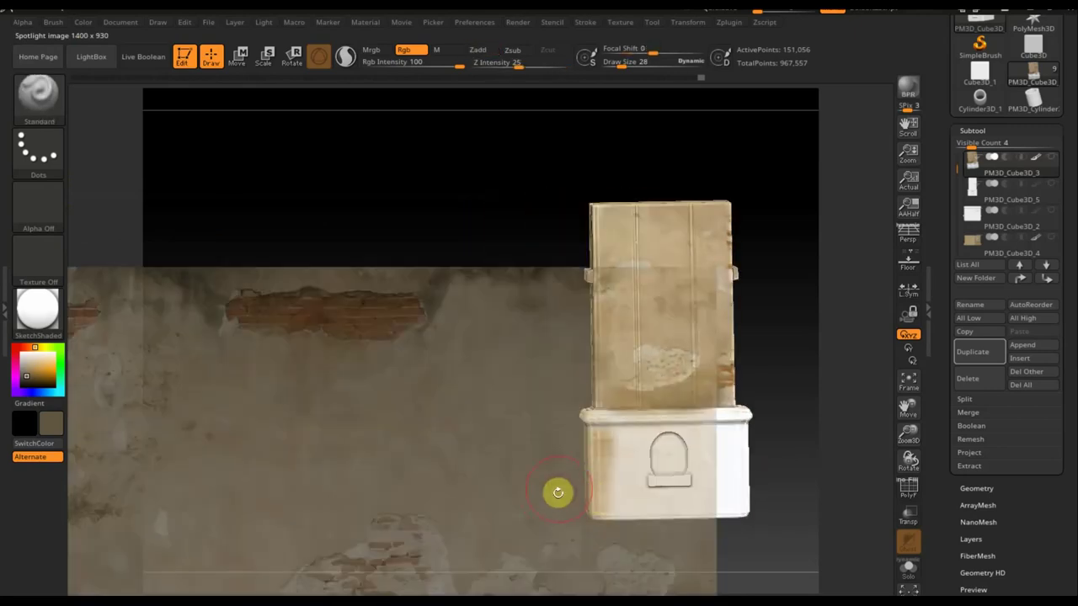
Paint weathered plaster on the box's front and white right side
{"action": "mouse_move", "coordinate": [630, 455]}
{"action": "left_mouse_down"}
{"action": "mouse_move", "coordinate": [611, 441]}
{"action": "mouse_move", "coordinate": [655, 433]}
{"action": "mouse_move", "coordinate": [695, 501]}
{"action": "mouse_move", "coordinate": [590, 500]}
{"action": "mouse_move", "coordinate": [606, 497]}
{"action": "left_mouse_up"}
{"action": "key", "text": "z"}
{"action": "key", "text": "z"}
{"action": "mouse_move", "coordinate": [749, 465]}
{"action": "left_mouse_down"}
{"action": "mouse_move", "coordinate": [703, 442]}
{"action": "mouse_move", "coordinate": [733, 504]}
{"action": "left_mouse_up"}
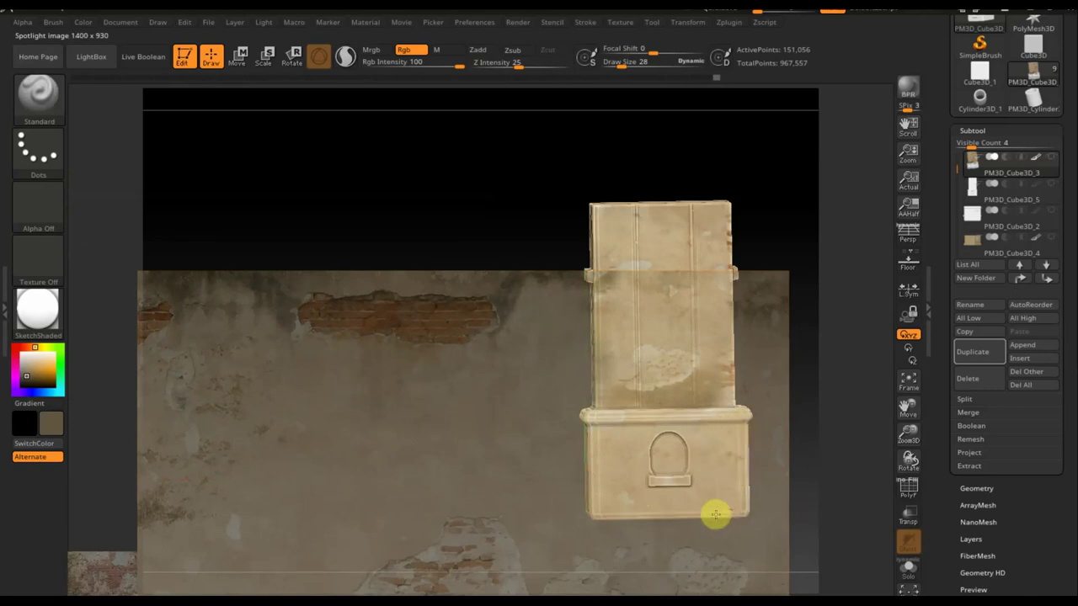
{"action": "key", "text": "shift+z"}
{"action": "left_click_drag", "start_coordinate": [441, 480], "coordinate": [412, 480]}
{"action": "mouse_move", "coordinate": [517, 445]}
{"action": "left_mouse_down"}
{"action": "mouse_move", "coordinate": [530, 432]}
{"action": "mouse_move", "coordinate": [229, 404]}
{"action": "left_mouse_up"}
Move the brick image under the base and paint a red brick strip across it
{"action": "key", "text": "shift+z"}
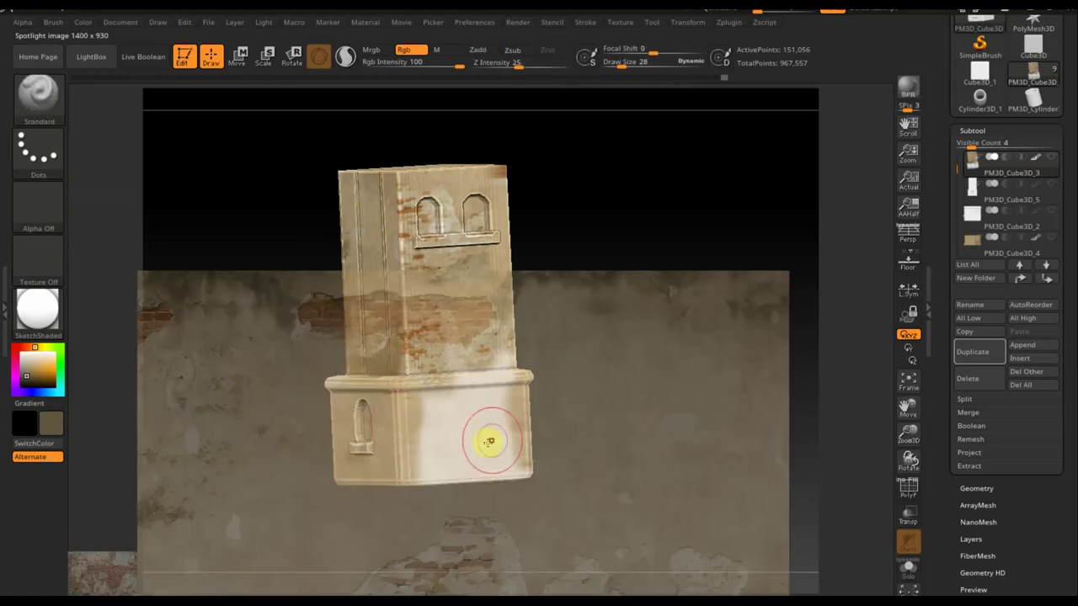
{"action": "key", "text": "z"}
{"action": "mouse_move", "coordinate": [563, 437]}
{"action": "left_mouse_down"}
{"action": "mouse_move", "coordinate": [643, 561]}
{"action": "mouse_move", "coordinate": [644, 544]}
{"action": "left_mouse_up"}
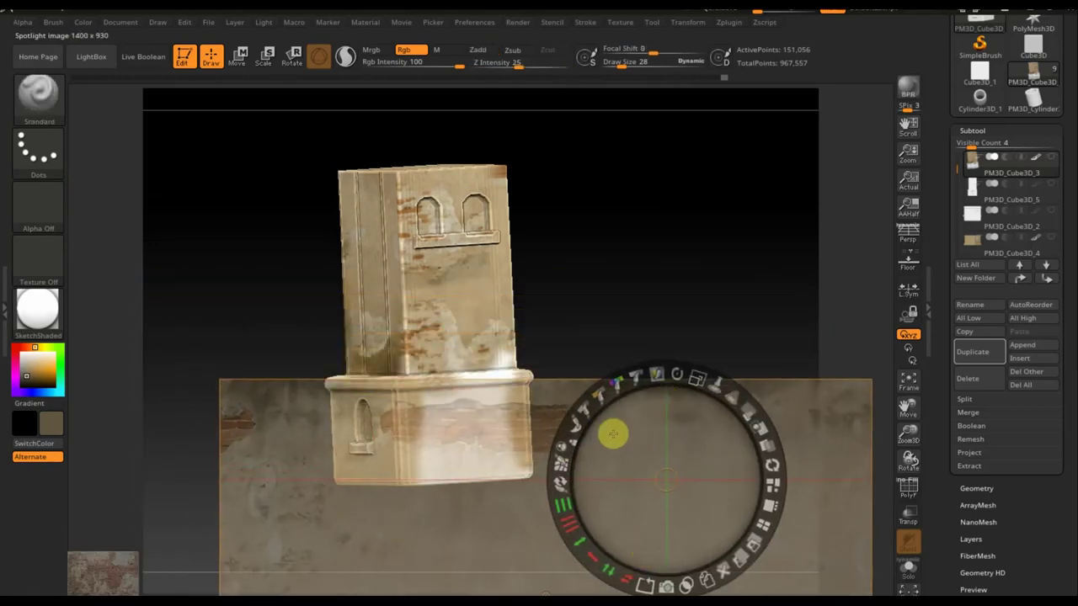
{"action": "key", "text": "z"}
{"action": "mouse_move", "coordinate": [517, 417]}
{"action": "left_mouse_down"}
{"action": "mouse_move", "coordinate": [406, 428]}
{"action": "mouse_move", "coordinate": [481, 413]}
{"action": "mouse_move", "coordinate": [519, 389]}
{"action": "left_mouse_up"}
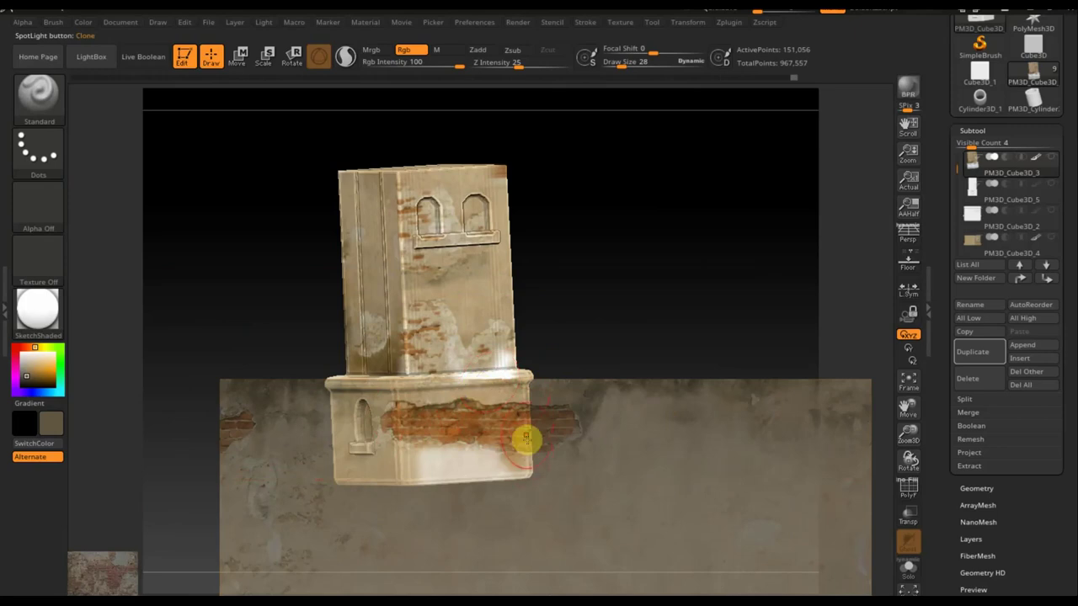
{"action": "key", "text": "shift+z"}
{"action": "key", "text": "shift+z"}
{"action": "key", "text": "z"}
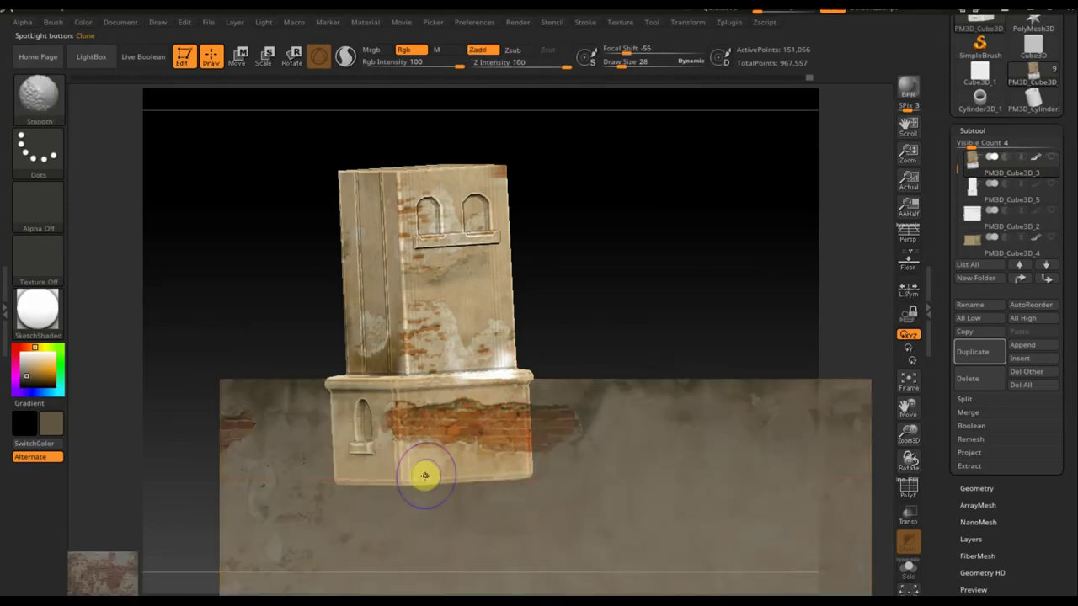
{"action": "key", "text": "shift+z"}
Rotate to the side face and realign the brick image there
{"action": "left_click_drag", "start_coordinate": [526, 445], "coordinate": [512, 380]}
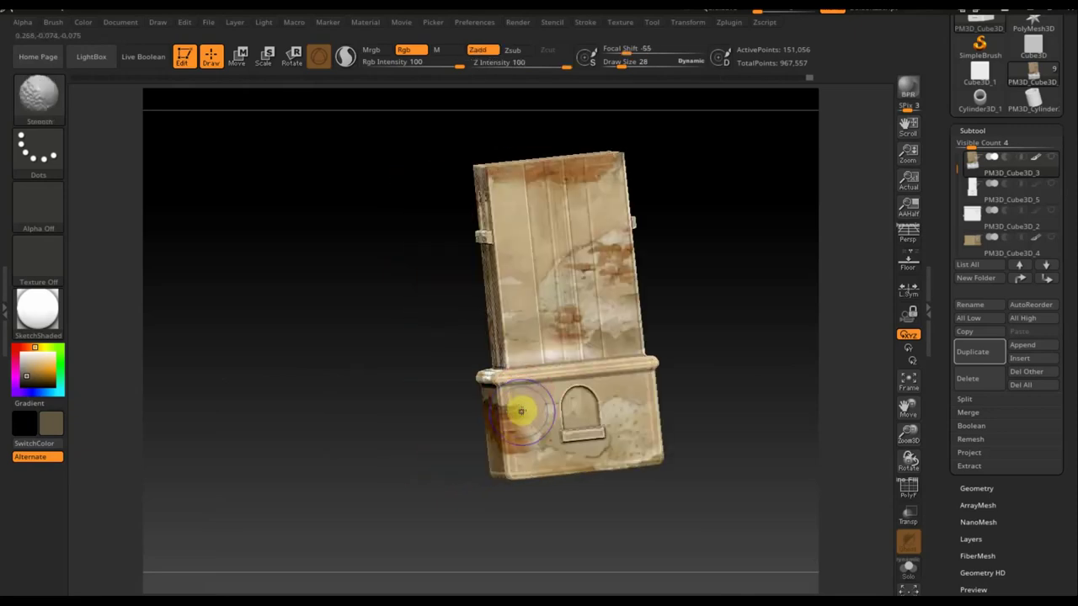
{"action": "key", "text": "shift+z"}
{"action": "key", "text": "z"}
{"action": "left_click_drag", "start_coordinate": [533, 457], "coordinate": [635, 458]}
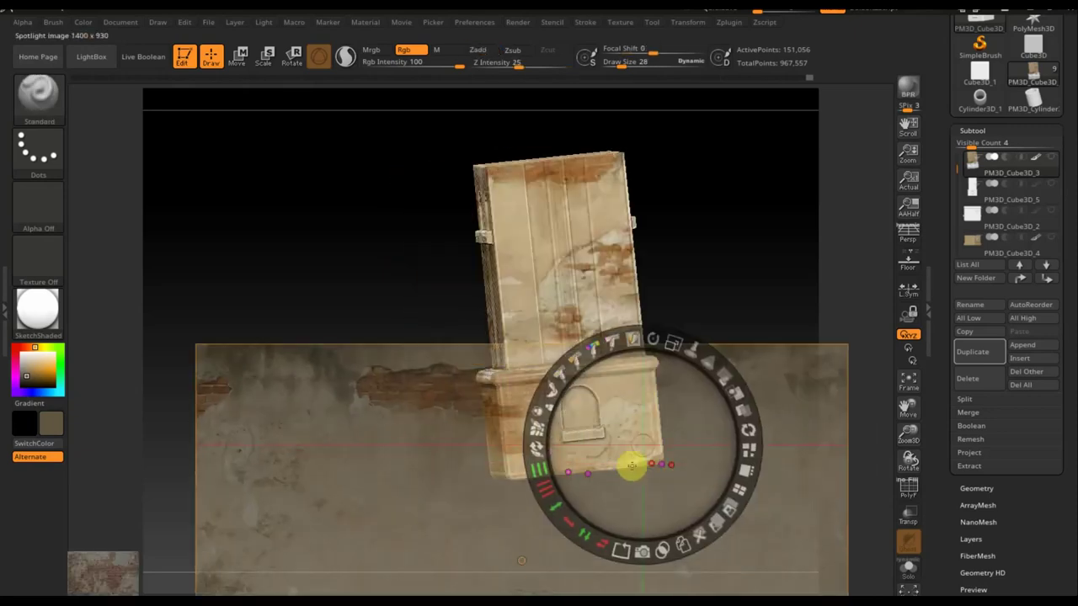
{"action": "key", "text": "z"}
{"action": "key", "text": "shift+z"}
Realign the brick image on the two-arched-window side, then snap to a straight windowed view
{"action": "mouse_move", "coordinate": [525, 474]}
{"action": "left_mouse_down"}
{"action": "mouse_move", "coordinate": [597, 503]}
{"action": "mouse_move", "coordinate": [663, 507]}
{"action": "left_mouse_up"}
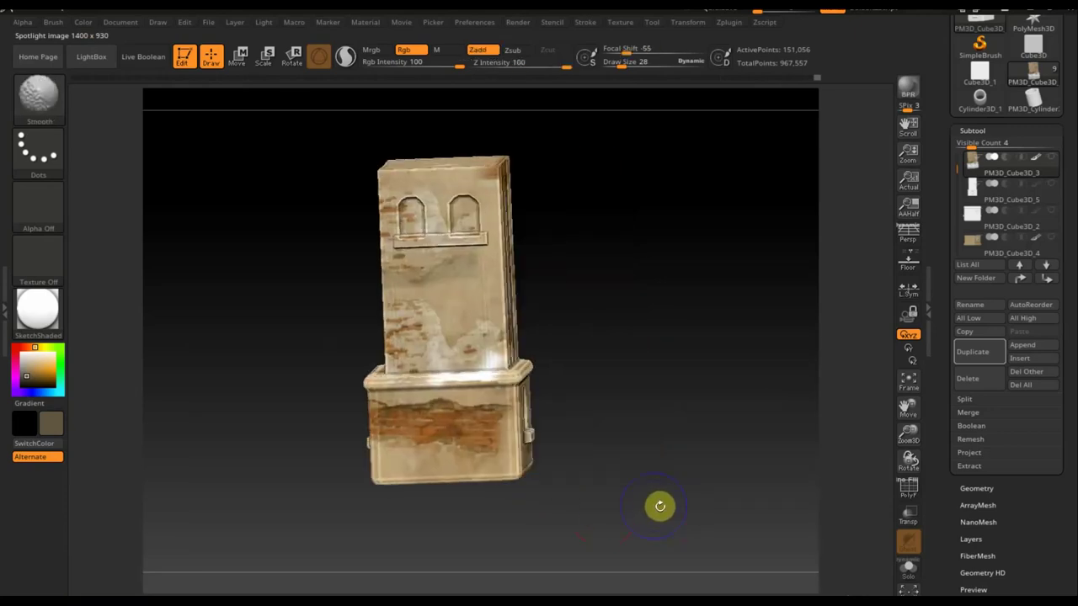
{"action": "key", "text": "shift+z"}
{"action": "key", "text": "shift+z"}
{"action": "mouse_move", "coordinate": [629, 489]}
{"action": "left_mouse_down"}
{"action": "mouse_move", "coordinate": [652, 469]}
{"action": "mouse_move", "coordinate": [645, 513]}
{"action": "left_mouse_up"}
{"action": "key", "text": "shift+z"}
{"action": "mouse_move", "coordinate": [619, 469]}
{"action": "left_mouse_down"}
{"action": "mouse_move", "coordinate": [544, 409]}
{"action": "mouse_move", "coordinate": [399, 409]}
{"action": "left_mouse_up"}
{"action": "key", "text": "z"}
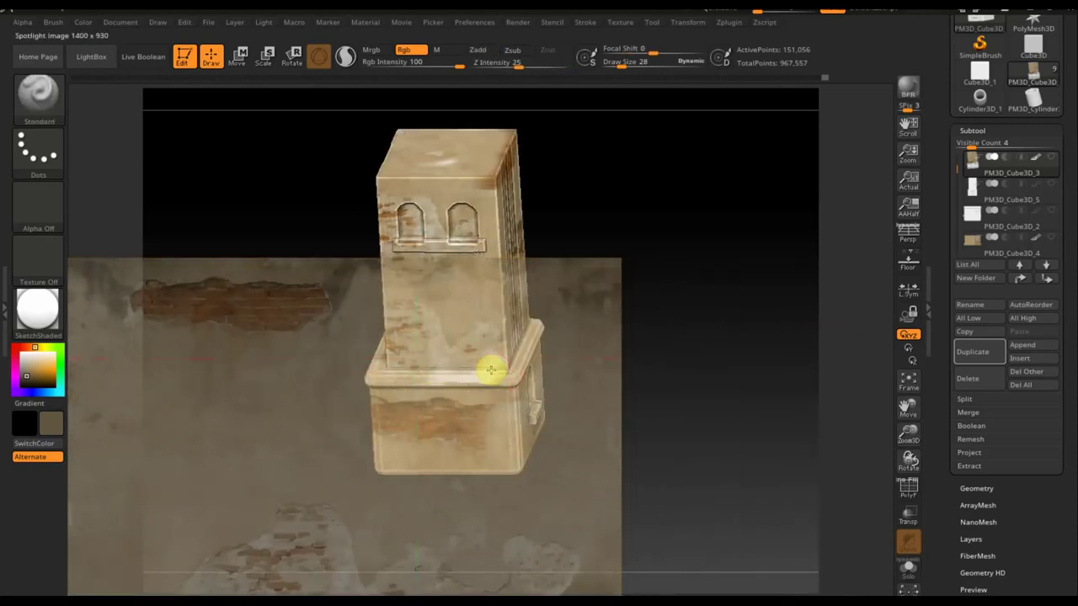
{"action": "key", "text": "shift+z"}
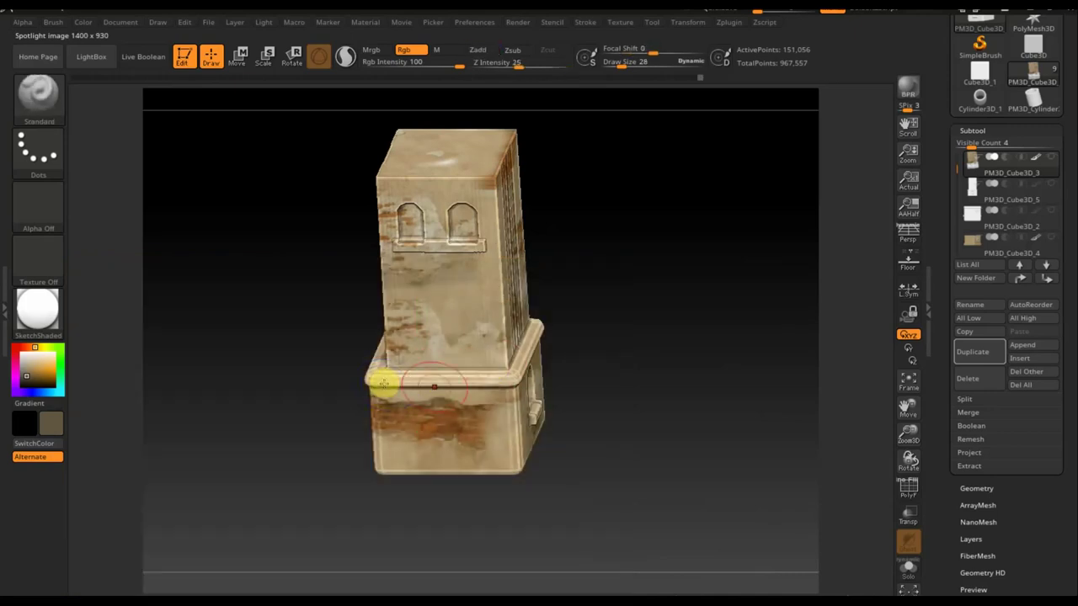
{"action": "mouse_move", "coordinate": [640, 413]}
{"action": "left_mouse_down"}
{"action": "mouse_move", "coordinate": [657, 385]}
{"action": "mouse_move", "coordinate": [581, 408]}
{"action": "mouse_move", "coordinate": [534, 397]}
{"action": "mouse_move", "coordinate": [493, 410]}
{"action": "mouse_move", "coordinate": [645, 378]}
{"action": "mouse_move", "coordinate": [656, 386]}
{"action": "mouse_move", "coordinate": [661, 356]}
{"action": "left_mouse_up"}
{"action": "left_click_drag", "start_coordinate": [694, 287], "coordinate": [724, 498]}
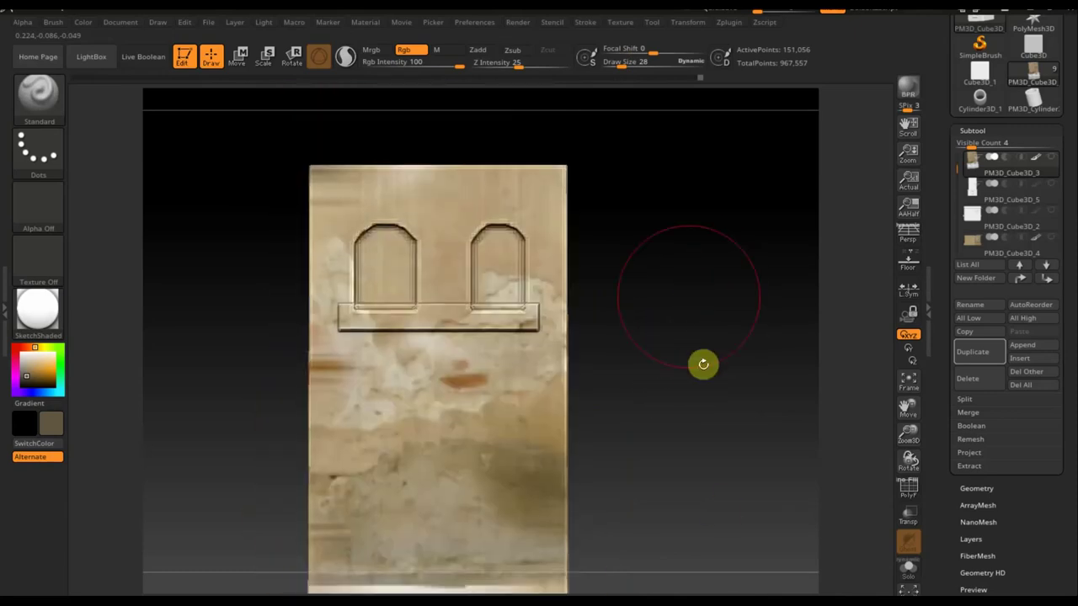
Mask inside both upper arched windows with Draw Size about 5
{"action": "left_click_drag", "start_coordinate": [619, 60], "coordinate": [613, 63]}
{"action": "key", "text": "ctrl"}
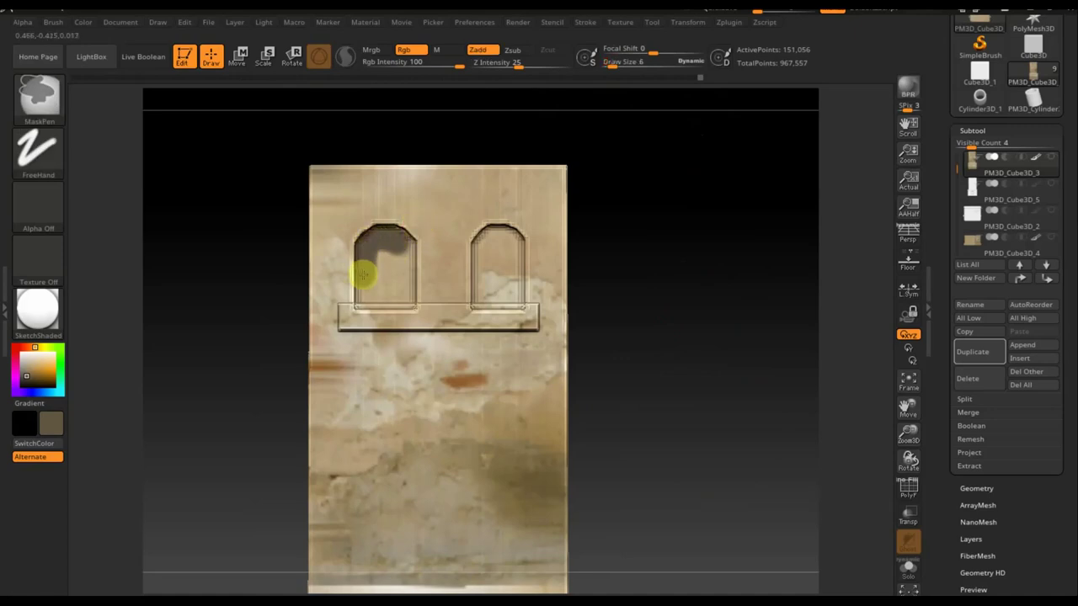
{"action": "left_click_drag", "start_coordinate": [383, 302], "coordinate": [399, 251], "text": "ctrl"}
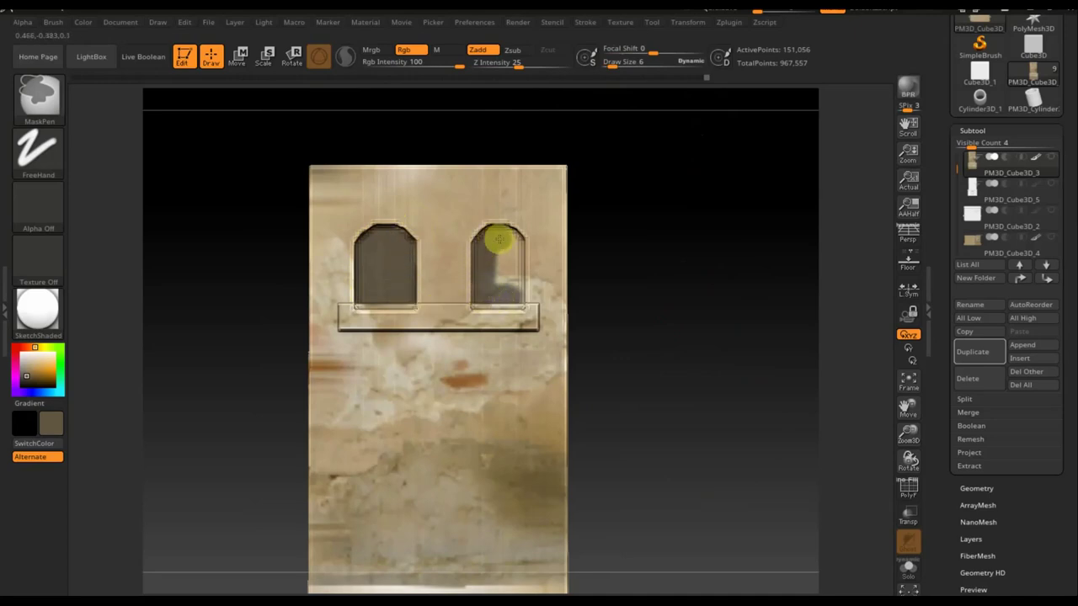
{"action": "mouse_move", "coordinate": [513, 259]}
{"action": "left_mouse_down", "text": "ctrl"}
{"action": "mouse_move", "coordinate": [512, 300]}
{"action": "mouse_move", "coordinate": [495, 257]}
{"action": "mouse_move", "coordinate": [506, 305]}
{"action": "left_mouse_up", "text": "ctrl"}
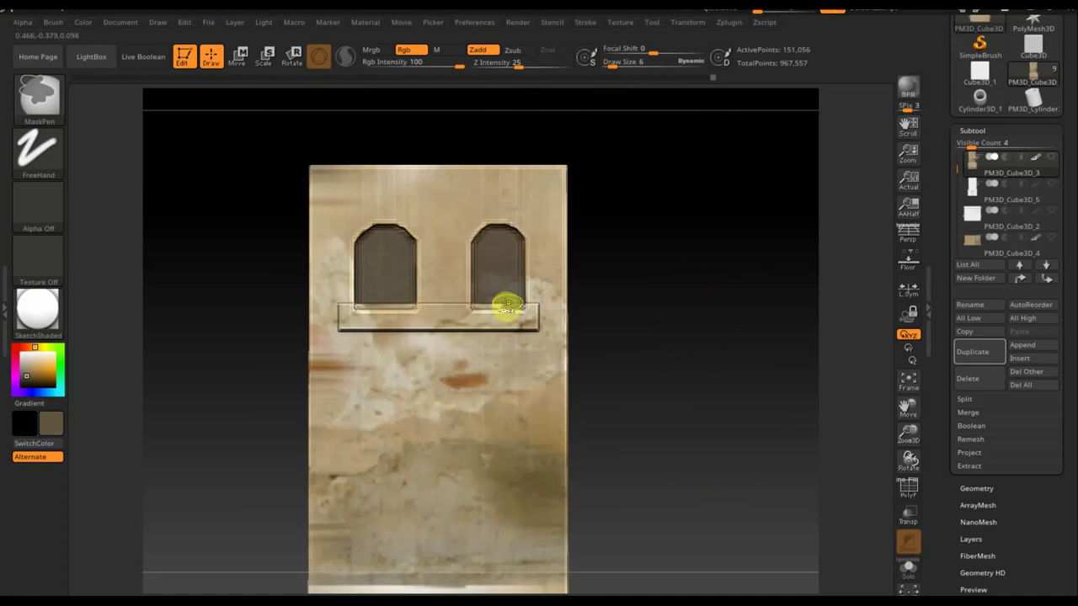
{"action": "left_click_drag", "start_coordinate": [589, 325], "coordinate": [828, 357]}
{"action": "key", "text": "ctrl"}
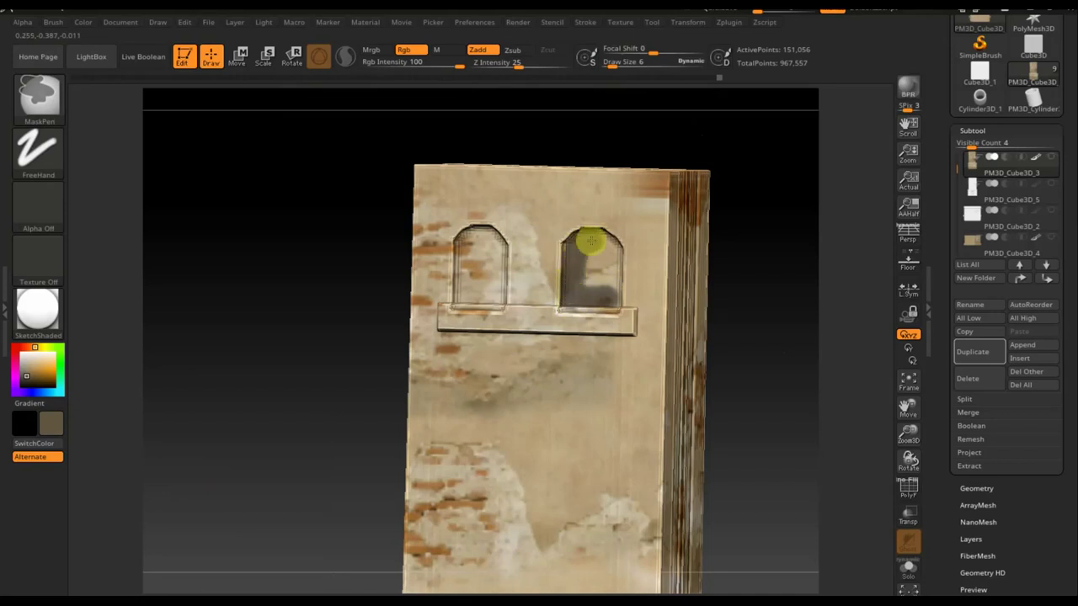
{"action": "mouse_move", "coordinate": [606, 246]}
{"action": "left_mouse_down", "text": "ctrl"}
{"action": "mouse_move", "coordinate": [597, 277]}
{"action": "mouse_move", "coordinate": [582, 257]}
{"action": "mouse_move", "coordinate": [497, 291]}
{"action": "left_mouse_up", "text": "ctrl"}
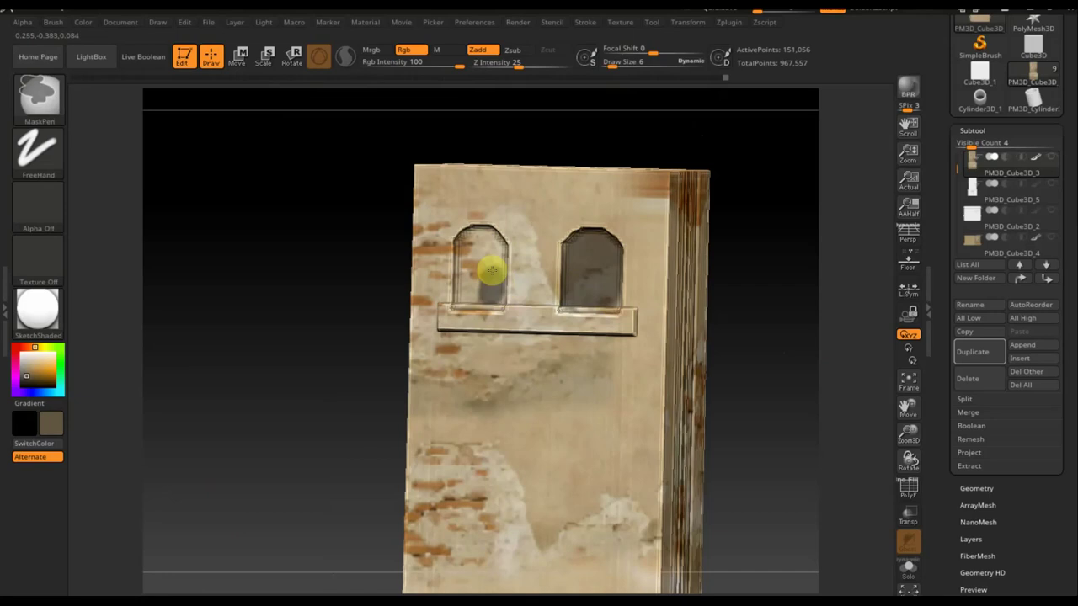
{"action": "left_click_drag", "start_coordinate": [488, 297], "coordinate": [481, 268], "text": "ctrl"}
{"action": "mouse_move", "coordinate": [344, 264]}
{"action": "left_mouse_down", "text": "shift"}
{"action": "mouse_move", "coordinate": [301, 264]}
{"action": "mouse_move", "coordinate": [726, 363]}
{"action": "left_mouse_up", "text": "shift"}
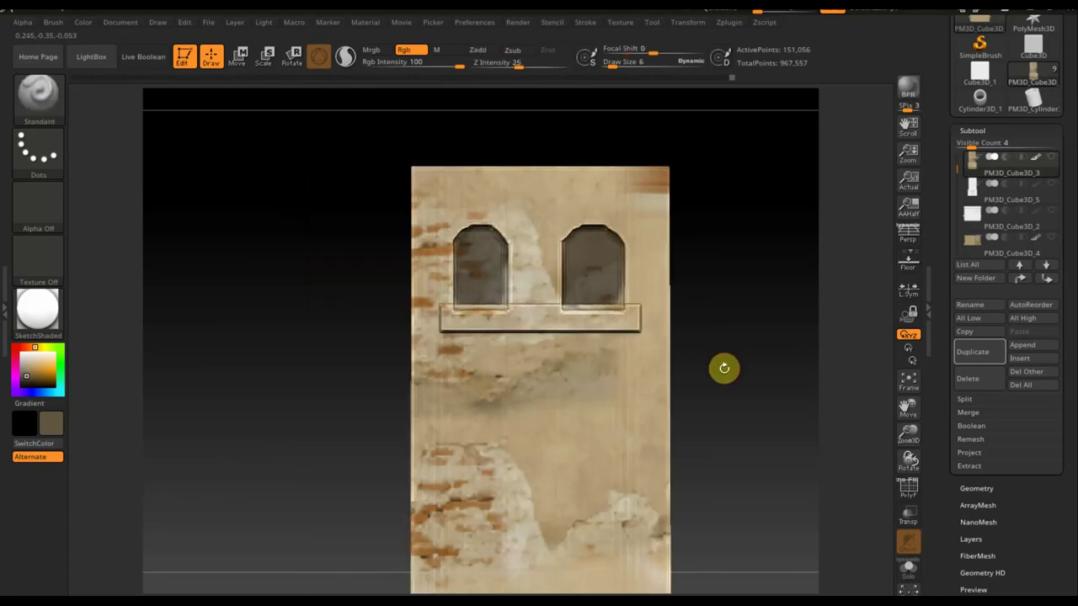
Turn the model to face the base's arched window and start masking it
{"action": "key", "text": "ctrl"}
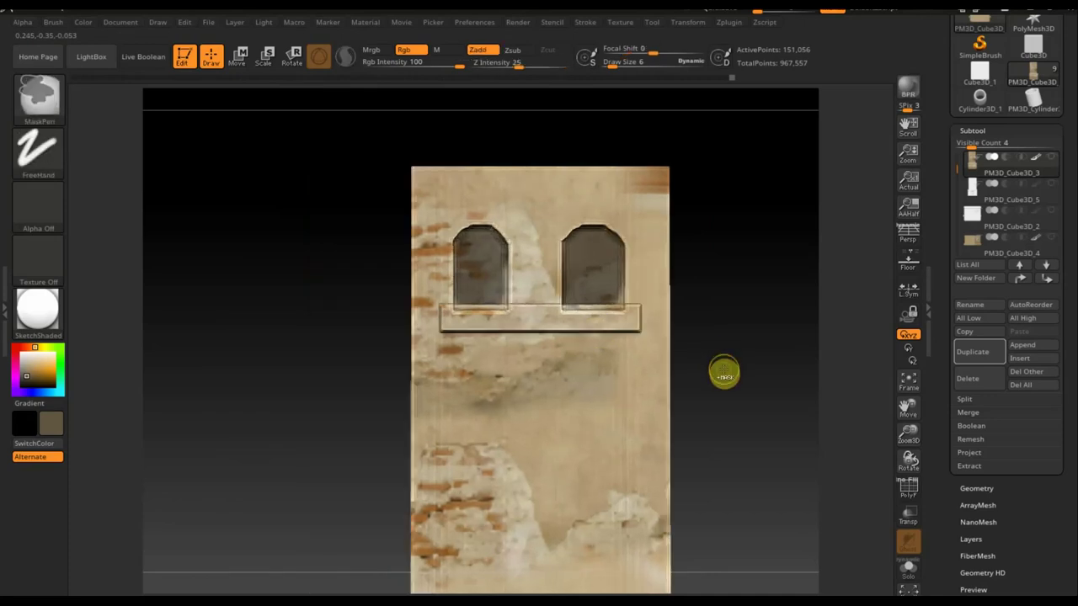
{"action": "left_click_drag", "start_coordinate": [724, 375], "coordinate": [724, 368], "text": "ctrl"}
{"action": "mouse_move", "coordinate": [777, 390]}
{"action": "left_mouse_down", "text": "alt"}
{"action": "mouse_move", "coordinate": [716, 305]}
{"action": "mouse_move", "coordinate": [640, 308]}
{"action": "mouse_move", "coordinate": [714, 328]}
{"action": "left_mouse_up", "text": "alt"}
{"action": "key", "text": "ctrl"}
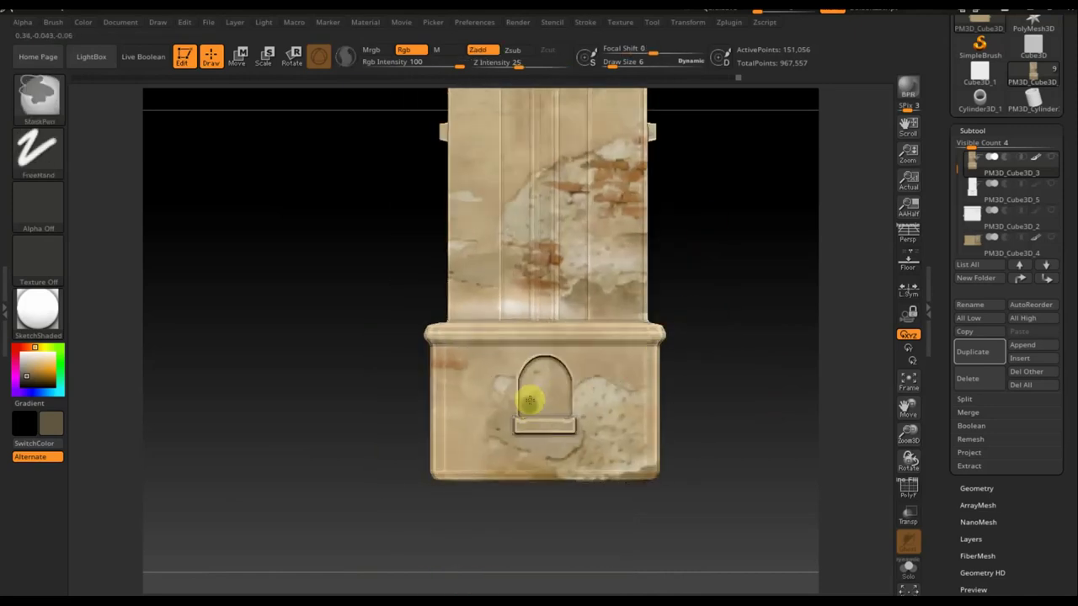
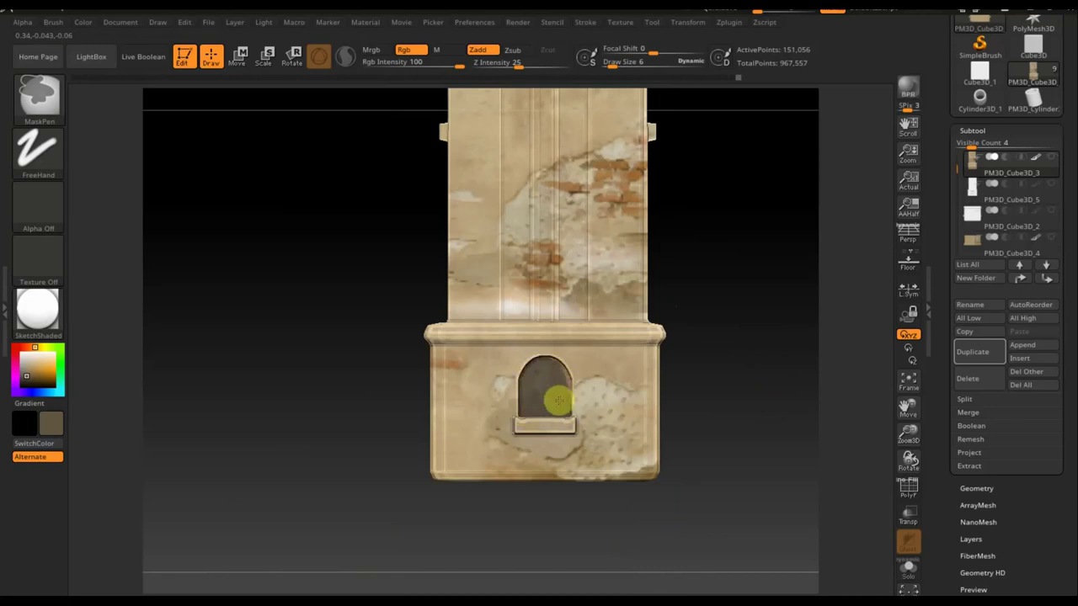
Mask the tower's arched window opening with MaskPen, then clear the mask
{"action": "mouse_move", "coordinate": [632, 378]}
{"action": "right_mouse_down"}
{"action": "mouse_move", "coordinate": [626, 392]}
{"action": "mouse_move", "coordinate": [570, 385]}
{"action": "mouse_move", "coordinate": [539, 394]}
{"action": "right_mouse_up"}
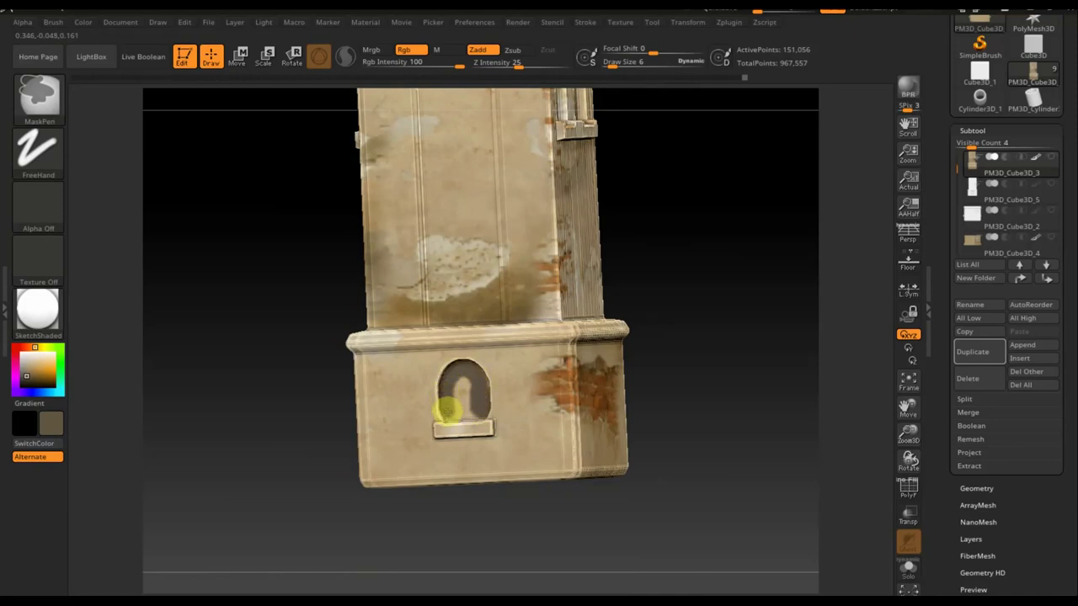
{"action": "mouse_move", "coordinate": [476, 413]}
{"action": "left_mouse_down", "text": "ctrl"}
{"action": "mouse_move", "coordinate": [460, 393]}
{"action": "mouse_move", "coordinate": [475, 378]}
{"action": "mouse_move", "coordinate": [455, 385]}
{"action": "left_mouse_up", "text": "ctrl"}
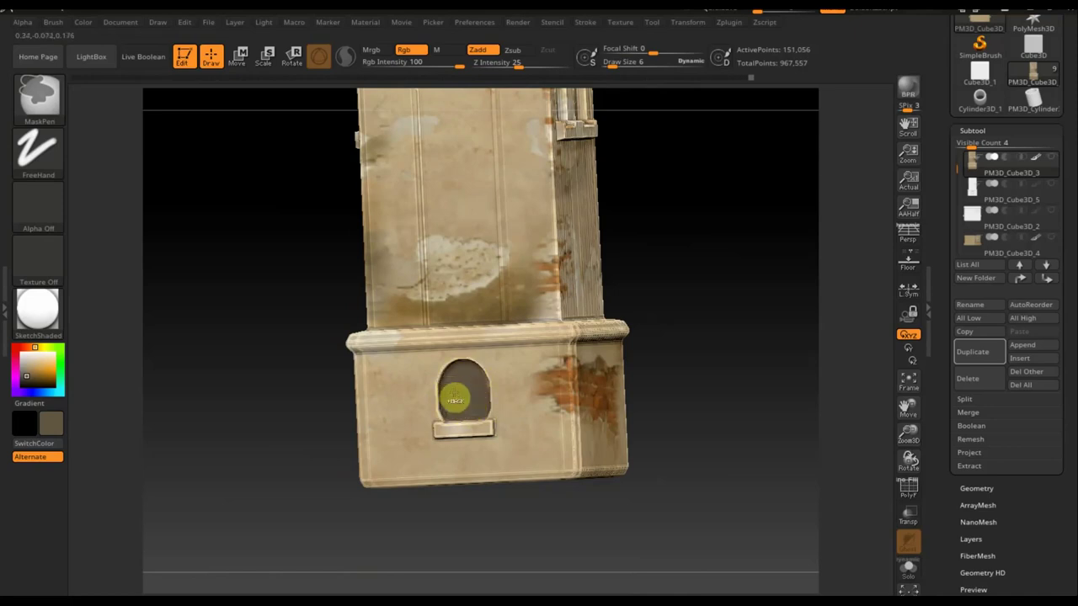
{"action": "left_click_drag", "start_coordinate": [659, 347], "coordinate": [680, 340], "text": "ctrl"}
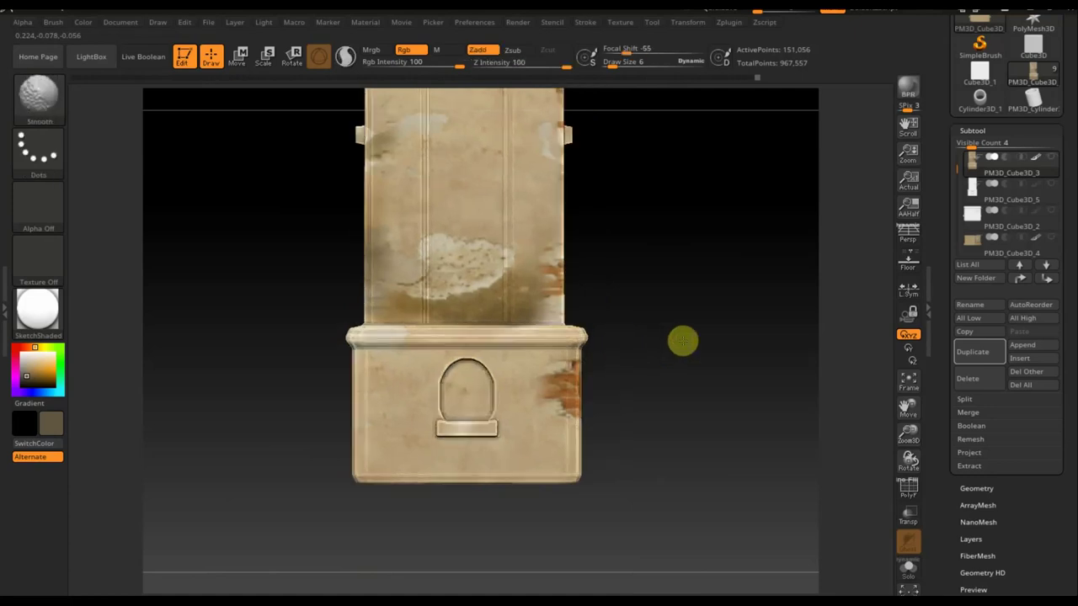
Show all building parts again and orbit to check the column, arch and window pieces
{"action": "left_click", "coordinate": [1052, 244], "text": "shift"}
{"action": "left_click_drag", "start_coordinate": [700, 185], "coordinate": [673, 438]}
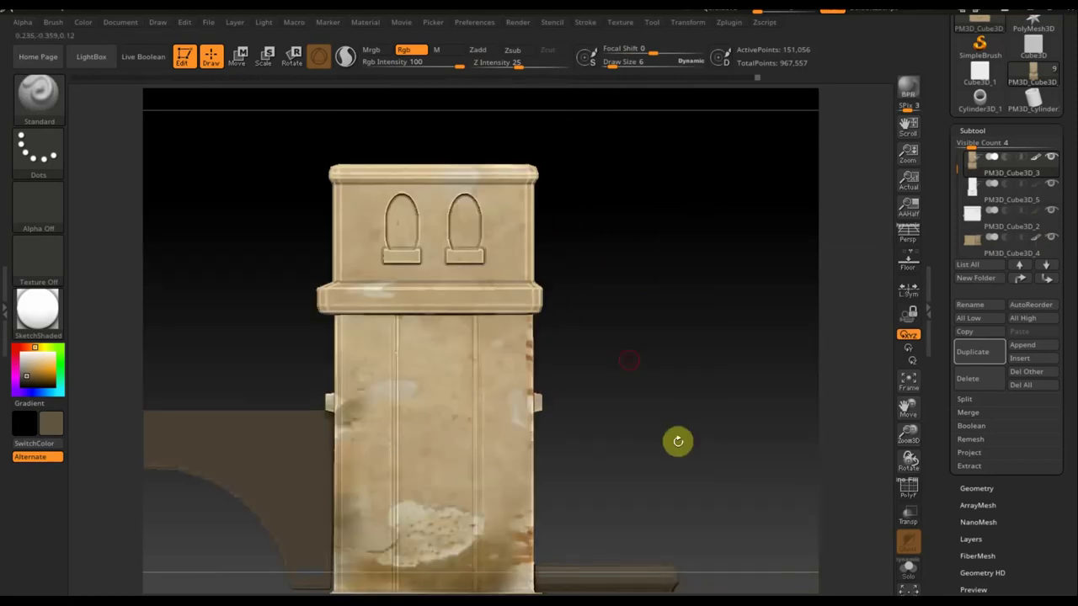
{"action": "mouse_move", "coordinate": [657, 301]}
{"action": "left_mouse_down"}
{"action": "mouse_move", "coordinate": [700, 348]}
{"action": "mouse_move", "coordinate": [730, 337]}
{"action": "left_mouse_up"}
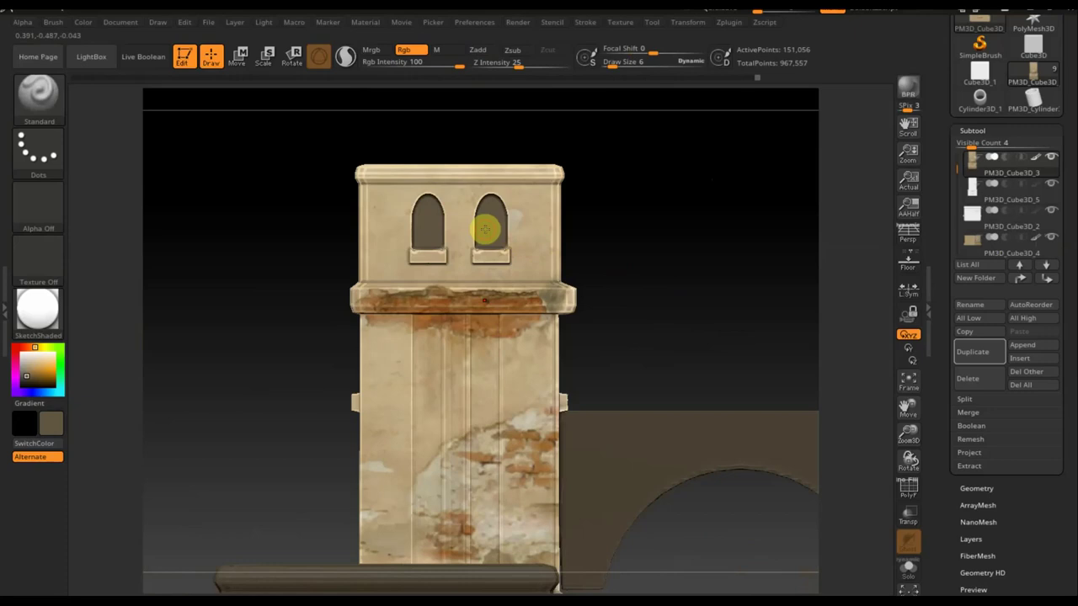
{"action": "mouse_move", "coordinate": [628, 258]}
{"action": "left_mouse_down"}
{"action": "mouse_move", "coordinate": [637, 291]}
{"action": "mouse_move", "coordinate": [631, 247]}
{"action": "mouse_move", "coordinate": [691, 301]}
{"action": "mouse_move", "coordinate": [669, 294]}
{"action": "mouse_move", "coordinate": [724, 325]}
{"action": "left_mouse_up"}
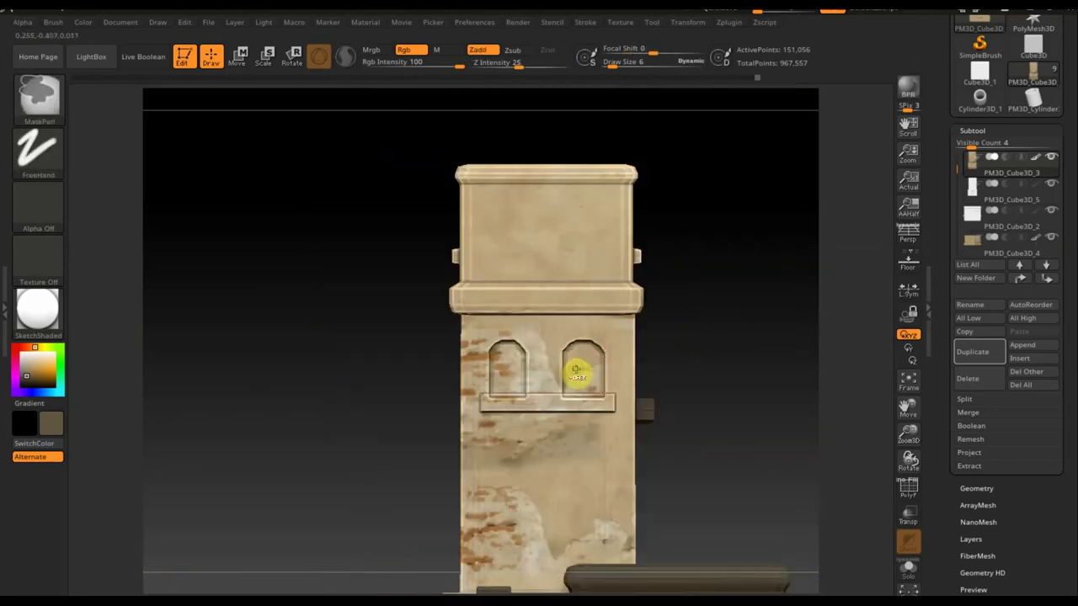
{"action": "left_click", "coordinate": [577, 370], "text": "ctrl+shift"}
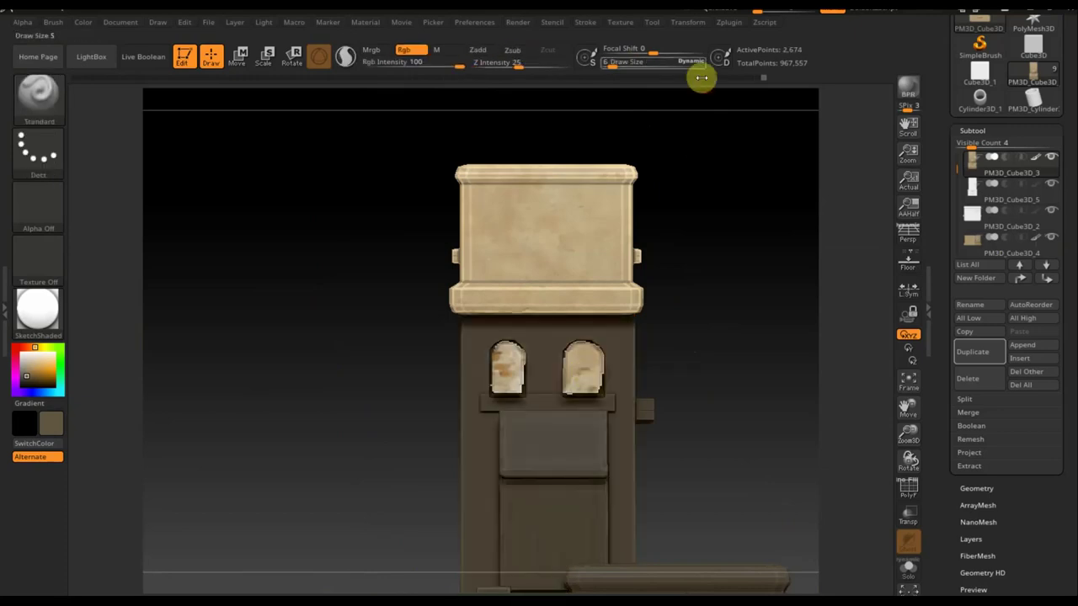
Raise Draw Size to 21, unhide the model and turn it around
{"action": "left_click_drag", "start_coordinate": [613, 64], "coordinate": [621, 64]}
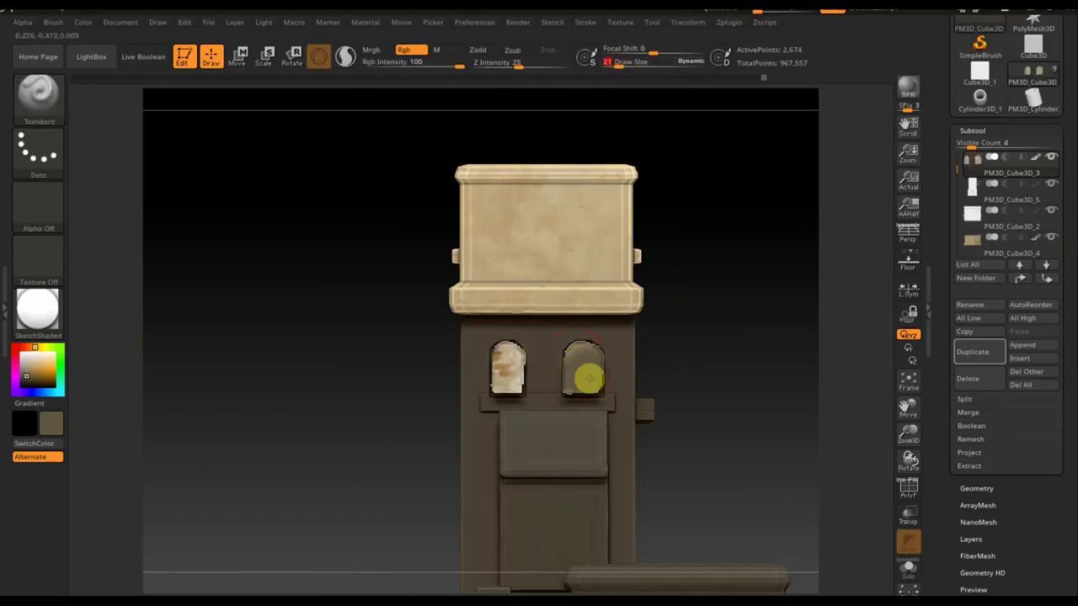
{"action": "left_click", "coordinate": [269, 419], "text": "ctrl+shift"}
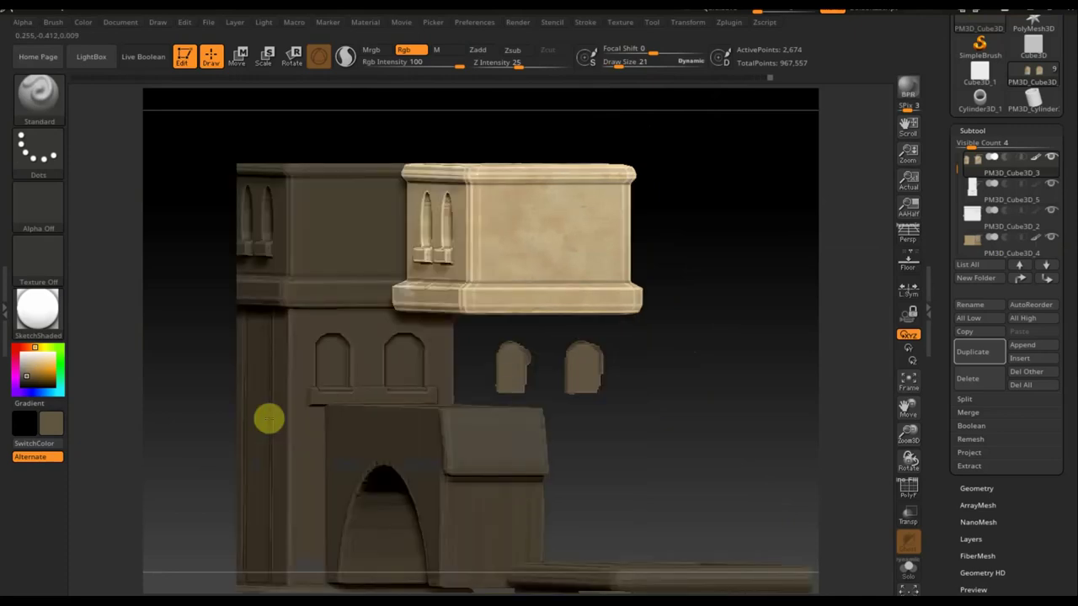
{"action": "left_click_drag", "start_coordinate": [269, 418], "coordinate": [409, 401]}
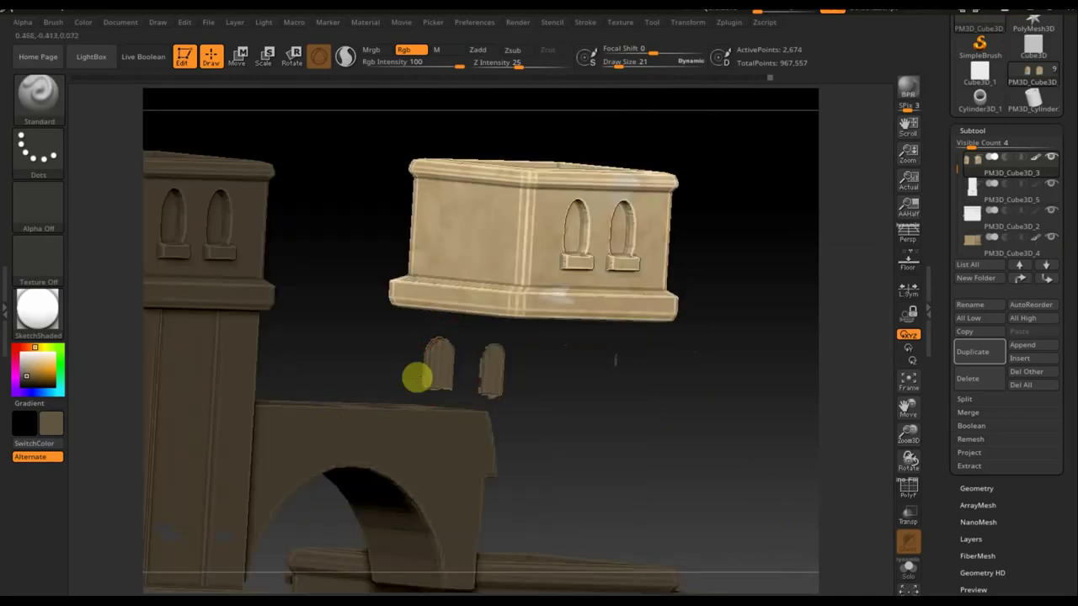
{"action": "mouse_move", "coordinate": [443, 345]}
{"action": "left_mouse_down"}
{"action": "mouse_move", "coordinate": [659, 450]}
{"action": "mouse_move", "coordinate": [765, 389]}
{"action": "mouse_move", "coordinate": [746, 423]}
{"action": "mouse_move", "coordinate": [751, 270]}
{"action": "mouse_move", "coordinate": [736, 284]}
{"action": "mouse_move", "coordinate": [783, 289]}
{"action": "left_mouse_up"}
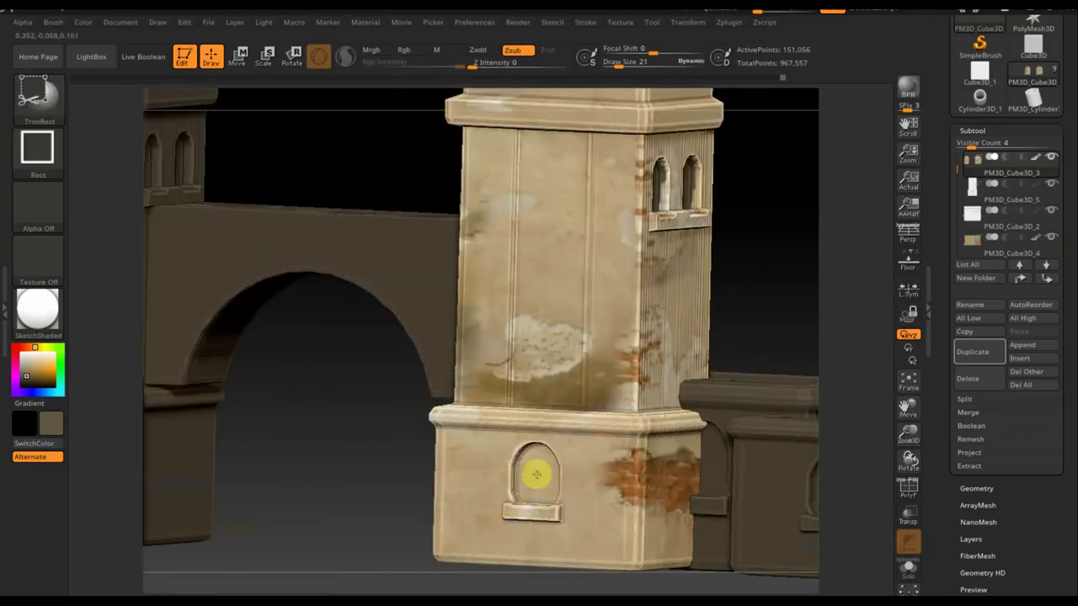
Isolate the window piece alone, then unhide the tower and snap to a front view
{"action": "left_click", "coordinate": [534, 474], "text": "ctrl+shift"}
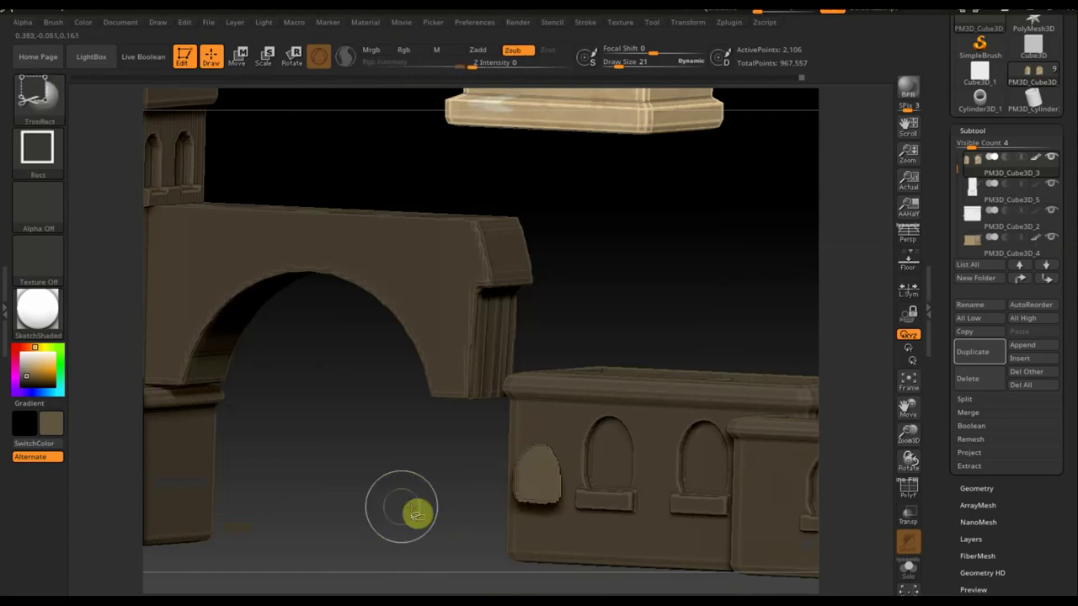
{"action": "left_click", "coordinate": [398, 504], "text": "ctrl+shift"}
{"action": "left_click_drag", "start_coordinate": [395, 502], "coordinate": [547, 532]}
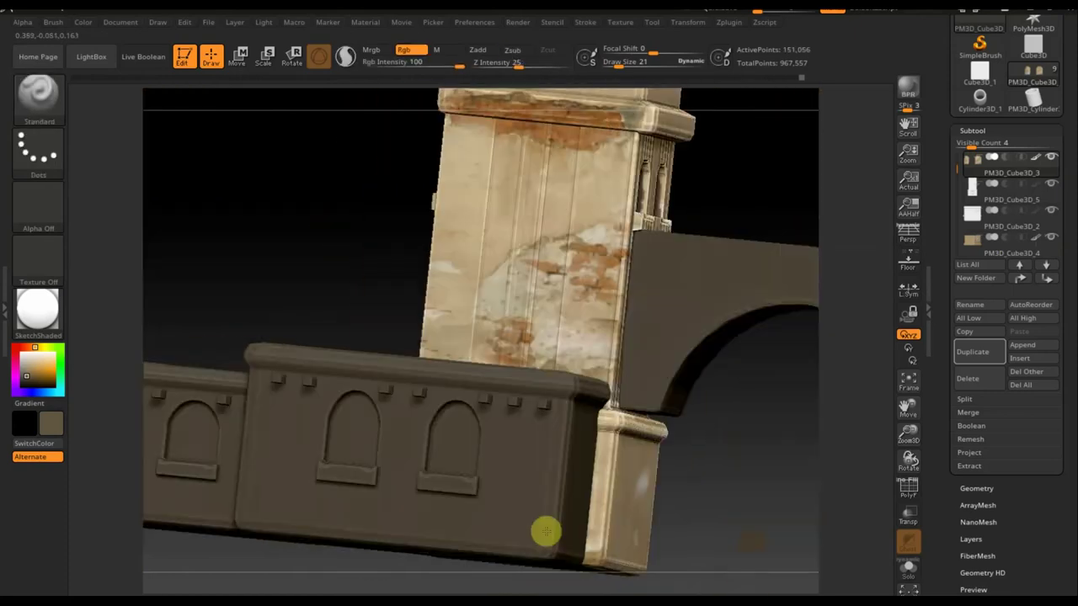
{"action": "mouse_move", "coordinate": [458, 443]}
{"action": "left_mouse_down", "text": "shift"}
{"action": "mouse_move", "coordinate": [317, 272]}
{"action": "mouse_move", "coordinate": [340, 261]}
{"action": "mouse_move", "coordinate": [344, 300]}
{"action": "left_mouse_up", "text": "shift"}
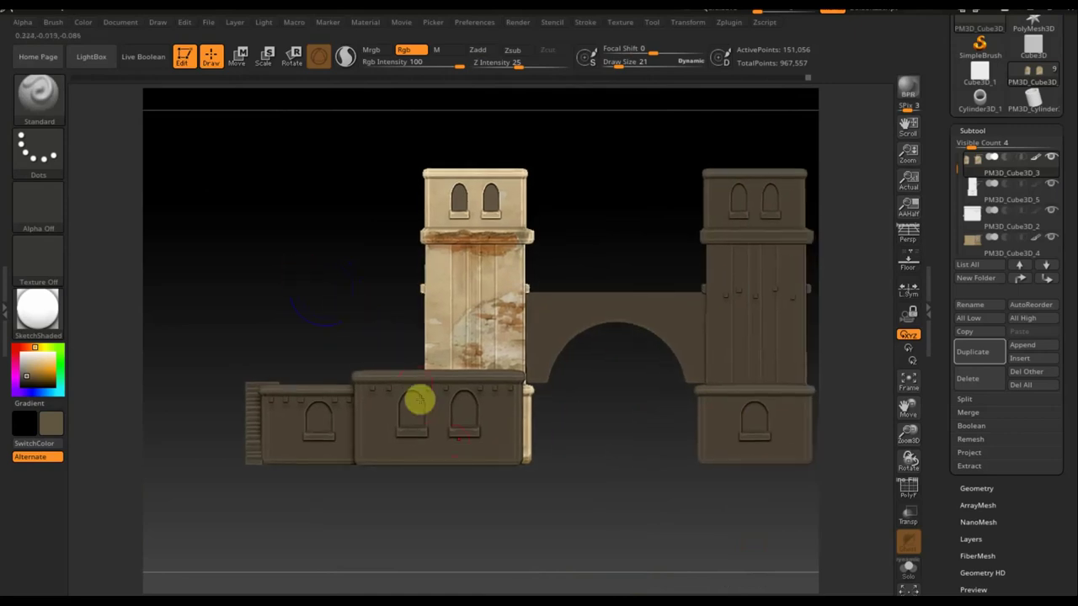
Load the plaster texture image as a Spotlight overlay with the front wall block active
{"action": "left_click", "coordinate": [511, 457], "text": "alt"}
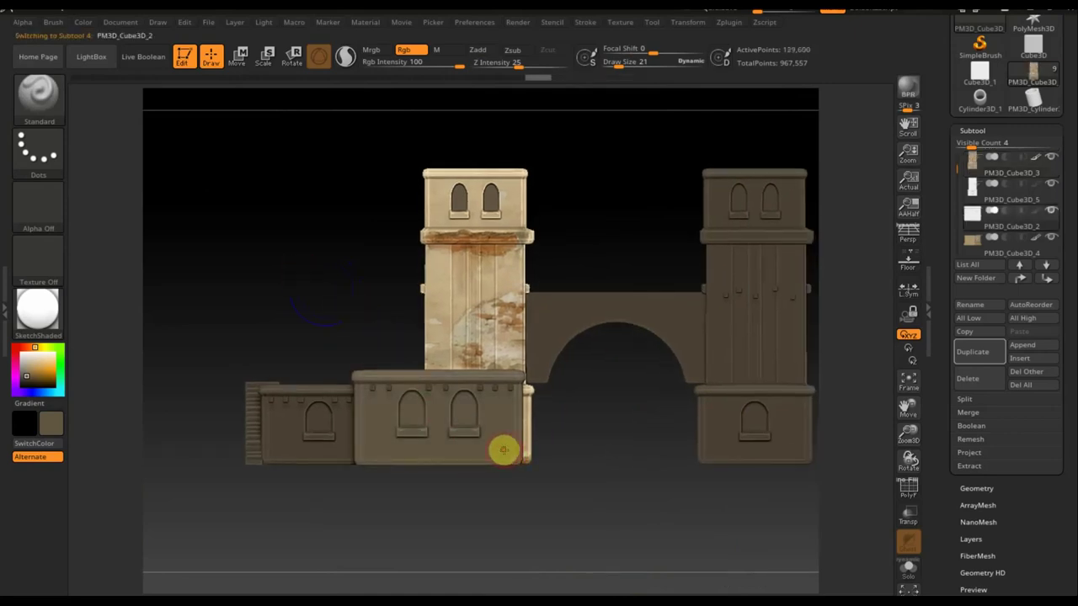
{"action": "key", "text": "ctrl"}
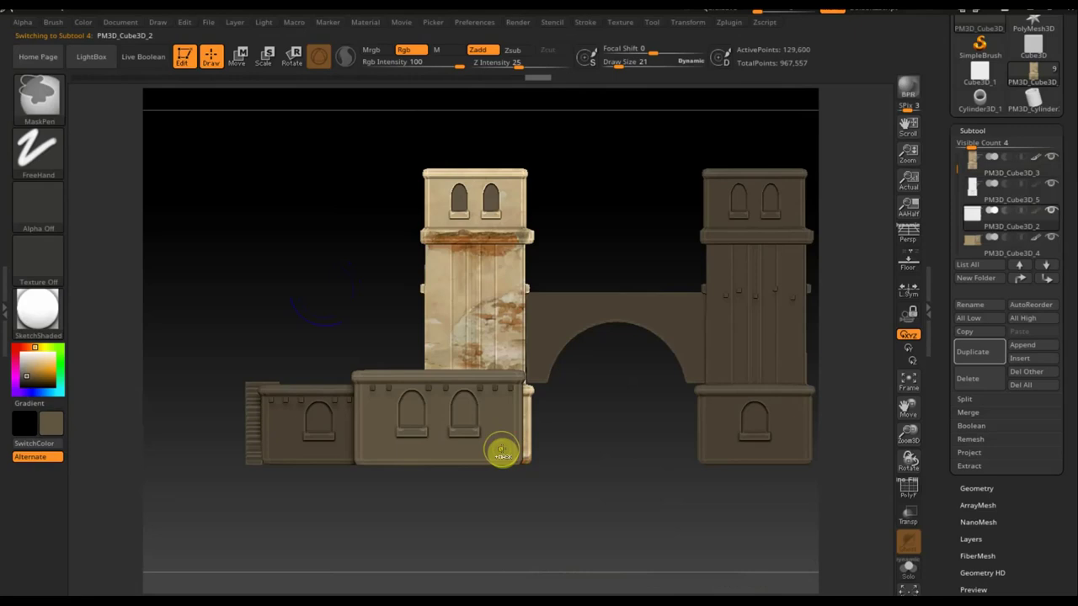
{"action": "key", "text": "shift+z"}
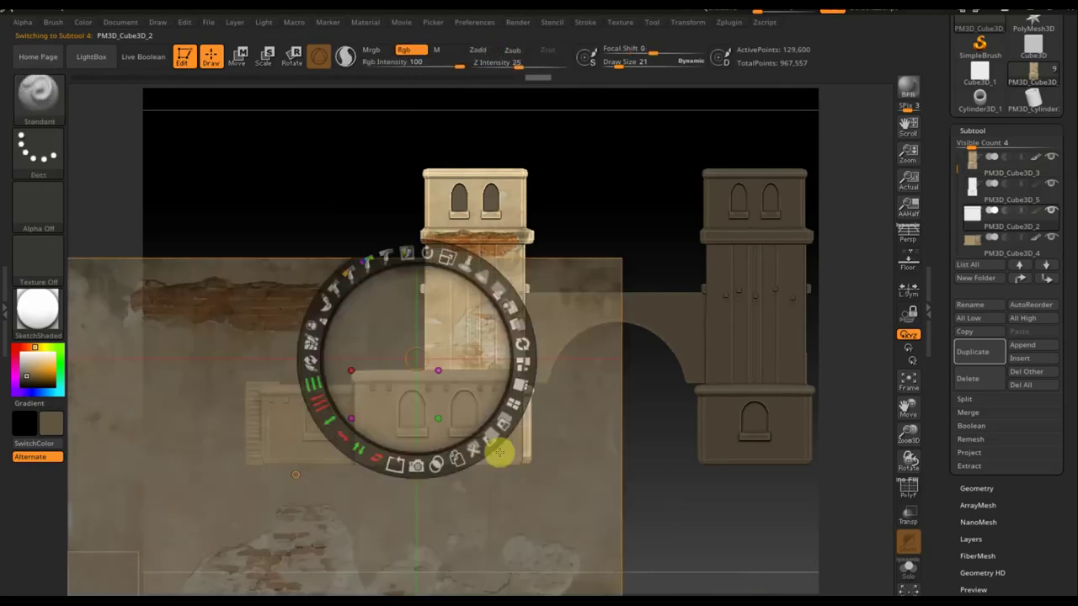
{"action": "key", "text": "z"}
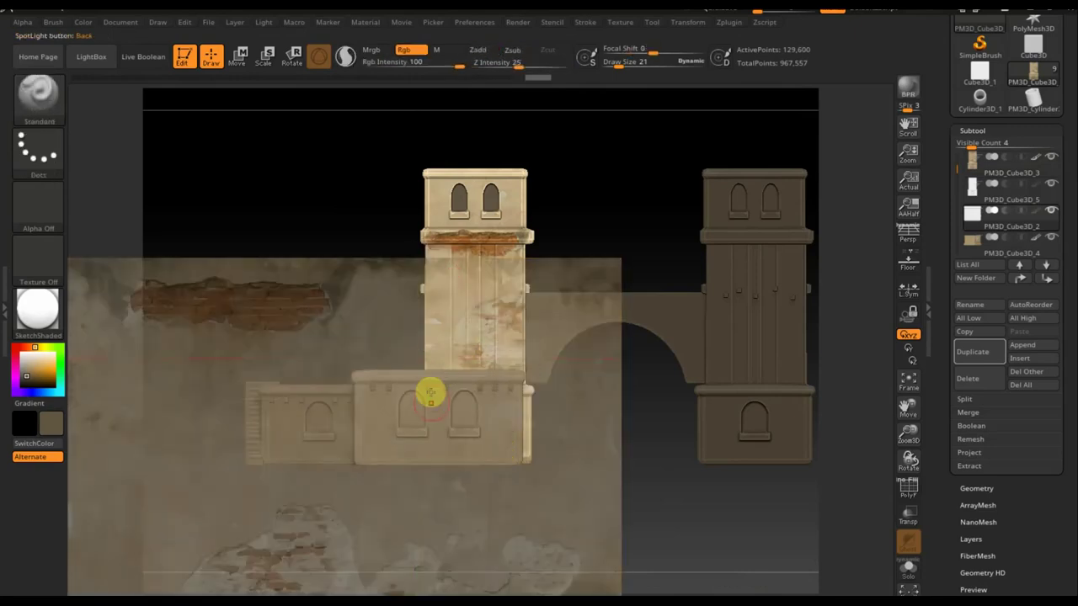
{"action": "left_click_drag", "start_coordinate": [451, 427], "coordinate": [497, 454]}
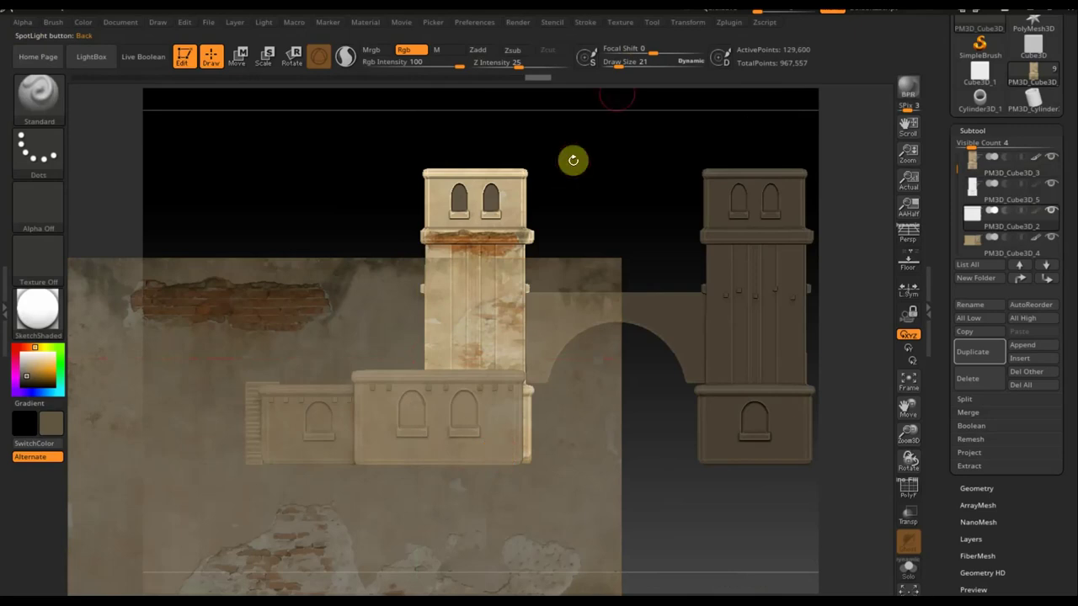
Set Draw Size to 95 and pick the middle and left wall blocks
{"action": "left_click_drag", "start_coordinate": [621, 63], "coordinate": [633, 62]}
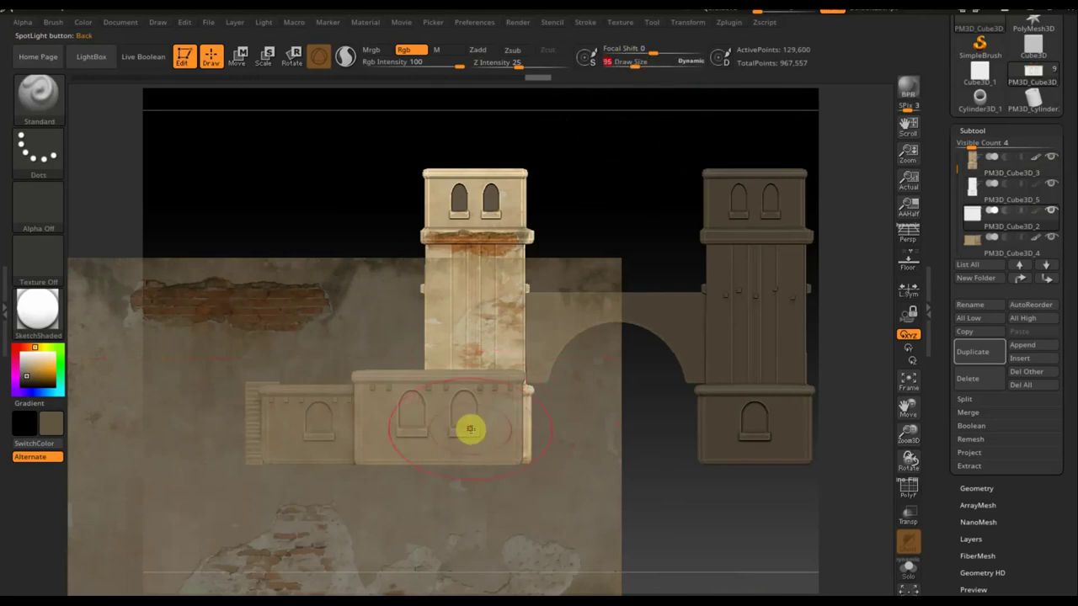
{"action": "left_click", "coordinate": [471, 421], "text": "alt"}
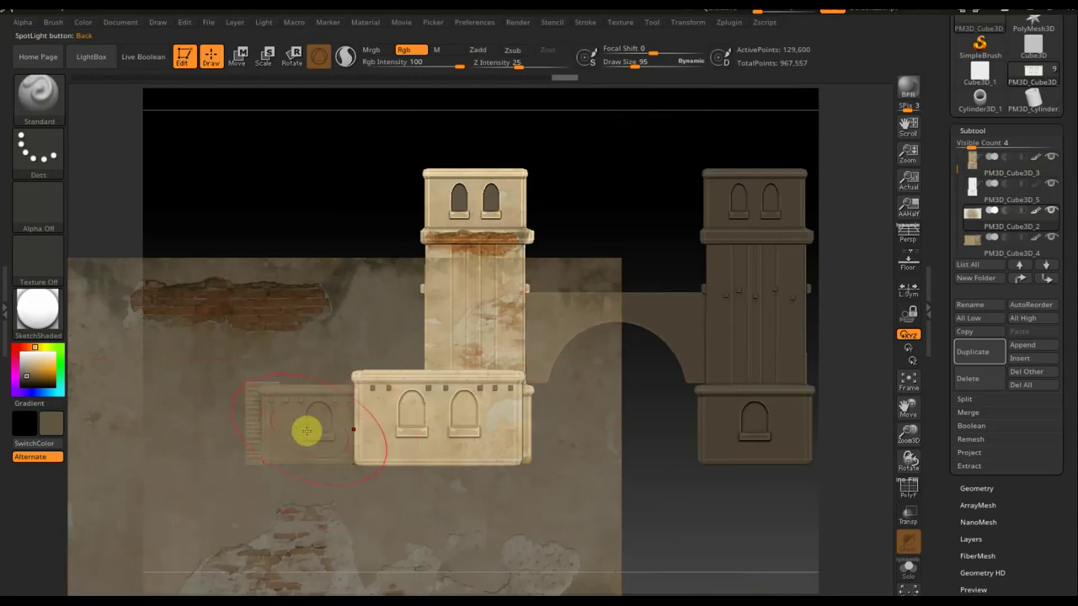
{"action": "left_click", "coordinate": [307, 431], "text": "alt"}
{"action": "mouse_move", "coordinate": [320, 479]}
{"action": "left_mouse_down"}
{"action": "mouse_move", "coordinate": [521, 558]}
{"action": "mouse_move", "coordinate": [558, 551]}
{"action": "mouse_move", "coordinate": [546, 513]}
{"action": "left_mouse_up"}
Move the plaster image higher and shrink it over the lower wall blocks
{"action": "key", "text": "shift+z"}
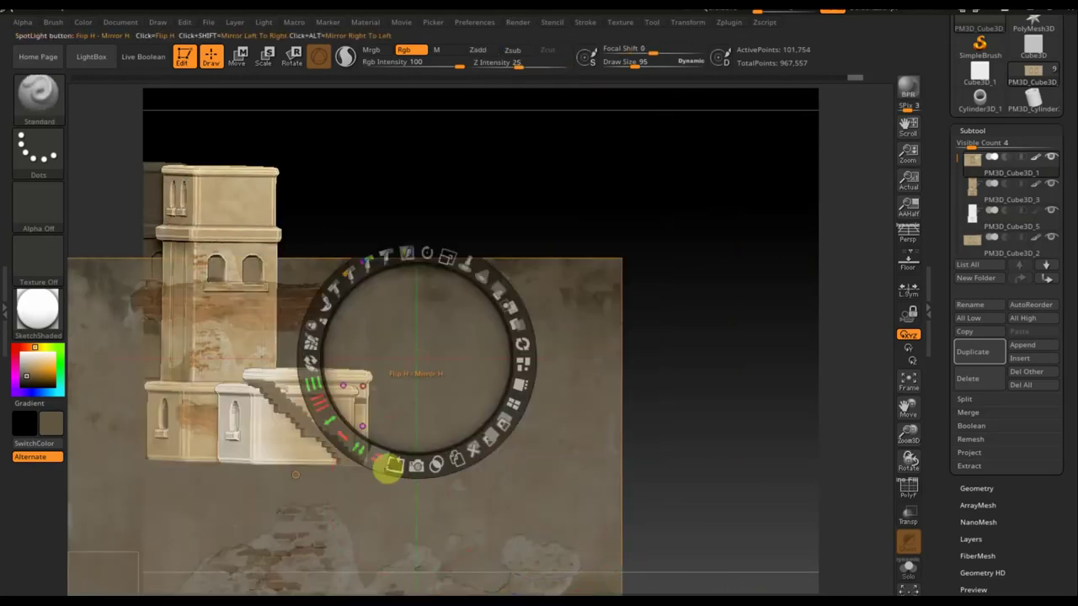
{"action": "left_click_drag", "start_coordinate": [385, 464], "coordinate": [421, 260]}
{"action": "mouse_move", "coordinate": [424, 184]}
{"action": "left_mouse_down"}
{"action": "mouse_move", "coordinate": [385, 149]}
{"action": "mouse_move", "coordinate": [315, 149]}
{"action": "mouse_move", "coordinate": [385, 222]}
{"action": "left_mouse_up"}
{"action": "key", "text": "z"}
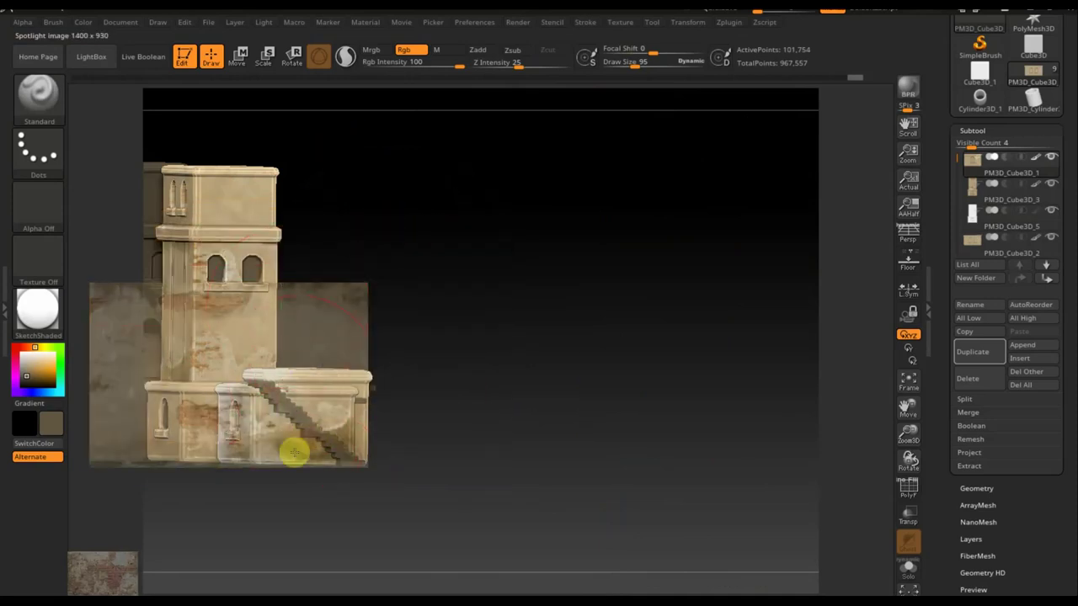
Project the plaster texture onto the front wall block and shift the image up-left
{"action": "mouse_move", "coordinate": [383, 431]}
{"action": "left_mouse_down"}
{"action": "mouse_move", "coordinate": [413, 440]}
{"action": "mouse_move", "coordinate": [440, 496]}
{"action": "left_mouse_up"}
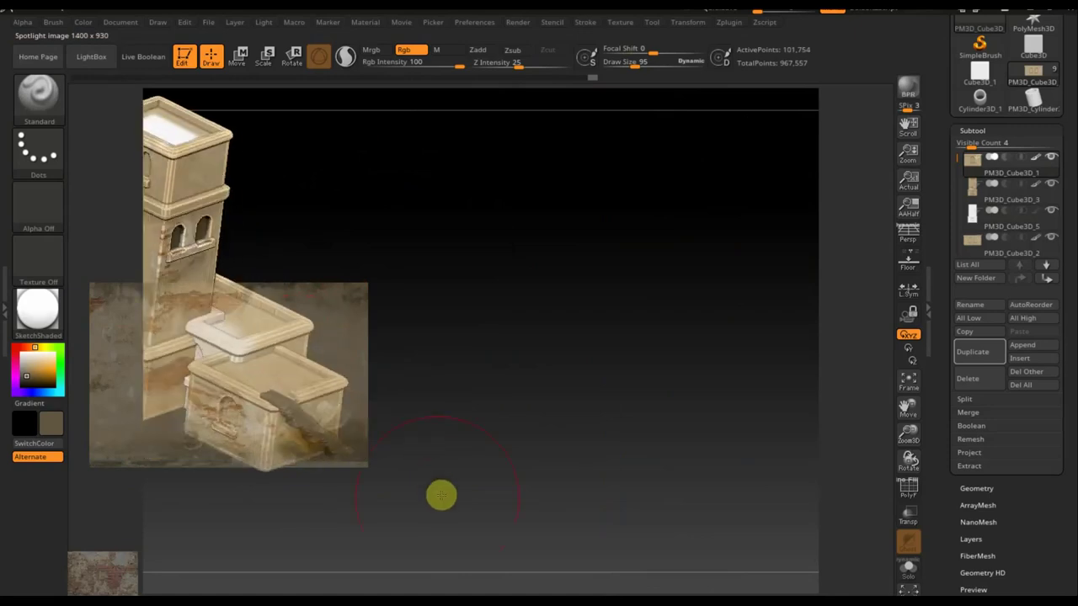
{"action": "left_click_drag", "start_coordinate": [240, 361], "coordinate": [235, 334]}
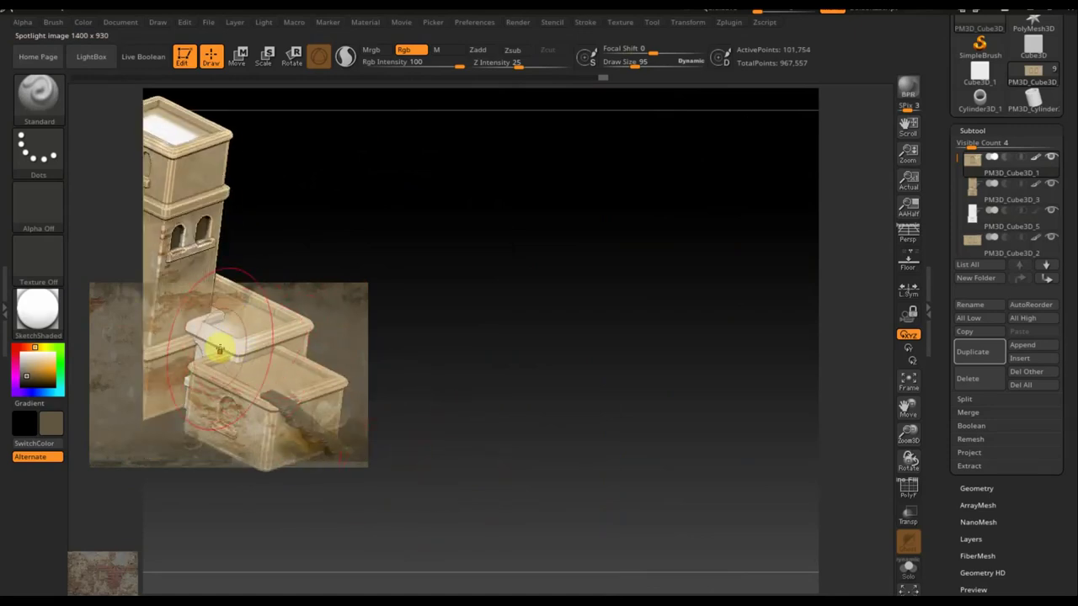
{"action": "left_click", "coordinate": [252, 352], "text": "alt"}
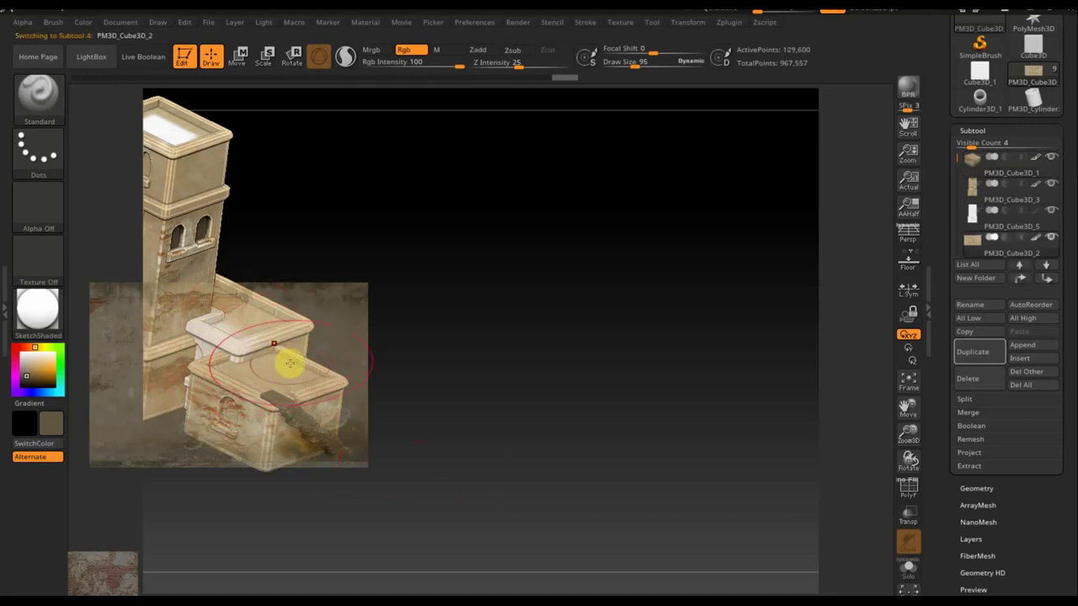
{"action": "key", "text": "z"}
{"action": "left_click_drag", "start_coordinate": [307, 371], "coordinate": [217, 331]}
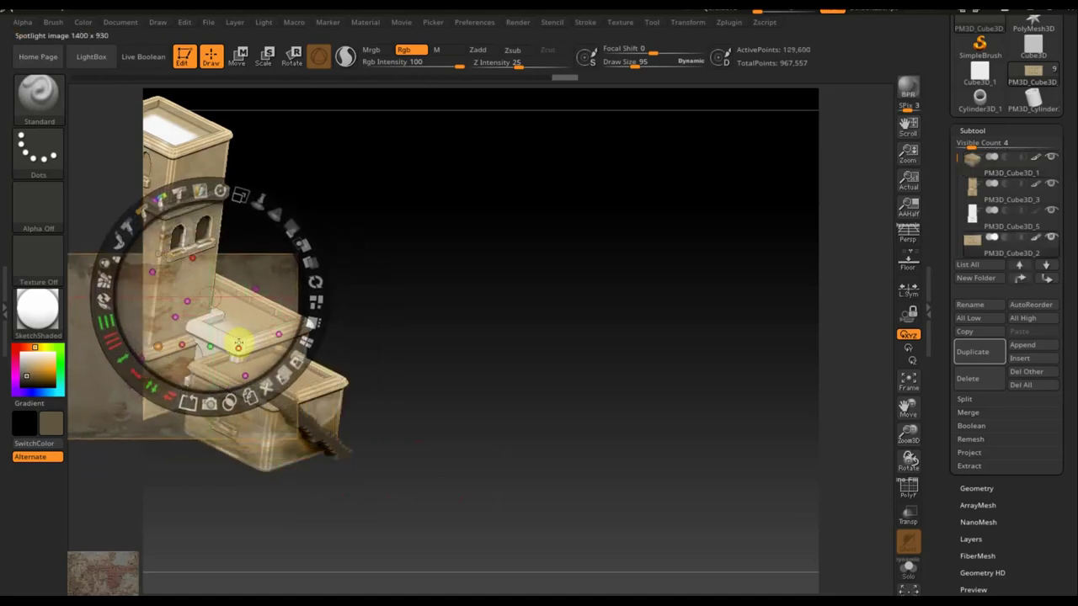
{"action": "key", "text": "z"}
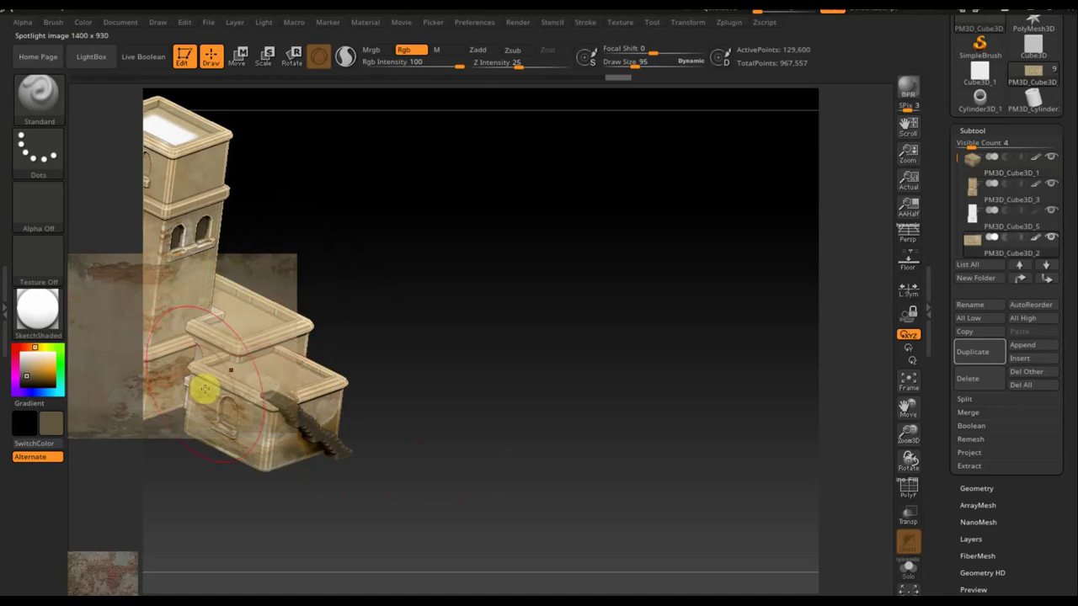
Select PM3D_Cube3D_3 and rotate the model to face the towers and arch bridge
{"action": "mouse_move", "coordinate": [308, 413]}
{"action": "left_mouse_down"}
{"action": "mouse_move", "coordinate": [435, 404]}
{"action": "mouse_move", "coordinate": [440, 266]}
{"action": "mouse_move", "coordinate": [335, 333]}
{"action": "left_mouse_up"}
{"action": "key", "text": "shift"}
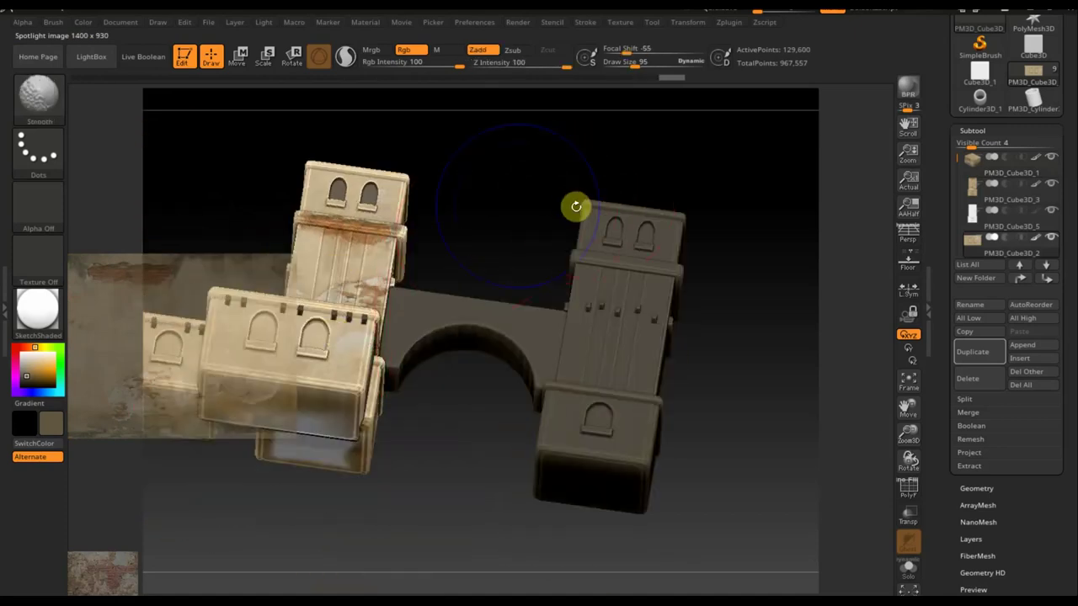
{"action": "left_click_drag", "start_coordinate": [576, 206], "coordinate": [519, 200]}
{"action": "mouse_move", "coordinate": [549, 233]}
{"action": "left_mouse_down"}
{"action": "mouse_move", "coordinate": [503, 213]}
{"action": "mouse_move", "coordinate": [539, 211]}
{"action": "mouse_move", "coordinate": [531, 238]}
{"action": "mouse_move", "coordinate": [447, 228]}
{"action": "left_mouse_up"}
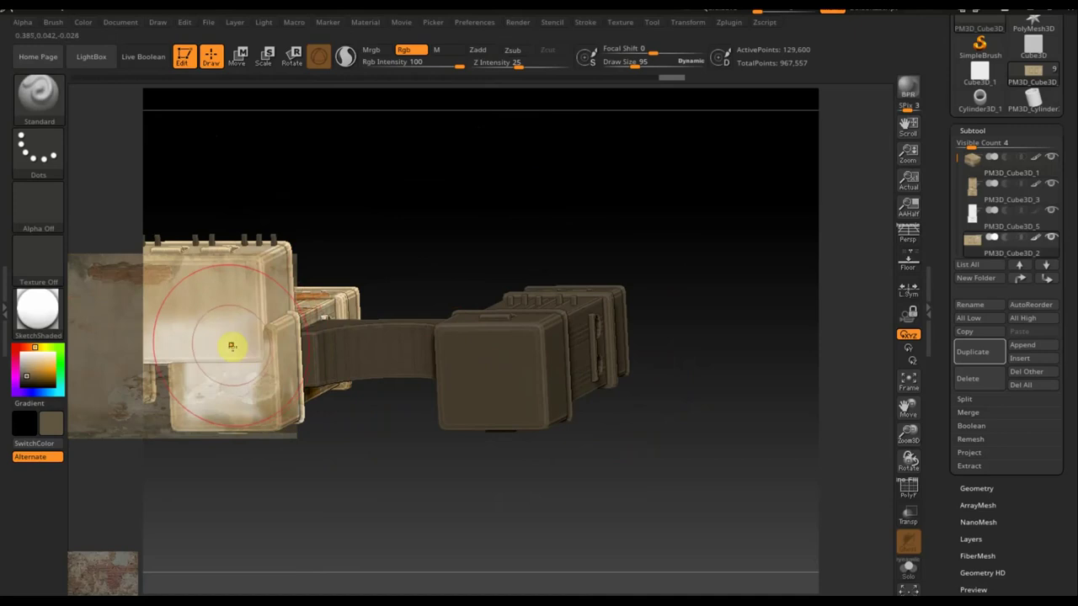
{"action": "left_click", "coordinate": [217, 378], "text": "alt"}
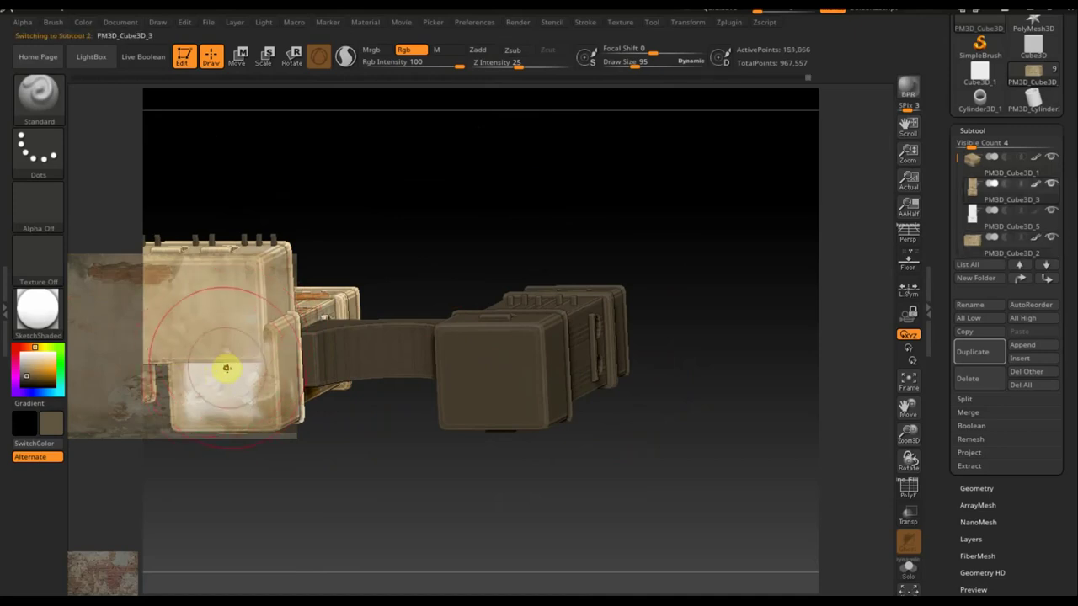
{"action": "mouse_move", "coordinate": [360, 474]}
{"action": "left_mouse_down"}
{"action": "mouse_move", "coordinate": [375, 510]}
{"action": "mouse_move", "coordinate": [606, 564]}
{"action": "mouse_move", "coordinate": [614, 507]}
{"action": "mouse_move", "coordinate": [683, 522]}
{"action": "mouse_move", "coordinate": [769, 520]}
{"action": "mouse_move", "coordinate": [640, 523]}
{"action": "mouse_move", "coordinate": [561, 505]}
{"action": "mouse_move", "coordinate": [599, 556]}
{"action": "mouse_move", "coordinate": [659, 527]}
{"action": "left_mouse_up"}
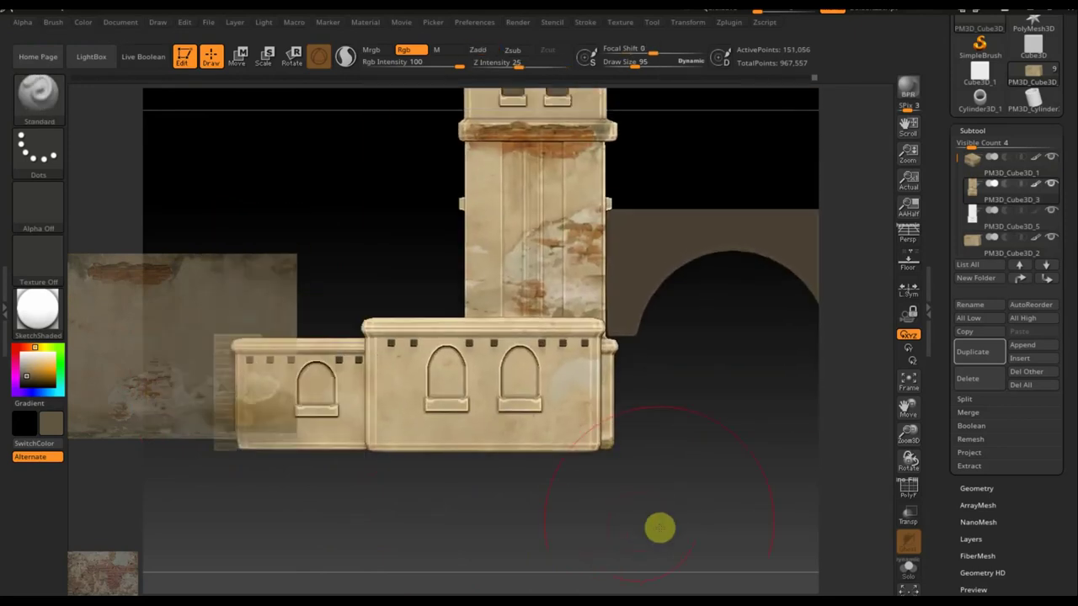
Set Draw Size to 5 and mask the right arched window inset on the lower front wall
{"action": "mouse_move", "coordinate": [645, 61]}
{"action": "left_mouse_down"}
{"action": "mouse_move", "coordinate": [620, 65]}
{"action": "mouse_move", "coordinate": [629, 64]}
{"action": "left_mouse_up"}
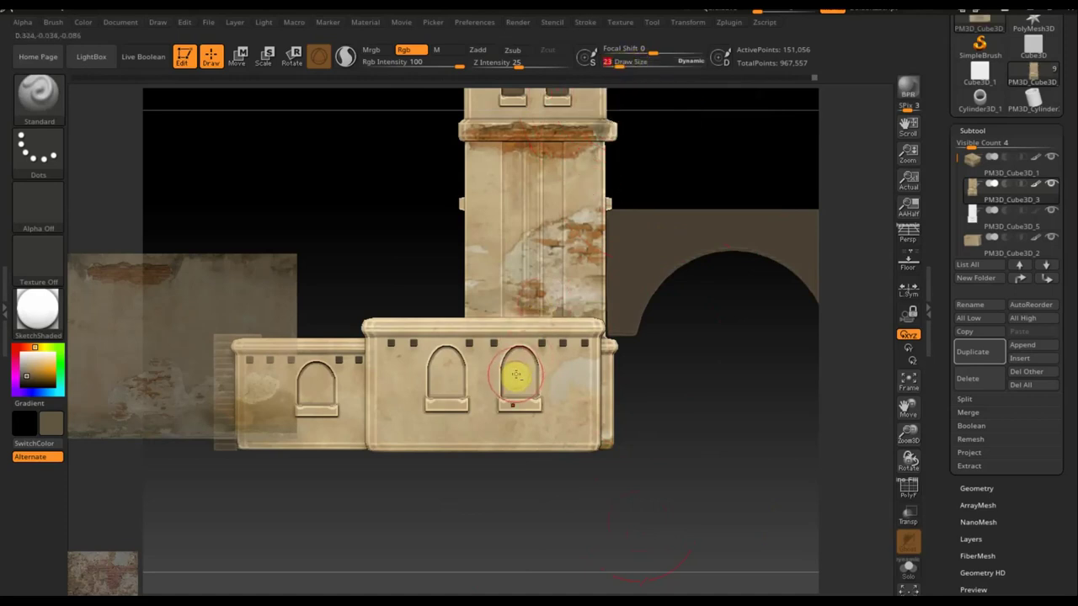
{"action": "left_click_drag", "start_coordinate": [623, 64], "coordinate": [615, 65]}
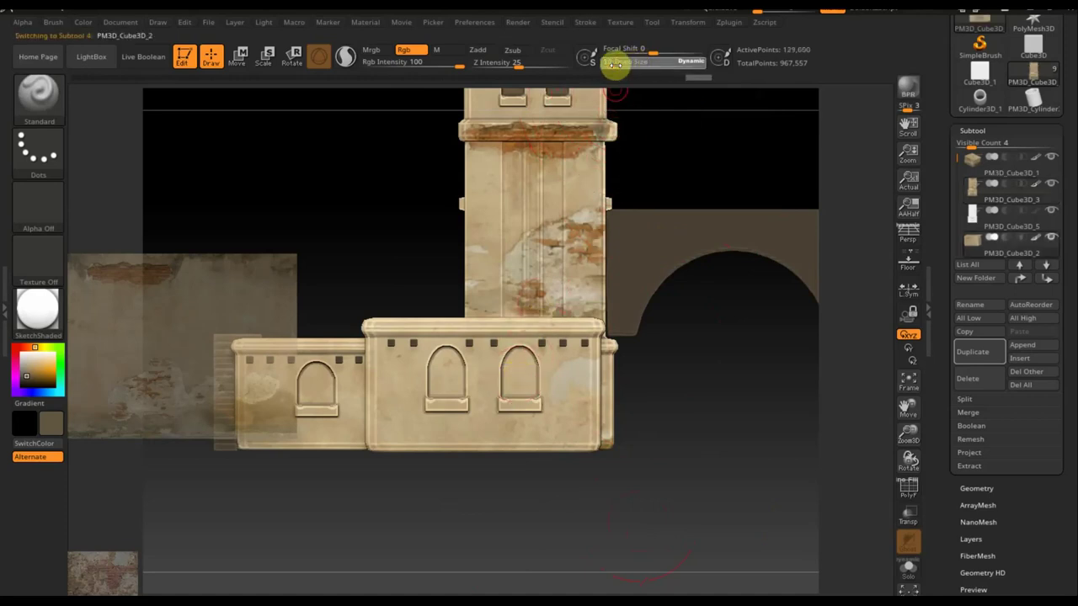
{"action": "key", "text": "ctrl"}
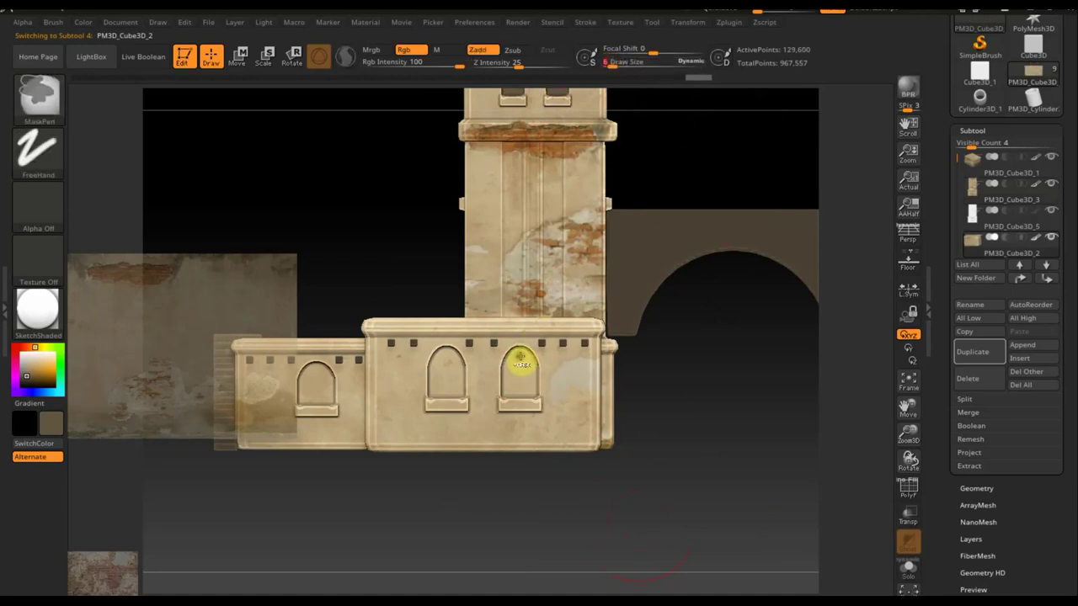
{"action": "left_click_drag", "start_coordinate": [520, 360], "coordinate": [509, 387], "text": "ctrl"}
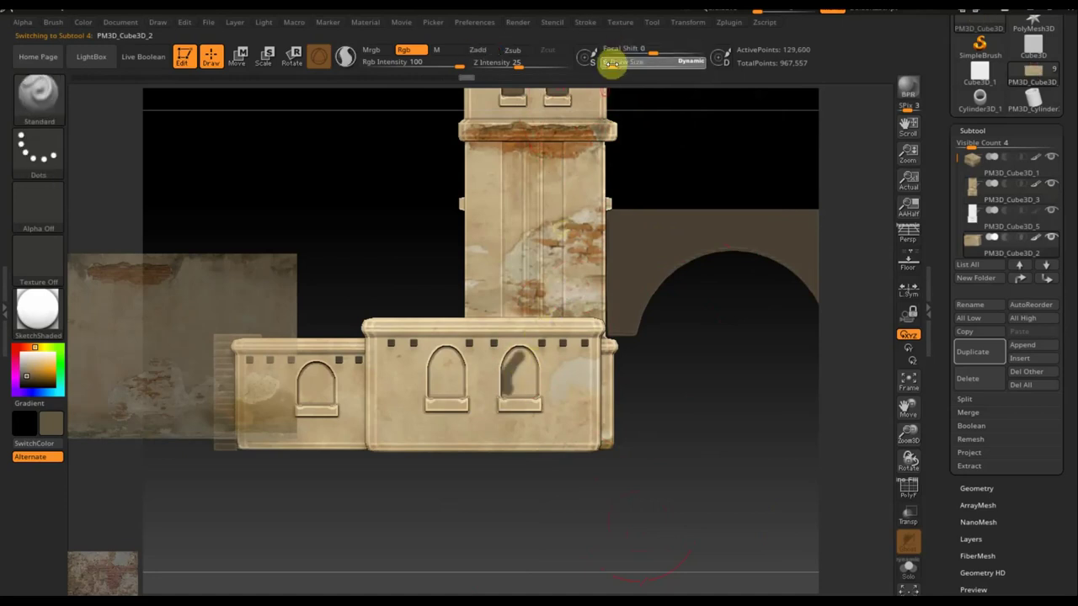
{"action": "key", "text": "ctrl"}
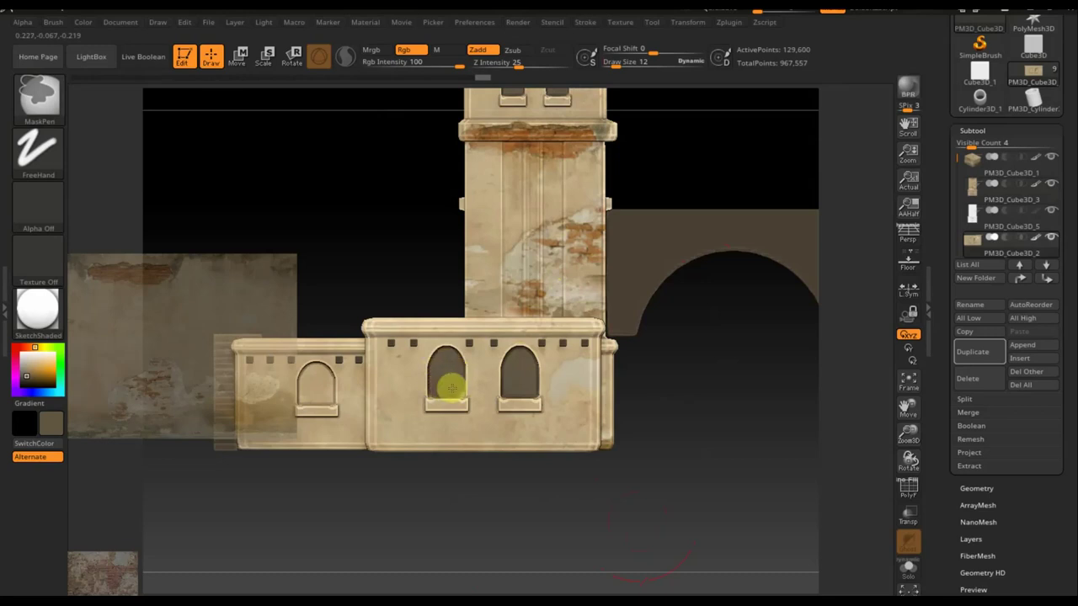
{"action": "key", "text": "ctrl"}
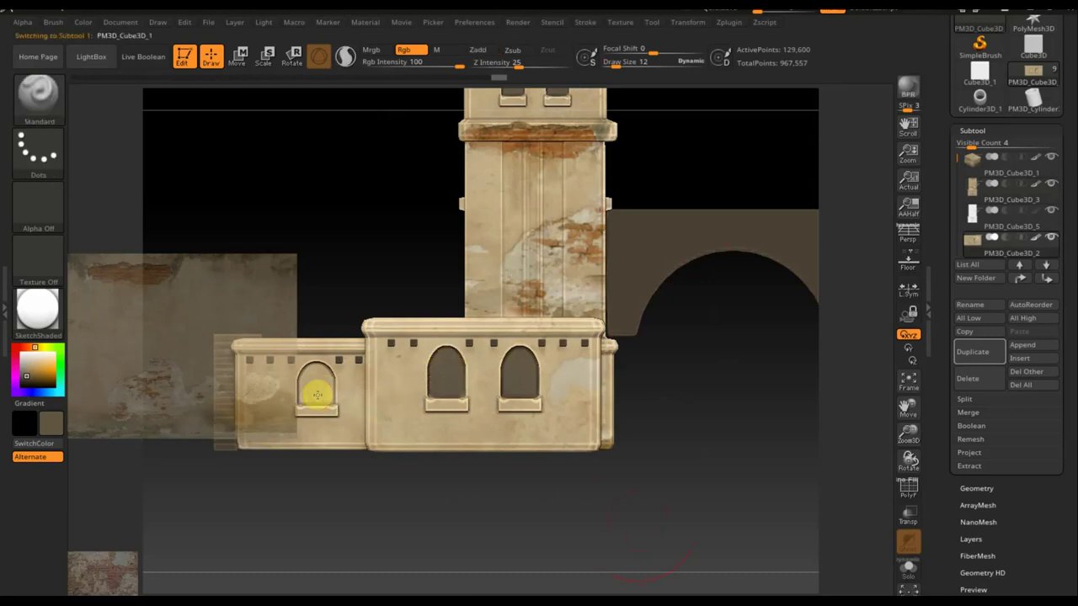
Mask the left lower block's window insets and blur the mask on the two-window block
{"action": "left_click", "coordinate": [320, 396], "text": "alt"}
{"action": "key", "text": "ctrl"}
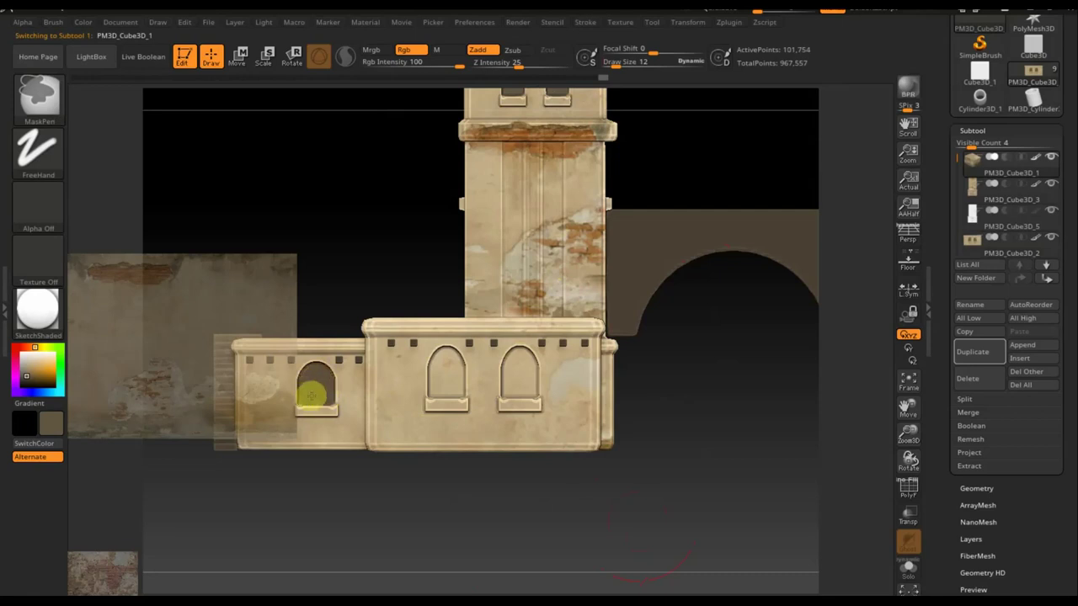
{"action": "key", "text": "ctrl"}
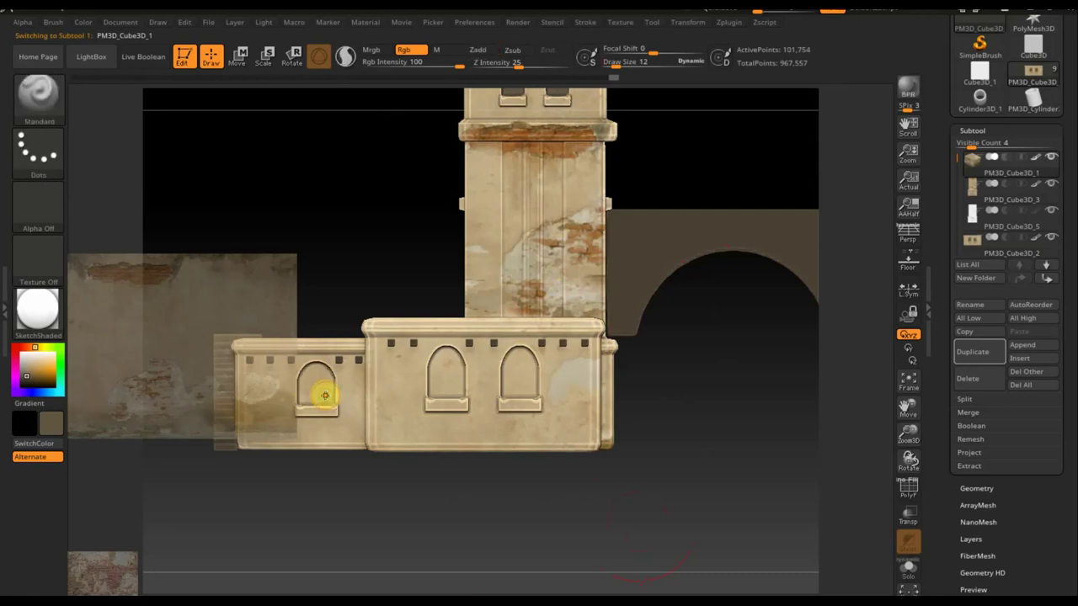
{"action": "key", "text": "ctrl"}
{"action": "key", "text": "ctrl"}
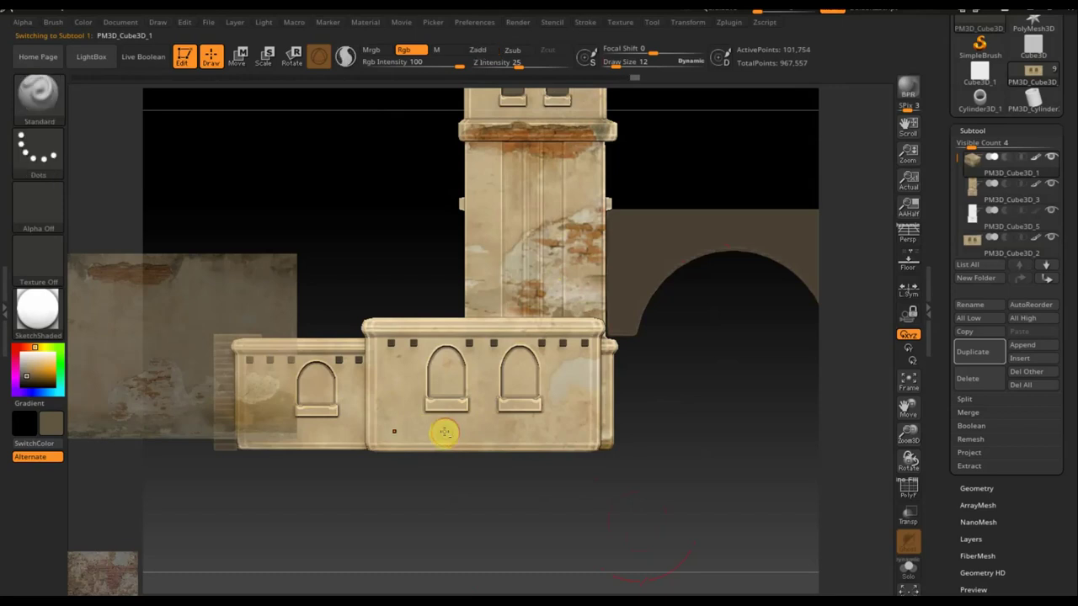
{"action": "left_click", "coordinate": [444, 433], "text": "alt"}
{"action": "left_click", "coordinate": [445, 432], "text": "ctrl"}
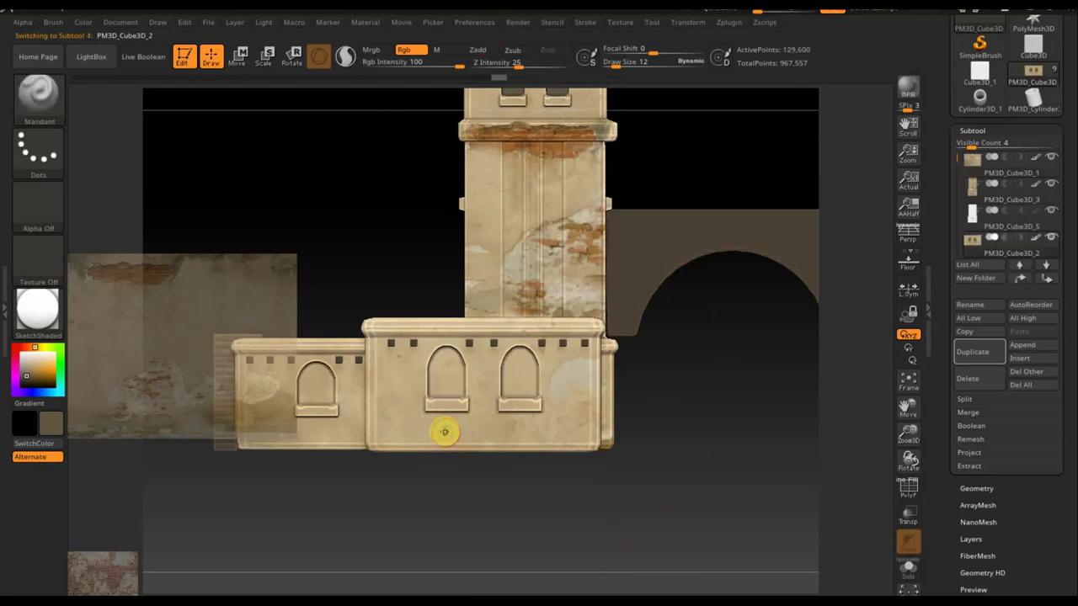
{"action": "mouse_move", "coordinate": [580, 513]}
{"action": "left_mouse_down"}
{"action": "mouse_move", "coordinate": [705, 532]}
{"action": "mouse_move", "coordinate": [719, 523]}
{"action": "mouse_move", "coordinate": [682, 490]}
{"action": "left_mouse_up"}
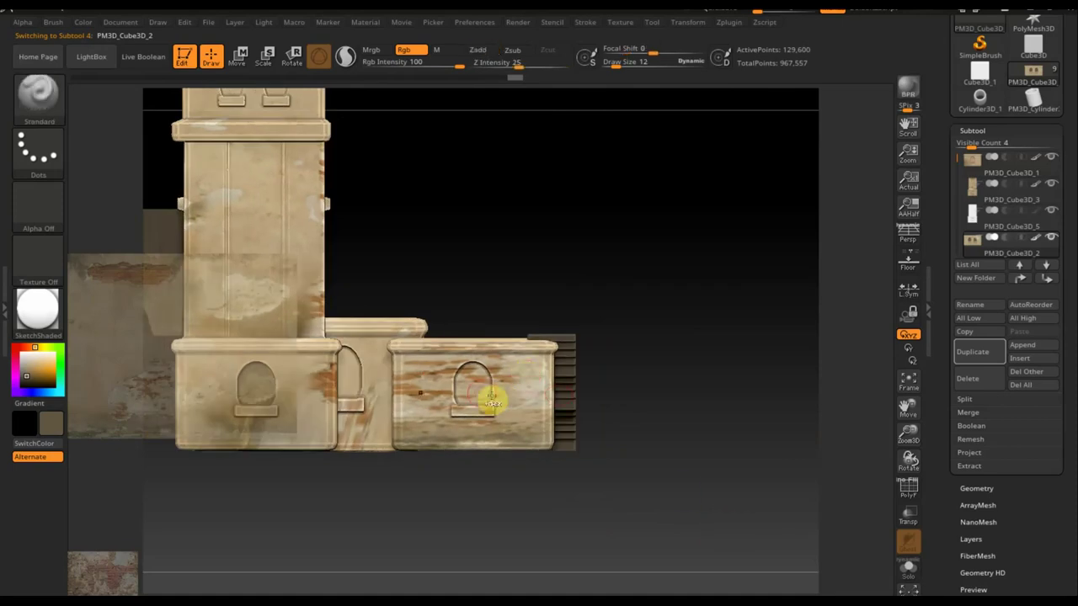
Hide the plaster overlay and continue masking the window insets on the side block
{"action": "key", "text": "ctrl"}
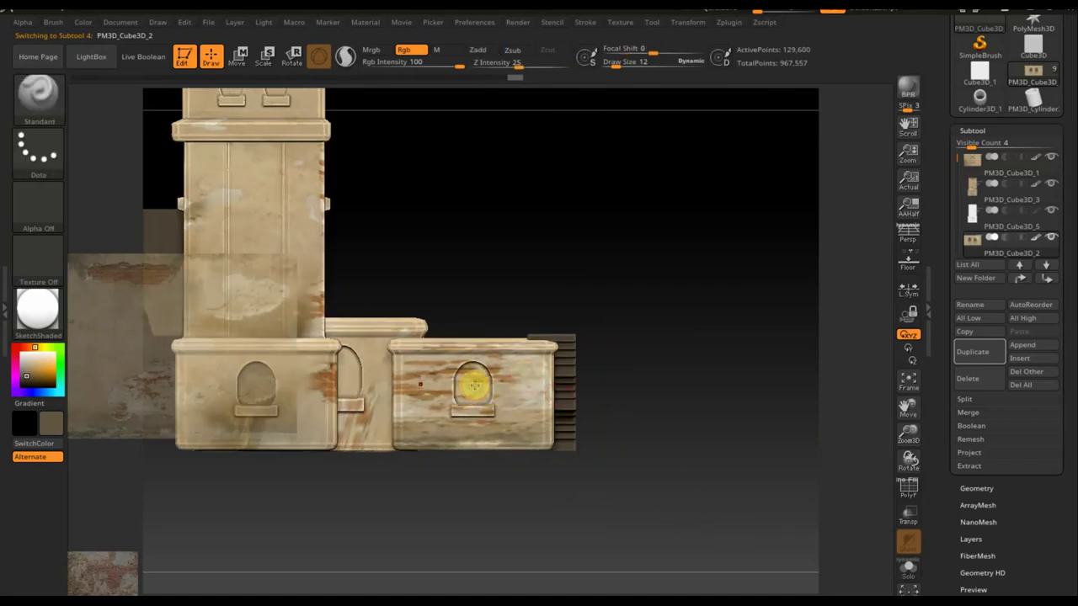
{"action": "key", "text": "z"}
{"action": "key", "text": "z"}
{"action": "key", "text": "shift+z"}
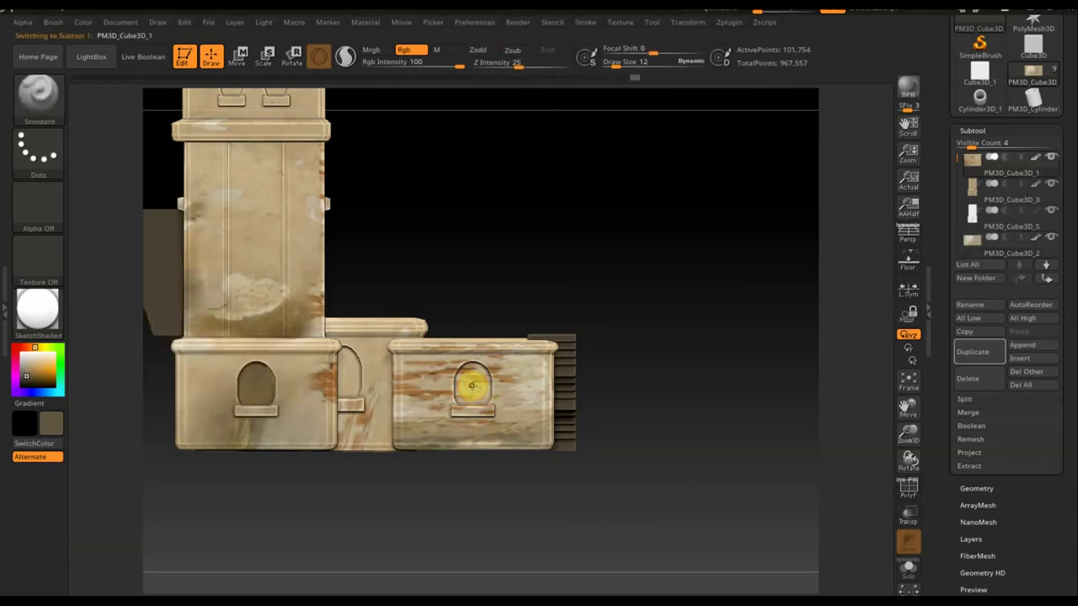
{"action": "key", "text": "ctrl"}
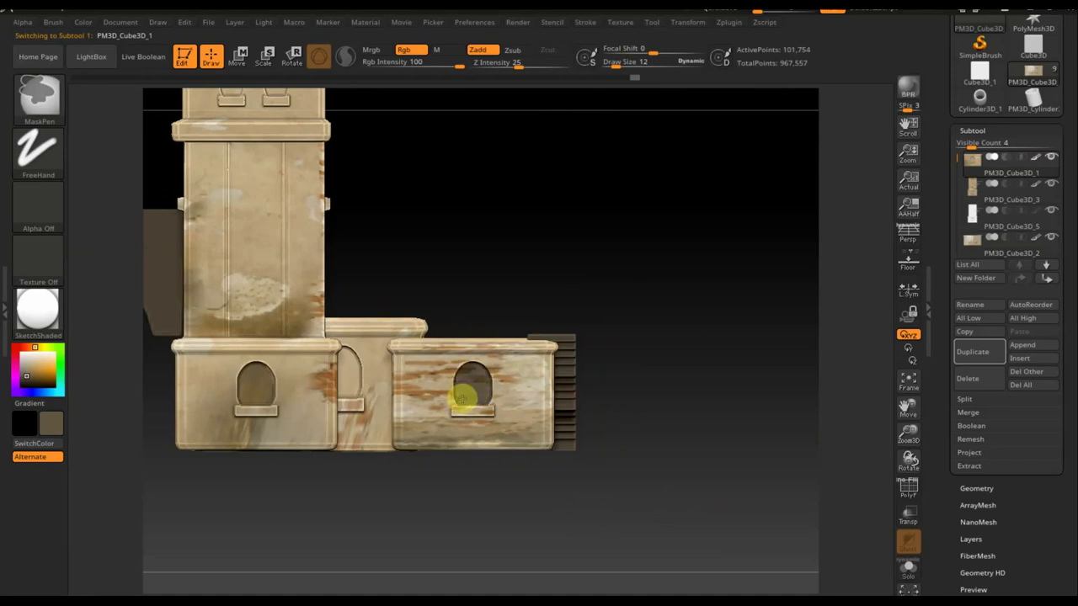
{"action": "key", "text": "ctrl"}
{"action": "key", "text": "ctrl"}
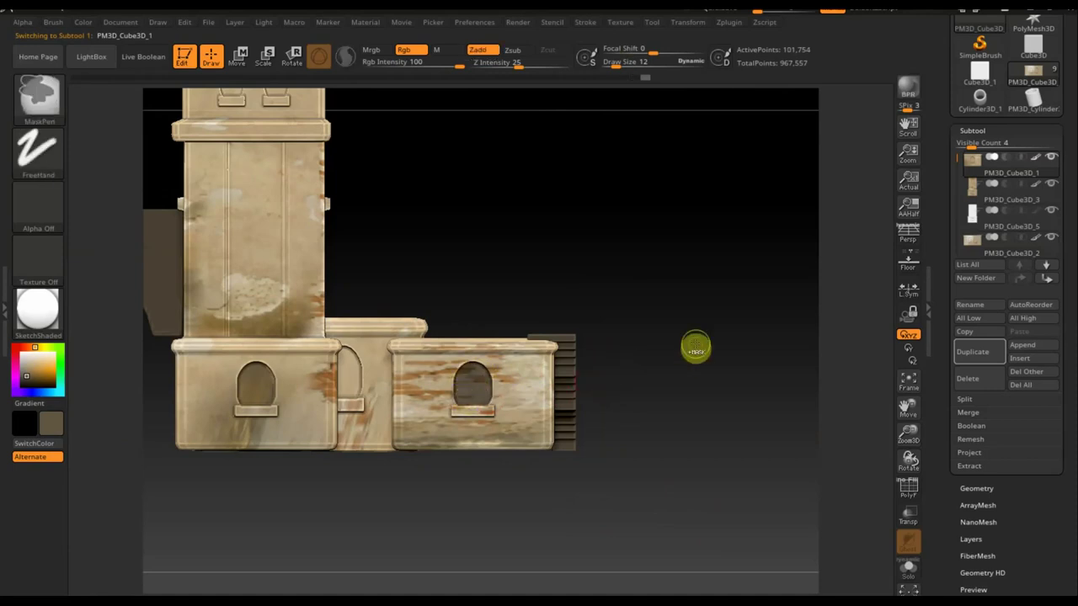
{"action": "key", "text": "ctrl"}
{"action": "left_click_drag", "start_coordinate": [698, 331], "coordinate": [606, 357]}
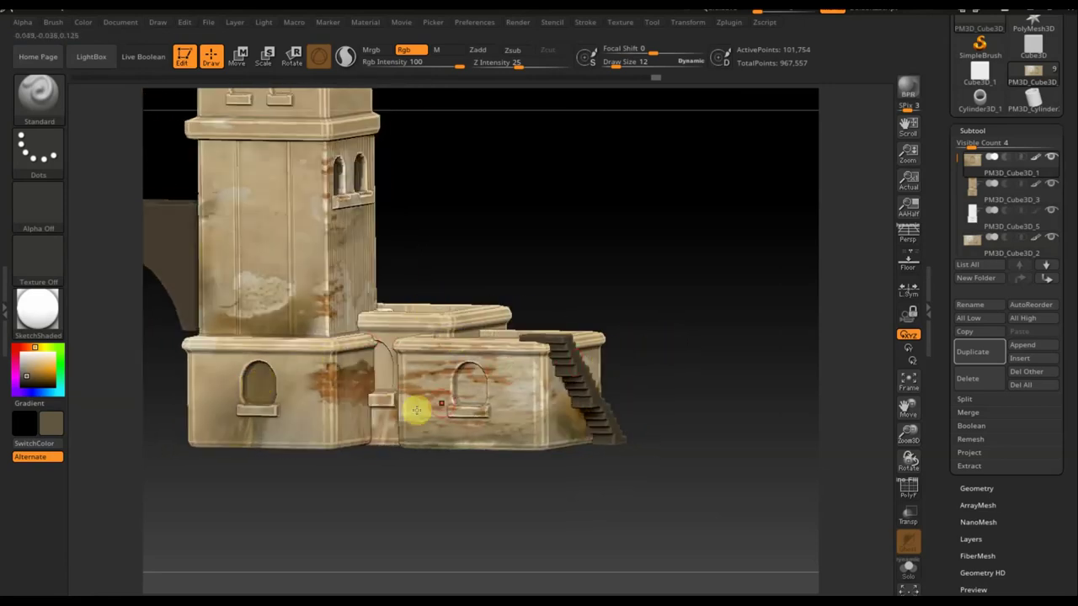
{"action": "key", "text": "ctrl"}
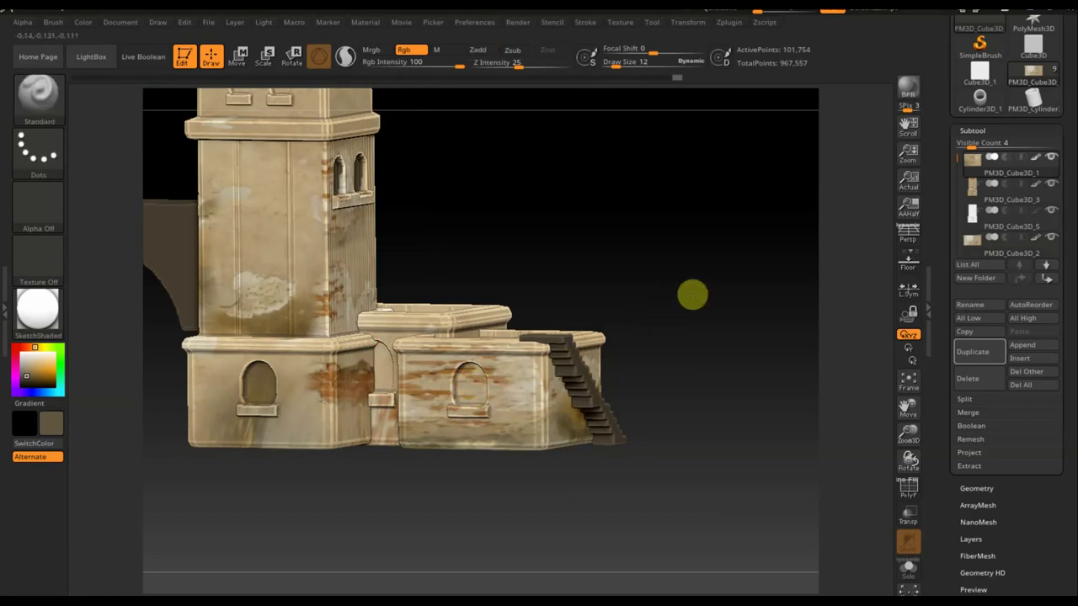
Isolate the window inset, set Draw Size 51 and paint it dark brown, then unhide the walls
{"action": "left_click_drag", "start_coordinate": [693, 294], "coordinate": [695, 301], "text": "shift"}
{"action": "left_click", "coordinate": [469, 378], "text": "ctrl+shift"}
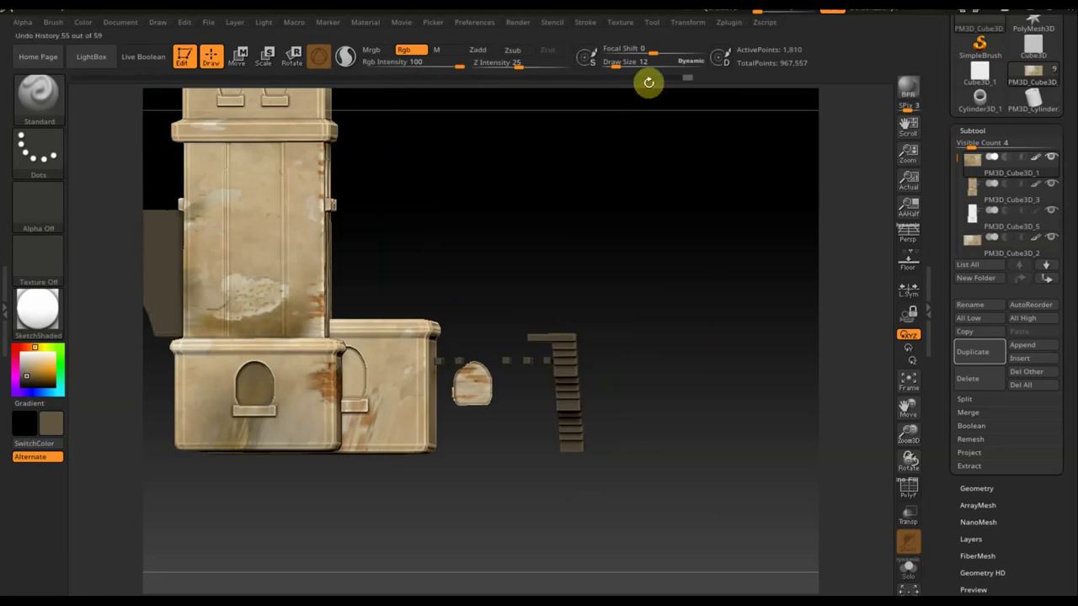
{"action": "left_click_drag", "start_coordinate": [618, 66], "coordinate": [627, 66]}
{"action": "left_click_drag", "start_coordinate": [480, 371], "coordinate": [477, 397]}
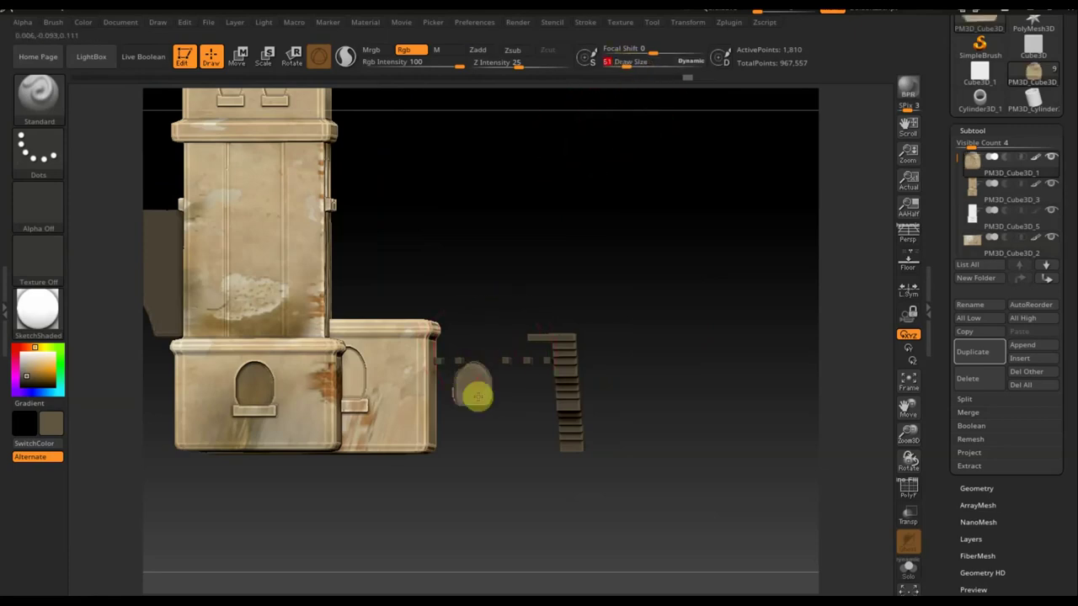
{"action": "left_click_drag", "start_coordinate": [697, 312], "coordinate": [570, 331]}
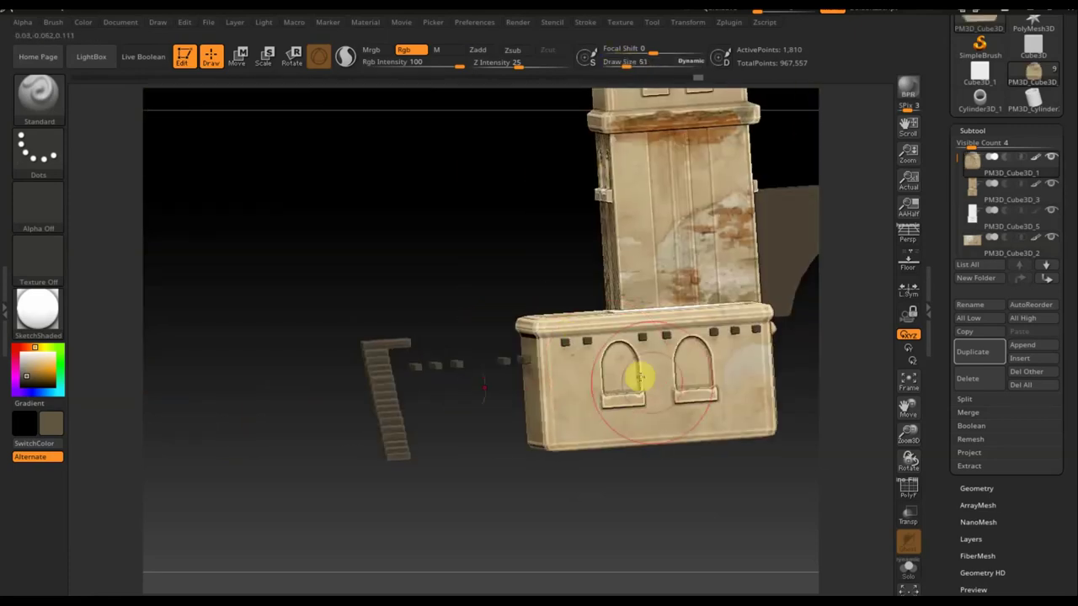
{"action": "left_click", "coordinate": [419, 255], "text": "ctrl+shift"}
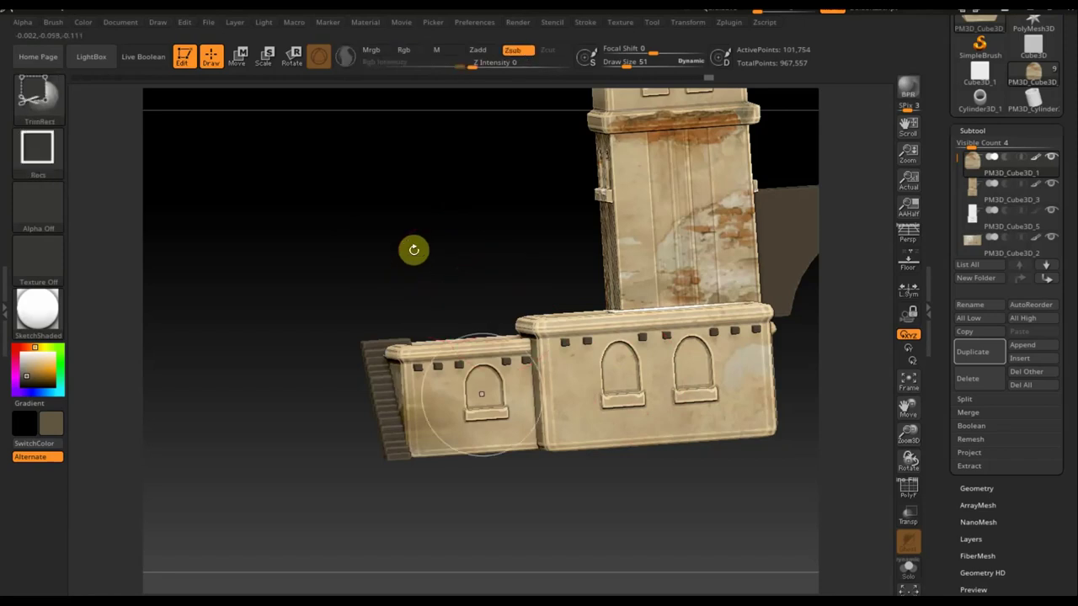
{"action": "left_click", "coordinate": [481, 391], "text": "ctrl+shift"}
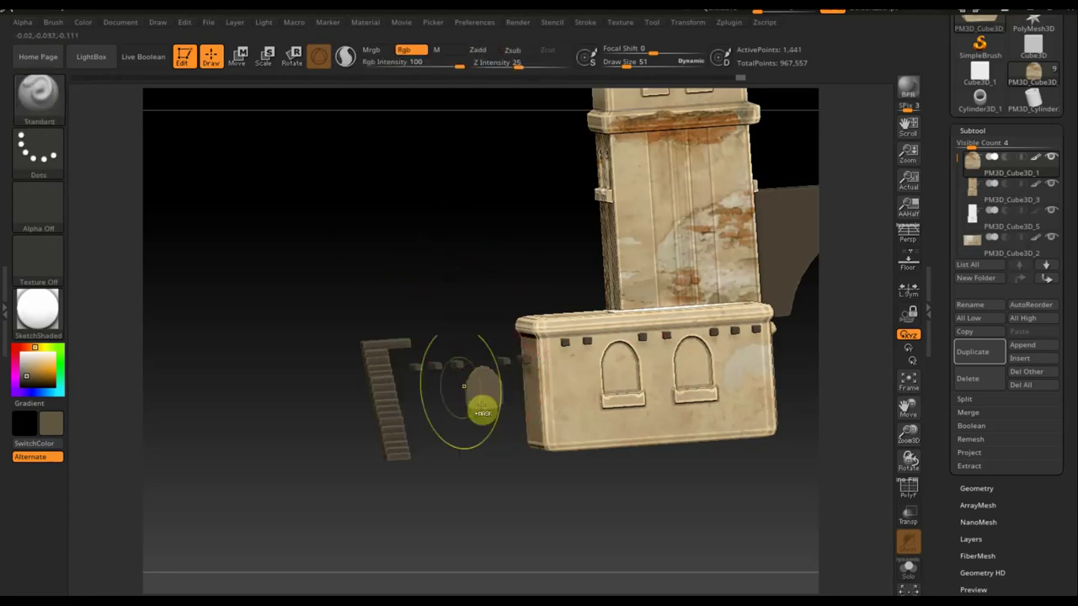
{"action": "left_click", "coordinate": [245, 289], "text": "ctrl+shift"}
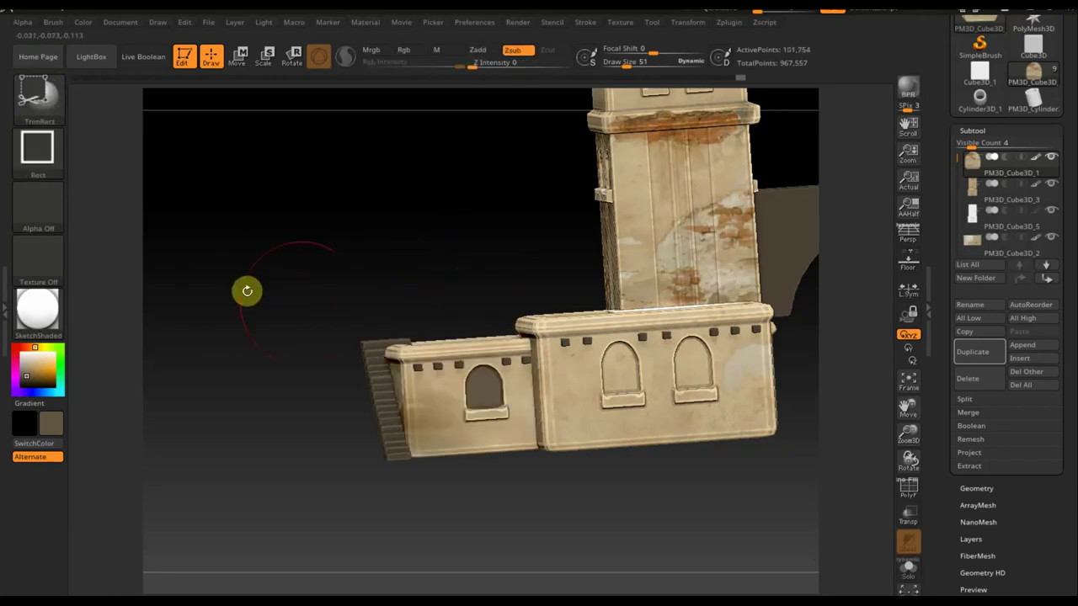
Isolate the two-window block's insets, then unhide the wall and turn to a three-quarter view
{"action": "left_click", "coordinate": [620, 369], "text": "alt"}
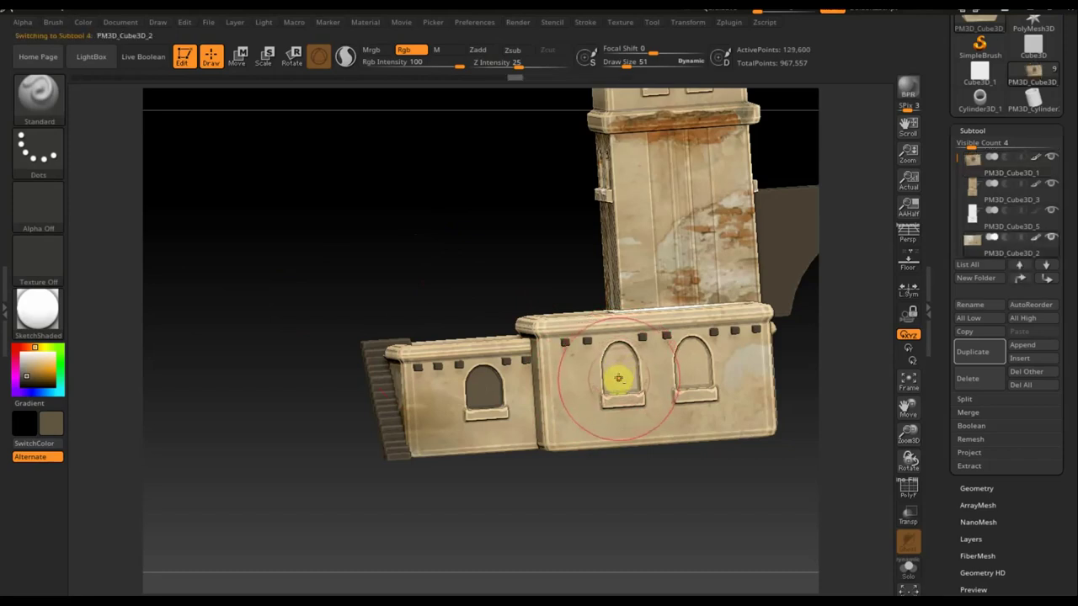
{"action": "left_click", "coordinate": [618, 378], "text": "ctrl+shift"}
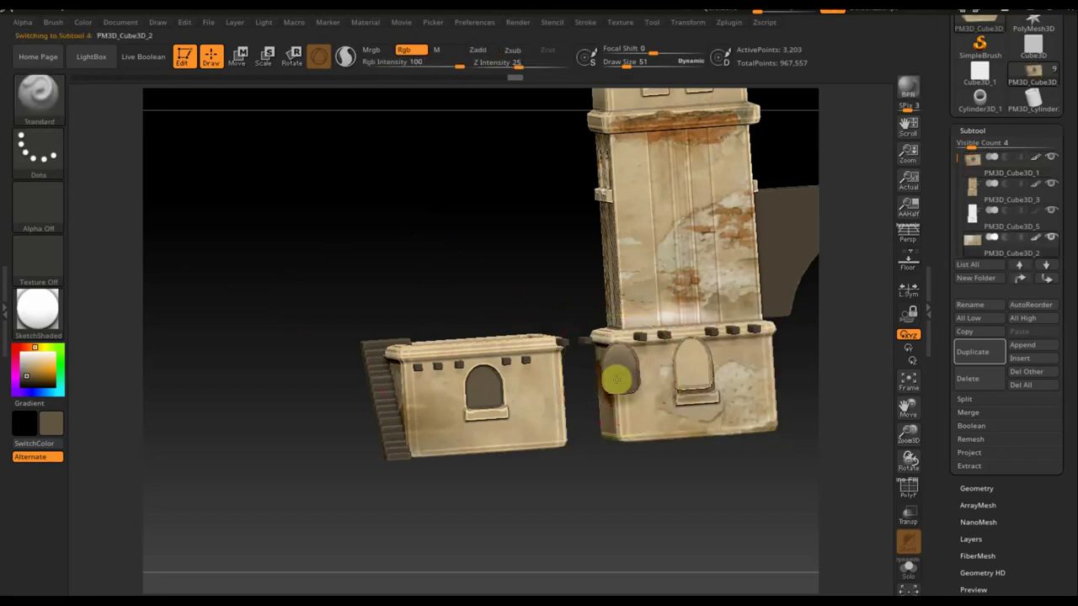
{"action": "key", "text": "ctrl+shift"}
{"action": "left_click", "coordinate": [701, 518], "text": "ctrl+shift"}
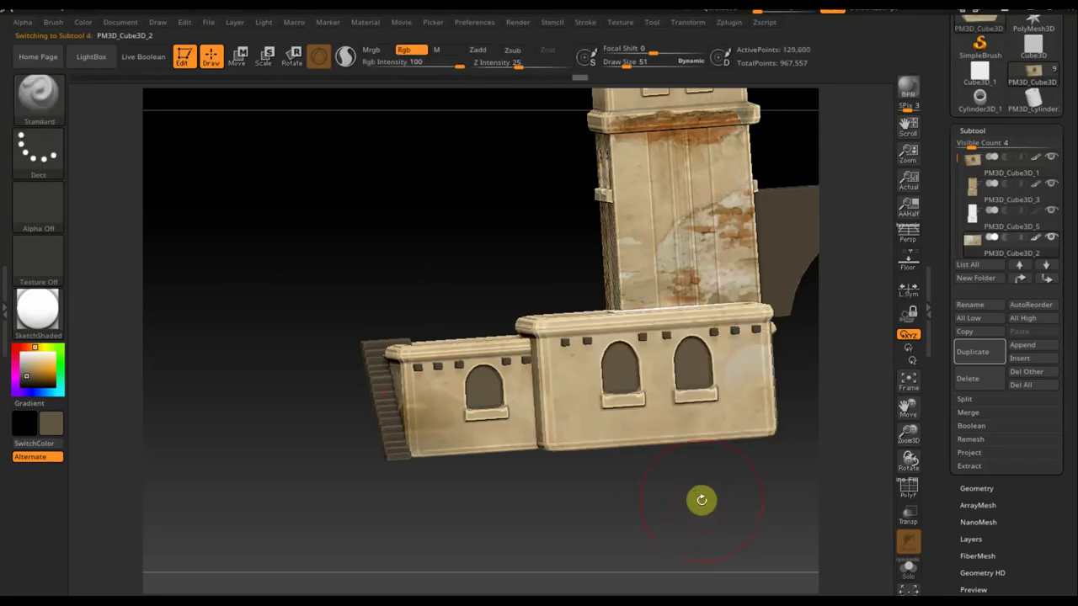
{"action": "left_click_drag", "start_coordinate": [702, 518], "coordinate": [698, 517], "text": "shift"}
{"action": "left_click_drag", "start_coordinate": [429, 508], "coordinate": [441, 489]}
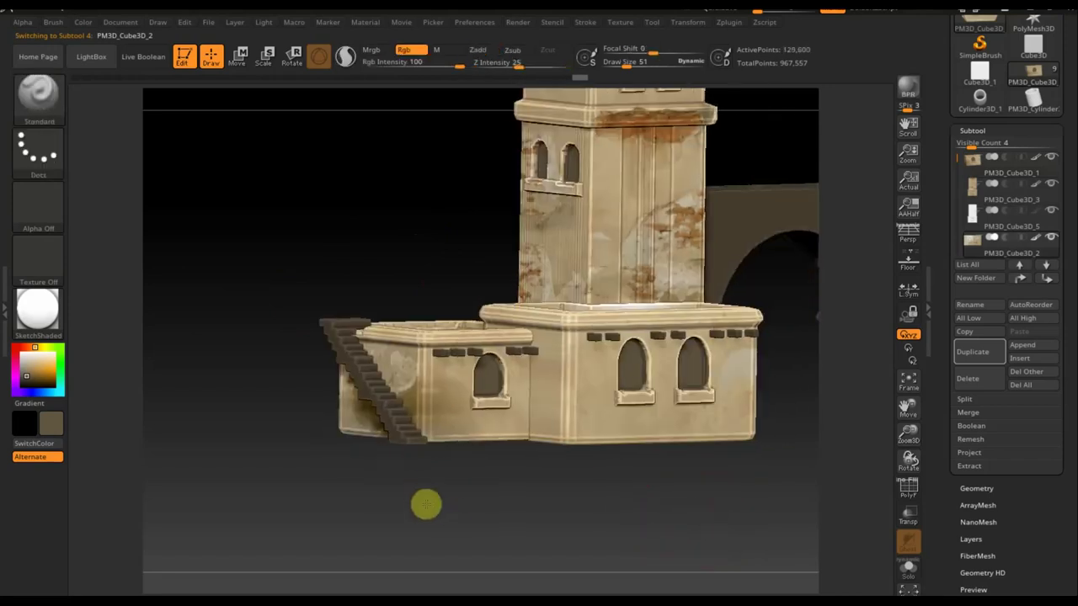
{"action": "left_click", "coordinate": [402, 412], "text": "alt"}
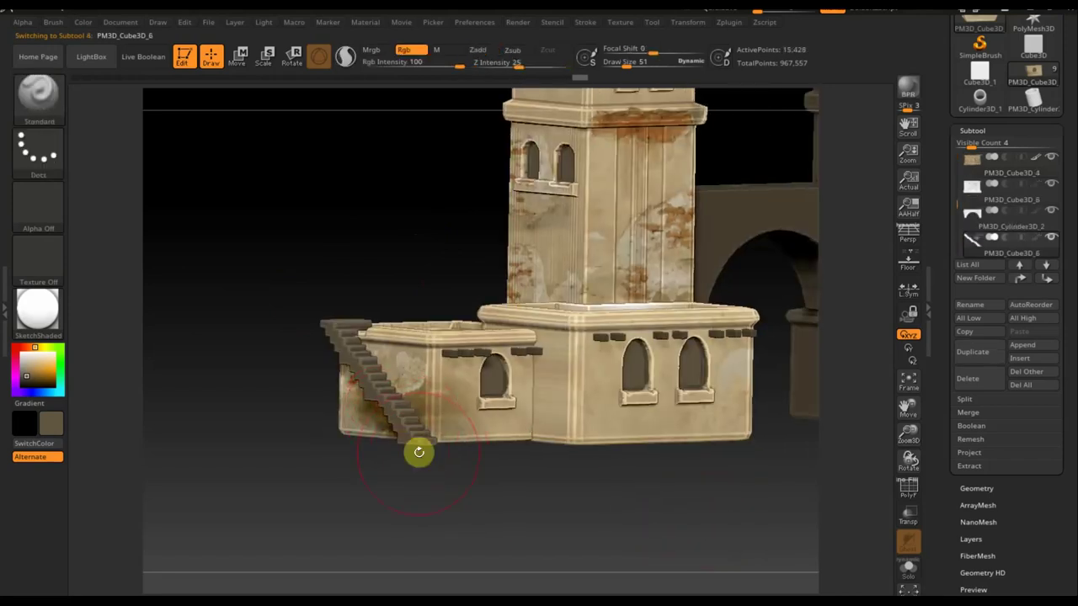
Enlarge the plaster overlay over the stairs and paint it onto the staircase
{"action": "key", "text": "shift+z"}
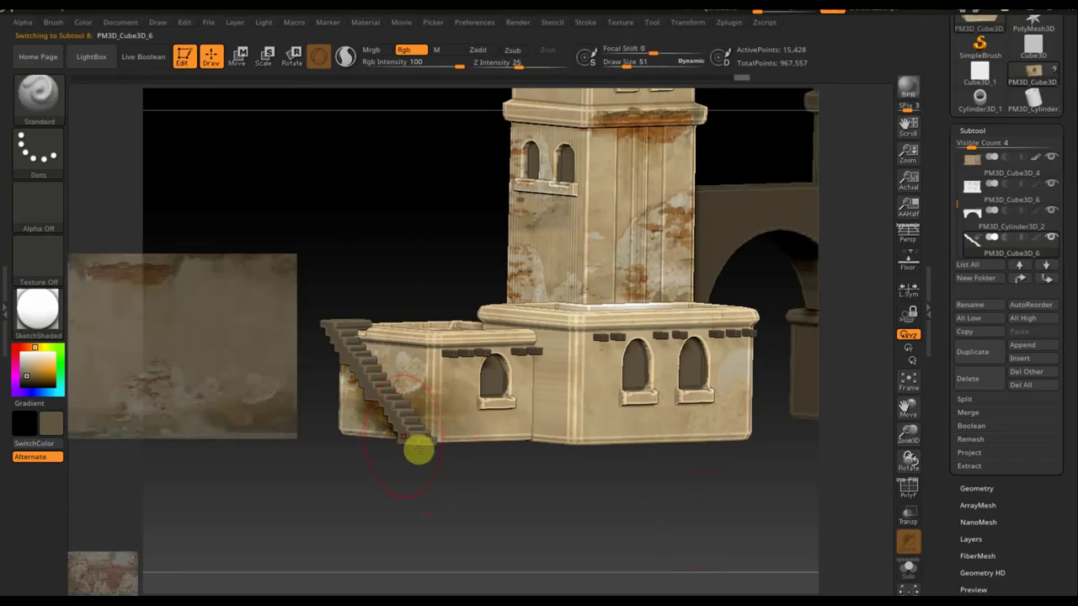
{"action": "key", "text": "z"}
{"action": "mouse_move", "coordinate": [243, 210]}
{"action": "left_mouse_down"}
{"action": "mouse_move", "coordinate": [241, 187]}
{"action": "mouse_move", "coordinate": [308, 289]}
{"action": "mouse_move", "coordinate": [289, 207]}
{"action": "left_mouse_up"}
{"action": "left_click", "coordinate": [248, 283]}
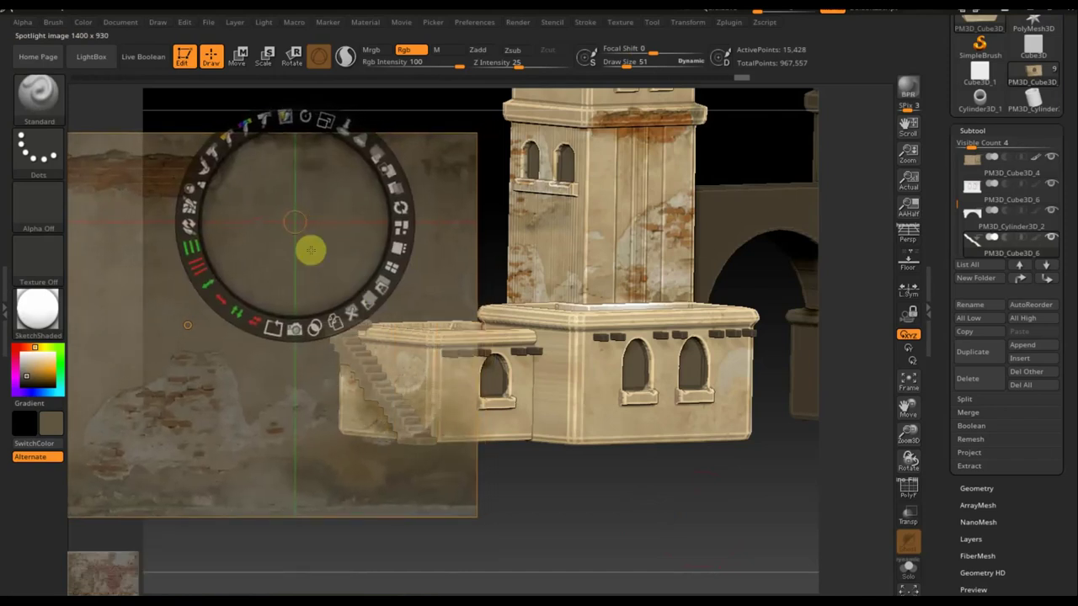
{"action": "key", "text": "z"}
{"action": "mouse_move", "coordinate": [351, 322]}
{"action": "left_mouse_down"}
{"action": "mouse_move", "coordinate": [409, 438]}
{"action": "mouse_move", "coordinate": [318, 321]}
{"action": "left_mouse_up"}
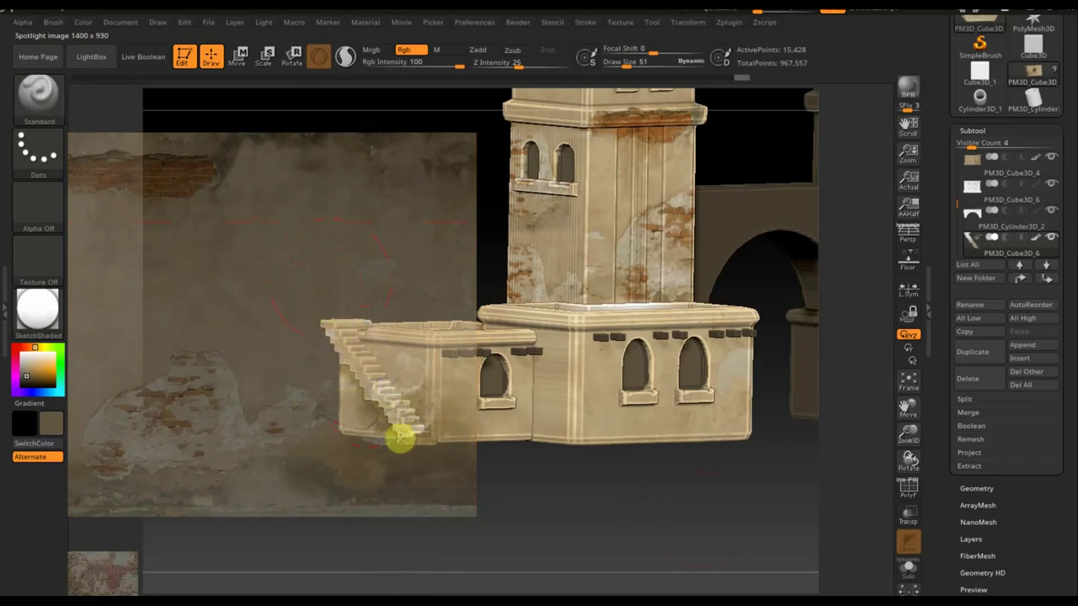
{"action": "key", "text": "shift+z"}
Reposition the plaster overlay over the building, select PM3D_Cube3D_2, then hide the overlay
{"action": "mouse_move", "coordinate": [450, 491]}
{"action": "left_mouse_down"}
{"action": "mouse_move", "coordinate": [547, 525]}
{"action": "mouse_move", "coordinate": [592, 519]}
{"action": "mouse_move", "coordinate": [503, 525]}
{"action": "mouse_move", "coordinate": [495, 539]}
{"action": "left_mouse_up"}
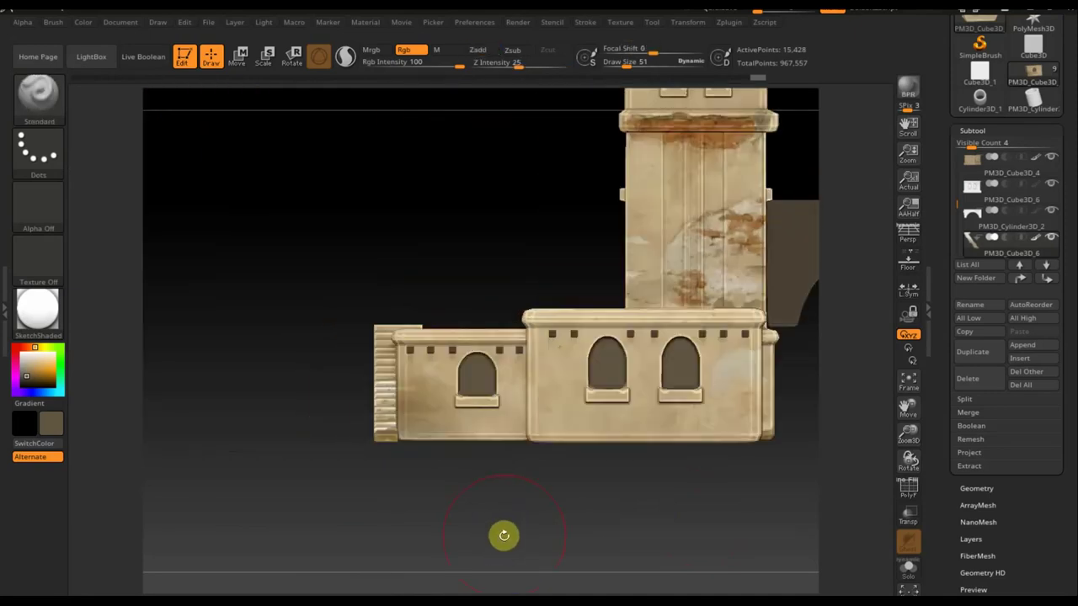
{"action": "mouse_move", "coordinate": [581, 539]}
{"action": "left_mouse_down"}
{"action": "mouse_move", "coordinate": [635, 548]}
{"action": "mouse_move", "coordinate": [606, 558]}
{"action": "mouse_move", "coordinate": [709, 530]}
{"action": "mouse_move", "coordinate": [680, 531]}
{"action": "mouse_move", "coordinate": [683, 544]}
{"action": "left_mouse_up"}
{"action": "key", "text": "shift+z"}
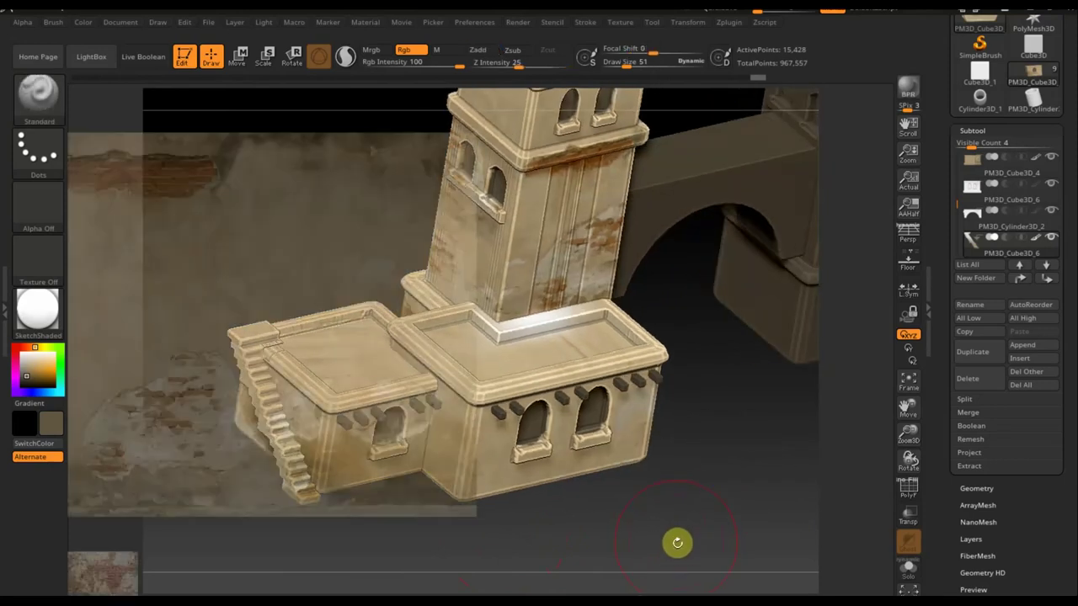
{"action": "key", "text": "z"}
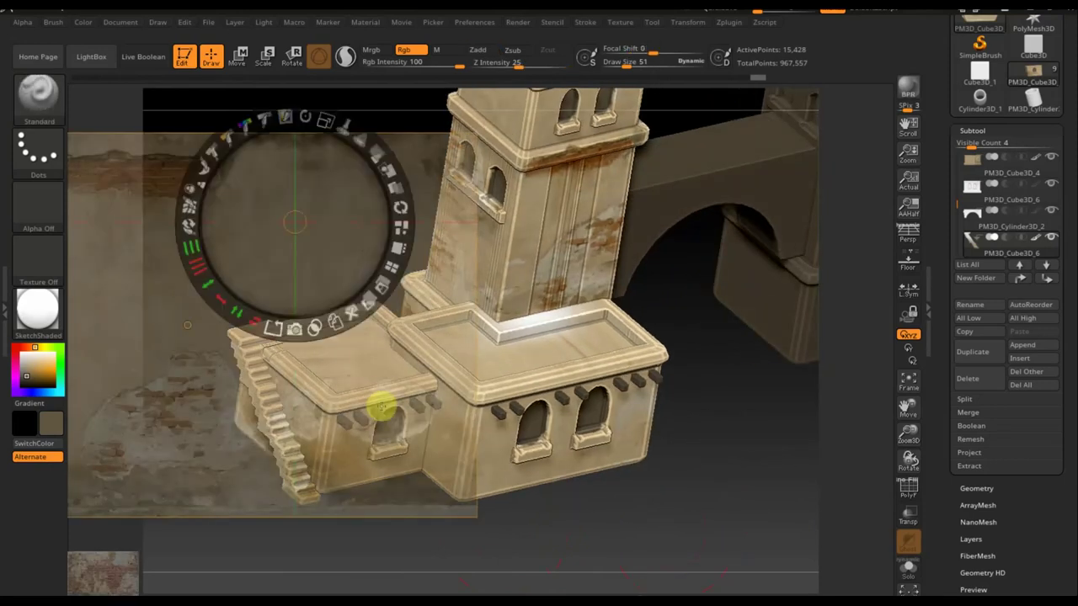
{"action": "mouse_move", "coordinate": [320, 277]}
{"action": "left_mouse_down"}
{"action": "mouse_move", "coordinate": [493, 313]}
{"action": "mouse_move", "coordinate": [484, 307]}
{"action": "left_mouse_up"}
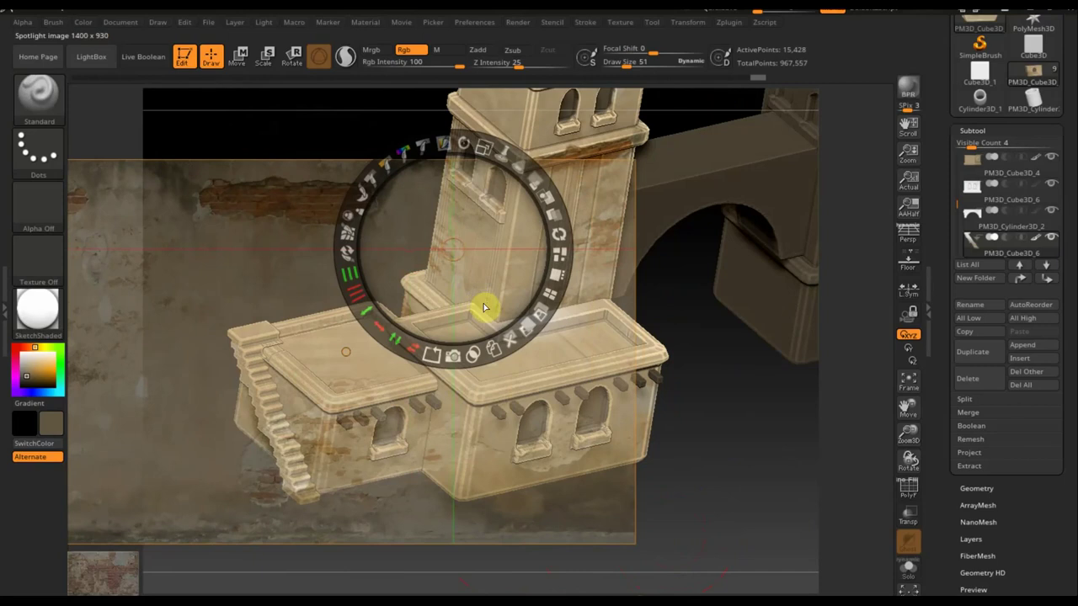
{"action": "key", "text": "z"}
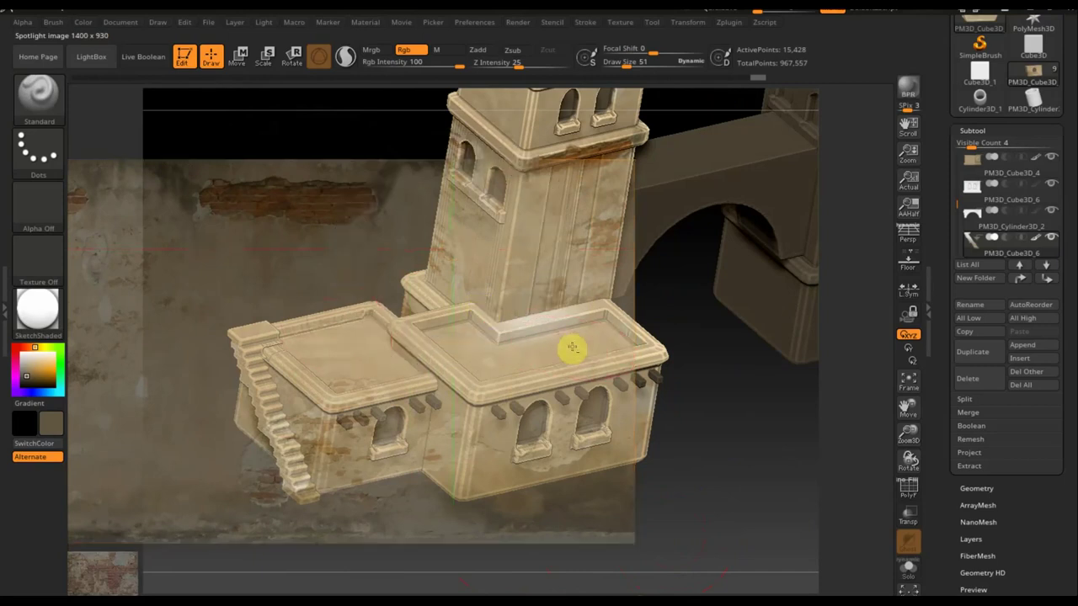
{"action": "left_click", "coordinate": [573, 341], "text": "alt"}
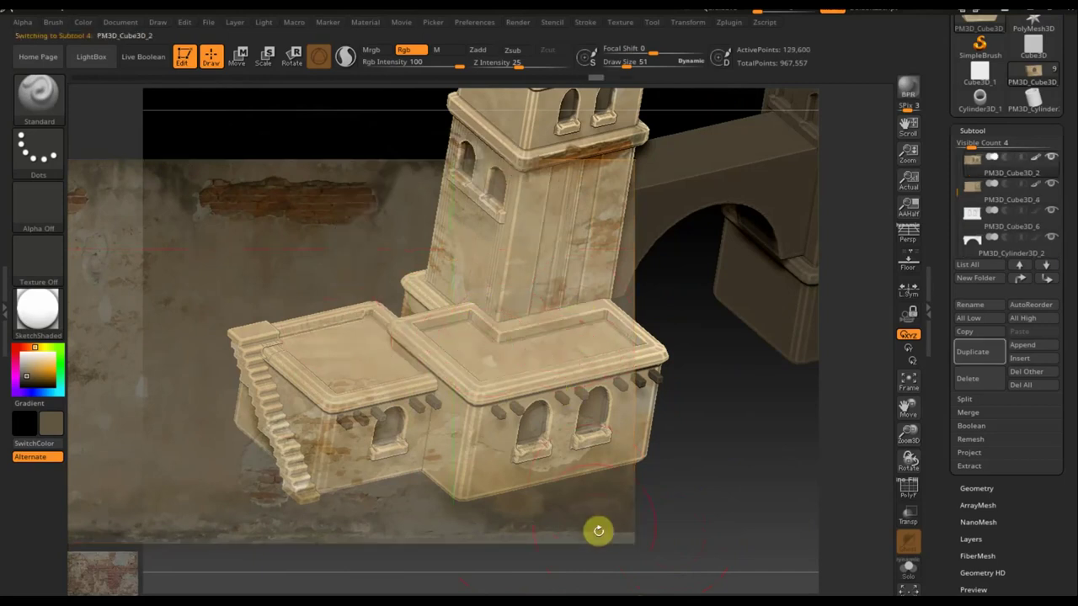
{"action": "key", "text": "shift+z"}
{"action": "left_click_drag", "start_coordinate": [634, 545], "coordinate": [682, 493], "text": "shift"}
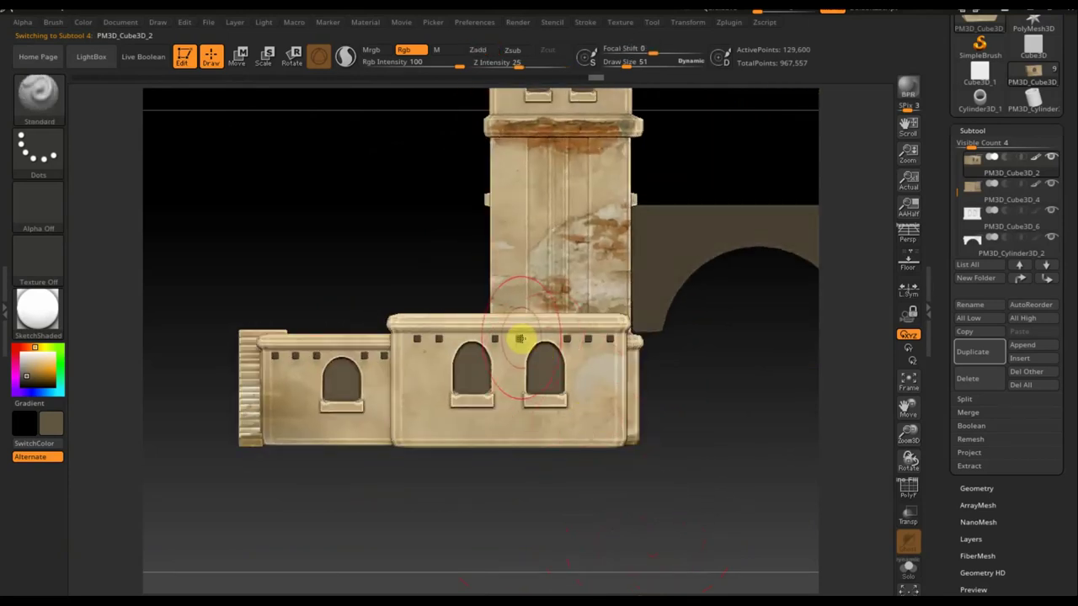
{"action": "left_click", "coordinate": [623, 23]}
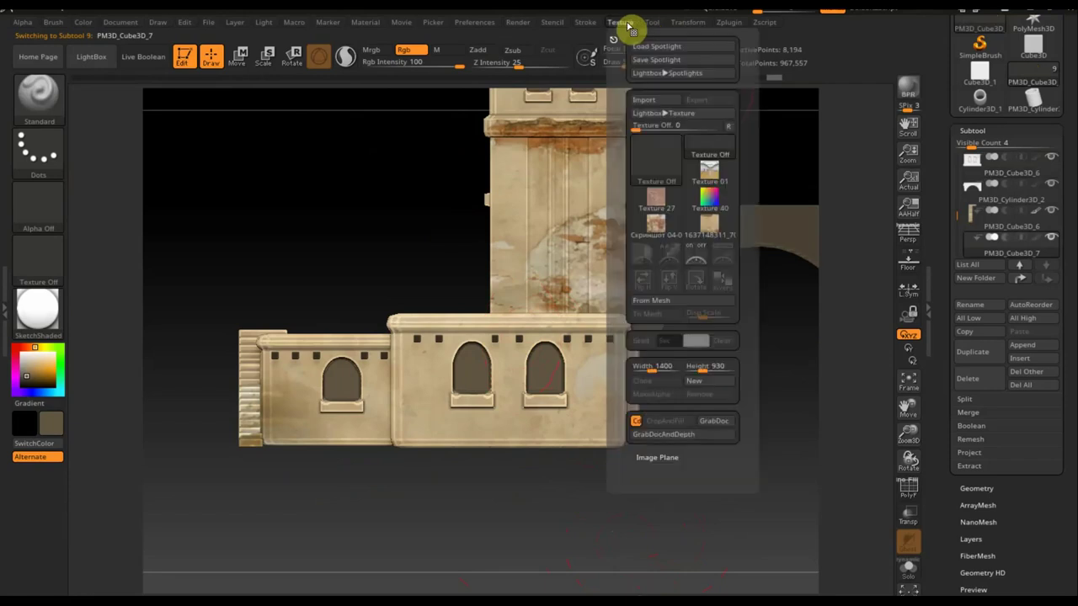
{"action": "left_click", "coordinate": [657, 102]}
{"action": "left_click", "coordinate": [398, 232]}
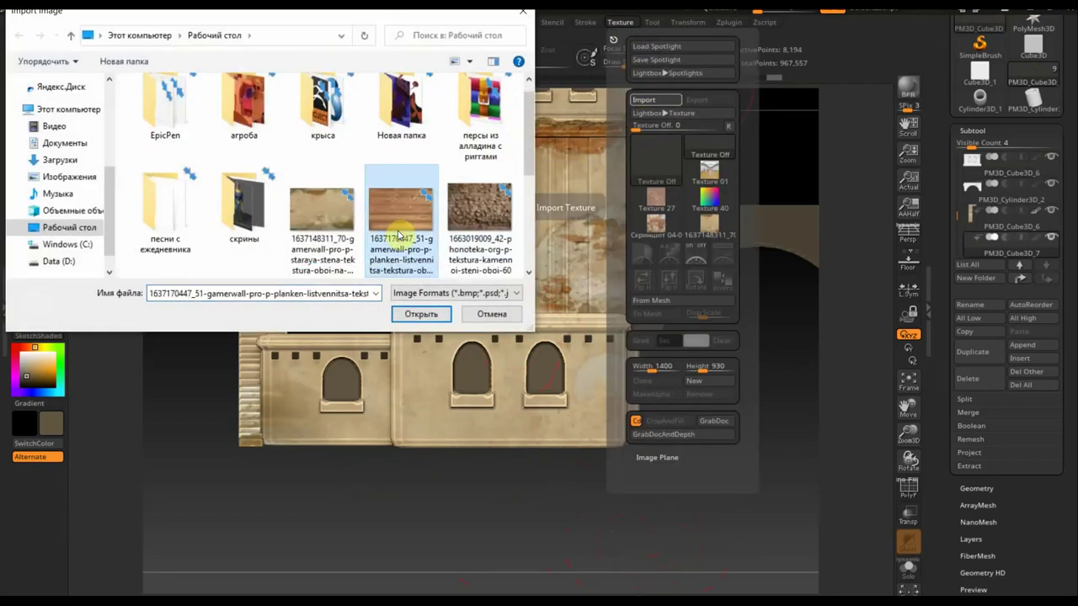
{"action": "scroll", "coordinate": [421, 236], "scroll_direction": "down", "scroll_amount": 1}
{"action": "scroll", "coordinate": [435, 237], "scroll_direction": "down", "scroll_amount": 1}
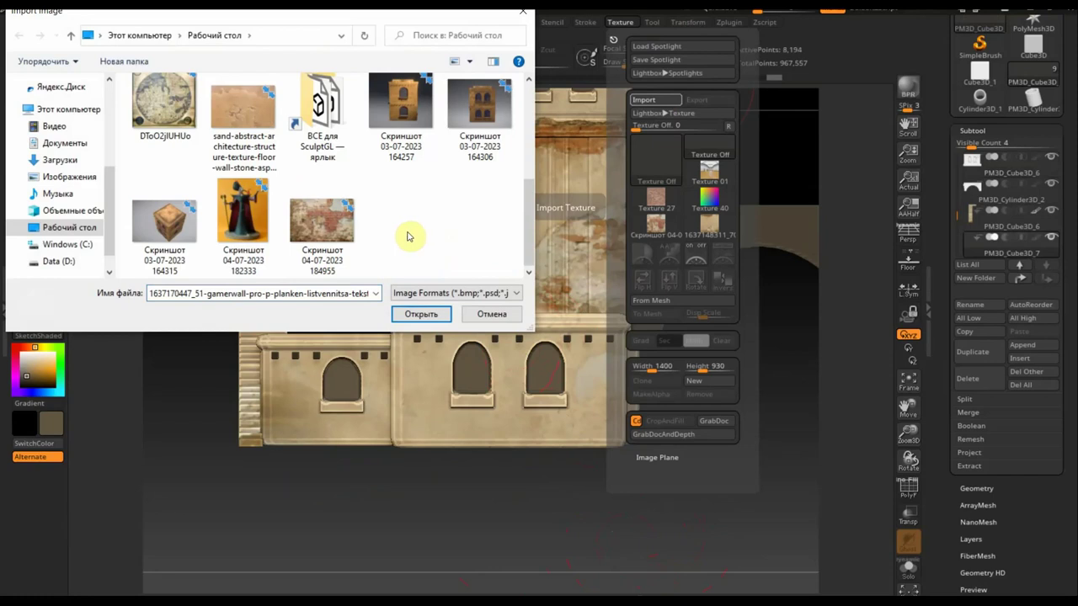
{"action": "scroll", "coordinate": [417, 214], "scroll_direction": "up", "scroll_amount": 2}
{"action": "scroll", "coordinate": [416, 242], "scroll_direction": "down", "scroll_amount": 1}
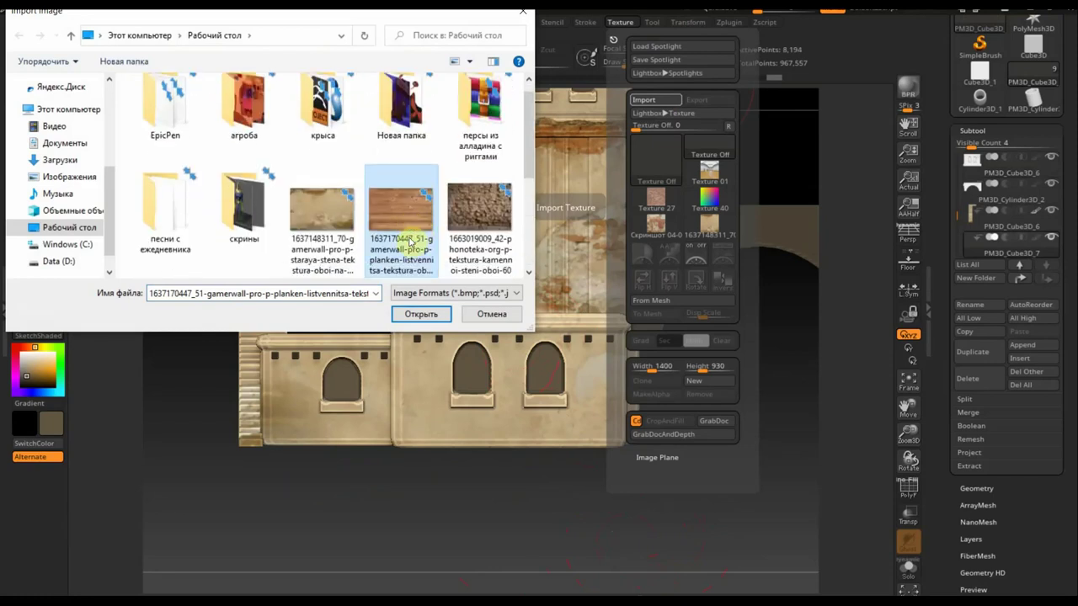
{"action": "left_click", "coordinate": [422, 314]}
Select the imported wood texture and show it as a Spotlight overlay
{"action": "mouse_move", "coordinate": [505, 464]}
{"action": "left_mouse_down"}
{"action": "mouse_move", "coordinate": [505, 483]}
{"action": "mouse_move", "coordinate": [566, 503]}
{"action": "left_mouse_up"}
{"action": "left_click", "coordinate": [621, 24]}
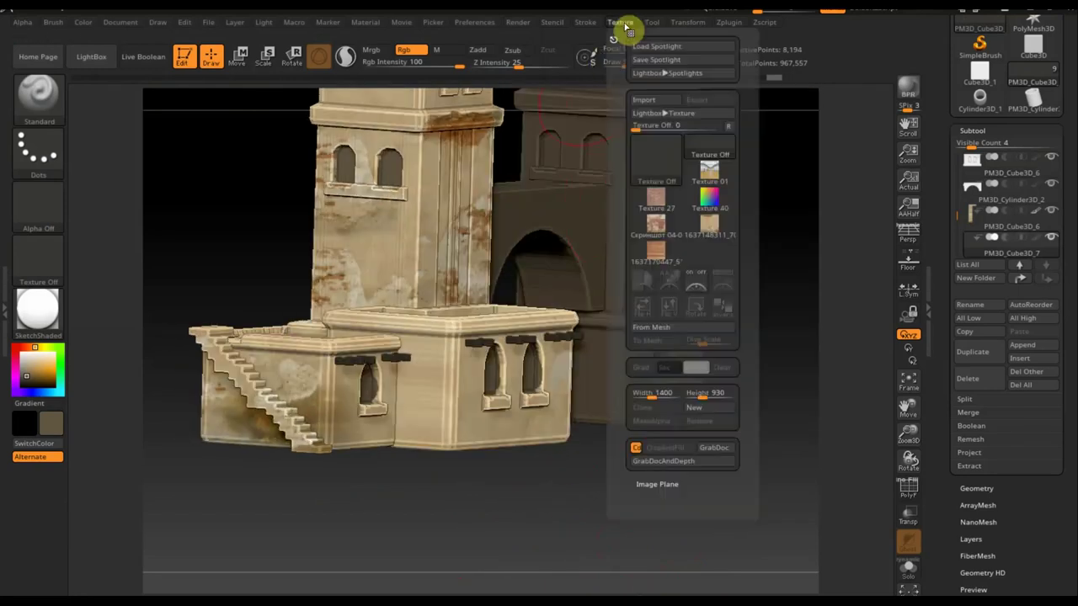
{"action": "left_click", "coordinate": [659, 250]}
{"action": "left_click", "coordinate": [717, 281]}
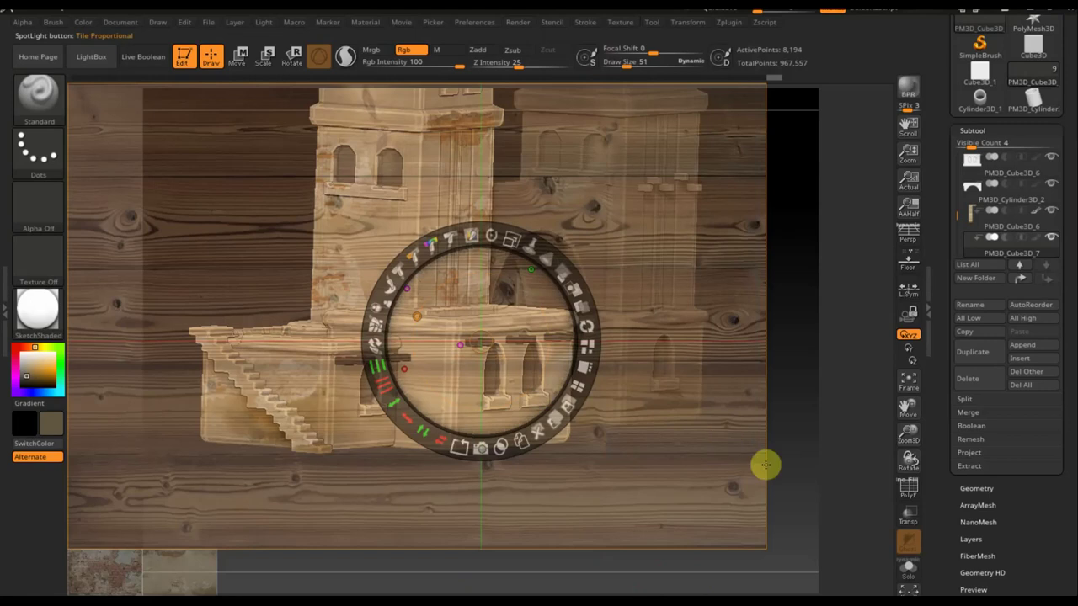
Zoom in on the lower block and shrink and move the wood overlay up-left
{"action": "left_click_drag", "start_coordinate": [764, 464], "coordinate": [792, 444]}
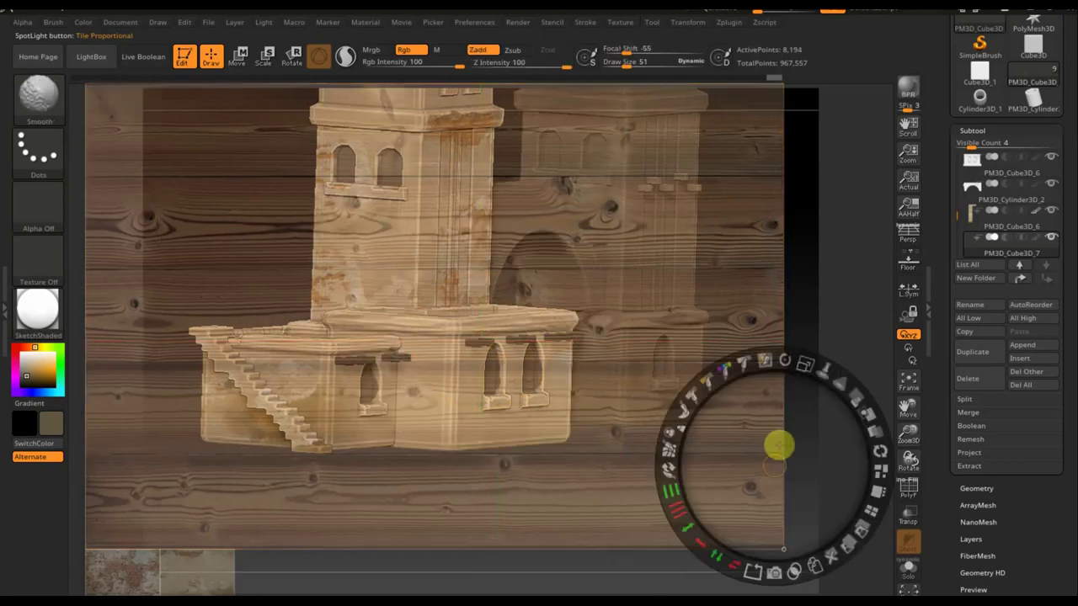
{"action": "key", "text": "shift+z"}
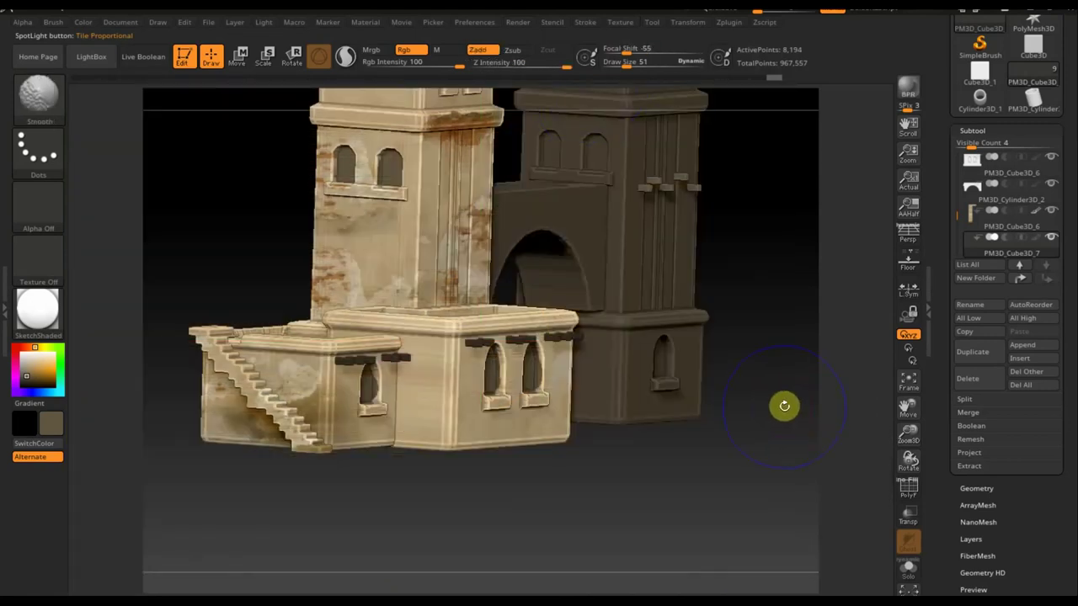
{"action": "left_click_drag", "start_coordinate": [782, 404], "coordinate": [792, 414], "text": "shift"}
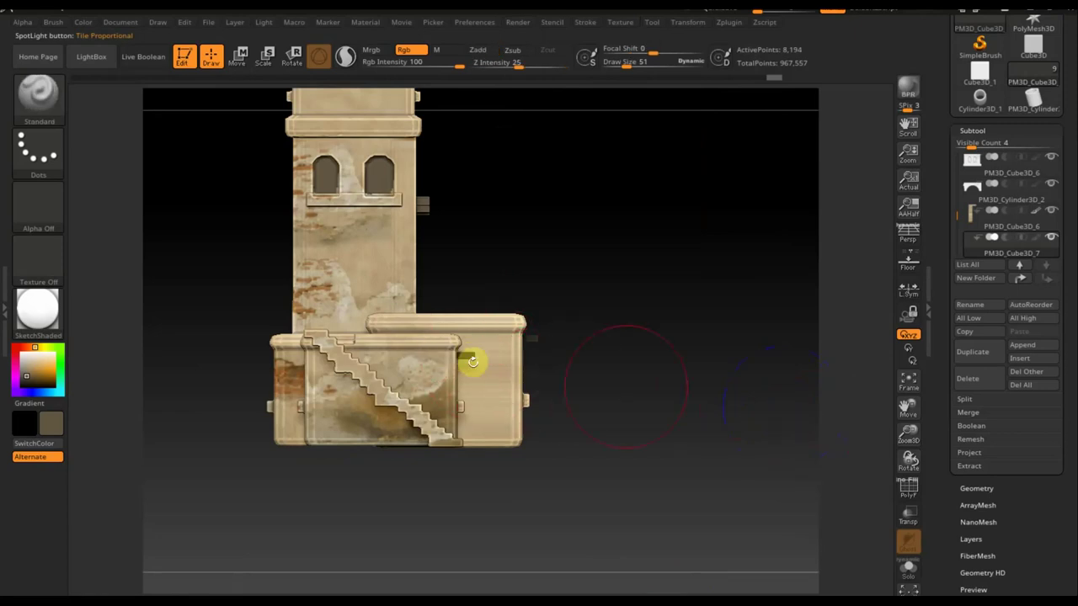
{"action": "right_click_drag", "start_coordinate": [472, 360], "coordinate": [746, 534], "text": "ctrl"}
{"action": "key", "text": "shift+z"}
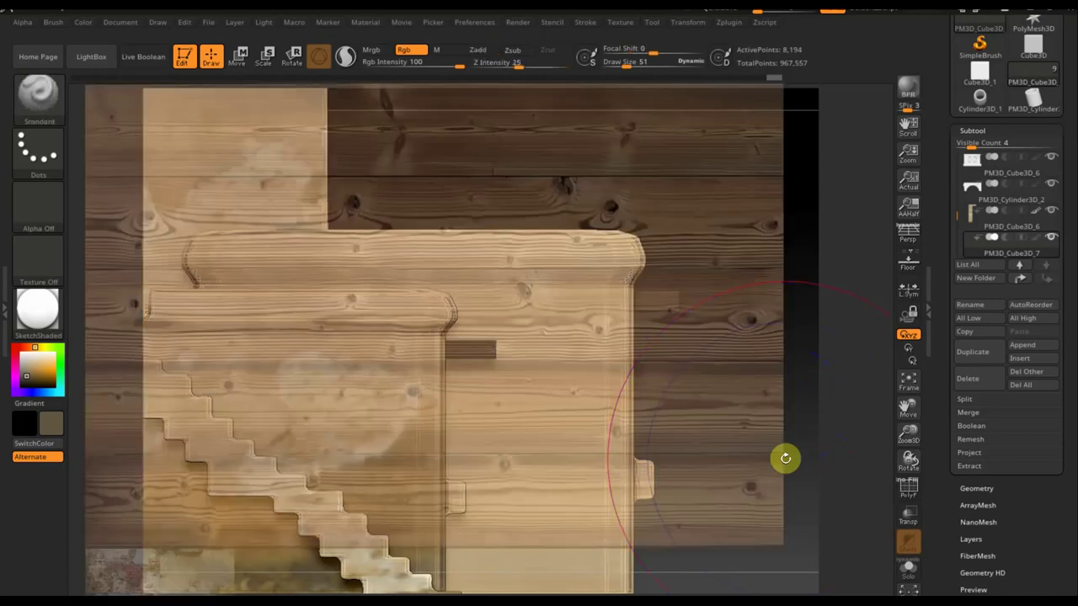
{"action": "mouse_move", "coordinate": [763, 363]}
{"action": "left_mouse_down"}
{"action": "mouse_move", "coordinate": [811, 361]}
{"action": "mouse_move", "coordinate": [694, 333]}
{"action": "left_mouse_up"}
{"action": "left_click_drag", "start_coordinate": [758, 410], "coordinate": [651, 383]}
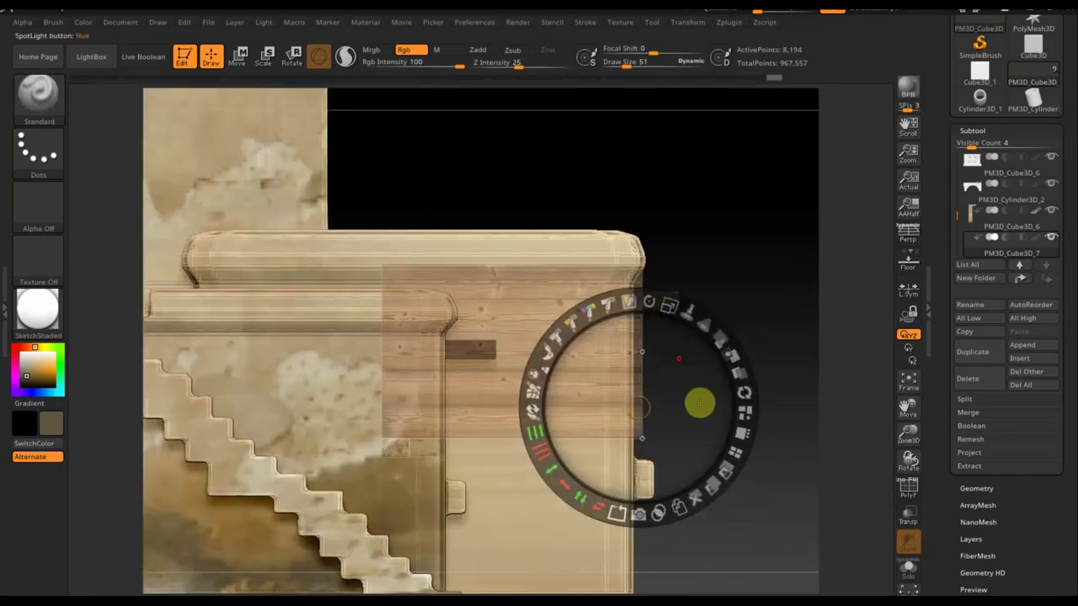
{"action": "key", "text": "z"}
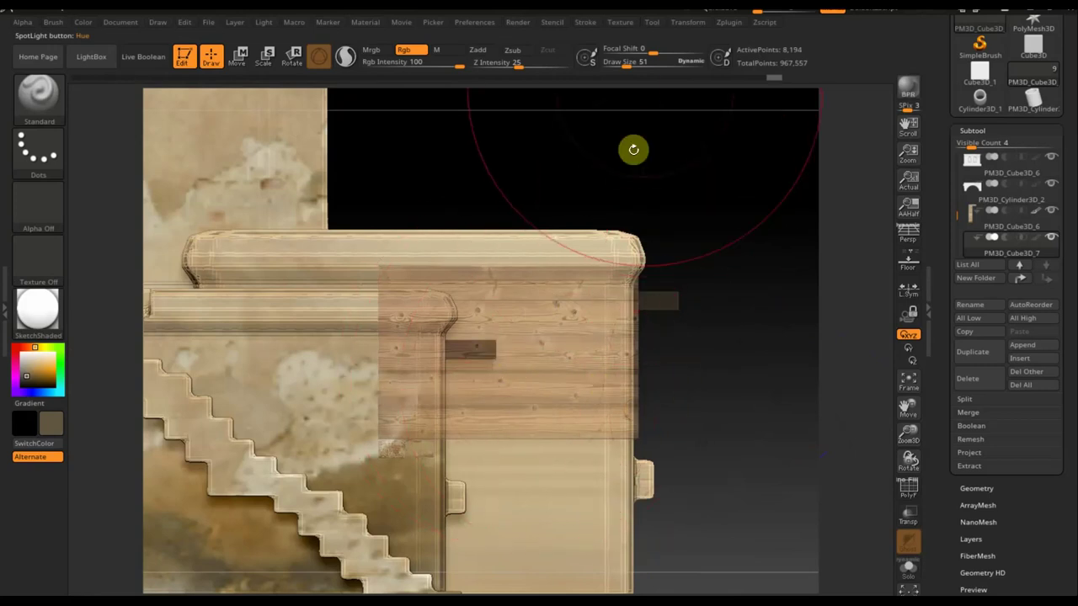
Reduce Draw Size from 51 to 9, select the beam blocks and nudge the wood texture up
{"action": "left_click_drag", "start_coordinate": [630, 67], "coordinate": [615, 62]}
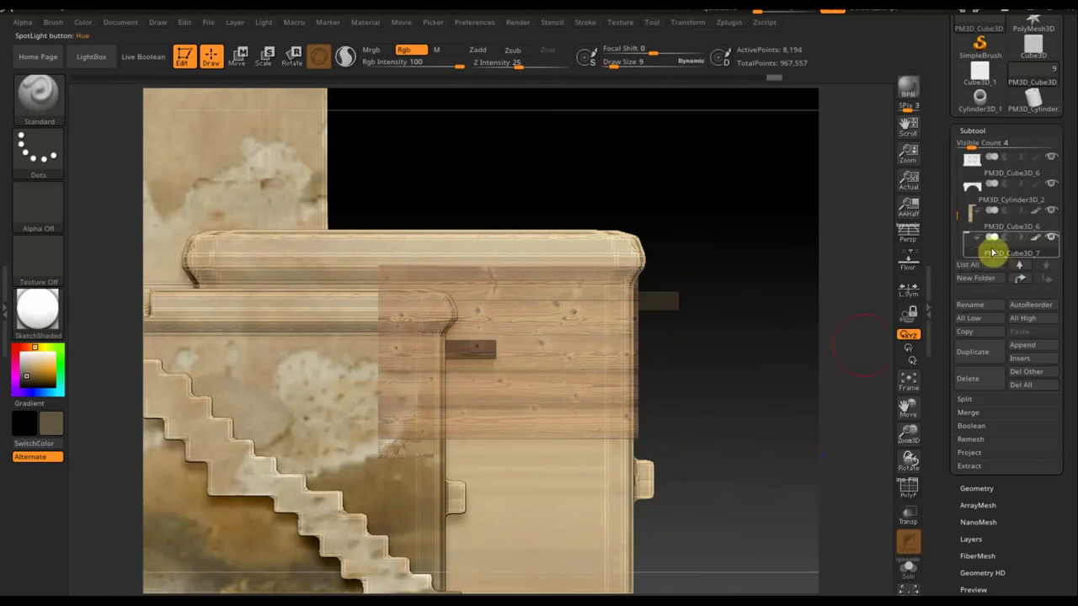
{"action": "left_click", "coordinate": [992, 251]}
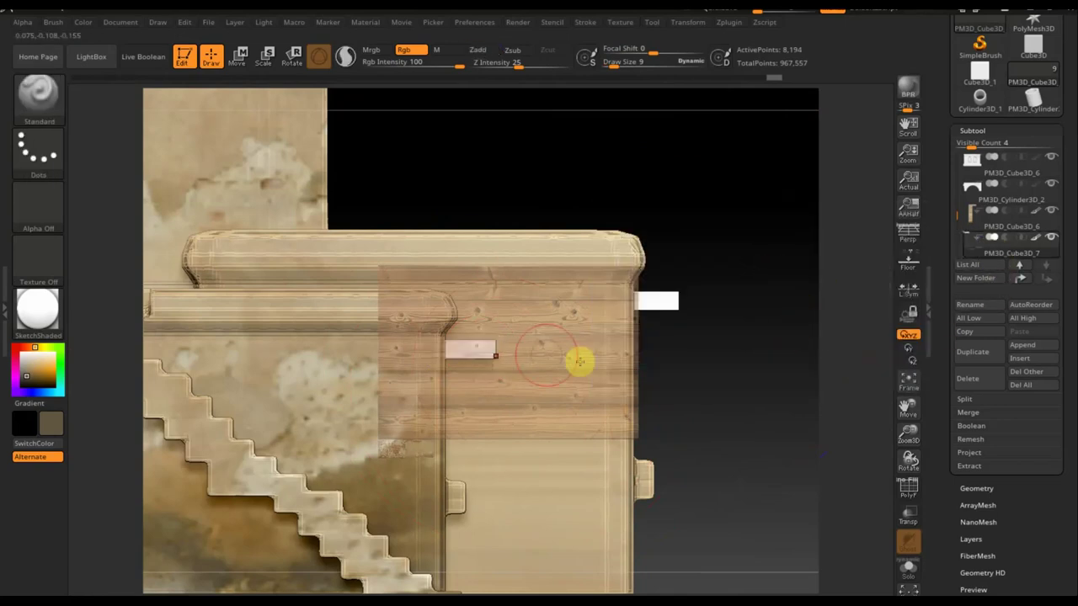
{"action": "mouse_move", "coordinate": [757, 398]}
{"action": "left_mouse_down"}
{"action": "mouse_move", "coordinate": [756, 510]}
{"action": "mouse_move", "coordinate": [784, 427]}
{"action": "left_mouse_up"}
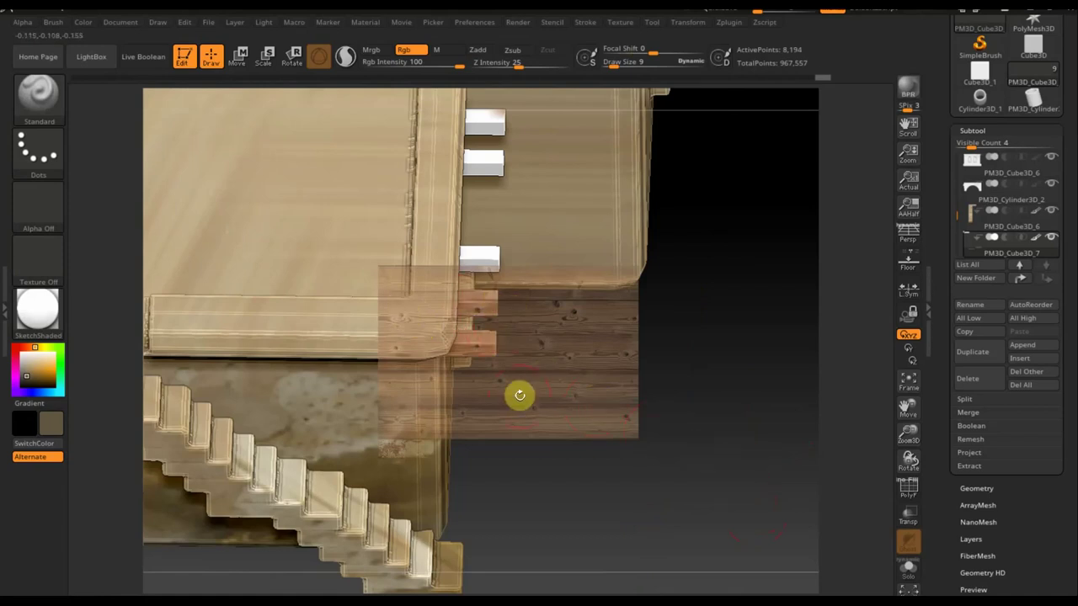
{"action": "key", "text": "z"}
{"action": "left_click_drag", "start_coordinate": [611, 380], "coordinate": [611, 344]}
{"action": "key", "text": "z"}
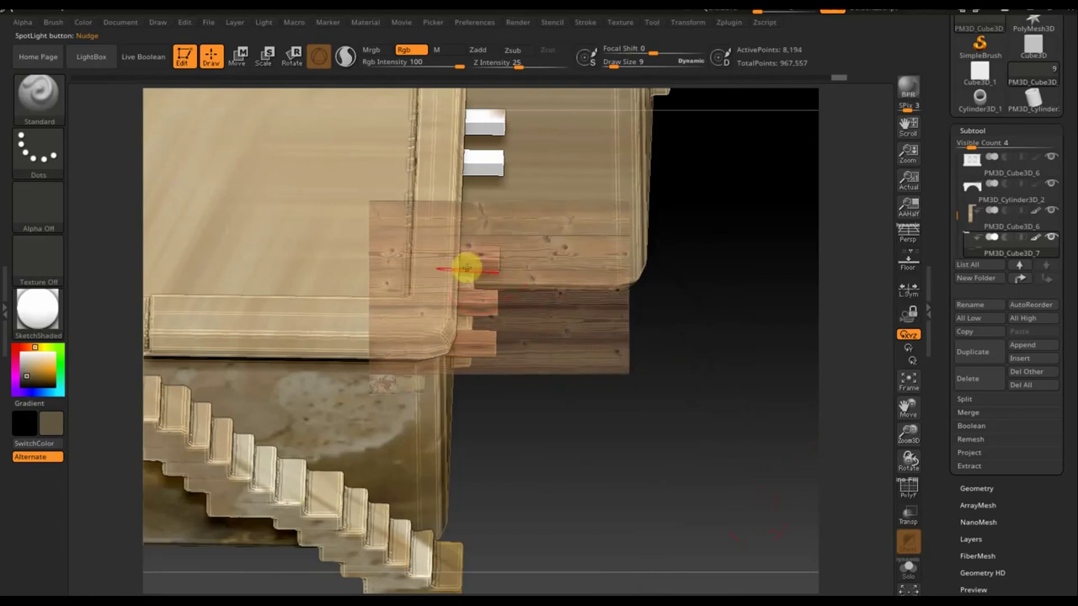
Move the wood texture over the beams and paint wood grain onto the white beam end
{"action": "key", "text": "z"}
{"action": "left_click_drag", "start_coordinate": [594, 301], "coordinate": [589, 217]}
{"action": "key", "text": "z"}
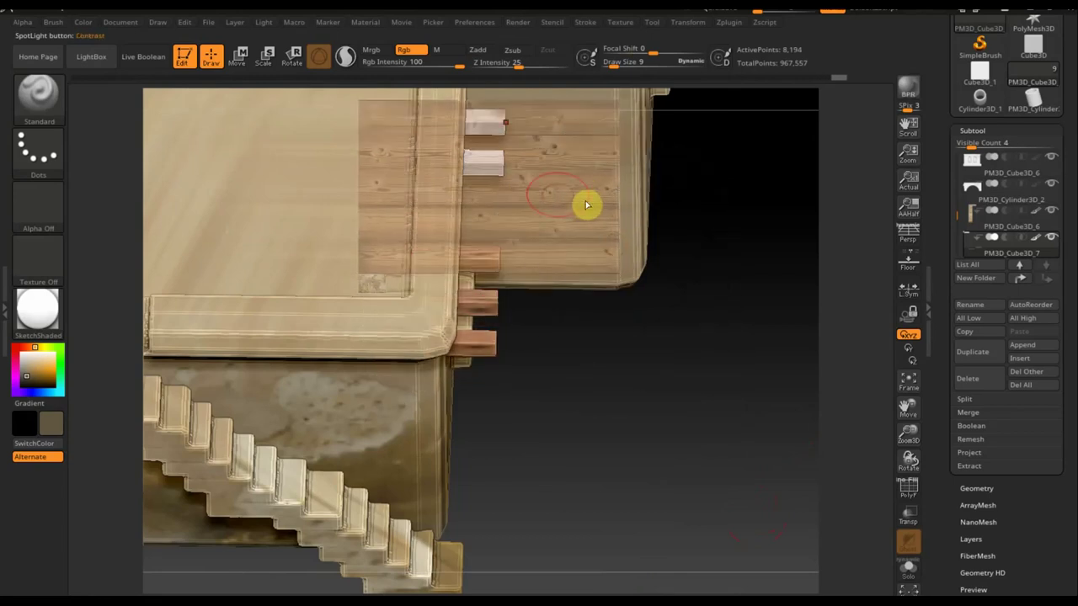
{"action": "key", "text": "z"}
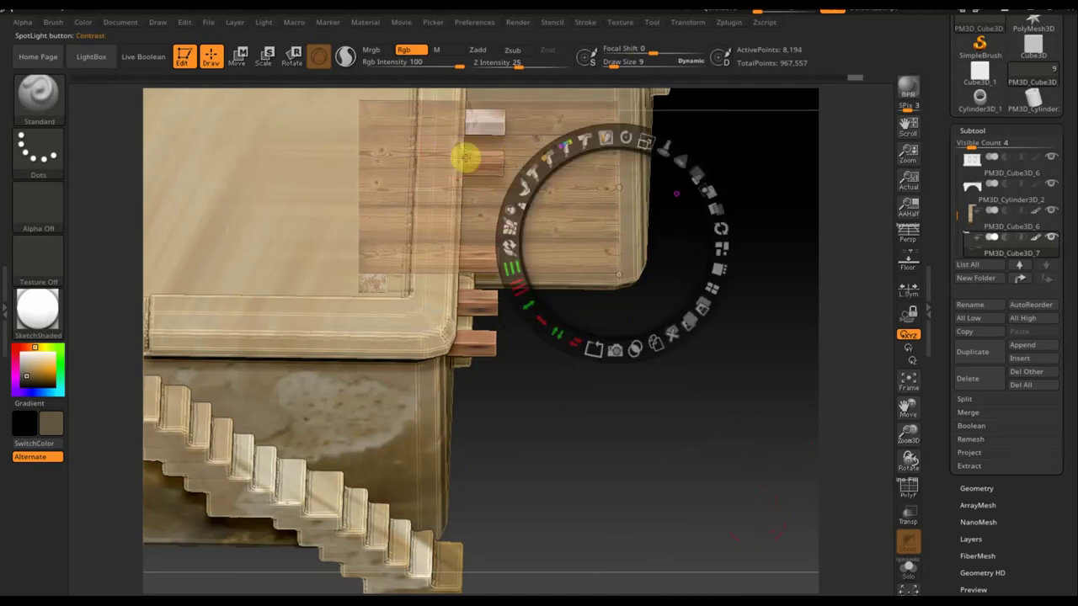
{"action": "left_click_drag", "start_coordinate": [597, 219], "coordinate": [584, 154]}
{"action": "key", "text": "z"}
{"action": "left_click_drag", "start_coordinate": [522, 135], "coordinate": [448, 117]}
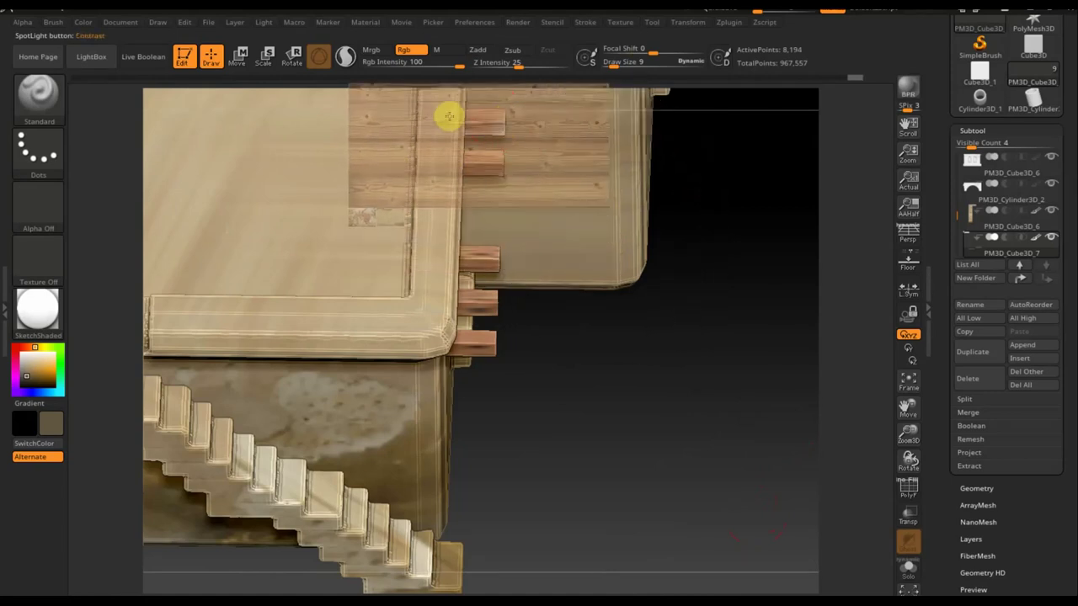
Orbit, zoom and pan in close on the panel edge with its row of pegs
{"action": "left_click_drag", "start_coordinate": [673, 465], "coordinate": [609, 361]}
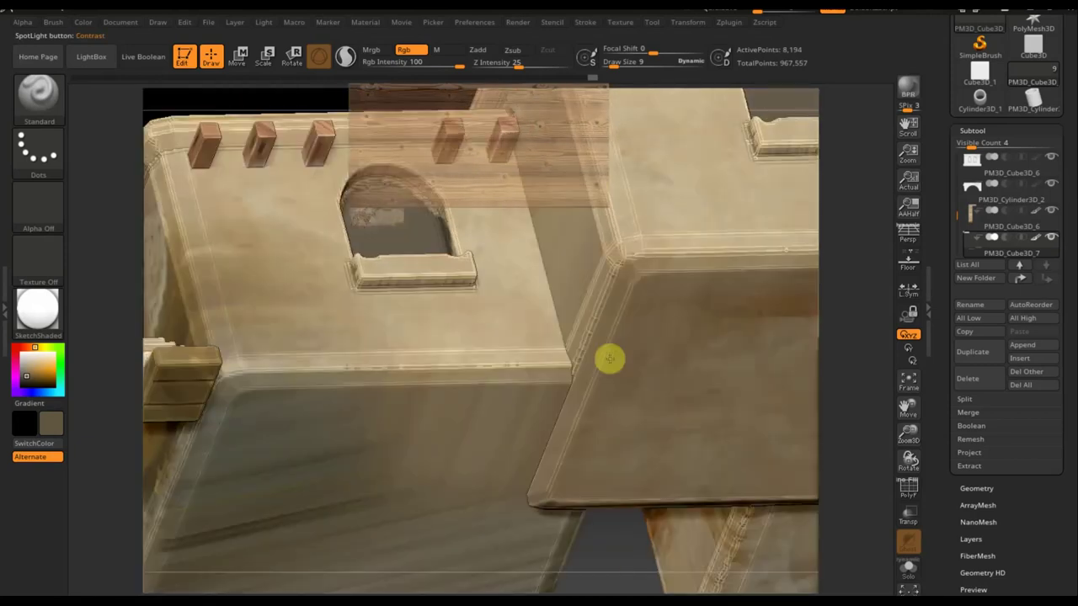
{"action": "mouse_move", "coordinate": [610, 360]}
{"action": "left_mouse_down"}
{"action": "mouse_move", "coordinate": [709, 422]}
{"action": "mouse_move", "coordinate": [659, 339]}
{"action": "mouse_move", "coordinate": [669, 332]}
{"action": "mouse_move", "coordinate": [693, 500]}
{"action": "mouse_move", "coordinate": [692, 369]}
{"action": "mouse_move", "coordinate": [668, 572]}
{"action": "mouse_move", "coordinate": [707, 505]}
{"action": "mouse_move", "coordinate": [732, 405]}
{"action": "mouse_move", "coordinate": [662, 484]}
{"action": "mouse_move", "coordinate": [679, 460]}
{"action": "left_mouse_up"}
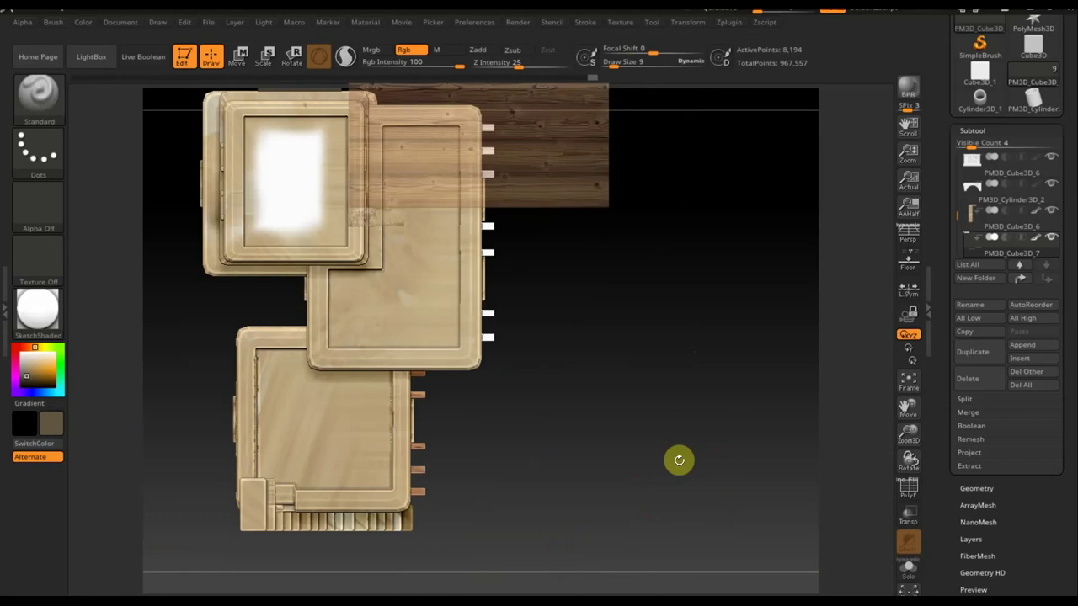
{"action": "mouse_move", "coordinate": [544, 149]}
{"action": "left_mouse_down", "text": "alt"}
{"action": "mouse_move", "coordinate": [688, 245]}
{"action": "mouse_move", "coordinate": [669, 365]}
{"action": "mouse_move", "coordinate": [678, 374]}
{"action": "mouse_move", "coordinate": [681, 332]}
{"action": "mouse_move", "coordinate": [715, 349]}
{"action": "mouse_move", "coordinate": [660, 430]}
{"action": "left_mouse_up", "text": "alt"}
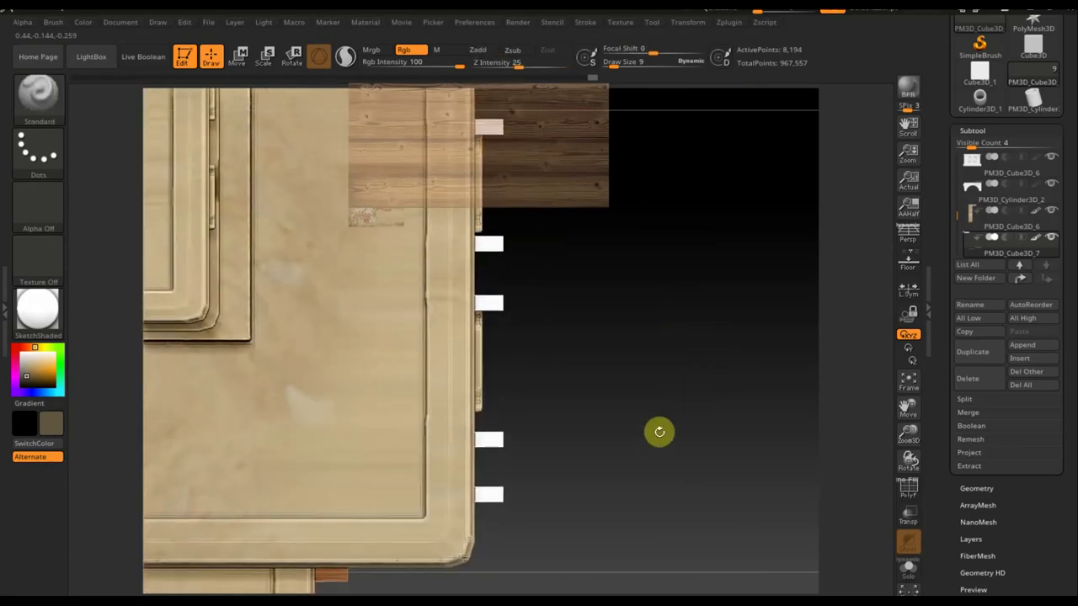
{"action": "left_click_drag", "start_coordinate": [655, 246], "coordinate": [667, 324], "text": "alt"}
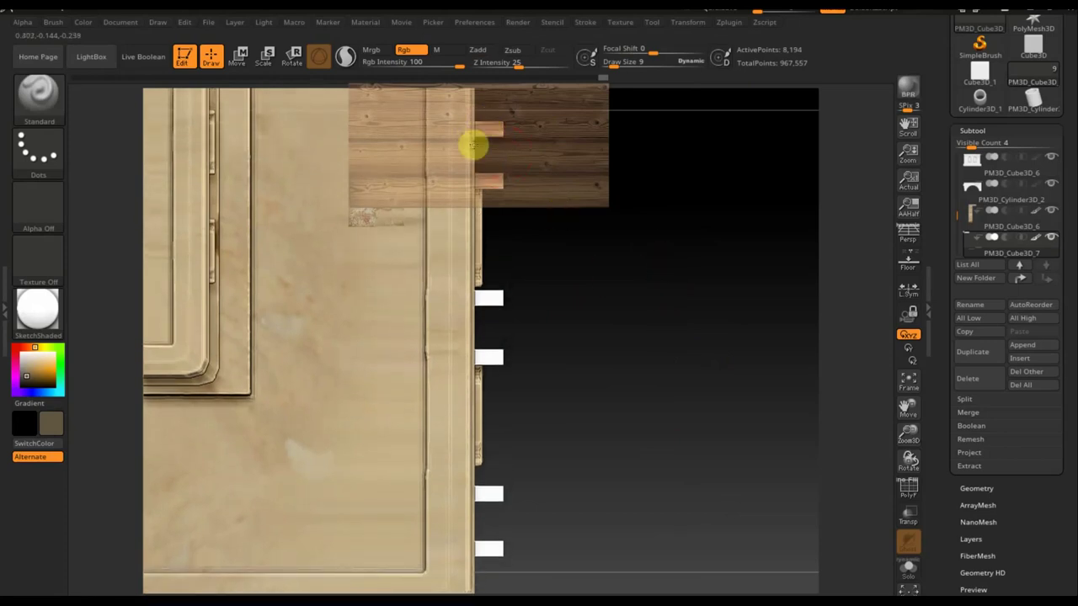
{"action": "left_click_drag", "start_coordinate": [595, 325], "coordinate": [595, 154], "text": "alt"}
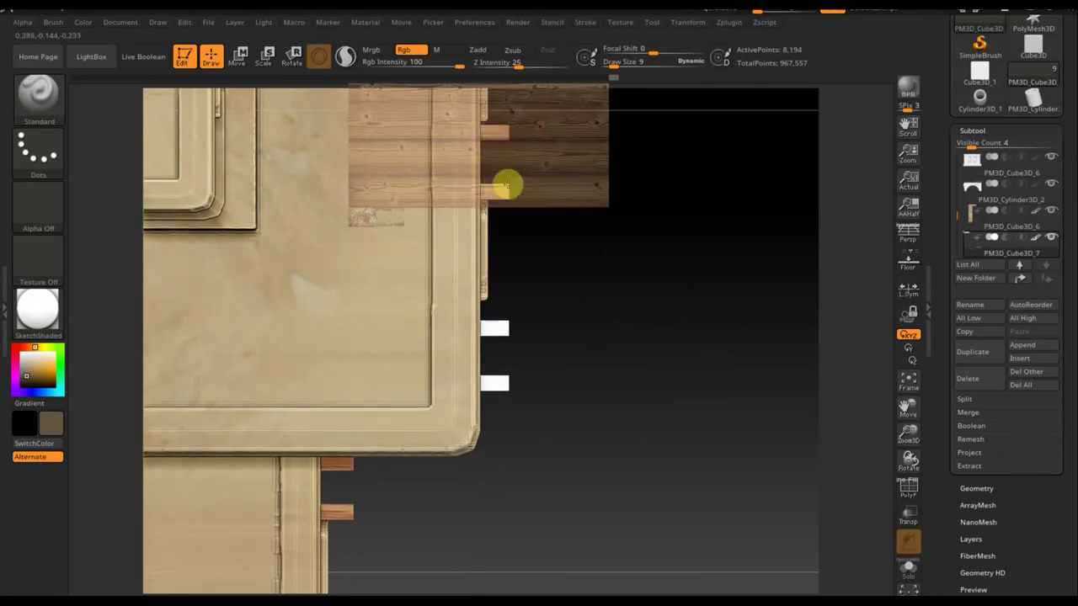
{"action": "mouse_move", "coordinate": [494, 222]}
{"action": "left_mouse_down", "text": "alt"}
{"action": "mouse_move", "coordinate": [606, 154]}
{"action": "mouse_move", "coordinate": [603, 125]}
{"action": "mouse_move", "coordinate": [540, 109]}
{"action": "left_mouse_up", "text": "alt"}
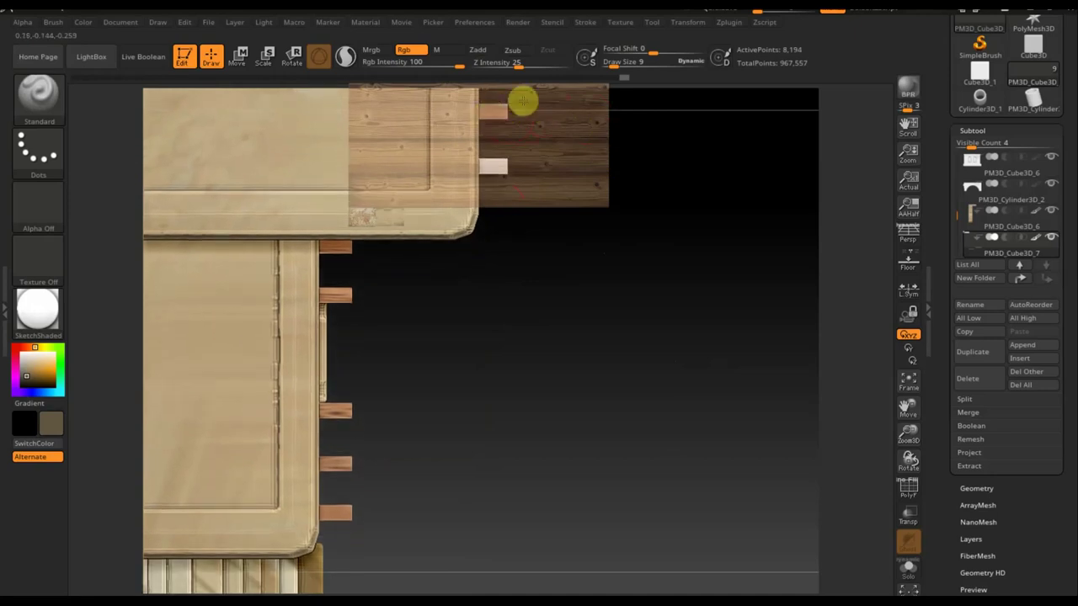
{"action": "mouse_move", "coordinate": [623, 325]}
{"action": "left_mouse_down", "text": "alt"}
{"action": "mouse_move", "coordinate": [655, 423]}
{"action": "mouse_move", "coordinate": [747, 587]}
{"action": "mouse_move", "coordinate": [703, 460]}
{"action": "mouse_move", "coordinate": [643, 360]}
{"action": "mouse_move", "coordinate": [643, 527]}
{"action": "left_mouse_up", "text": "alt"}
{"action": "mouse_move", "coordinate": [649, 421]}
{"action": "left_mouse_down"}
{"action": "mouse_move", "coordinate": [655, 392]}
{"action": "mouse_move", "coordinate": [682, 585]}
{"action": "mouse_move", "coordinate": [683, 450]}
{"action": "mouse_move", "coordinate": [696, 547]}
{"action": "mouse_move", "coordinate": [691, 477]}
{"action": "mouse_move", "coordinate": [620, 380]}
{"action": "left_mouse_up"}
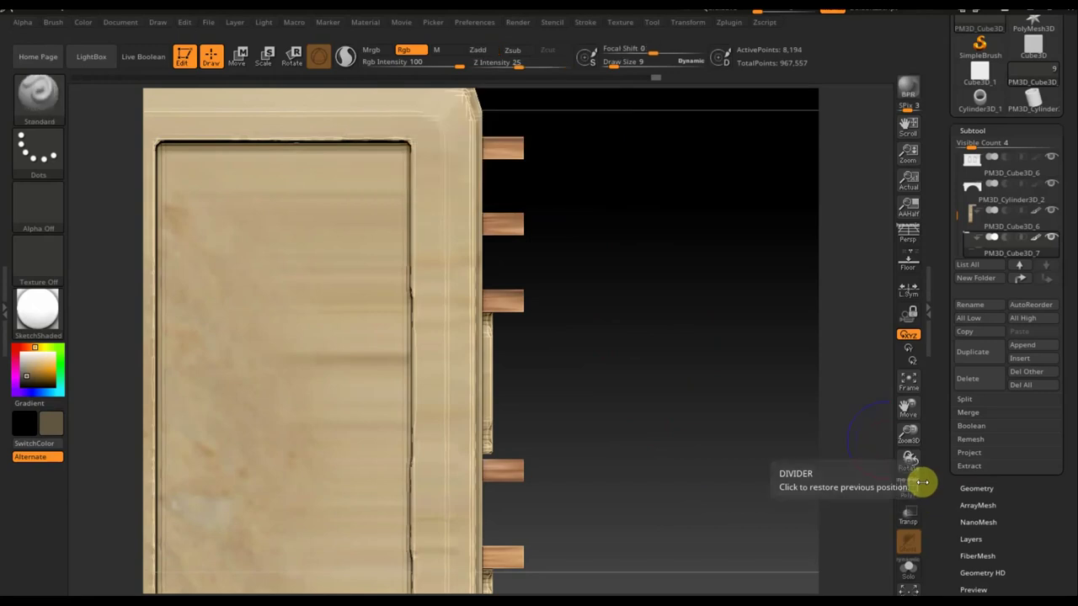
DynaMesh the block at resolution 2752, after trying and undoing 768 and 2056, and show the wood image again
{"action": "left_click", "coordinate": [988, 494]}
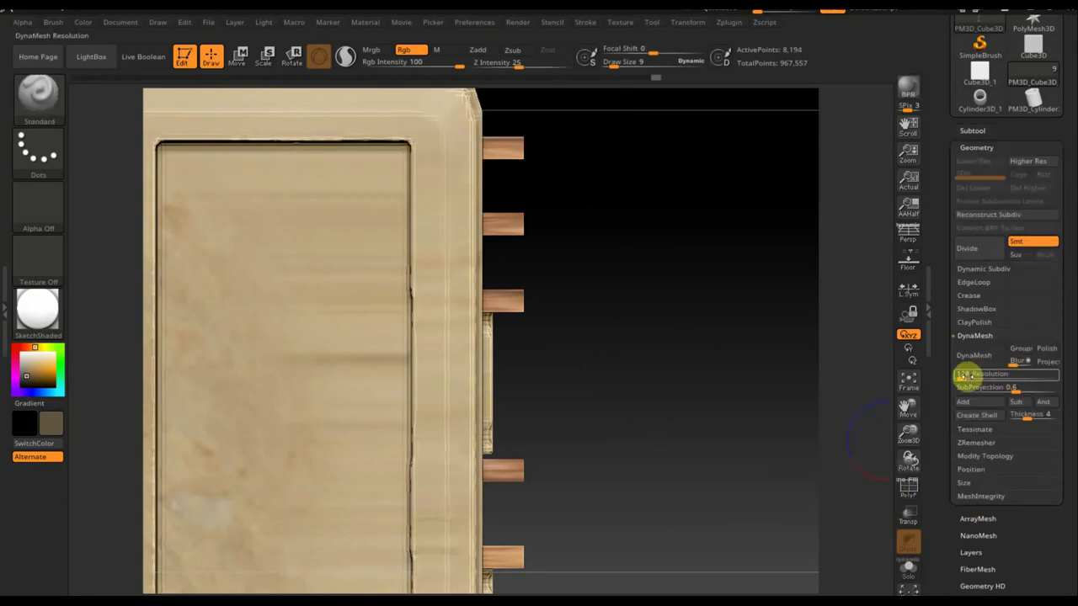
{"action": "left_click_drag", "start_coordinate": [963, 378], "coordinate": [970, 379]}
{"action": "left_click", "coordinate": [974, 355]}
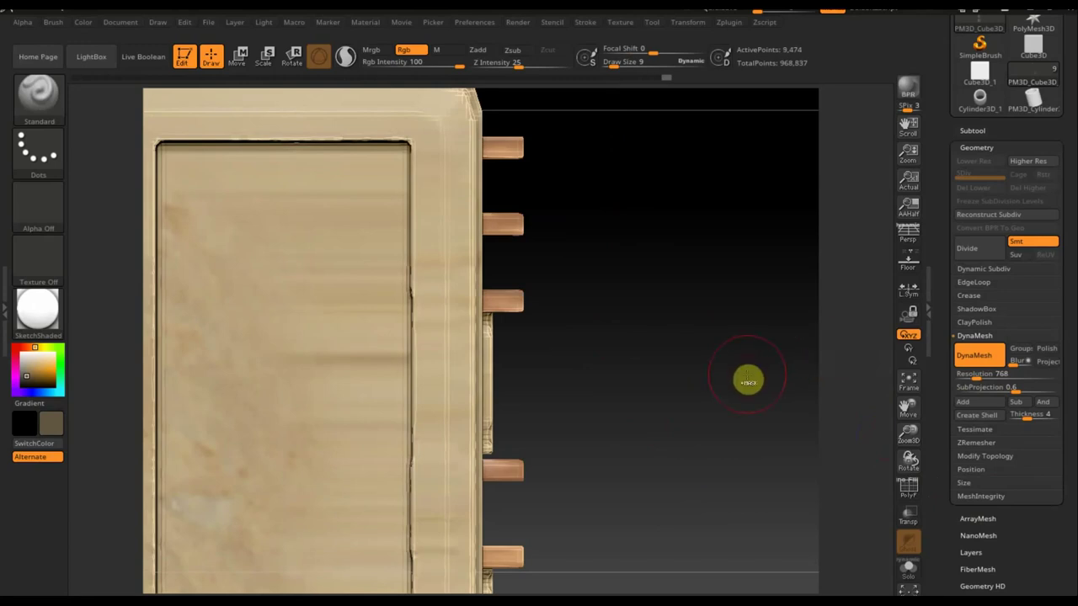
{"action": "key", "text": "ctrl+z"}
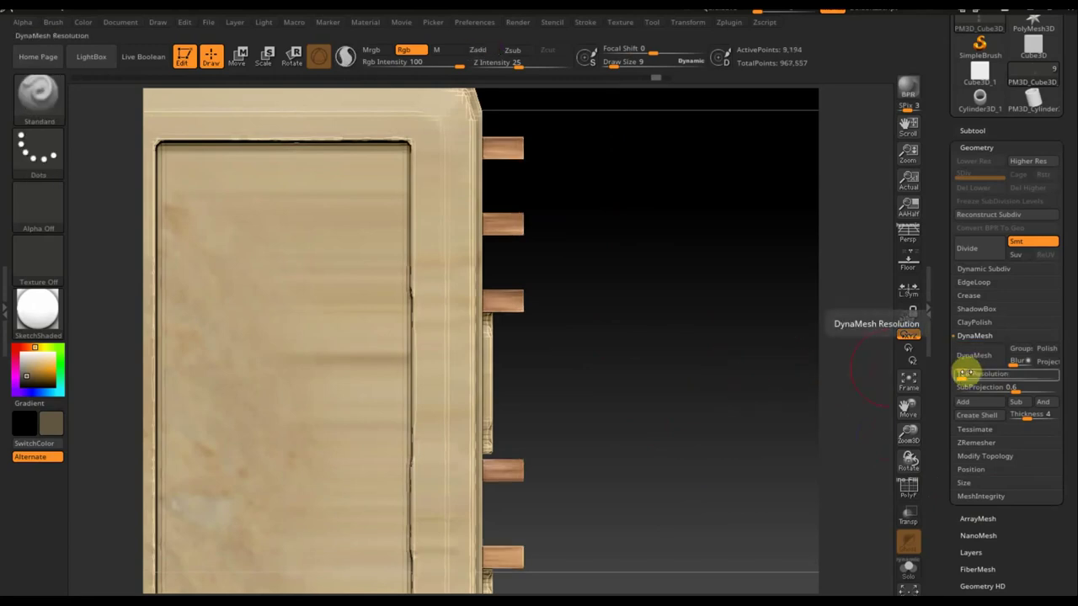
{"action": "type", "text": "2056"}
{"action": "left_click", "coordinate": [973, 356]}
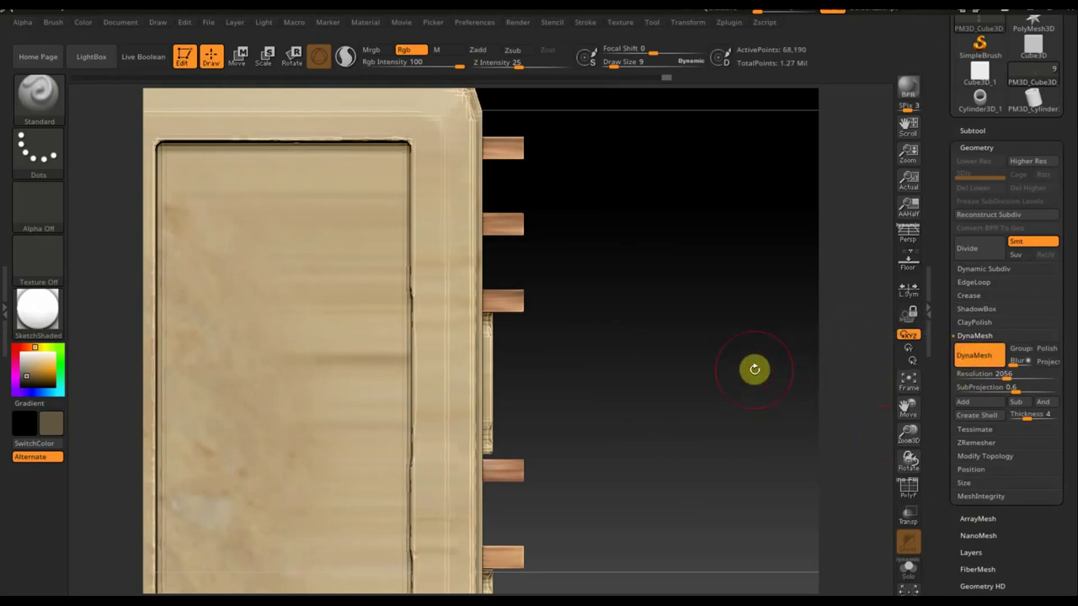
{"action": "key", "text": "ctrl+z"}
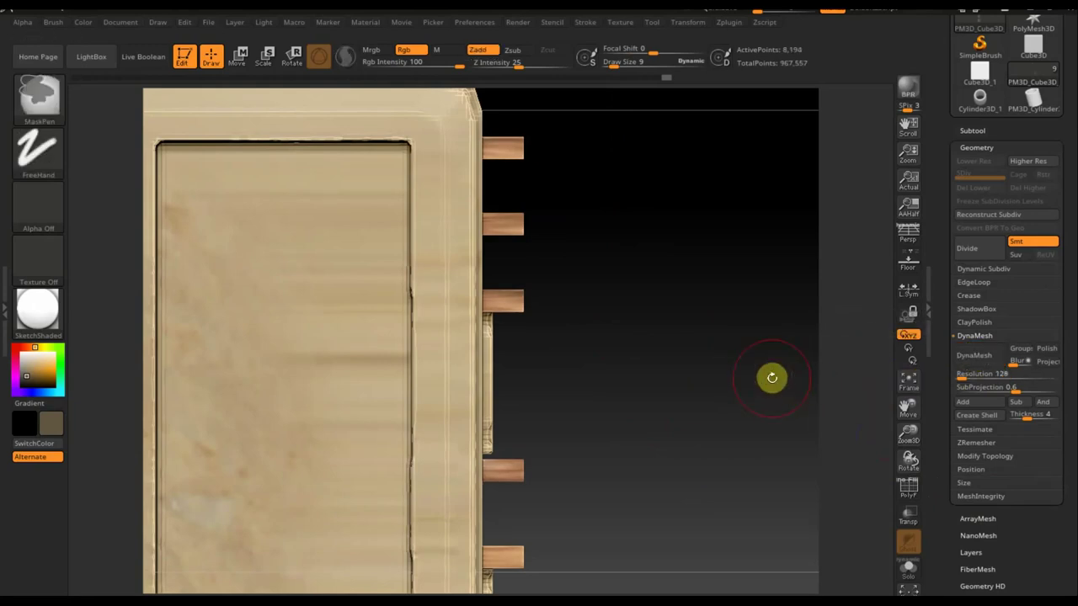
{"action": "mouse_move", "coordinate": [981, 374]}
{"action": "left_mouse_down"}
{"action": "mouse_move", "coordinate": [967, 396]}
{"action": "mouse_move", "coordinate": [1022, 386]}
{"action": "left_mouse_up"}
{"action": "left_click", "coordinate": [973, 358]}
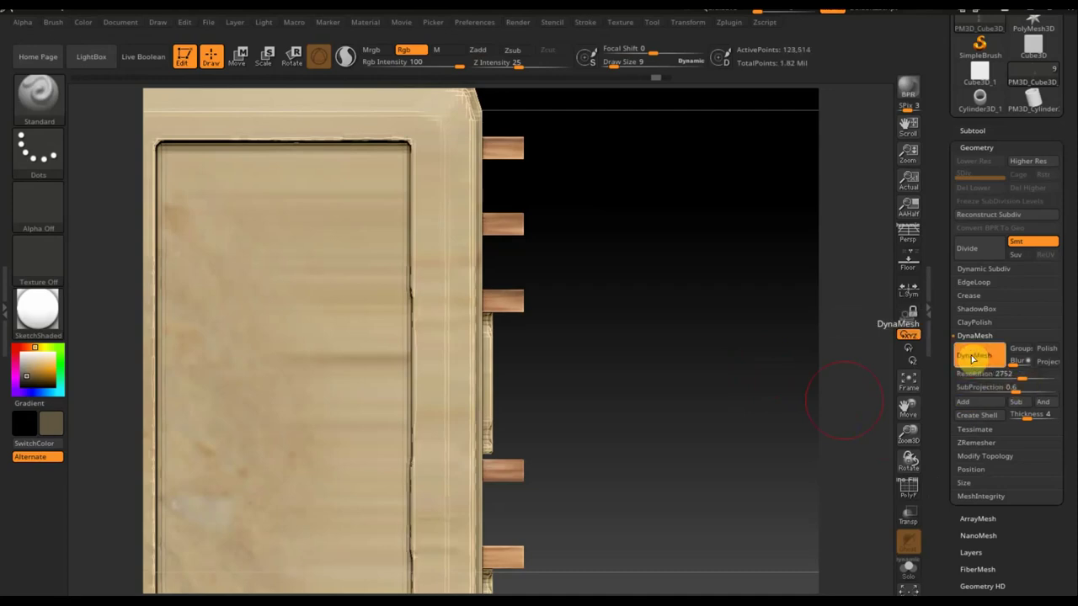
{"action": "key", "text": "shift"}
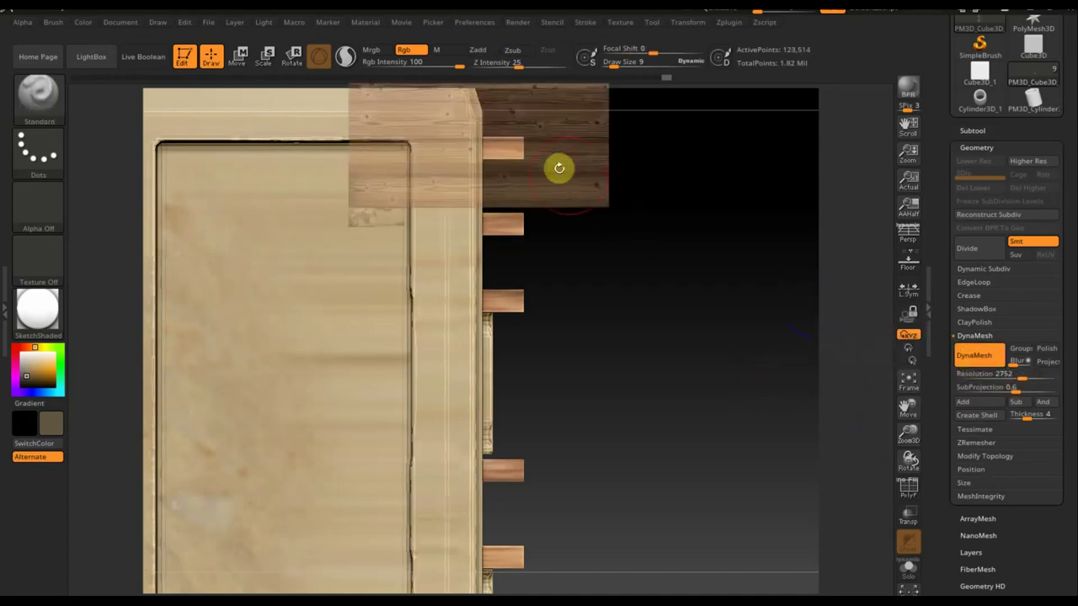
Move and enlarge the wood plank image over the tower's side pegs
{"action": "left_click_drag", "start_coordinate": [484, 158], "coordinate": [526, 191]}
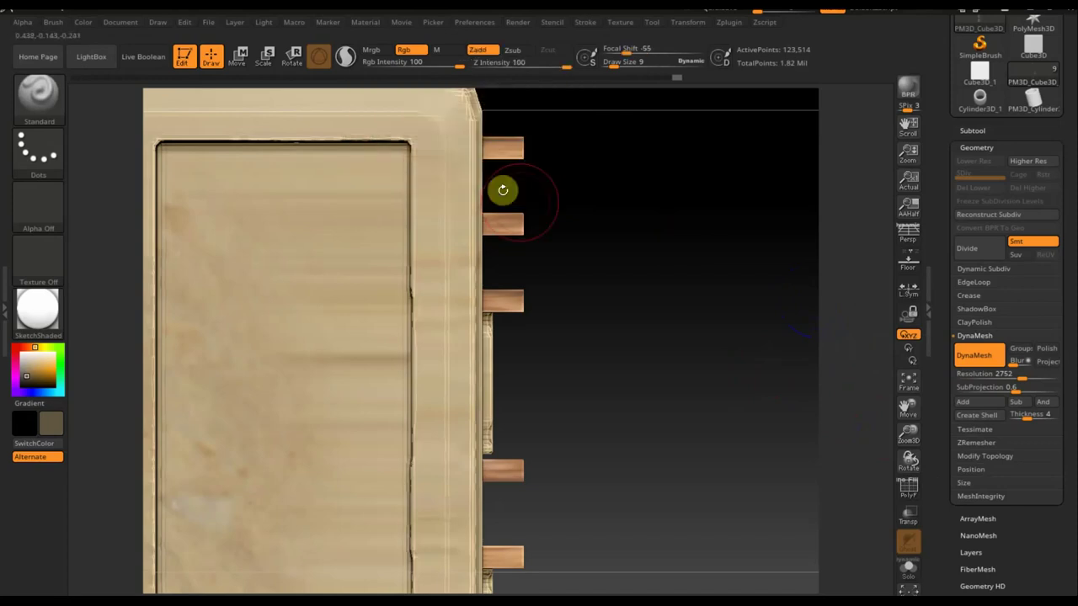
{"action": "key", "text": "shift+z"}
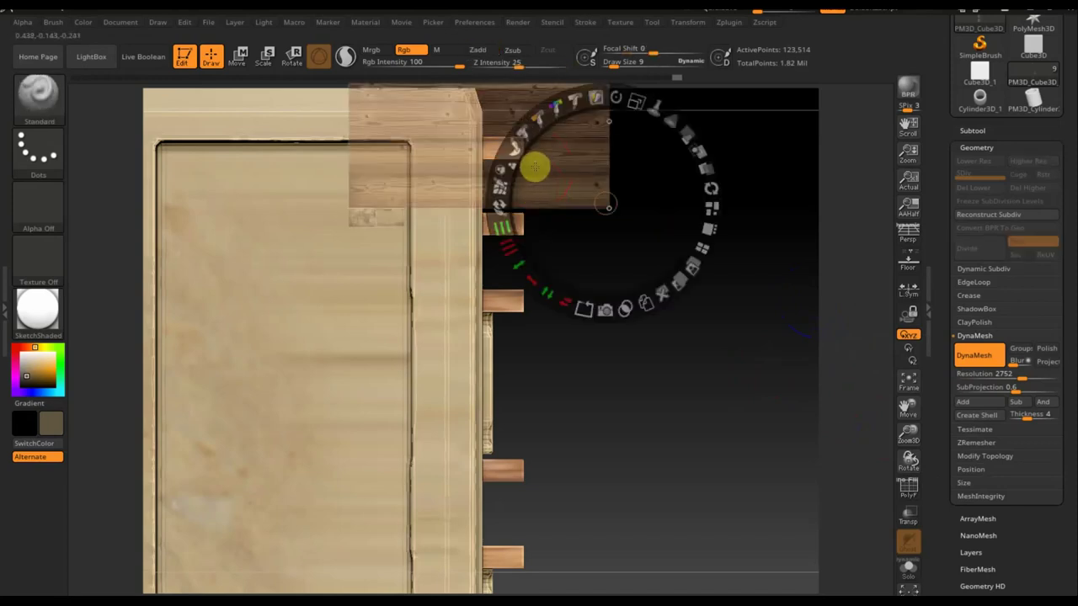
{"action": "left_click_drag", "start_coordinate": [578, 180], "coordinate": [570, 267]}
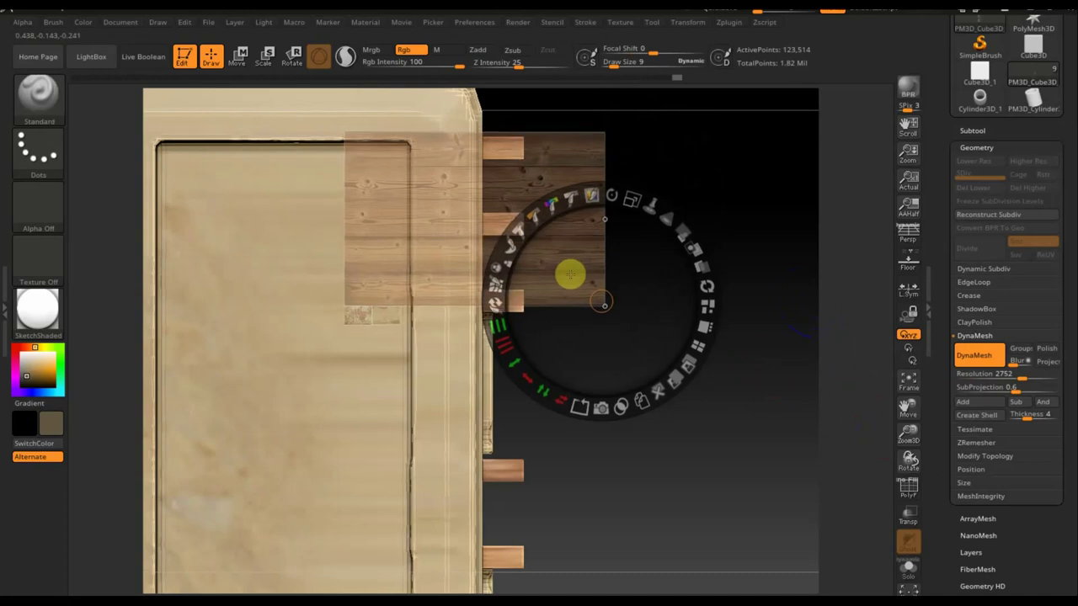
{"action": "key", "text": "z"}
{"action": "key", "text": "shift+z"}
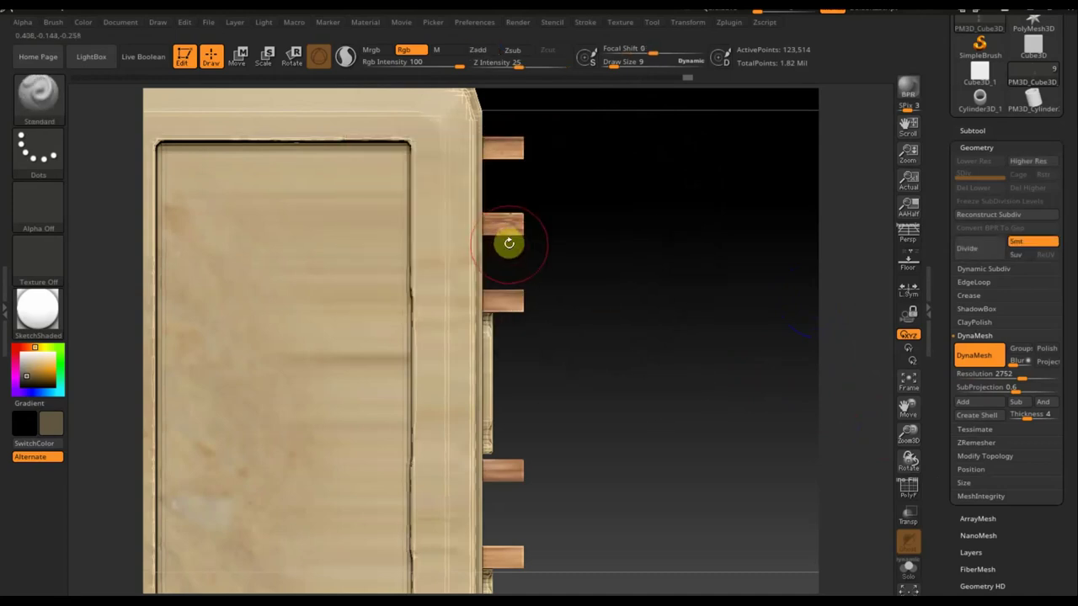
{"action": "key", "text": "shift+z"}
{"action": "mouse_move", "coordinate": [517, 234]}
{"action": "left_mouse_down"}
{"action": "mouse_move", "coordinate": [548, 264]}
{"action": "mouse_move", "coordinate": [539, 310]}
{"action": "left_mouse_up"}
{"action": "key", "text": "z"}
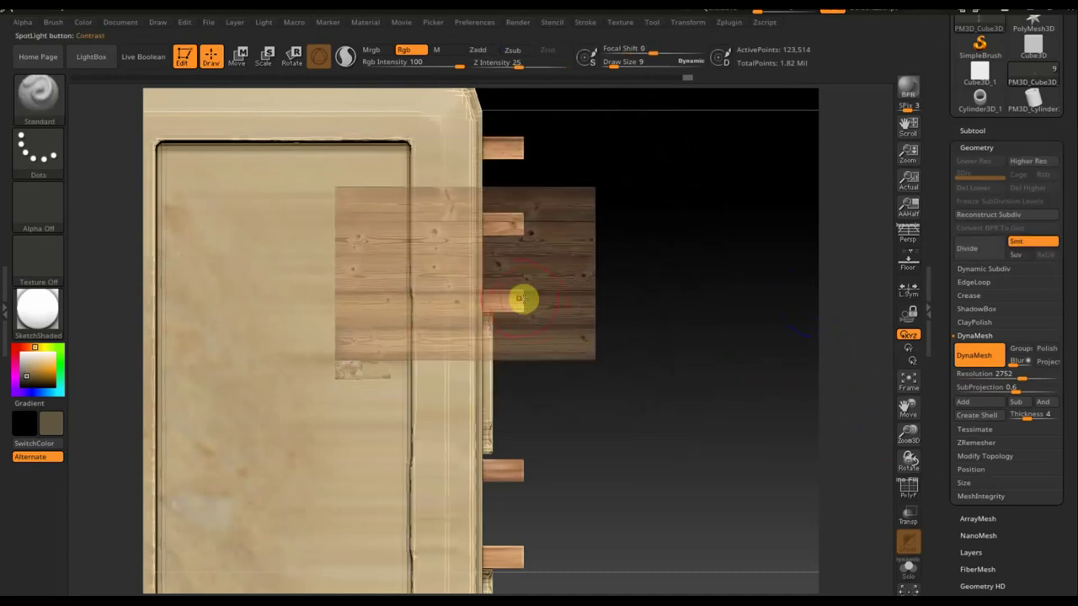
Paint the wood texture onto the top pegs, hide the image, and save the project
{"action": "mouse_move", "coordinate": [623, 371]}
{"action": "left_mouse_down"}
{"action": "mouse_move", "coordinate": [690, 414]}
{"action": "mouse_move", "coordinate": [649, 365]}
{"action": "mouse_move", "coordinate": [595, 340]}
{"action": "mouse_move", "coordinate": [578, 245]}
{"action": "left_mouse_up"}
{"action": "key", "text": "z"}
{"action": "key", "text": "z"}
{"action": "mouse_move", "coordinate": [562, 173]}
{"action": "left_mouse_down"}
{"action": "mouse_move", "coordinate": [554, 163]}
{"action": "mouse_move", "coordinate": [532, 224]}
{"action": "left_mouse_up"}
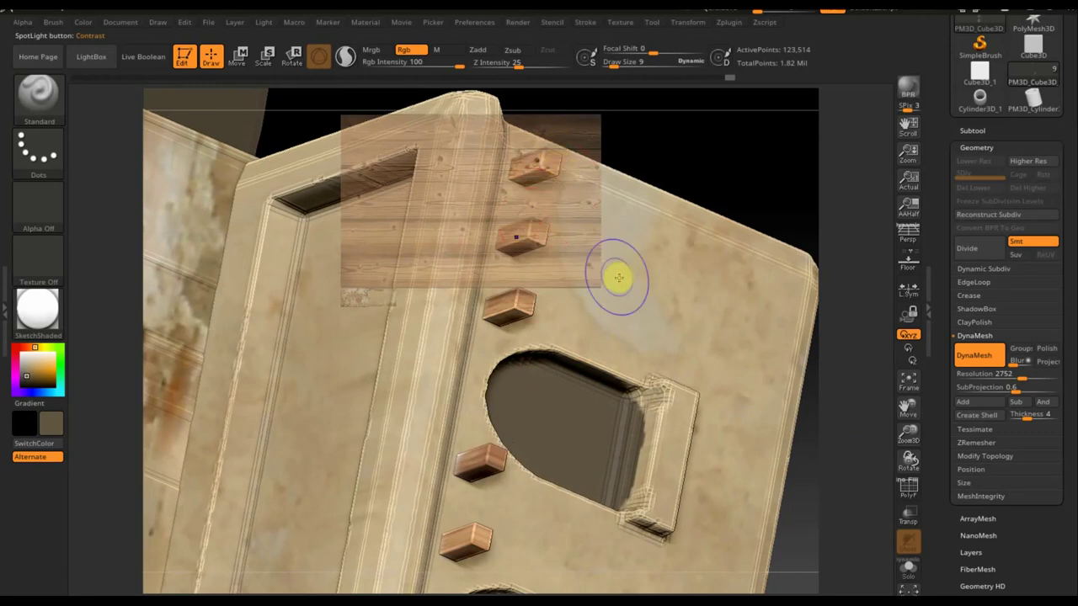
{"action": "key", "text": "shift+z"}
{"action": "mouse_move", "coordinate": [726, 169]}
{"action": "left_mouse_down"}
{"action": "mouse_move", "coordinate": [671, 139]}
{"action": "mouse_move", "coordinate": [756, 125]}
{"action": "mouse_move", "coordinate": [782, 325]}
{"action": "mouse_move", "coordinate": [711, 412]}
{"action": "mouse_move", "coordinate": [681, 320]}
{"action": "mouse_move", "coordinate": [671, 194]}
{"action": "left_mouse_up"}
{"action": "key", "text": "ctrl+s"}
Move the wood image lower and check the underside edge from a new angle
{"action": "key", "text": "shift+z"}
{"action": "mouse_move", "coordinate": [623, 218]}
{"action": "left_mouse_down"}
{"action": "mouse_move", "coordinate": [585, 222]}
{"action": "mouse_move", "coordinate": [592, 308]}
{"action": "left_mouse_up"}
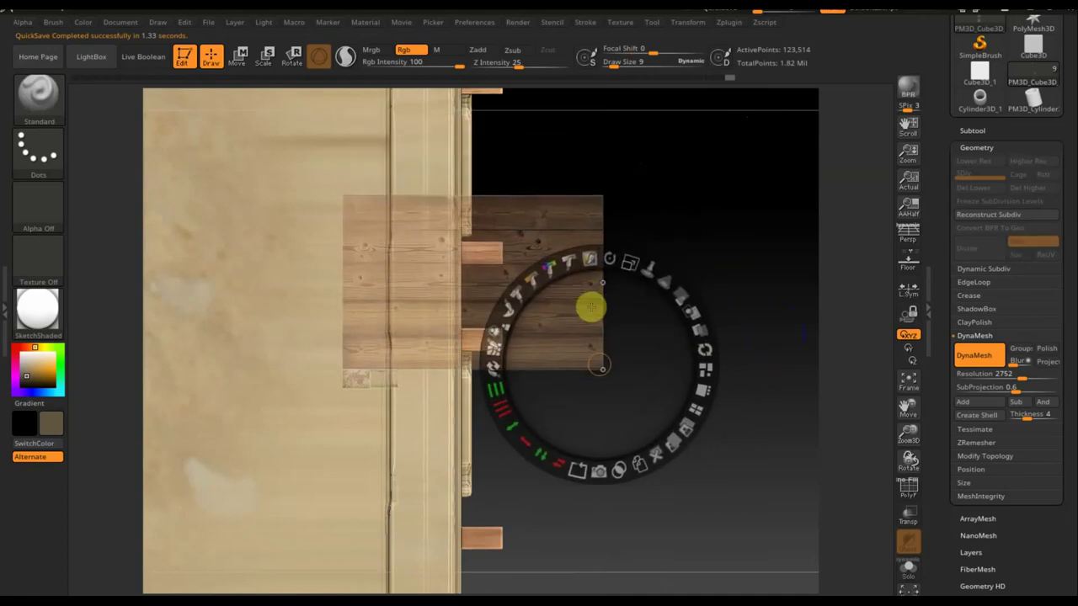
{"action": "key", "text": "z"}
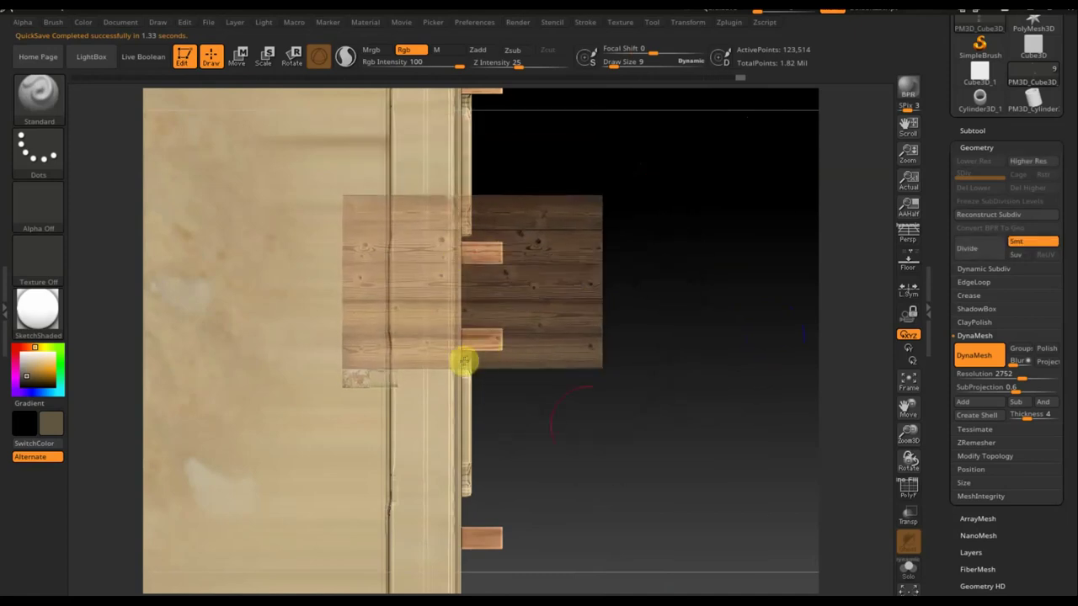
{"action": "mouse_move", "coordinate": [648, 448]}
{"action": "left_mouse_down"}
{"action": "mouse_move", "coordinate": [671, 296]}
{"action": "mouse_move", "coordinate": [670, 148]}
{"action": "mouse_move", "coordinate": [666, 156]}
{"action": "left_mouse_up"}
{"action": "mouse_move", "coordinate": [492, 227]}
{"action": "left_mouse_down"}
{"action": "mouse_move", "coordinate": [525, 250]}
{"action": "mouse_move", "coordinate": [490, 233]}
{"action": "left_mouse_up"}
{"action": "left_click_drag", "start_coordinate": [685, 264], "coordinate": [666, 284]}
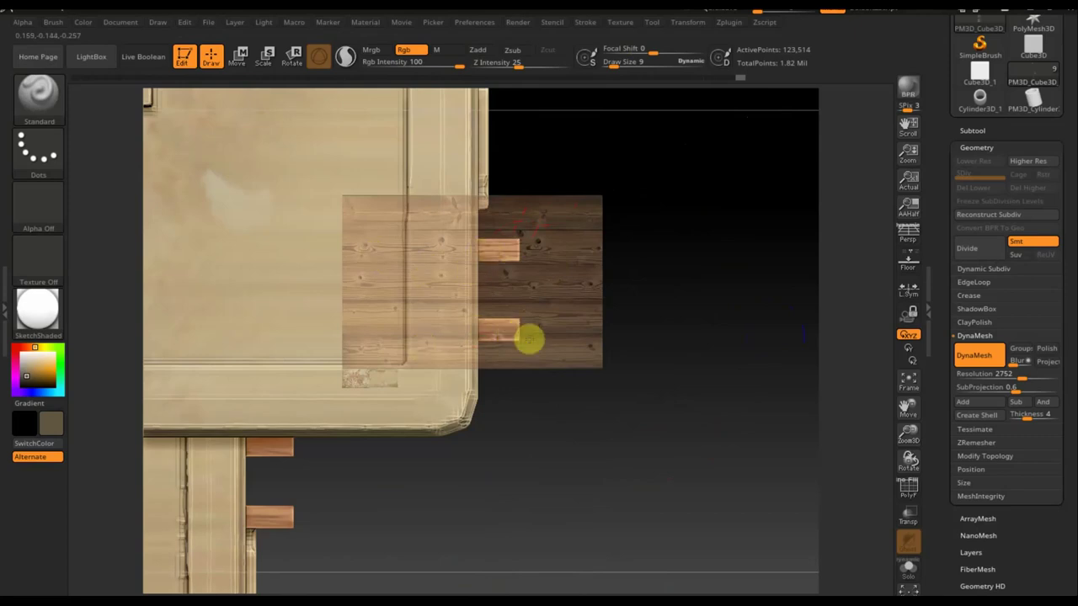
Orbit around the model to inspect the pegs, bottom rail and arched cutout
{"action": "mouse_move", "coordinate": [698, 414]}
{"action": "left_mouse_down"}
{"action": "mouse_move", "coordinate": [722, 412]}
{"action": "mouse_move", "coordinate": [862, 160]}
{"action": "mouse_move", "coordinate": [893, 202]}
{"action": "mouse_move", "coordinate": [630, 209]}
{"action": "left_mouse_up"}
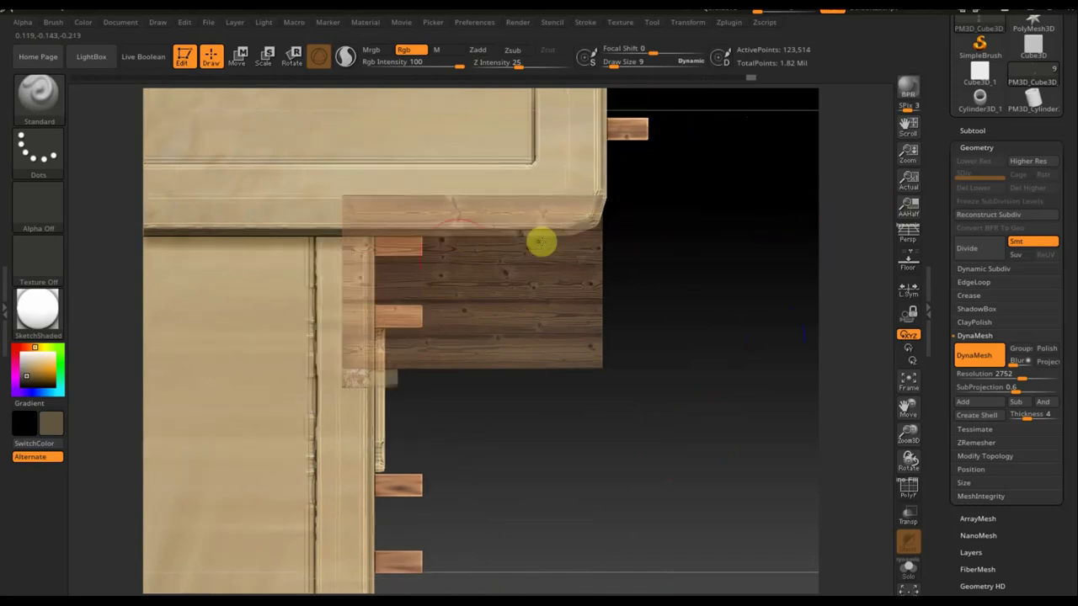
{"action": "mouse_move", "coordinate": [481, 433]}
{"action": "left_mouse_down"}
{"action": "mouse_move", "coordinate": [531, 359]}
{"action": "mouse_move", "coordinate": [541, 303]}
{"action": "left_mouse_up"}
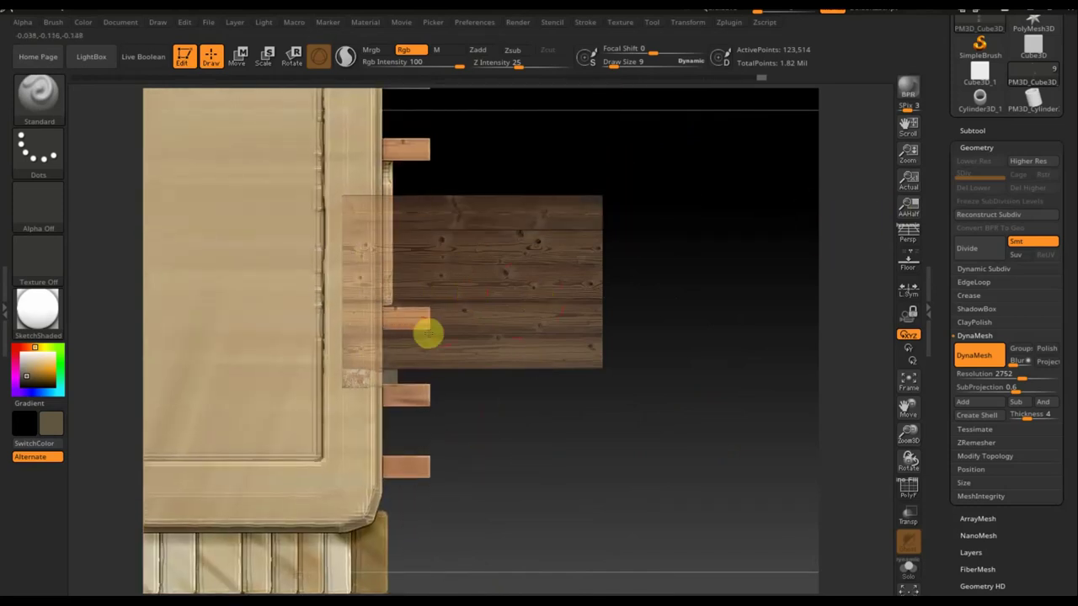
{"action": "left_click_drag", "start_coordinate": [428, 334], "coordinate": [505, 392]}
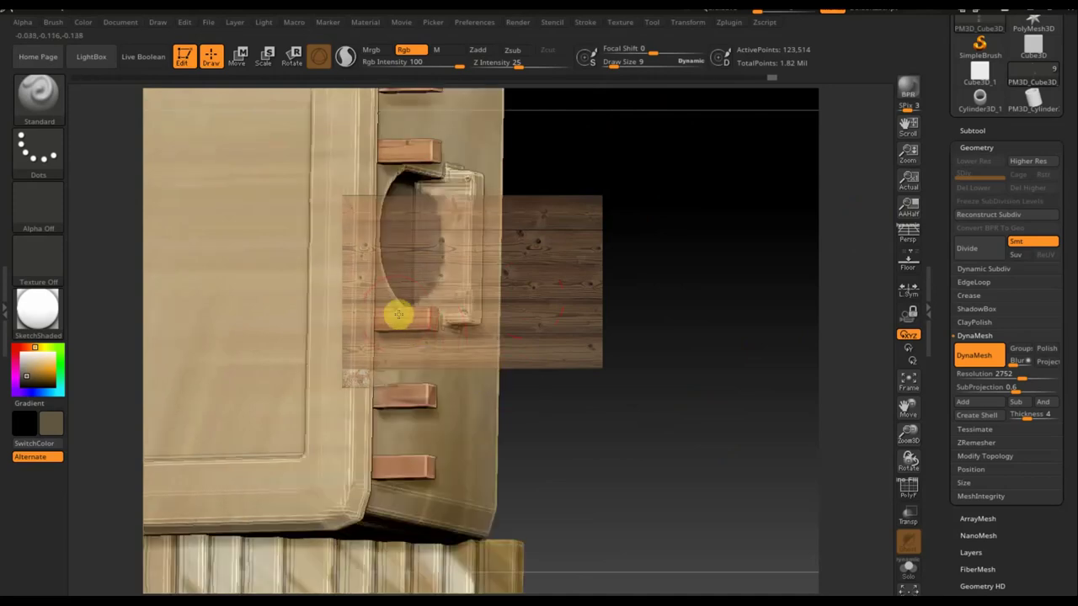
{"action": "mouse_move", "coordinate": [584, 414]}
{"action": "left_mouse_down"}
{"action": "mouse_move", "coordinate": [594, 419]}
{"action": "mouse_move", "coordinate": [597, 277]}
{"action": "left_mouse_up"}
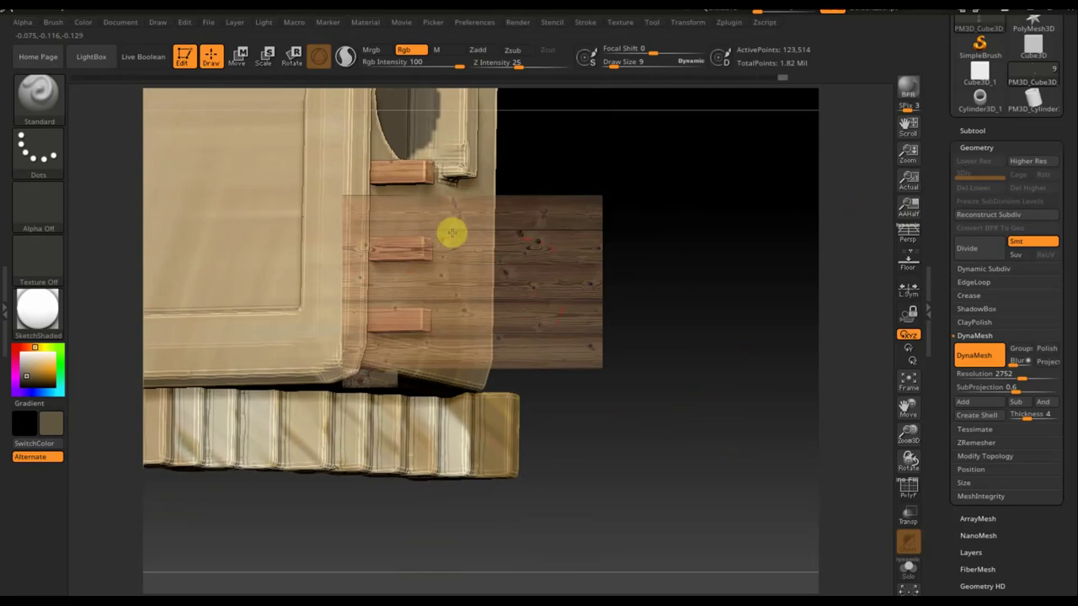
{"action": "mouse_move", "coordinate": [575, 399]}
{"action": "left_mouse_down"}
{"action": "mouse_move", "coordinate": [726, 395]}
{"action": "mouse_move", "coordinate": [744, 362]}
{"action": "left_mouse_up"}
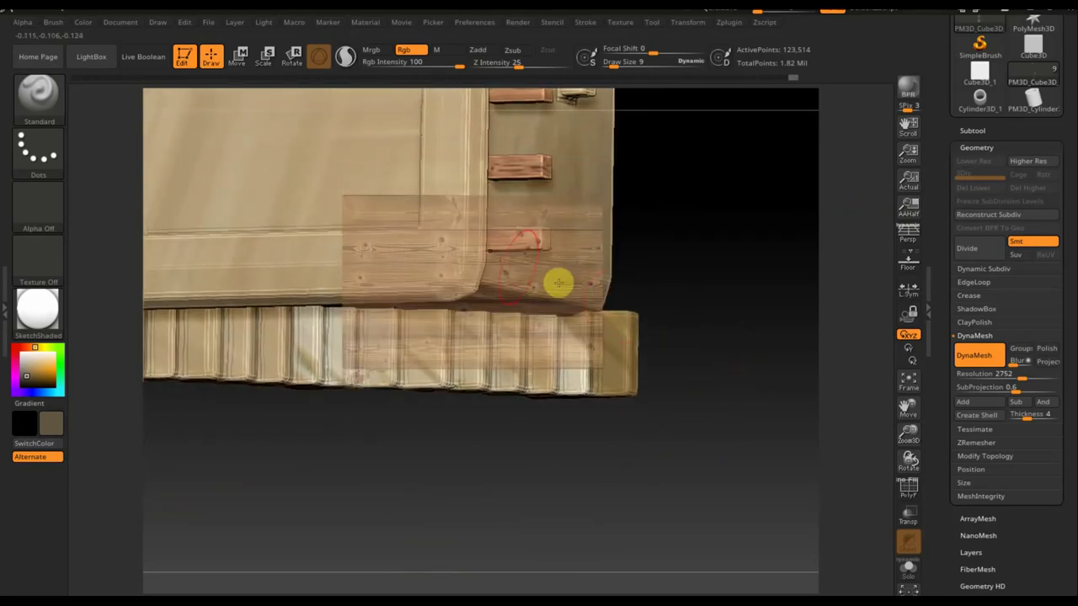
{"action": "mouse_move", "coordinate": [736, 331]}
{"action": "left_mouse_down"}
{"action": "mouse_move", "coordinate": [686, 469]}
{"action": "mouse_move", "coordinate": [696, 457]}
{"action": "mouse_move", "coordinate": [649, 267]}
{"action": "mouse_move", "coordinate": [705, 484]}
{"action": "mouse_move", "coordinate": [715, 448]}
{"action": "mouse_move", "coordinate": [715, 460]}
{"action": "mouse_move", "coordinate": [715, 450]}
{"action": "mouse_move", "coordinate": [700, 456]}
{"action": "mouse_move", "coordinate": [727, 451]}
{"action": "left_mouse_up"}
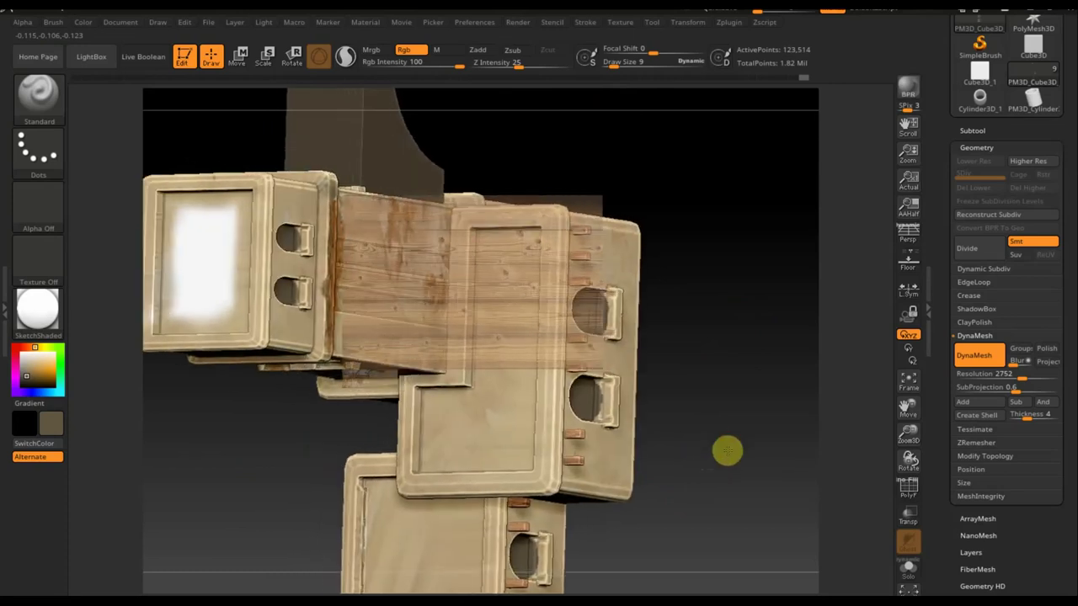
Orbit around the tower and bring it back into view
{"action": "mouse_move", "coordinate": [727, 451]}
{"action": "left_mouse_down"}
{"action": "mouse_move", "coordinate": [769, 466]}
{"action": "mouse_move", "coordinate": [778, 393]}
{"action": "left_mouse_up"}
{"action": "mouse_move", "coordinate": [764, 344]}
{"action": "left_mouse_down", "text": "shift"}
{"action": "mouse_move", "coordinate": [733, 402]}
{"action": "mouse_move", "coordinate": [677, 447]}
{"action": "mouse_move", "coordinate": [587, 440]}
{"action": "mouse_move", "coordinate": [419, 481]}
{"action": "mouse_move", "coordinate": [513, 505]}
{"action": "mouse_move", "coordinate": [397, 518]}
{"action": "left_mouse_up", "text": "shift"}
{"action": "mouse_move", "coordinate": [757, 399]}
{"action": "left_mouse_down"}
{"action": "mouse_move", "coordinate": [796, 469]}
{"action": "mouse_move", "coordinate": [690, 433]}
{"action": "mouse_move", "coordinate": [678, 442]}
{"action": "left_mouse_up"}
{"action": "left_click", "coordinate": [909, 379]}
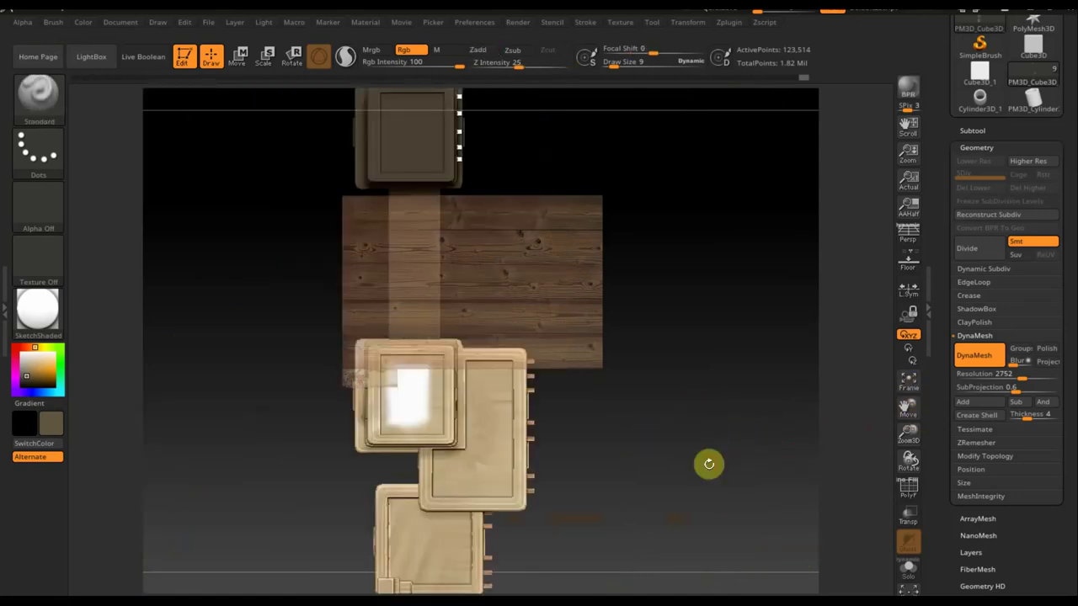
{"action": "mouse_move", "coordinate": [716, 428]}
{"action": "left_mouse_down"}
{"action": "mouse_move", "coordinate": [715, 593]}
{"action": "mouse_move", "coordinate": [717, 491]}
{"action": "left_mouse_up"}
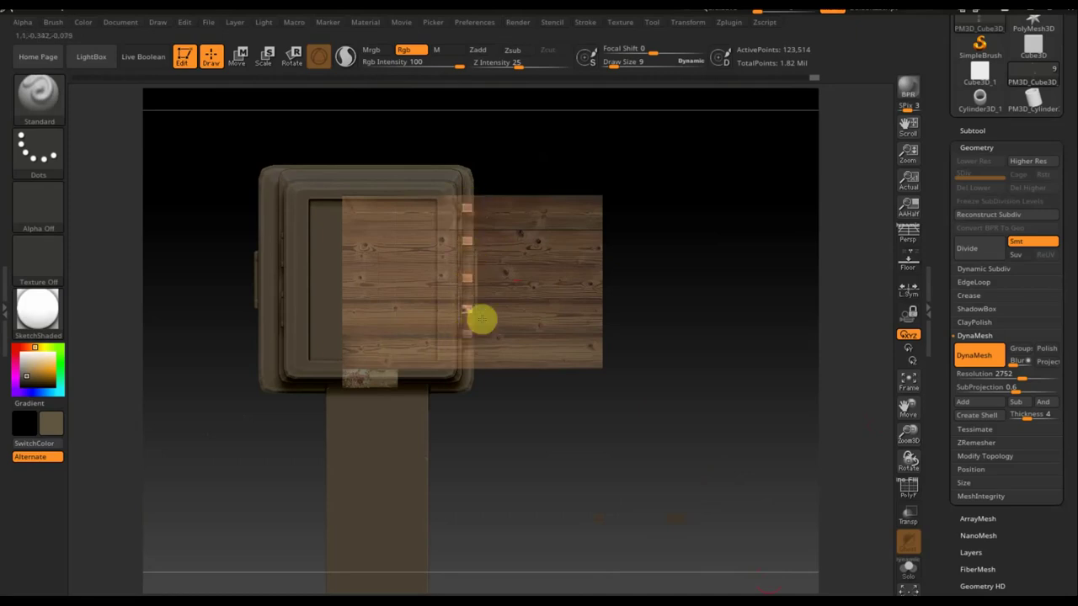
Snap the model to a straight front view and move the wood image to the upper right
{"action": "left_click_drag", "start_coordinate": [614, 443], "coordinate": [615, 444], "text": "shift"}
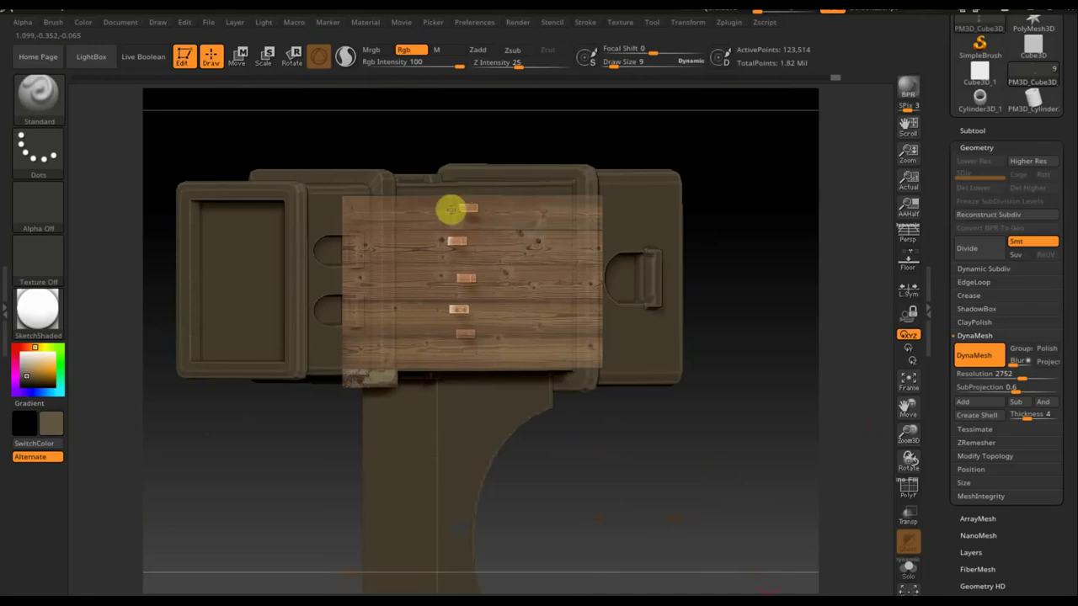
{"action": "left_click_drag", "start_coordinate": [666, 485], "coordinate": [595, 481]}
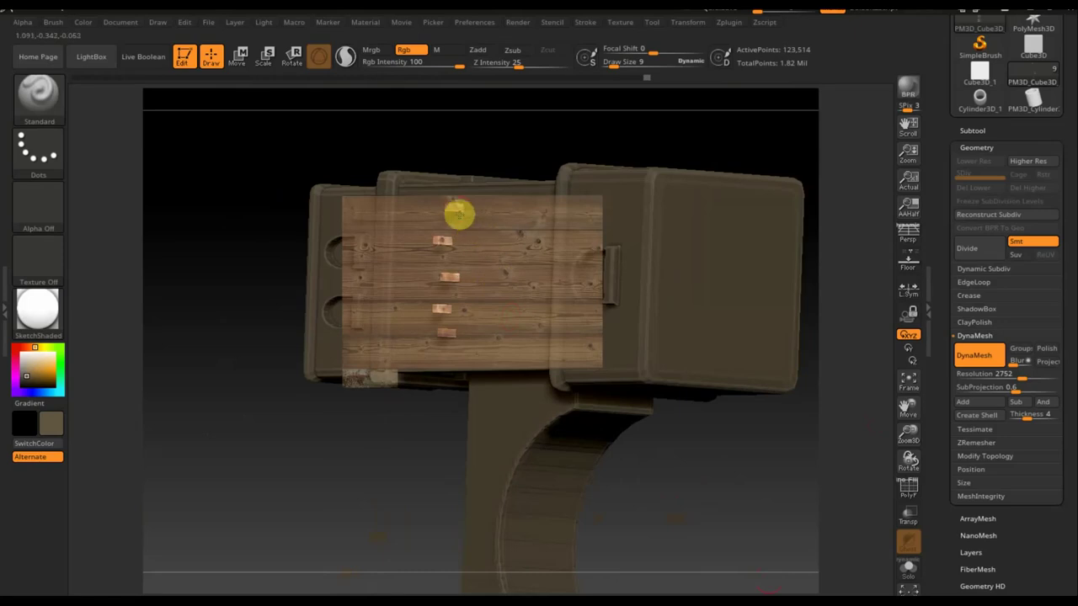
{"action": "mouse_move", "coordinate": [705, 481]}
{"action": "left_mouse_down"}
{"action": "mouse_move", "coordinate": [794, 467]}
{"action": "mouse_move", "coordinate": [761, 457]}
{"action": "mouse_move", "coordinate": [752, 384]}
{"action": "mouse_move", "coordinate": [709, 438]}
{"action": "left_mouse_up"}
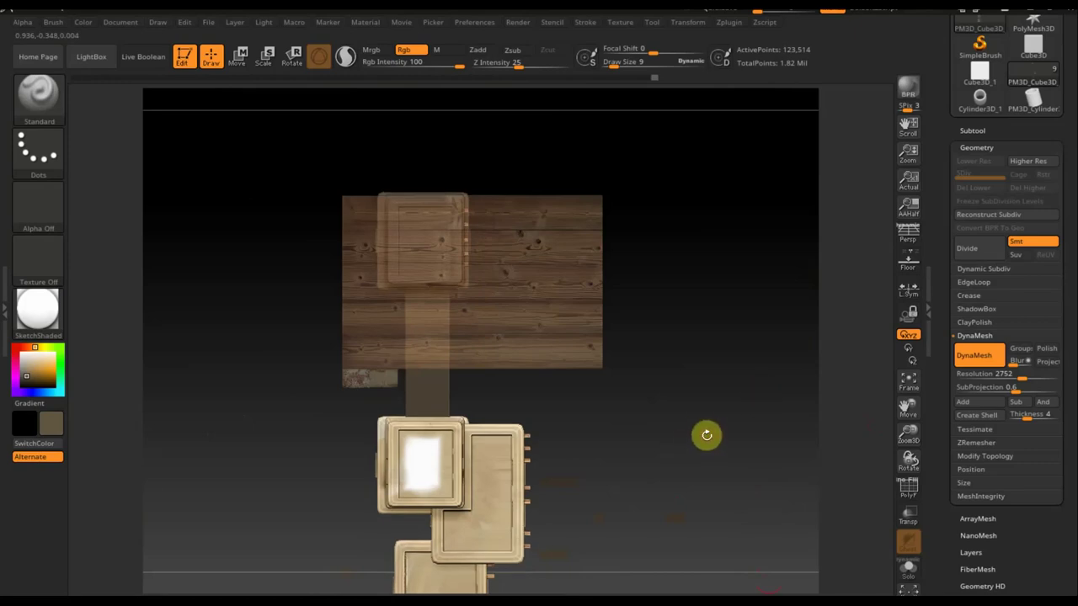
{"action": "key", "text": "shift+z"}
{"action": "mouse_move", "coordinate": [595, 361]}
{"action": "left_mouse_down"}
{"action": "mouse_move", "coordinate": [801, 344]}
{"action": "mouse_move", "coordinate": [544, 341]}
{"action": "mouse_move", "coordinate": [521, 272]}
{"action": "mouse_move", "coordinate": [926, 140]}
{"action": "left_mouse_up"}
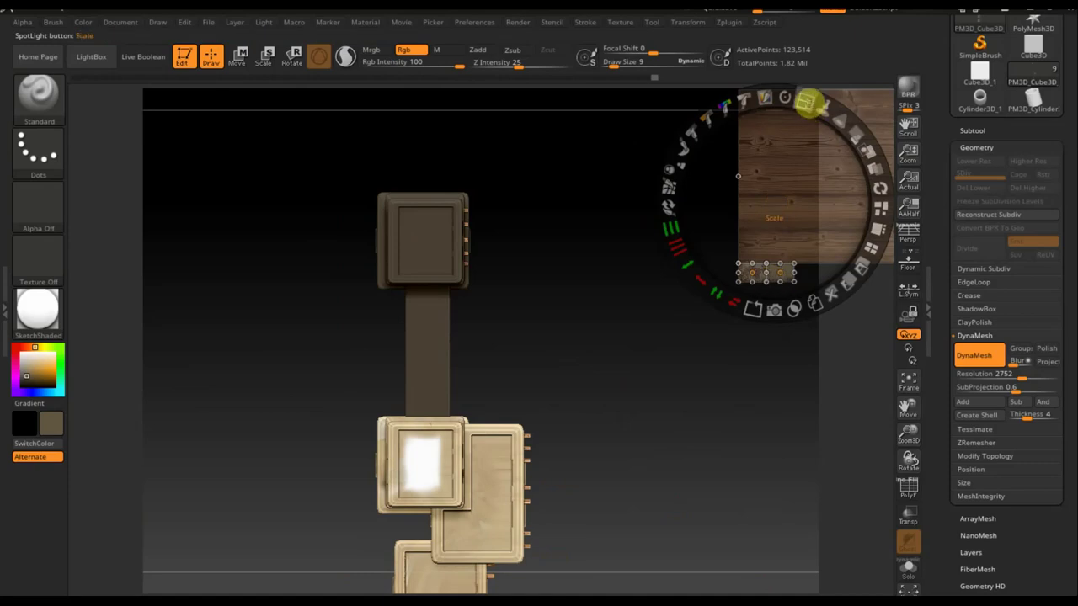
Enlarge the small stained texture image and move it over the lower blocks
{"action": "left_click_drag", "start_coordinate": [806, 102], "coordinate": [815, 113]}
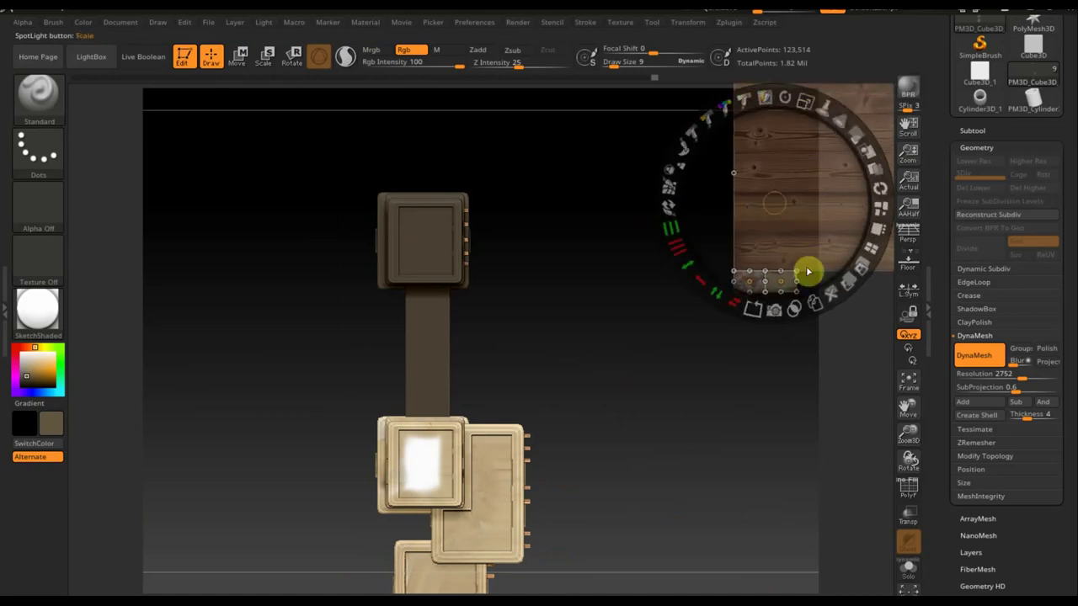
{"action": "left_click_drag", "start_coordinate": [818, 413], "coordinate": [646, 442]}
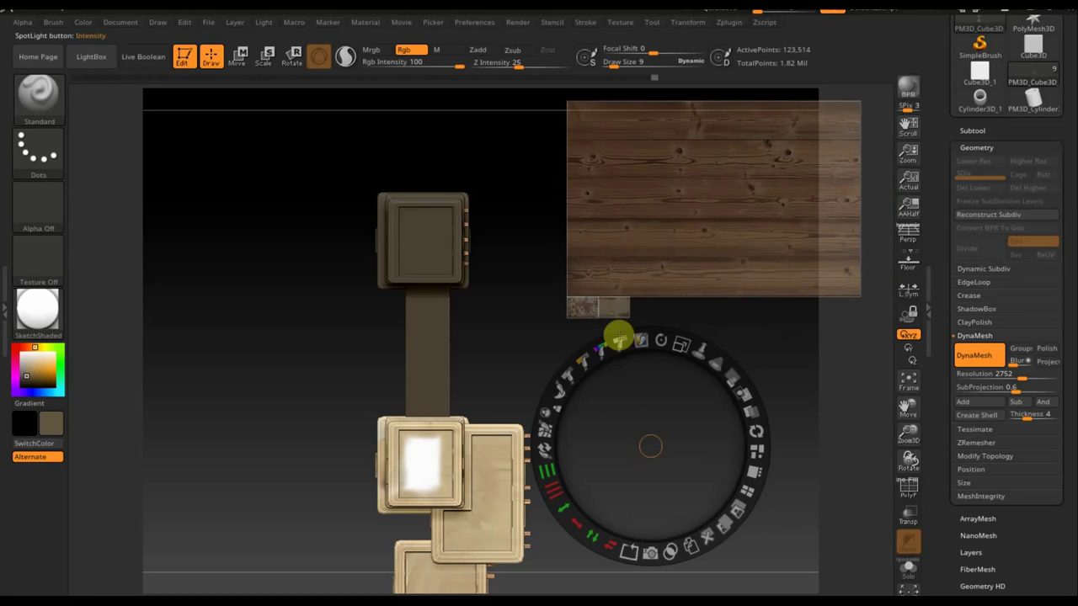
{"action": "left_click", "coordinate": [604, 314]}
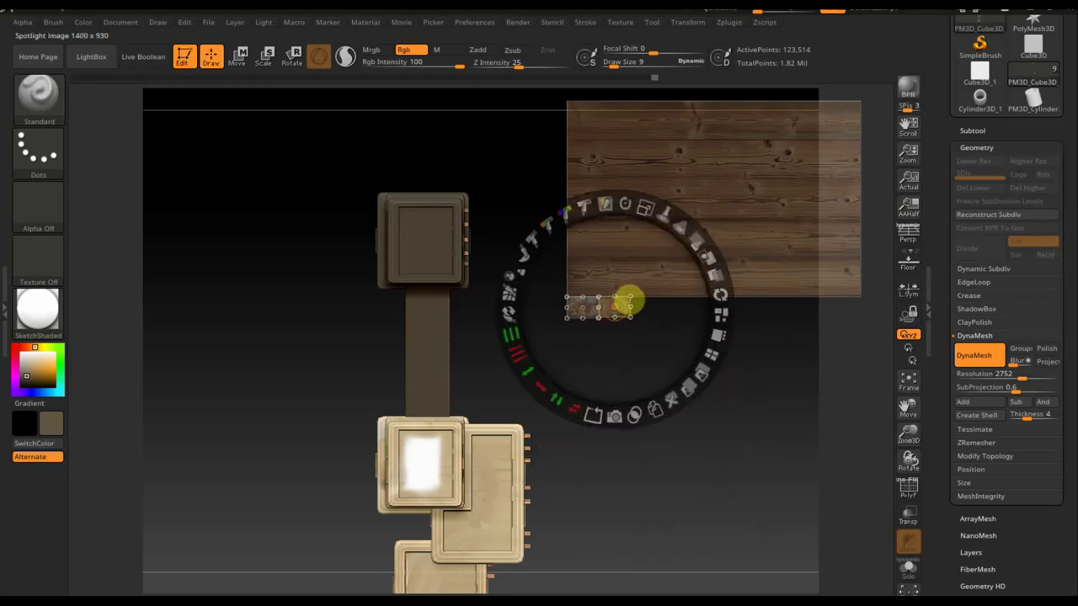
{"action": "left_click", "coordinate": [618, 308]}
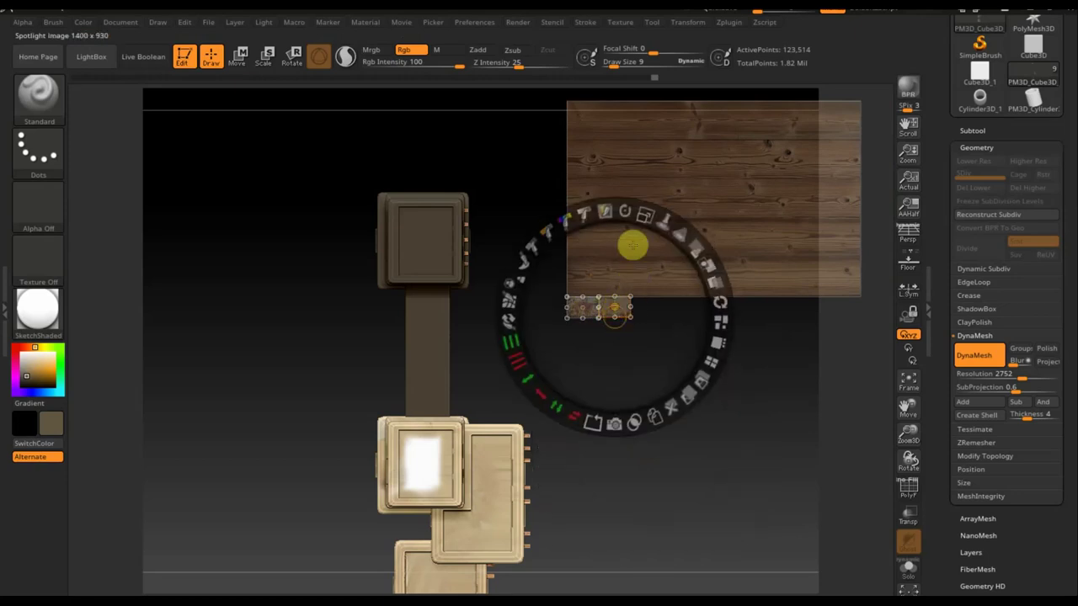
{"action": "mouse_move", "coordinate": [629, 217]}
{"action": "left_mouse_down"}
{"action": "mouse_move", "coordinate": [649, 233]}
{"action": "mouse_move", "coordinate": [666, 312]}
{"action": "mouse_move", "coordinate": [630, 400]}
{"action": "left_mouse_up"}
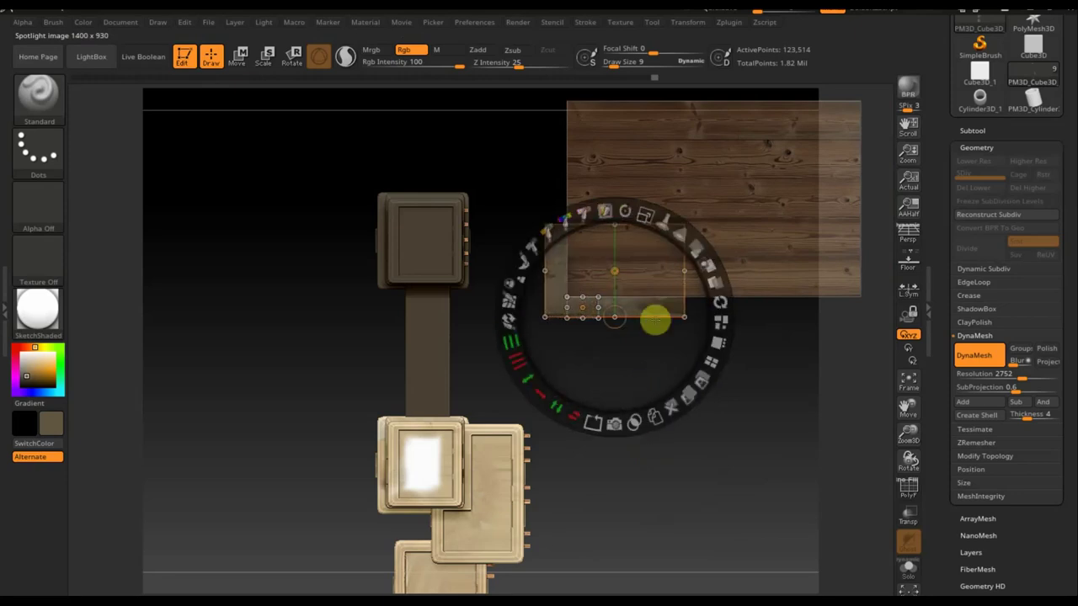
{"action": "left_click_drag", "start_coordinate": [654, 284], "coordinate": [546, 442]}
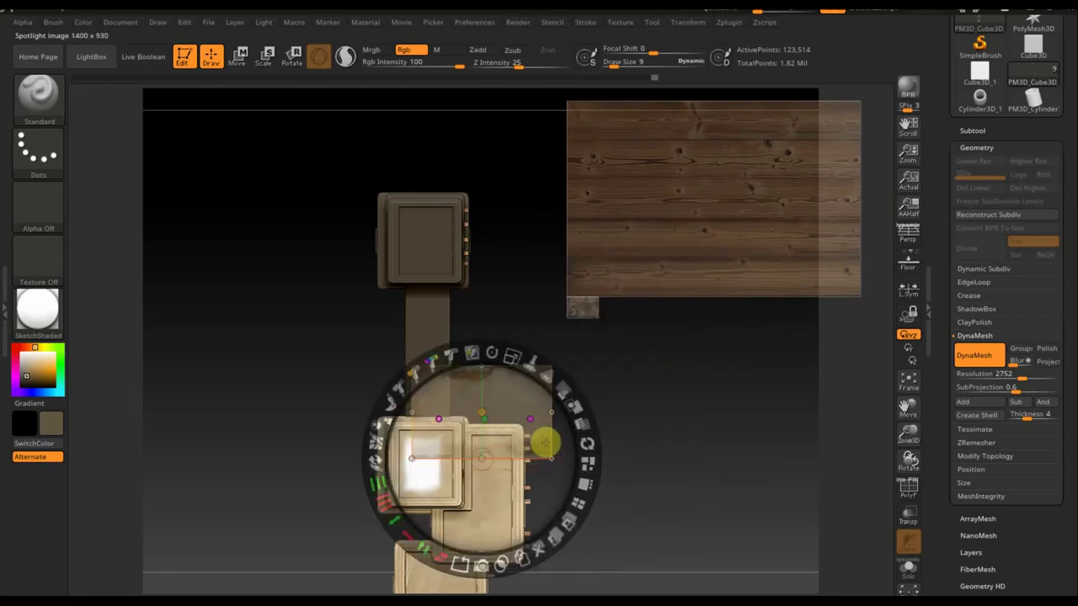
Shrink the wood image to about half size and park it in the upper right
{"action": "left_click", "coordinate": [630, 262]}
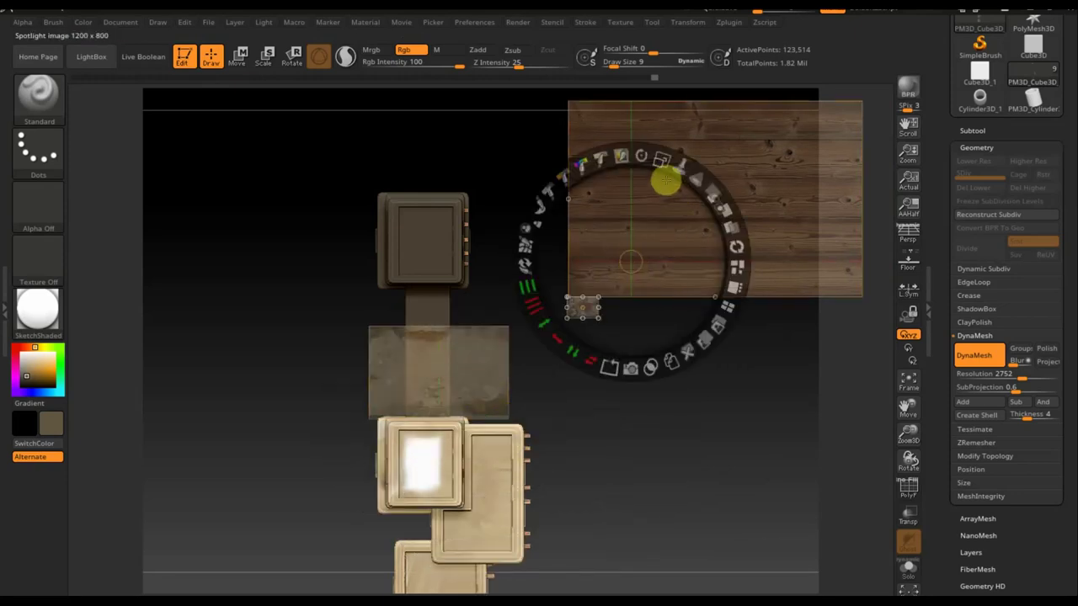
{"action": "mouse_move", "coordinate": [663, 164]}
{"action": "left_mouse_down"}
{"action": "mouse_move", "coordinate": [606, 169]}
{"action": "mouse_move", "coordinate": [702, 194]}
{"action": "left_mouse_up"}
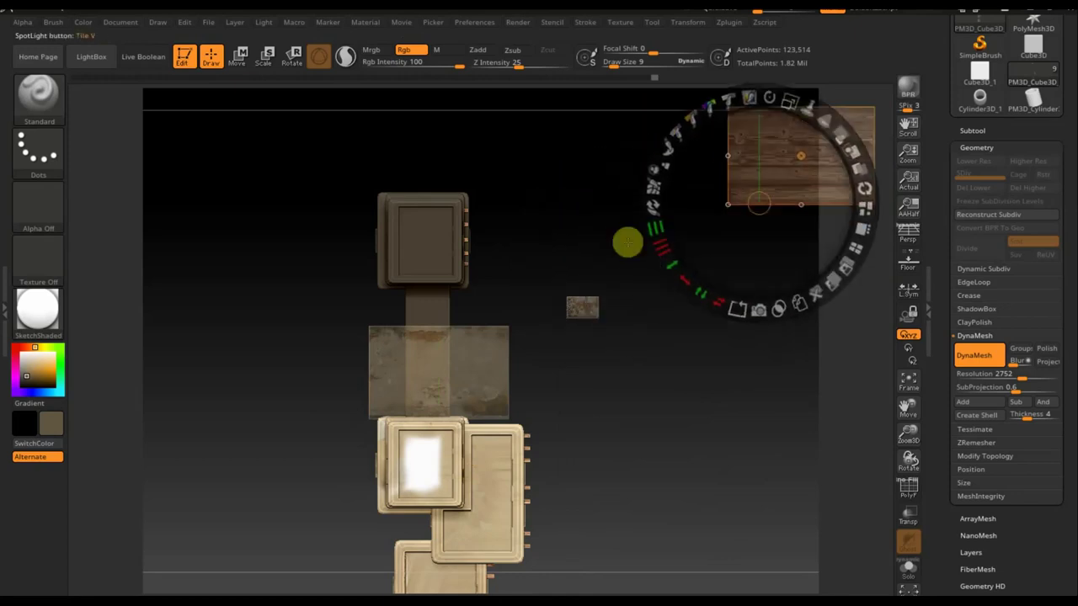
{"action": "left_click", "coordinate": [581, 313]}
{"action": "mouse_move", "coordinate": [583, 311]}
{"action": "left_mouse_down"}
{"action": "mouse_move", "coordinate": [837, 245]}
{"action": "mouse_move", "coordinate": [833, 231]}
{"action": "left_mouse_up"}
Enlarge the stained plaster texture to fill the canvas and tilt it at an angle
{"action": "left_click", "coordinate": [461, 373]}
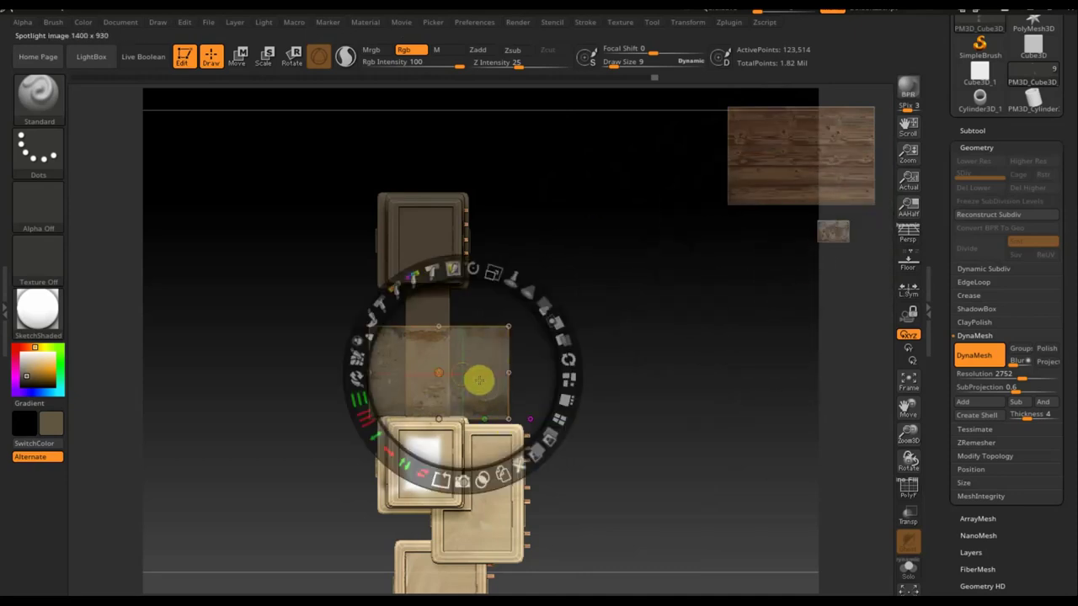
{"action": "left_click", "coordinate": [494, 271]}
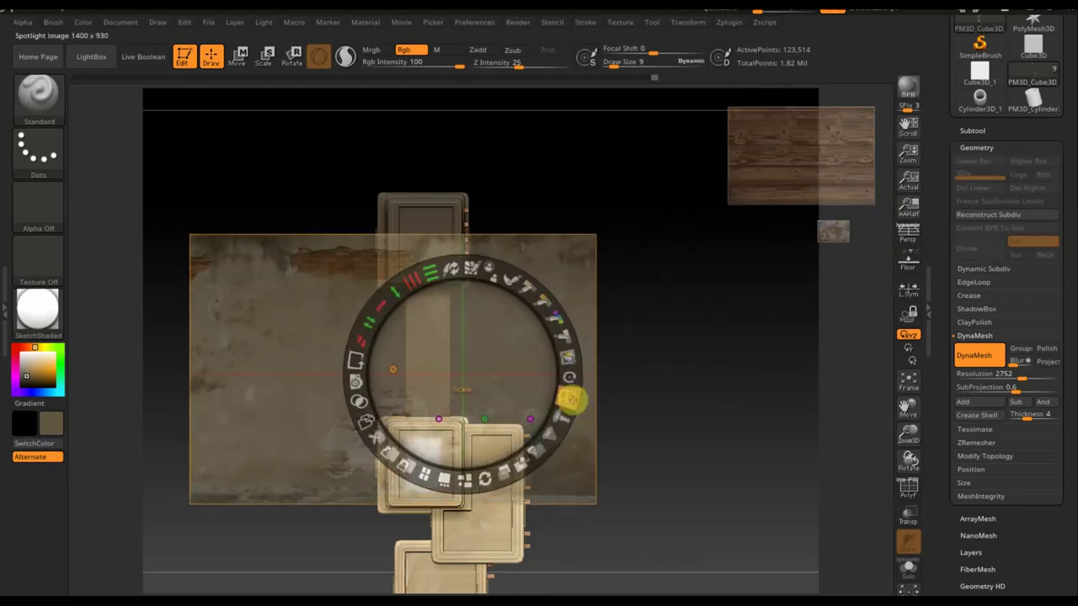
{"action": "left_click", "coordinate": [475, 274]}
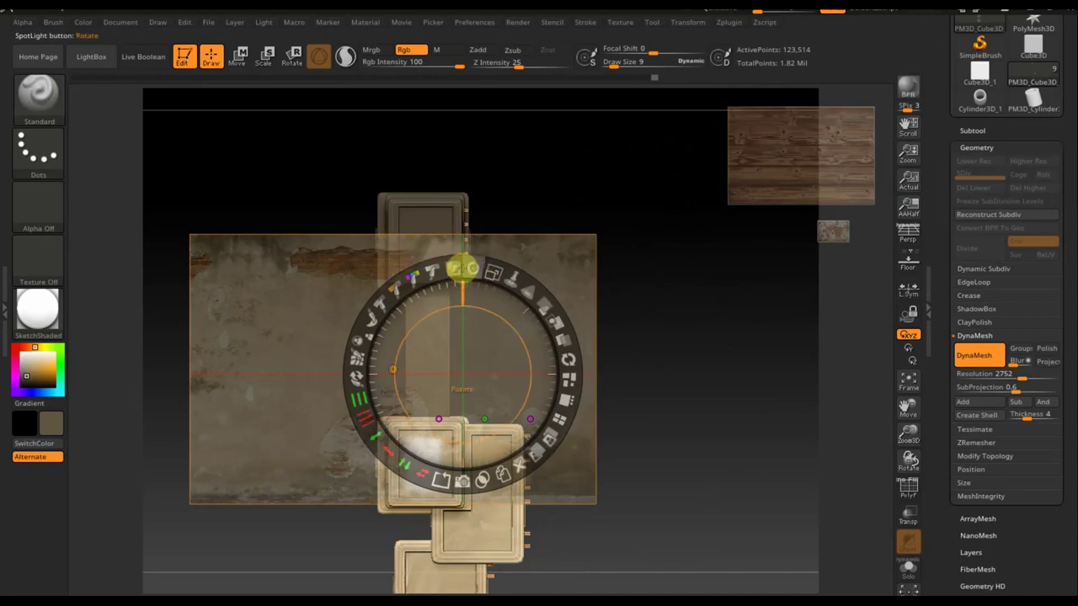
{"action": "mouse_move", "coordinate": [475, 268]}
{"action": "left_mouse_down"}
{"action": "mouse_move", "coordinate": [393, 247]}
{"action": "mouse_move", "coordinate": [298, 289]}
{"action": "mouse_move", "coordinate": [278, 334]}
{"action": "left_mouse_up"}
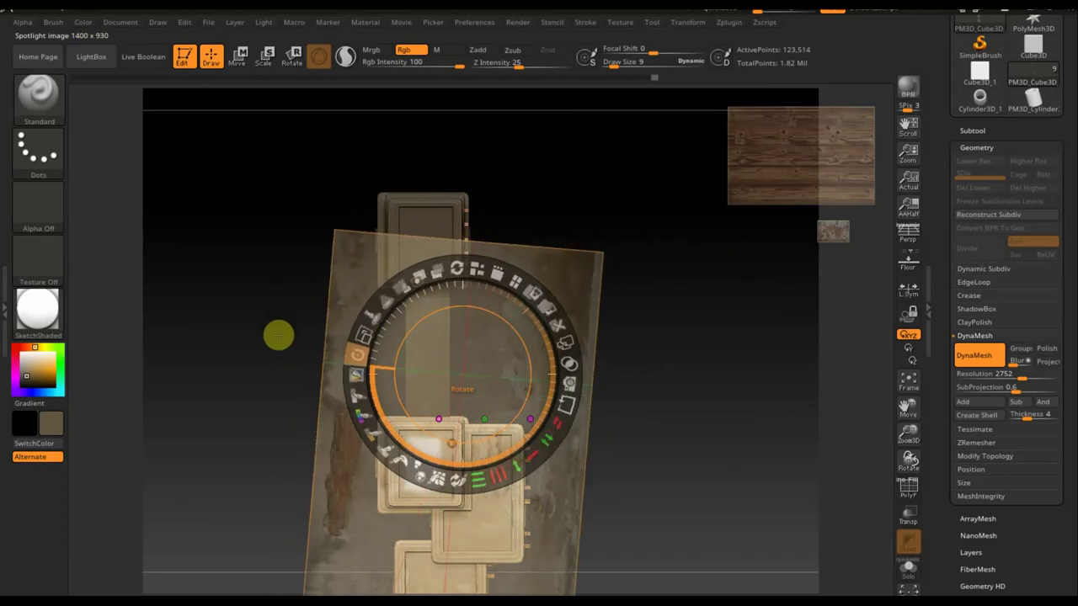
{"action": "mouse_move", "coordinate": [640, 429]}
{"action": "left_mouse_down"}
{"action": "mouse_move", "coordinate": [741, 443]}
{"action": "mouse_move", "coordinate": [750, 457]}
{"action": "mouse_move", "coordinate": [734, 459]}
{"action": "left_mouse_up"}
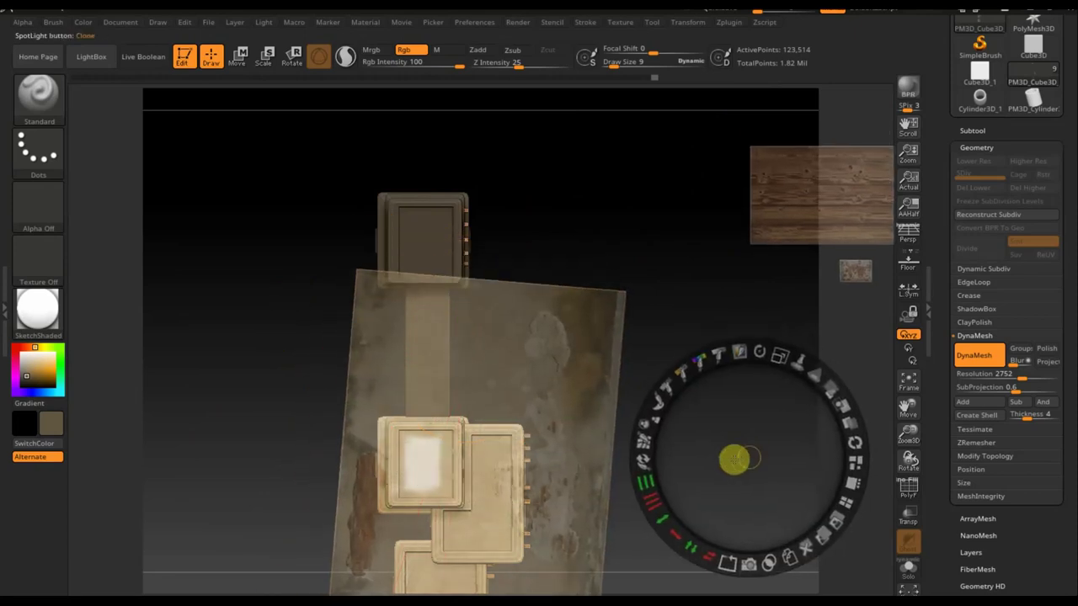
{"action": "key", "text": "z"}
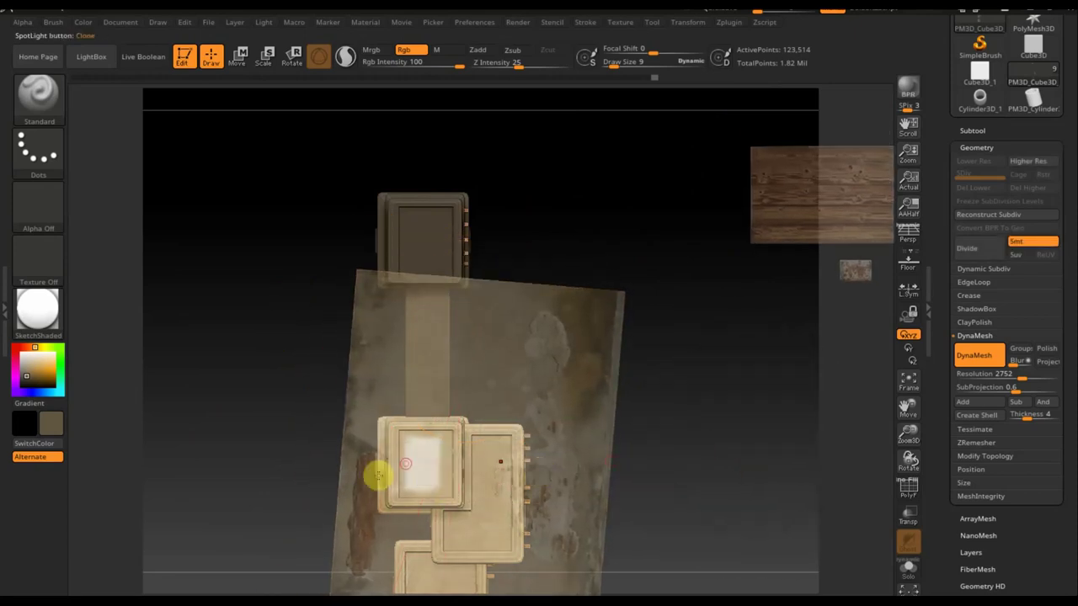
Paint the tilted plaster texture over the front block's white patch with brush size 109
{"action": "left_click", "coordinate": [471, 405], "text": "alt"}
{"action": "left_click_drag", "start_coordinate": [615, 64], "coordinate": [633, 68]}
{"action": "left_click_drag", "start_coordinate": [422, 450], "coordinate": [425, 459]}
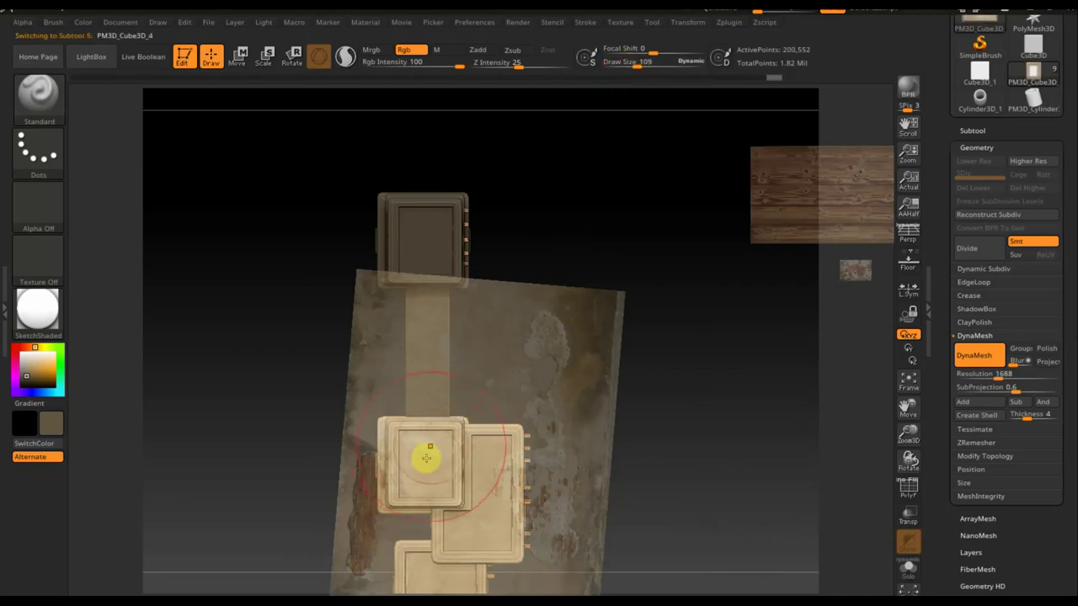
{"action": "key", "text": "shift+z"}
{"action": "mouse_move", "coordinate": [656, 474]}
{"action": "left_mouse_down", "text": "shift"}
{"action": "mouse_move", "coordinate": [682, 378]}
{"action": "mouse_move", "coordinate": [630, 421]}
{"action": "left_mouse_up", "text": "shift"}
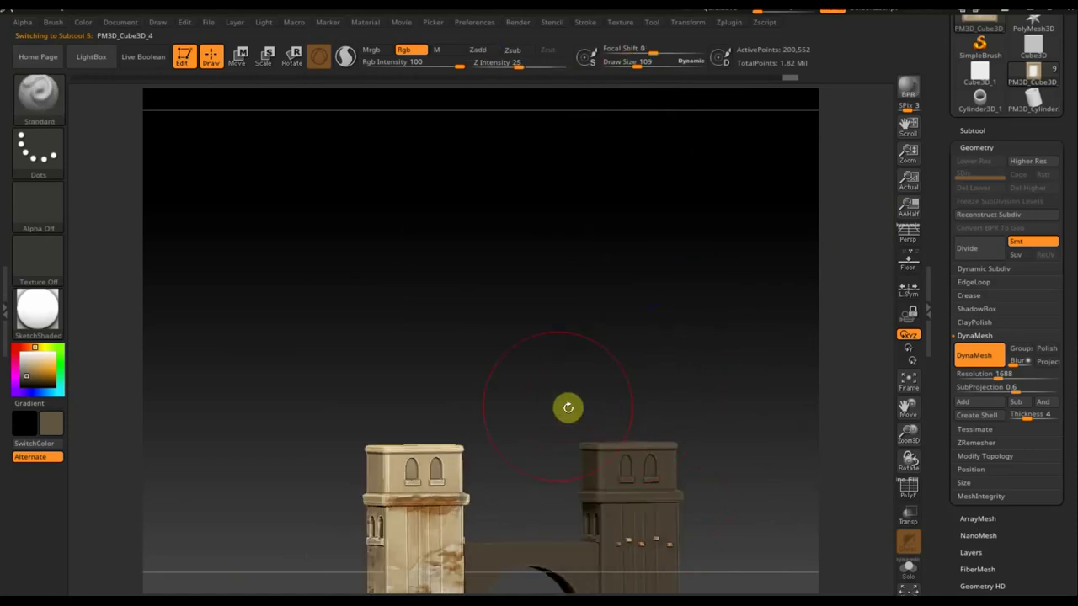
{"action": "left_click_drag", "start_coordinate": [539, 436], "coordinate": [495, 244], "text": "alt"}
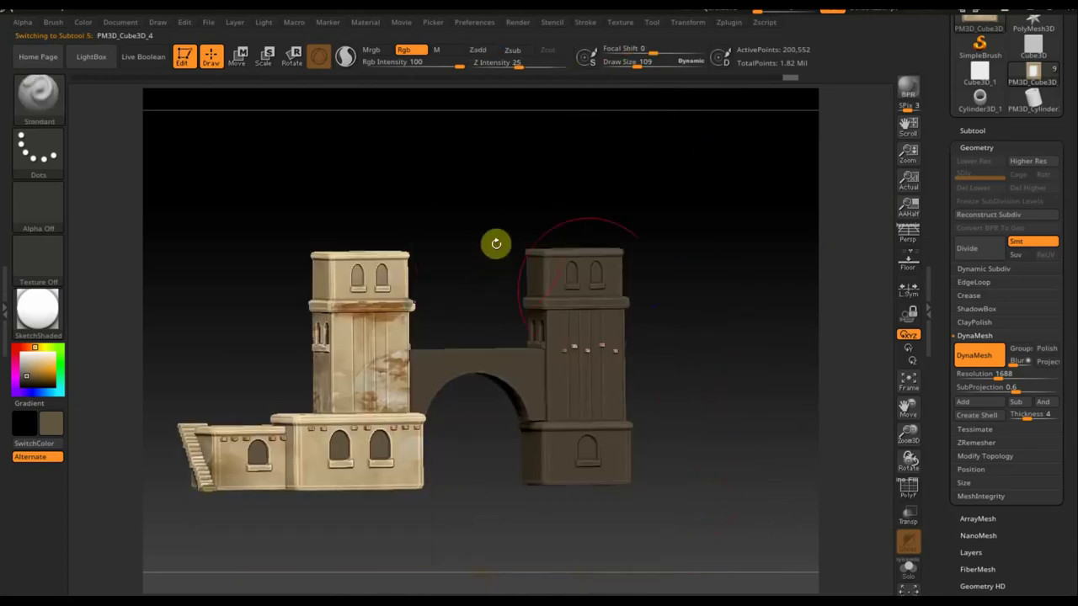
Delete the dark right tower subtool, confirming the deletion
{"action": "left_click", "coordinate": [617, 405], "text": "alt"}
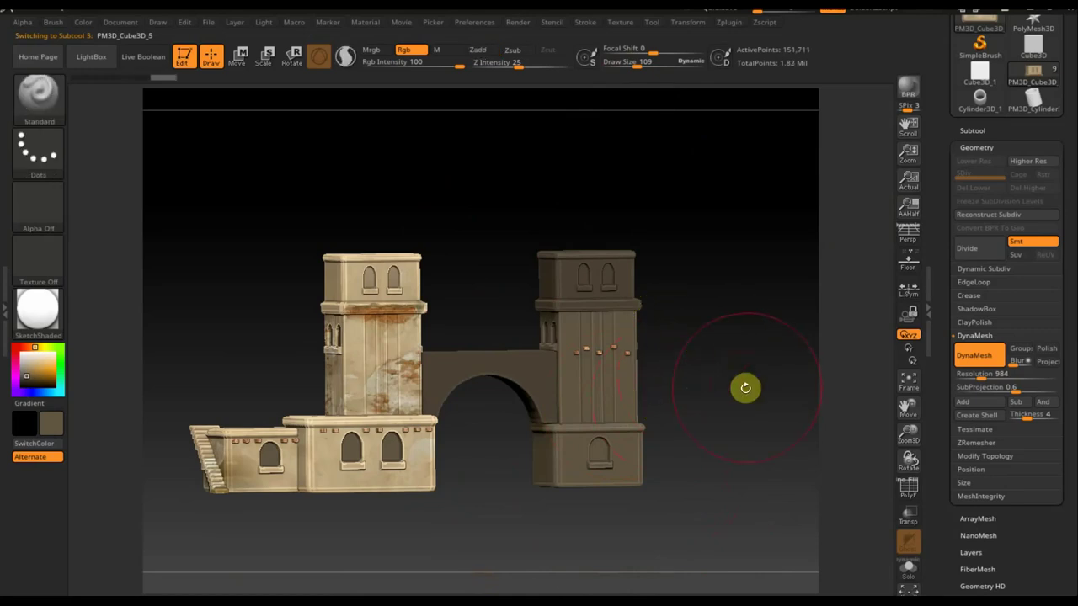
{"action": "left_click_drag", "start_coordinate": [744, 387], "coordinate": [746, 401], "text": "shift"}
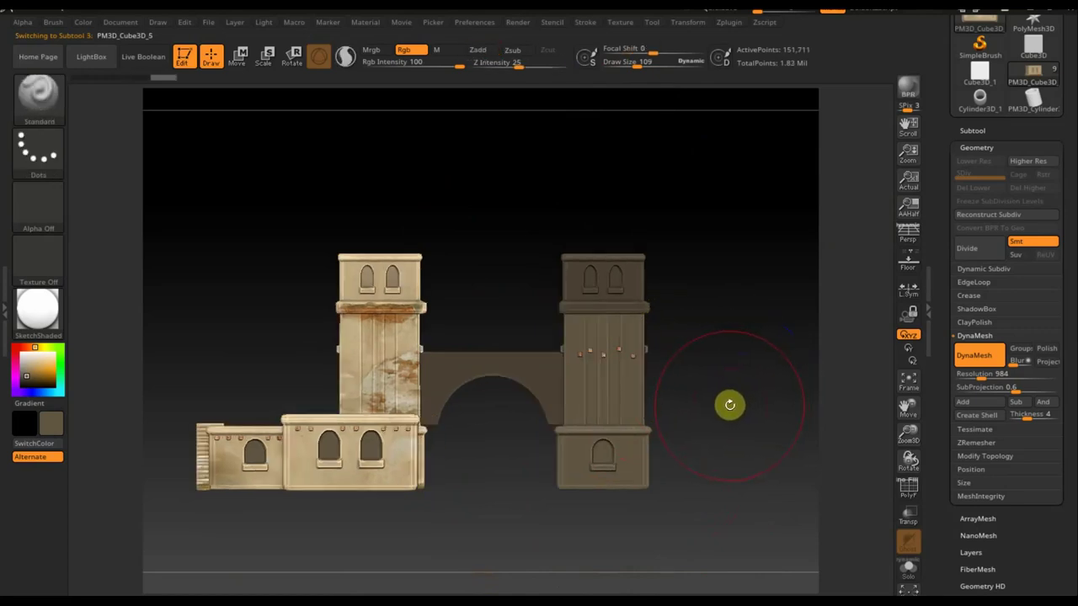
{"action": "left_click", "coordinate": [977, 130]}
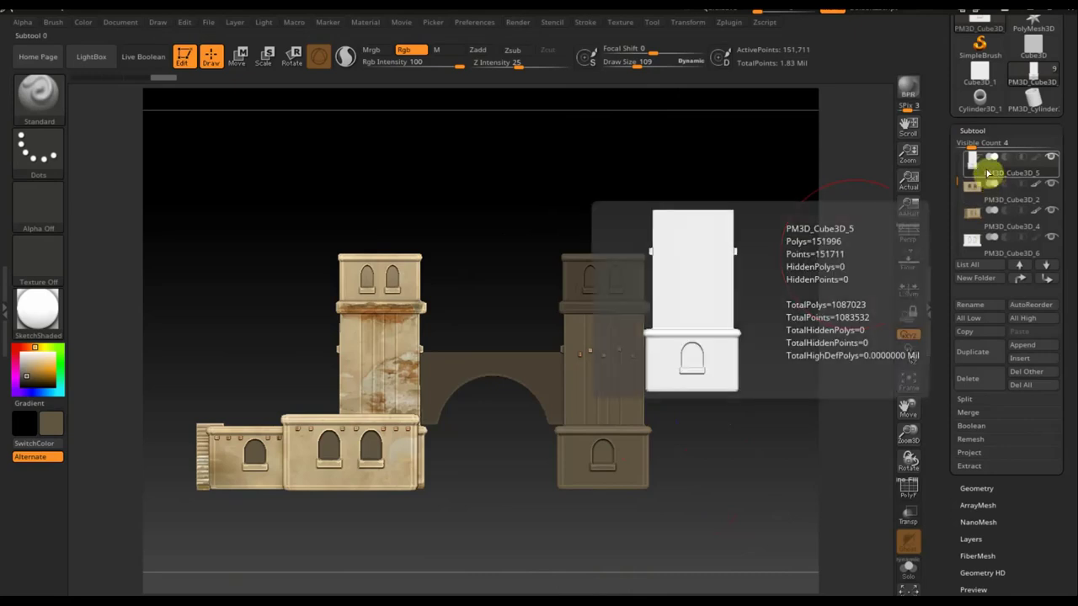
{"action": "left_click", "coordinate": [971, 378]}
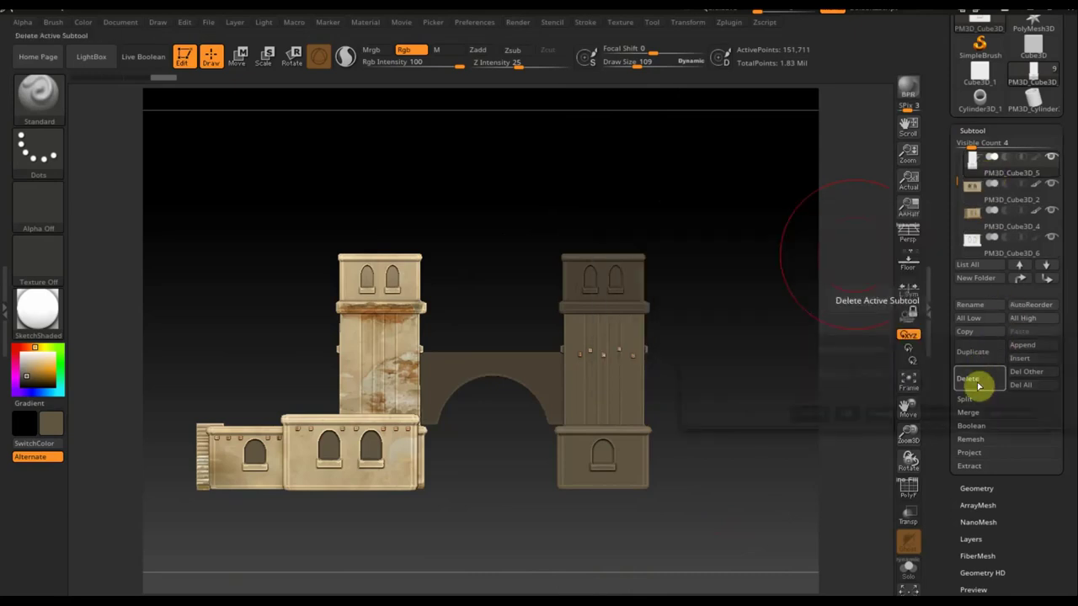
{"action": "left_click", "coordinate": [843, 413]}
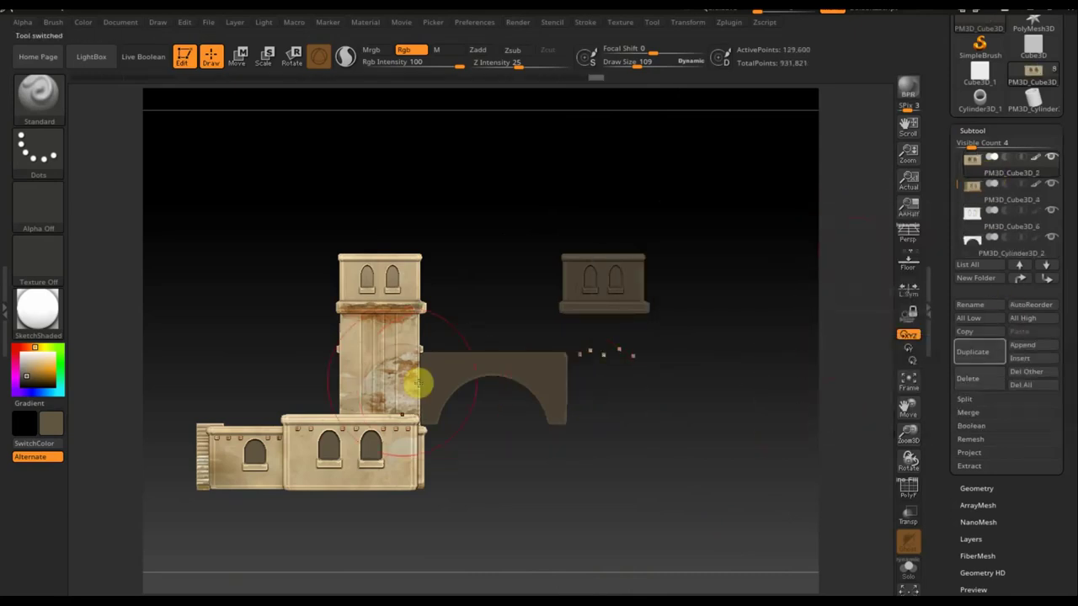
Duplicate the plaster-textured left tower and slide the copy right to replace the deleted one
{"action": "left_click", "coordinate": [384, 350], "text": "alt"}
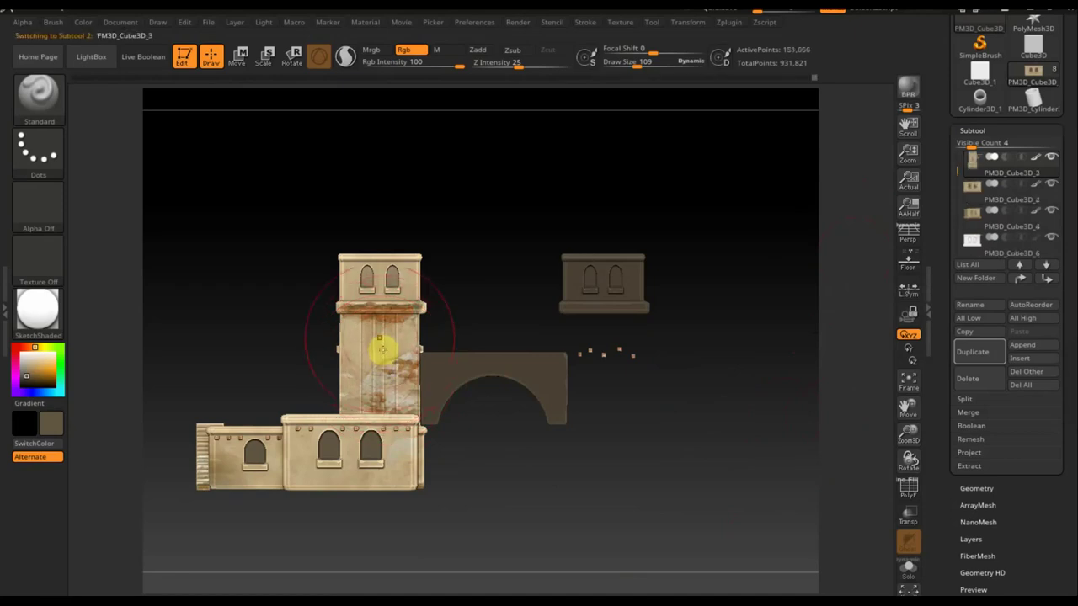
{"action": "left_click", "coordinate": [977, 354]}
{"action": "left_click", "coordinate": [241, 57]}
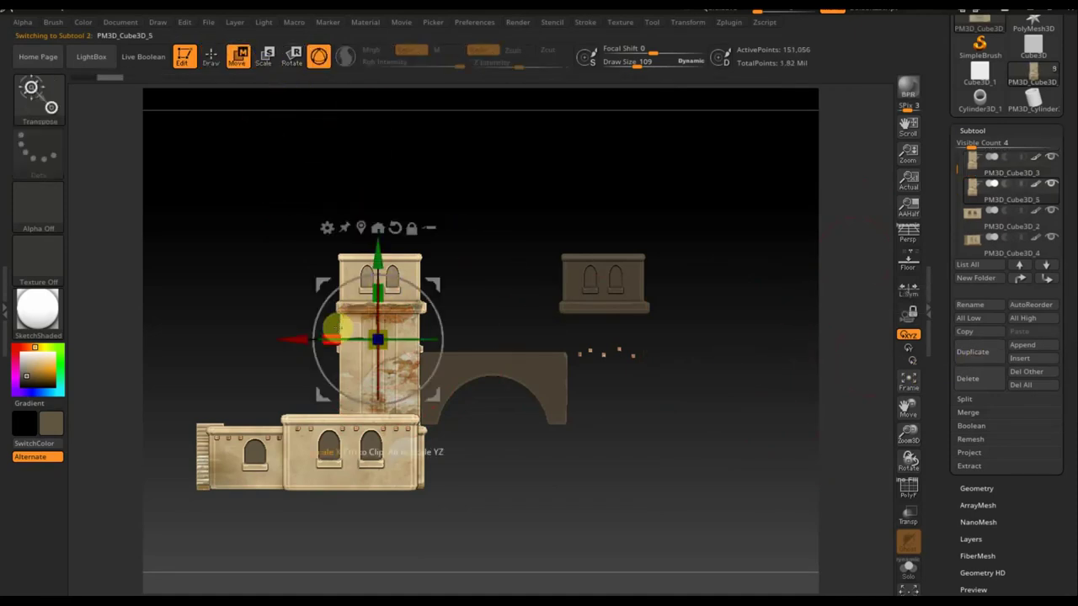
{"action": "left_click_drag", "start_coordinate": [289, 338], "coordinate": [514, 389]}
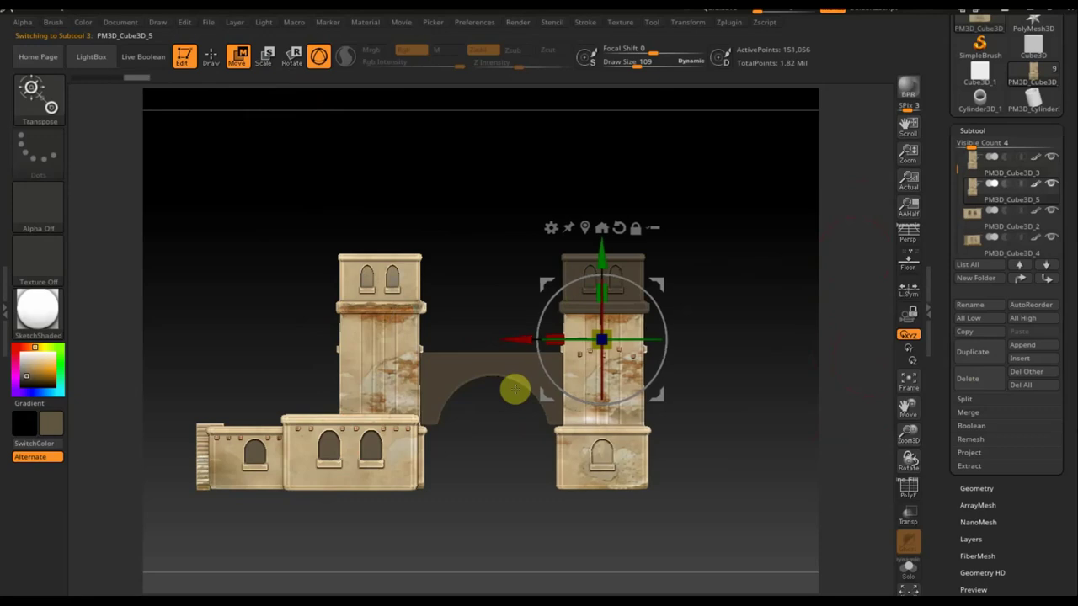
{"action": "left_click", "coordinate": [211, 56]}
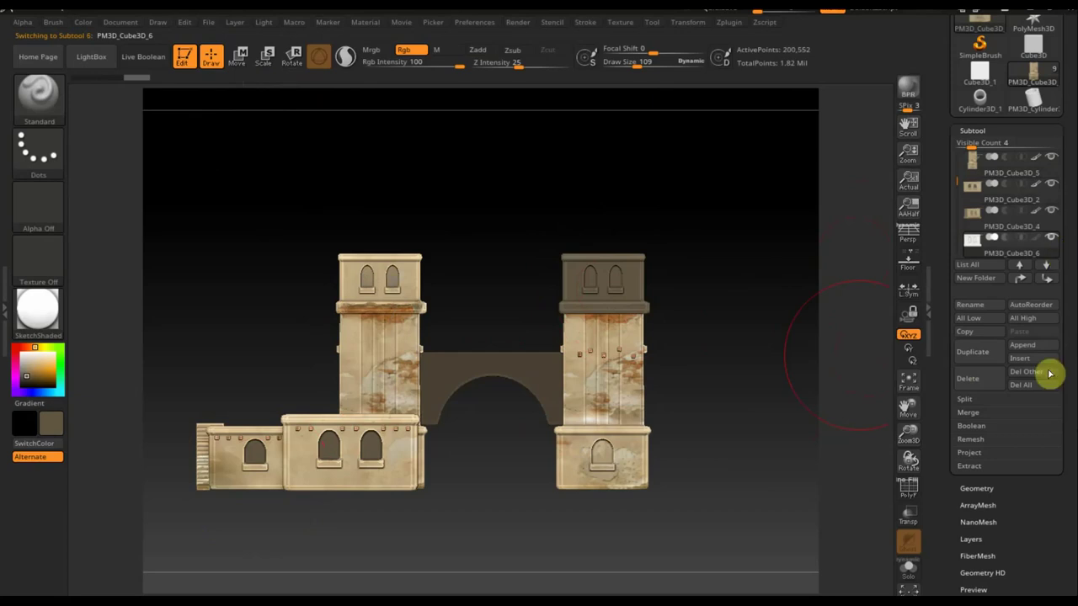
Delete the right tower's dark top piece, confirming the non-undoable deletion
{"action": "left_click", "coordinate": [981, 380]}
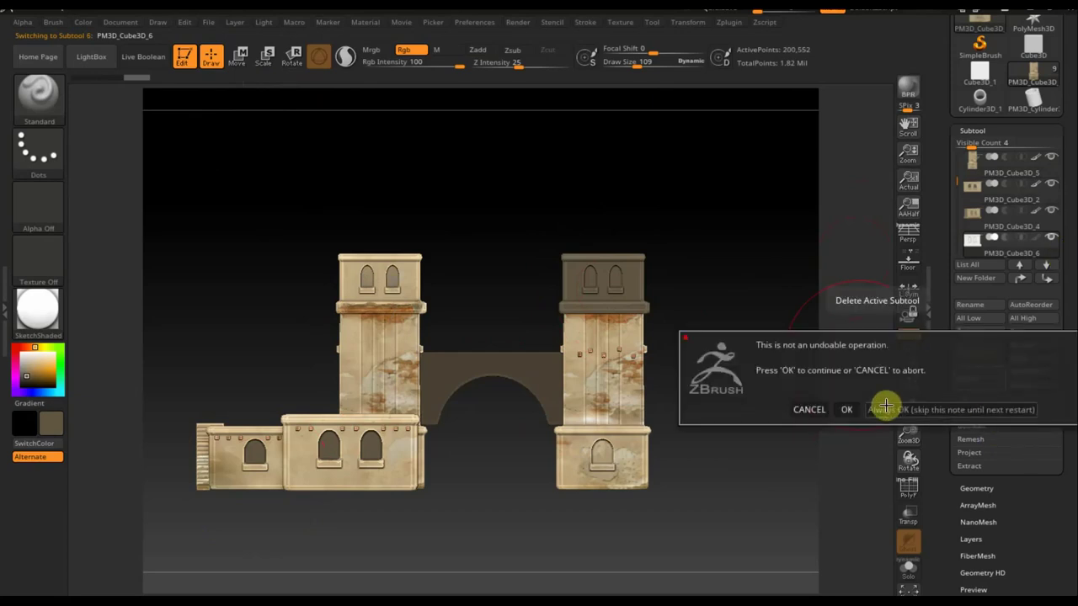
{"action": "left_click", "coordinate": [845, 410]}
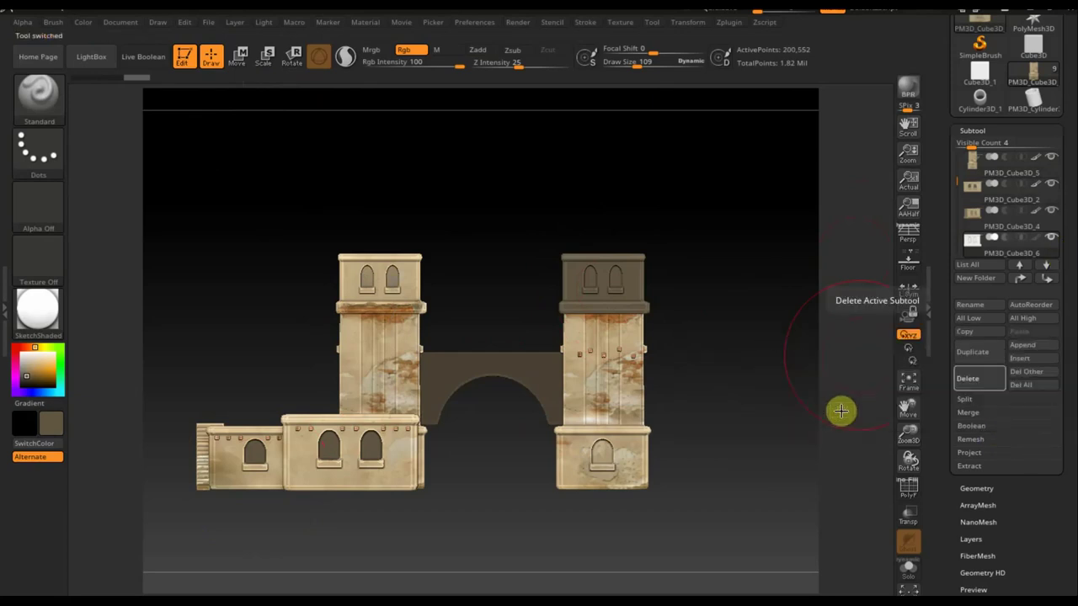
{"action": "left_click", "coordinate": [399, 288], "text": "alt"}
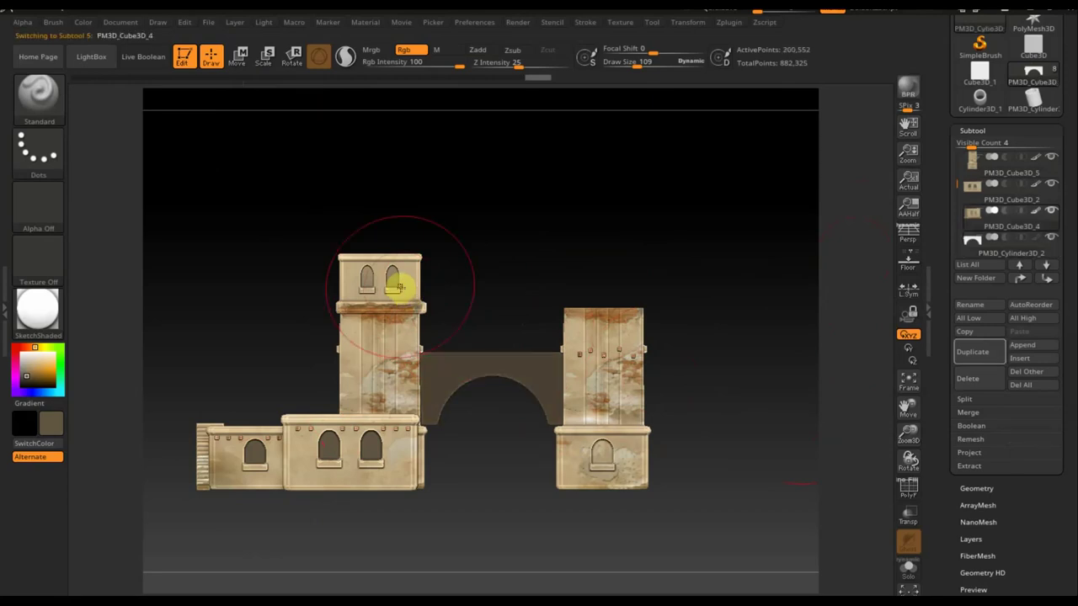
Duplicate the left tower's windowed top, rotate the copy and seat it on the right tower
{"action": "left_click", "coordinate": [239, 57]}
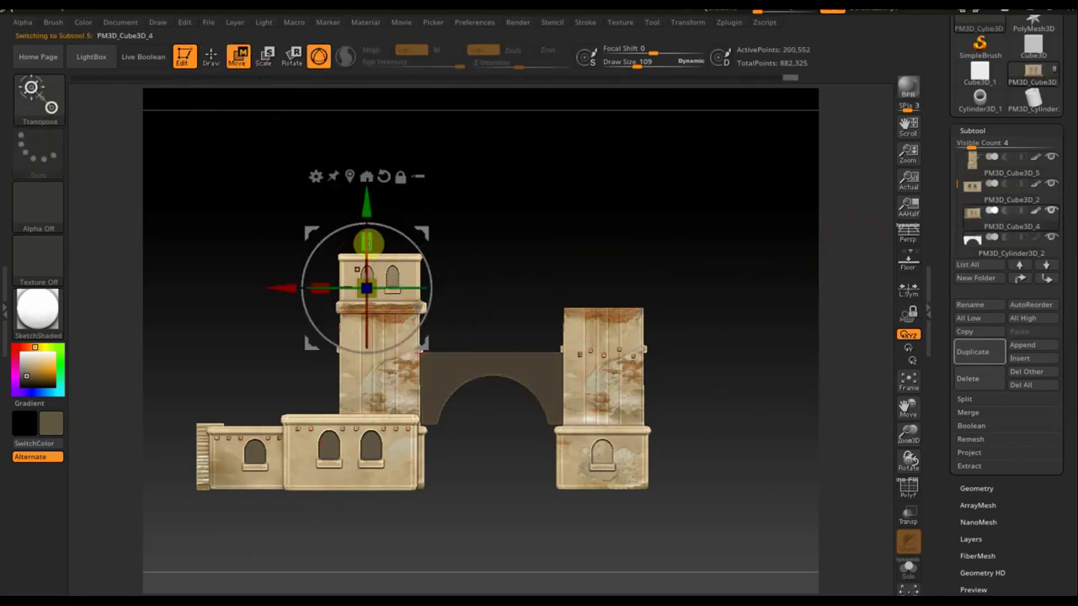
{"action": "left_click", "coordinate": [988, 349]}
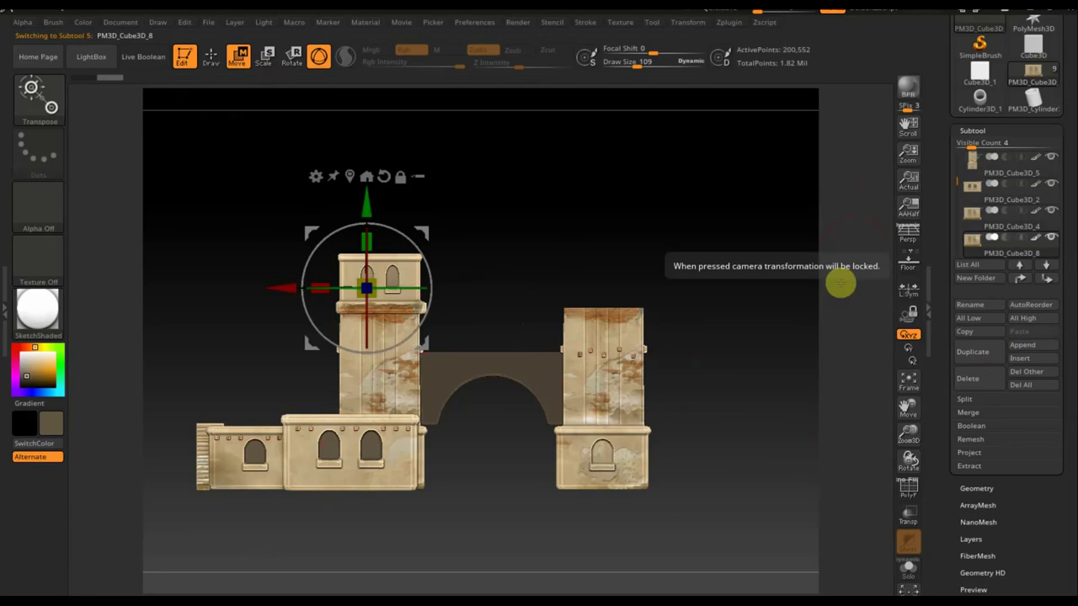
{"action": "left_click_drag", "start_coordinate": [487, 309], "coordinate": [500, 314]}
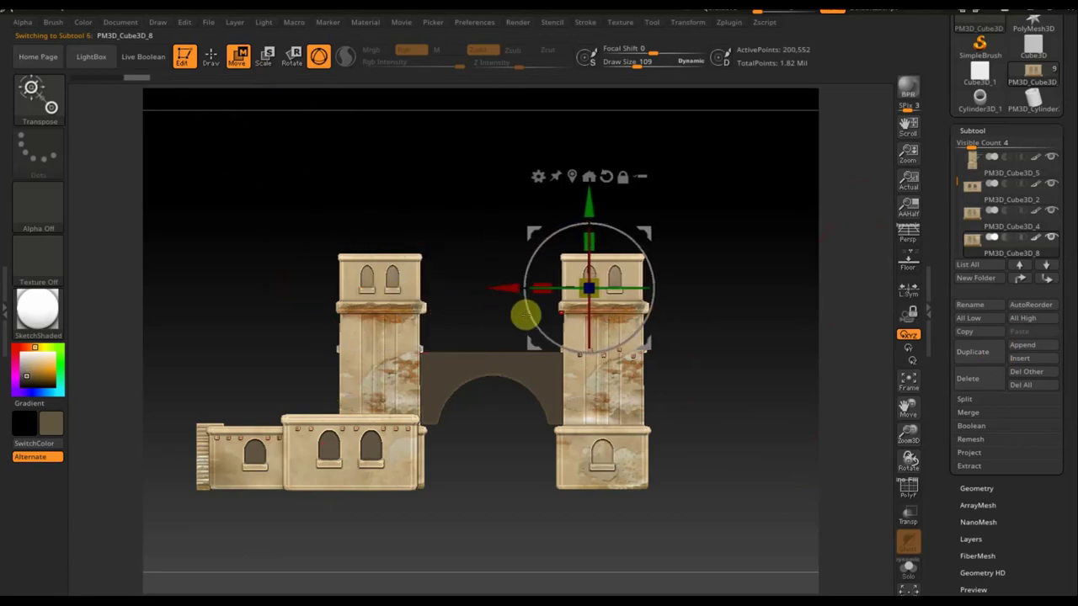
{"action": "left_click_drag", "start_coordinate": [643, 289], "coordinate": [430, 295]}
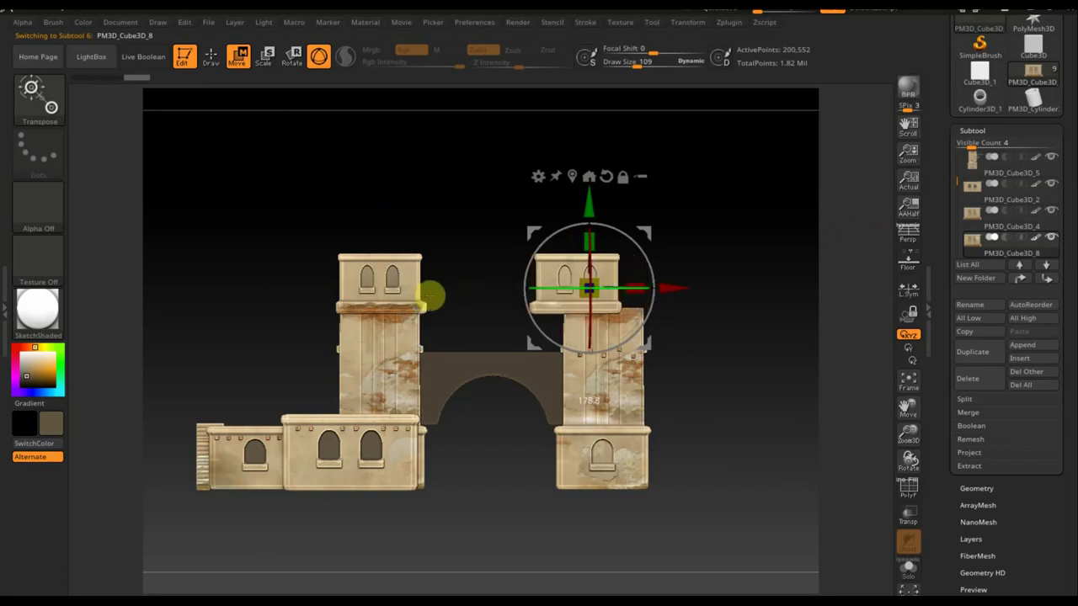
{"action": "left_click_drag", "start_coordinate": [688, 291], "coordinate": [693, 292]}
{"action": "mouse_move", "coordinate": [749, 337]}
{"action": "left_mouse_down"}
{"action": "mouse_move", "coordinate": [784, 514]}
{"action": "mouse_move", "coordinate": [800, 502]}
{"action": "mouse_move", "coordinate": [682, 266]}
{"action": "left_mouse_up"}
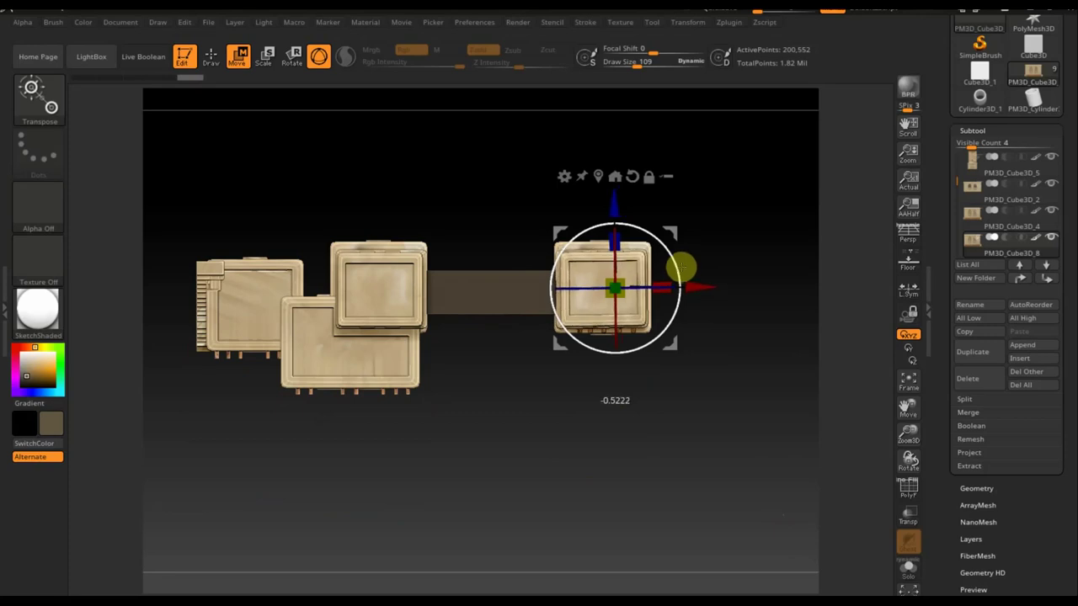
{"action": "left_click_drag", "start_coordinate": [746, 395], "coordinate": [753, 303], "text": "shift"}
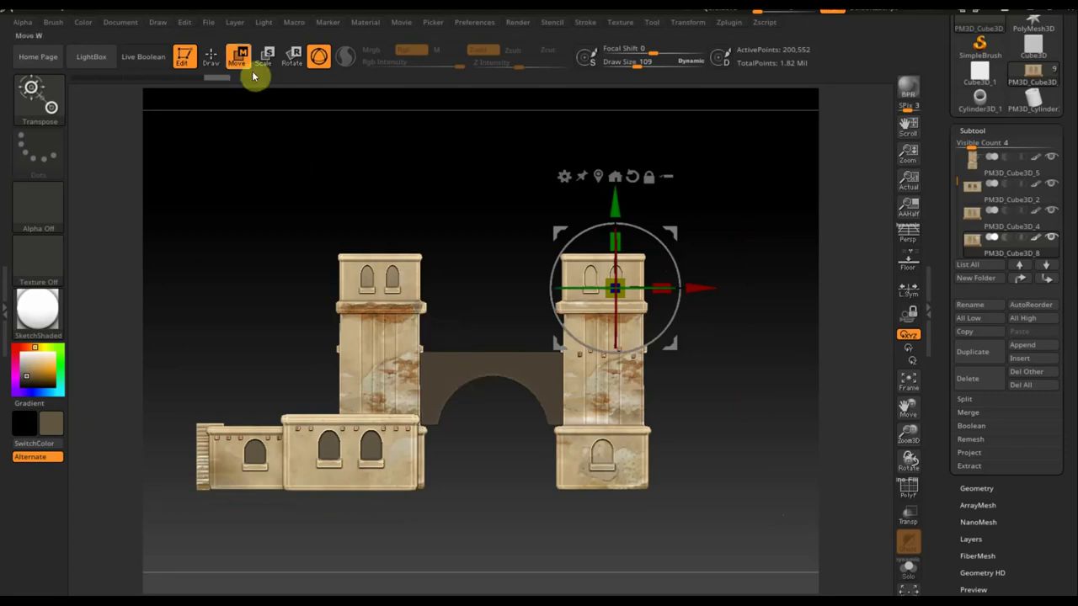
{"action": "left_click", "coordinate": [212, 56]}
Select the bridge and scale and angle the plaster texture image over it
{"action": "left_click", "coordinate": [492, 363], "text": "alt"}
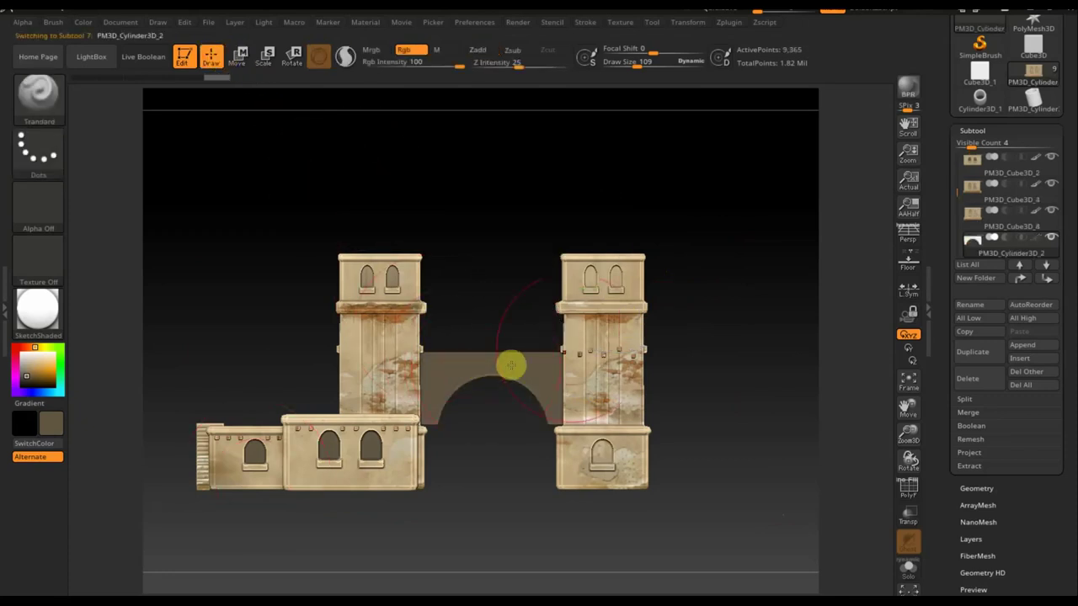
{"action": "key", "text": "shift+z"}
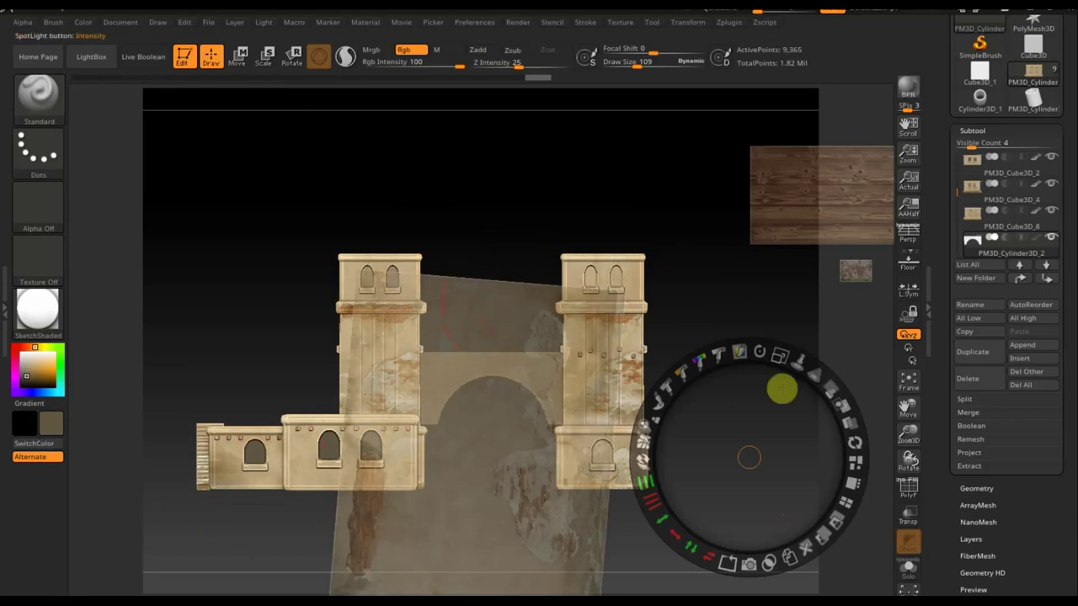
{"action": "mouse_move", "coordinate": [775, 351]}
{"action": "left_mouse_down"}
{"action": "mouse_move", "coordinate": [842, 413]}
{"action": "mouse_move", "coordinate": [801, 368]}
{"action": "mouse_move", "coordinate": [762, 351]}
{"action": "mouse_move", "coordinate": [831, 416]}
{"action": "mouse_move", "coordinate": [852, 463]}
{"action": "mouse_move", "coordinate": [749, 373]}
{"action": "mouse_move", "coordinate": [614, 433]}
{"action": "mouse_move", "coordinate": [630, 445]}
{"action": "left_mouse_up"}
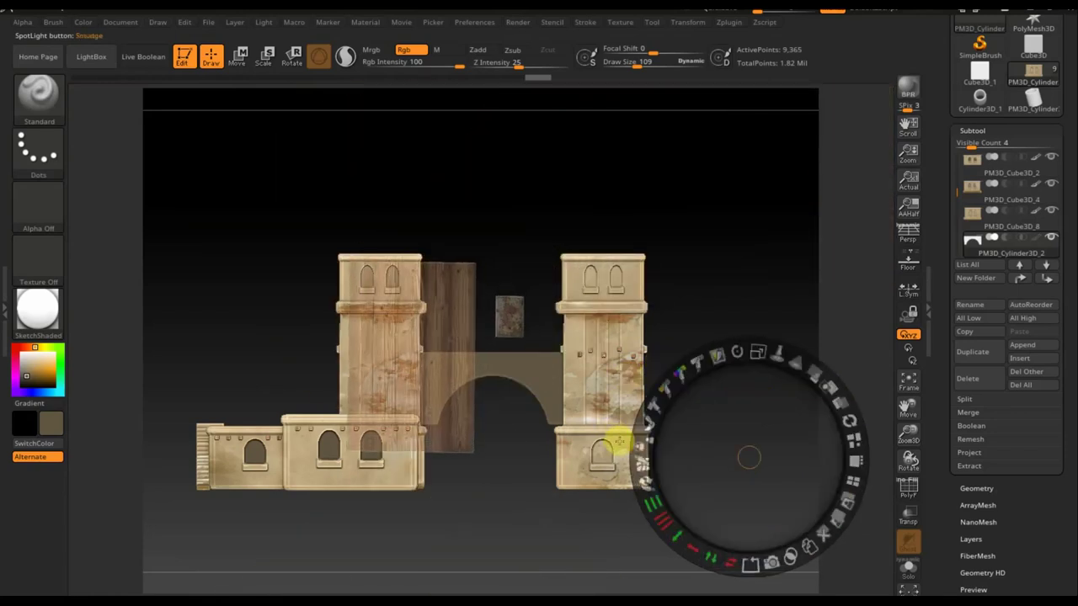
{"action": "left_click_drag", "start_coordinate": [773, 465], "coordinate": [459, 185]}
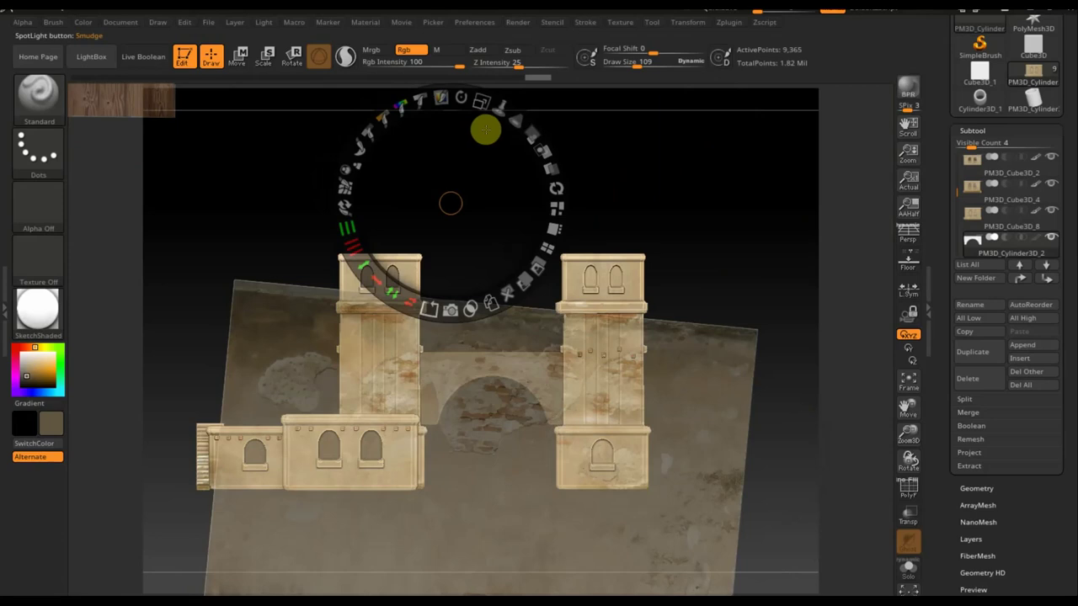
{"action": "left_click", "coordinate": [525, 498]}
{"action": "mouse_move", "coordinate": [555, 379]}
{"action": "left_mouse_down"}
{"action": "mouse_move", "coordinate": [589, 413]}
{"action": "mouse_move", "coordinate": [589, 385]}
{"action": "mouse_move", "coordinate": [562, 352]}
{"action": "mouse_move", "coordinate": [480, 322]}
{"action": "mouse_move", "coordinate": [541, 344]}
{"action": "mouse_move", "coordinate": [522, 345]}
{"action": "left_mouse_up"}
{"action": "mouse_move", "coordinate": [561, 410]}
{"action": "left_mouse_down"}
{"action": "mouse_move", "coordinate": [548, 402]}
{"action": "mouse_move", "coordinate": [567, 399]}
{"action": "left_mouse_up"}
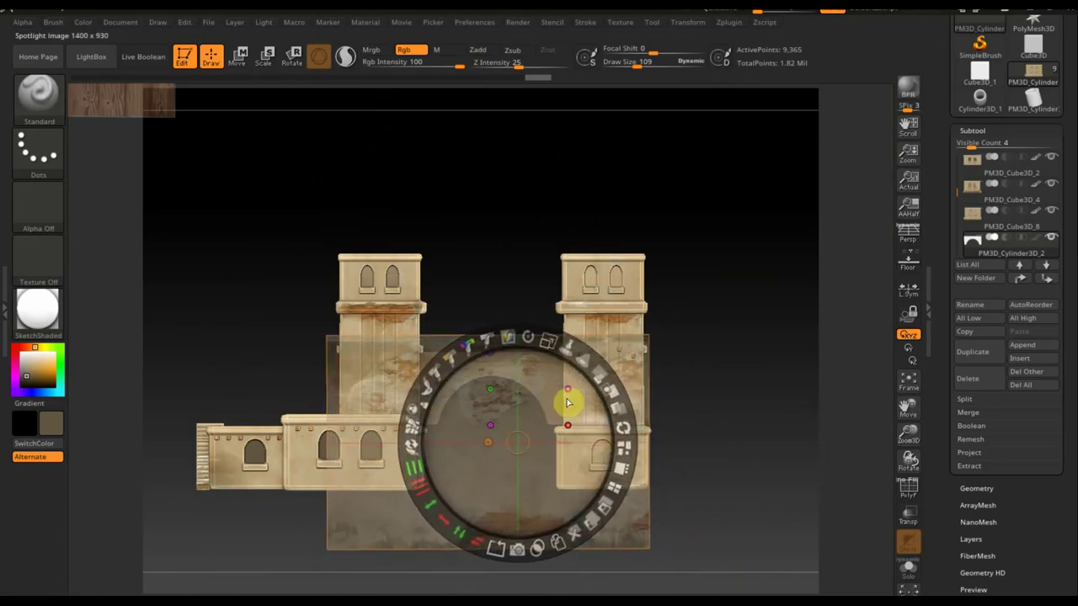
Paint the plaster texture onto the bridge and hide the overlay
{"action": "key", "text": "z"}
{"action": "mouse_move", "coordinate": [500, 380]}
{"action": "right_mouse_down"}
{"action": "mouse_move", "coordinate": [489, 387]}
{"action": "mouse_move", "coordinate": [715, 378]}
{"action": "right_mouse_up"}
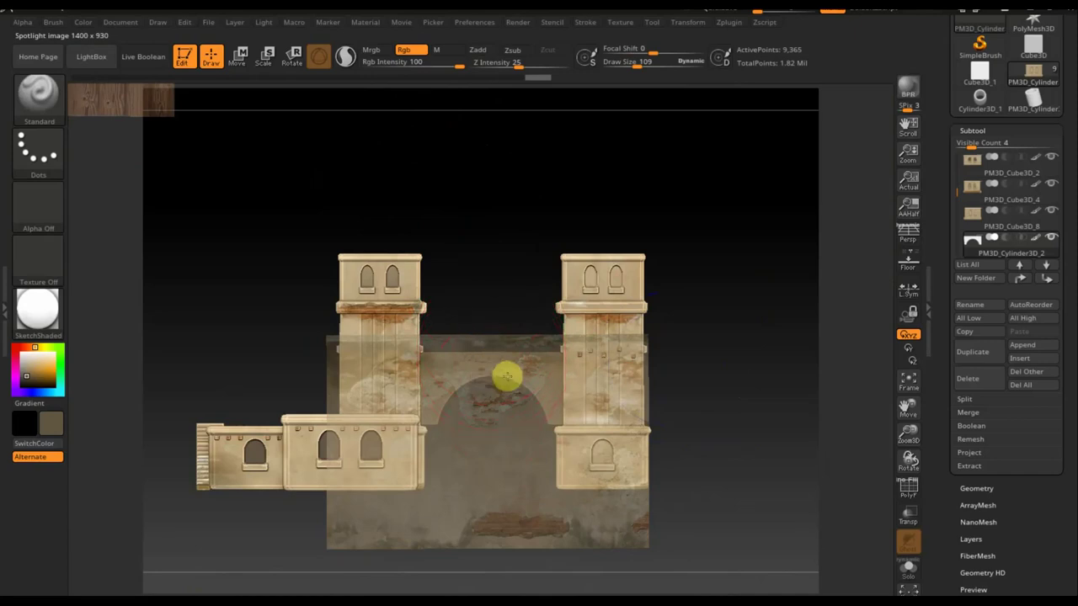
{"action": "left_click_drag", "start_coordinate": [506, 378], "coordinate": [511, 373]}
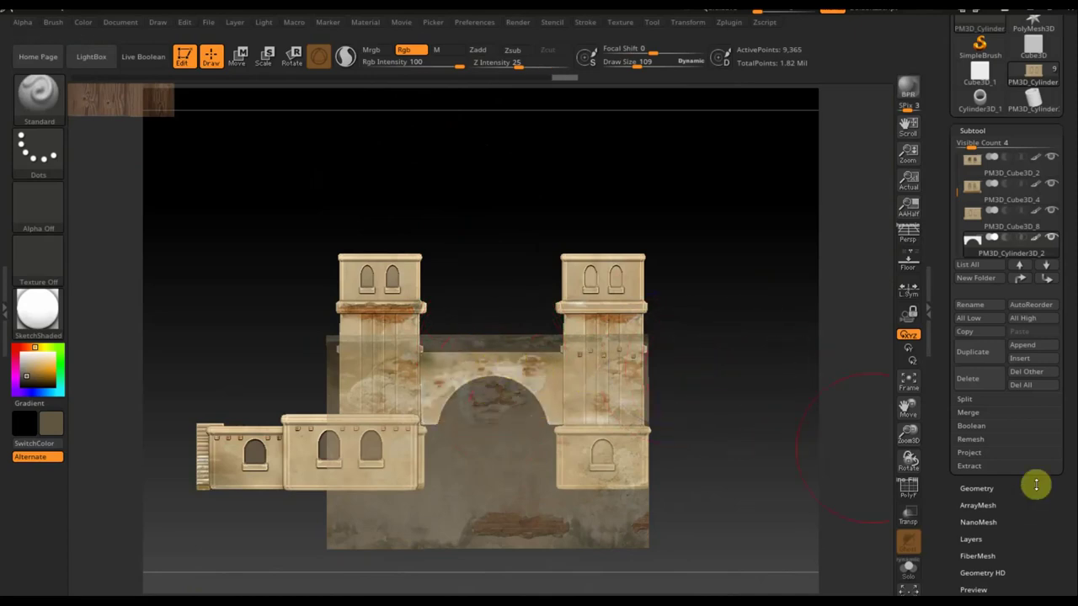
{"action": "key", "text": "shift+z"}
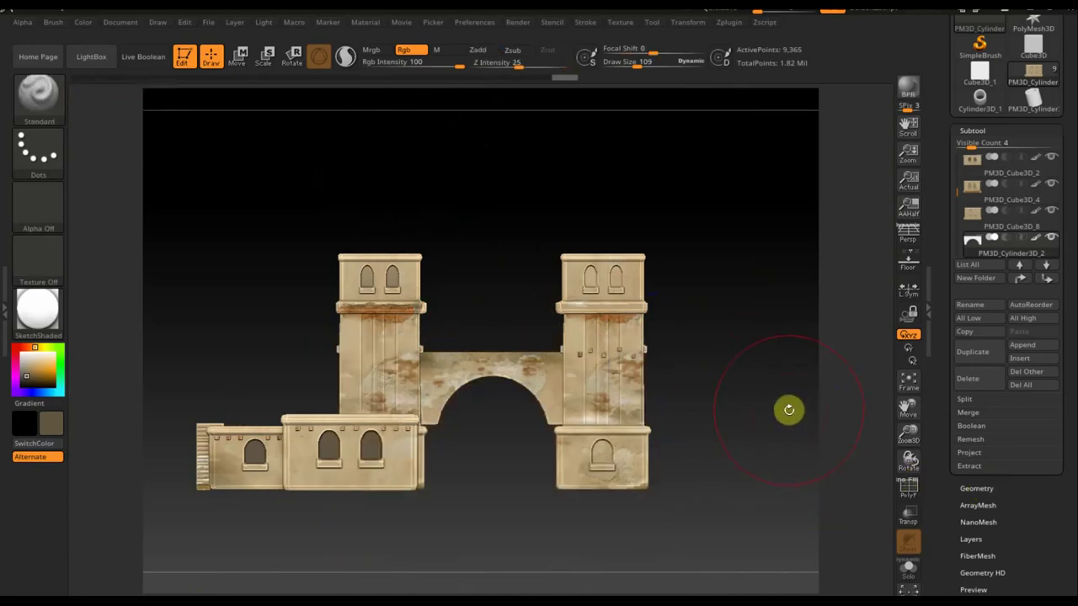
Subdivide the bridge and delete its lower subdivision levels
{"action": "left_click", "coordinate": [789, 412], "text": "ctrl+shift"}
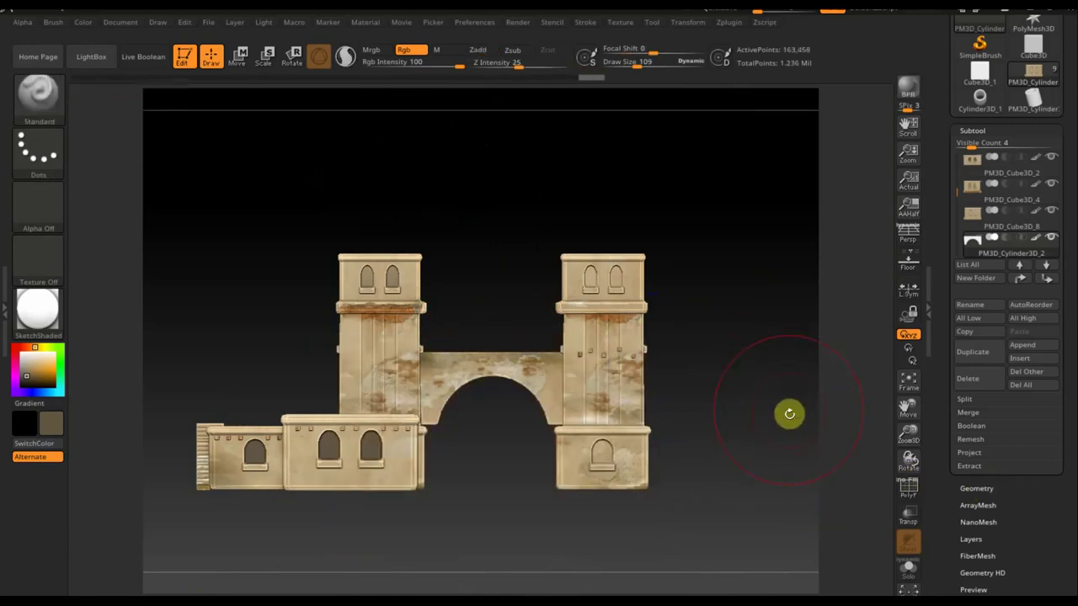
{"action": "left_click", "coordinate": [977, 488]}
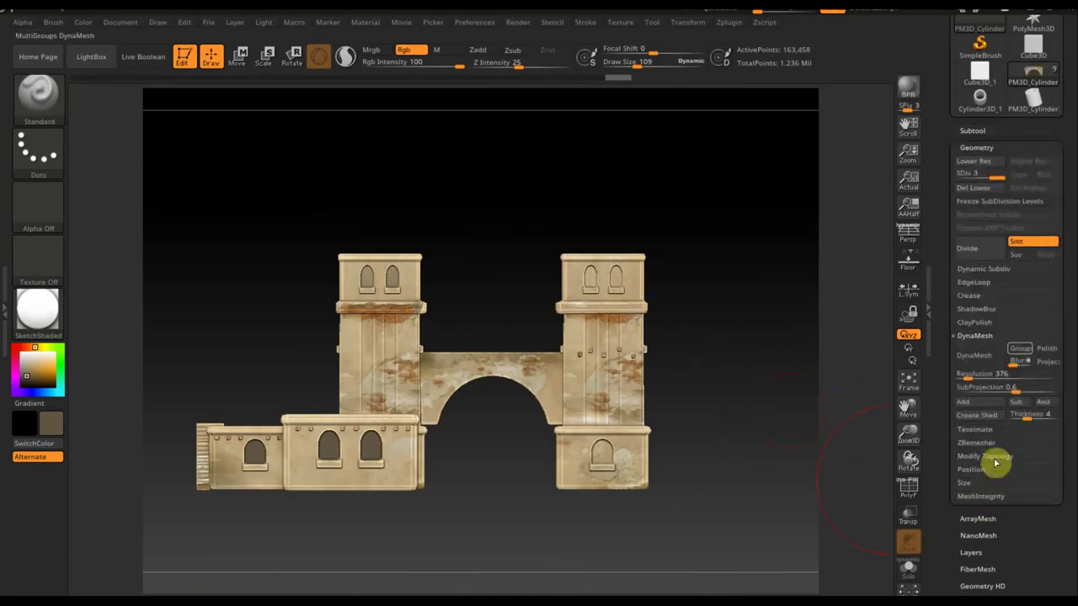
{"action": "left_click", "coordinate": [989, 188]}
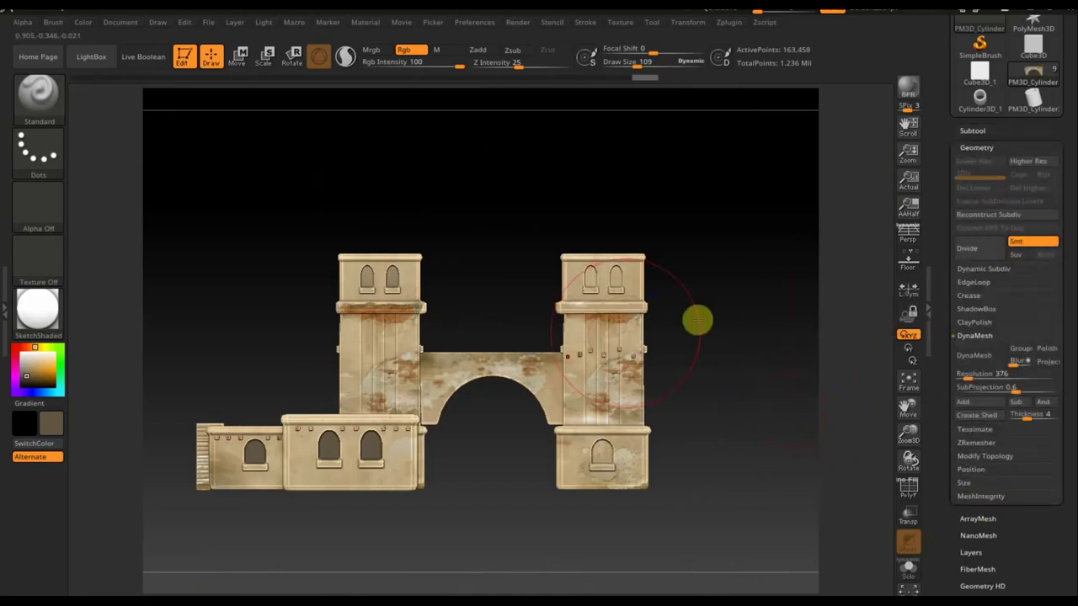
Orbit to a three-quarter view and reduce the brush draw size from 109 to 39
{"action": "key", "text": "shift+z"}
{"action": "right_click_drag", "start_coordinate": [505, 385], "coordinate": [724, 368], "text": "shift"}
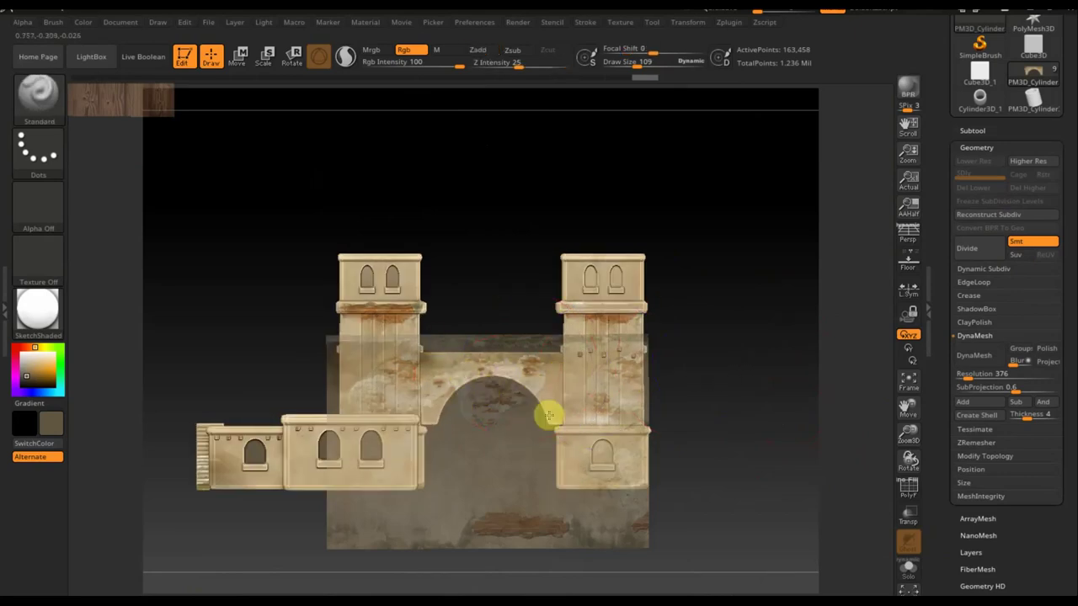
{"action": "key", "text": "shift+z"}
{"action": "mouse_move", "coordinate": [750, 421]}
{"action": "left_mouse_down"}
{"action": "mouse_move", "coordinate": [723, 447]}
{"action": "mouse_move", "coordinate": [770, 430]}
{"action": "mouse_move", "coordinate": [813, 528]}
{"action": "mouse_move", "coordinate": [567, 523]}
{"action": "left_mouse_up"}
{"action": "left_click_drag", "start_coordinate": [637, 61], "coordinate": [623, 61]}
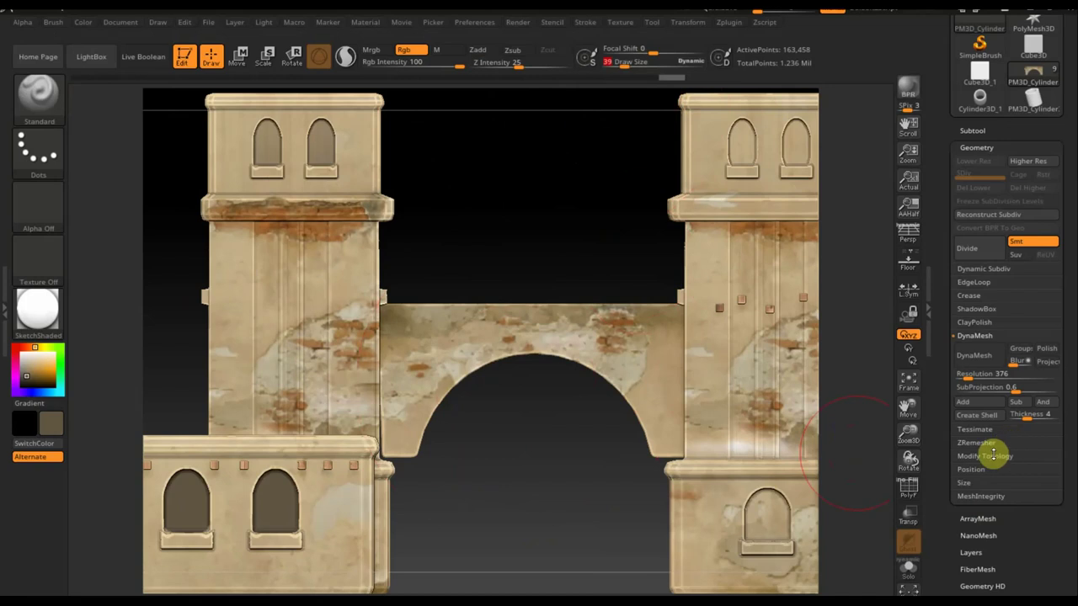
{"action": "scroll", "coordinate": [1009, 505], "scroll_direction": "down", "scroll_amount": 3}
{"action": "scroll", "coordinate": [1016, 539], "scroll_direction": "down", "scroll_amount": 3}
{"action": "scroll", "coordinate": [1022, 447], "scroll_direction": "down", "scroll_amount": 3}
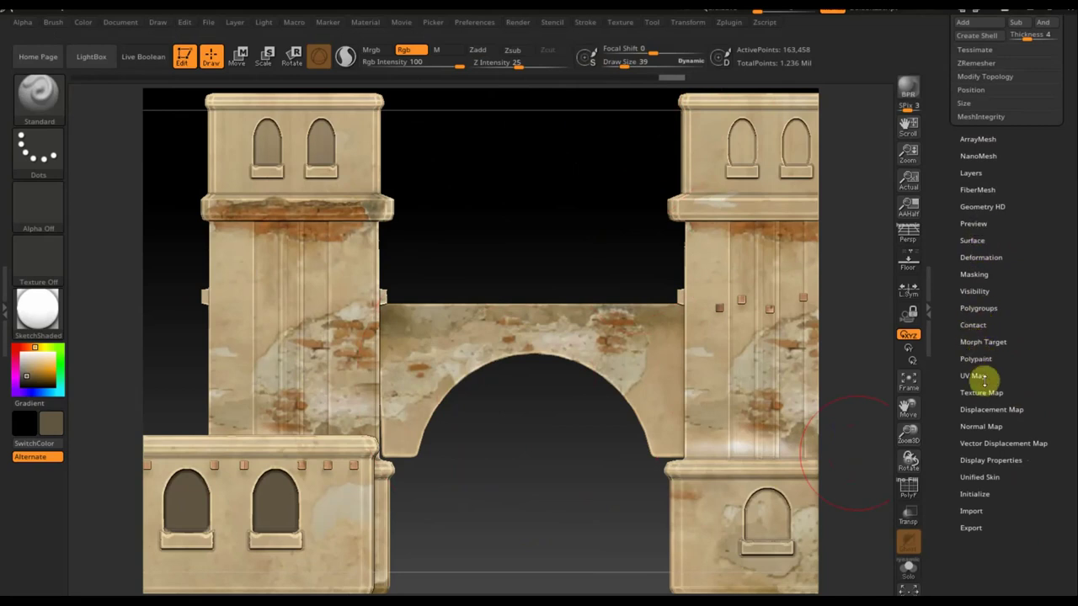
Mask the bridge by colour intensity and scale its unmasked areas slightly outward
{"action": "left_click", "coordinate": [975, 274]}
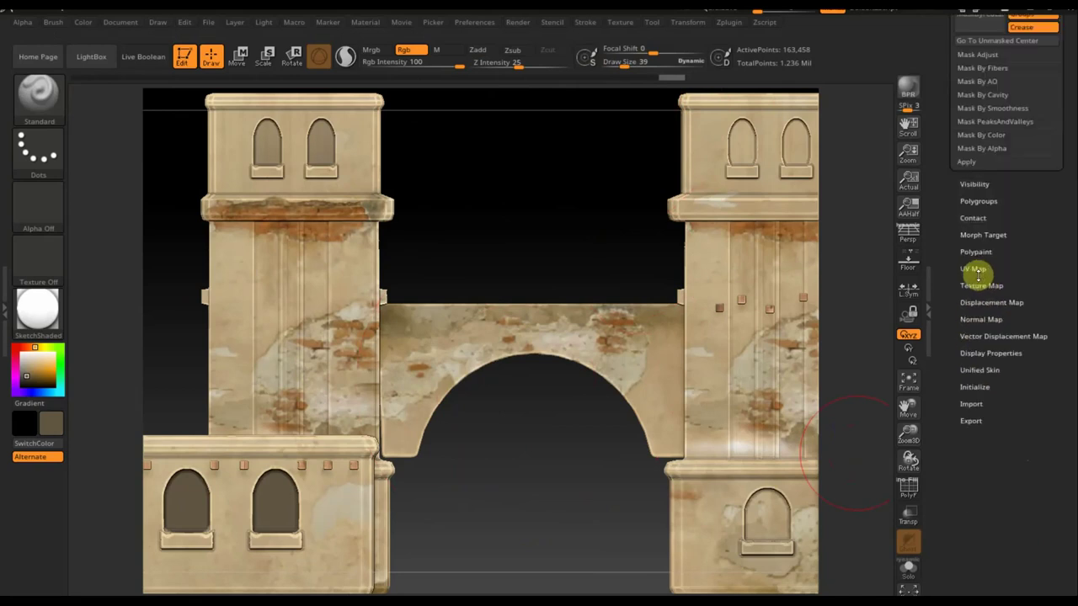
{"action": "left_click_drag", "start_coordinate": [1068, 229], "coordinate": [1068, 277]}
{"action": "left_click", "coordinate": [996, 250]}
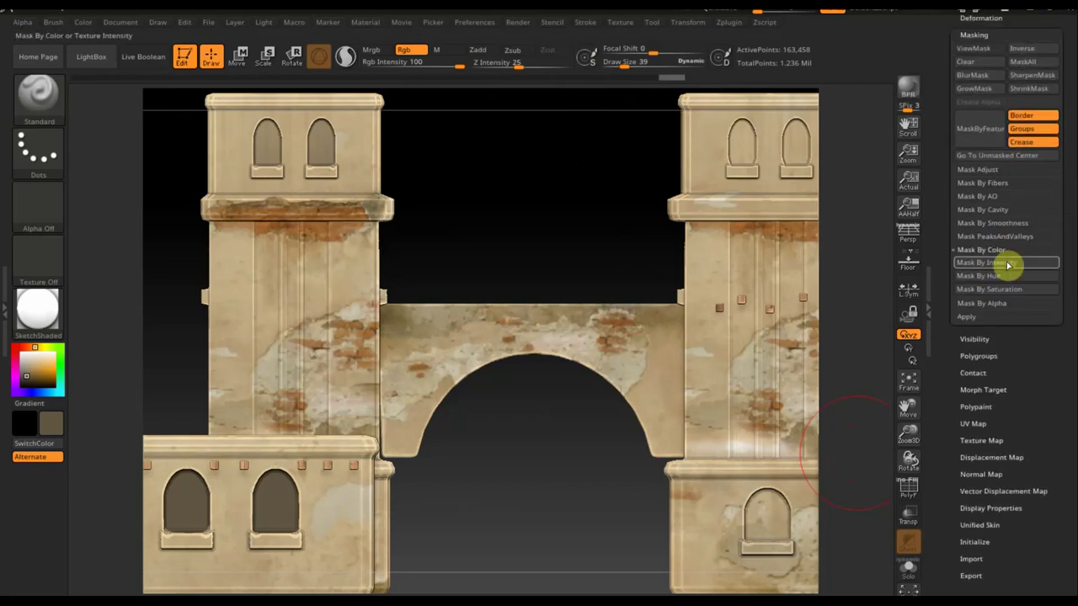
{"action": "left_click", "coordinate": [993, 286]}
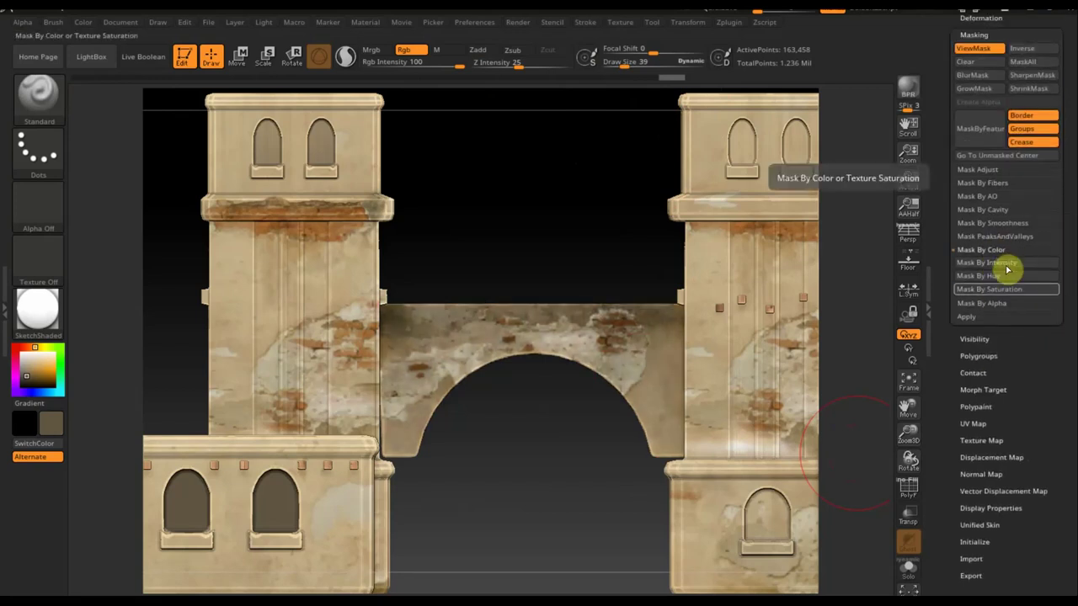
{"action": "left_click", "coordinate": [242, 67]}
{"action": "left_click_drag", "start_coordinate": [486, 174], "coordinate": [512, 269]}
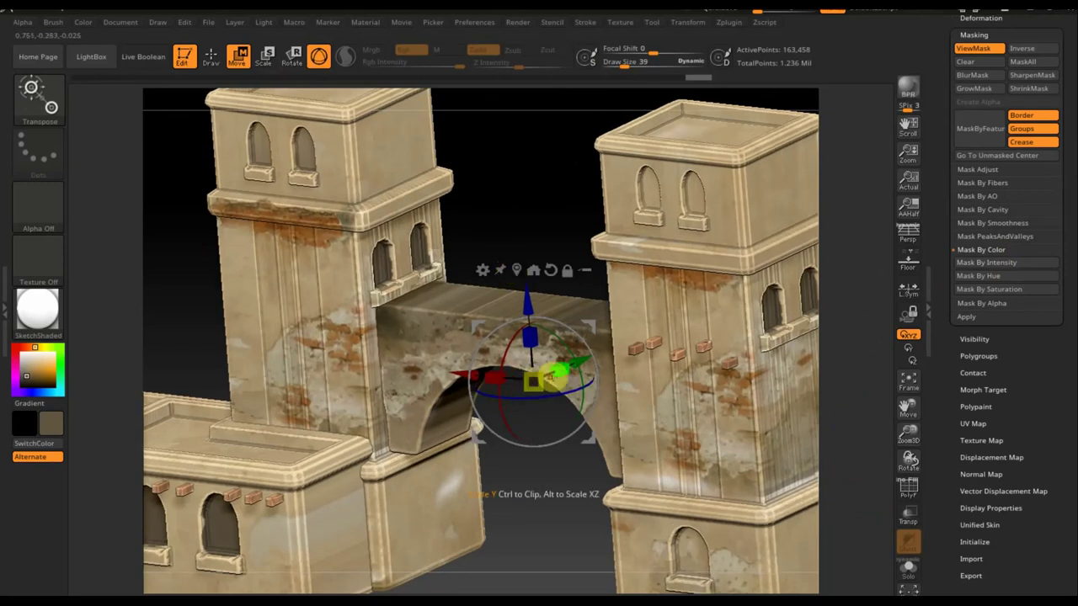
{"action": "left_click_drag", "start_coordinate": [552, 376], "coordinate": [564, 372]}
{"action": "left_click_drag", "start_coordinate": [552, 558], "coordinate": [624, 514], "text": "shift"}
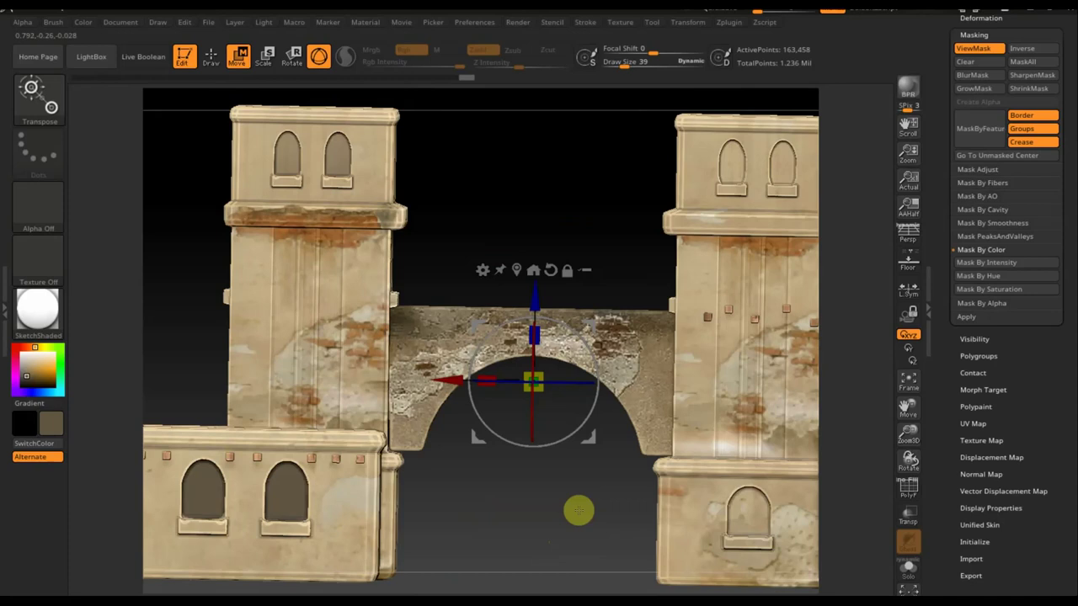
{"action": "left_click_drag", "start_coordinate": [578, 511], "coordinate": [568, 511]}
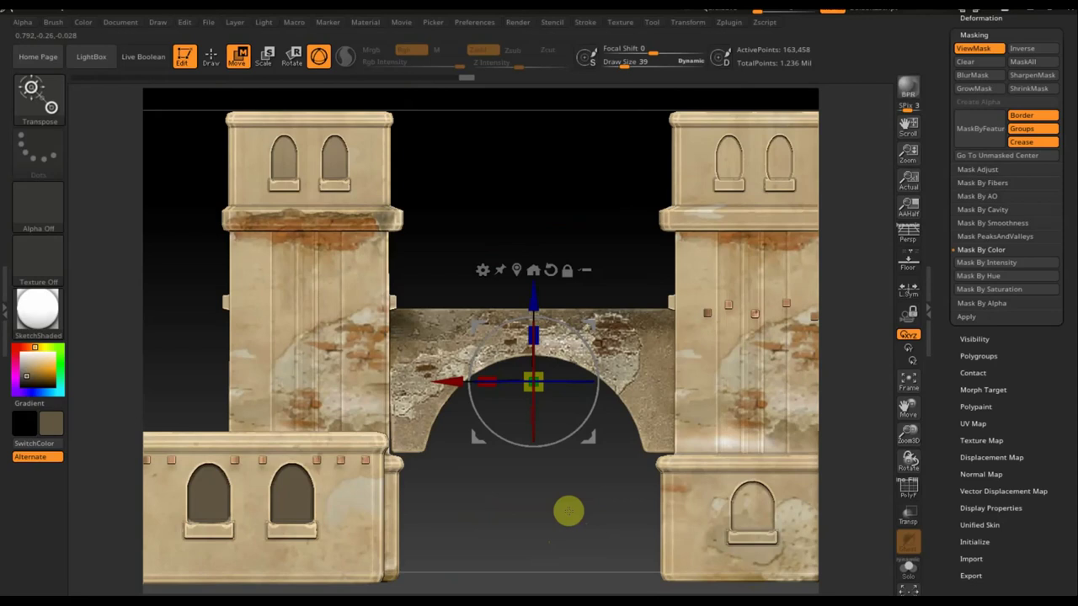
Mask the left tower by texture intensity and scale its unmasked areas into raised relief
{"action": "left_click", "coordinate": [738, 328], "text": "alt"}
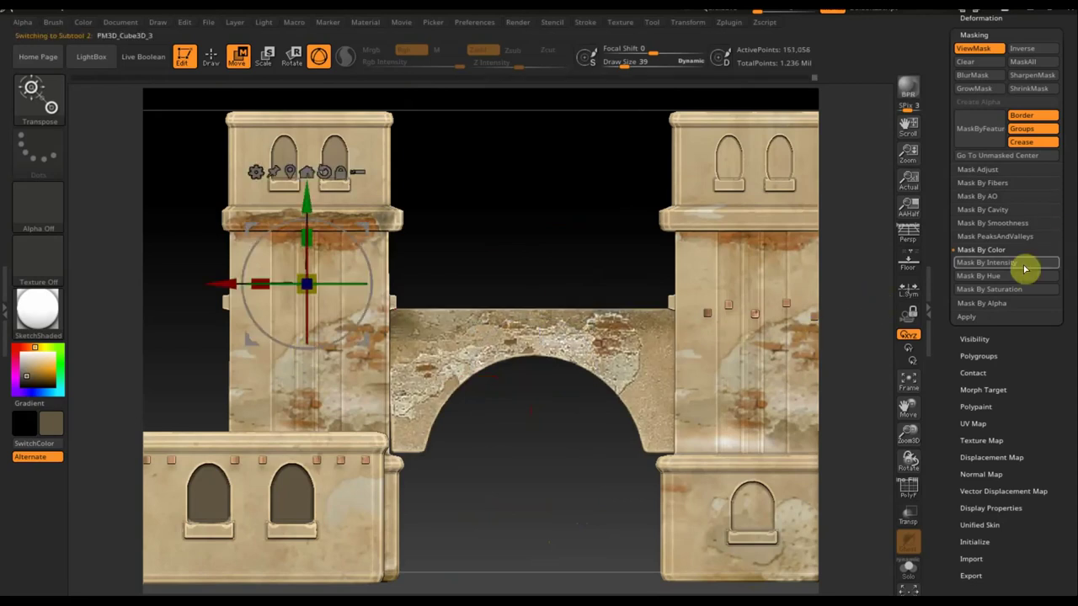
{"action": "left_click", "coordinate": [1015, 263]}
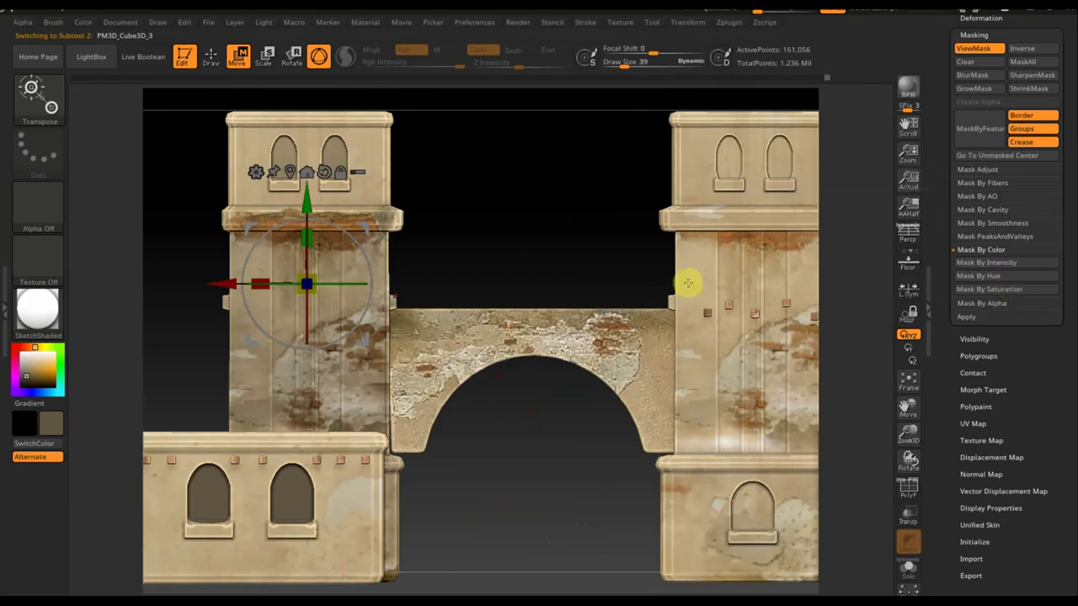
{"action": "left_click_drag", "start_coordinate": [534, 248], "coordinate": [493, 260]}
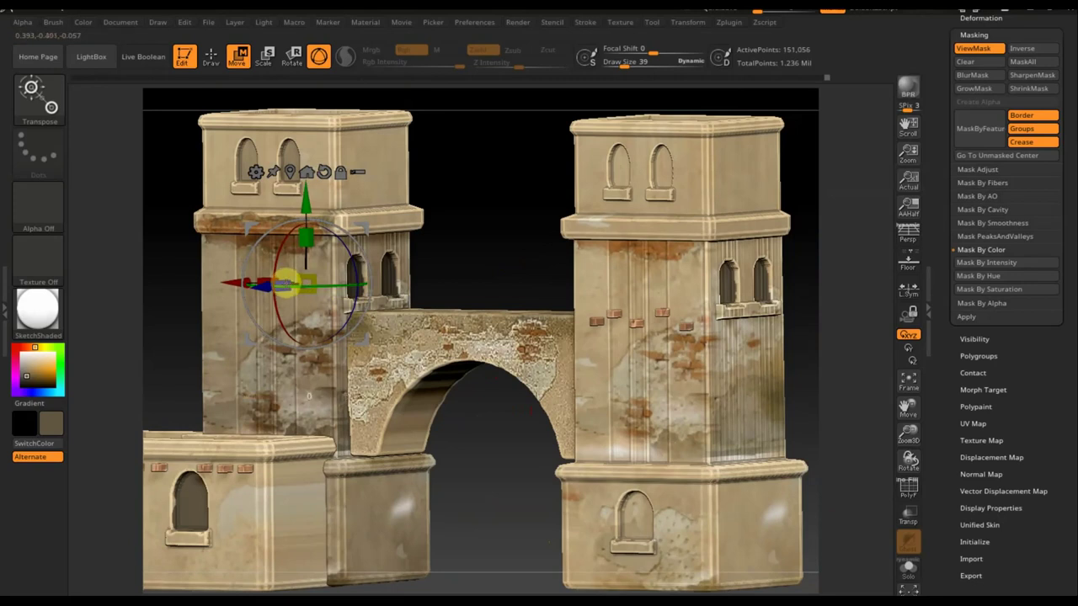
{"action": "mouse_move", "coordinate": [284, 281]}
{"action": "left_mouse_down"}
{"action": "mouse_move", "coordinate": [299, 280]}
{"action": "mouse_move", "coordinate": [287, 282]}
{"action": "left_mouse_up"}
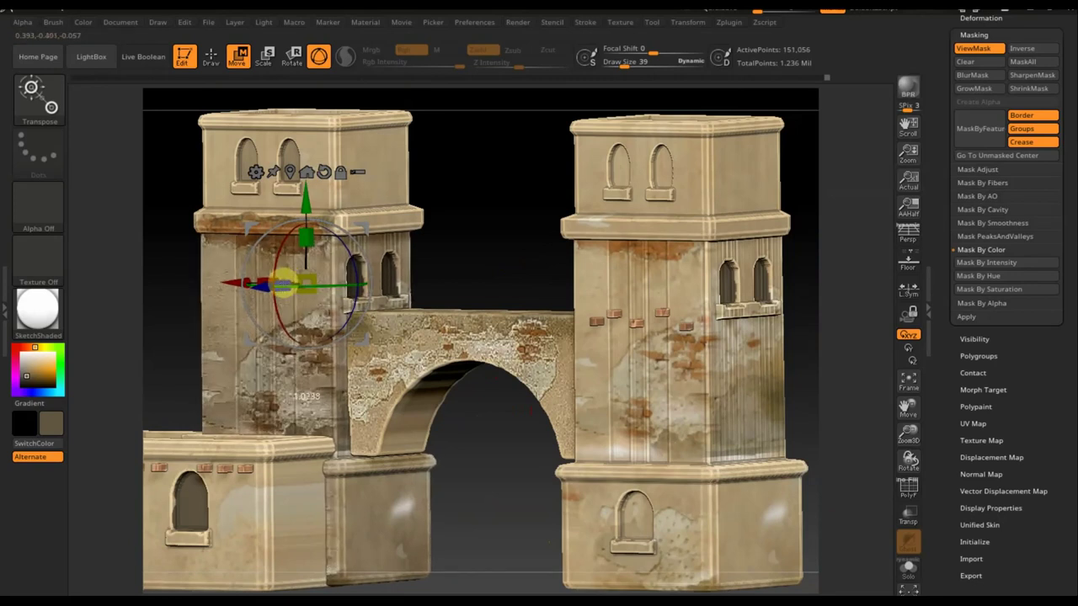
{"action": "mouse_move", "coordinate": [497, 276]}
{"action": "left_mouse_down"}
{"action": "mouse_move", "coordinate": [522, 282]}
{"action": "mouse_move", "coordinate": [558, 236]}
{"action": "mouse_move", "coordinate": [525, 224]}
{"action": "mouse_move", "coordinate": [609, 238]}
{"action": "mouse_move", "coordinate": [575, 238]}
{"action": "left_mouse_up"}
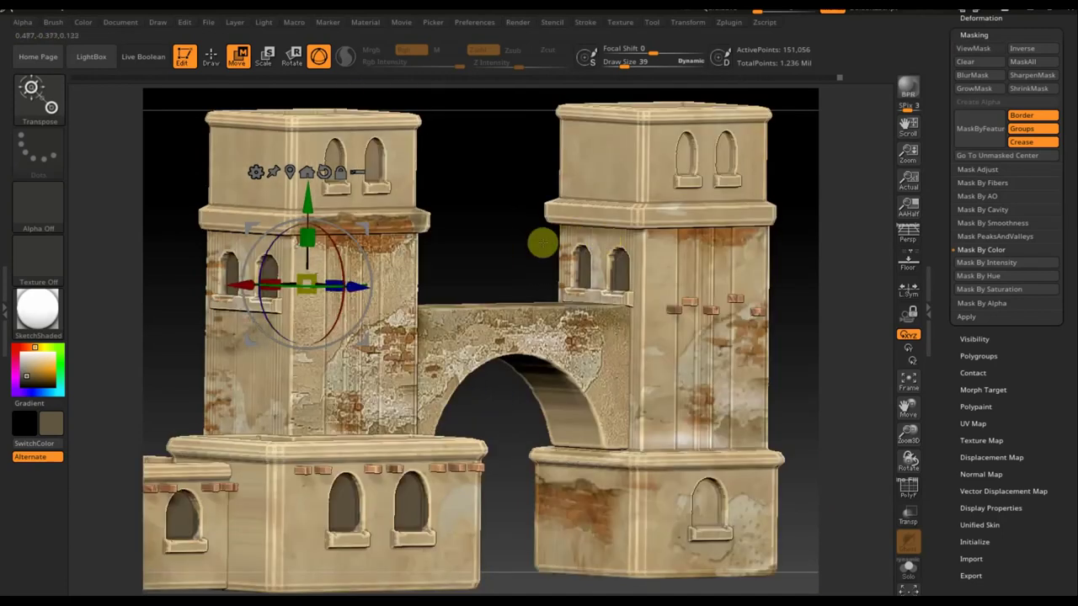
{"action": "left_click_drag", "start_coordinate": [542, 244], "coordinate": [547, 242], "text": "shift"}
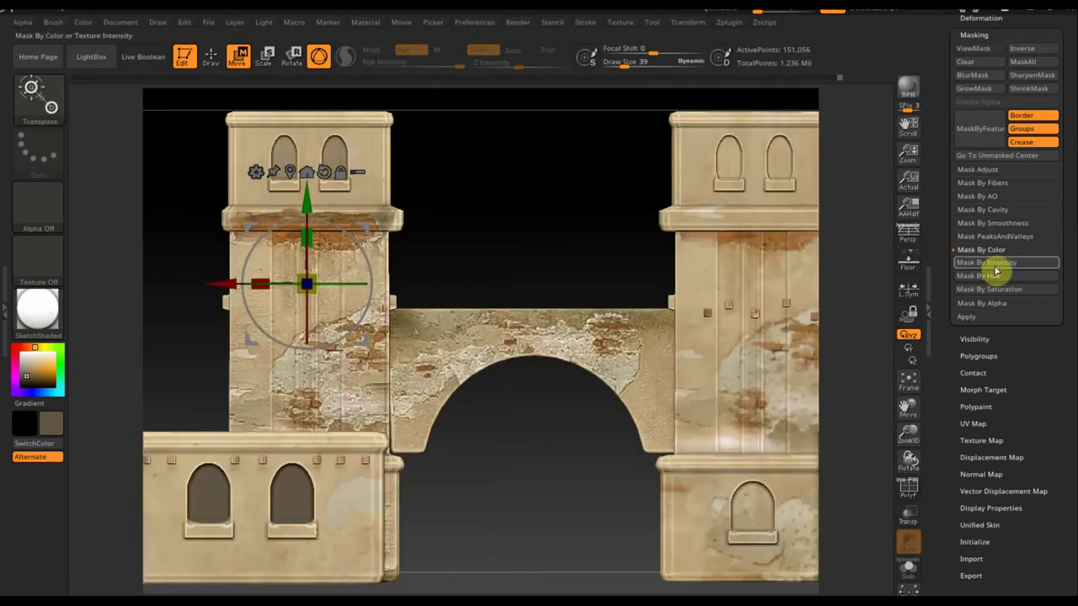
Re-mask the left tower by intensity, widen it slightly, and inspect the front stairs
{"action": "left_click", "coordinate": [992, 263]}
{"action": "left_click_drag", "start_coordinate": [261, 283], "coordinate": [258, 283]}
{"action": "mouse_move", "coordinate": [459, 248]}
{"action": "left_mouse_down"}
{"action": "mouse_move", "coordinate": [530, 245]}
{"action": "mouse_move", "coordinate": [817, 348]}
{"action": "left_mouse_up"}
{"action": "left_click_drag", "start_coordinate": [688, 339], "coordinate": [633, 343]}
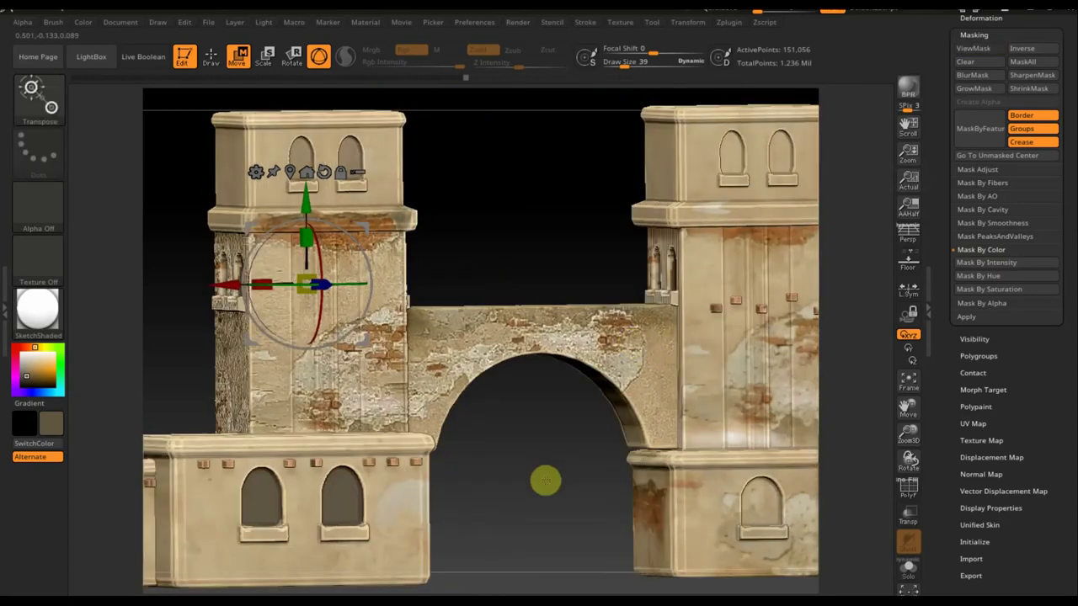
{"action": "left_click_drag", "start_coordinate": [546, 481], "coordinate": [620, 436], "text": "alt"}
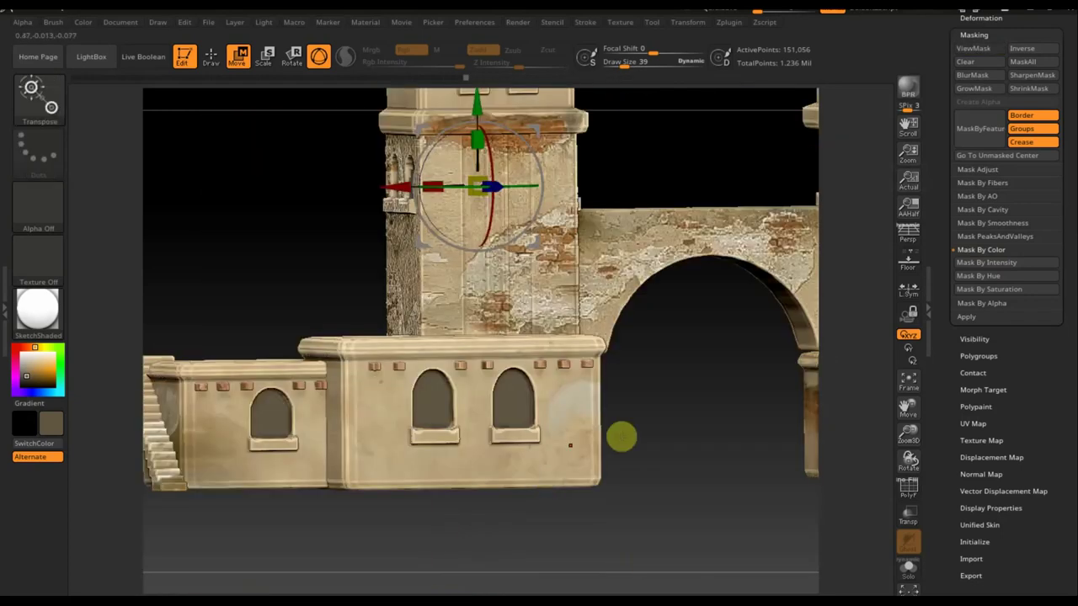
{"action": "left_click", "coordinate": [582, 457], "text": "alt"}
Scale up the lower building's masked plaster texture into slight raised relief
{"action": "left_click_drag", "start_coordinate": [682, 427], "coordinate": [707, 457]}
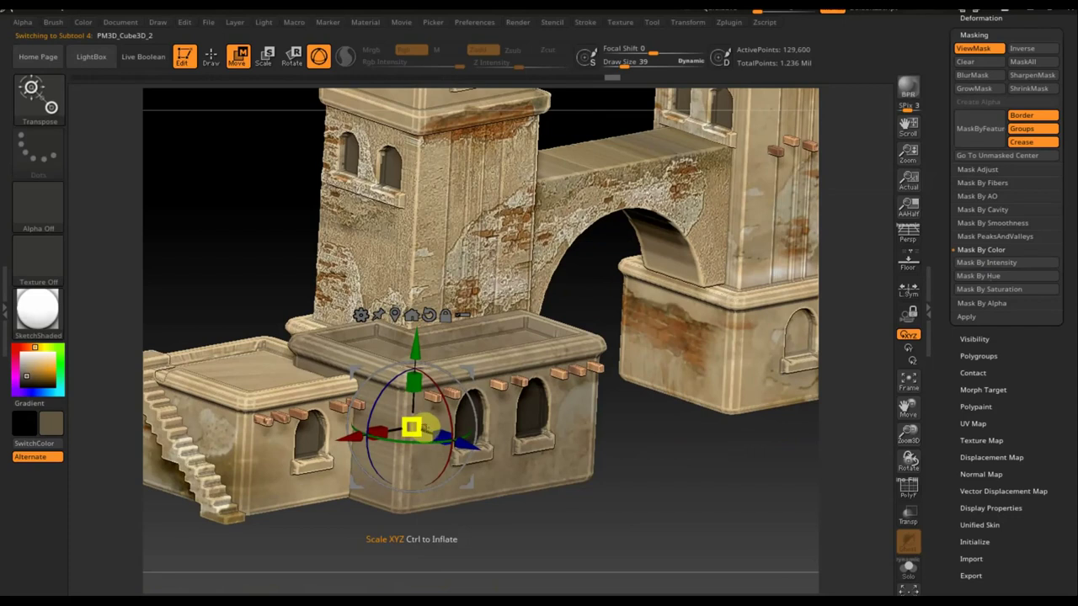
{"action": "left_click_drag", "start_coordinate": [425, 425], "coordinate": [382, 432]}
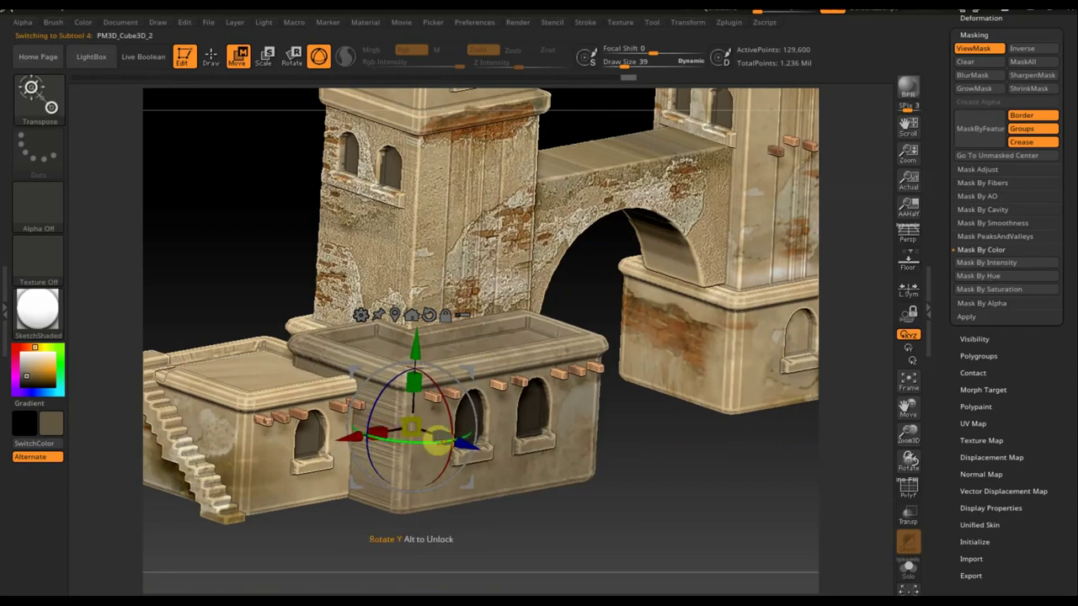
{"action": "left_click_drag", "start_coordinate": [437, 439], "coordinate": [440, 437]}
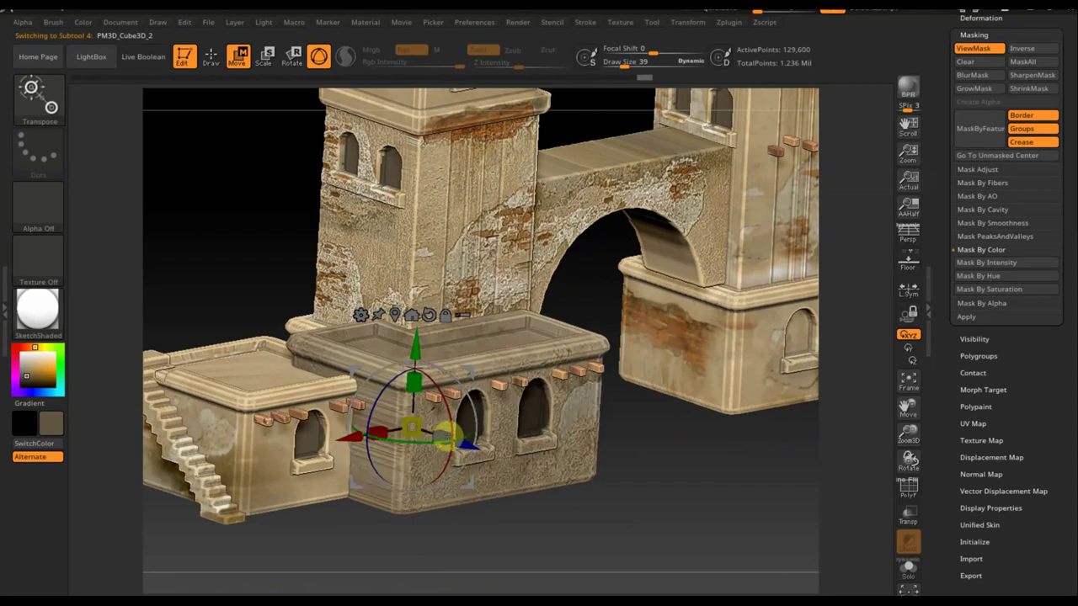
{"action": "left_click_drag", "start_coordinate": [698, 513], "coordinate": [690, 486], "text": "shift"}
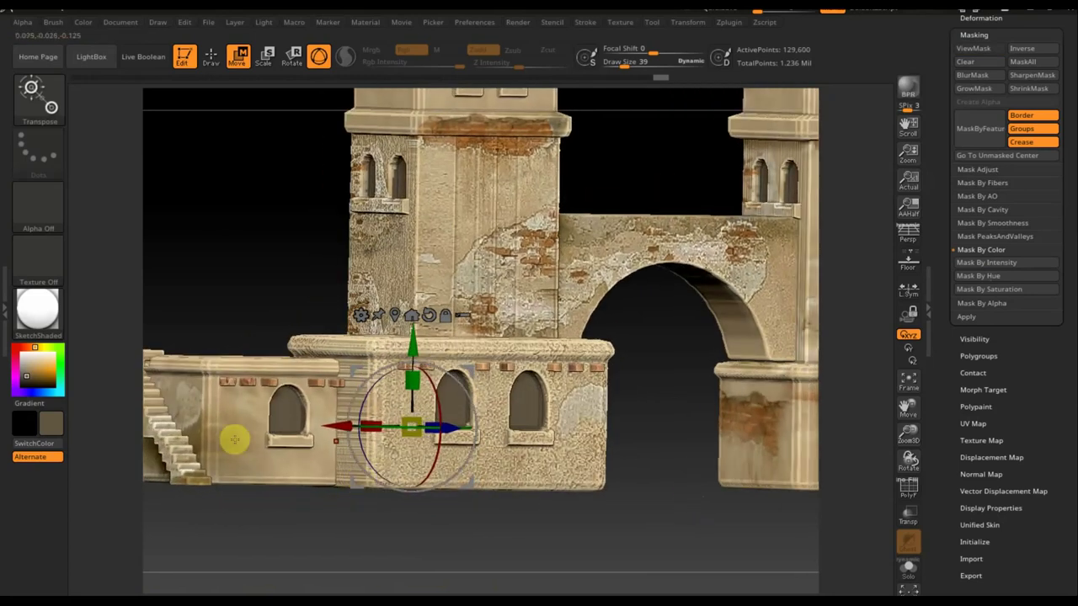
Try scaling the stairs block, then undo it so the stairs stay unchanged
{"action": "left_click", "coordinate": [235, 439], "text": "alt"}
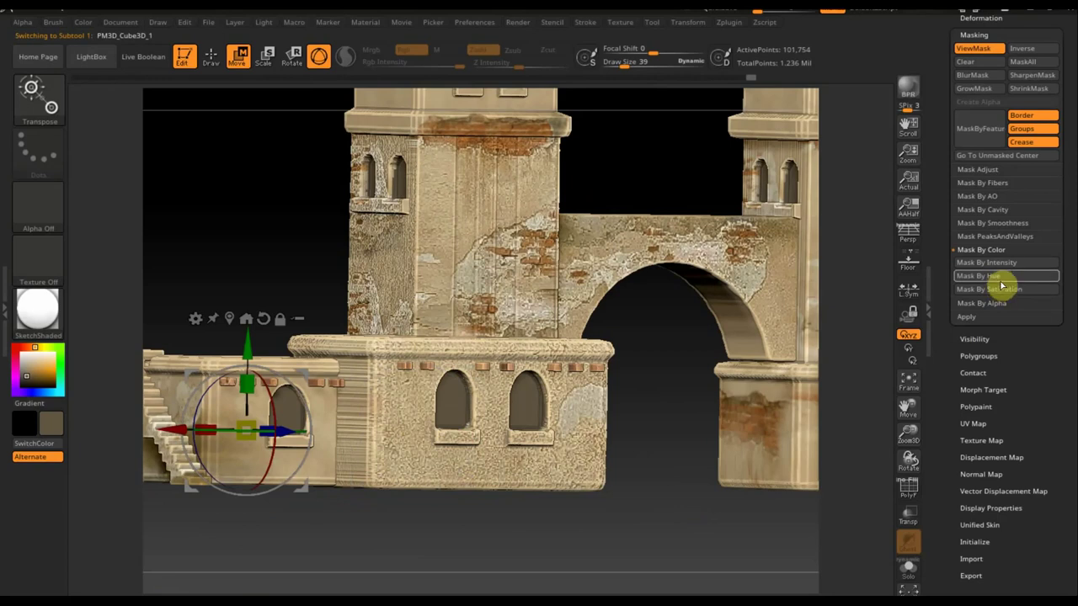
{"action": "left_click_drag", "start_coordinate": [294, 449], "coordinate": [445, 557]}
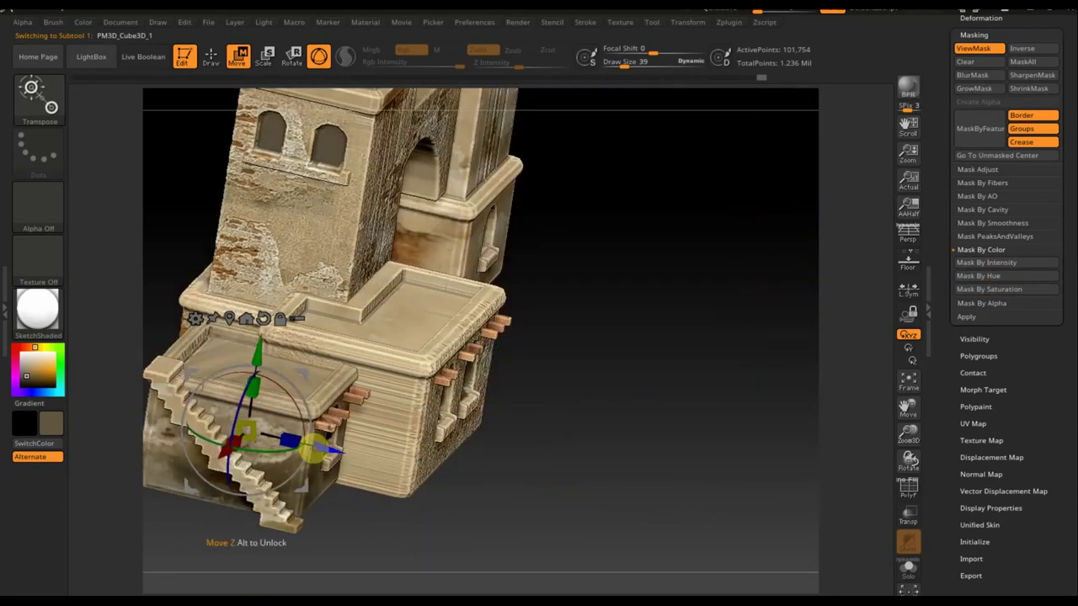
{"action": "left_click_drag", "start_coordinate": [243, 431], "coordinate": [240, 436]}
{"action": "left_click", "coordinate": [501, 530]}
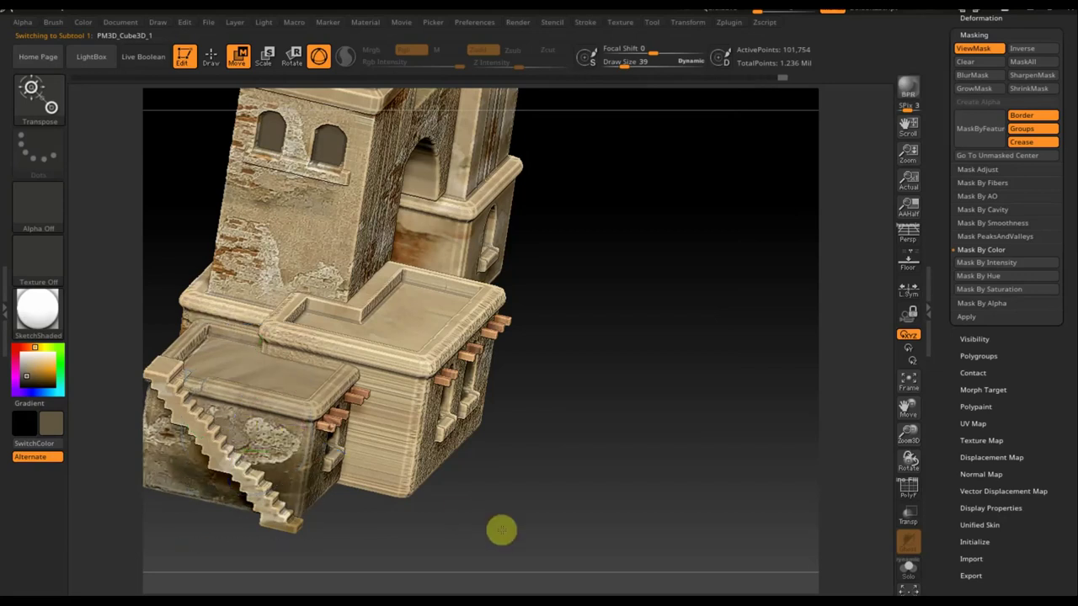
{"action": "key", "text": "ctrl+z"}
{"action": "mouse_move", "coordinate": [635, 515]}
{"action": "left_mouse_down", "text": "shift"}
{"action": "mouse_move", "coordinate": [640, 501]}
{"action": "mouse_move", "coordinate": [581, 417]}
{"action": "left_mouse_up", "text": "shift"}
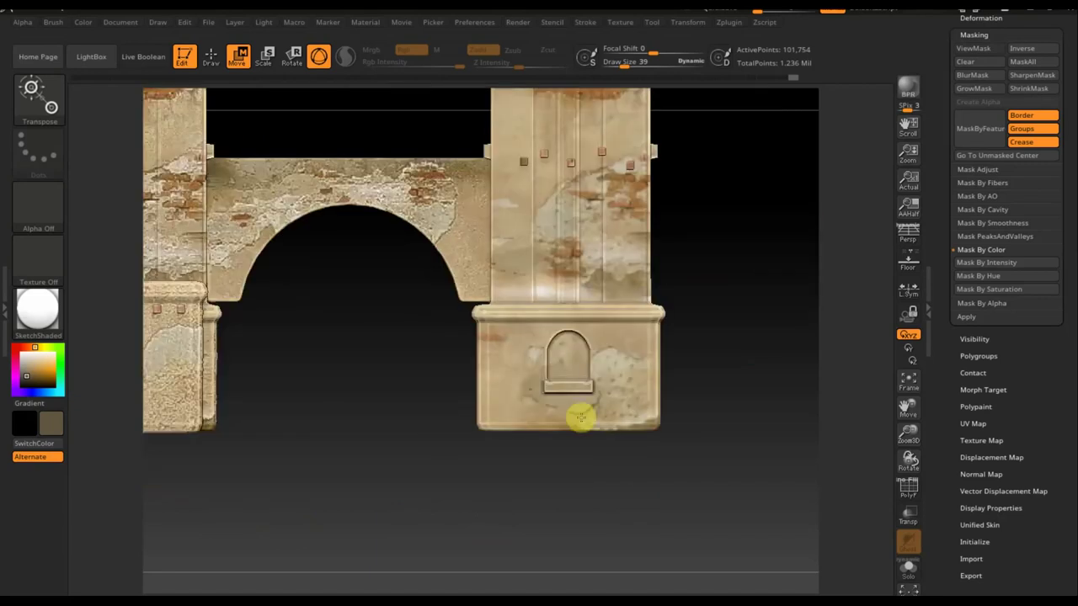
Mask the right tower's pillar by intensity and scale its texture into relief
{"action": "left_click", "coordinate": [594, 238], "text": "alt"}
{"action": "left_click", "coordinate": [987, 264]}
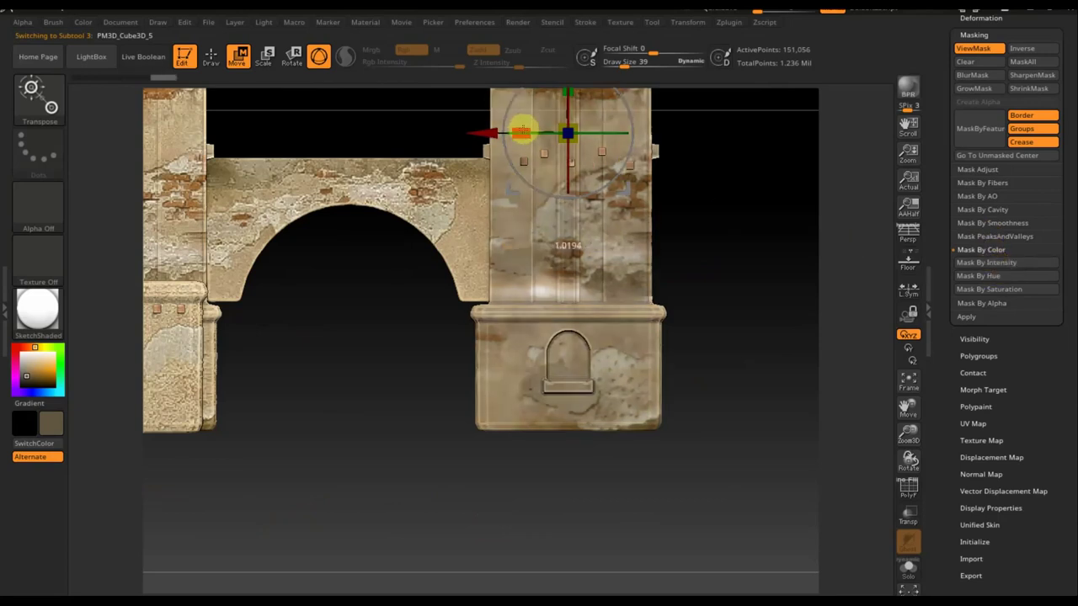
{"action": "mouse_move", "coordinate": [522, 130]}
{"action": "left_mouse_down"}
{"action": "mouse_move", "coordinate": [721, 269]}
{"action": "mouse_move", "coordinate": [660, 275]}
{"action": "left_mouse_up"}
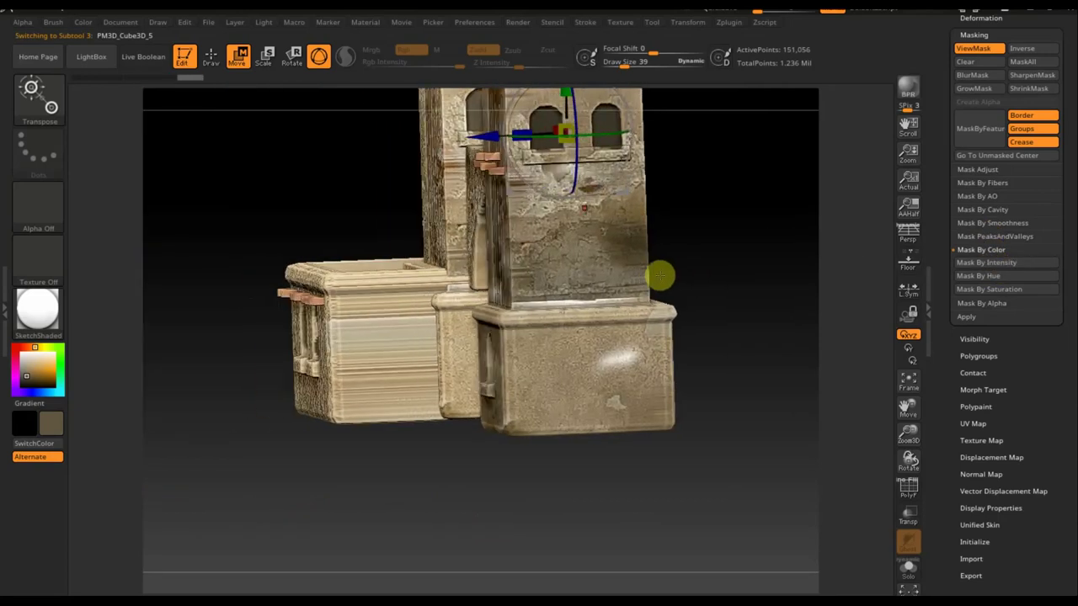
{"action": "mouse_move", "coordinate": [521, 133]}
{"action": "left_mouse_down"}
{"action": "mouse_move", "coordinate": [671, 222]}
{"action": "mouse_move", "coordinate": [690, 221]}
{"action": "left_mouse_up"}
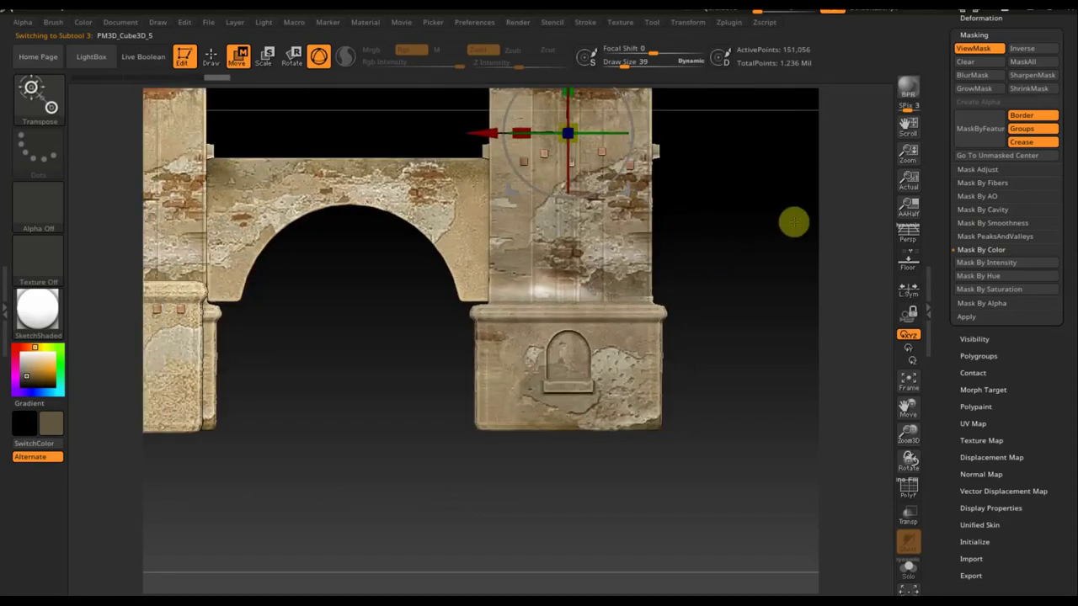
{"action": "left_click_drag", "start_coordinate": [781, 244], "coordinate": [734, 489], "text": "alt"}
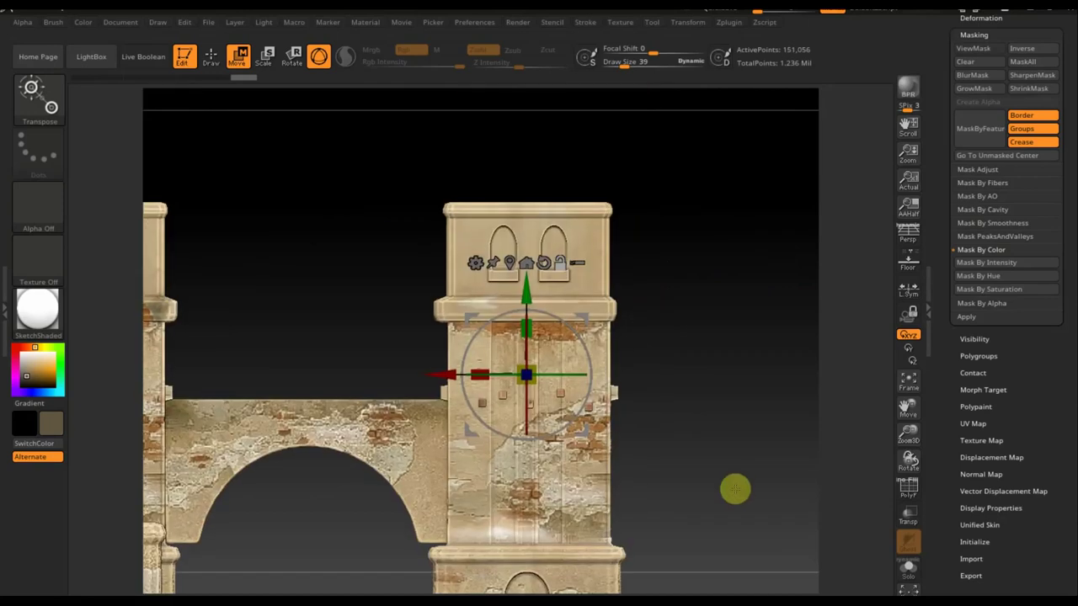
Mask the right tower's top block by intensity and raise its texture slightly
{"action": "left_click", "coordinate": [589, 244], "text": "alt"}
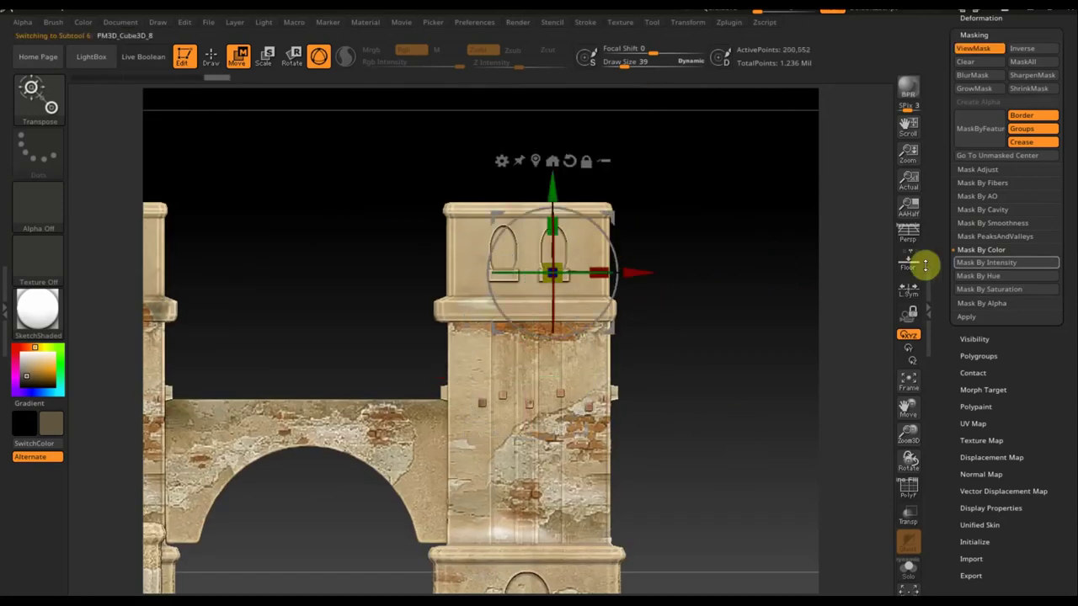
{"action": "left_click", "coordinate": [987, 262]}
{"action": "left_click_drag", "start_coordinate": [779, 305], "coordinate": [750, 303]}
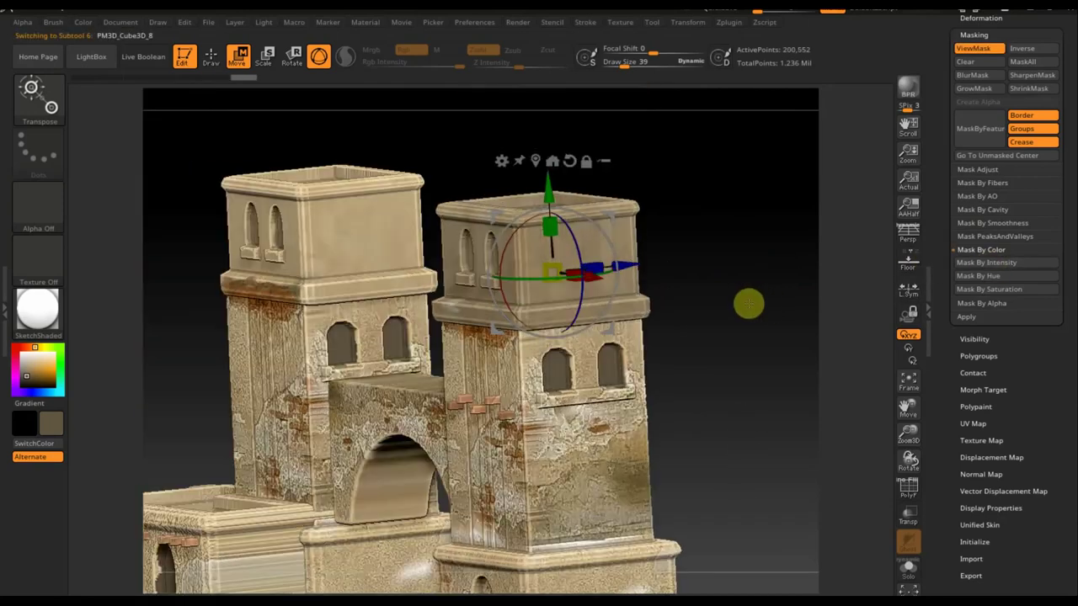
{"action": "left_click_drag", "start_coordinate": [595, 264], "coordinate": [598, 261]}
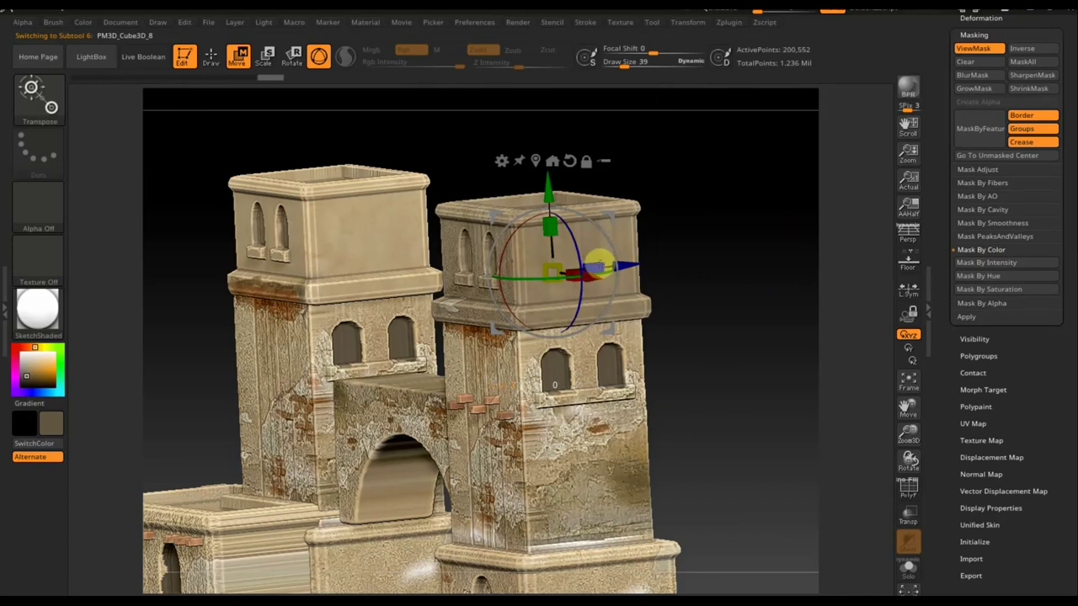
{"action": "mouse_move", "coordinate": [721, 328]}
{"action": "left_mouse_down"}
{"action": "mouse_move", "coordinate": [750, 325]}
{"action": "mouse_move", "coordinate": [603, 269]}
{"action": "left_mouse_up"}
{"action": "left_click_drag", "start_coordinate": [674, 317], "coordinate": [688, 337]}
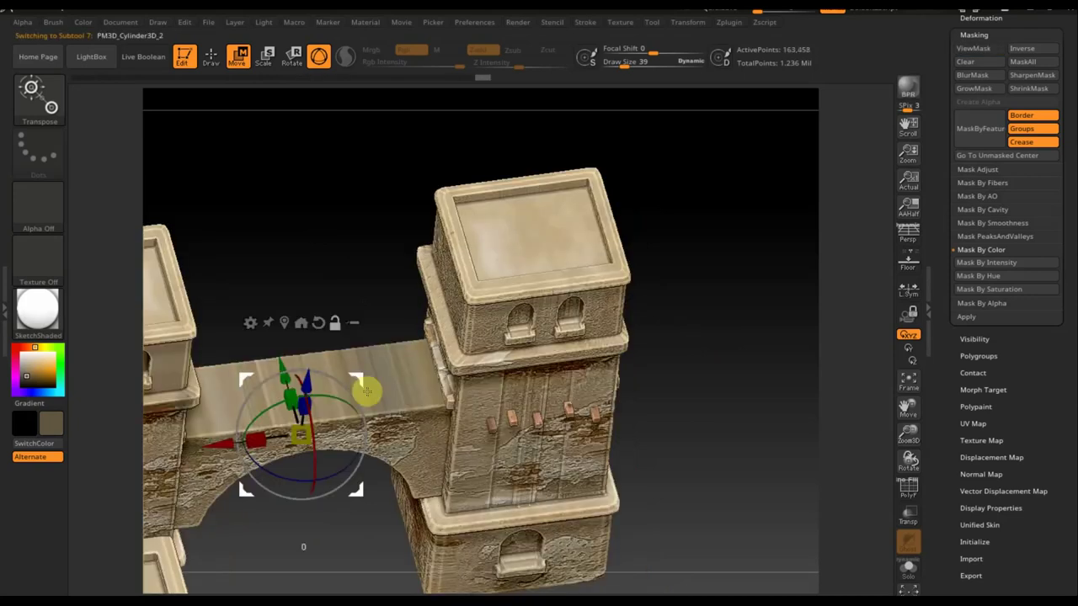
{"action": "left_click", "coordinate": [212, 54]}
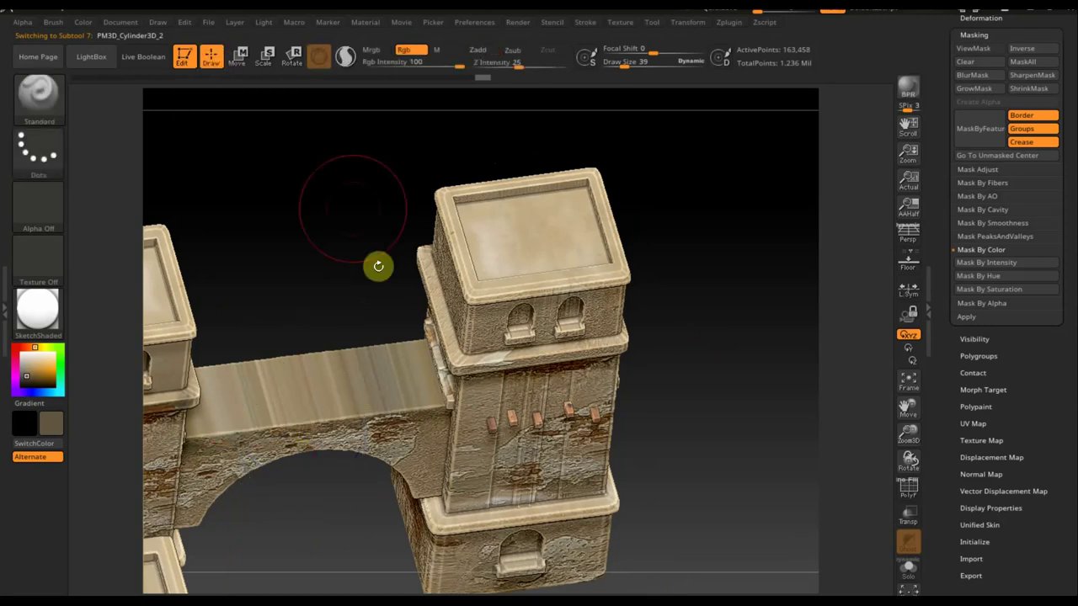
Paint the bridge top through the Spotlight plaster image, then mask the bridge by intensity
{"action": "key", "text": "shift+z"}
{"action": "mouse_move", "coordinate": [530, 336]}
{"action": "left_mouse_down"}
{"action": "mouse_move", "coordinate": [578, 349]}
{"action": "mouse_move", "coordinate": [452, 243]}
{"action": "mouse_move", "coordinate": [469, 279]}
{"action": "mouse_move", "coordinate": [493, 288]}
{"action": "left_mouse_up"}
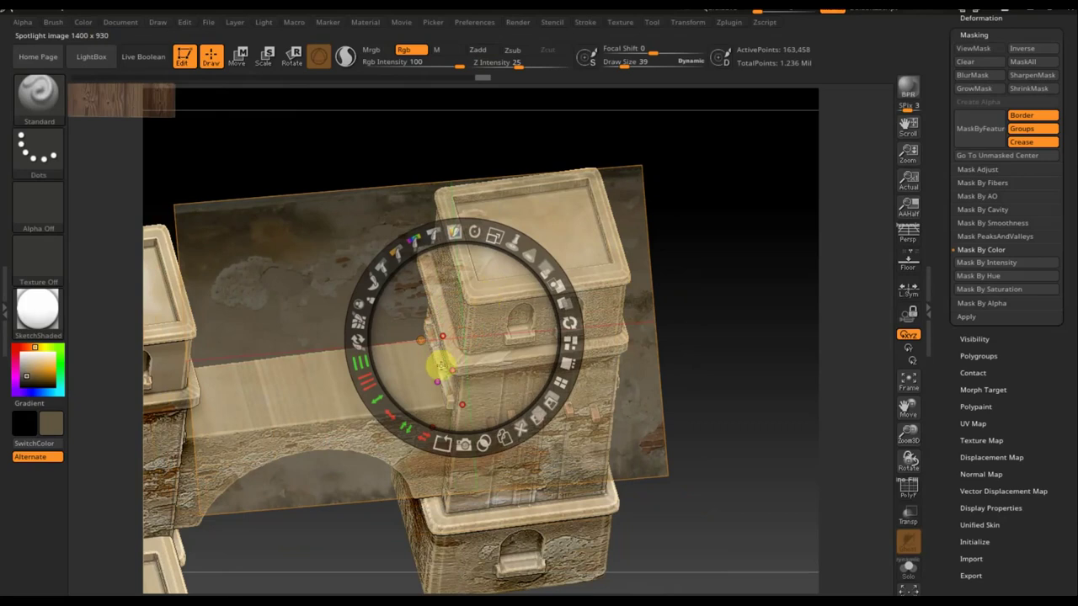
{"action": "key", "text": "z"}
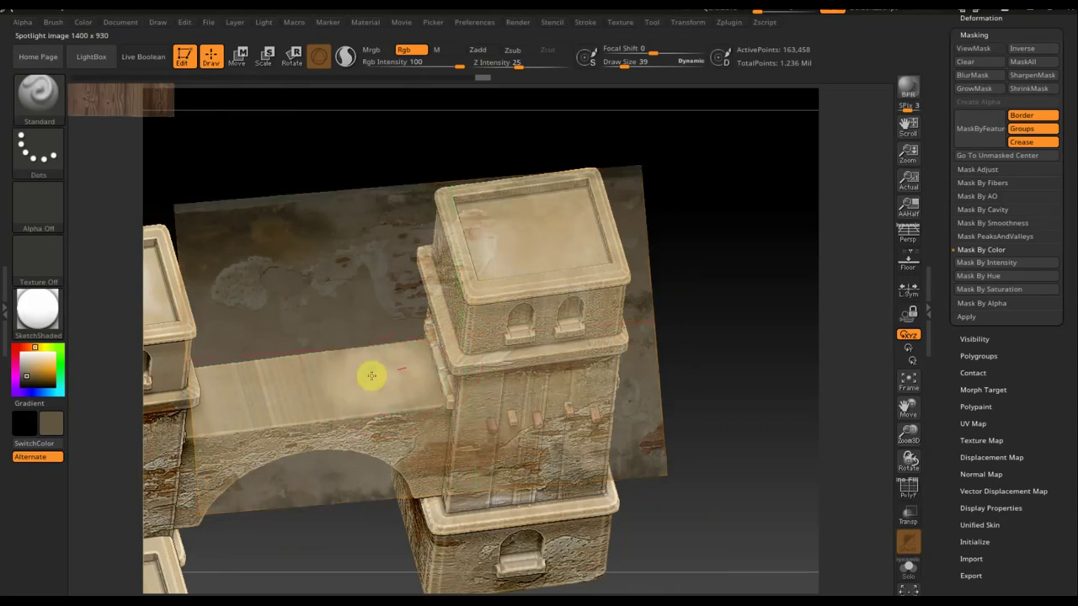
{"action": "mouse_move", "coordinate": [371, 375]}
{"action": "left_mouse_down"}
{"action": "mouse_move", "coordinate": [409, 373]}
{"action": "mouse_move", "coordinate": [229, 390]}
{"action": "mouse_move", "coordinate": [199, 403]}
{"action": "left_mouse_up"}
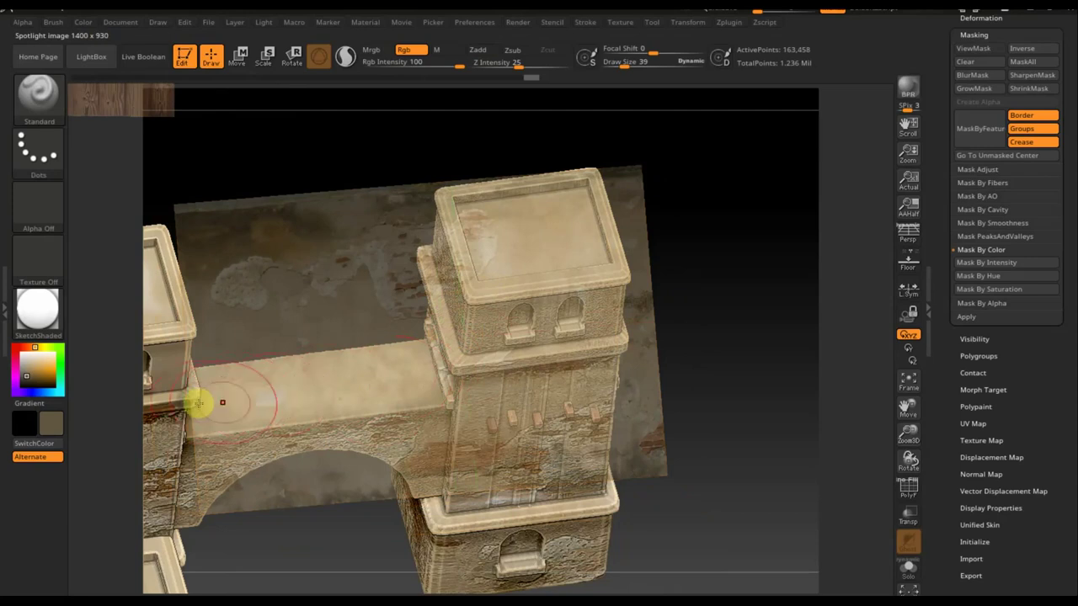
{"action": "key", "text": "shift+z"}
{"action": "mouse_move", "coordinate": [690, 447]}
{"action": "left_mouse_down"}
{"action": "mouse_move", "coordinate": [680, 390]}
{"action": "mouse_move", "coordinate": [714, 380]}
{"action": "left_mouse_up"}
{"action": "left_click", "coordinate": [999, 265]}
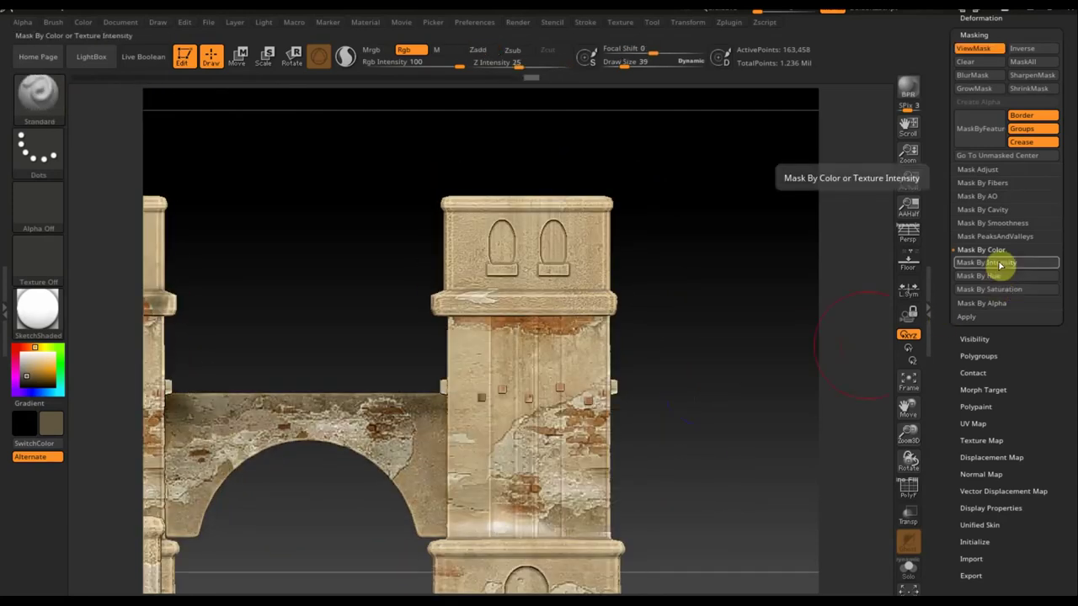
Scale the bridge's depth down to about 0.92 with the Transpose gizmo
{"action": "left_click", "coordinate": [239, 56]}
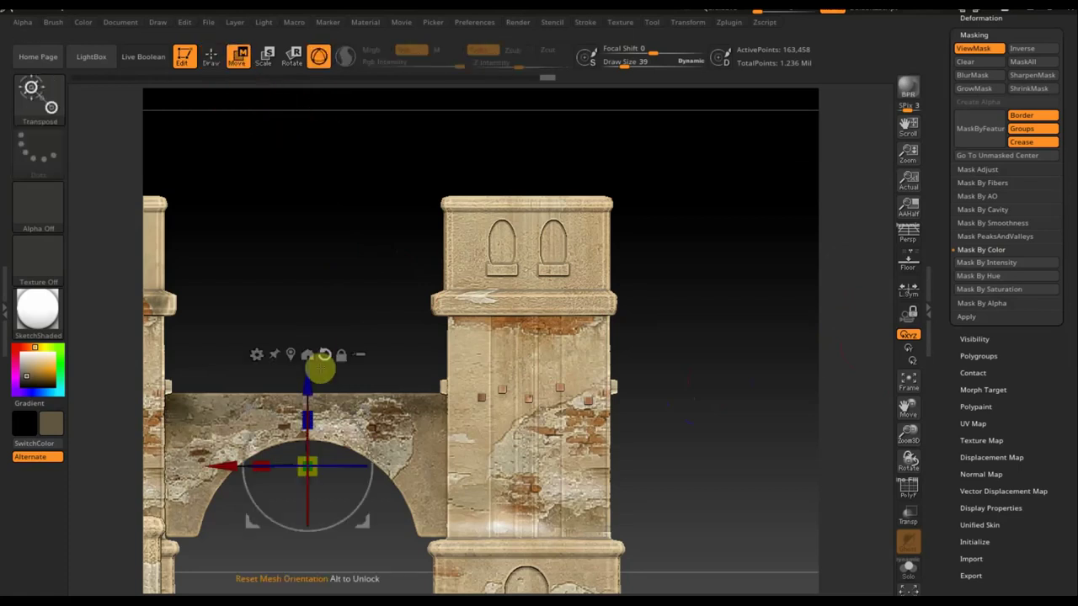
{"action": "left_click_drag", "start_coordinate": [314, 416], "coordinate": [316, 413]}
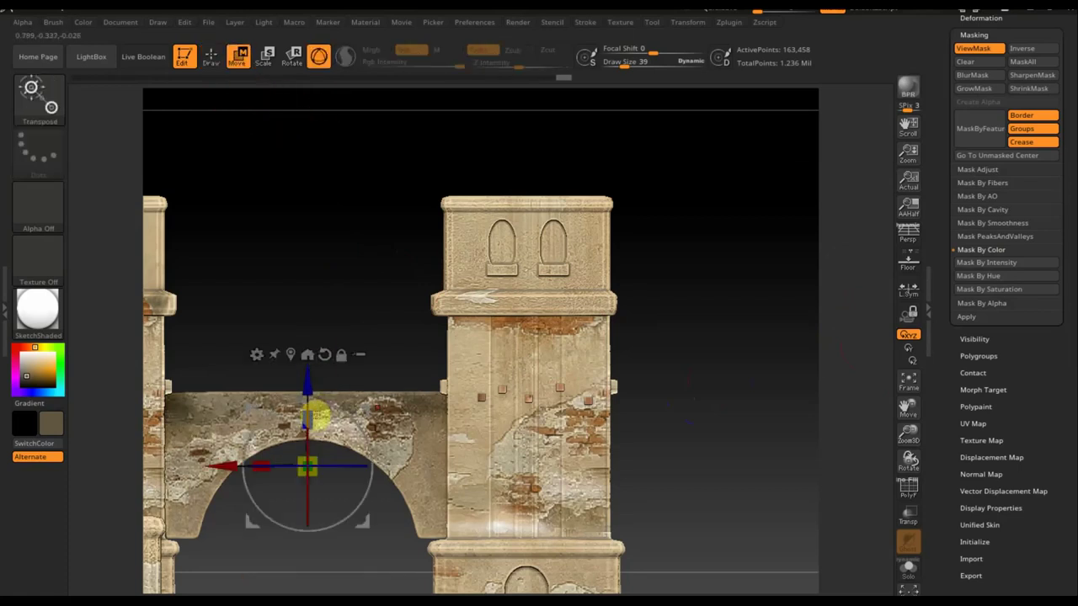
{"action": "left_click_drag", "start_coordinate": [698, 354], "coordinate": [705, 477]}
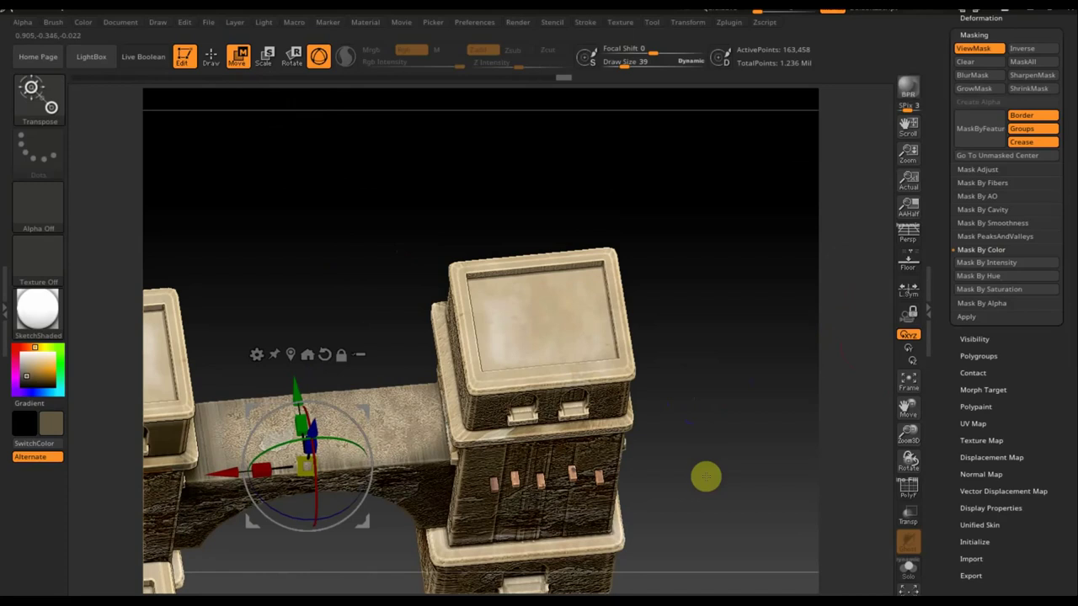
{"action": "left_click_drag", "start_coordinate": [711, 398], "coordinate": [704, 300]}
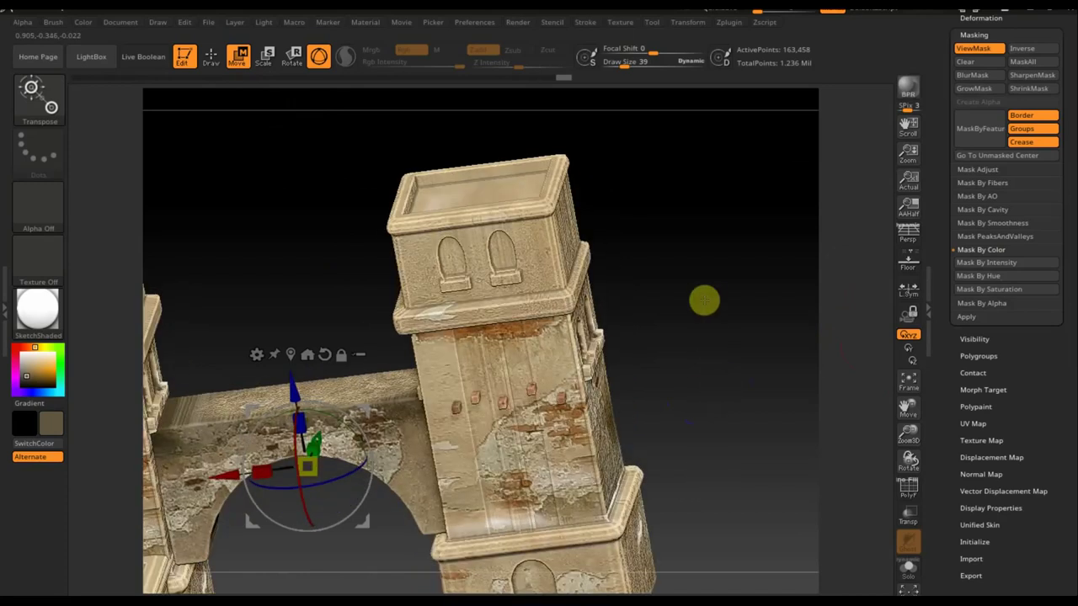
{"action": "left_click_drag", "start_coordinate": [758, 373], "coordinate": [804, 433], "text": "alt"}
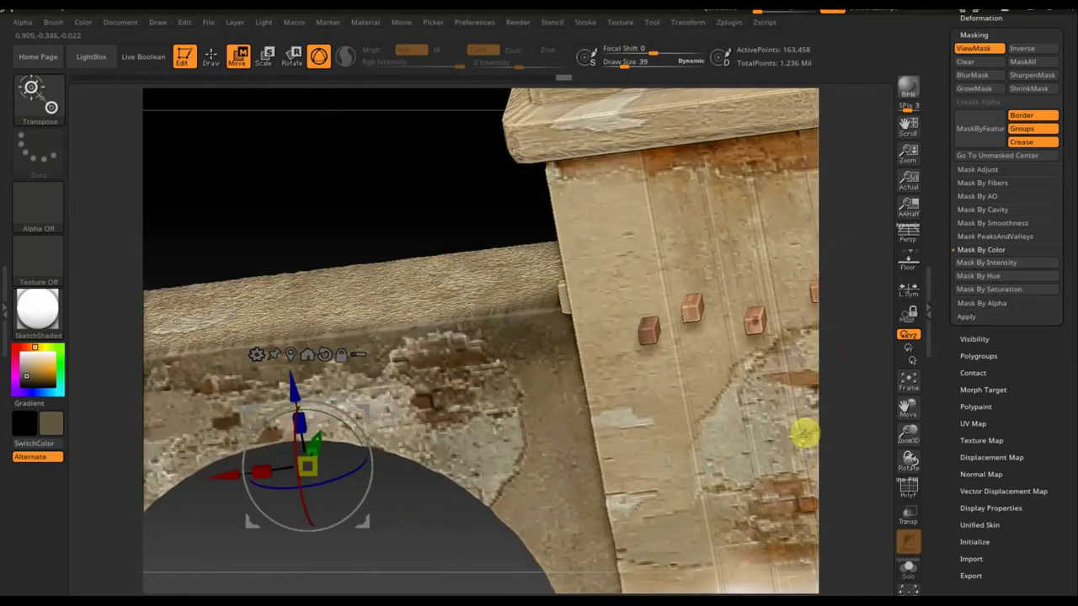
{"action": "left_click", "coordinate": [804, 434], "text": "alt"}
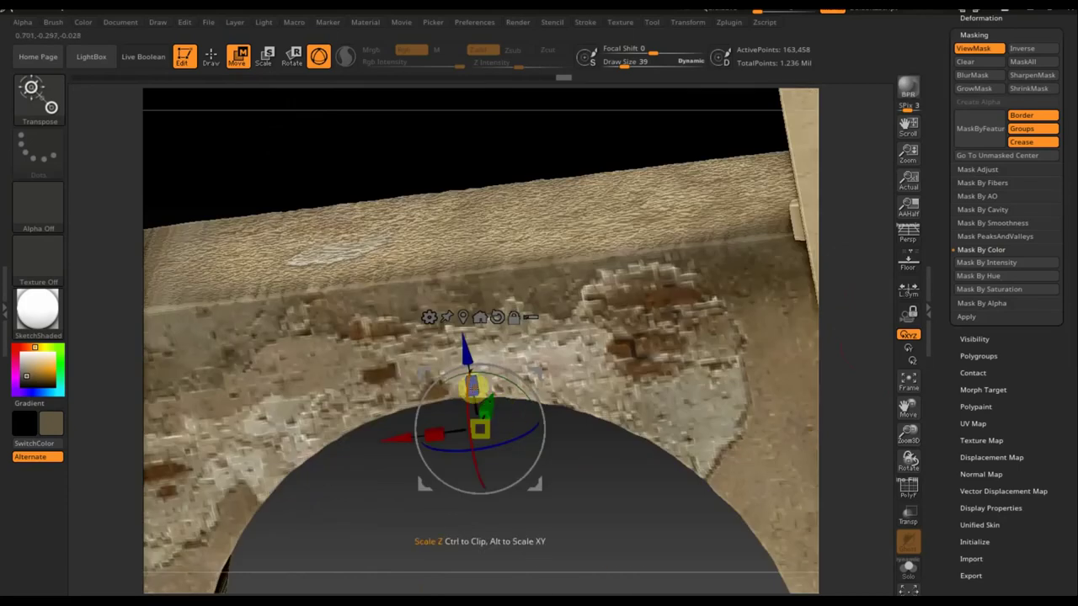
{"action": "left_click_drag", "start_coordinate": [474, 385], "coordinate": [493, 412]}
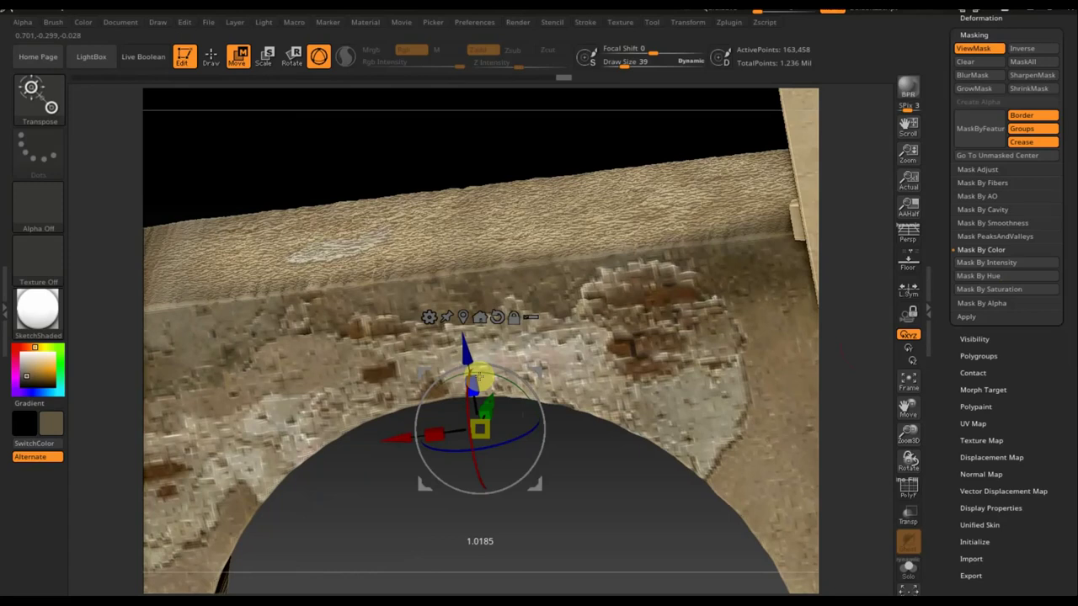
Hide the bridge mask, select the left tower and mask it by colour
{"action": "mouse_move", "coordinate": [572, 489]}
{"action": "left_mouse_down"}
{"action": "mouse_move", "coordinate": [601, 529]}
{"action": "mouse_move", "coordinate": [590, 490]}
{"action": "left_mouse_up"}
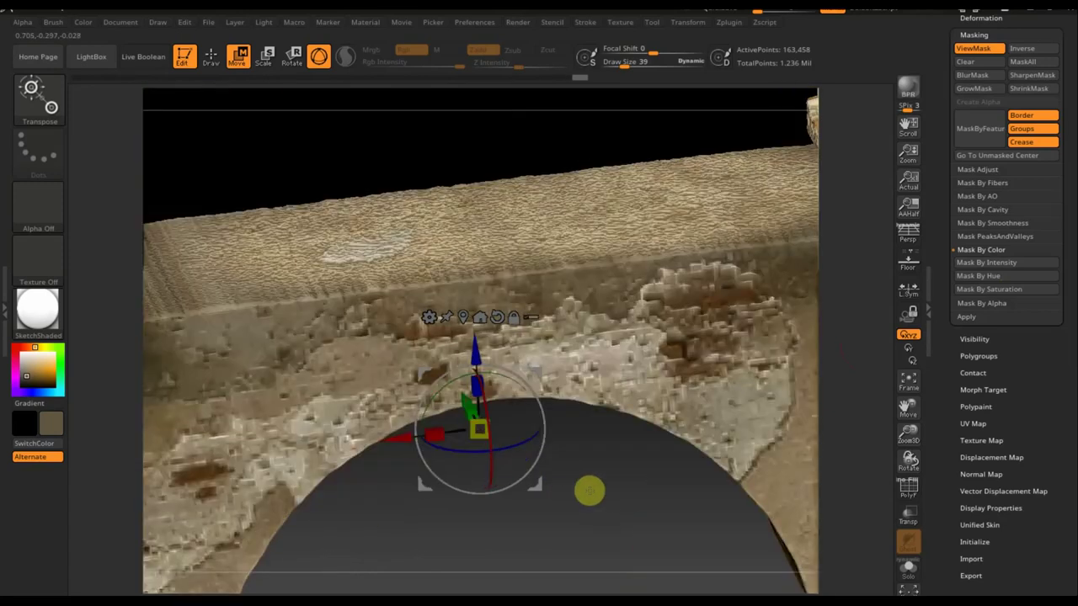
{"action": "key", "text": "ctrl+h"}
{"action": "left_click_drag", "start_coordinate": [592, 550], "coordinate": [573, 502]}
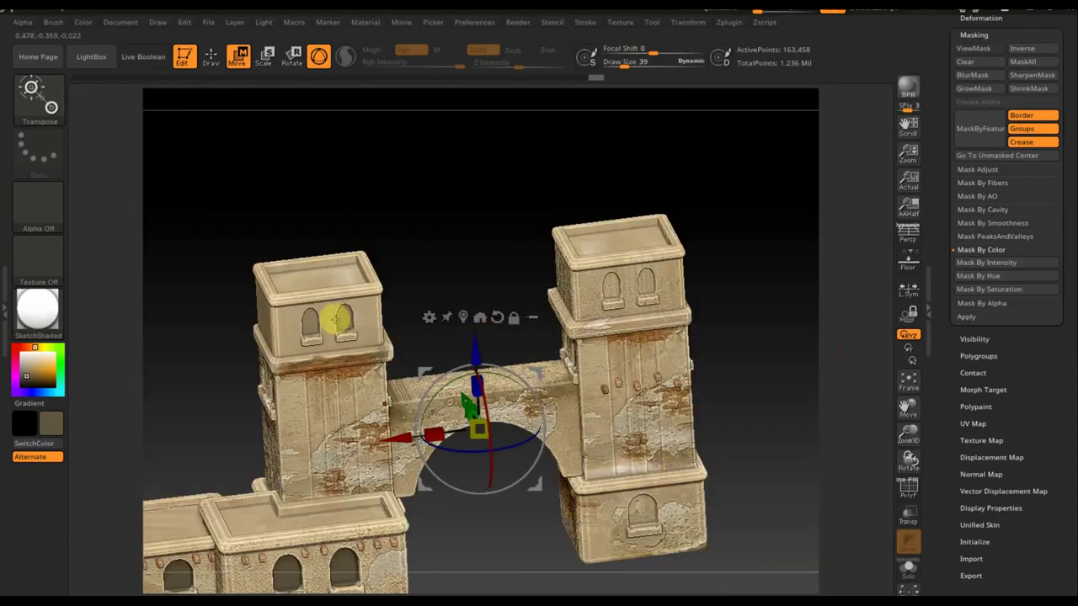
{"action": "left_click", "coordinate": [335, 319], "text": "alt"}
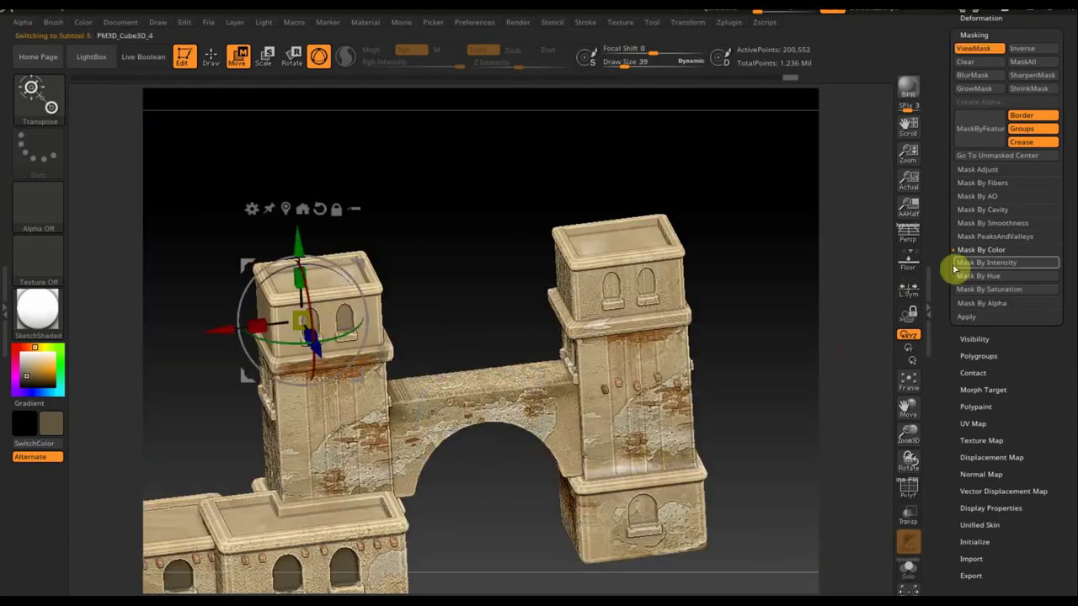
{"action": "left_click", "coordinate": [976, 263]}
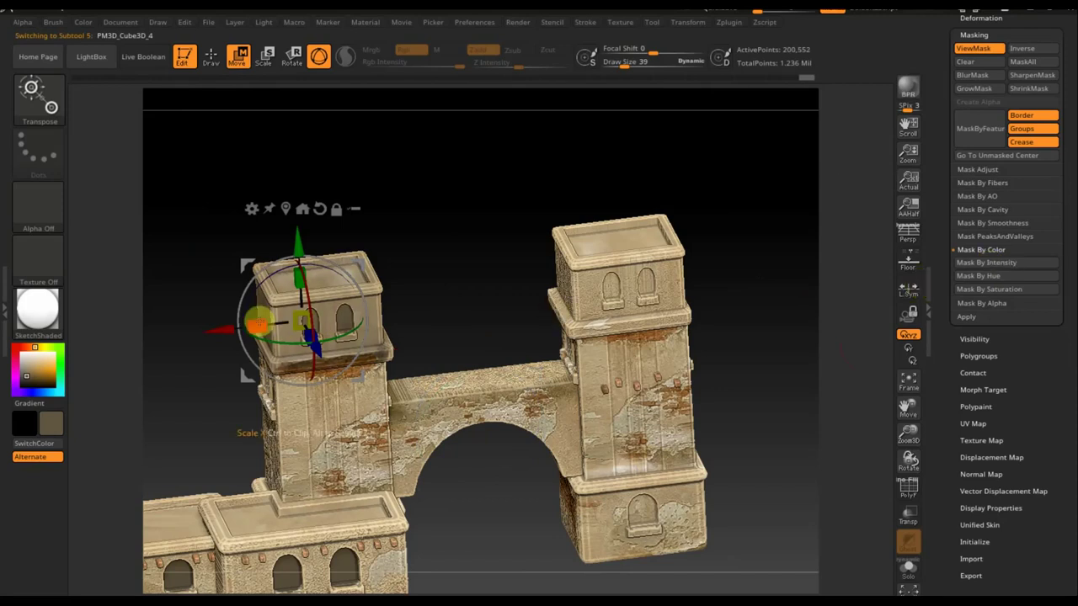
Return to Draw in front view, zoom on the left tower's top, draw size 9
{"action": "left_click_drag", "start_coordinate": [472, 286], "coordinate": [404, 328]}
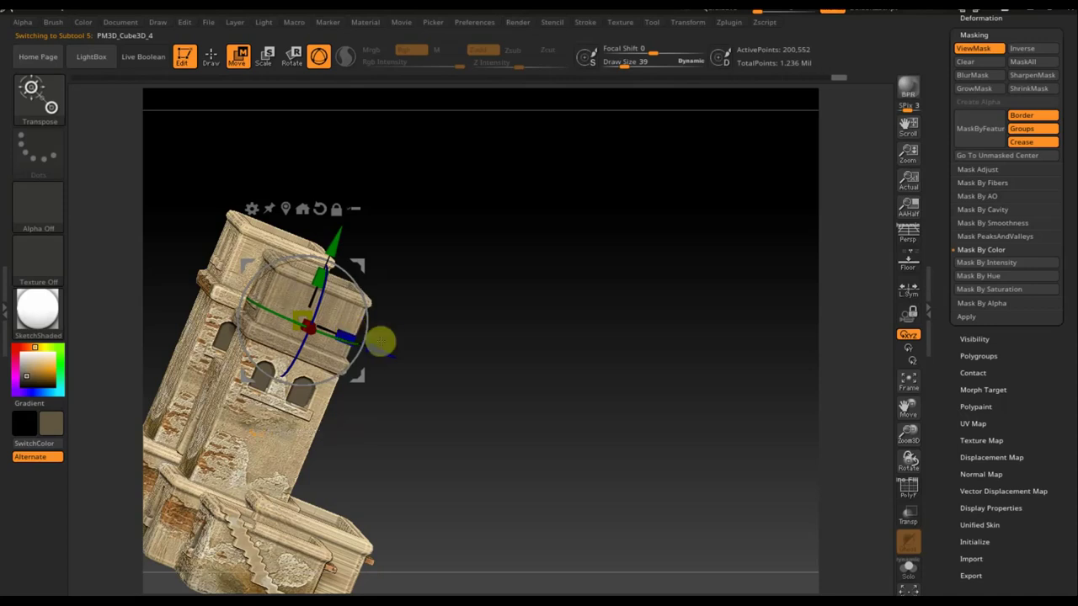
{"action": "left_click_drag", "start_coordinate": [380, 337], "coordinate": [544, 289], "text": "shift"}
{"action": "key", "text": "ctrl"}
{"action": "key", "text": "ctrl+h"}
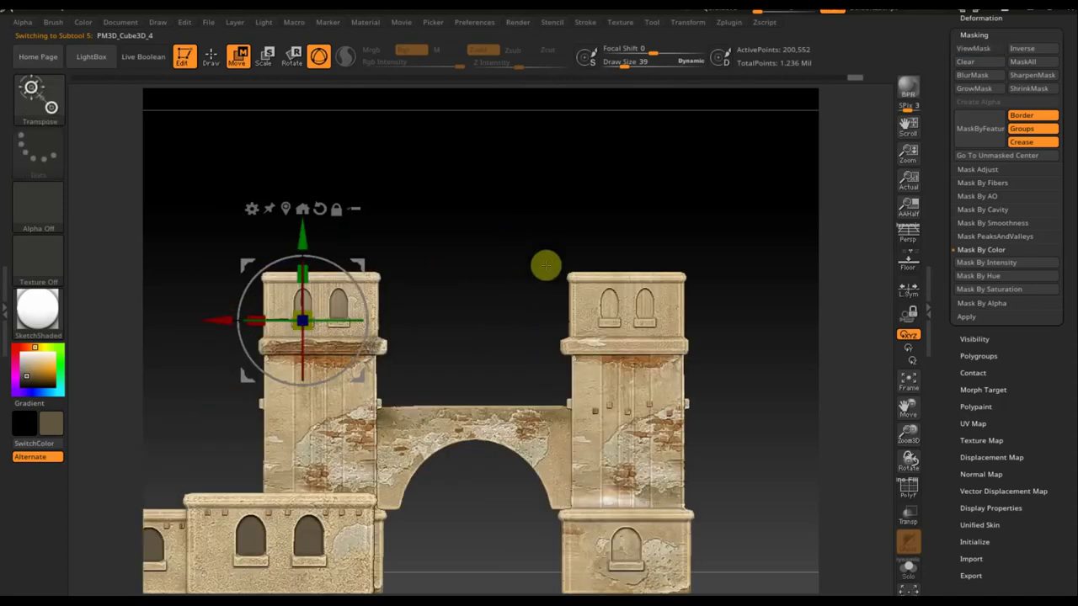
{"action": "left_click", "coordinate": [218, 46]}
{"action": "mouse_move", "coordinate": [457, 224]}
{"action": "right_mouse_down", "text": "ctrl"}
{"action": "mouse_move", "coordinate": [612, 379]}
{"action": "mouse_move", "coordinate": [757, 315]}
{"action": "right_mouse_up", "text": "ctrl"}
{"action": "left_click_drag", "start_coordinate": [653, 54], "coordinate": [617, 64]}
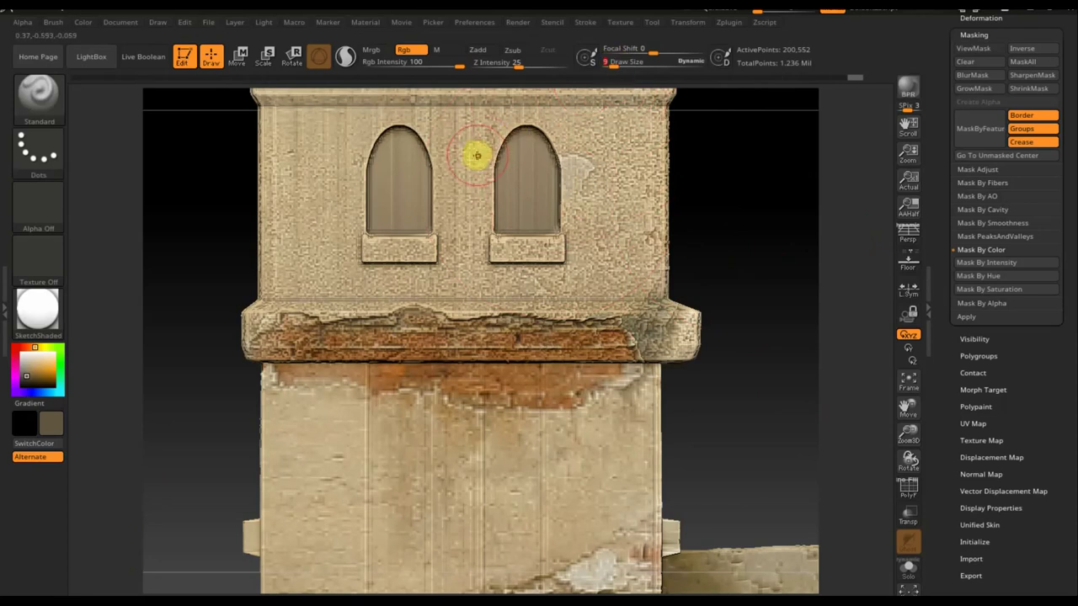
Set up the Smooth brush with Z Intensity 22 and Draw Size 55
{"action": "left_click_drag", "start_coordinate": [614, 63], "coordinate": [618, 64]}
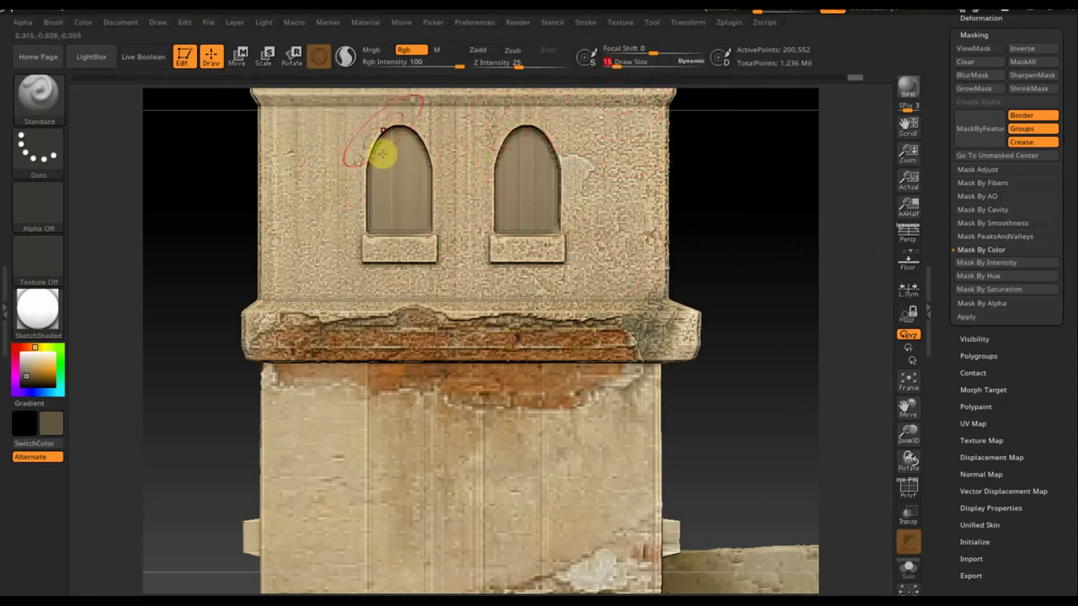
{"action": "key", "text": "shift"}
{"action": "mouse_move", "coordinate": [558, 65]}
{"action": "left_mouse_down"}
{"action": "mouse_move", "coordinate": [503, 70]}
{"action": "mouse_move", "coordinate": [516, 74]}
{"action": "left_mouse_up"}
{"action": "left_click_drag", "start_coordinate": [630, 63], "coordinate": [626, 66]}
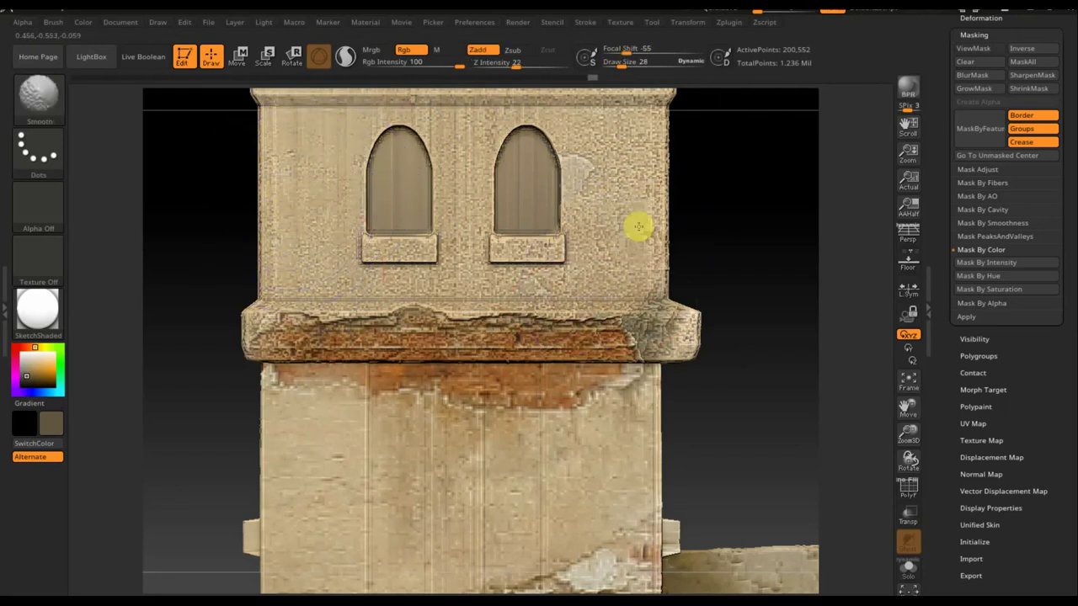
Select the lower block and smooth the upper edge of its wall
{"action": "left_click_drag", "start_coordinate": [755, 395], "coordinate": [753, 368], "text": "alt"}
{"action": "mouse_move", "coordinate": [746, 327]}
{"action": "left_mouse_down", "text": "alt"}
{"action": "mouse_move", "coordinate": [733, 317]}
{"action": "mouse_move", "coordinate": [729, 94]}
{"action": "left_mouse_up", "text": "alt"}
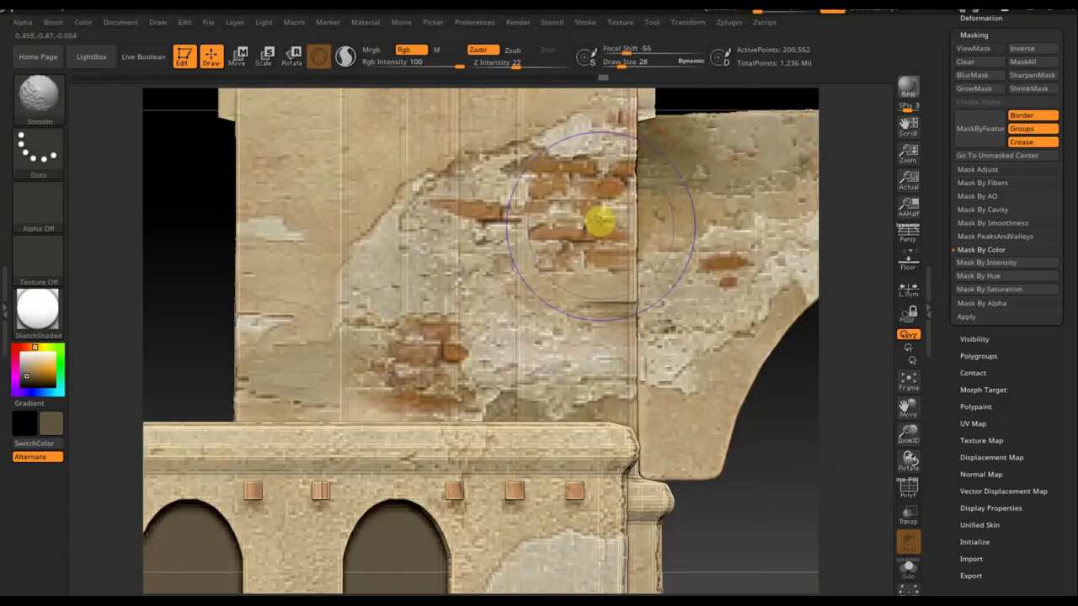
{"action": "mouse_move", "coordinate": [746, 484]}
{"action": "left_mouse_down", "text": "alt"}
{"action": "mouse_move", "coordinate": [806, 289]}
{"action": "mouse_move", "coordinate": [876, 302]}
{"action": "left_mouse_up", "text": "alt"}
{"action": "left_click", "coordinate": [429, 470], "text": "alt"}
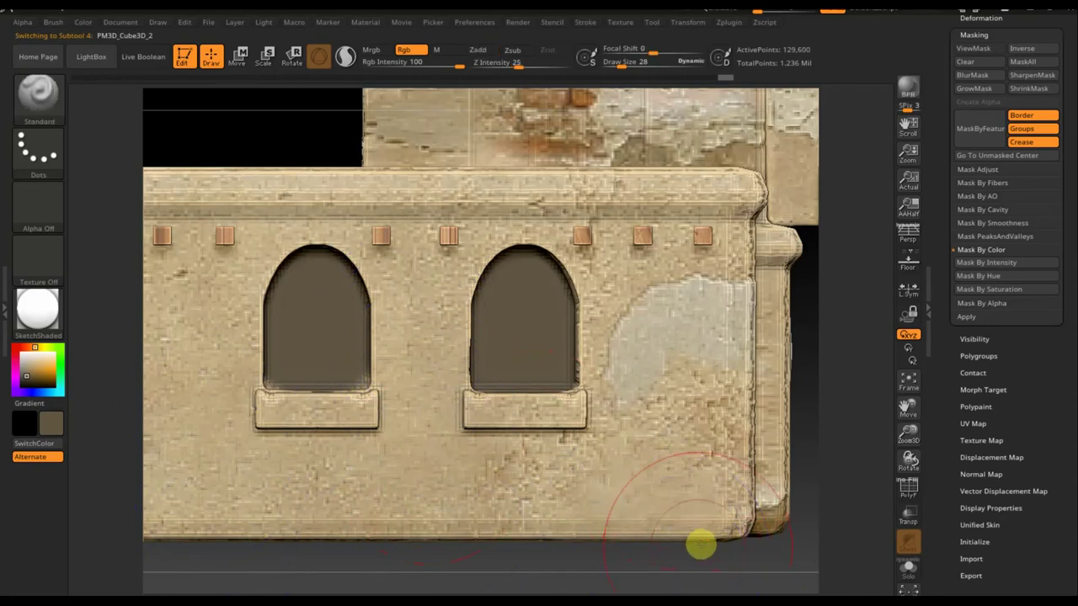
{"action": "left_click_drag", "start_coordinate": [679, 571], "coordinate": [806, 481], "text": "alt"}
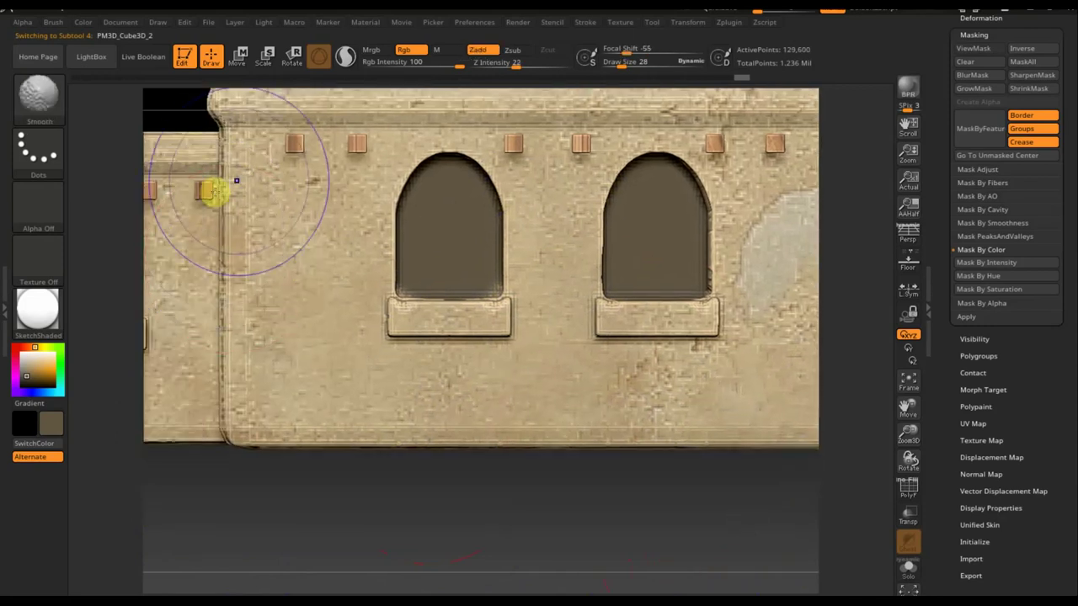
{"action": "left_click_drag", "start_coordinate": [322, 551], "coordinate": [685, 534]}
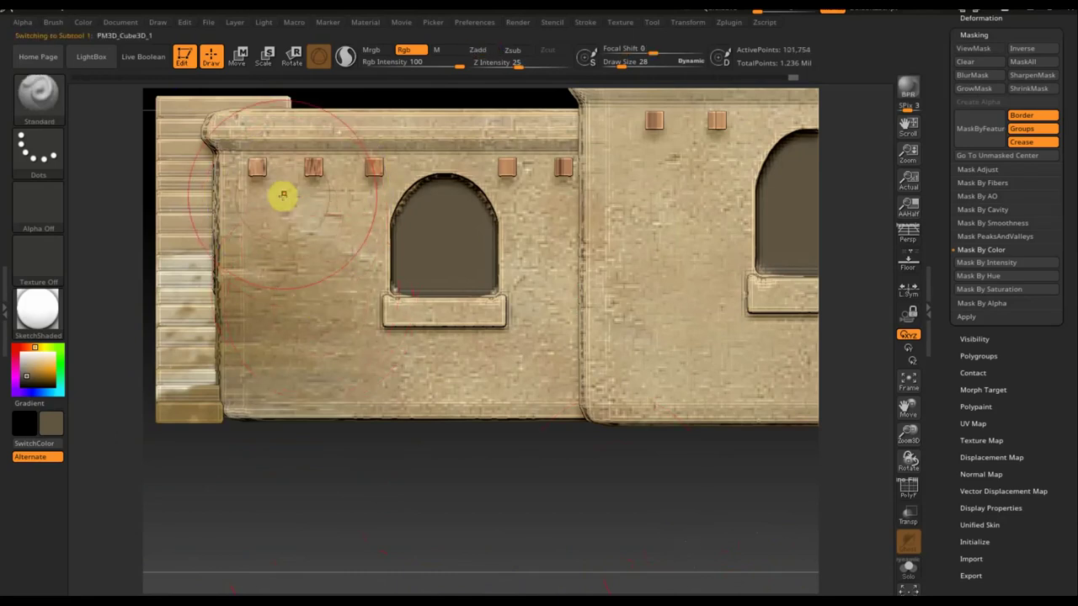
{"action": "left_click_drag", "start_coordinate": [258, 181], "coordinate": [243, 192], "text": "shift"}
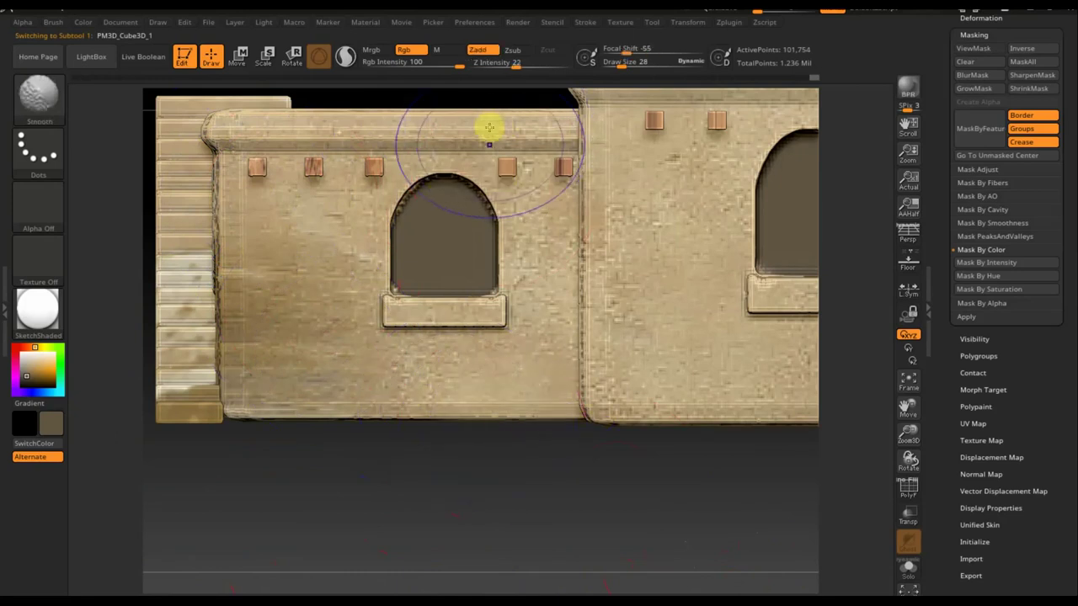
{"action": "mouse_move", "coordinate": [537, 445]}
{"action": "left_mouse_down", "text": "alt"}
{"action": "mouse_move", "coordinate": [551, 409]}
{"action": "mouse_move", "coordinate": [507, 517]}
{"action": "mouse_move", "coordinate": [481, 417]}
{"action": "mouse_move", "coordinate": [510, 412]}
{"action": "mouse_move", "coordinate": [538, 534]}
{"action": "mouse_move", "coordinate": [584, 522]}
{"action": "mouse_move", "coordinate": [564, 522]}
{"action": "mouse_move", "coordinate": [608, 577]}
{"action": "mouse_move", "coordinate": [502, 446]}
{"action": "left_mouse_up", "text": "alt"}
Smooth the wall surface of the lower block with stairs
{"action": "left_click", "coordinate": [502, 431], "text": "alt"}
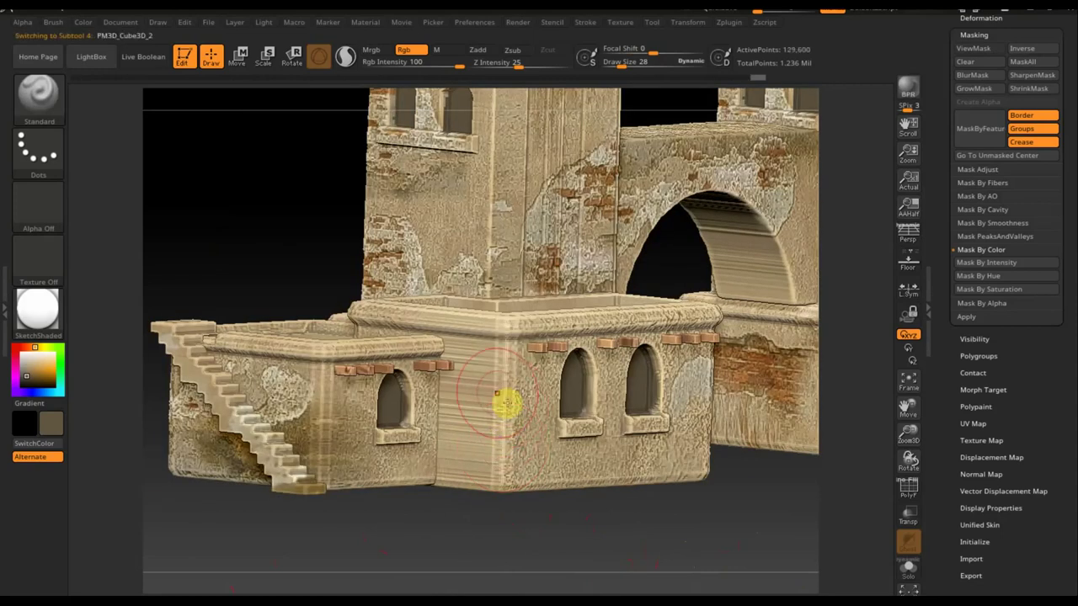
{"action": "mouse_move", "coordinate": [457, 404]}
{"action": "left_mouse_down", "text": "shift"}
{"action": "mouse_move", "coordinate": [457, 427]}
{"action": "mouse_move", "coordinate": [465, 377]}
{"action": "mouse_move", "coordinate": [461, 453]}
{"action": "mouse_move", "coordinate": [447, 348]}
{"action": "mouse_move", "coordinate": [493, 385]}
{"action": "left_mouse_up", "text": "shift"}
{"action": "left_click_drag", "start_coordinate": [515, 564], "coordinate": [499, 568]}
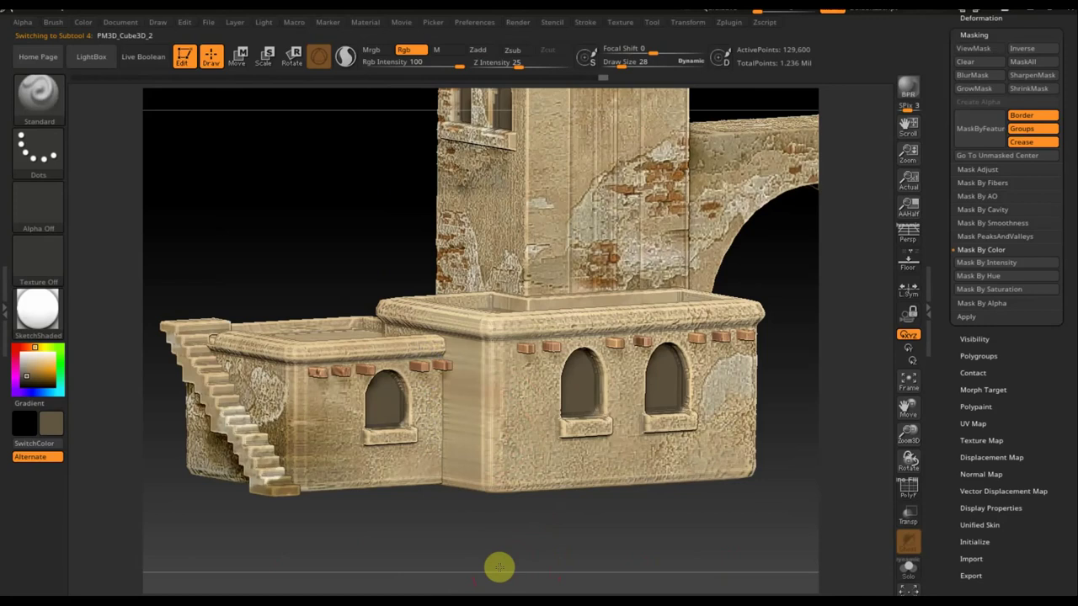
{"action": "mouse_move", "coordinate": [476, 476]}
{"action": "left_mouse_down"}
{"action": "mouse_move", "coordinate": [471, 541]}
{"action": "mouse_move", "coordinate": [509, 589]}
{"action": "left_mouse_up"}
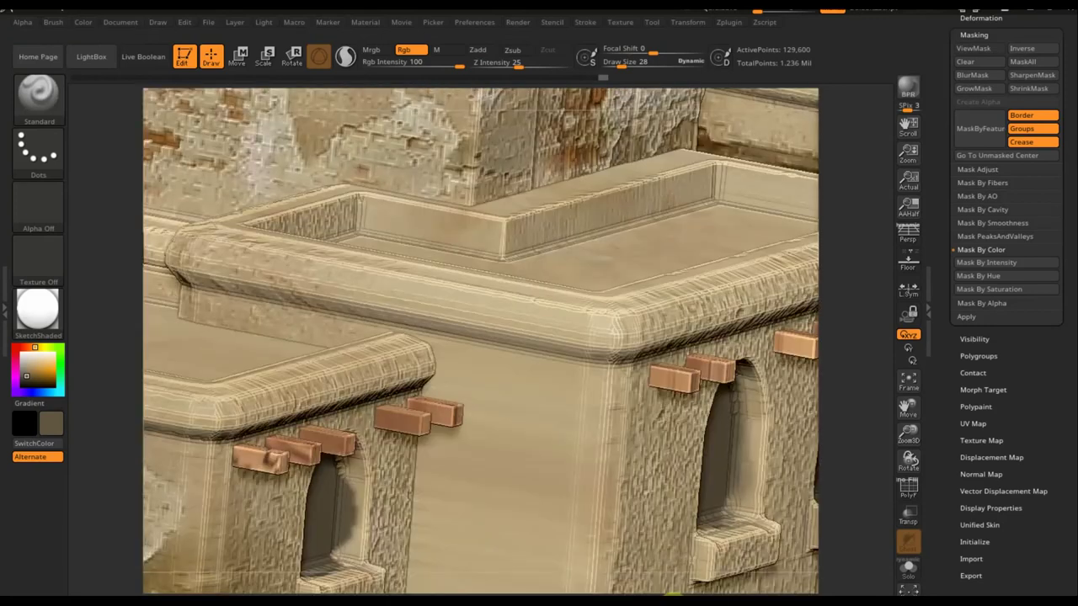
Mask the protruding bricks by colour and place the Transpose gizmo on the bridge
{"action": "left_click", "coordinate": [397, 419], "text": "alt"}
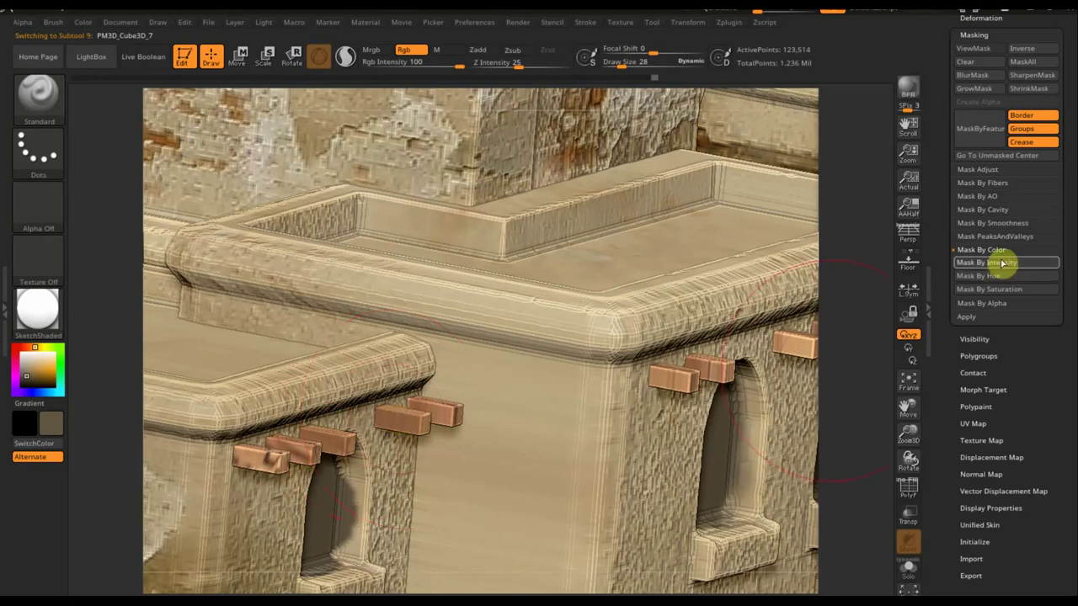
{"action": "left_click", "coordinate": [986, 266]}
{"action": "left_click", "coordinate": [238, 56]}
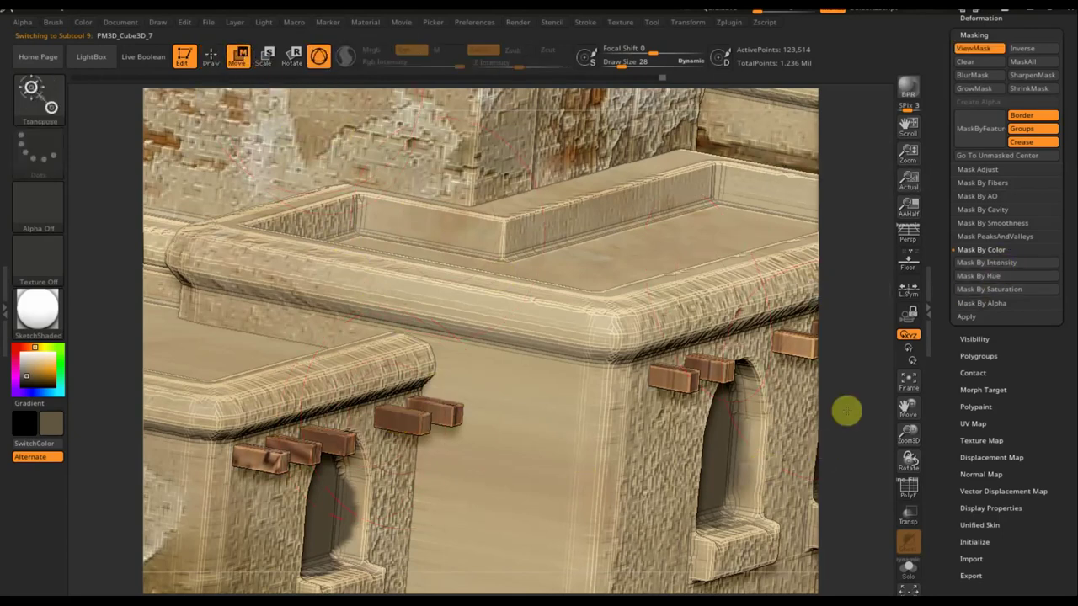
{"action": "left_click", "coordinate": [909, 381]}
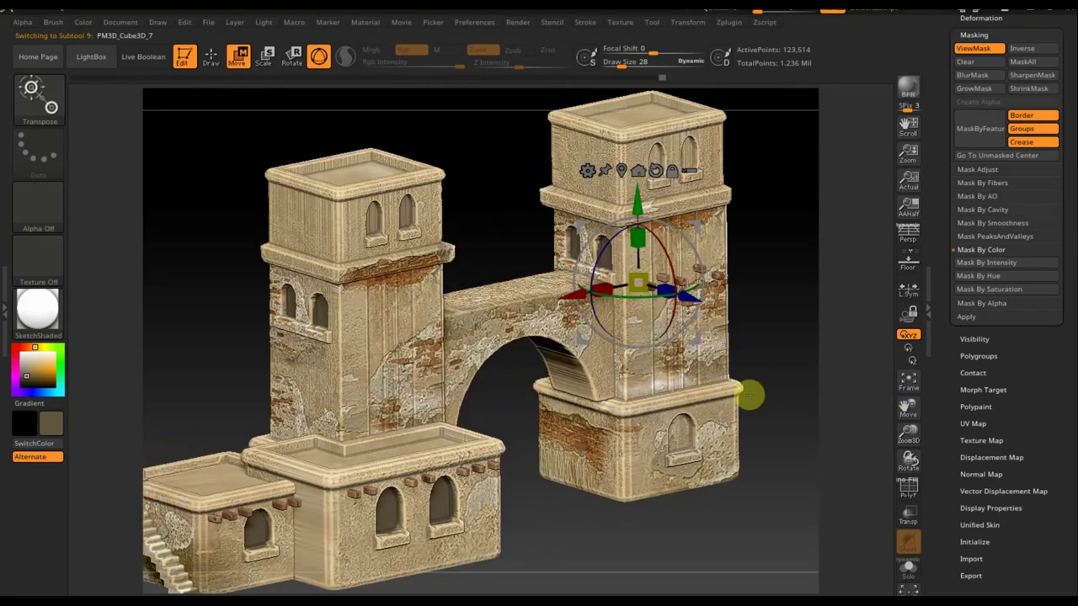
{"action": "left_click_drag", "start_coordinate": [744, 403], "coordinate": [671, 440]}
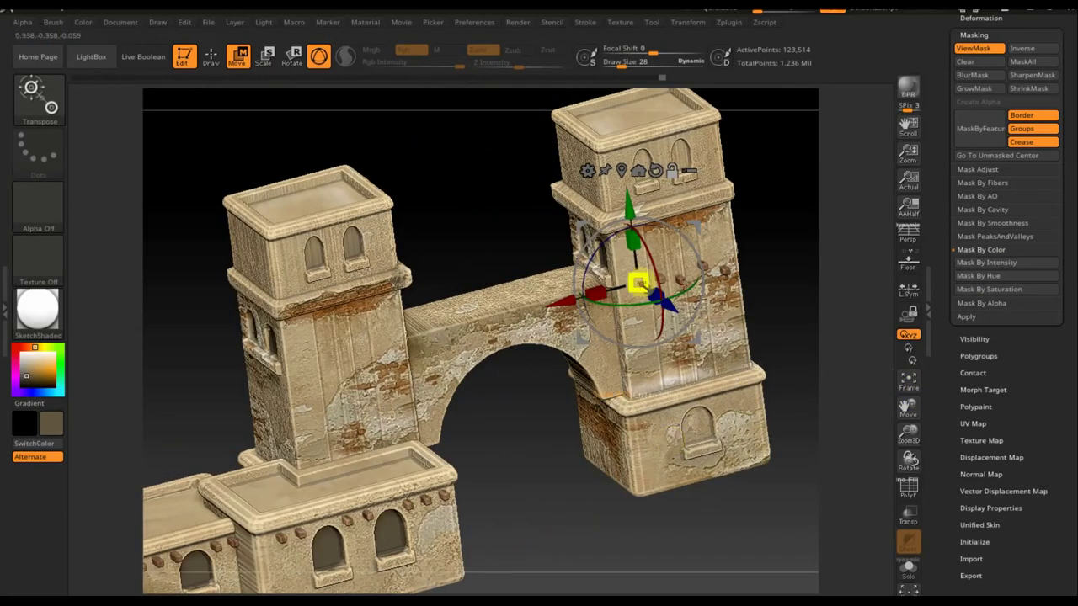
{"action": "left_click_drag", "start_coordinate": [613, 278], "coordinate": [383, 469], "text": "alt"}
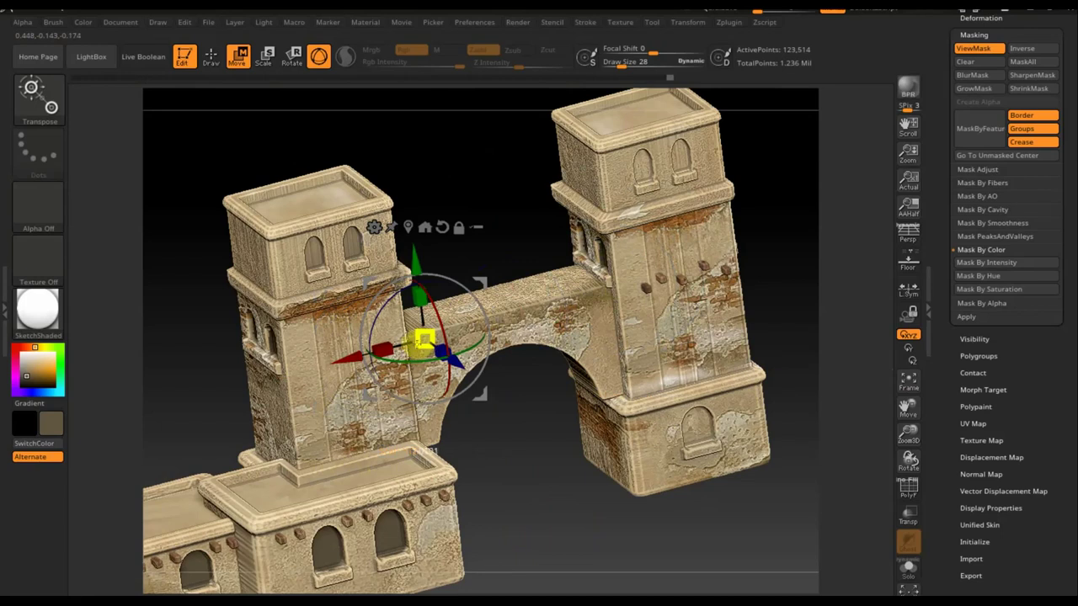
Zoom out to frame the whole twin-tower building and return to Draw mode
{"action": "scroll", "coordinate": [543, 434], "scroll_direction": "up", "scroll_amount": 2}
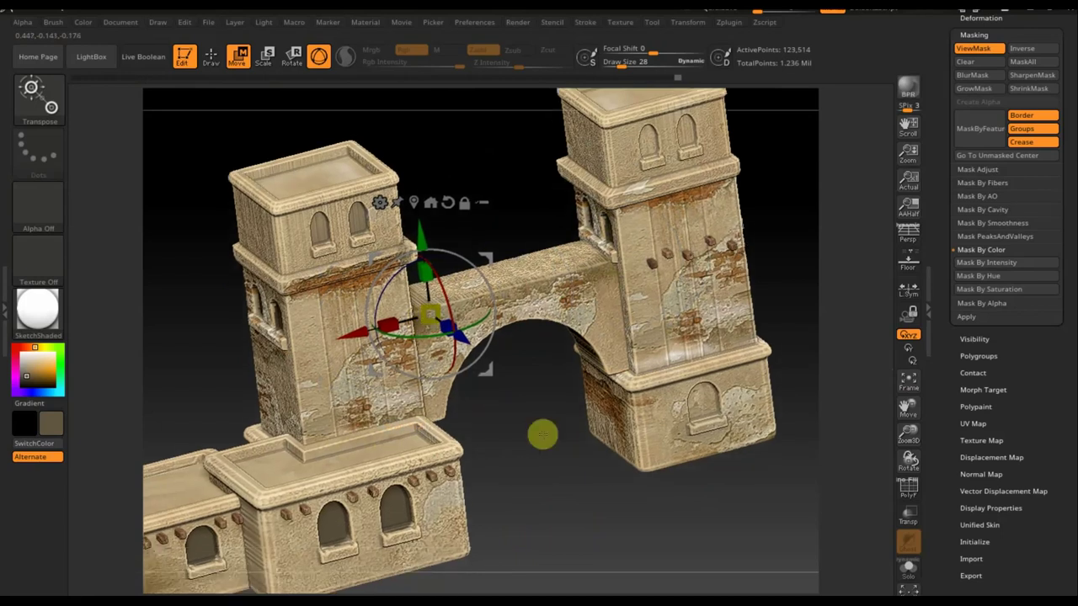
{"action": "scroll", "coordinate": [590, 378], "scroll_direction": "up", "scroll_amount": 2}
{"action": "scroll", "coordinate": [623, 328], "scroll_direction": "up", "scroll_amount": 2}
{"action": "mouse_move", "coordinate": [668, 445]}
{"action": "left_mouse_down", "text": "alt"}
{"action": "mouse_move", "coordinate": [723, 280]}
{"action": "mouse_move", "coordinate": [726, 311]}
{"action": "mouse_move", "coordinate": [763, 303]}
{"action": "left_mouse_up", "text": "alt"}
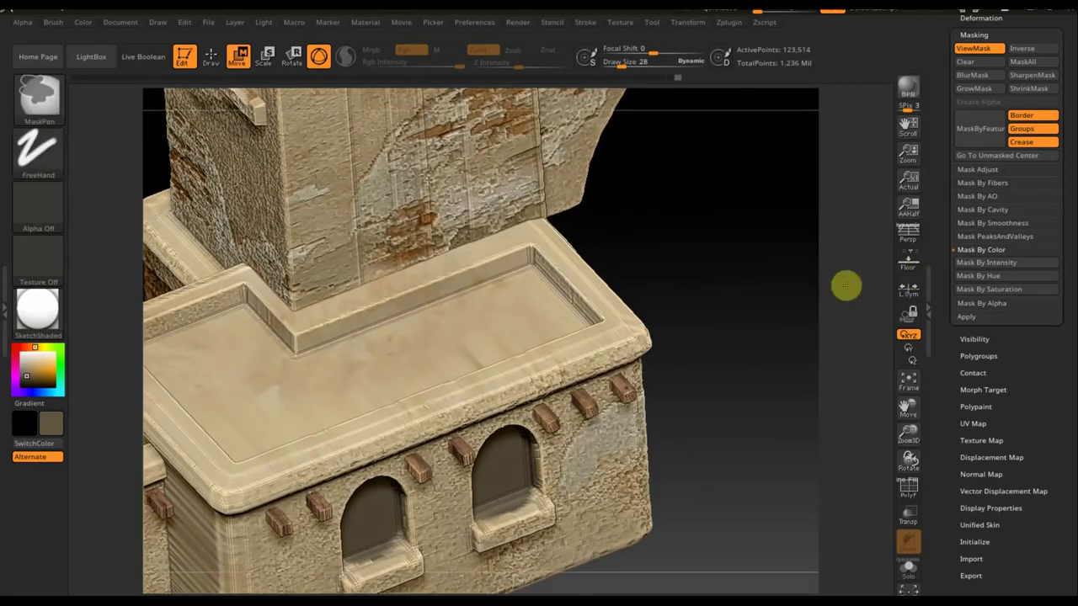
{"action": "mouse_move", "coordinate": [755, 301]}
{"action": "left_mouse_down"}
{"action": "mouse_move", "coordinate": [749, 267]}
{"action": "mouse_move", "coordinate": [727, 376]}
{"action": "left_mouse_up"}
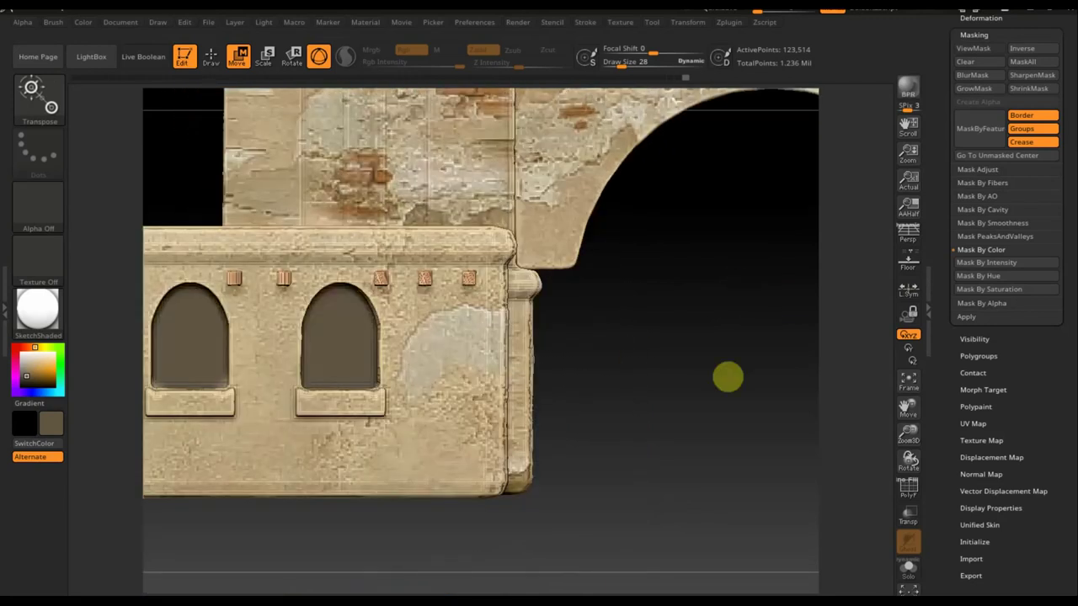
{"action": "scroll", "coordinate": [728, 376], "scroll_direction": "down", "scroll_amount": 5}
{"action": "scroll", "coordinate": [606, 505], "scroll_direction": "down", "scroll_amount": 2}
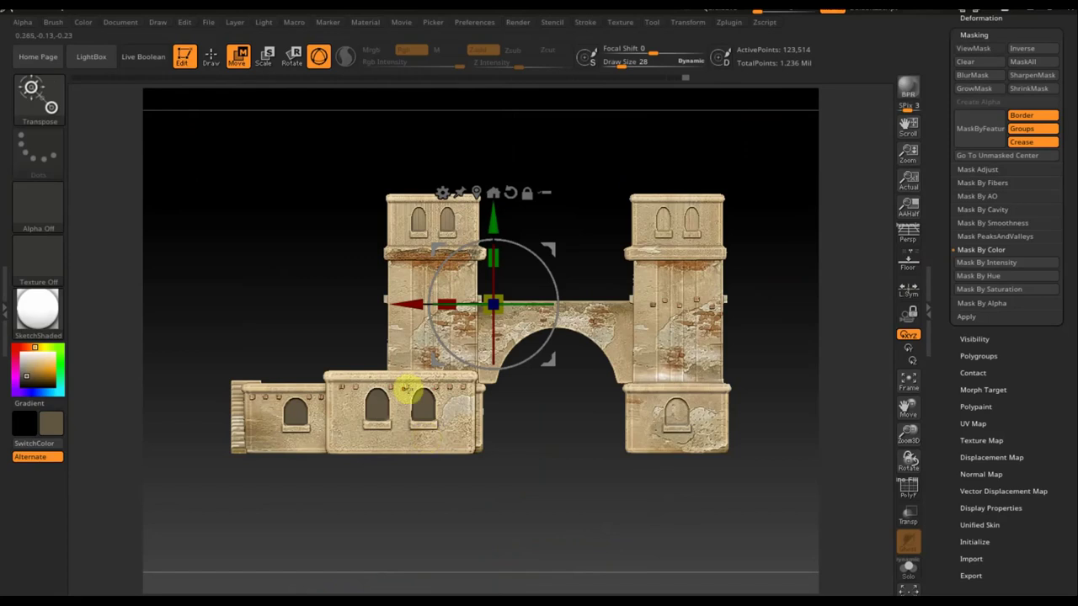
{"action": "left_click", "coordinate": [211, 57]}
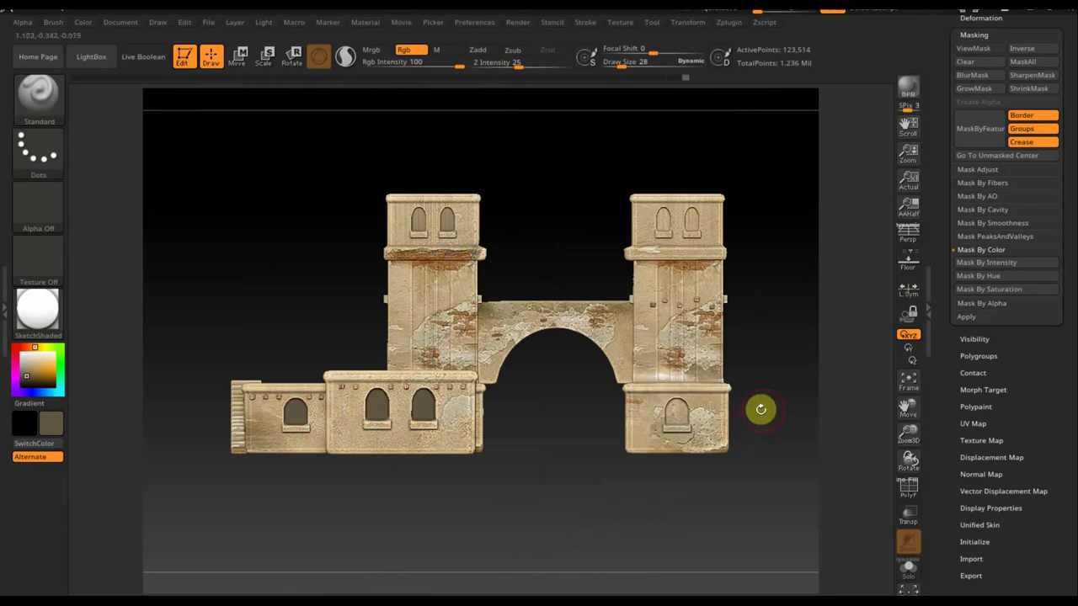
Test-hide the right tower's lower body, unhide everything and return to front view
{"action": "left_click_drag", "start_coordinate": [783, 388], "coordinate": [700, 404], "text": "alt"}
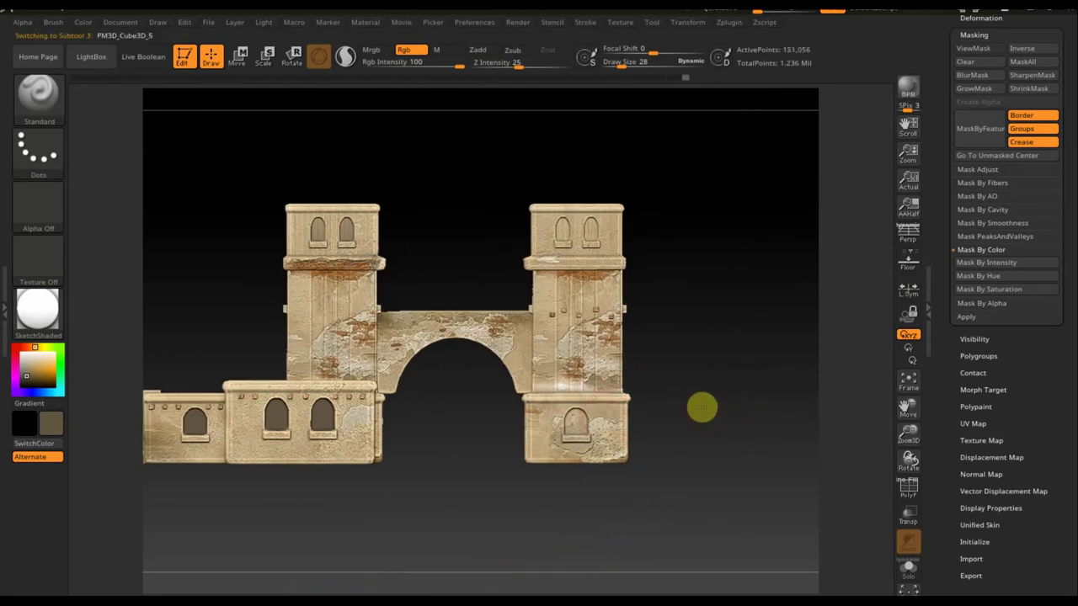
{"action": "key", "text": "ctrl+shift"}
{"action": "left_click", "coordinate": [575, 425], "text": "ctrl+shift"}
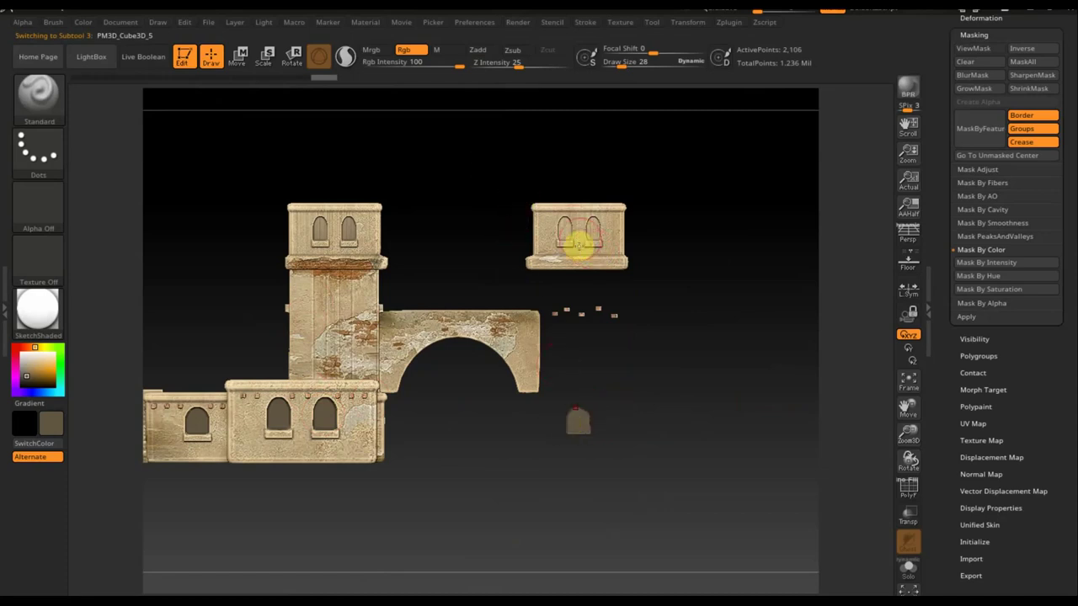
{"action": "left_click", "coordinate": [667, 312], "text": "ctrl+shift"}
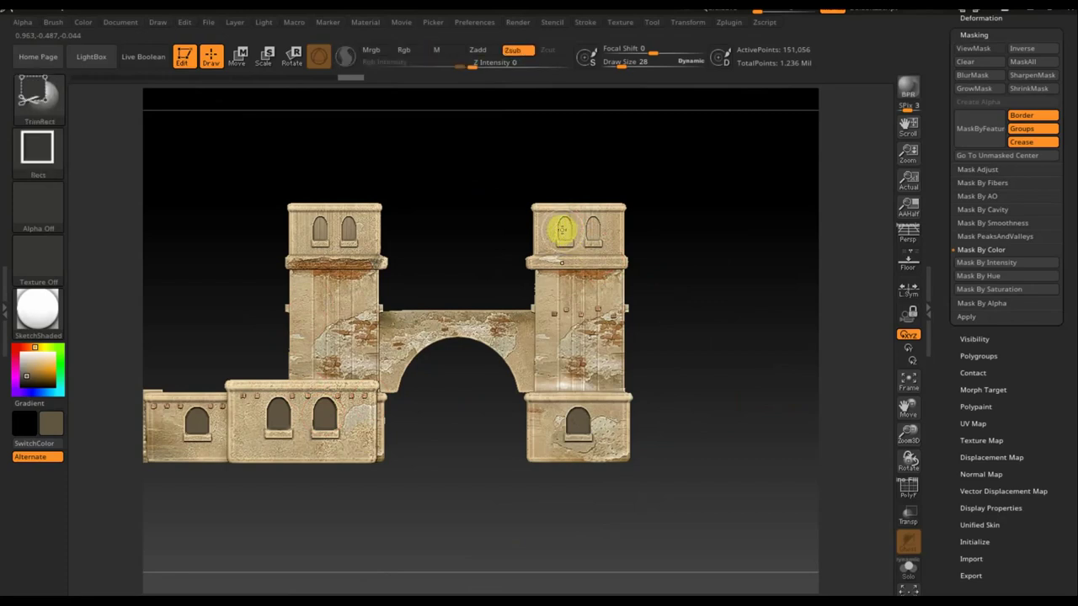
{"action": "mouse_move", "coordinate": [633, 243]}
{"action": "left_mouse_down"}
{"action": "mouse_move", "coordinate": [669, 256]}
{"action": "mouse_move", "coordinate": [522, 272]}
{"action": "mouse_move", "coordinate": [539, 279]}
{"action": "left_mouse_up"}
{"action": "left_click_drag", "start_coordinate": [686, 269], "coordinate": [716, 261], "text": "alt"}
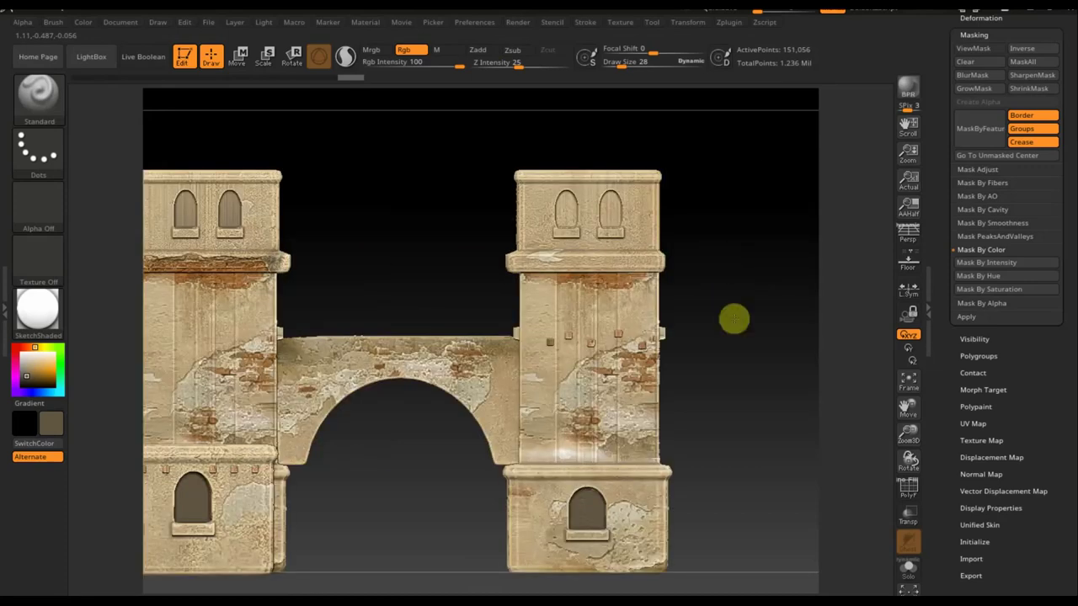
Zoom to the right tower's upper block and make it the active piece
{"action": "left_click_drag", "start_coordinate": [621, 65], "coordinate": [618, 68]}
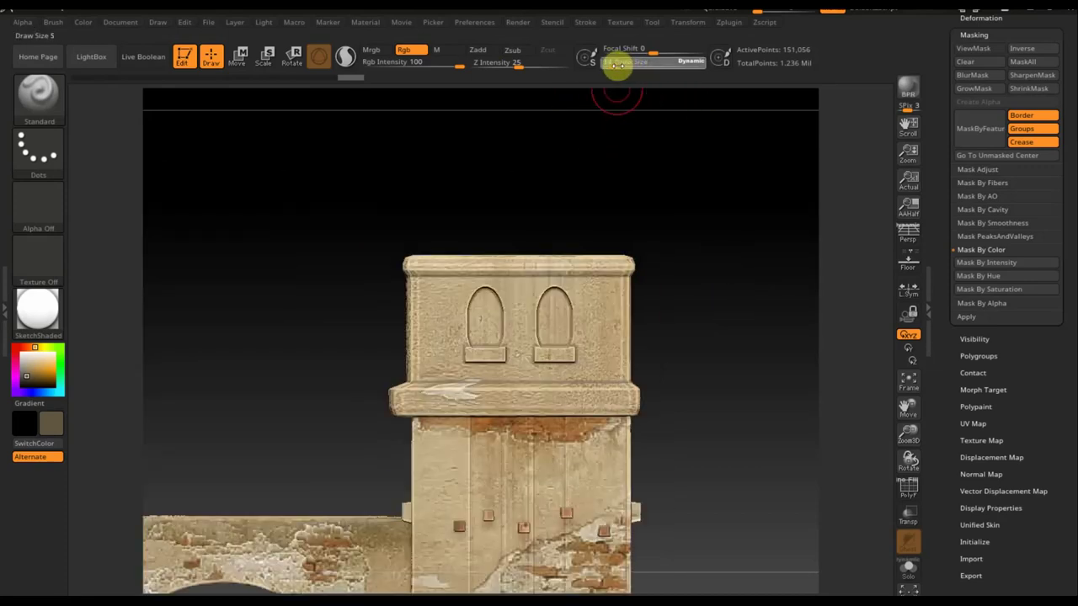
{"action": "key", "text": "ctrl"}
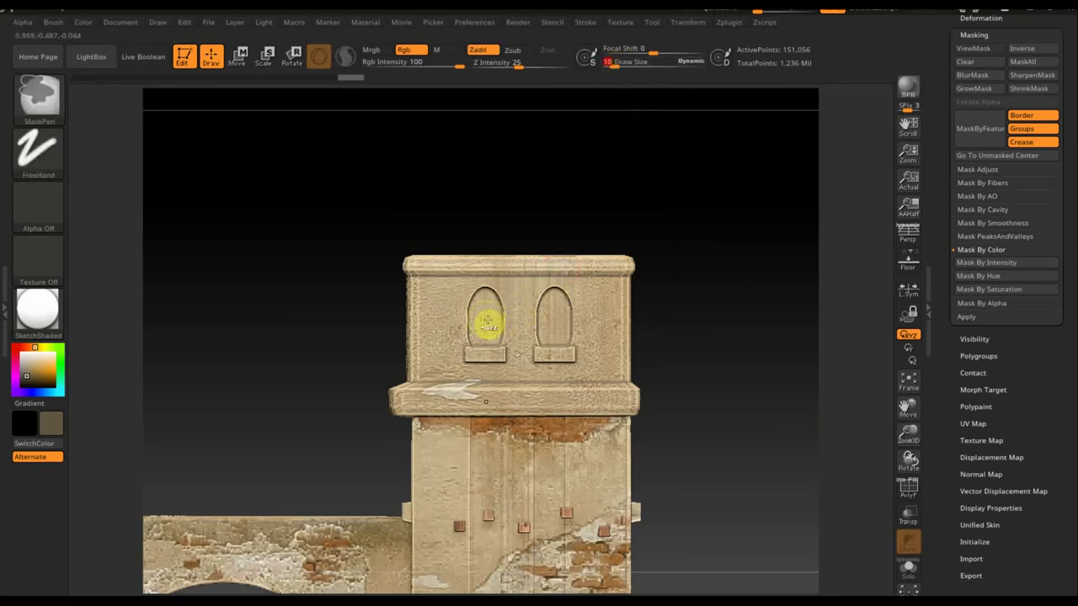
{"action": "key", "text": "ctrl+shift"}
{"action": "key", "text": "ctrl"}
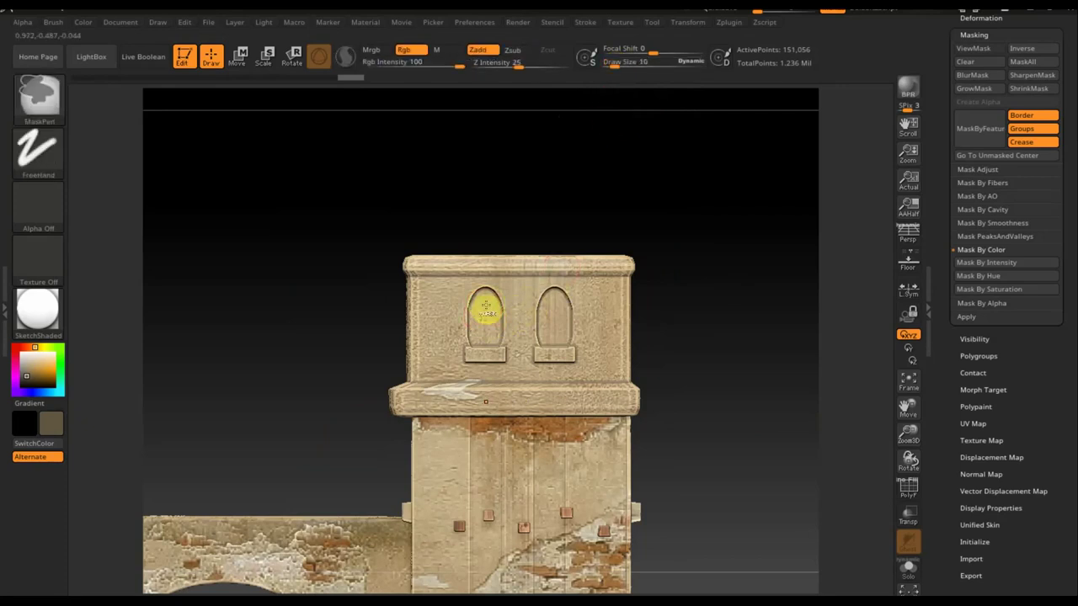
{"action": "key", "text": "ctrl"}
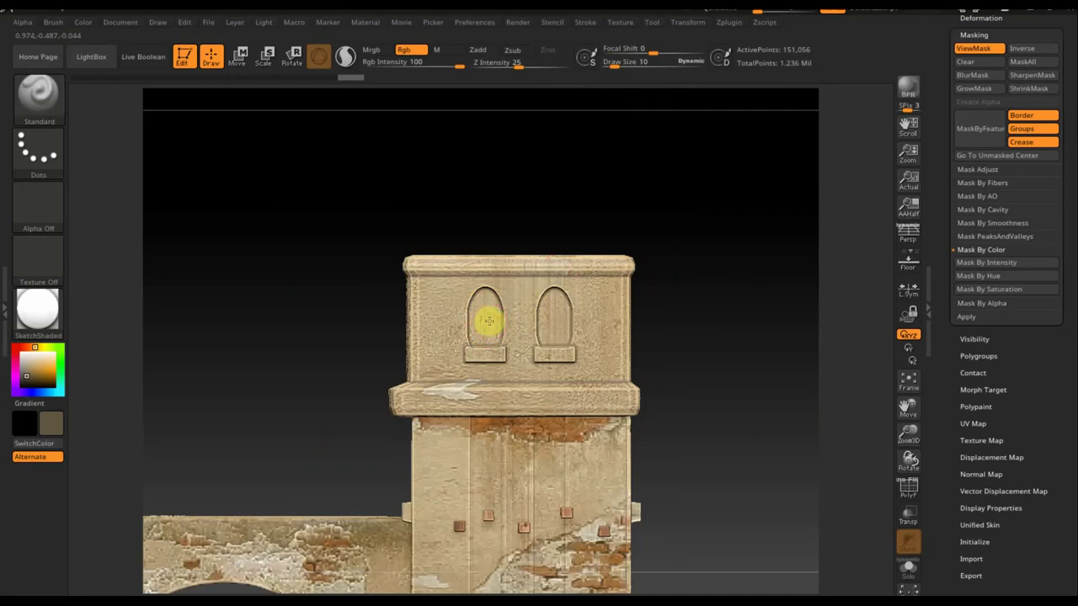
{"action": "key", "text": "ctrl+shift"}
{"action": "left_click", "coordinate": [488, 328], "text": "ctrl+alt+shift"}
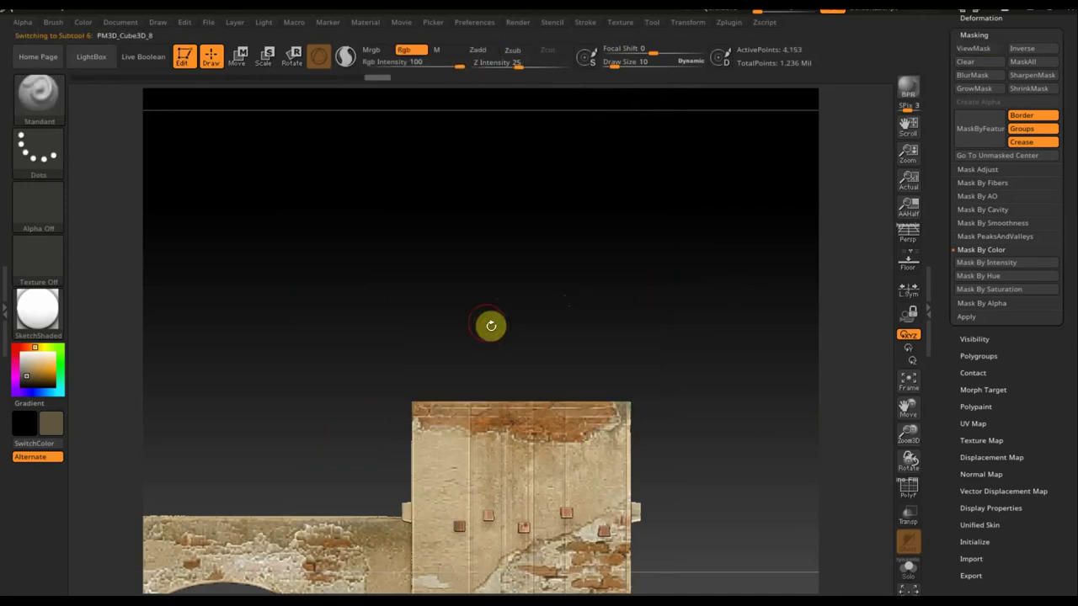
{"action": "left_click", "coordinate": [487, 325], "text": "ctrl+shift"}
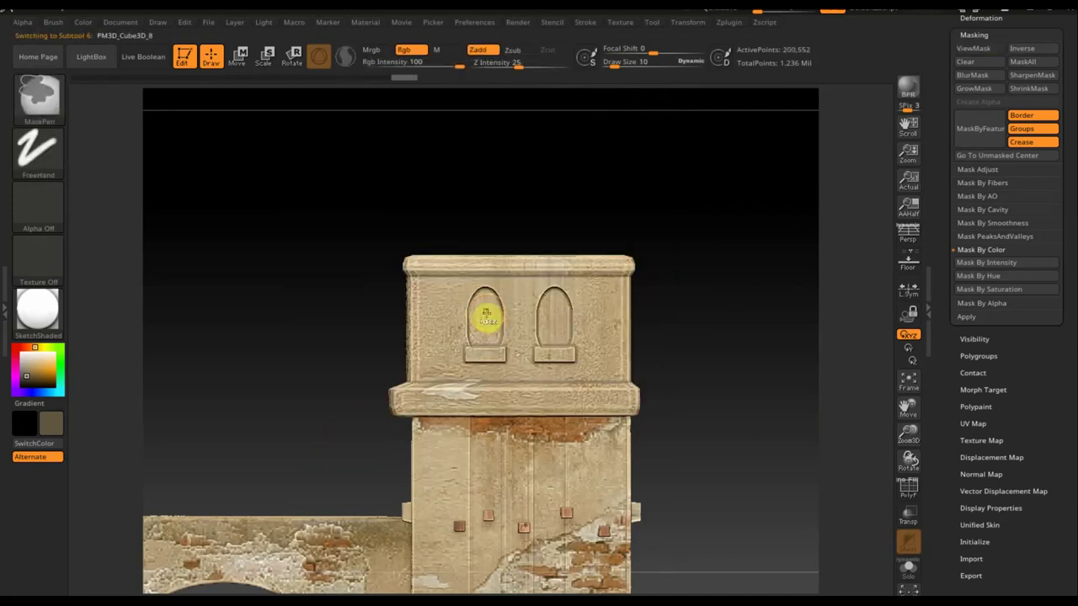
Mask and isolate both arched window recesses, polypaint them dark grey, then unhide all
{"action": "left_click_drag", "start_coordinate": [486, 311], "coordinate": [486, 331], "text": "ctrl"}
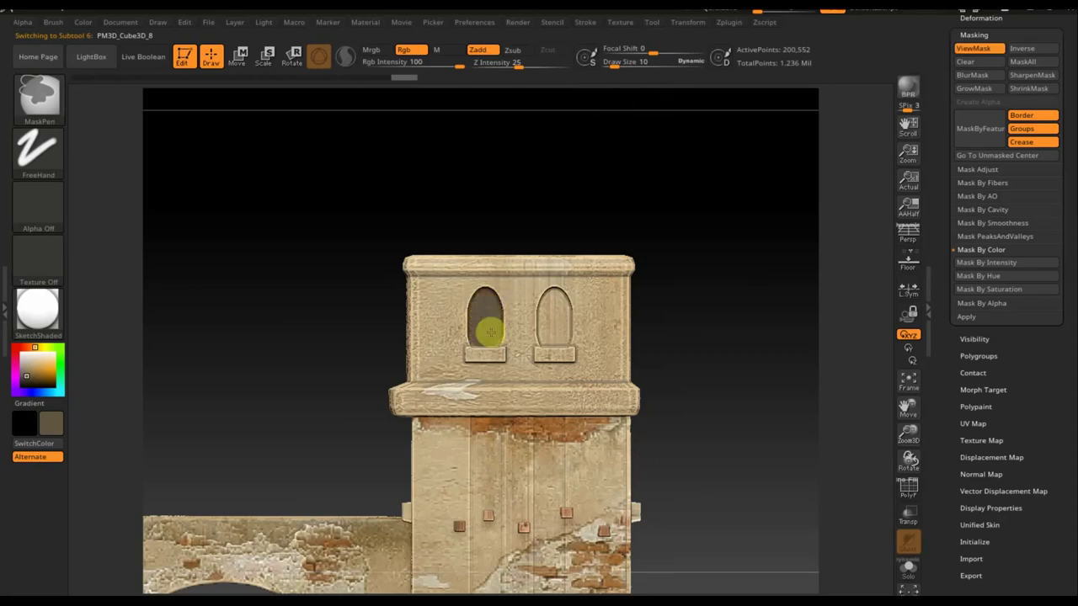
{"action": "mouse_move", "coordinate": [548, 337]}
{"action": "left_mouse_down", "text": "ctrl"}
{"action": "mouse_move", "coordinate": [551, 312]}
{"action": "mouse_move", "coordinate": [553, 339]}
{"action": "left_mouse_up", "text": "ctrl"}
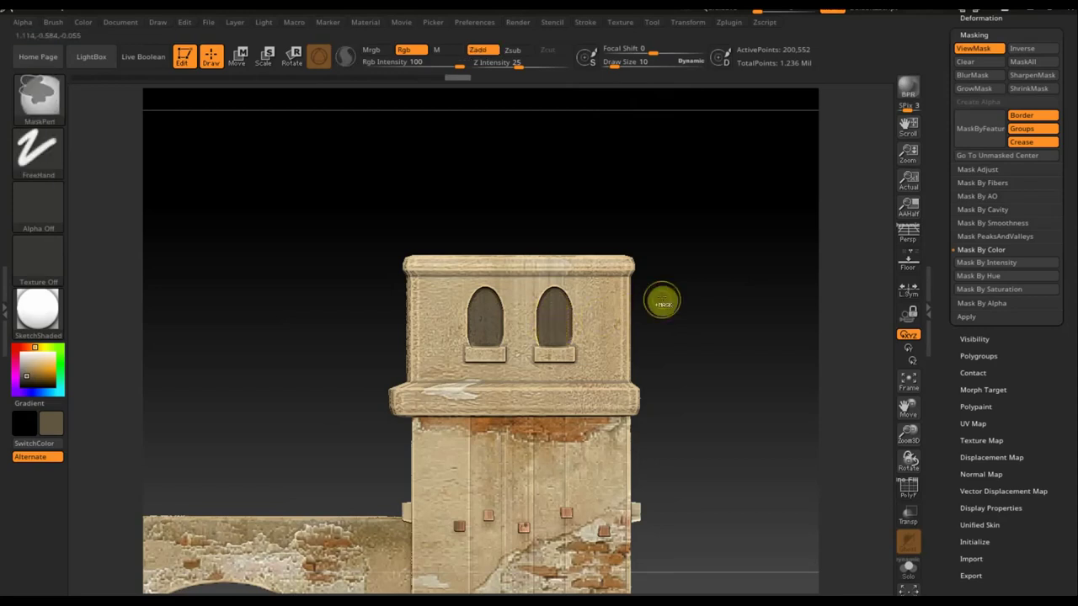
{"action": "left_click_drag", "start_coordinate": [662, 303], "coordinate": [662, 299], "text": "ctrl"}
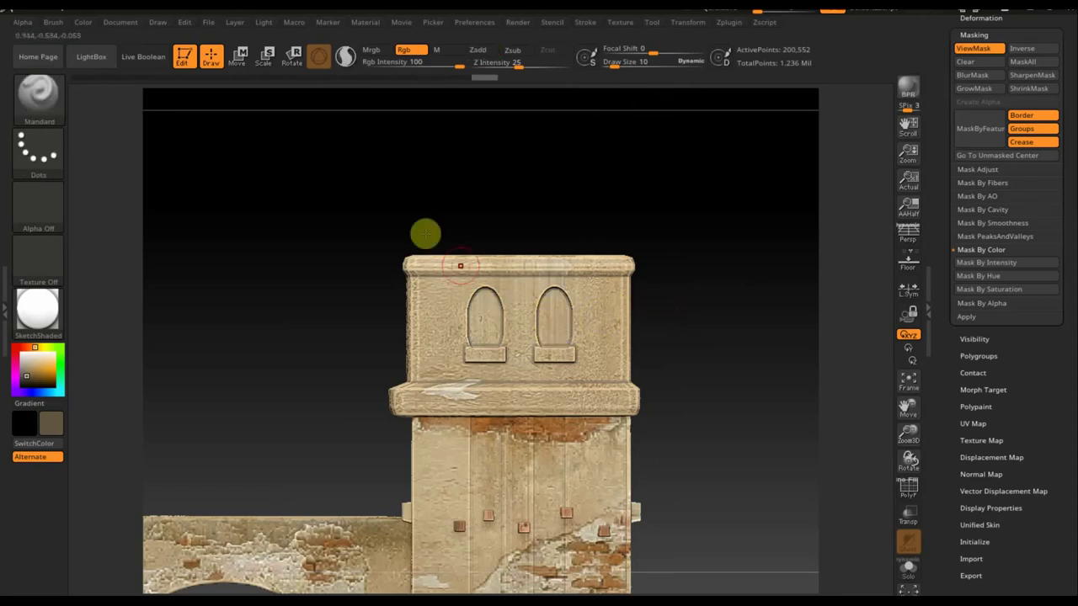
{"action": "left_click", "coordinate": [494, 317], "text": "ctrl+shift"}
{"action": "left_click_drag", "start_coordinate": [490, 298], "coordinate": [568, 269]}
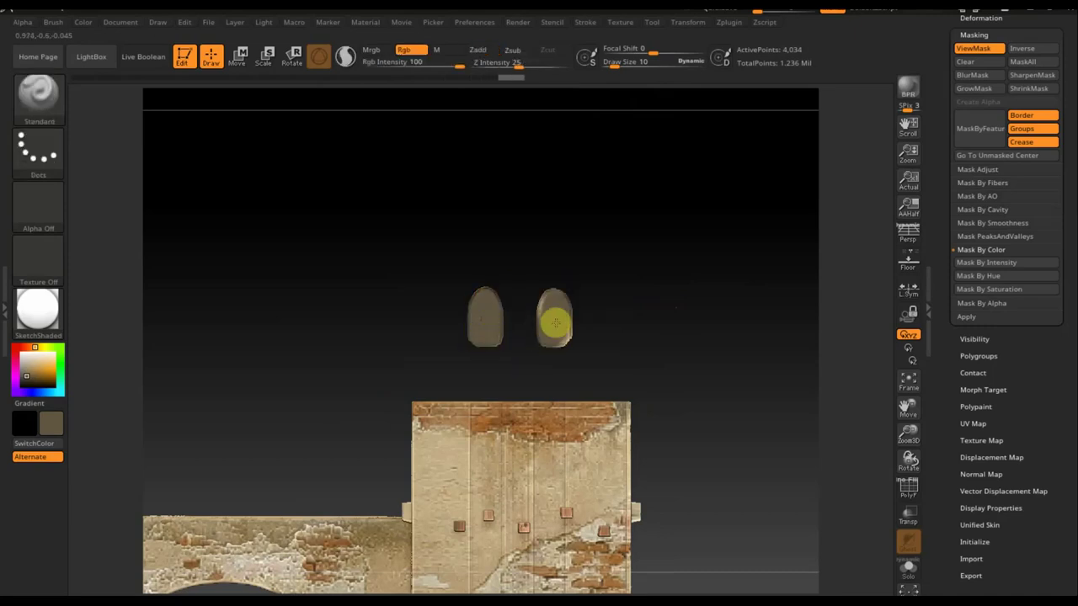
{"action": "left_click", "coordinate": [668, 348], "text": "ctrl+shift"}
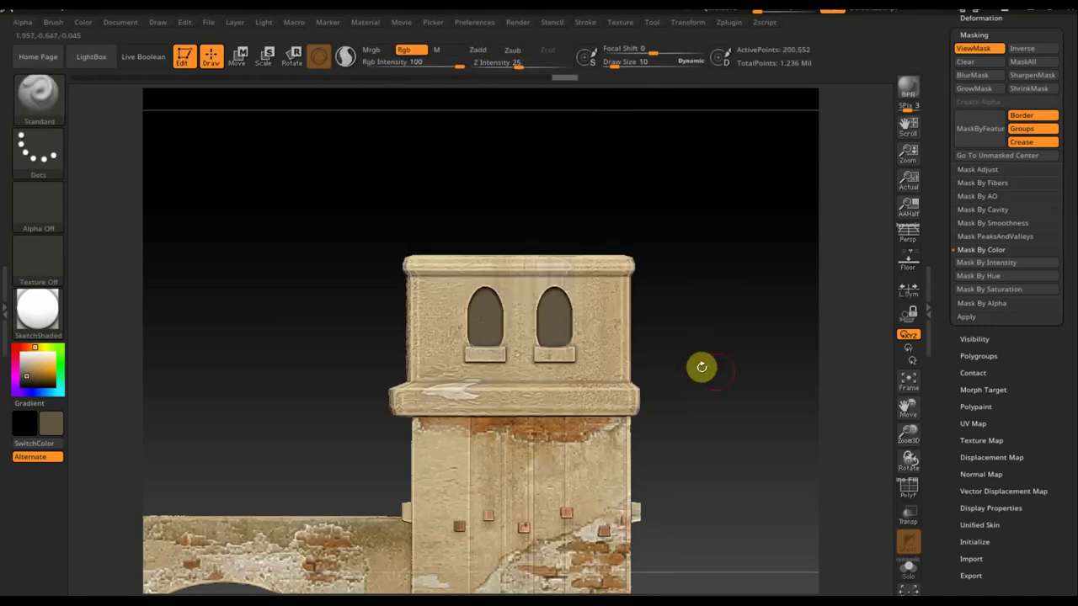
Zoom out and orbit the building to bring the stairs into view
{"action": "scroll", "coordinate": [741, 404], "scroll_direction": "down", "scroll_amount": 3}
{"action": "scroll", "coordinate": [741, 404], "scroll_direction": "down", "scroll_amount": 1}
{"action": "mouse_move", "coordinate": [666, 373]}
{"action": "left_mouse_down"}
{"action": "mouse_move", "coordinate": [739, 368]}
{"action": "mouse_move", "coordinate": [695, 385]}
{"action": "mouse_move", "coordinate": [730, 392]}
{"action": "mouse_move", "coordinate": [760, 361]}
{"action": "mouse_move", "coordinate": [750, 373]}
{"action": "left_mouse_up"}
{"action": "scroll", "coordinate": [762, 395], "scroll_direction": "up", "scroll_amount": 2}
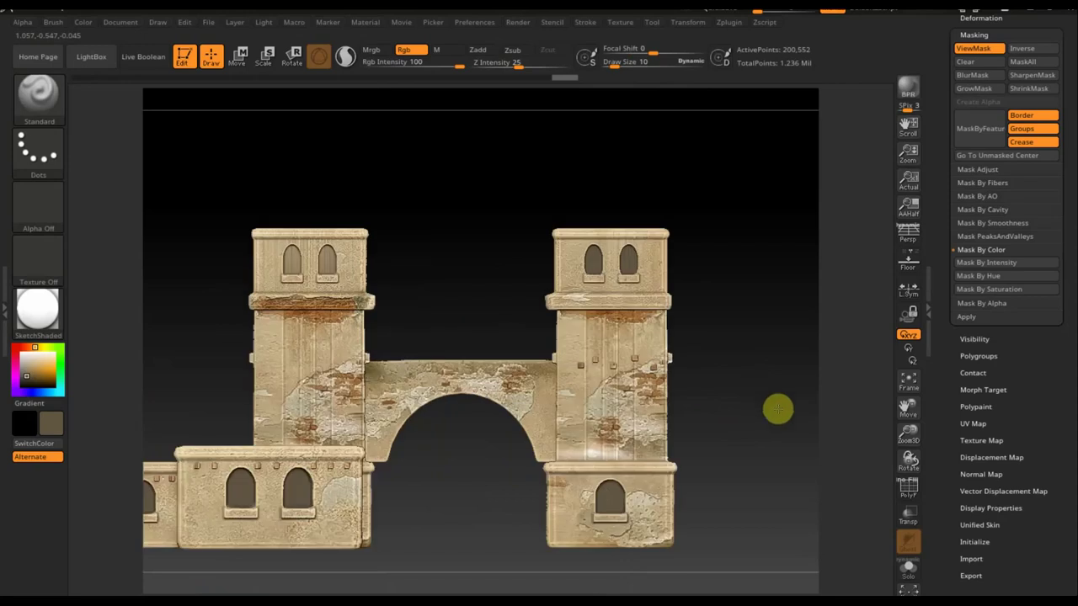
{"action": "scroll", "coordinate": [779, 408], "scroll_direction": "up", "scroll_amount": 1}
{"action": "left_click_drag", "start_coordinate": [587, 485], "coordinate": [599, 472]}
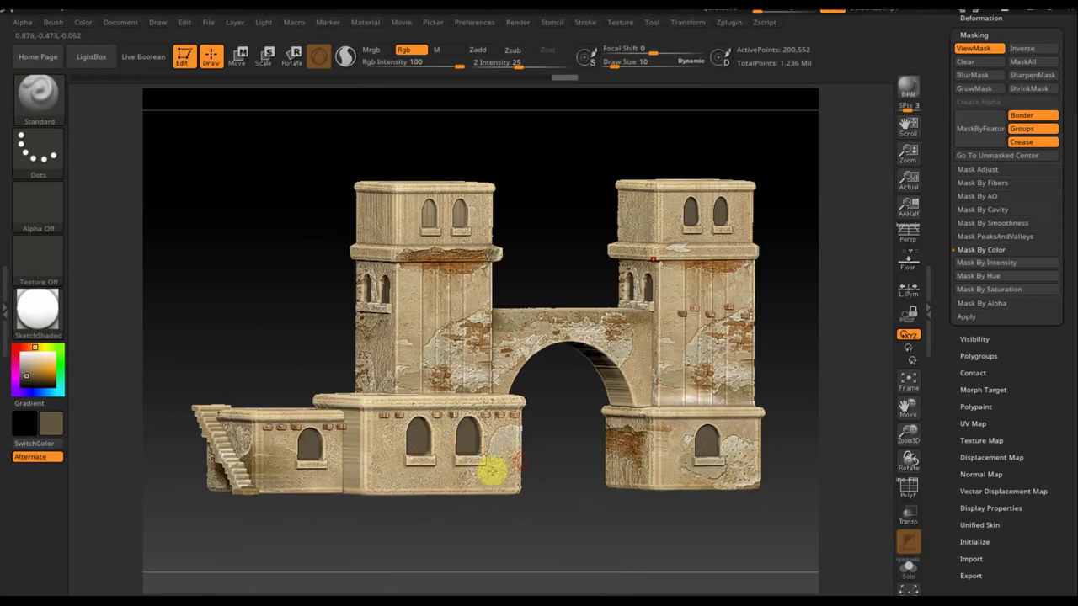
{"action": "left_click_drag", "start_coordinate": [536, 478], "coordinate": [597, 505]}
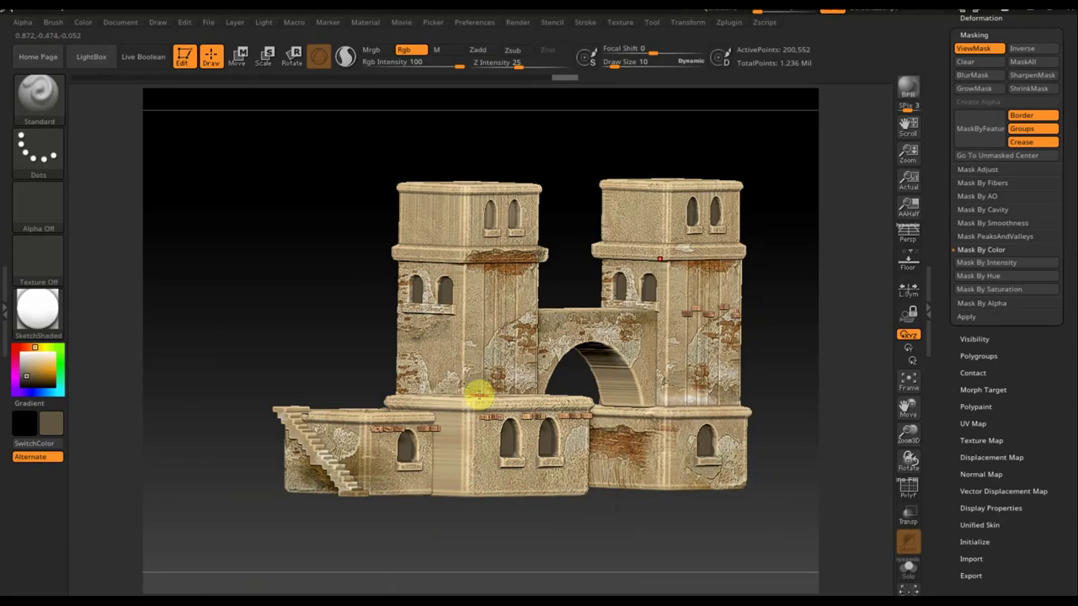
{"action": "left_click_drag", "start_coordinate": [566, 579], "coordinate": [577, 577]}
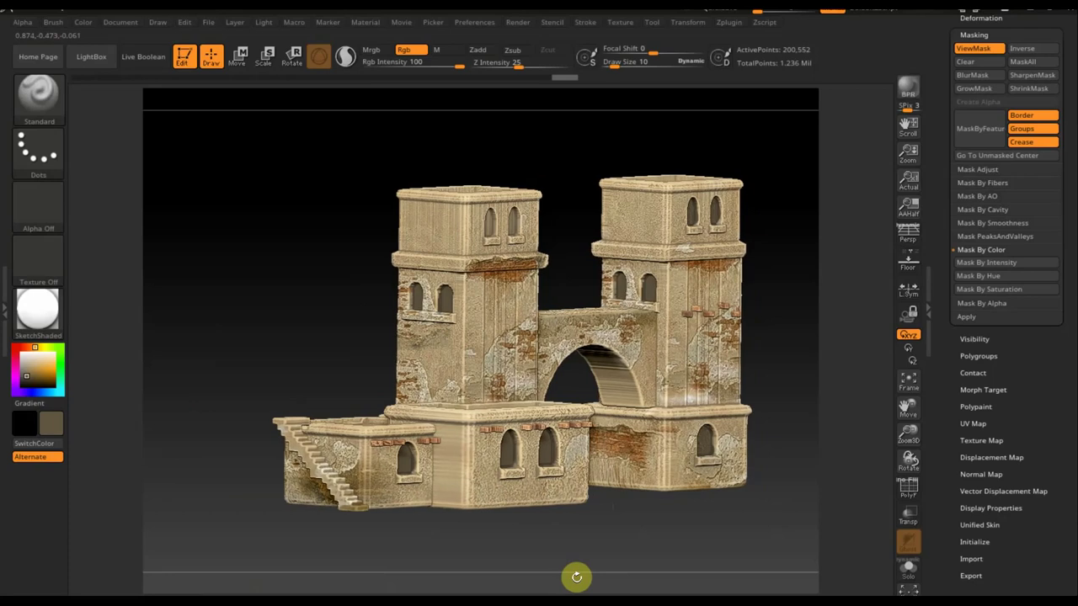
{"action": "mouse_move", "coordinate": [777, 351]}
{"action": "left_mouse_down", "text": "shift"}
{"action": "mouse_move", "coordinate": [751, 353]}
{"action": "mouse_move", "coordinate": [637, 469]}
{"action": "mouse_move", "coordinate": [596, 483]}
{"action": "mouse_move", "coordinate": [588, 510]}
{"action": "mouse_move", "coordinate": [553, 494]}
{"action": "left_mouse_up", "text": "shift"}
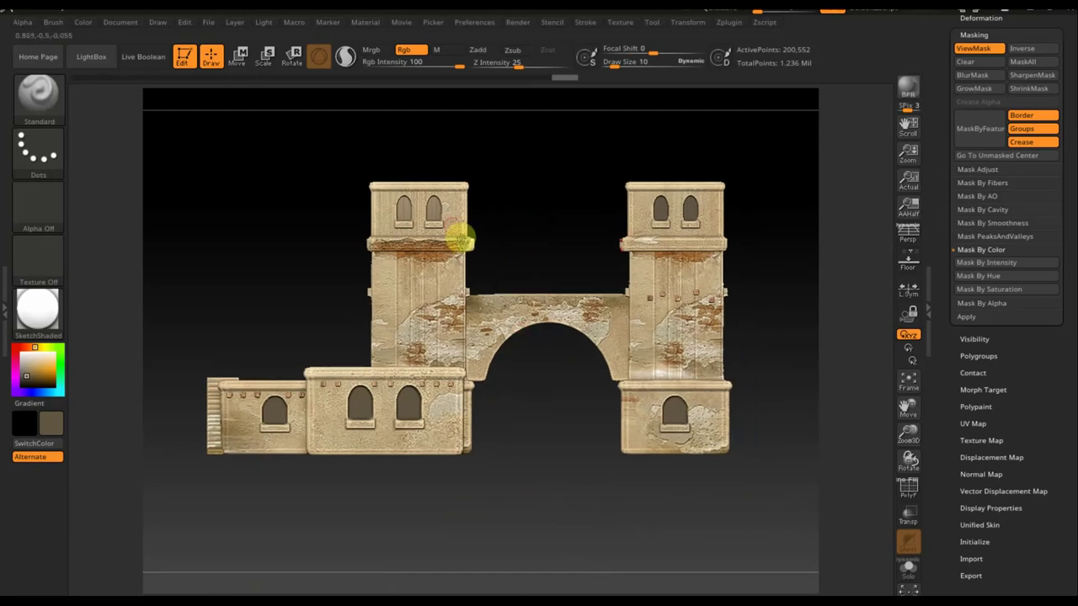
{"action": "left_click", "coordinate": [450, 217], "text": "alt"}
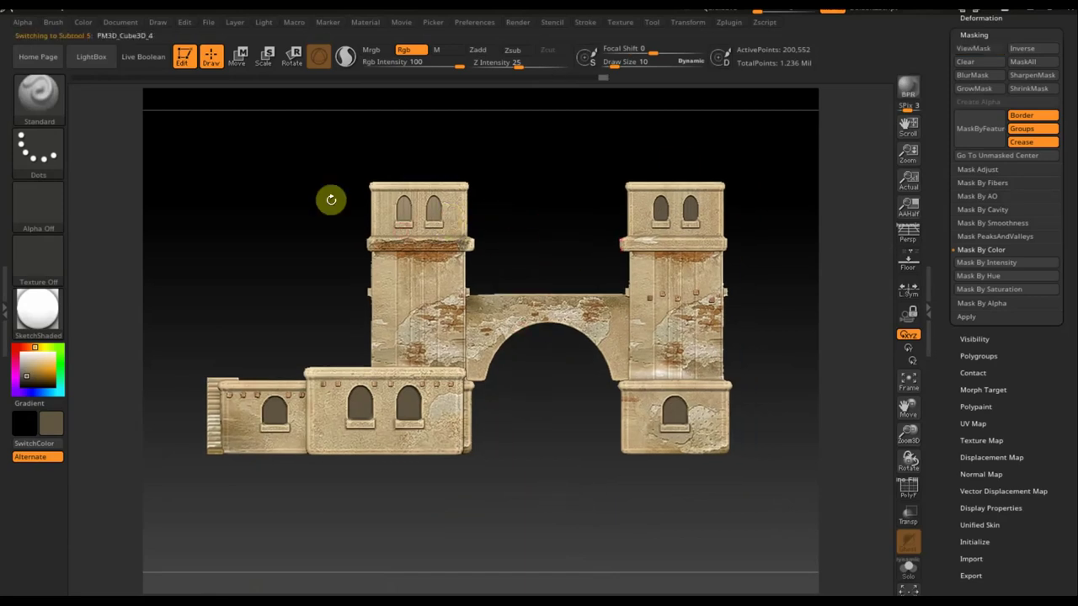
{"action": "mouse_move", "coordinate": [553, 508]}
{"action": "left_mouse_down"}
{"action": "mouse_move", "coordinate": [564, 409]}
{"action": "mouse_move", "coordinate": [569, 452]}
{"action": "left_mouse_up"}
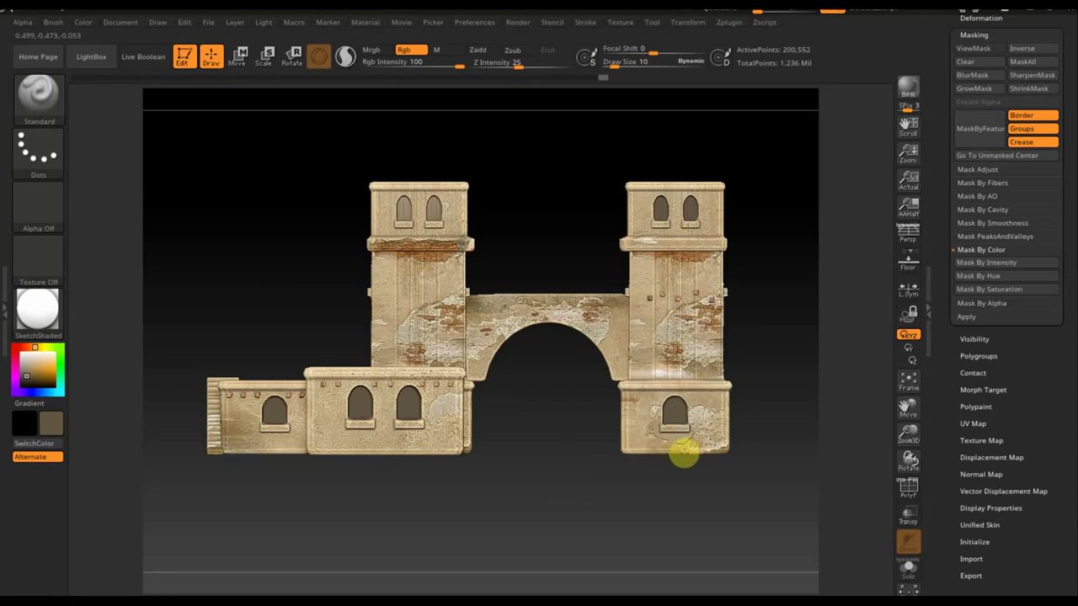
{"action": "mouse_move", "coordinate": [655, 461]}
{"action": "left_mouse_down"}
{"action": "mouse_move", "coordinate": [626, 487]}
{"action": "mouse_move", "coordinate": [645, 487]}
{"action": "left_mouse_up"}
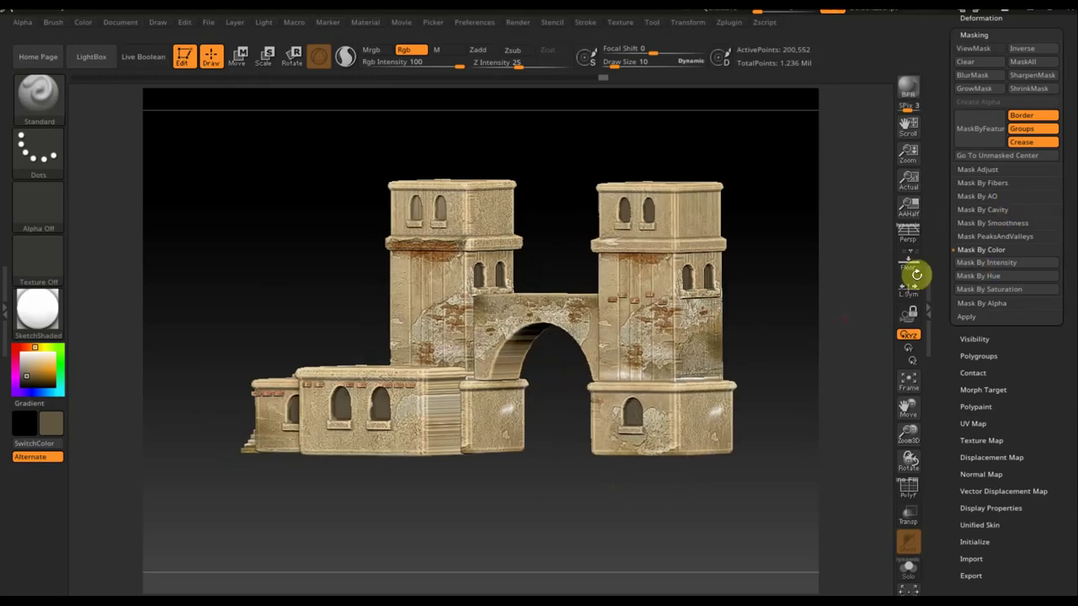